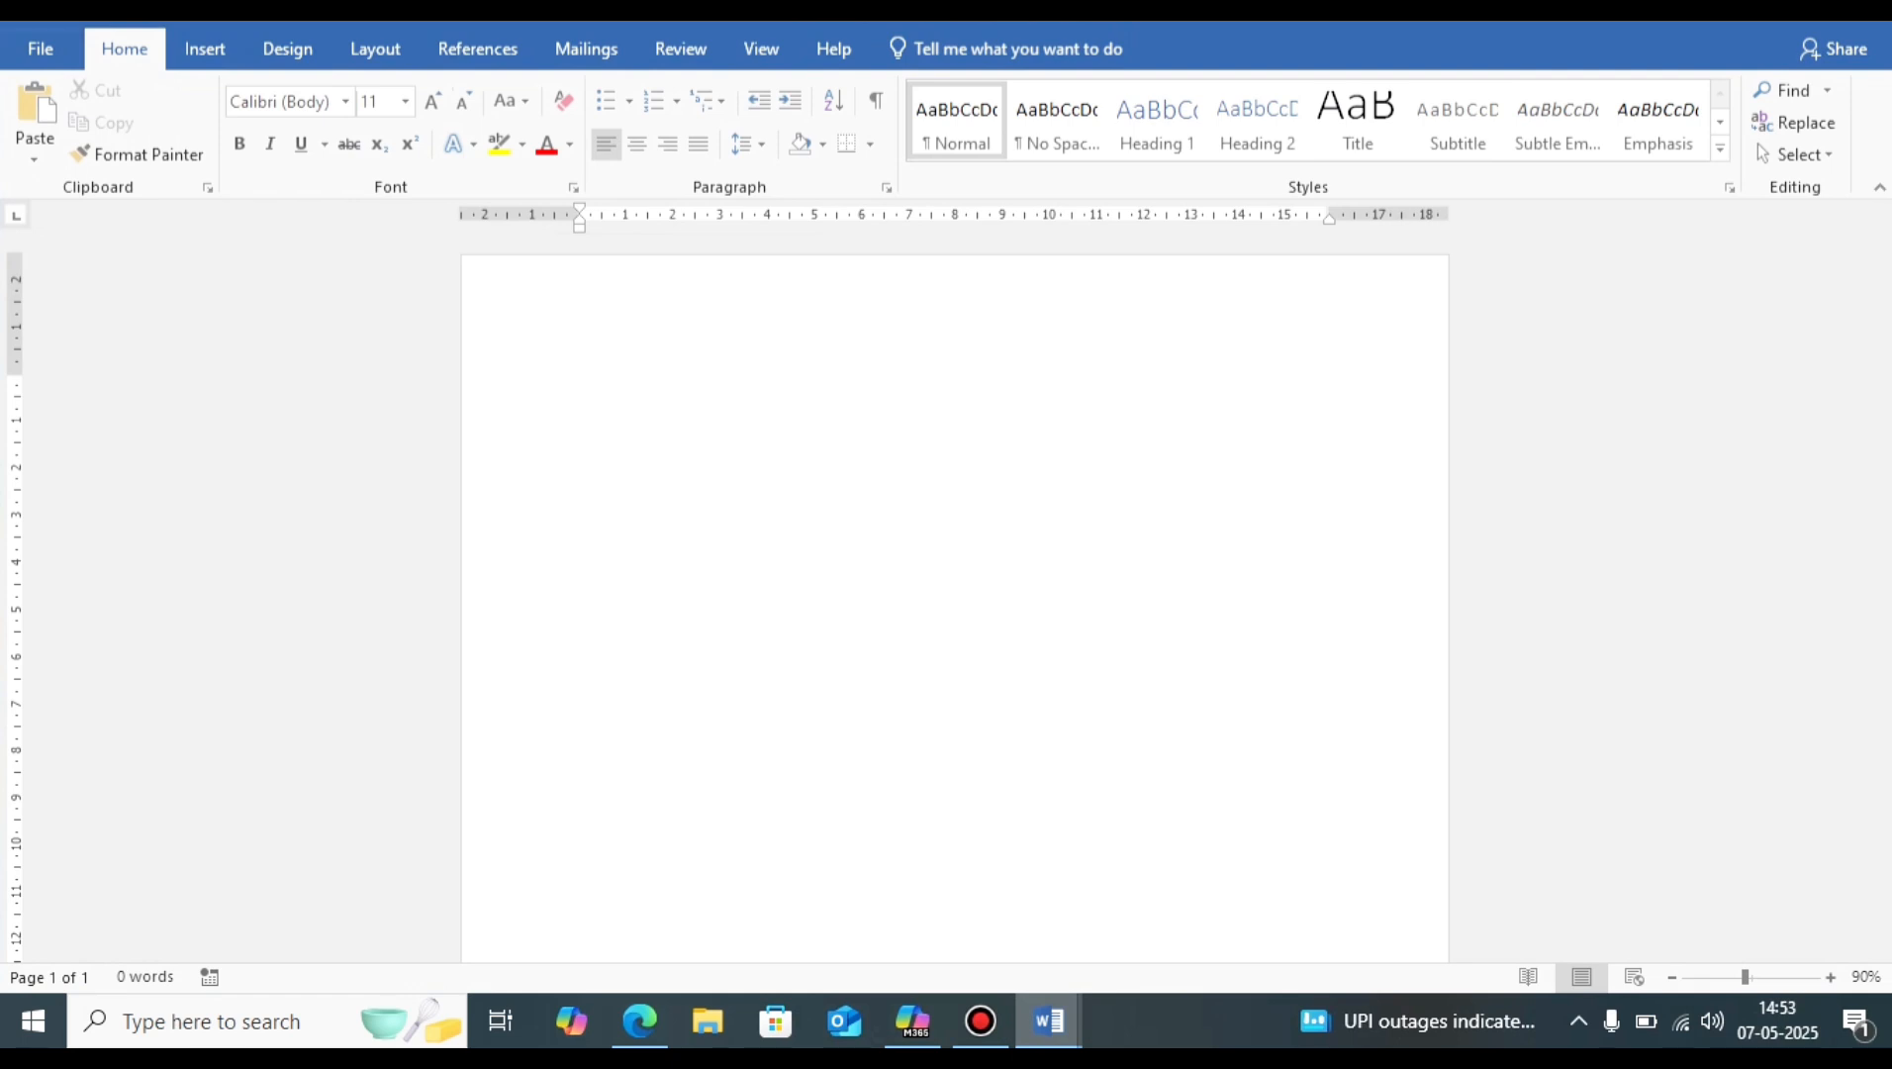
Step: Switch to the SHORTCUT KEYS (MS WORD) document and look through its shortcut list from the title to the last entry
key("ctrl+o")
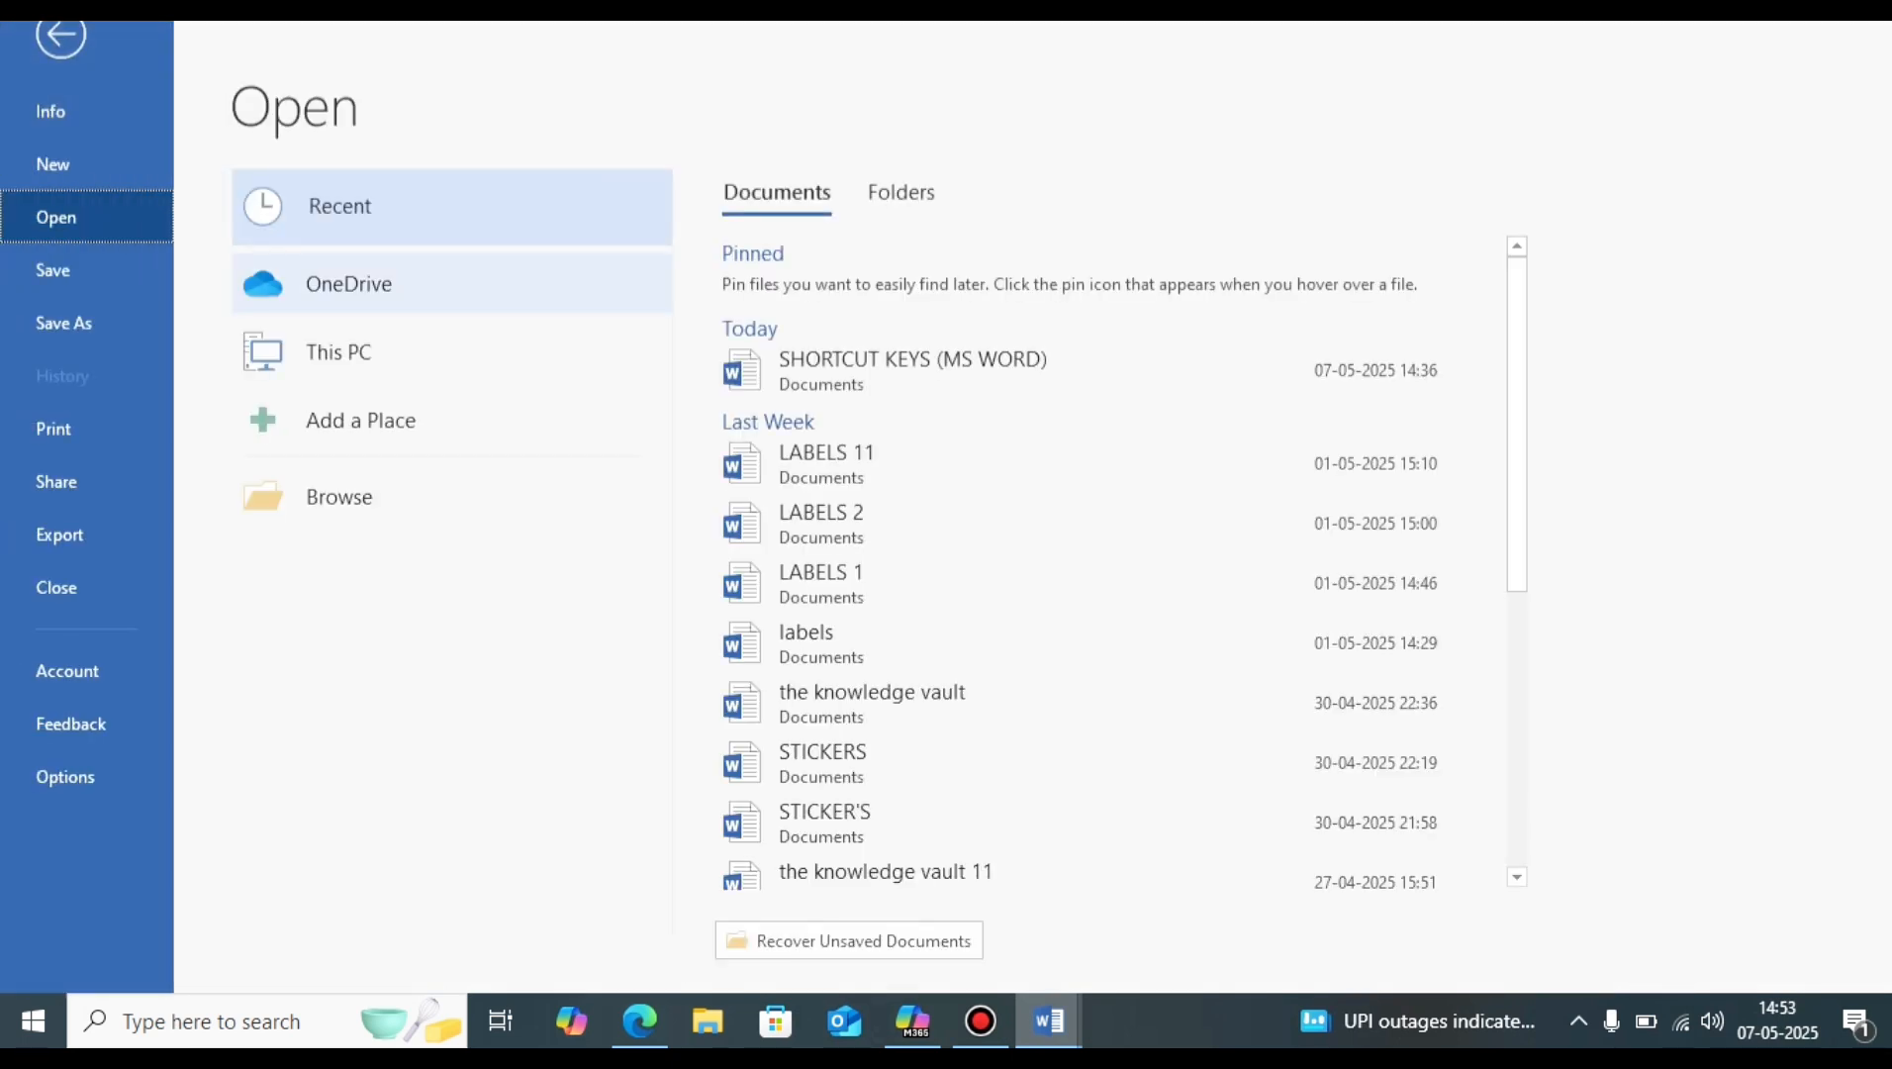
key("Escape")
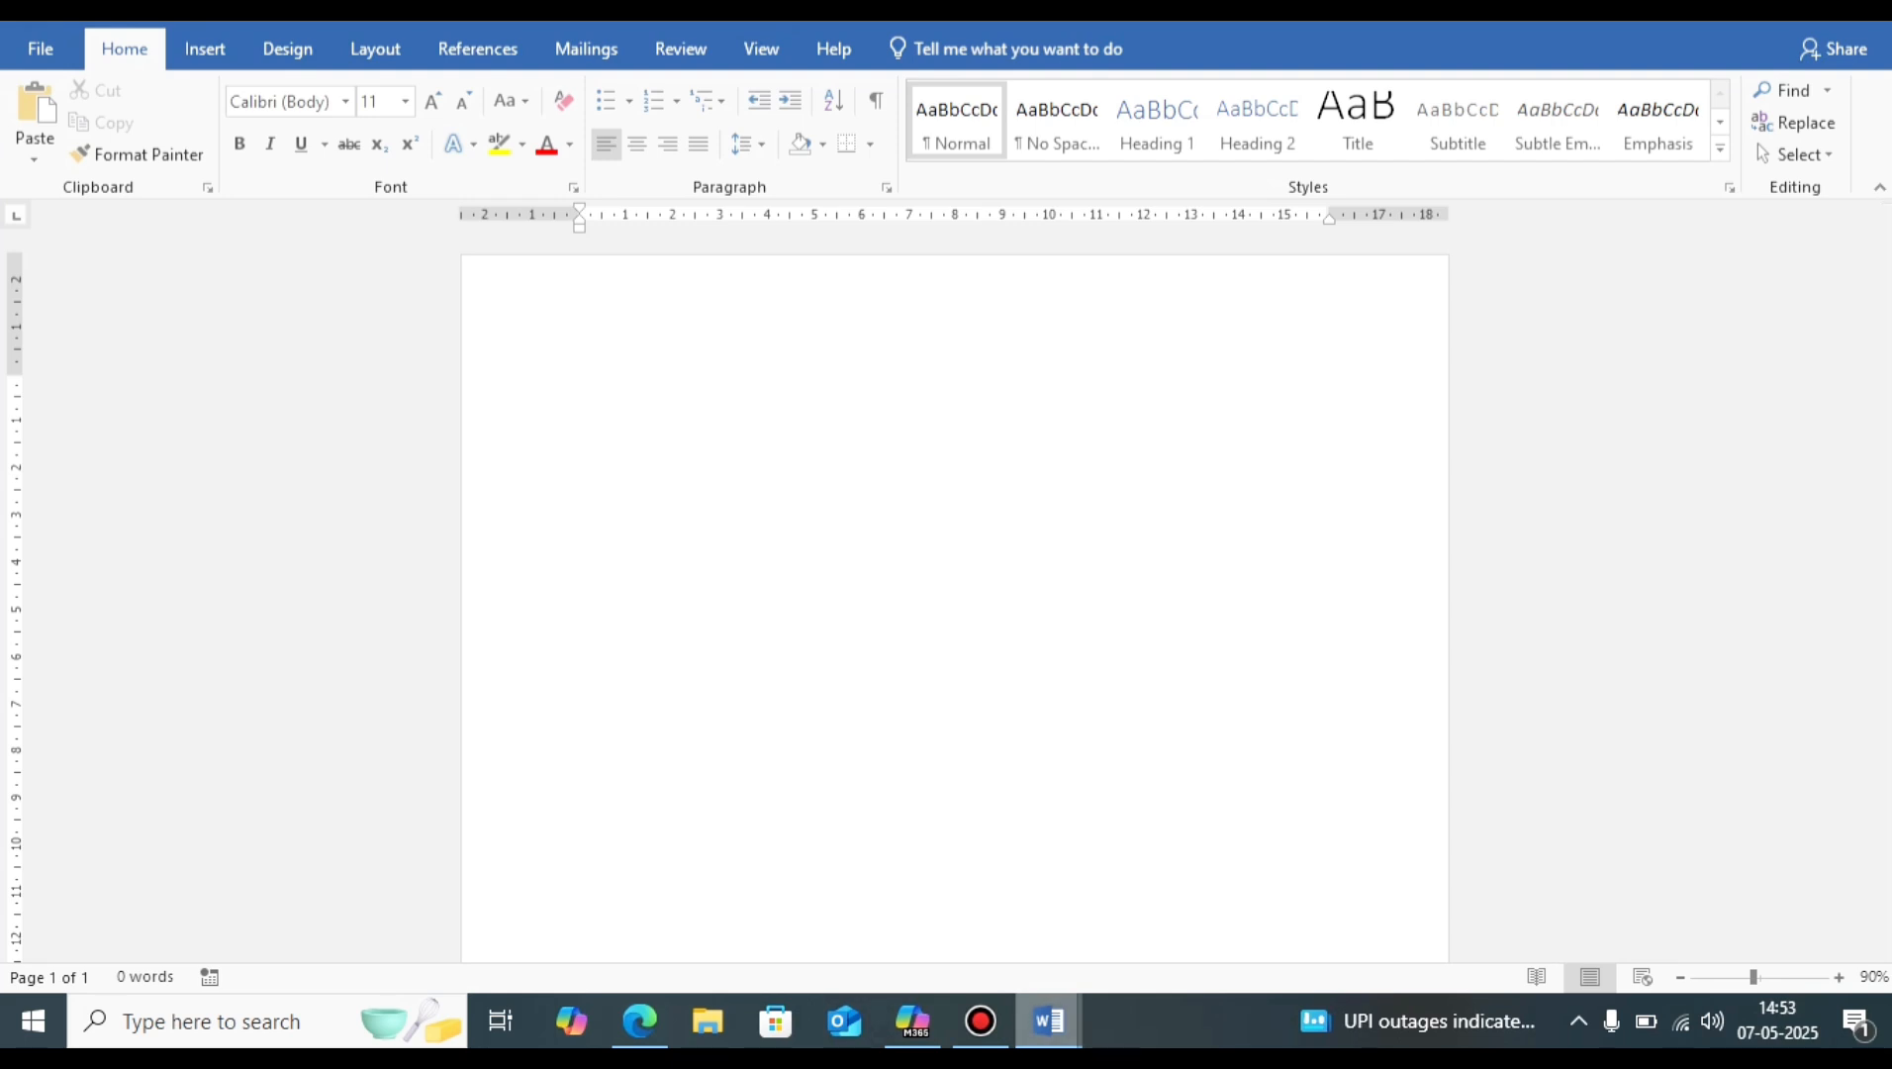
mouse_move(1049, 1020)
left_click(746, 906)
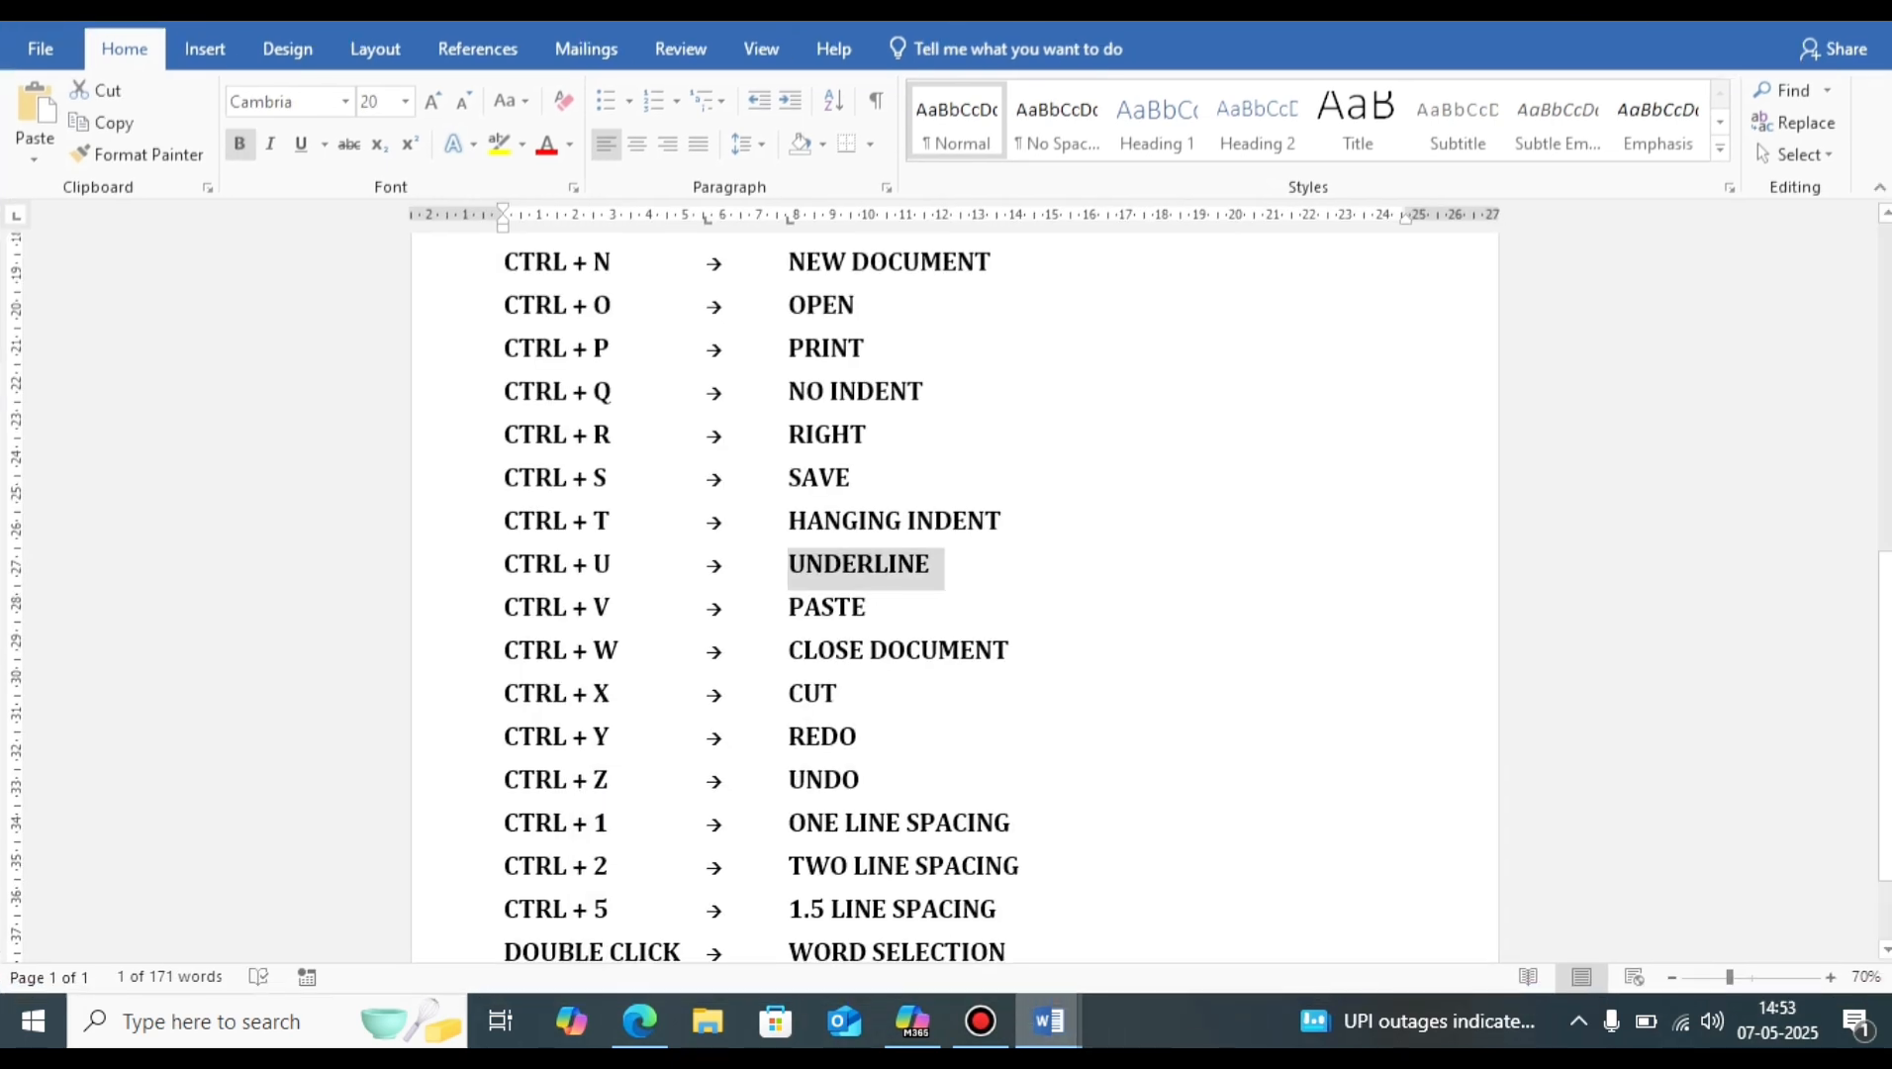
scroll(955, 594, "up", 6)
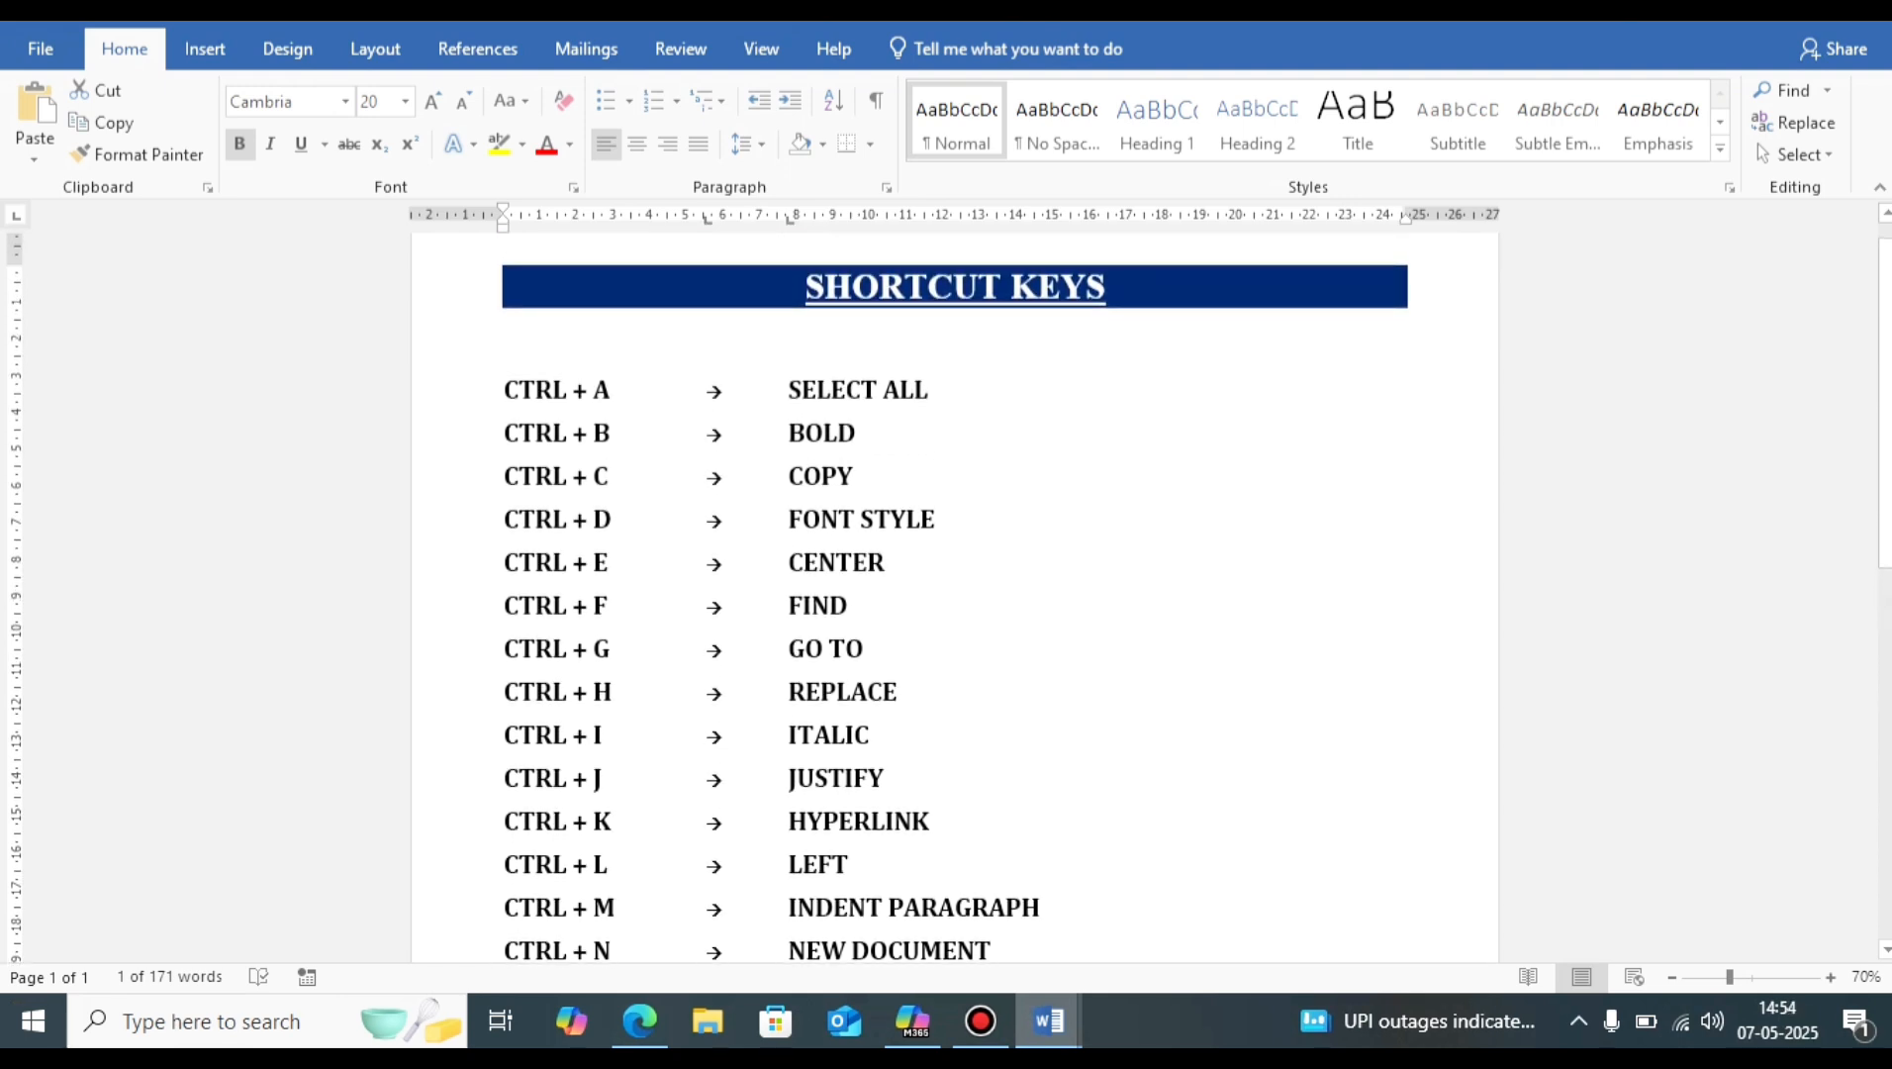
scroll(955, 594, "down", 4)
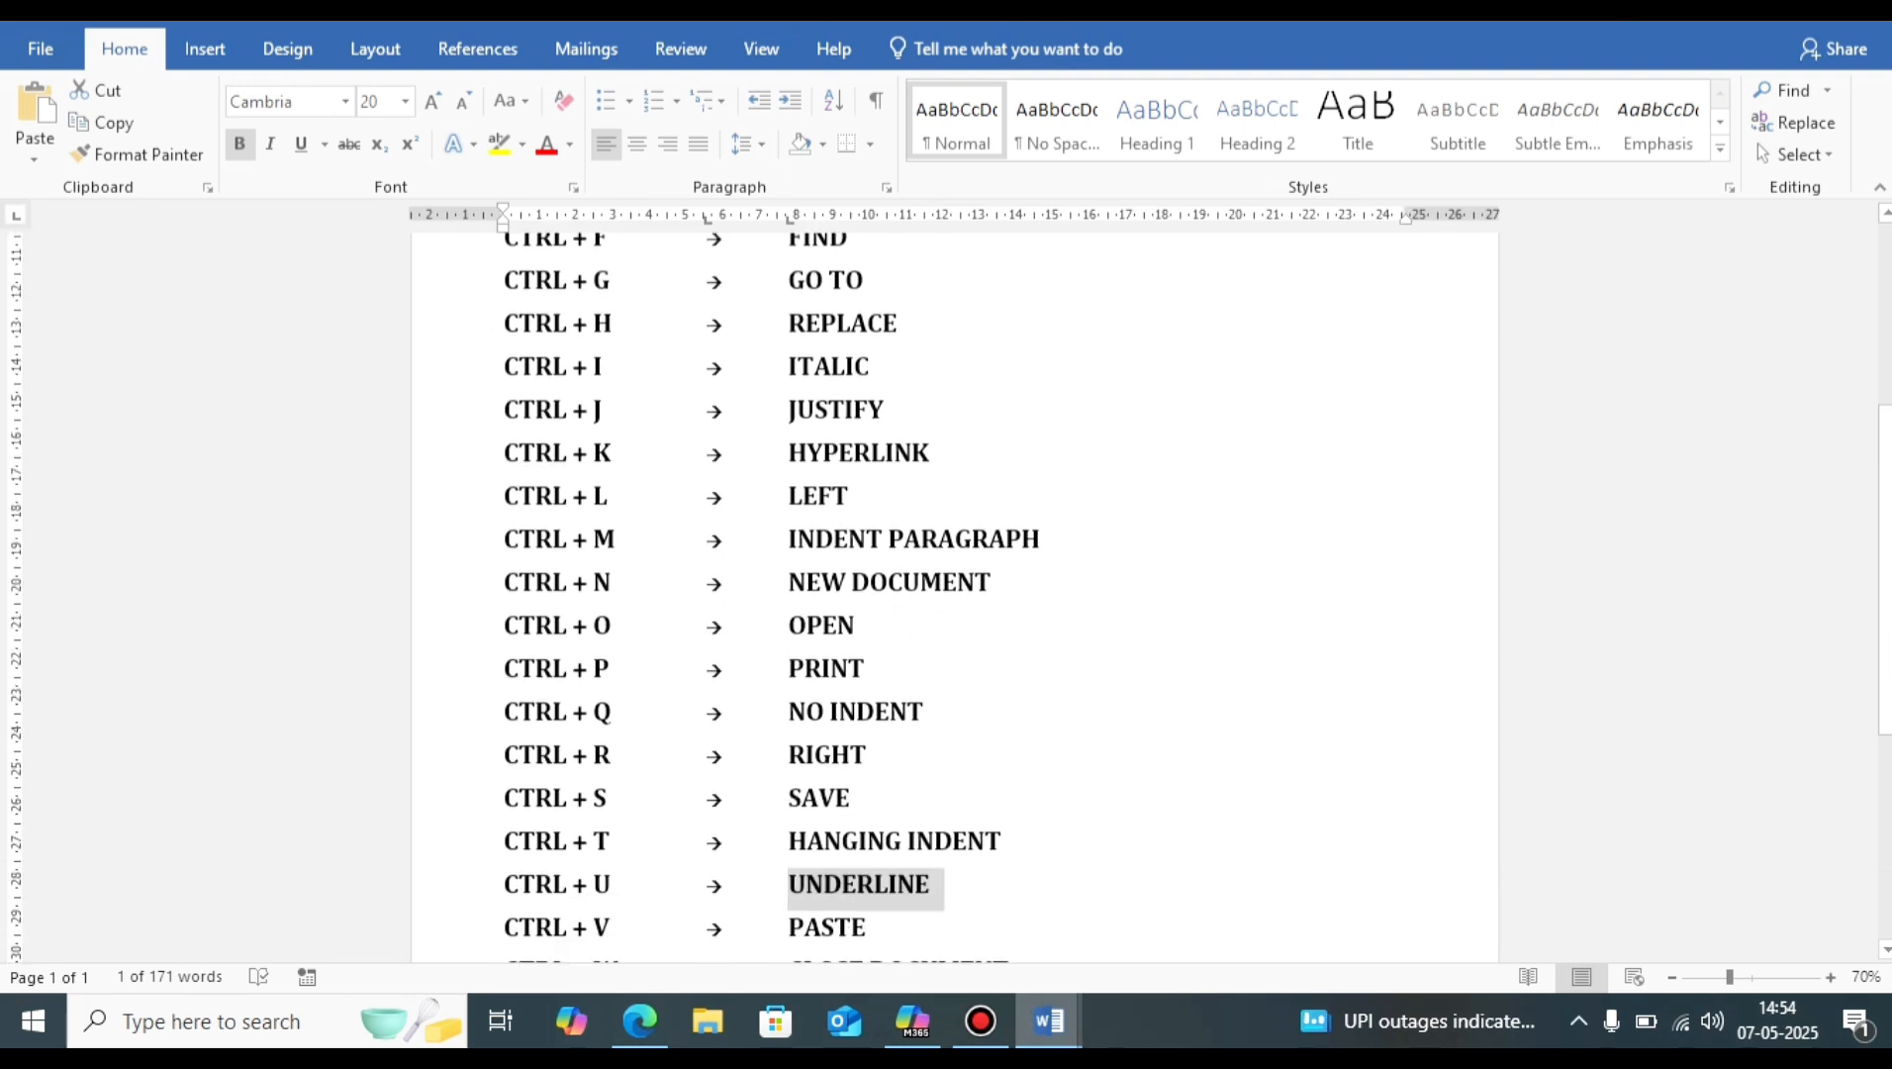
scroll(955, 593, "down", 5)
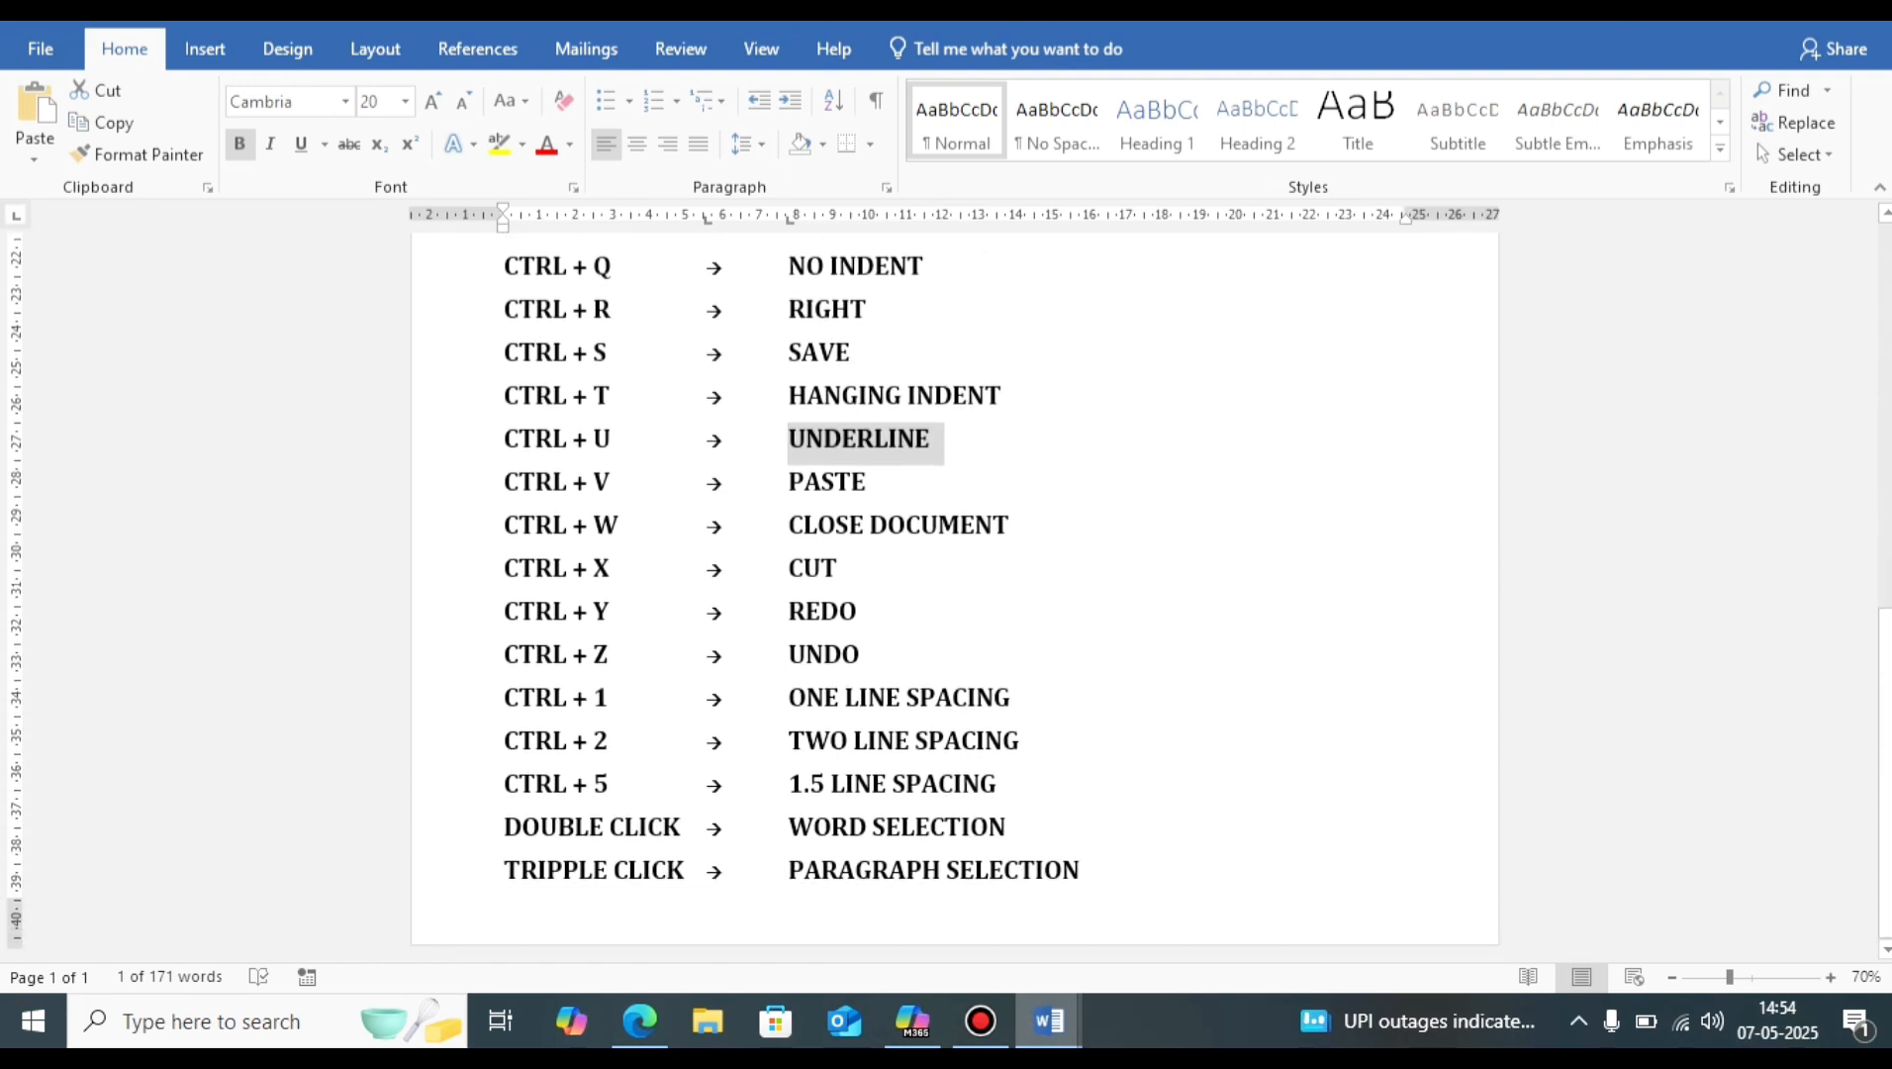
scroll(955, 594, "up", 8)
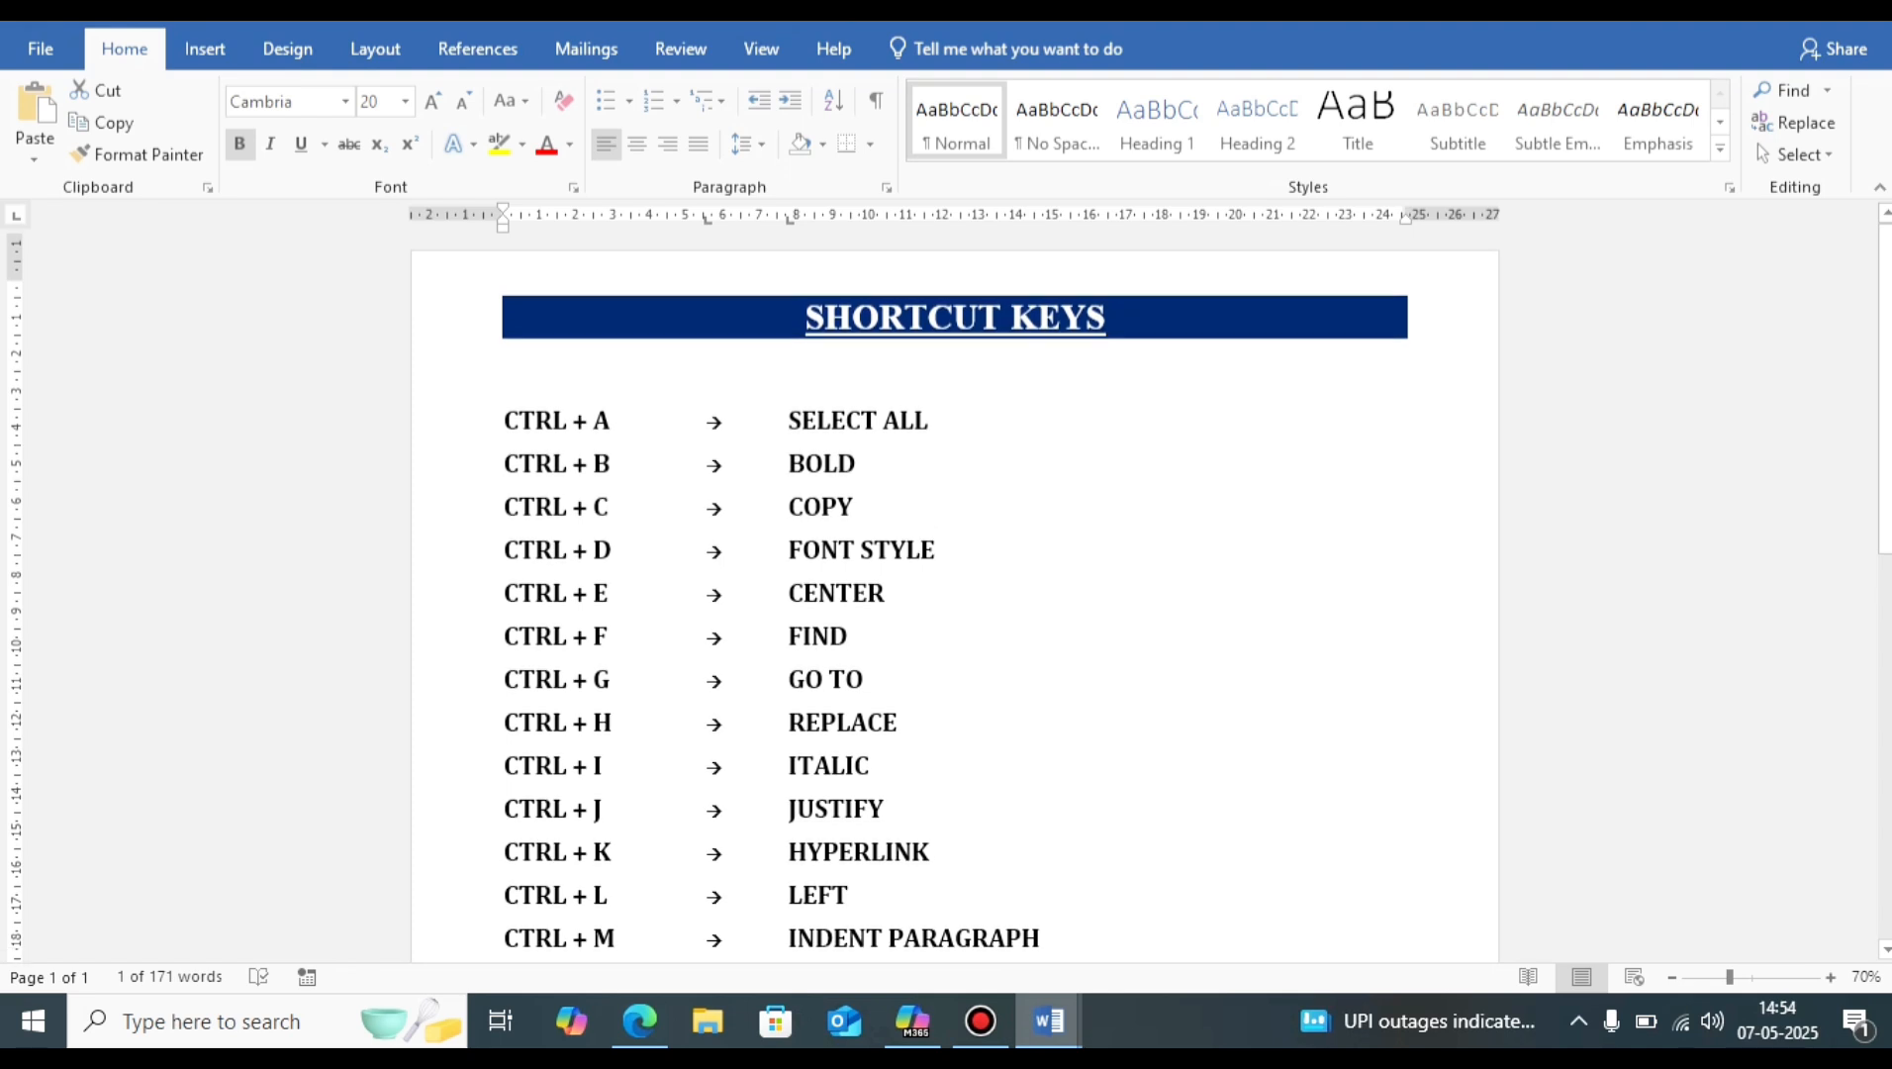
scroll(955, 594, "down", 1)
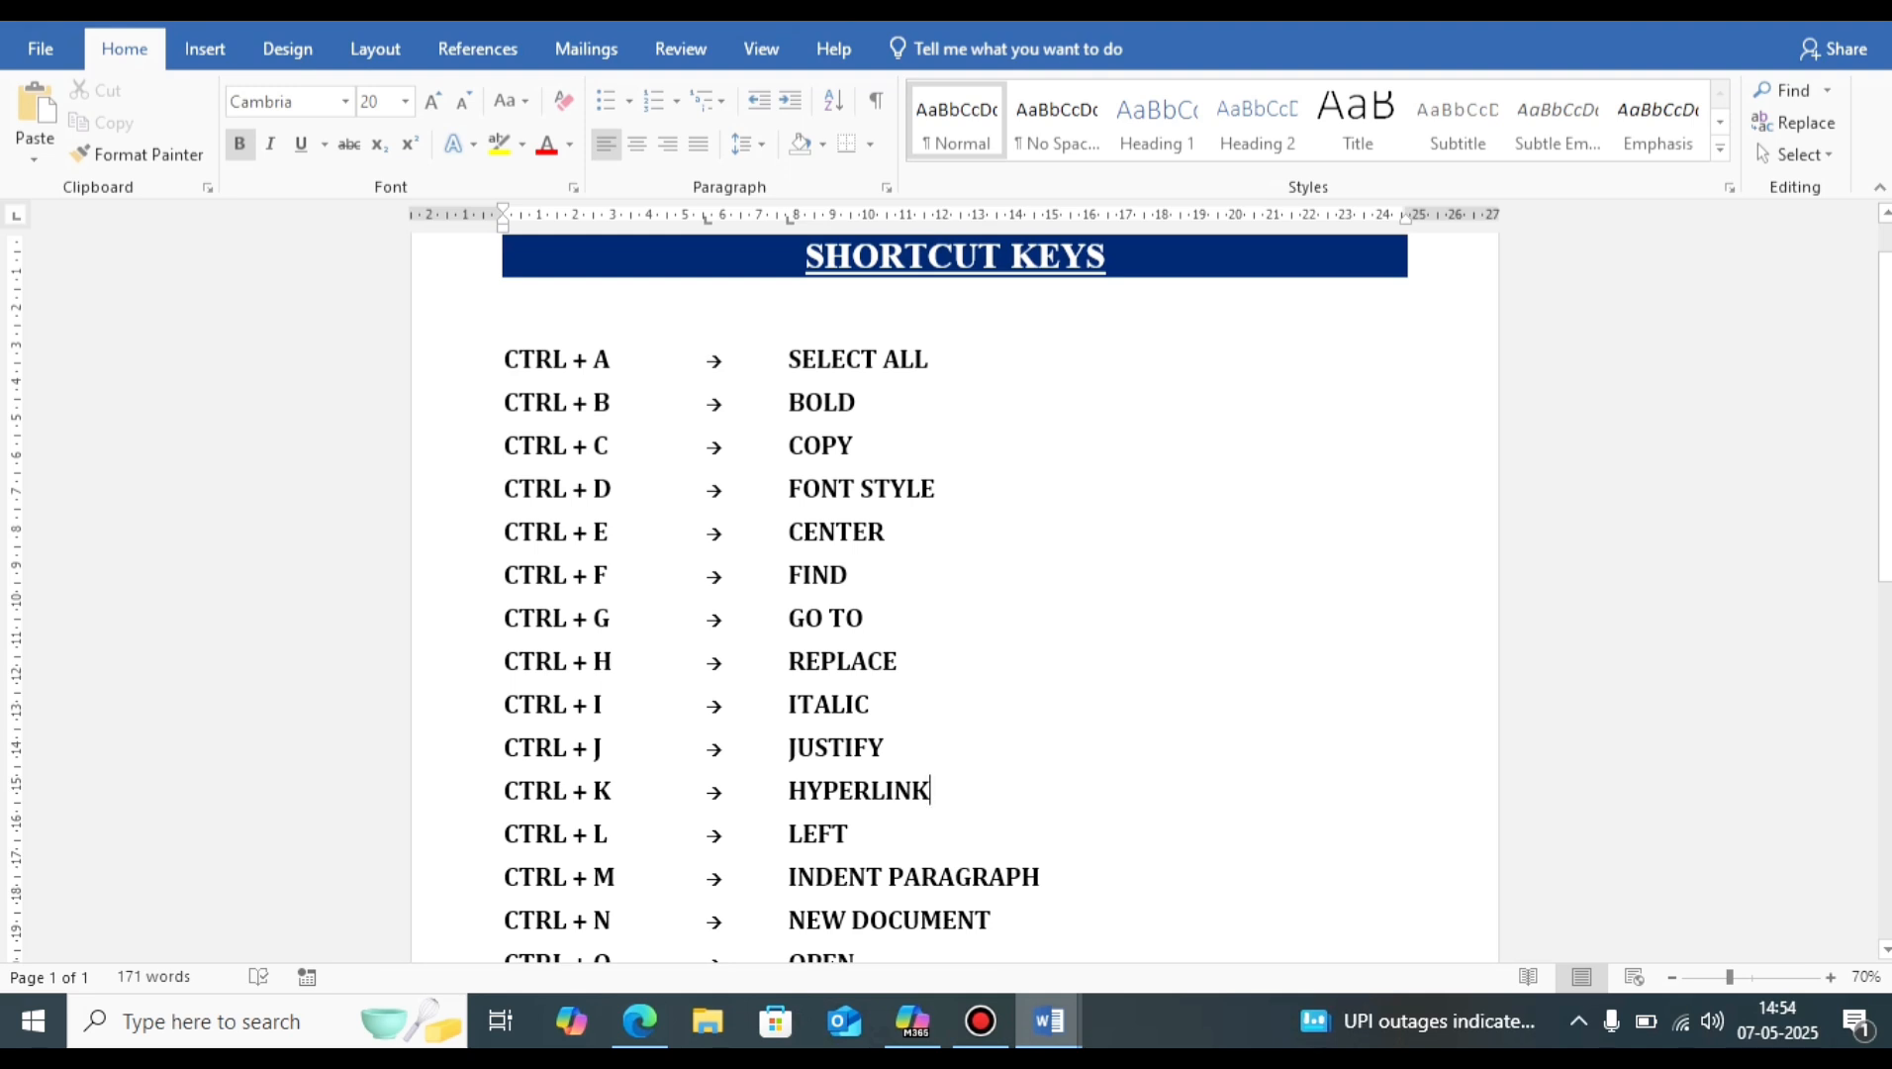
Step: Create a new blank document, and close the blank Document5 and Document4
key("ctrl+n")
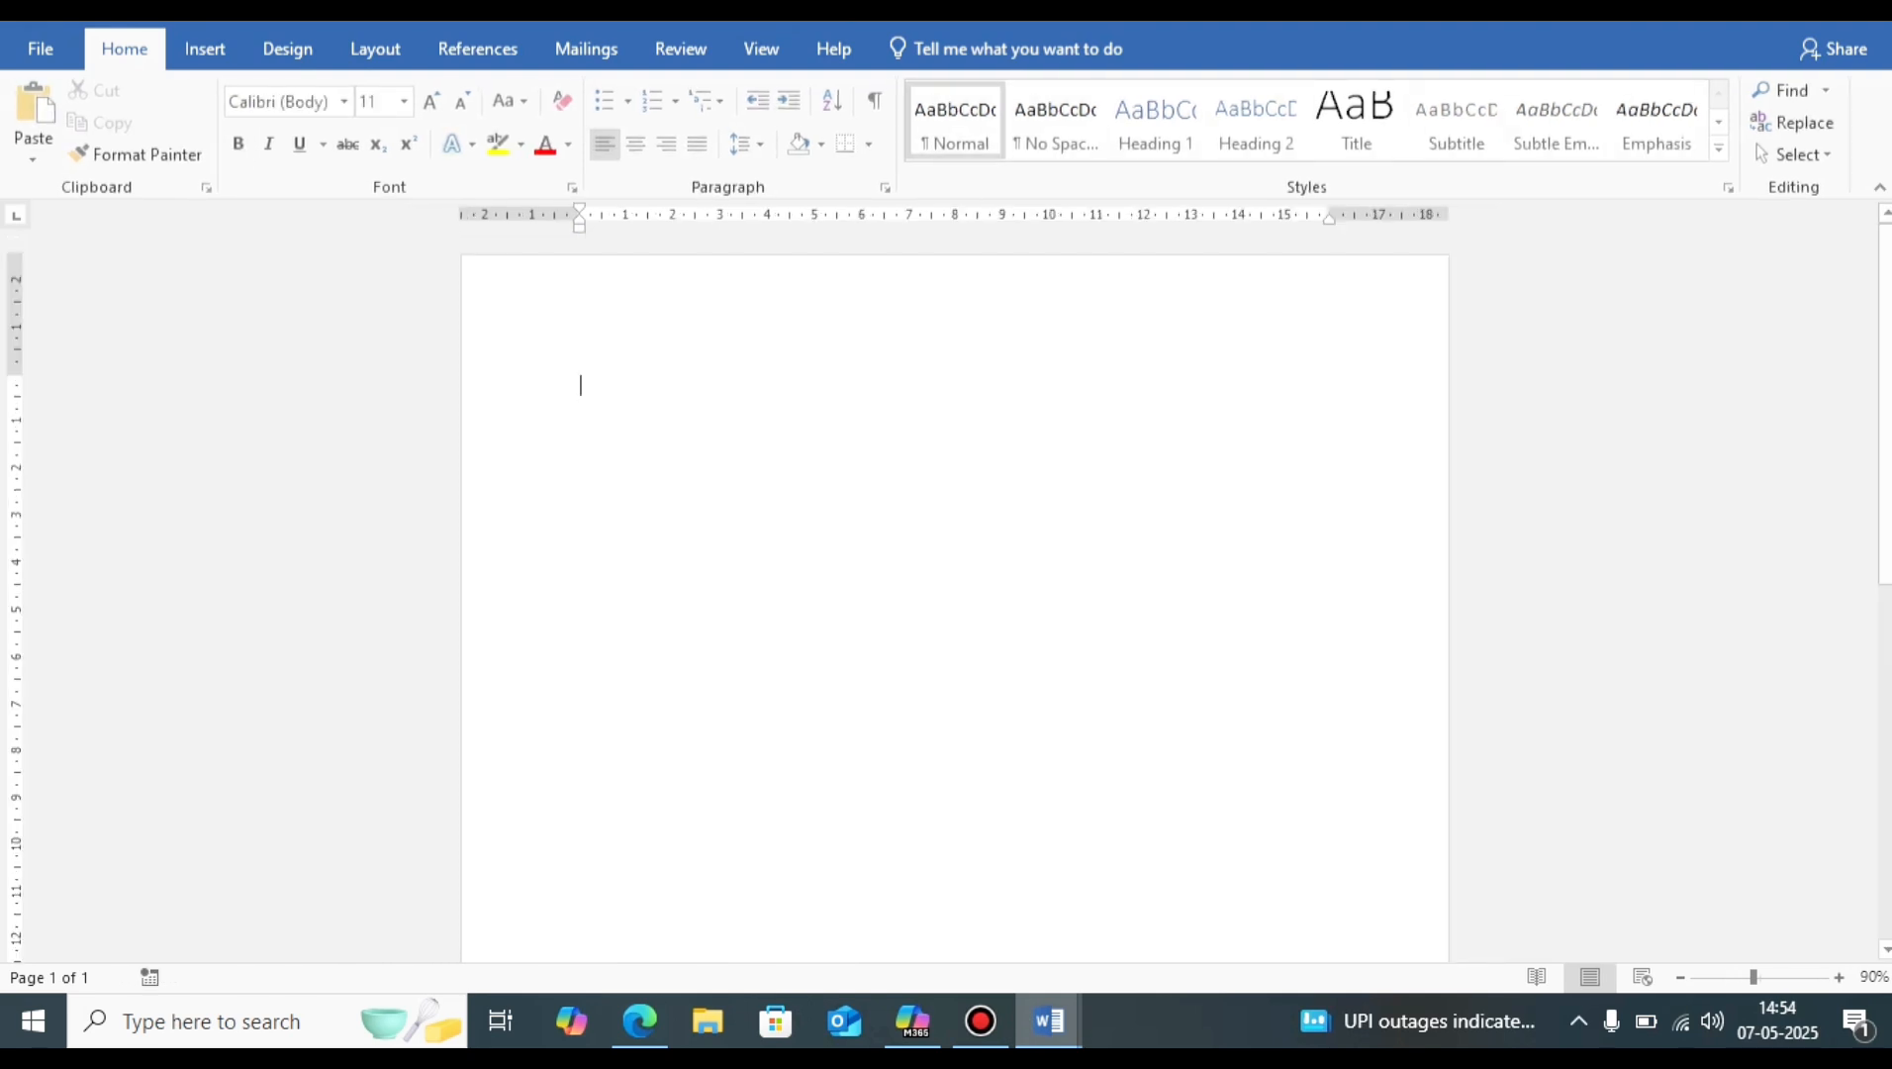
mouse_move(1048, 1020)
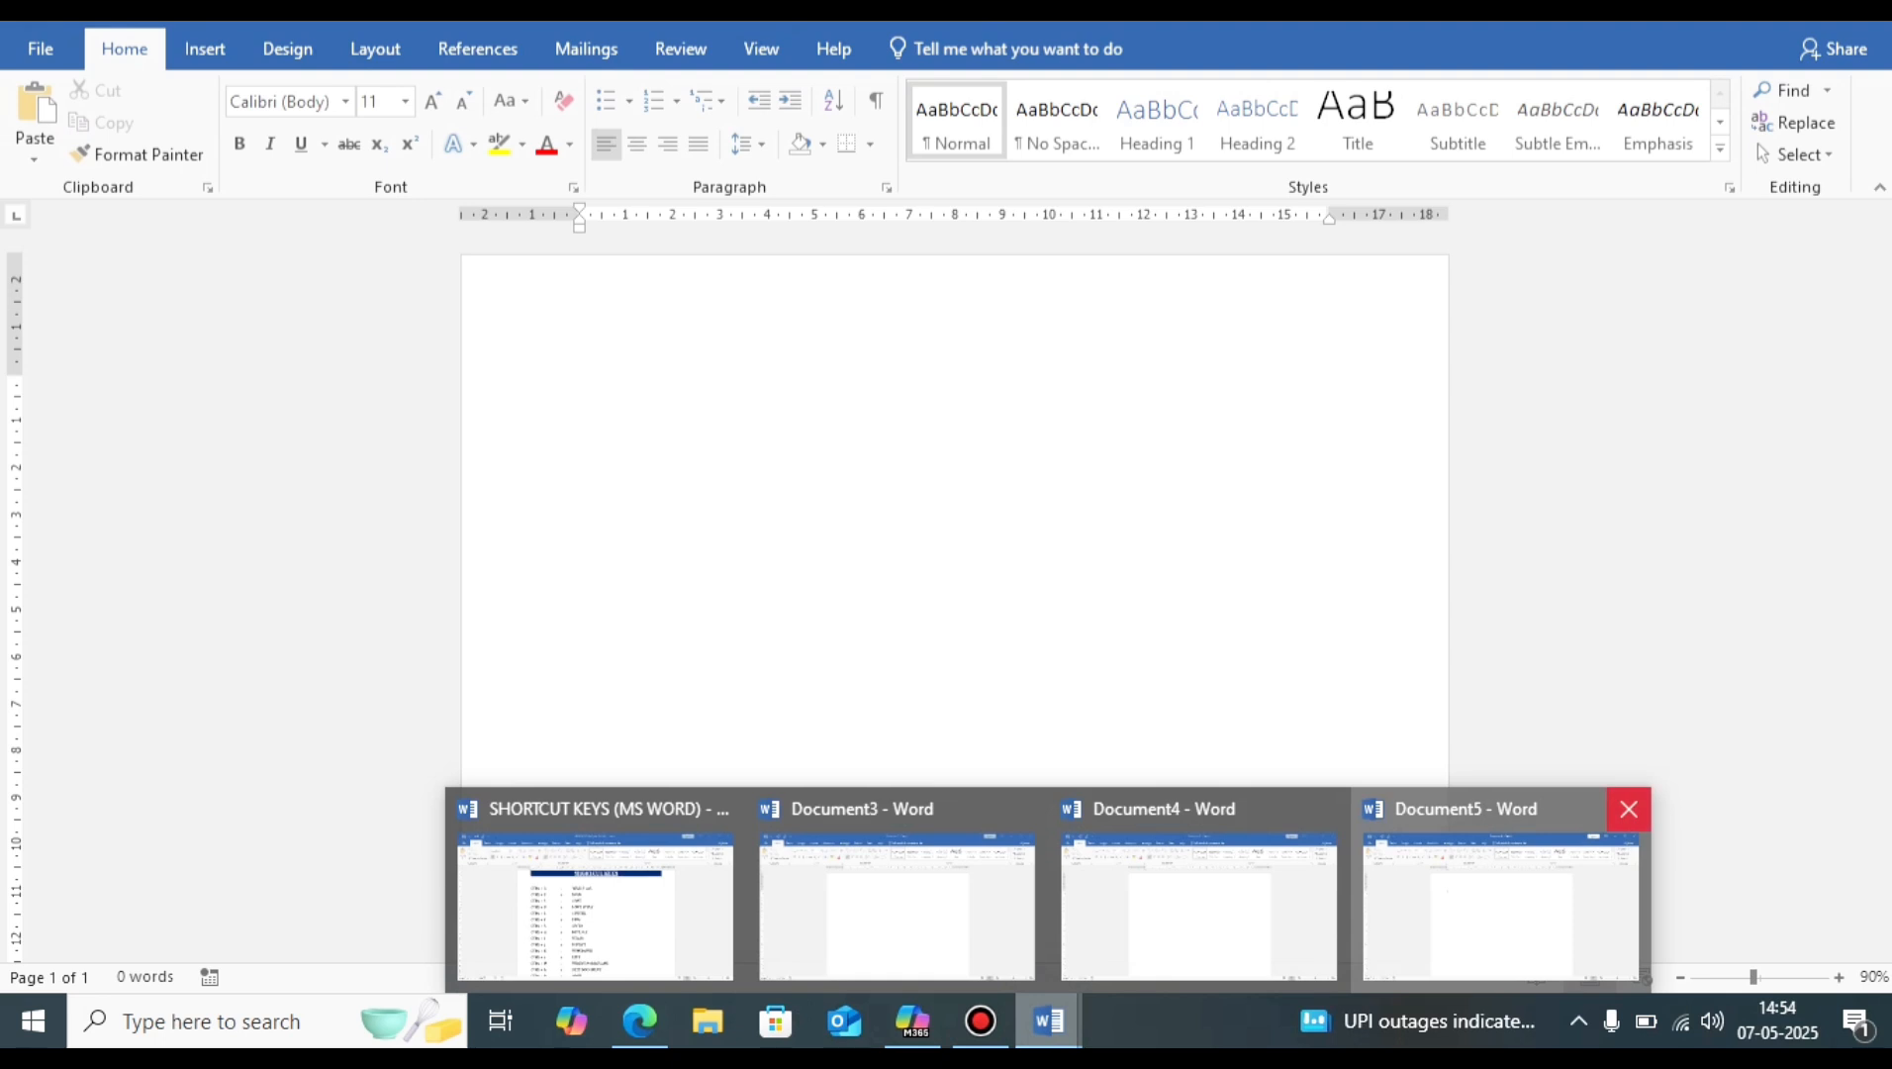
left_click(1628, 808)
left_click(1474, 809)
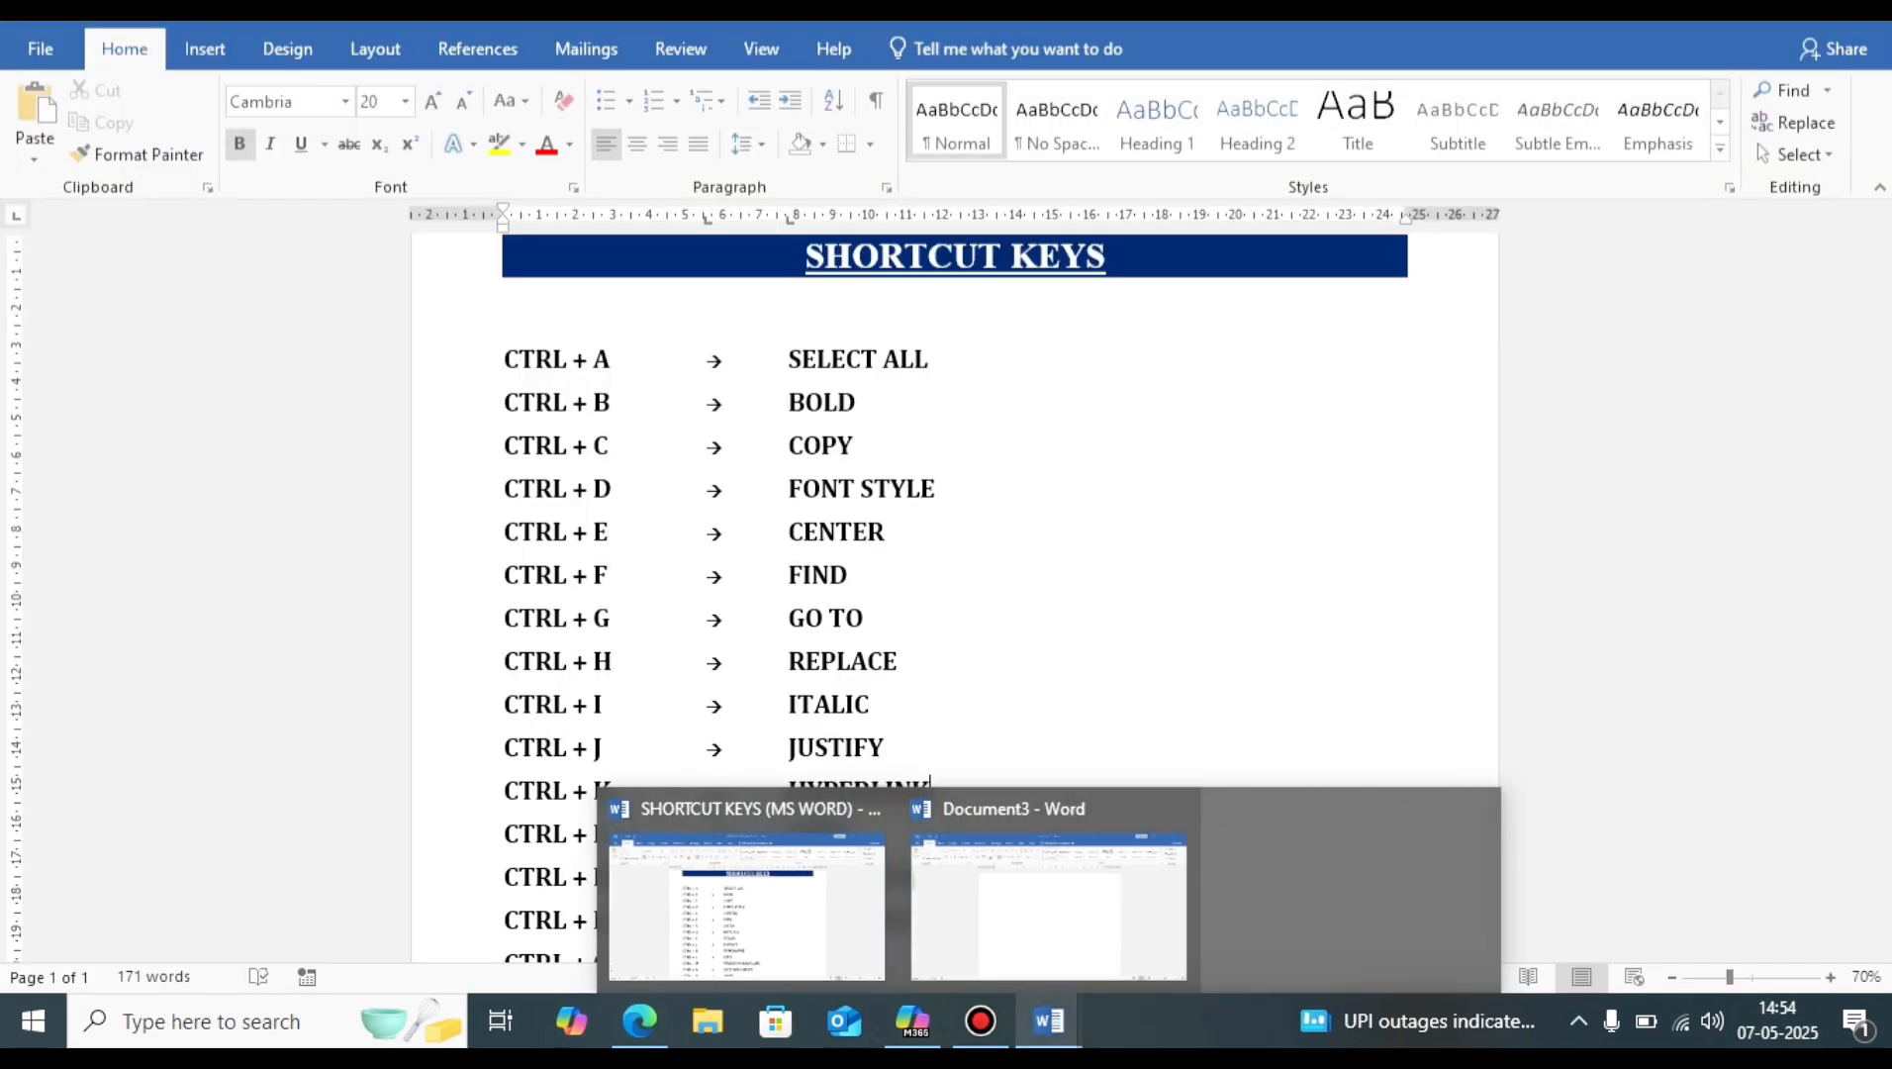
Step: Switch to Document3 and generate sample paragraphs with =rand()
left_click(1198, 896)
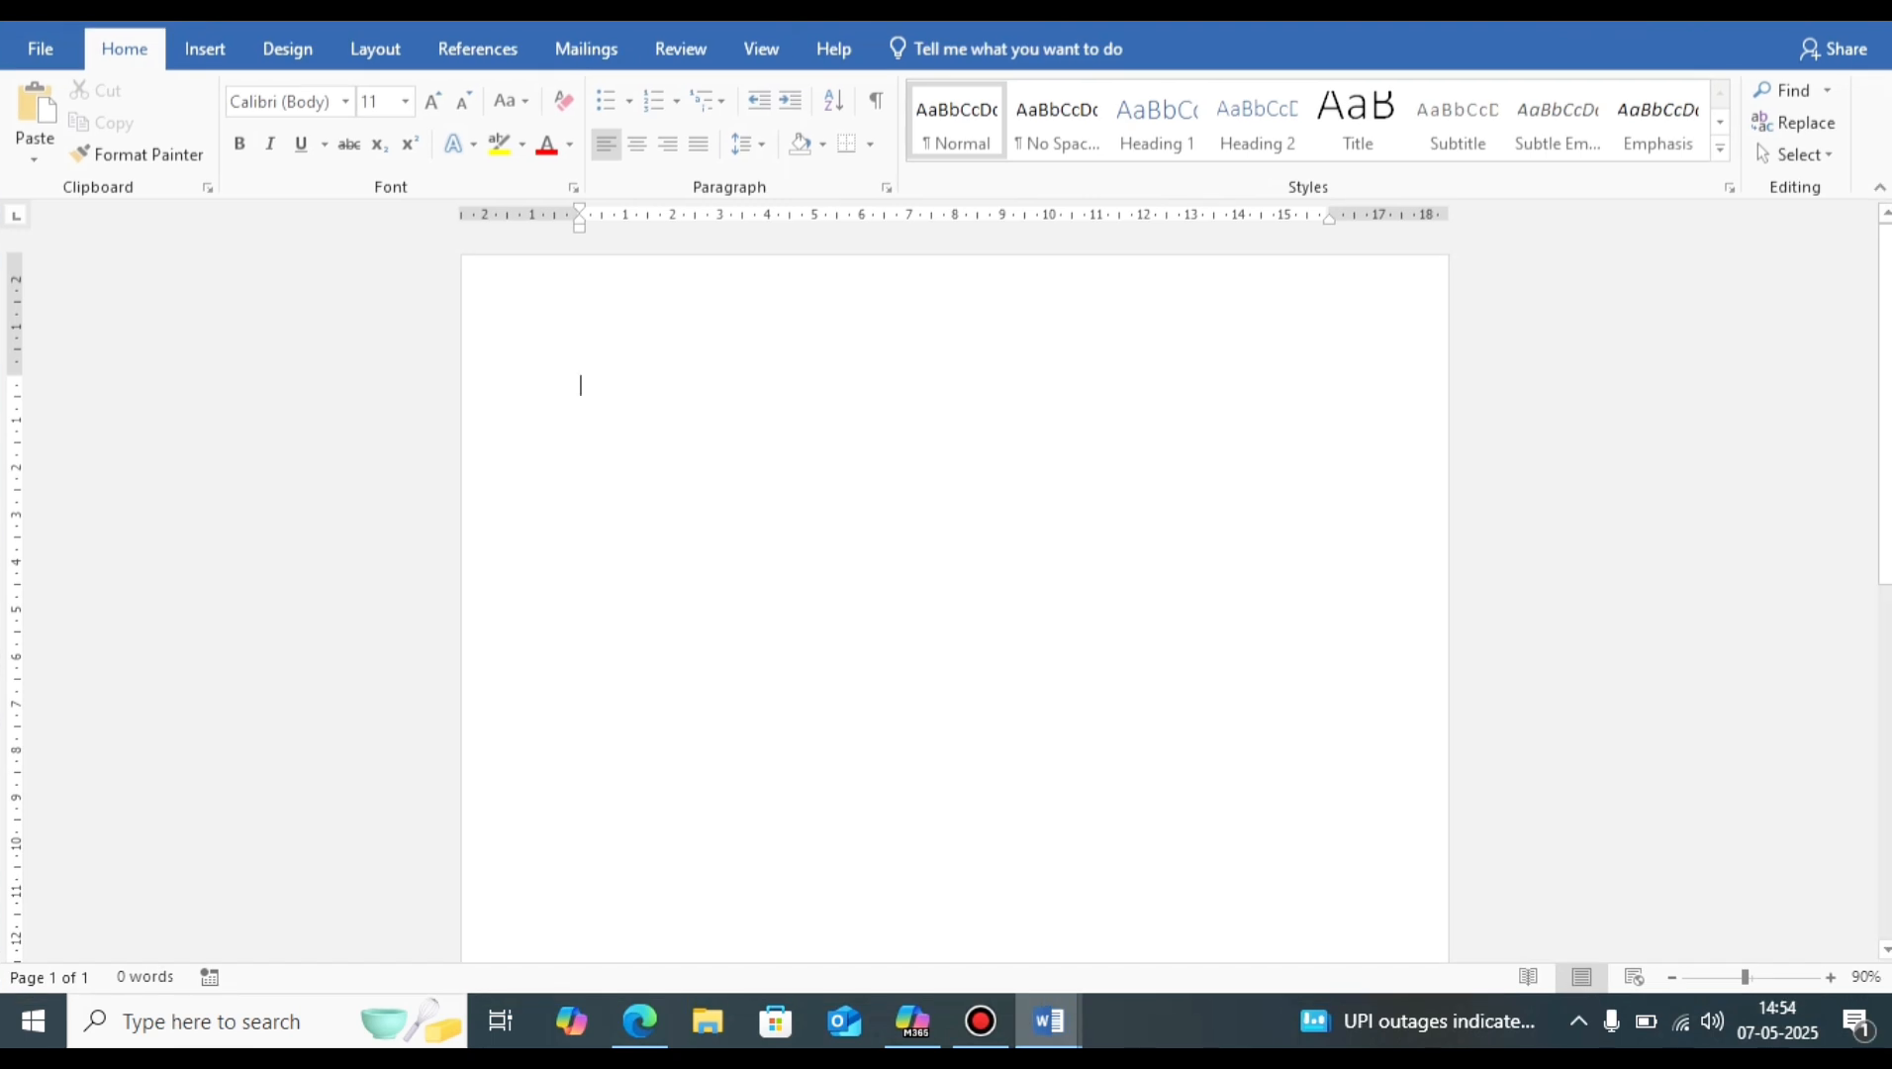
type("=r")
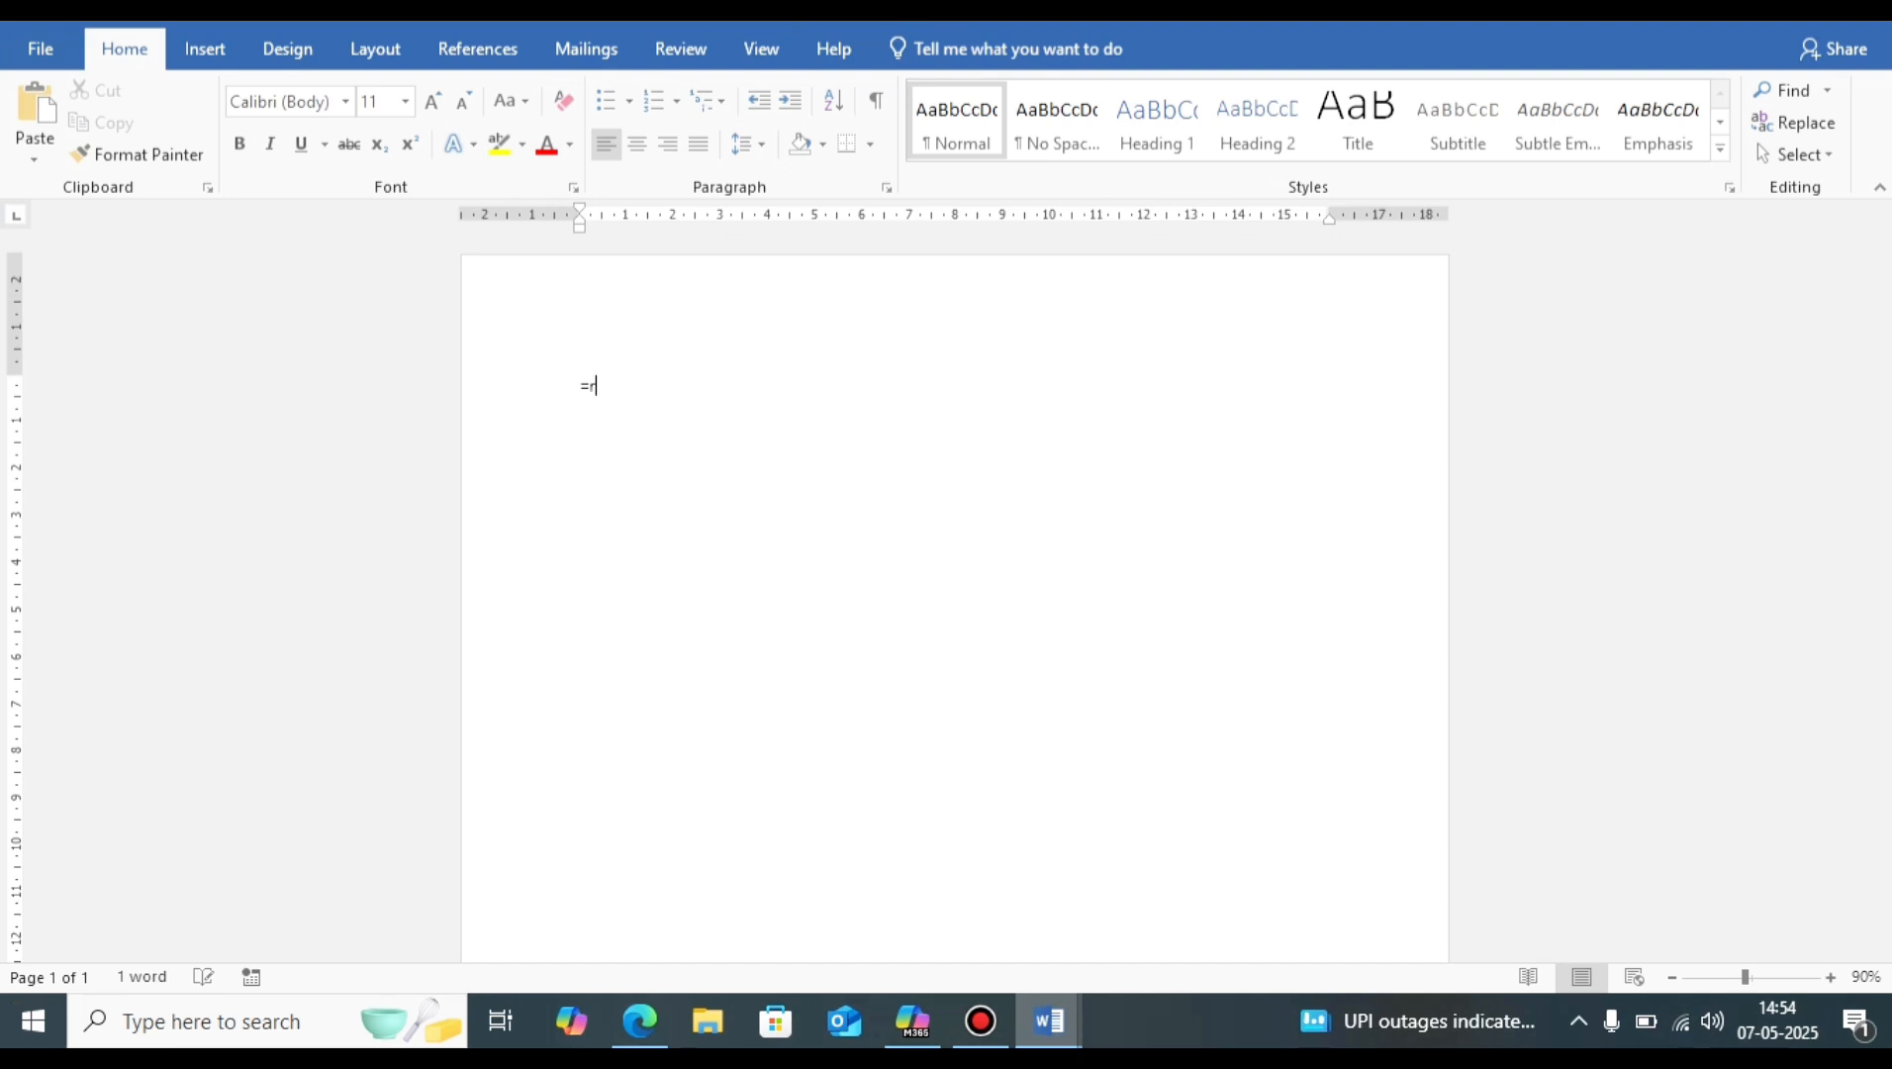
type("and(")
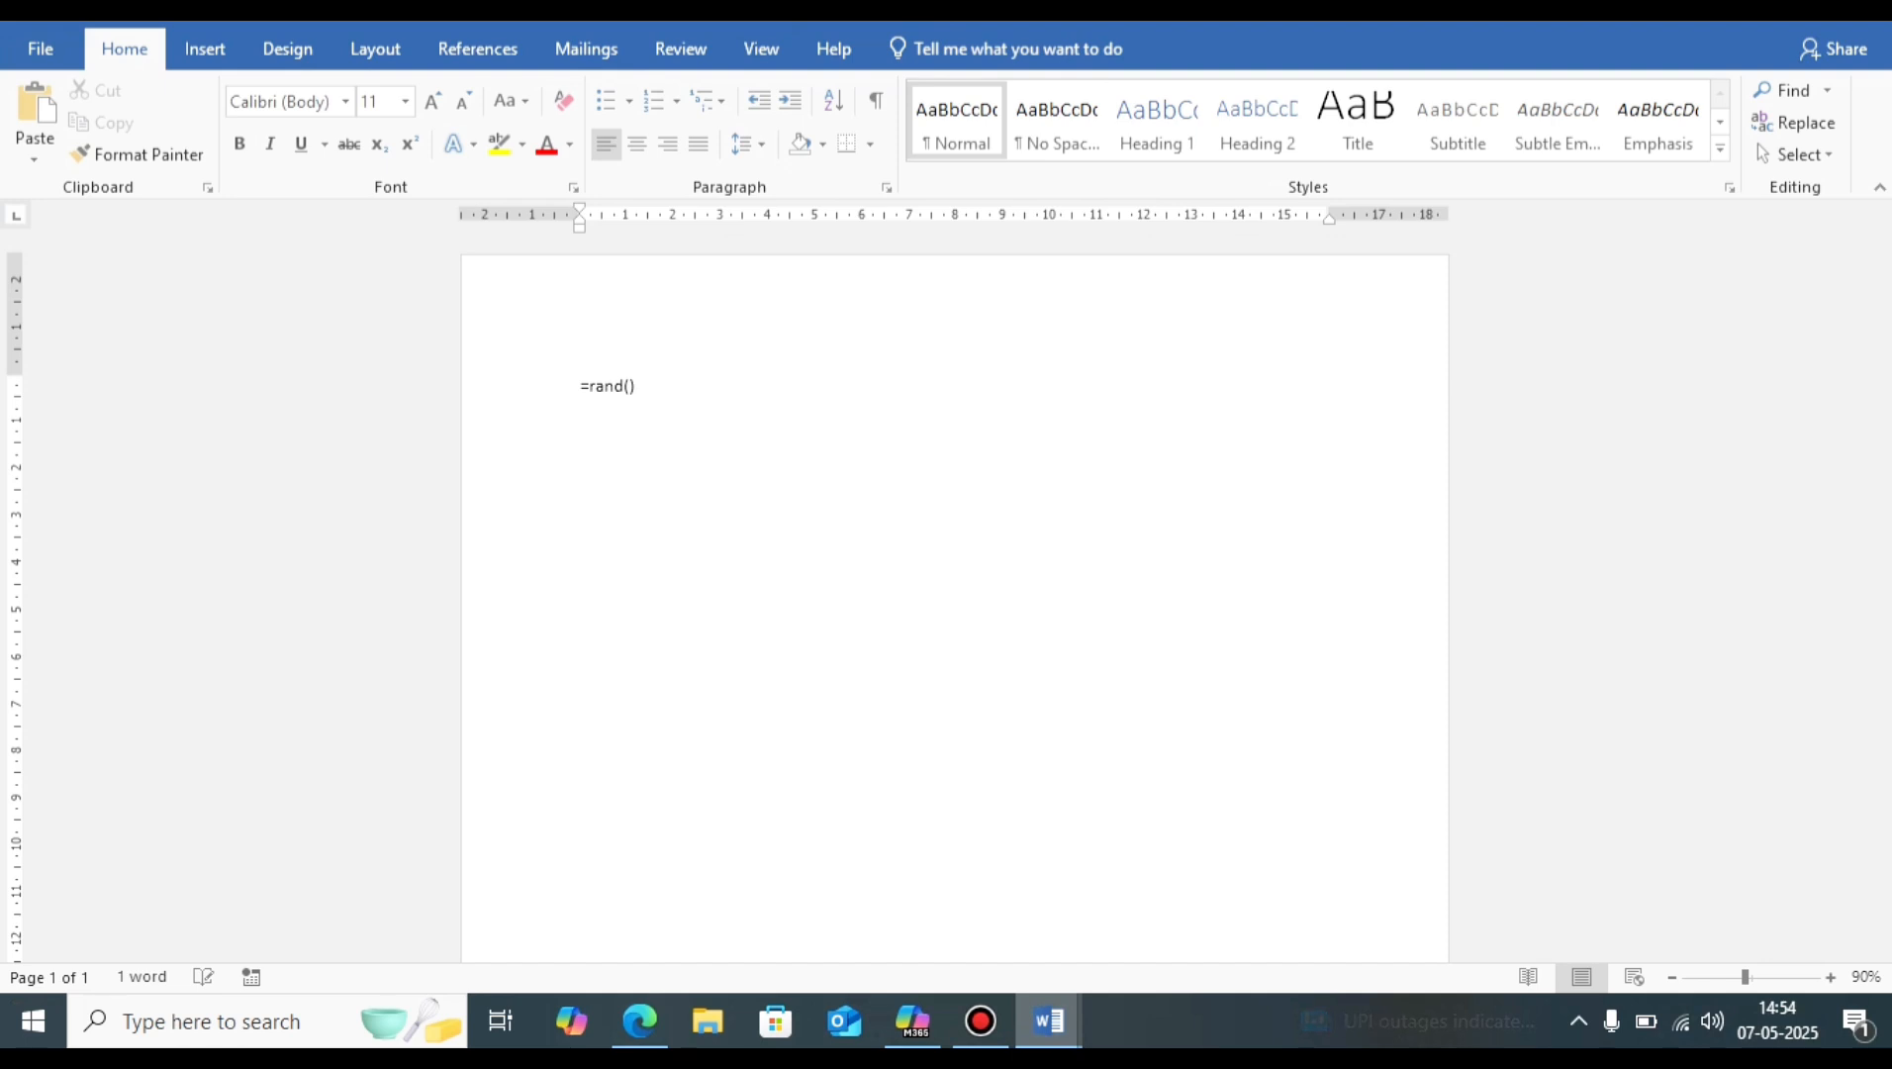
type(")")
key("Return")
Step: Enlarge all the sample text to 14 pt and deselect it
key("ctrl+a")
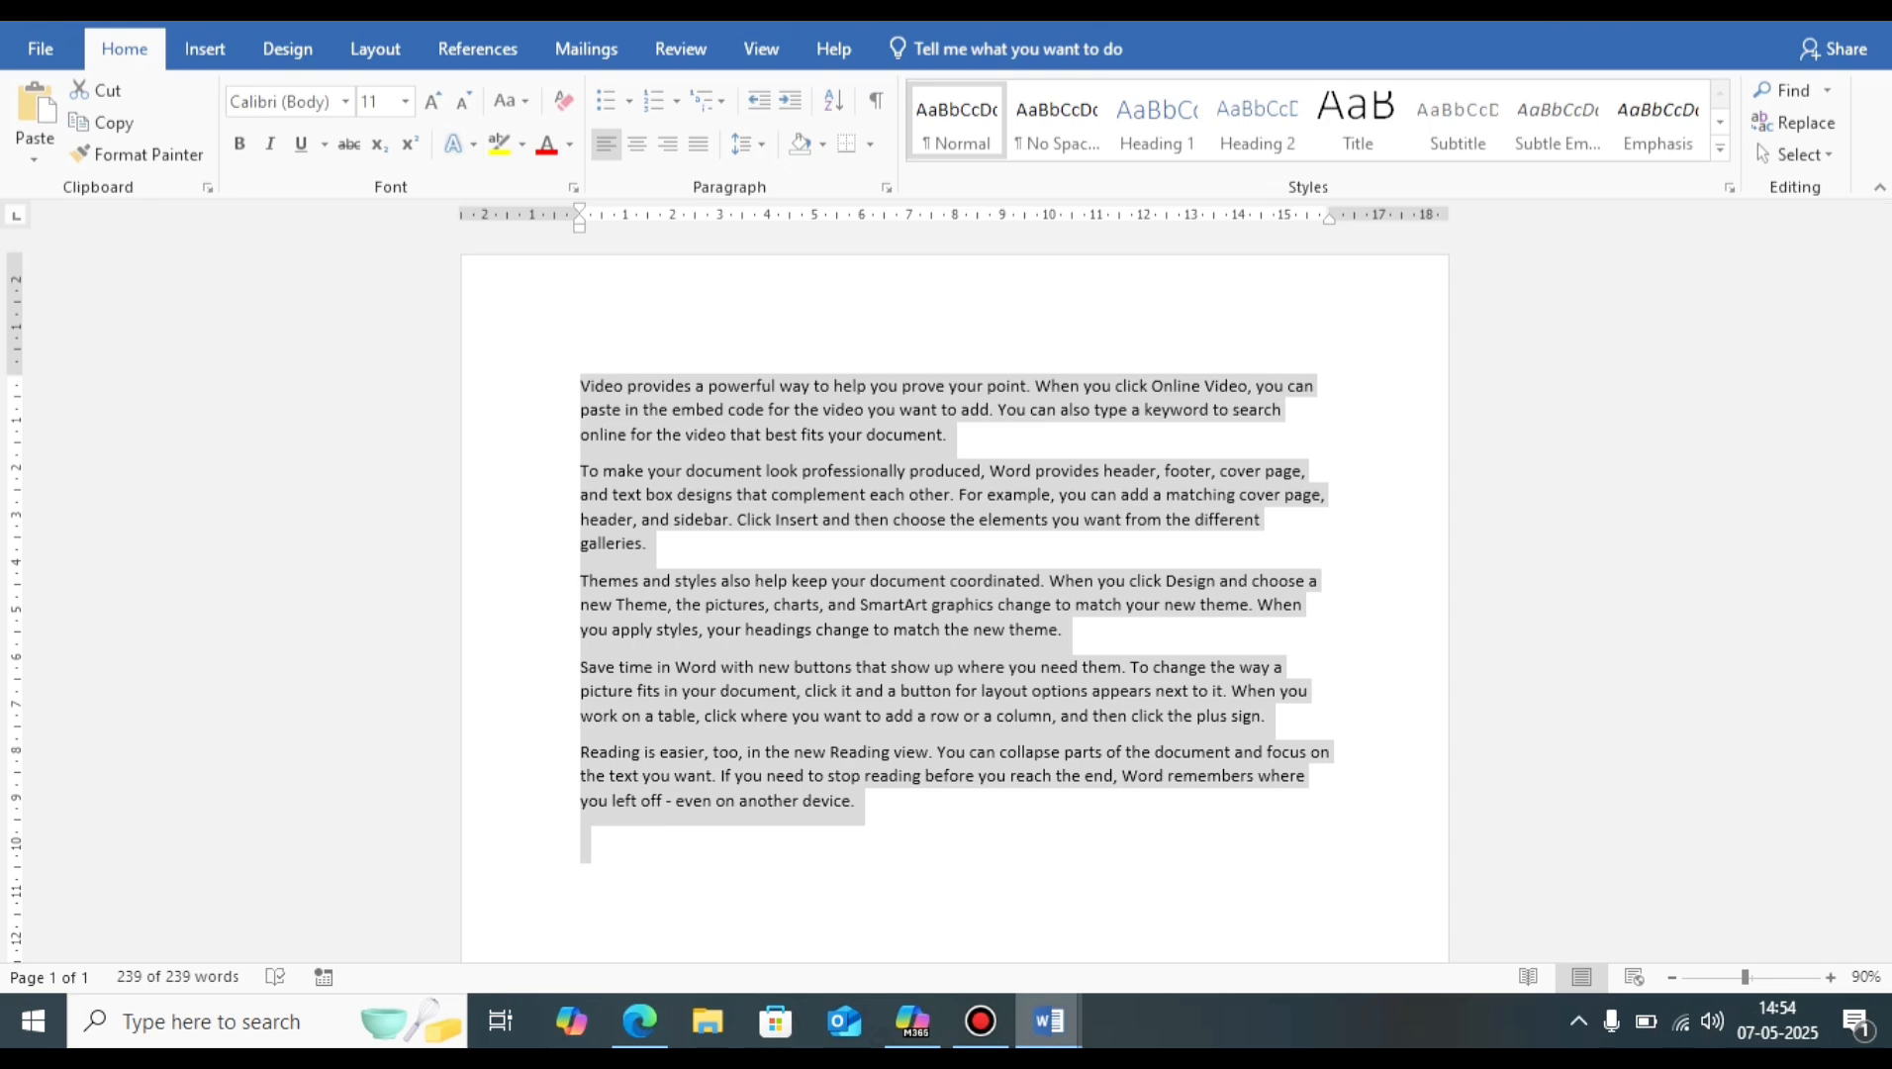
left_click(433, 101)
left_click(433, 101)
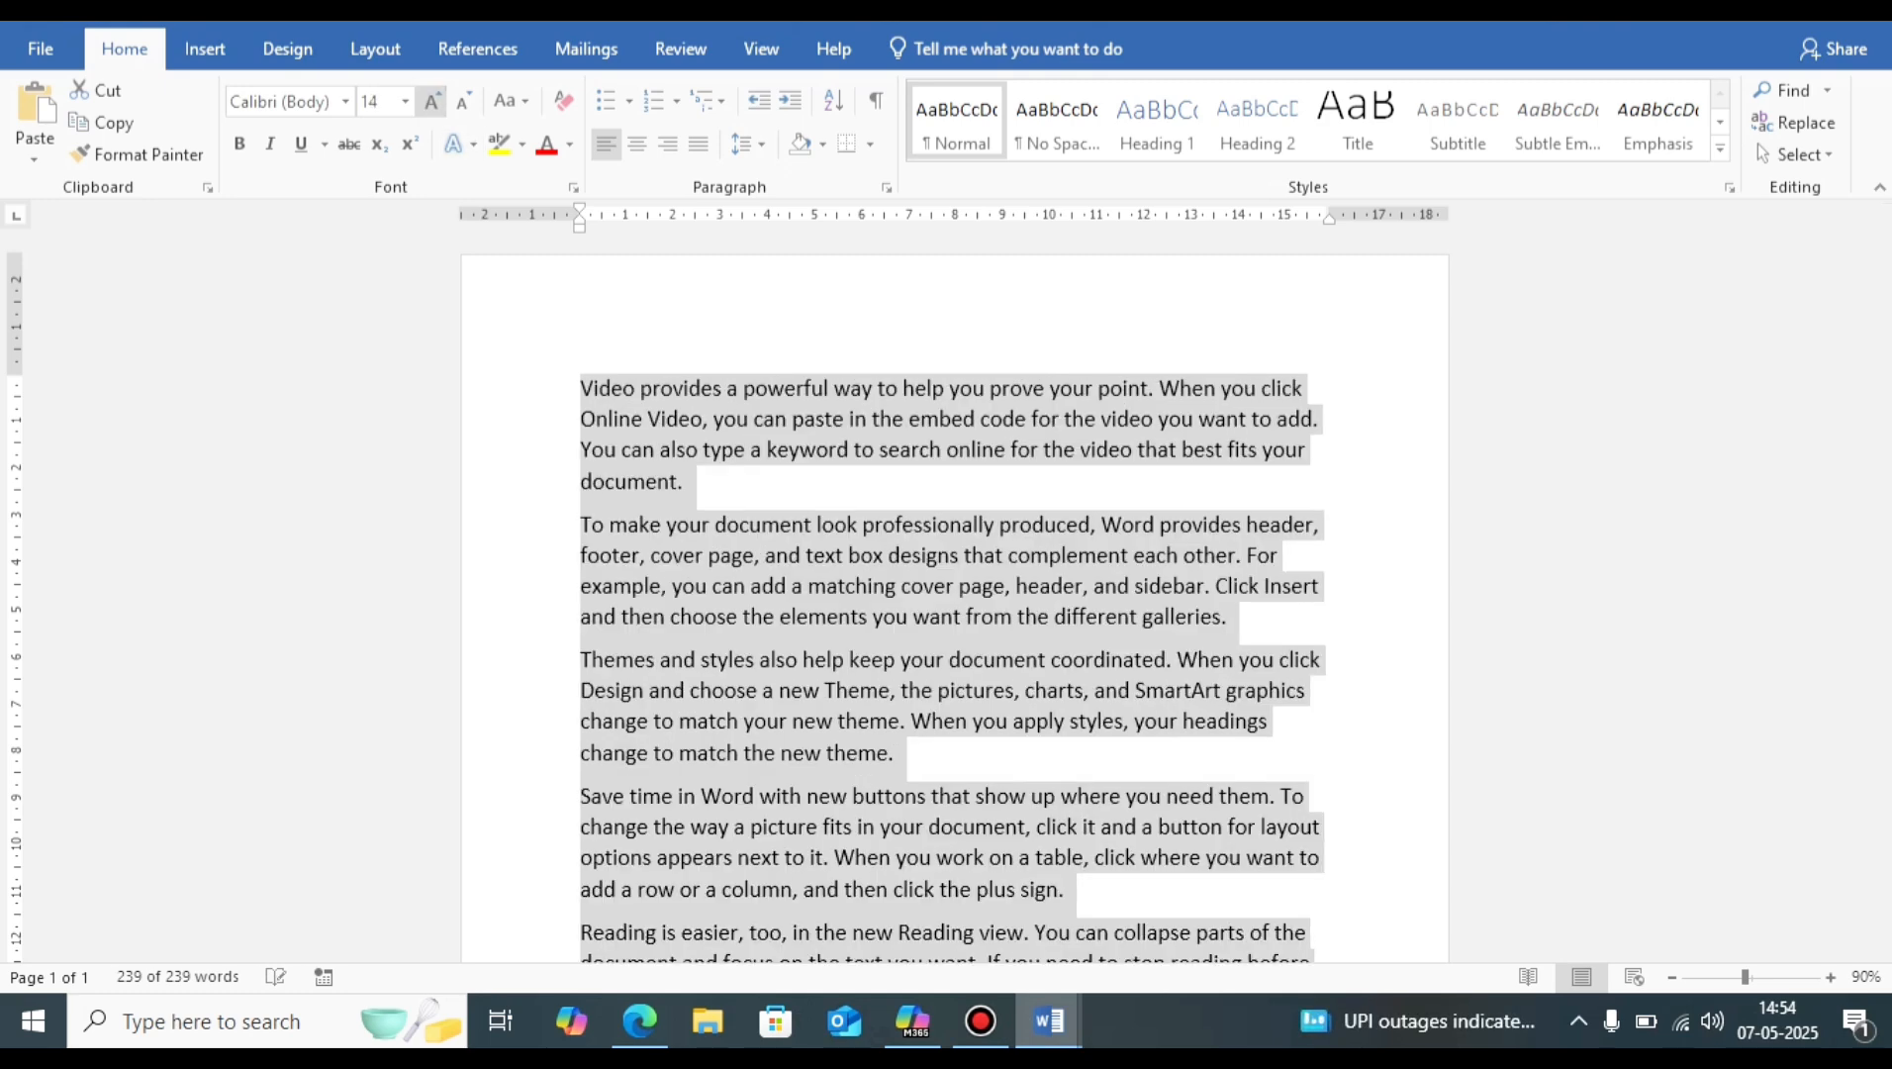
left_click(797, 388)
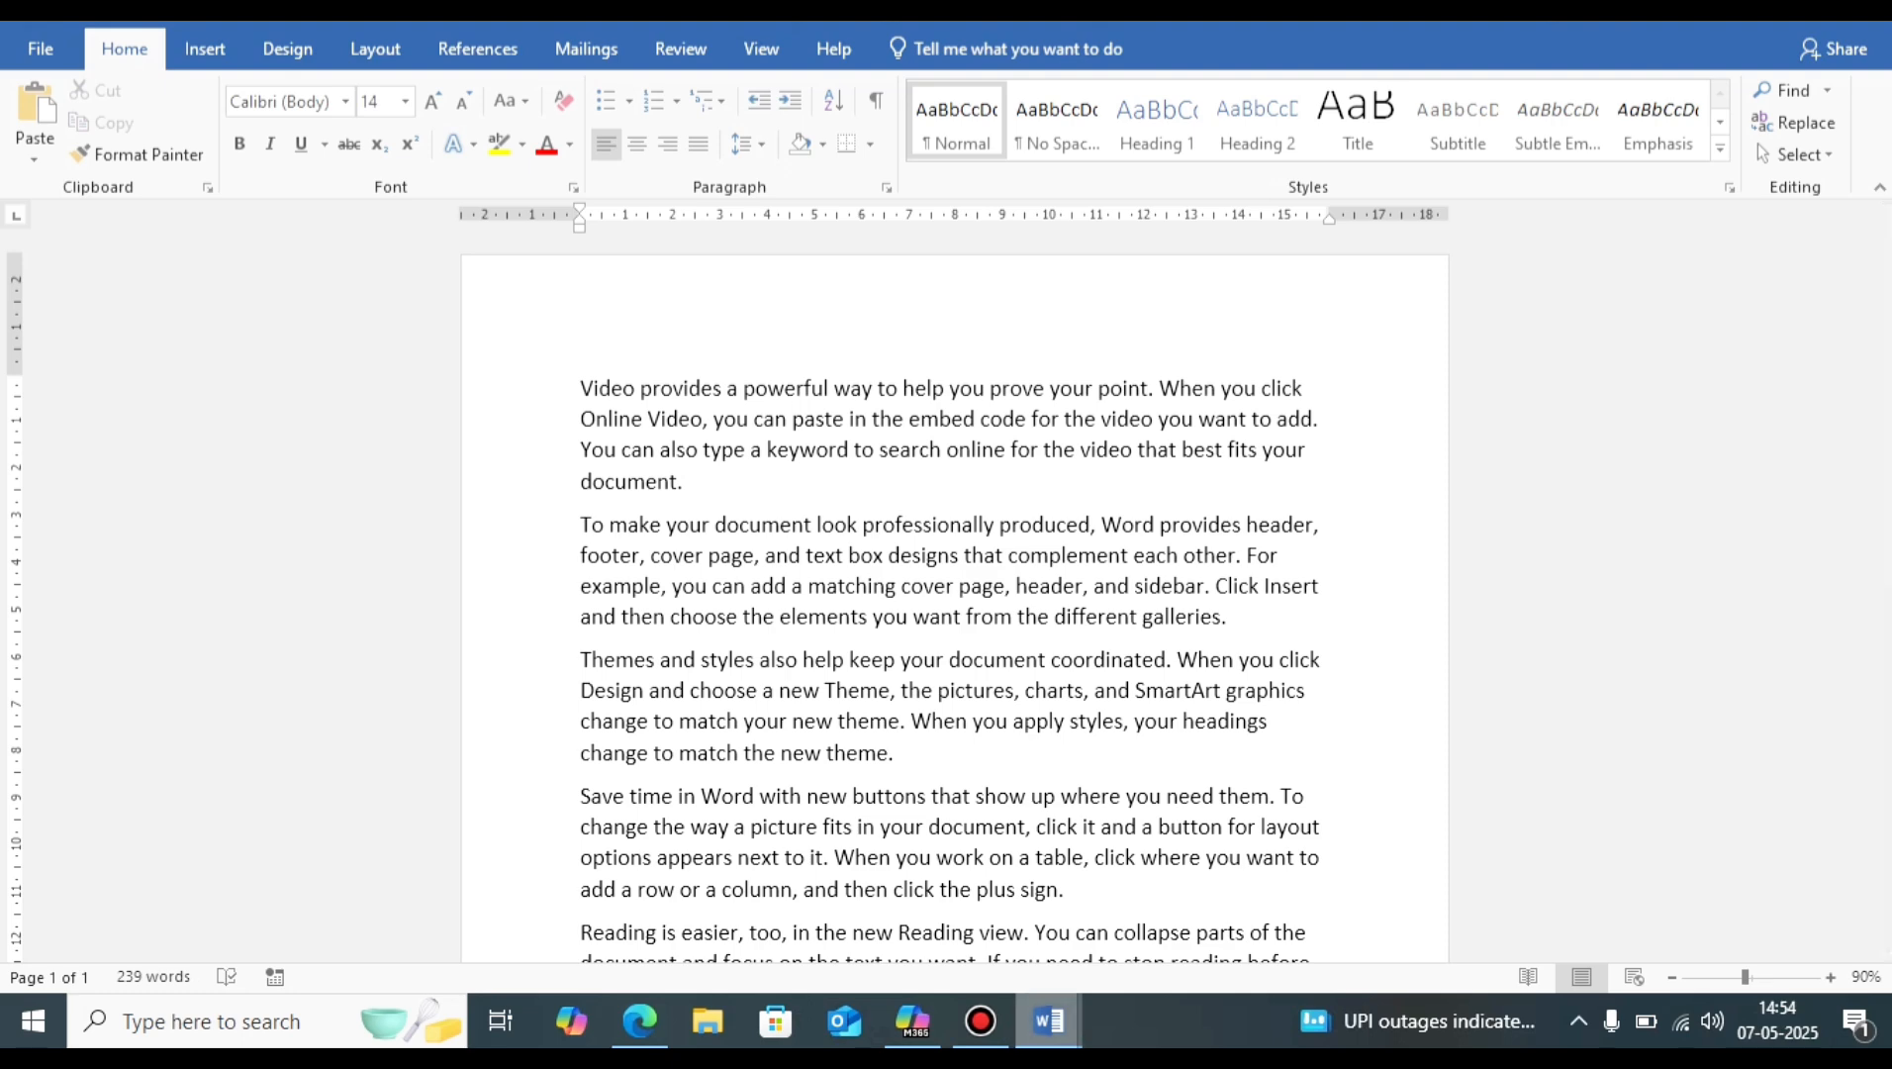
Step: Return to the SHORTCUT KEYS document and select the SELECT ALL entry beside CTRL + A to point it out
mouse_move(1049, 1021)
left_click(892, 886)
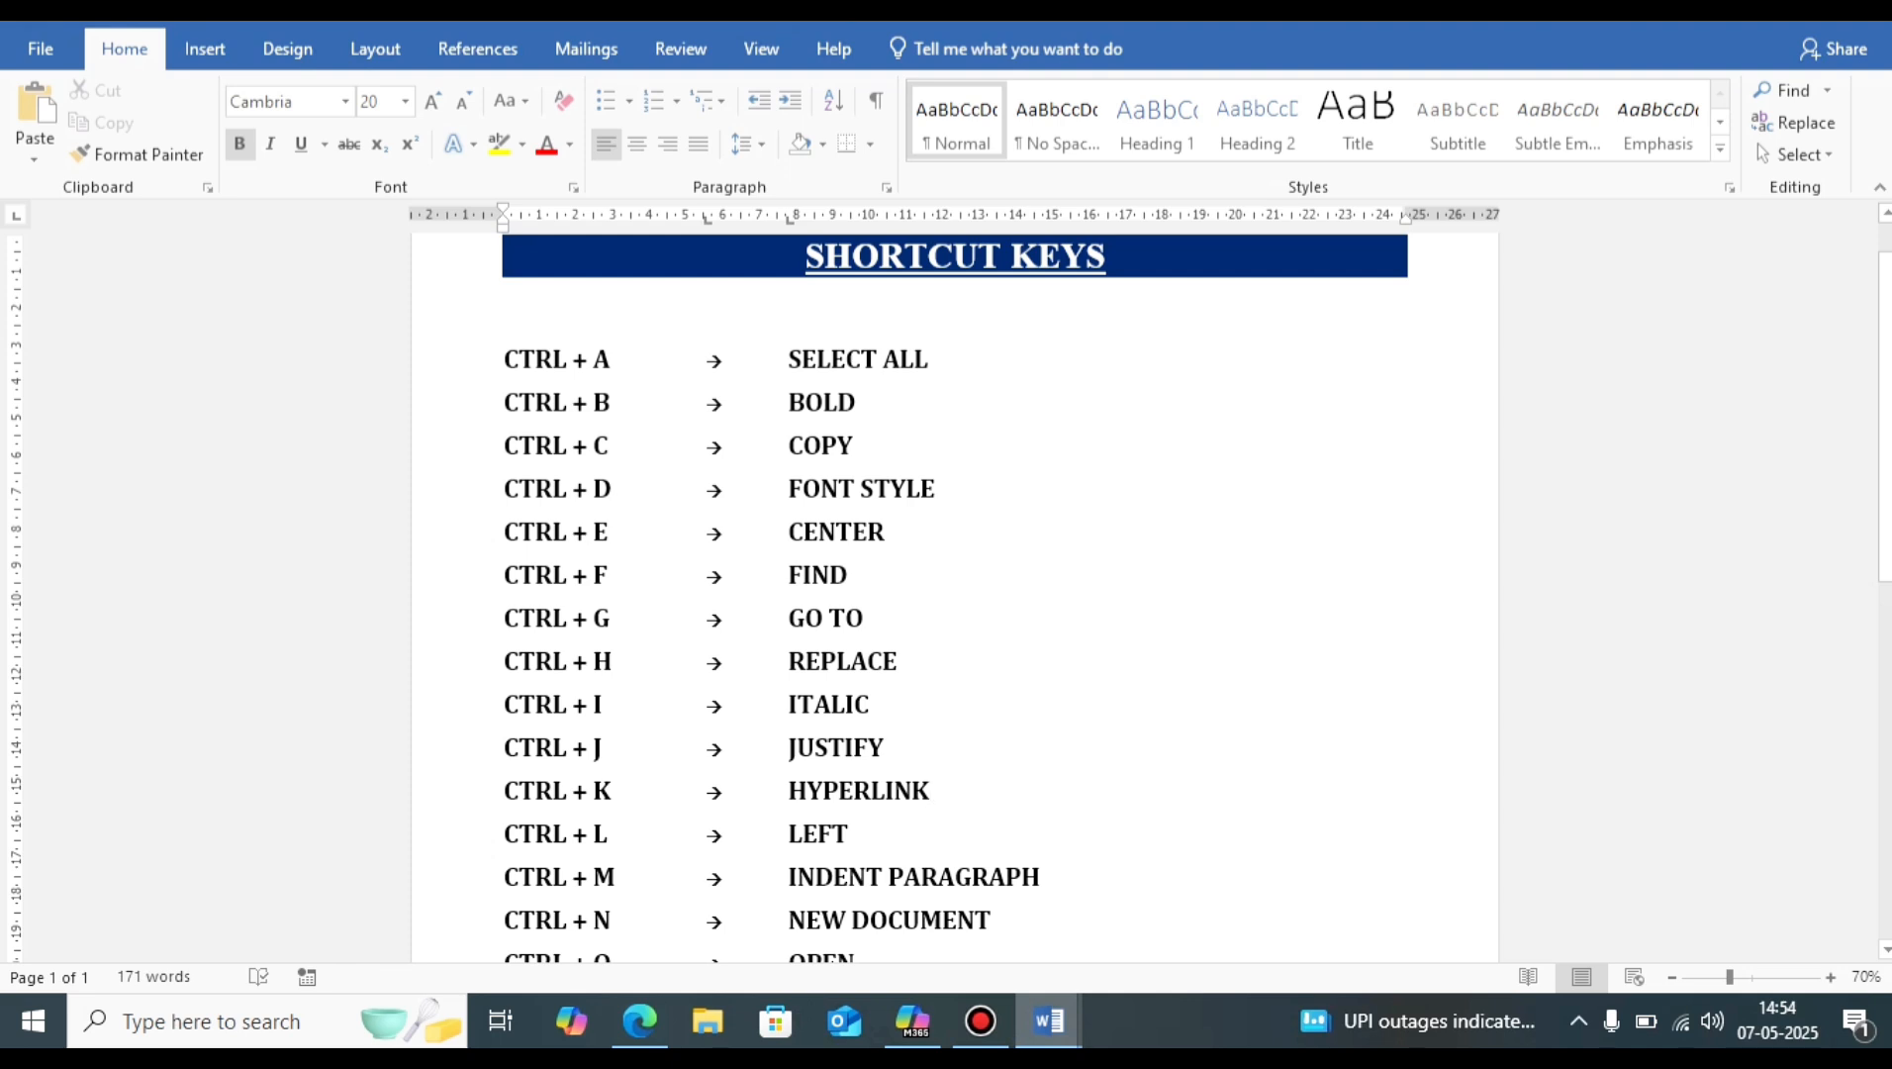
left_click(956, 308)
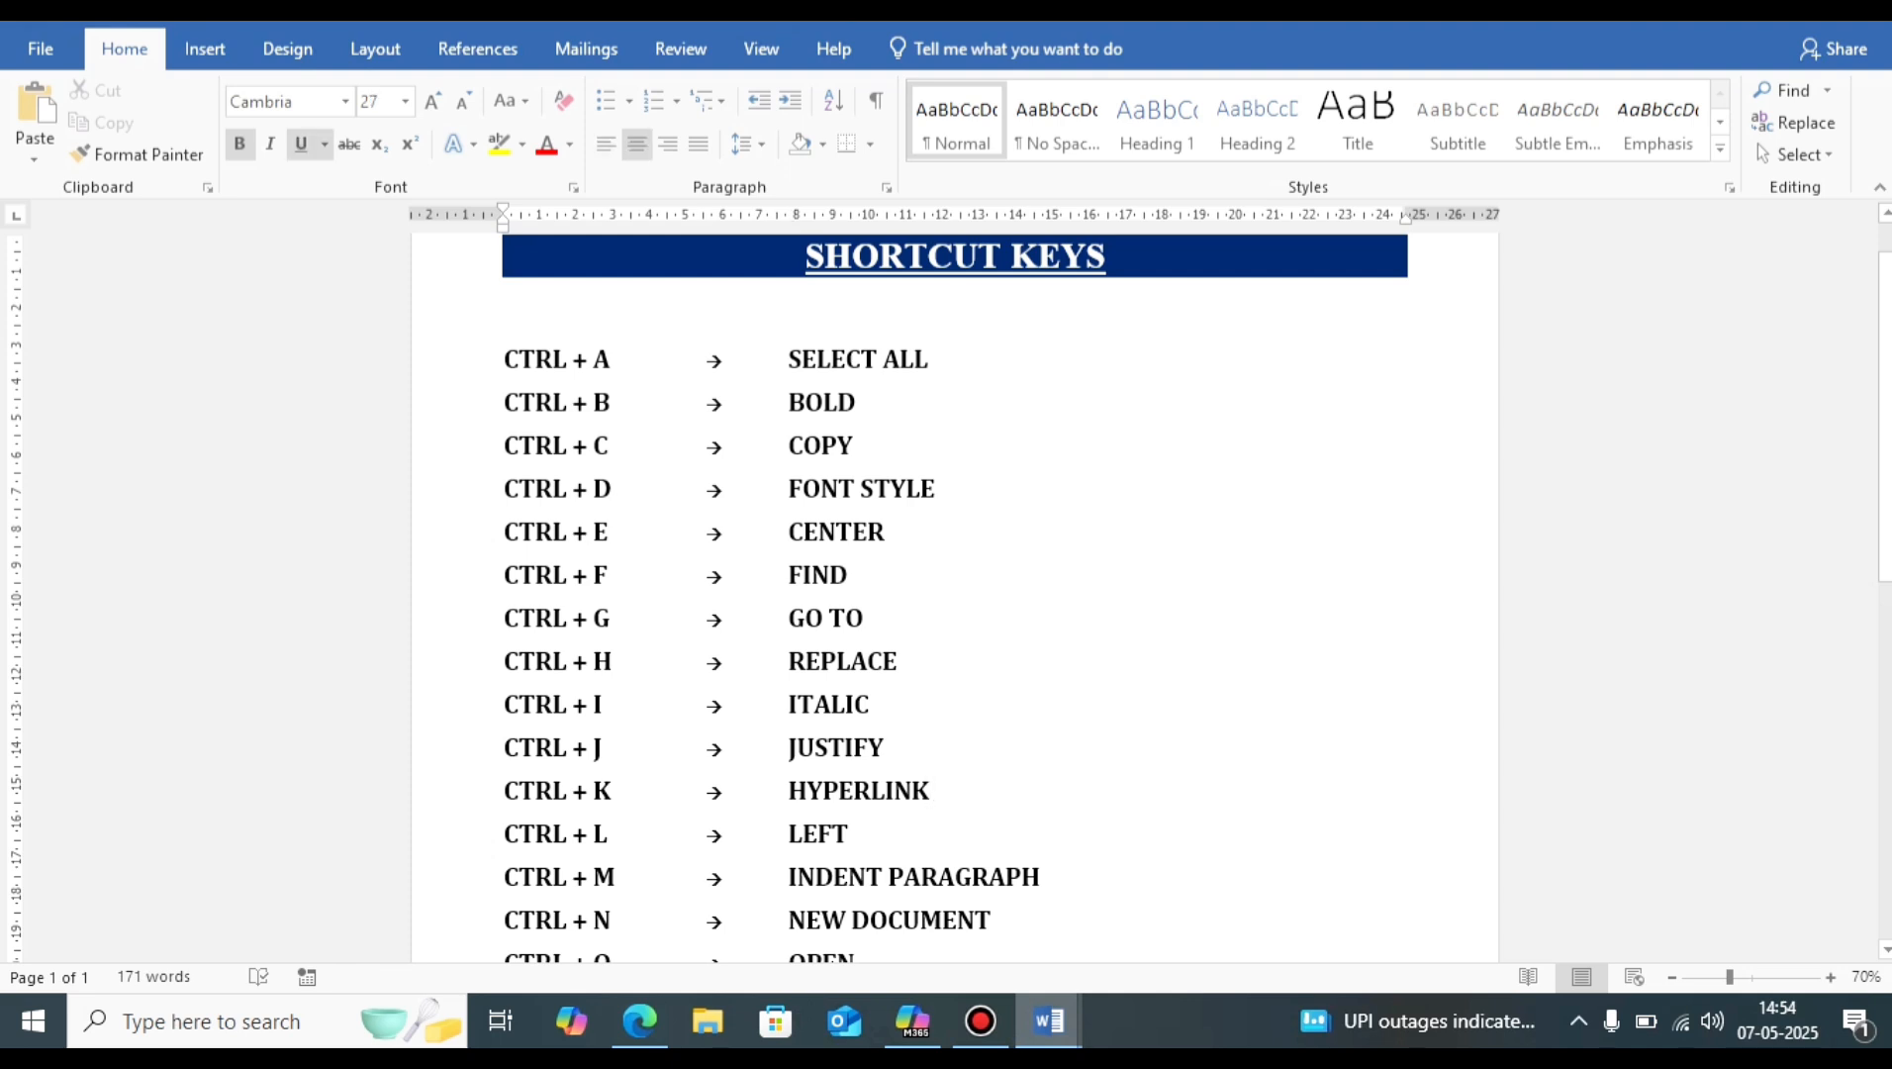
left_click_drag(789, 359, 912, 359)
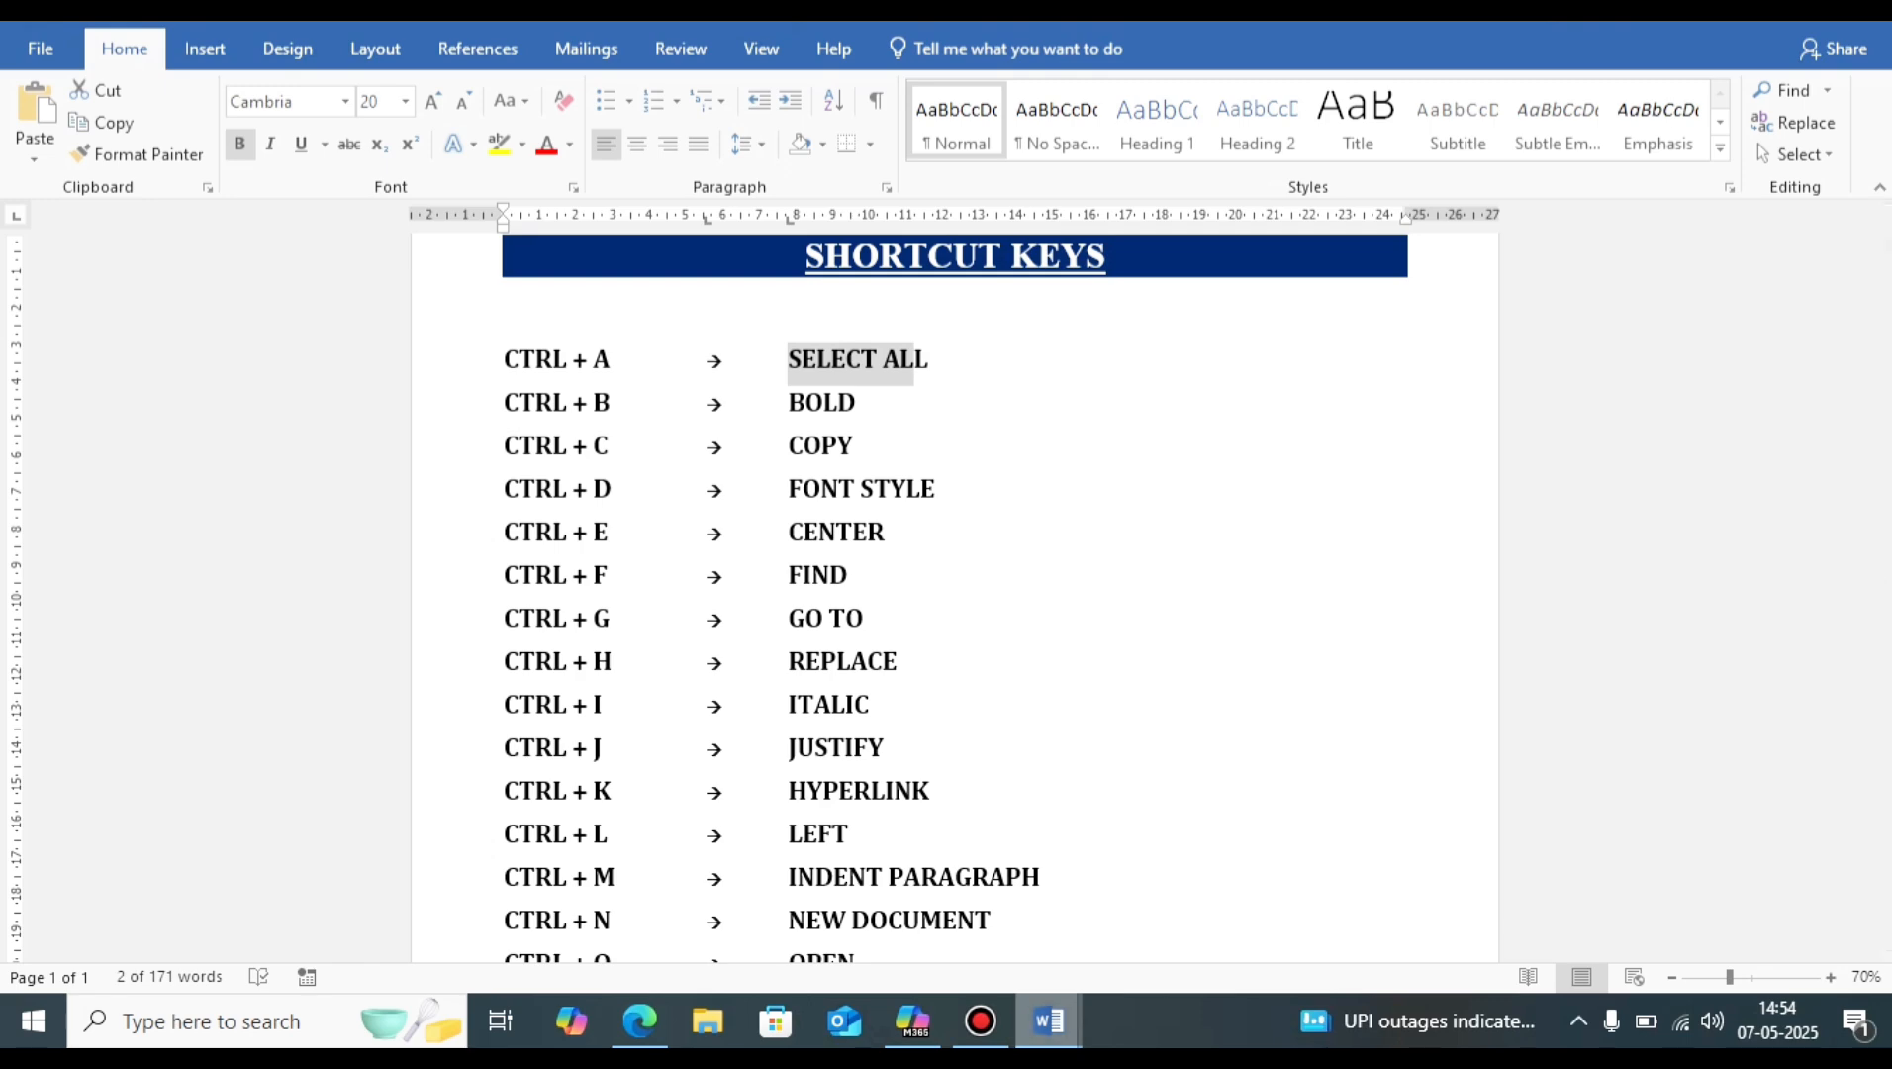
Step: Switch to Document3 and select all of its text
mouse_move(1048, 1020)
left_click(1197, 905)
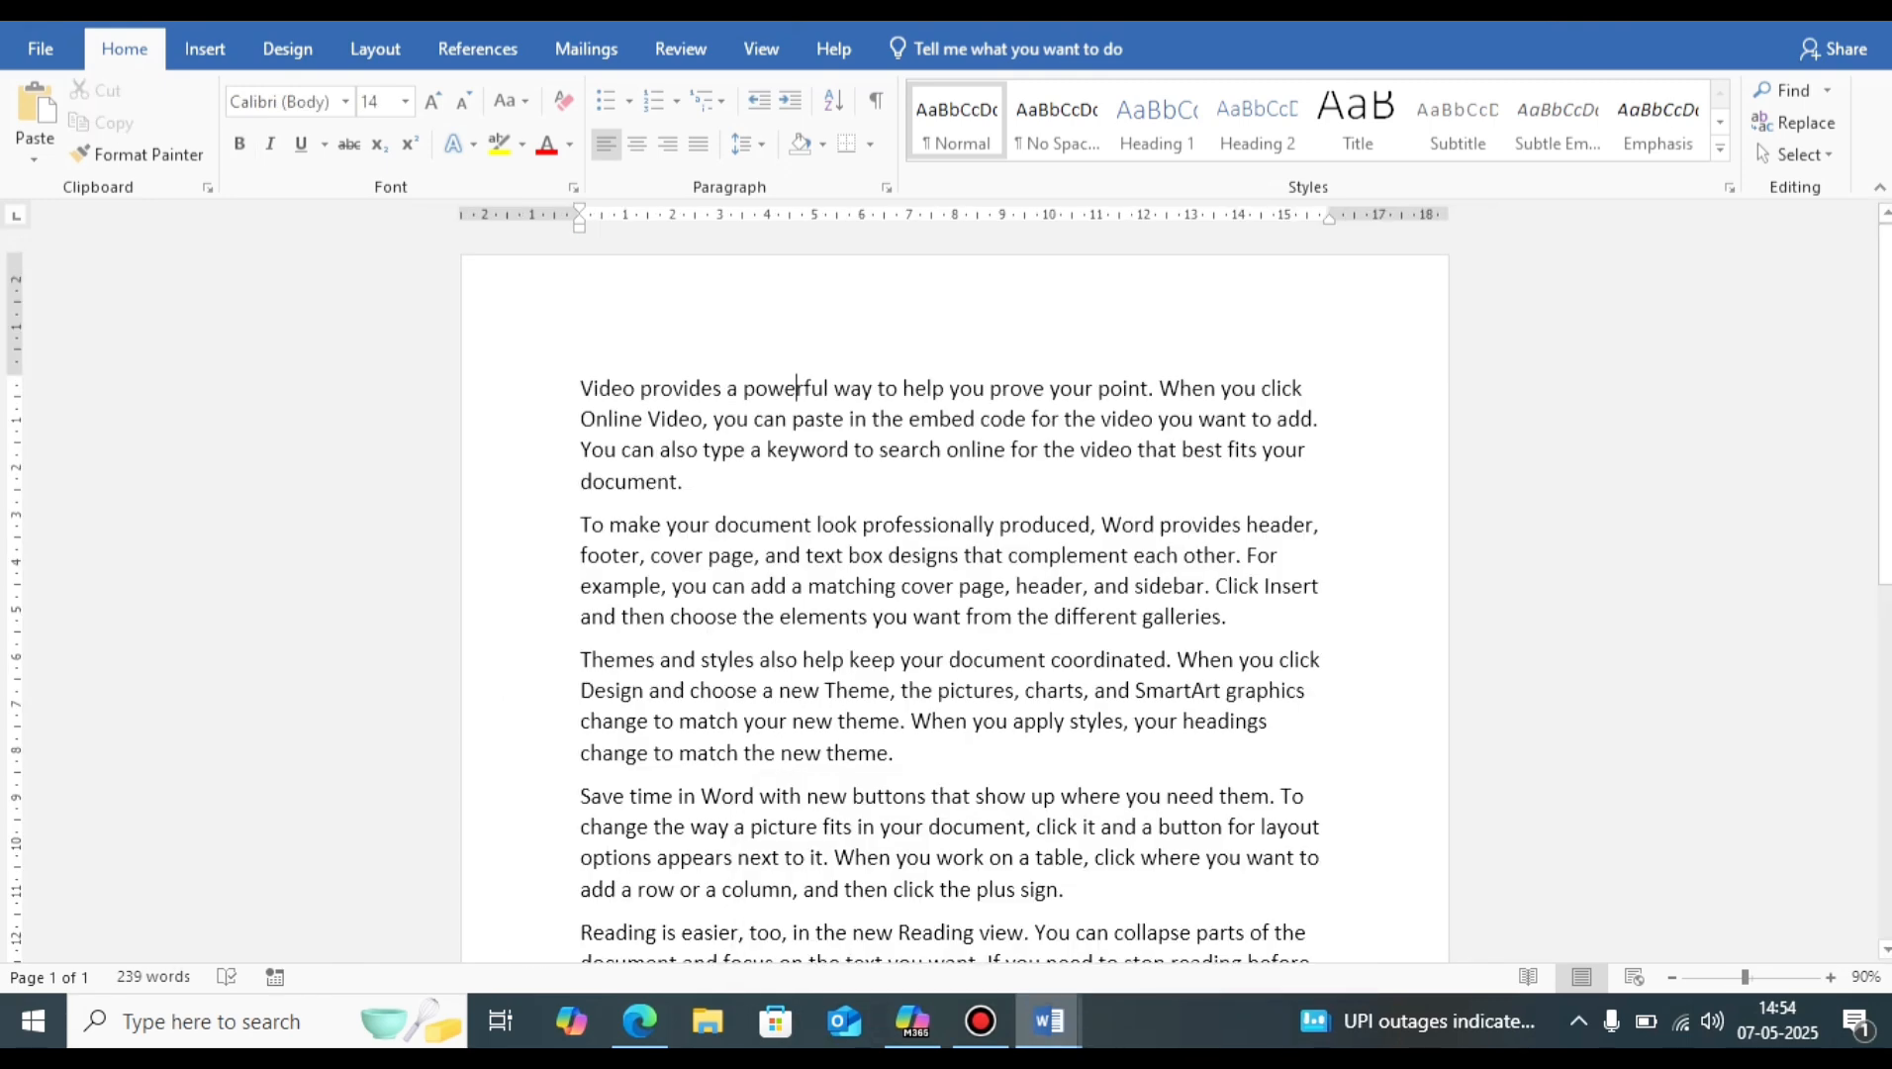
key("ctrl+a")
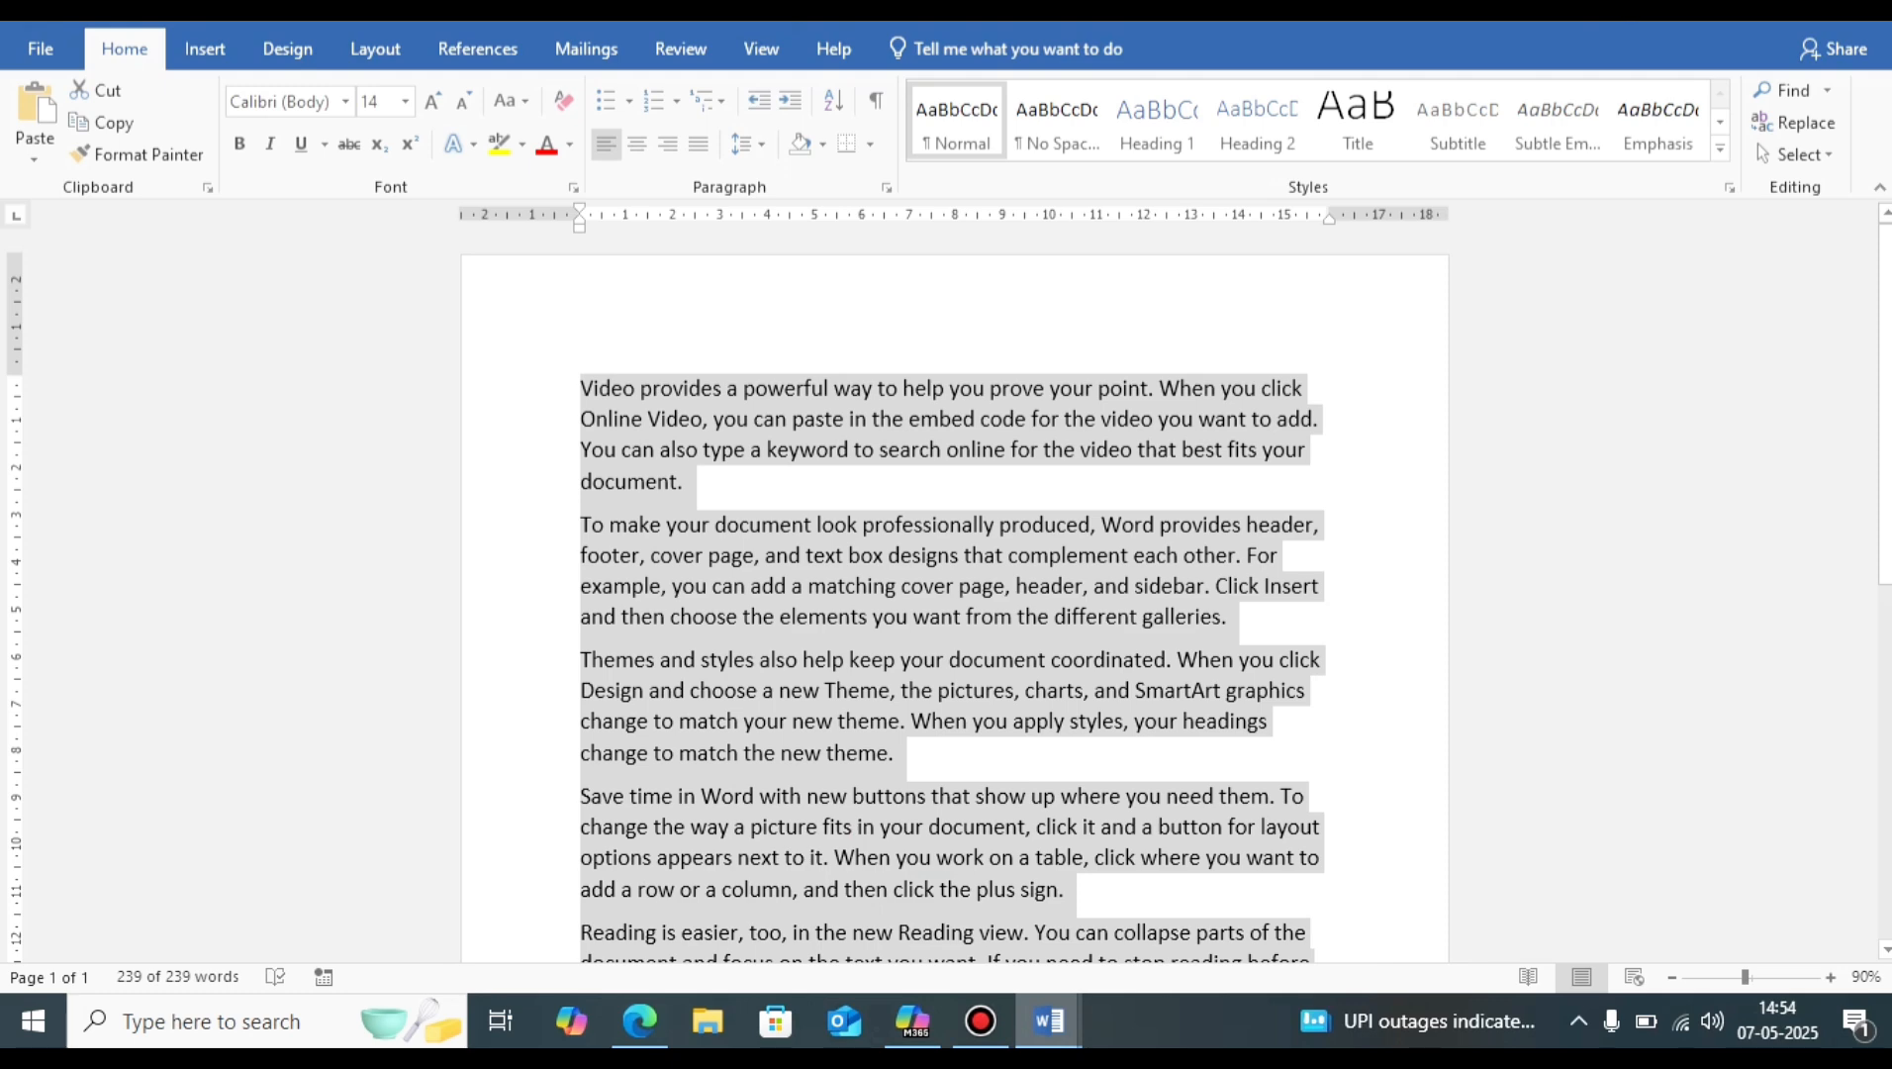
Step: Go back to the SHORTCUT KEYS document and select the word BOLD beside CTRL + B to point it out
mouse_move(1048, 1020)
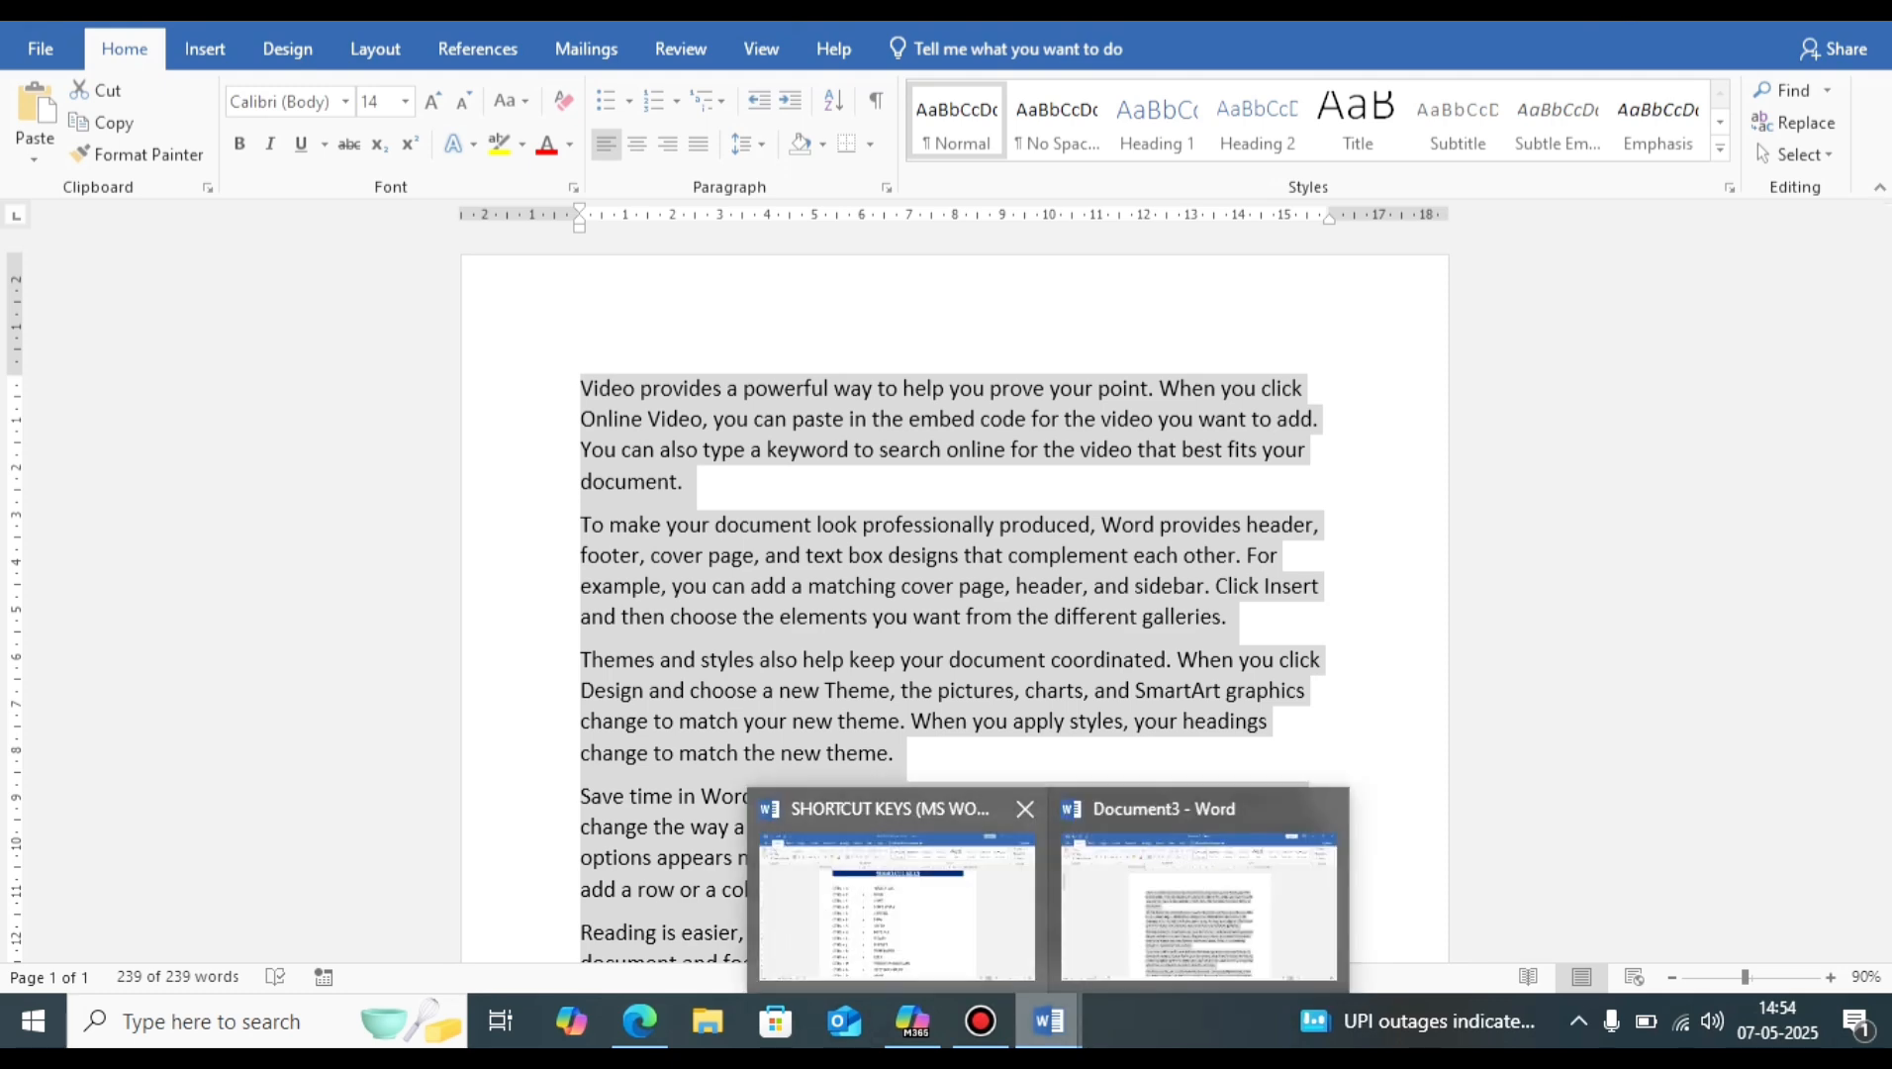
left_click(950, 871)
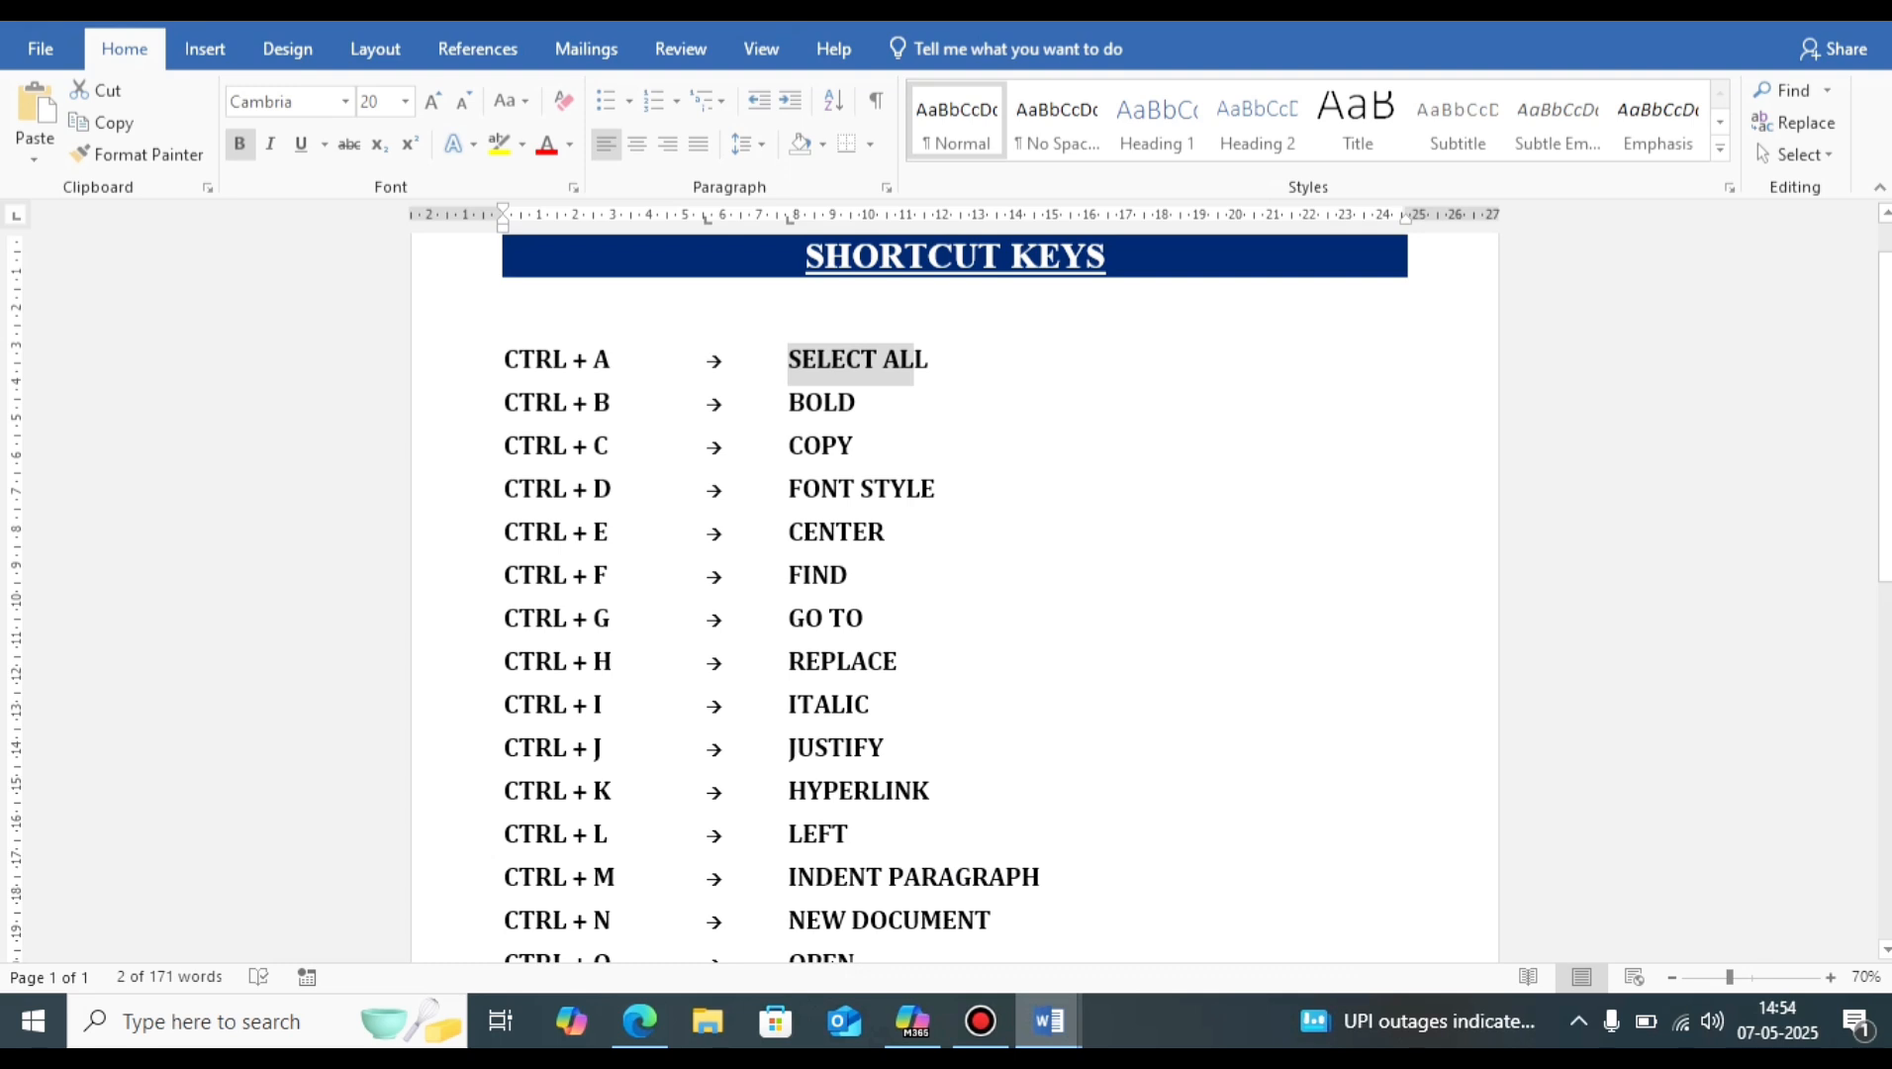
left_click(789, 402)
left_click_drag(789, 402, 870, 402)
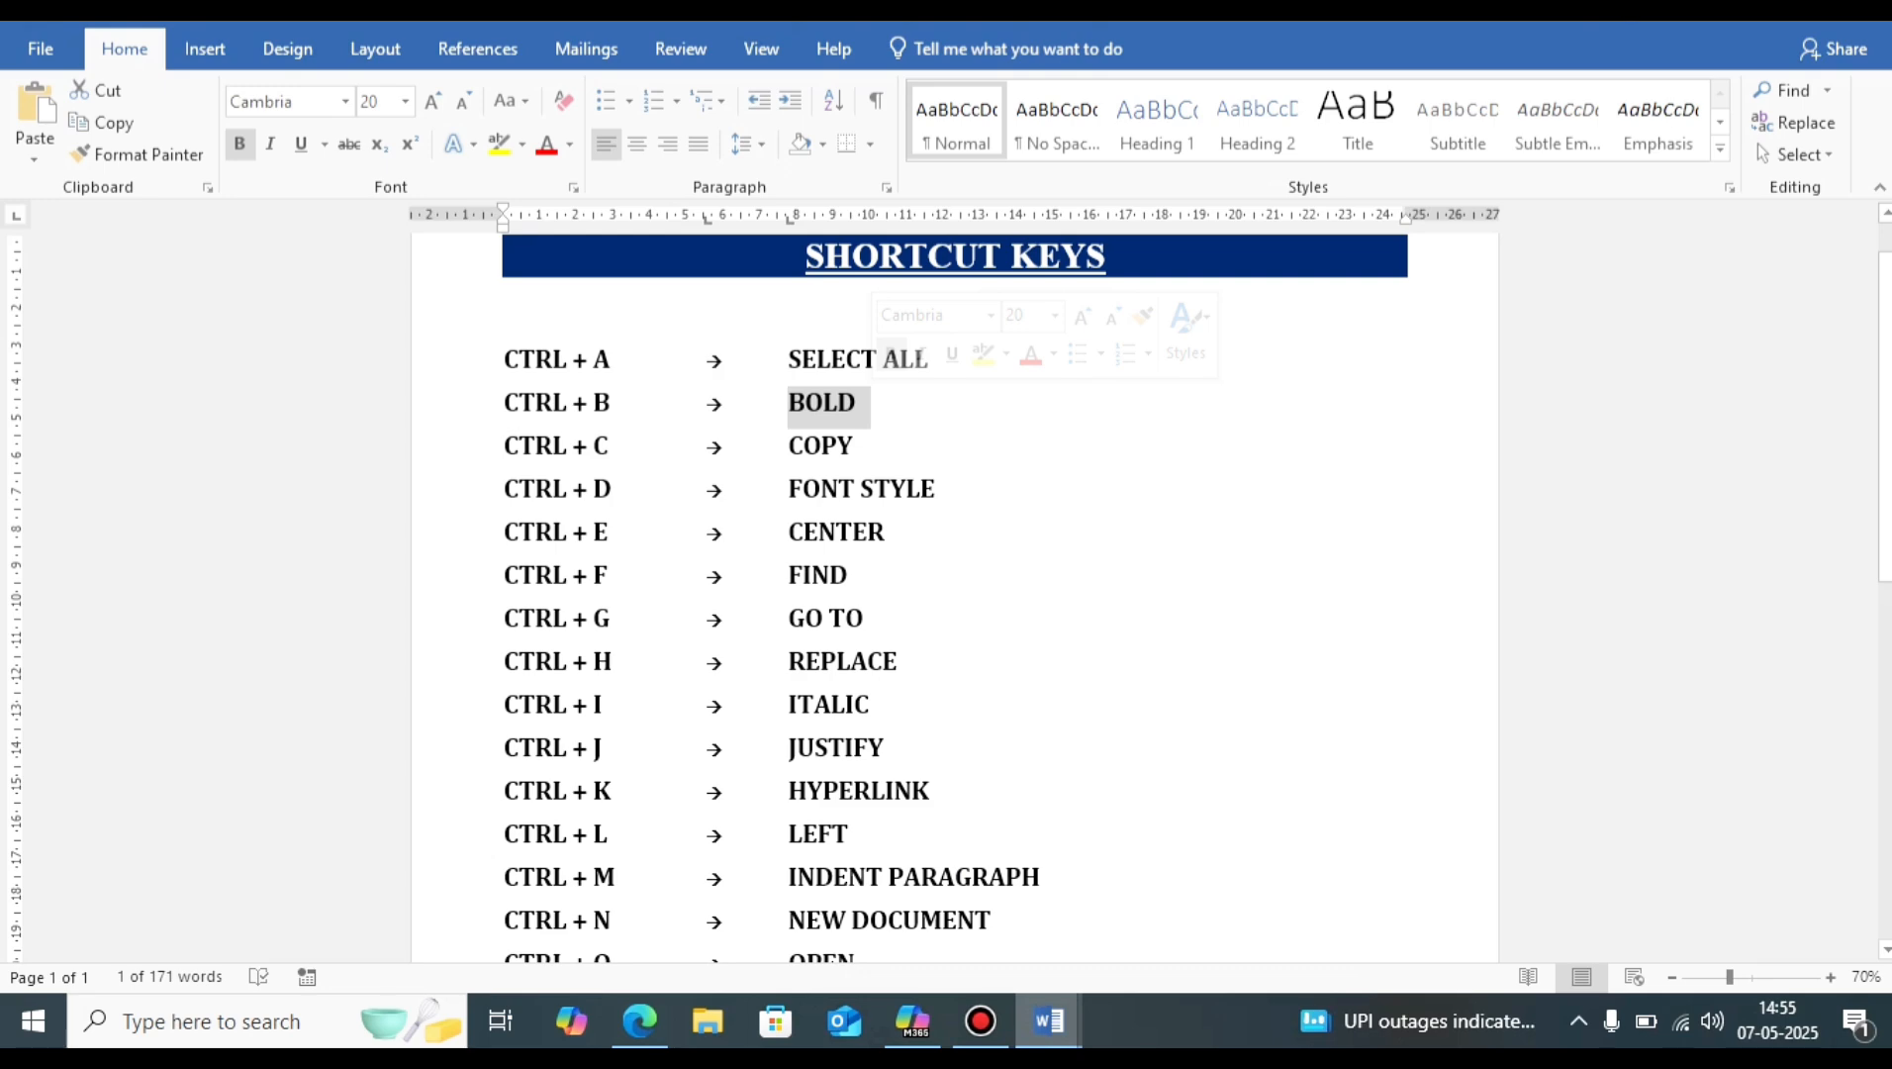
Step: In Document3, make the second paragraph, starting "To make your document look professionally produced", bold
mouse_move(1049, 1020)
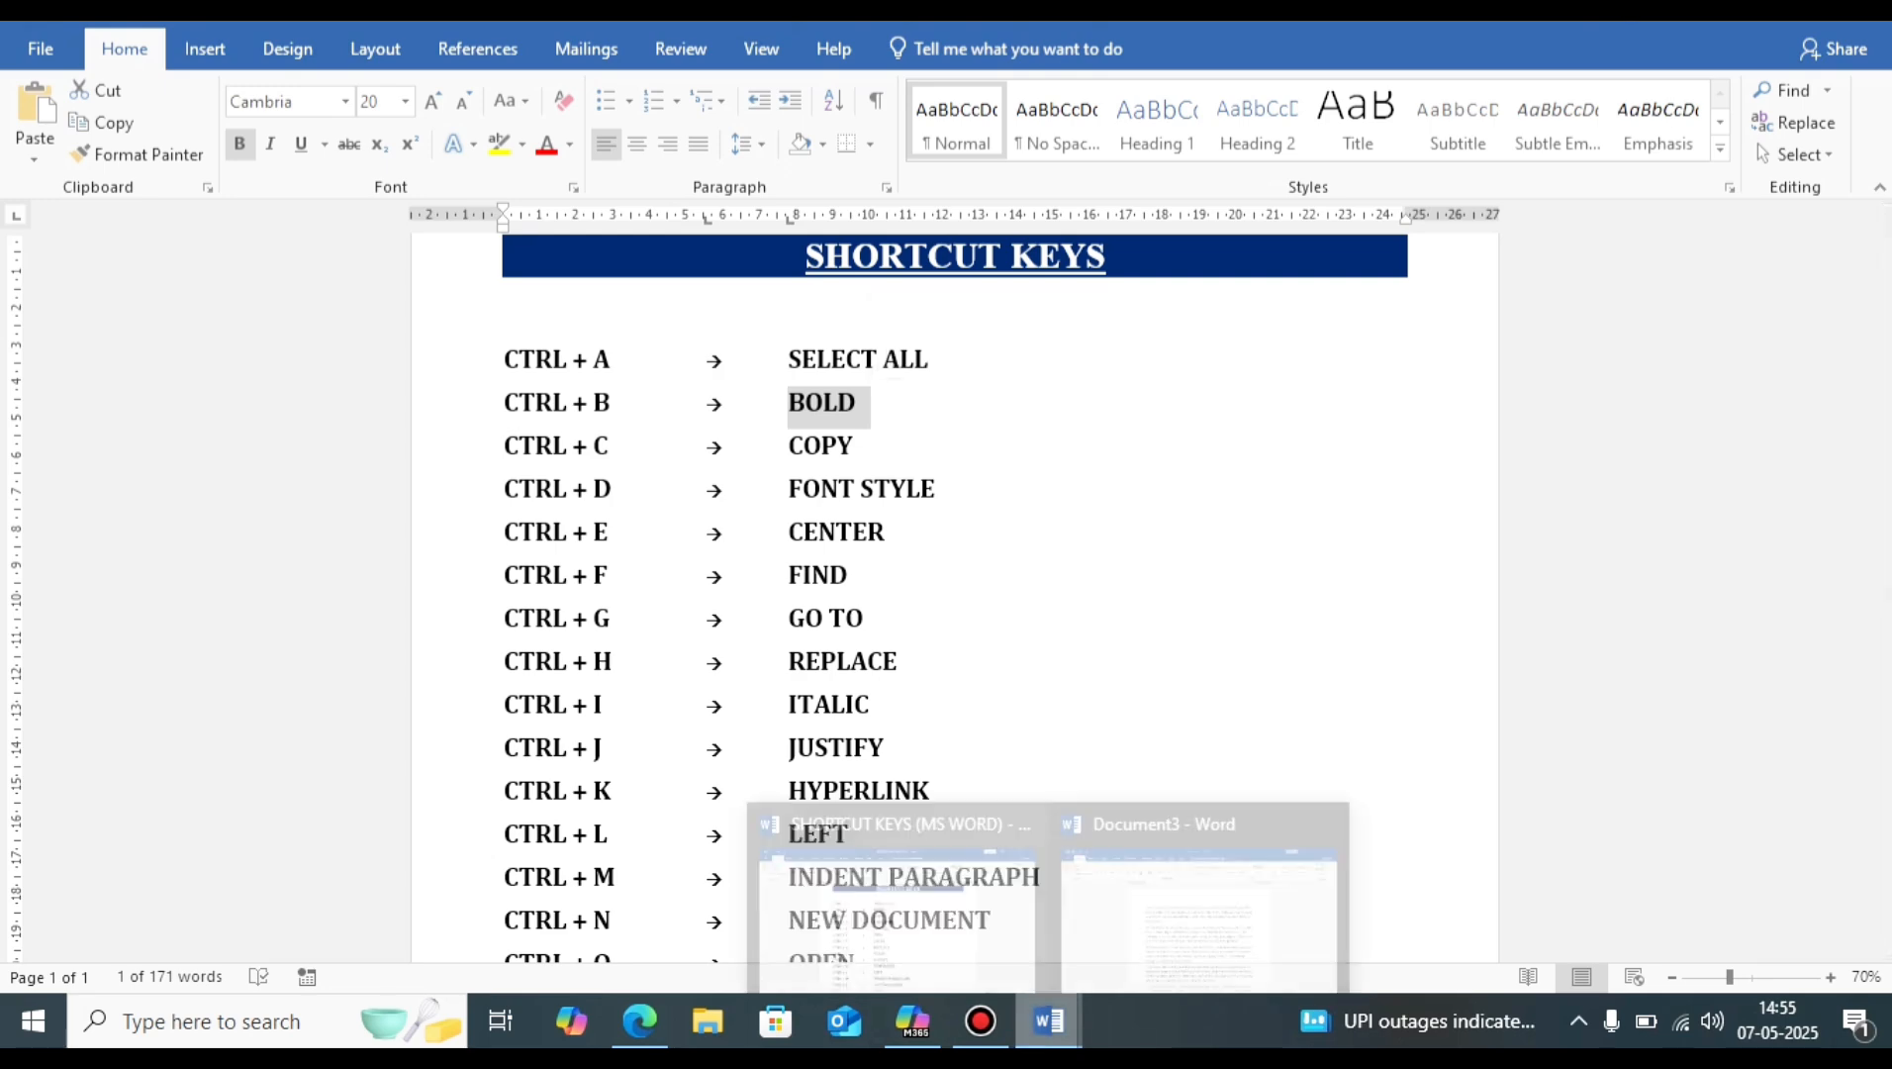
left_click(1198, 921)
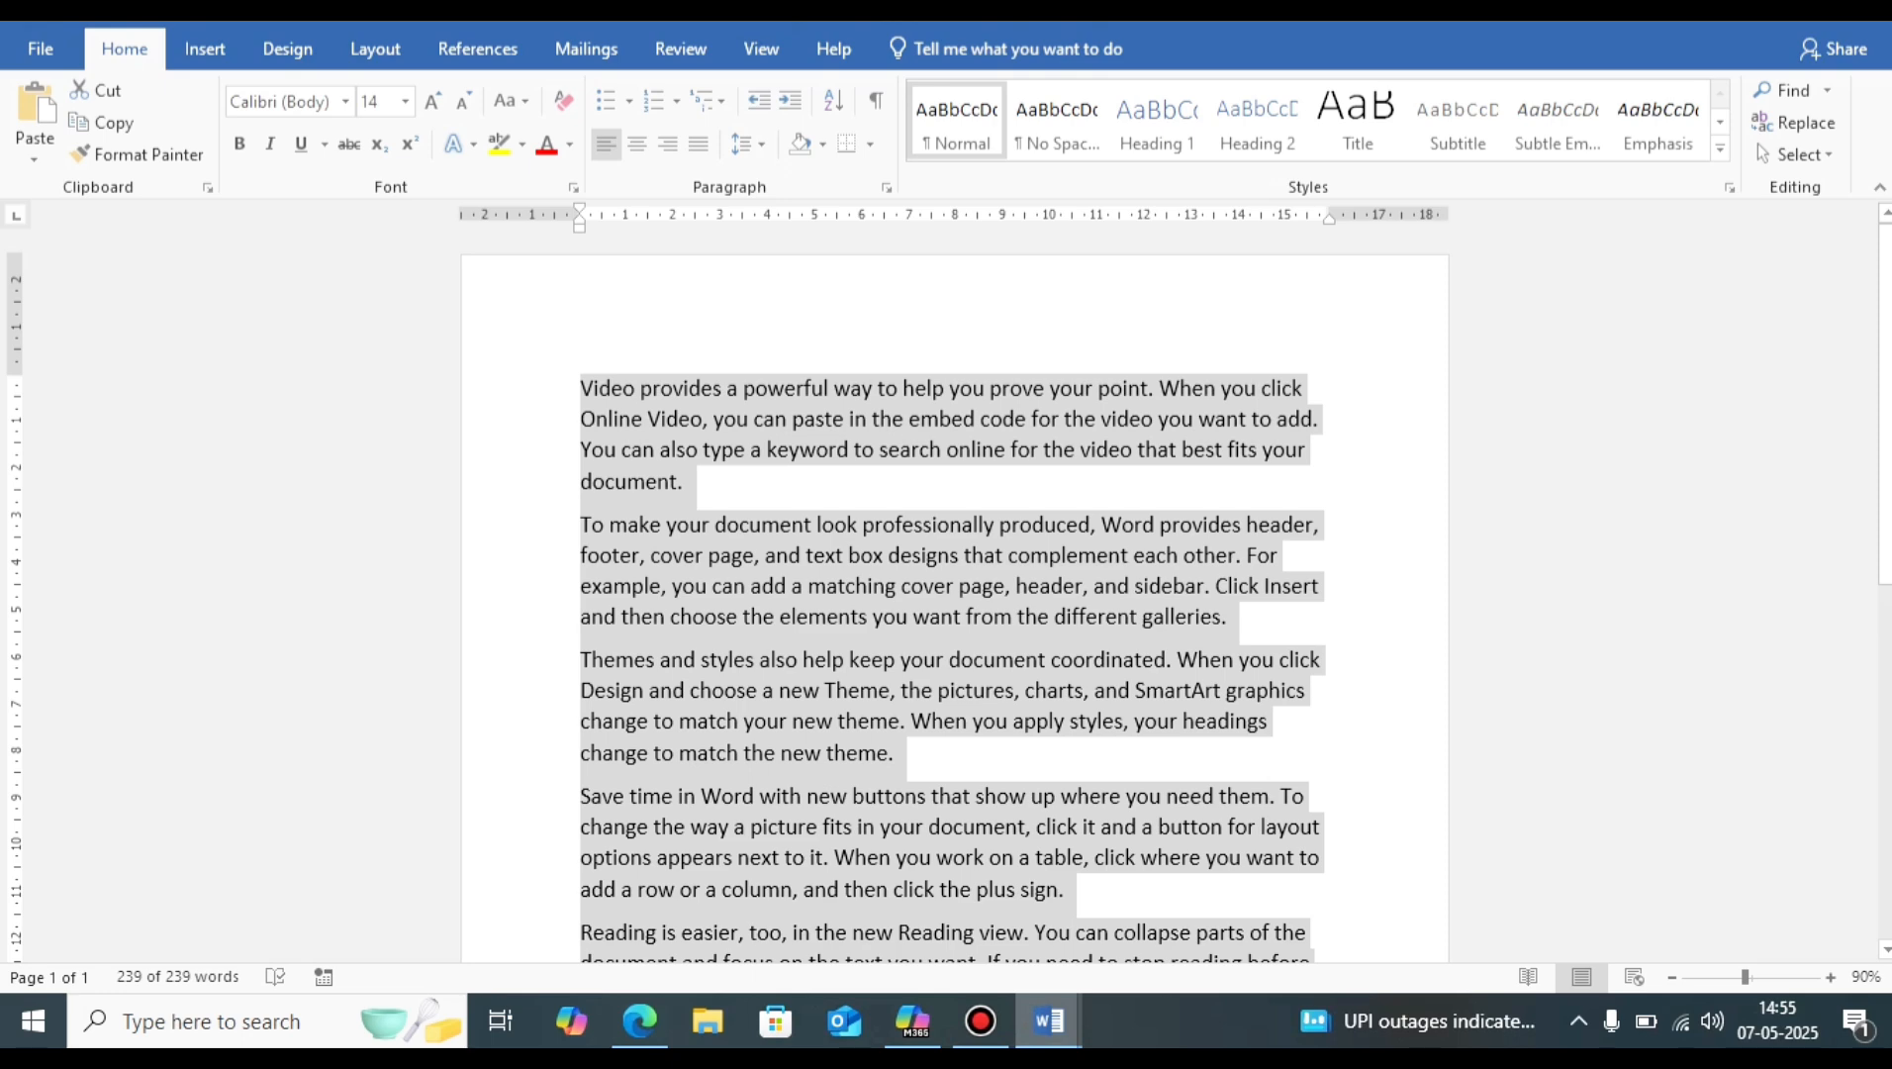
left_click(924, 585)
double_click(924, 585)
triple_click(924, 585)
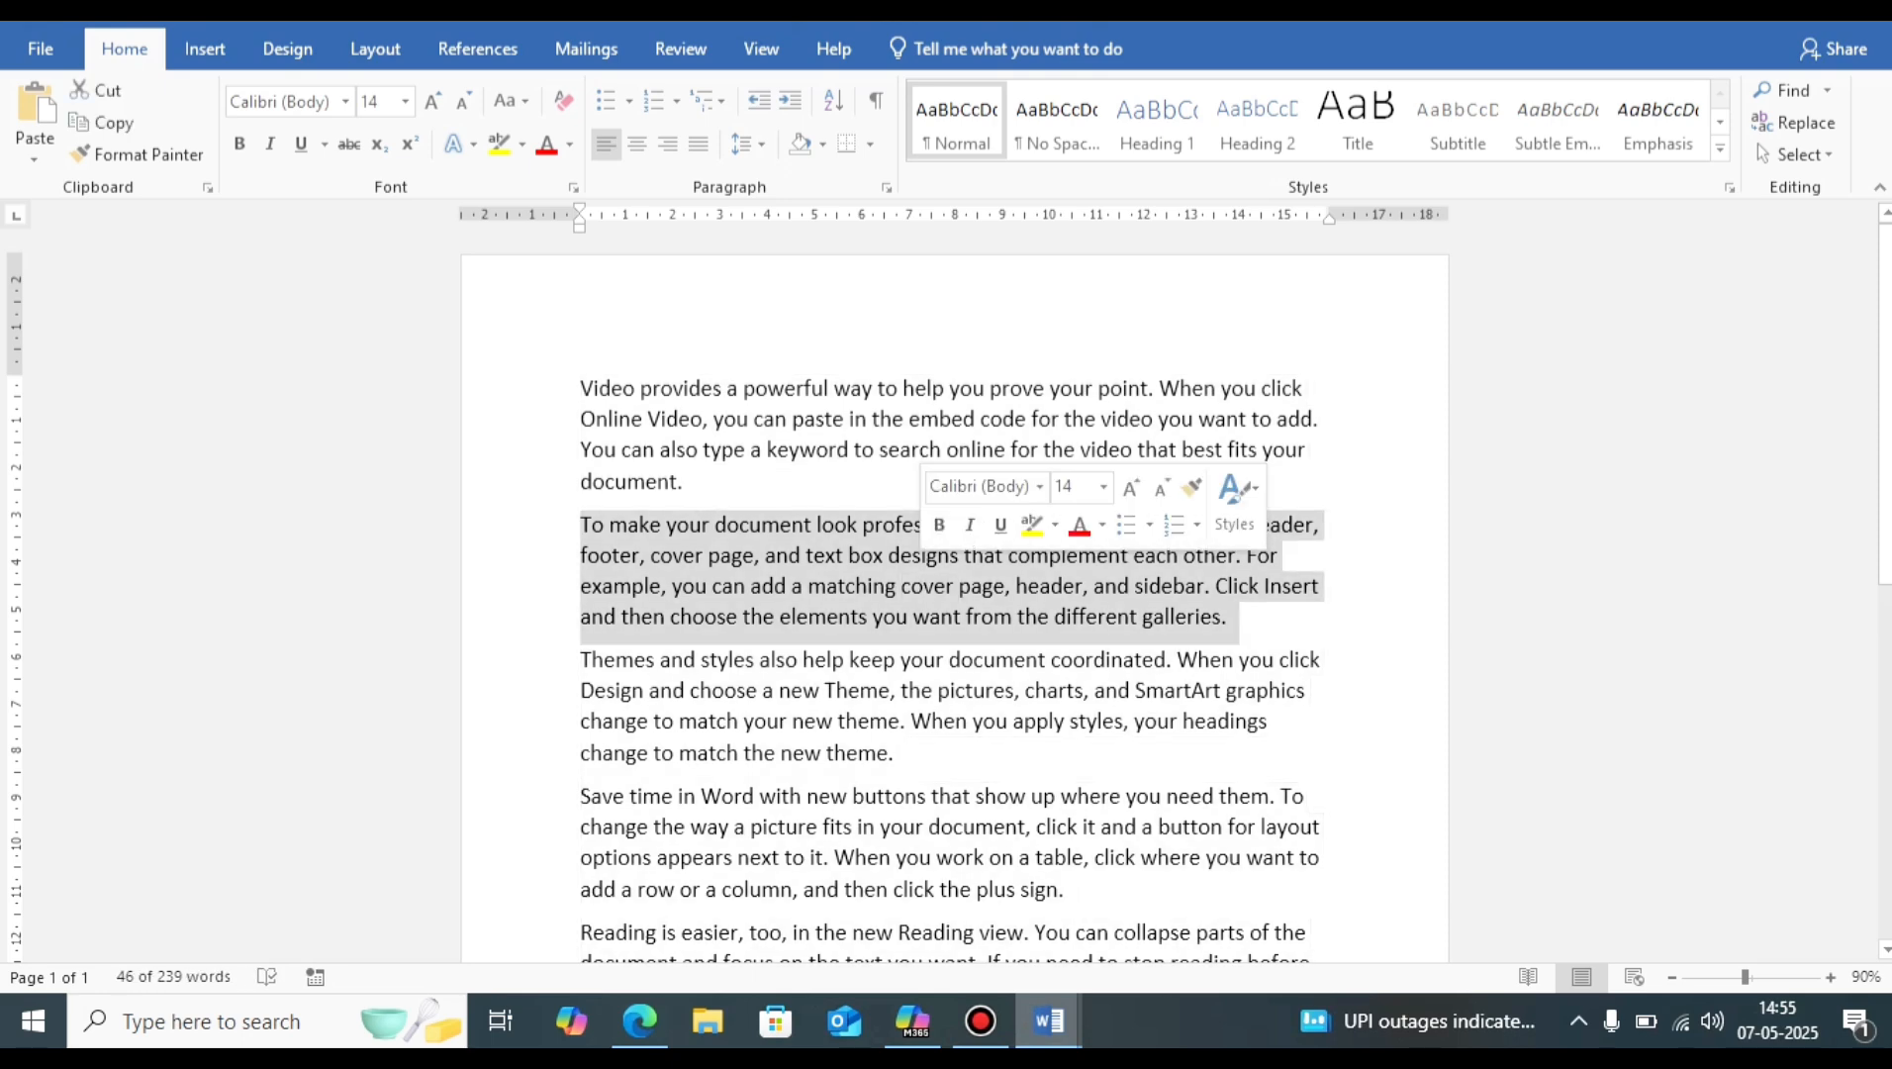
double_click(924, 585)
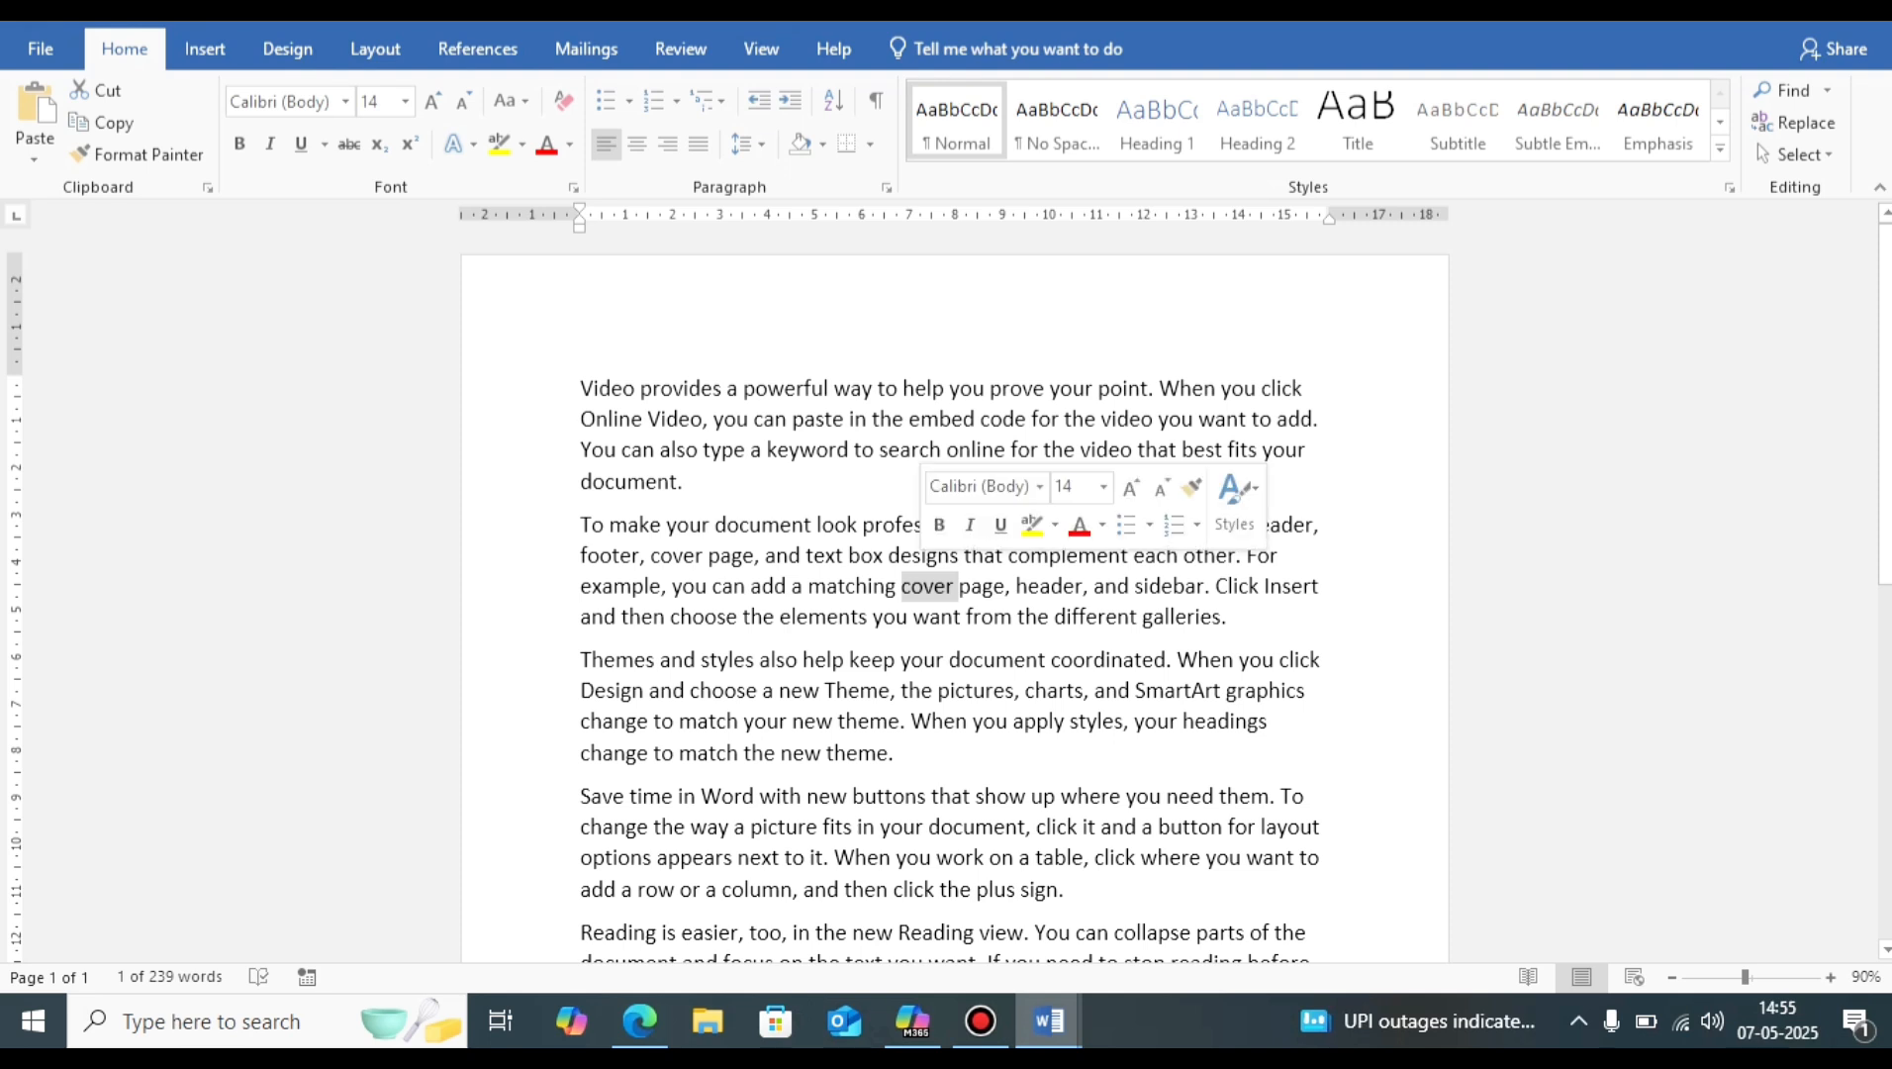
triple_click(925, 585)
key("ctrl+b")
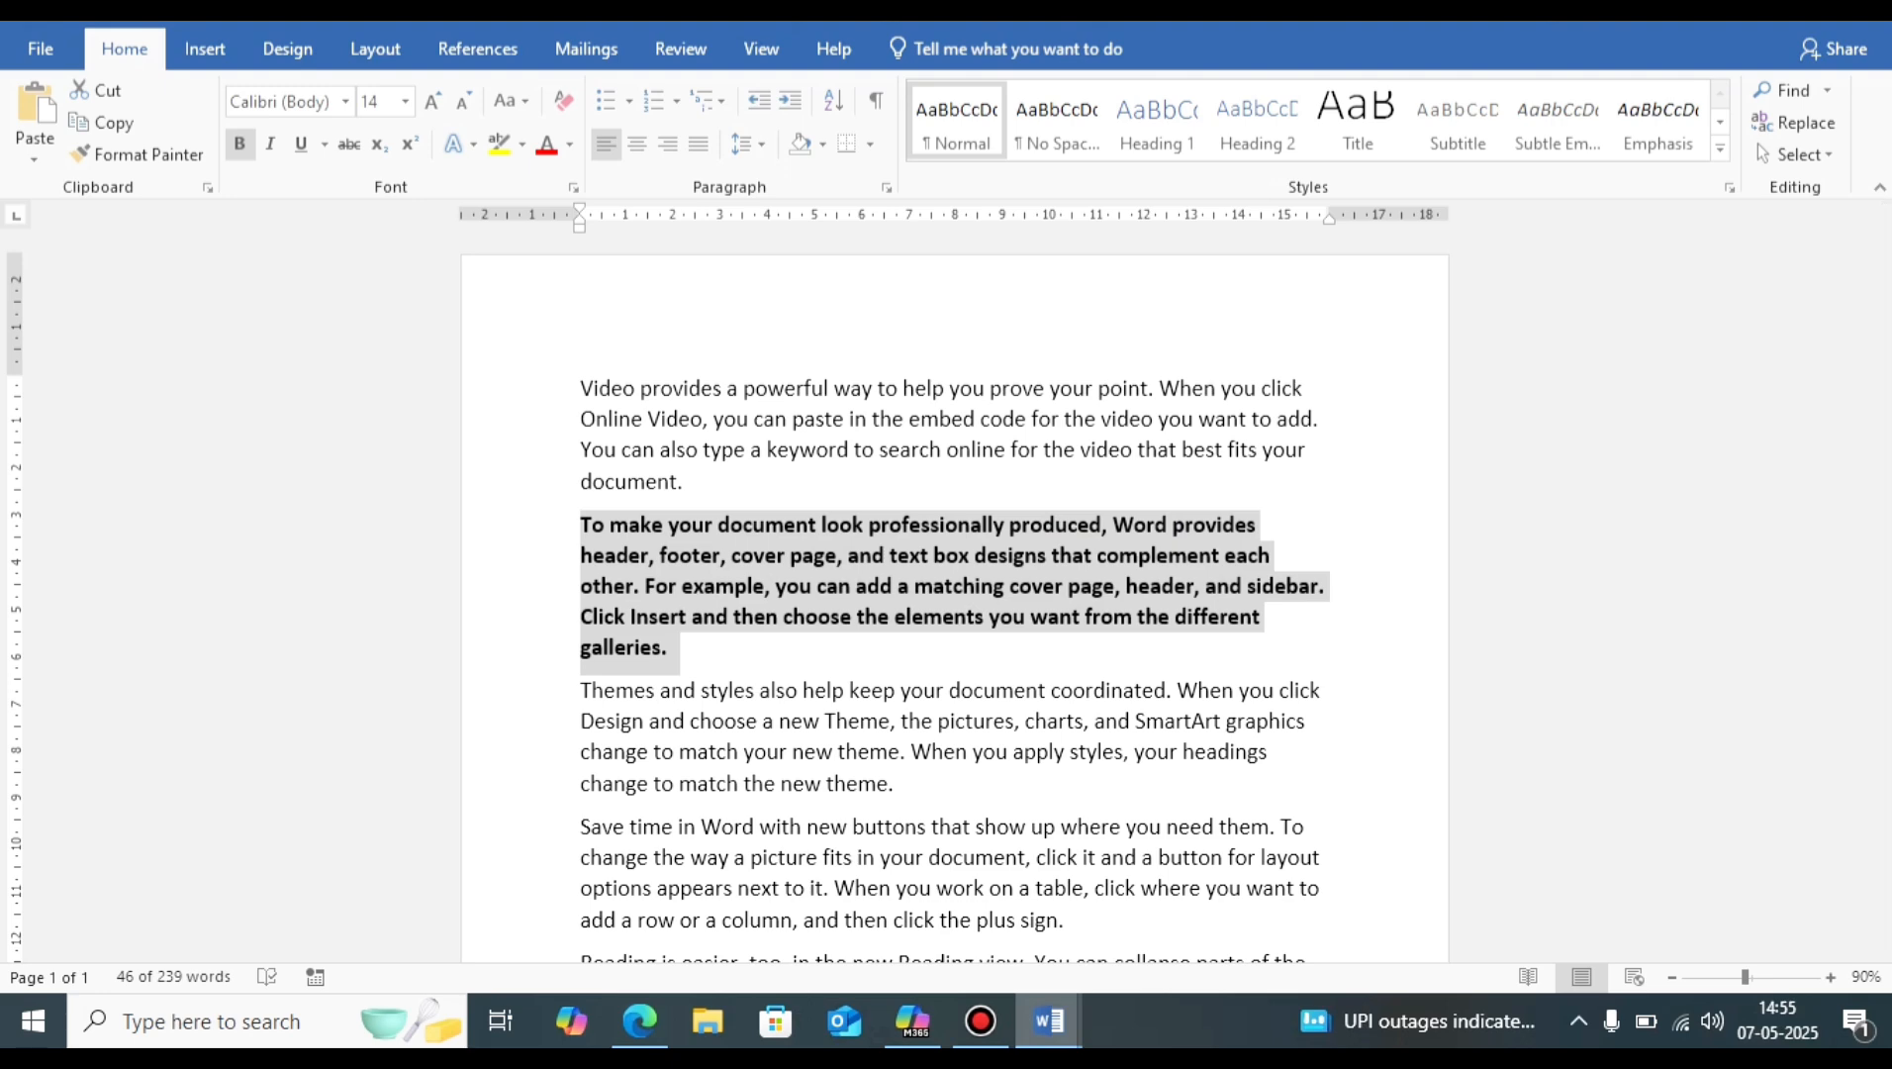
Step: Return to the SHORTCUT KEYS document and select the word COPY beside CTRL + C to point it out
mouse_move(1049, 1020)
left_click(896, 907)
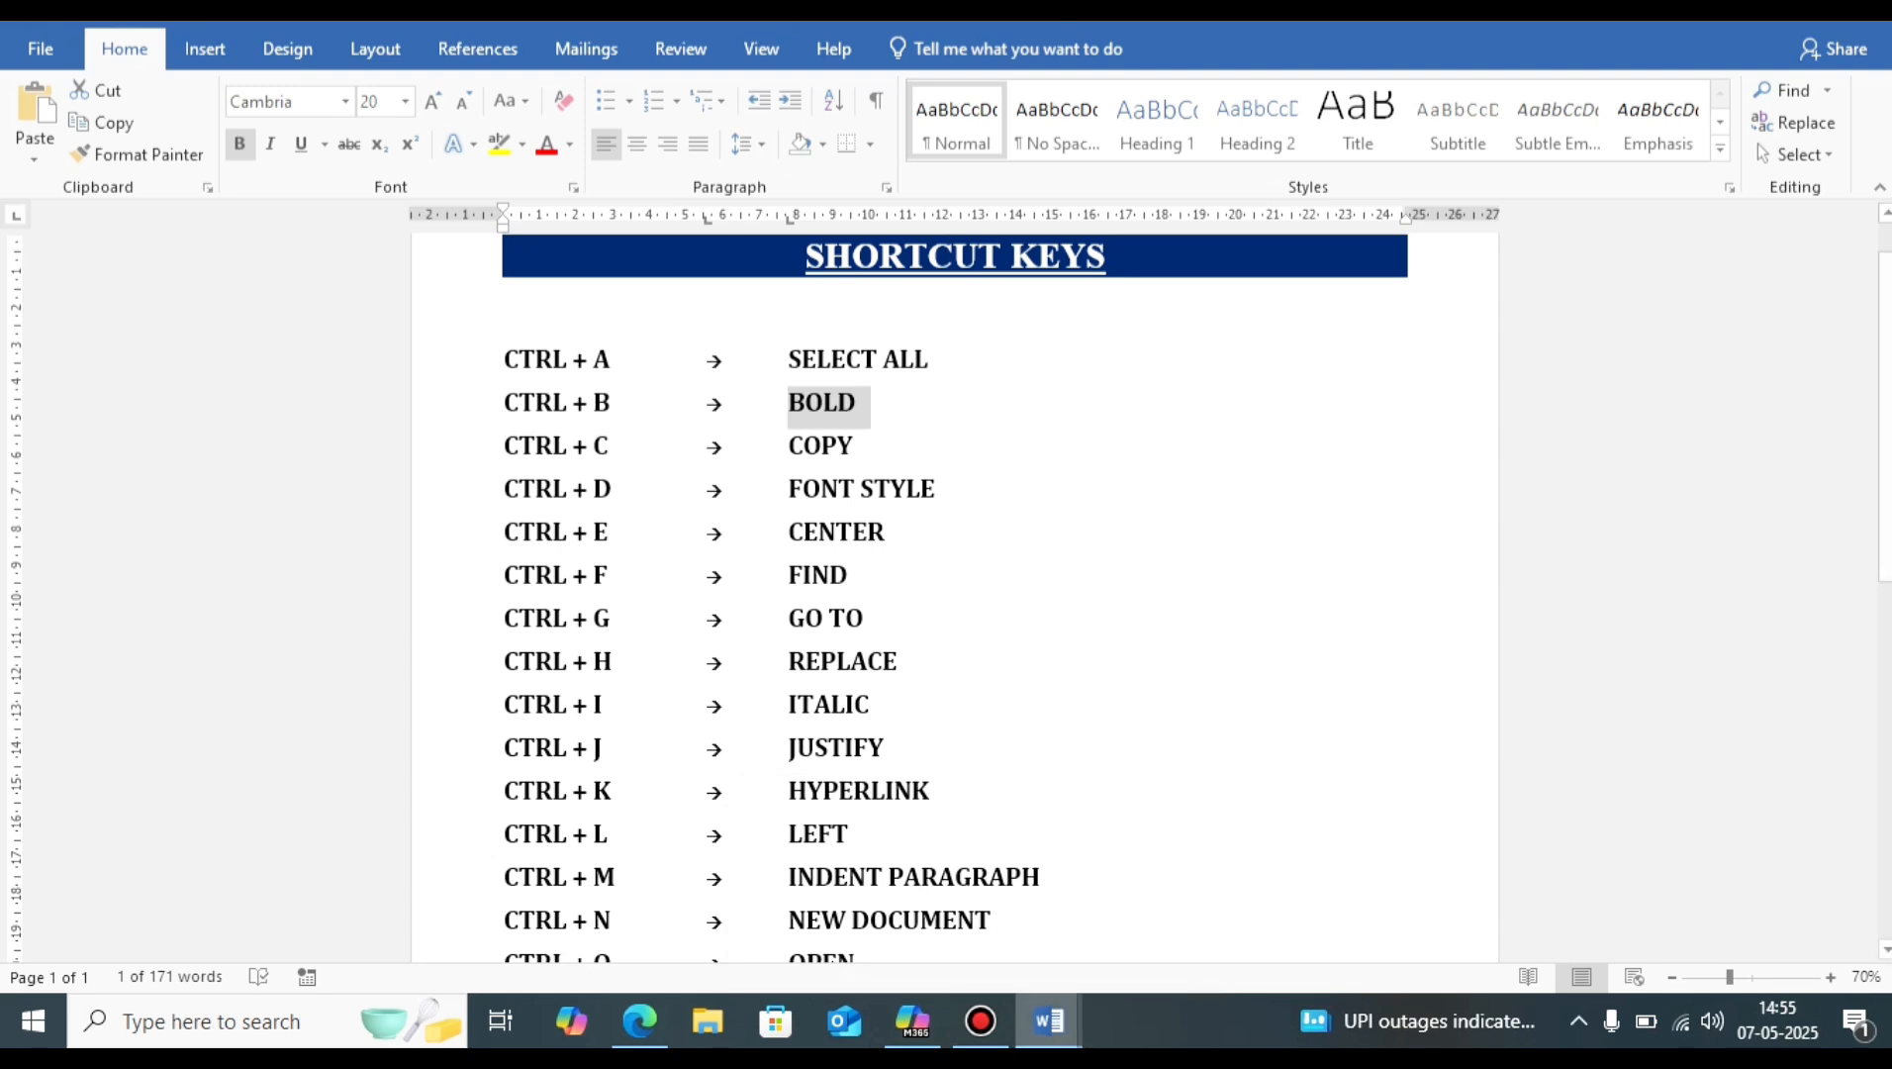
left_click_drag(788, 445, 891, 447)
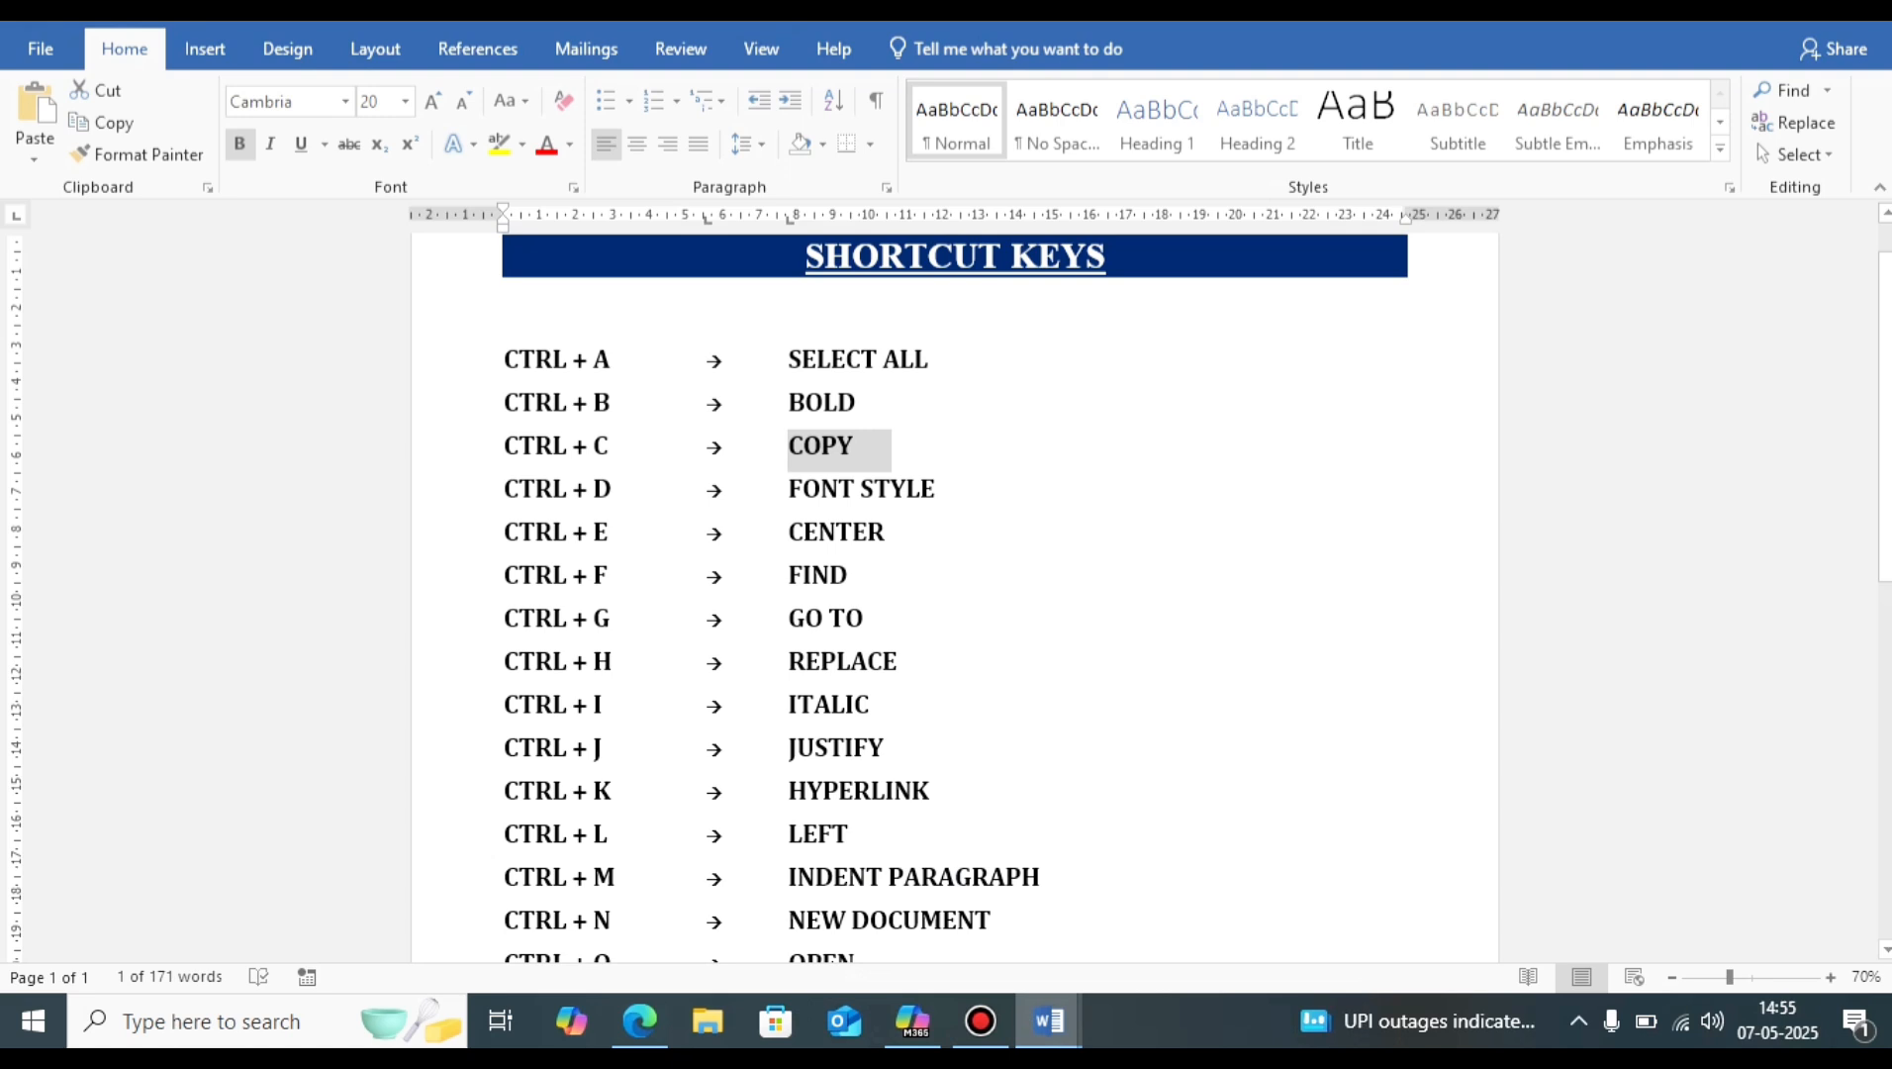
Step: In Document3, copy the first paragraph, starting "Video provides a powerful way"
mouse_move(1049, 1020)
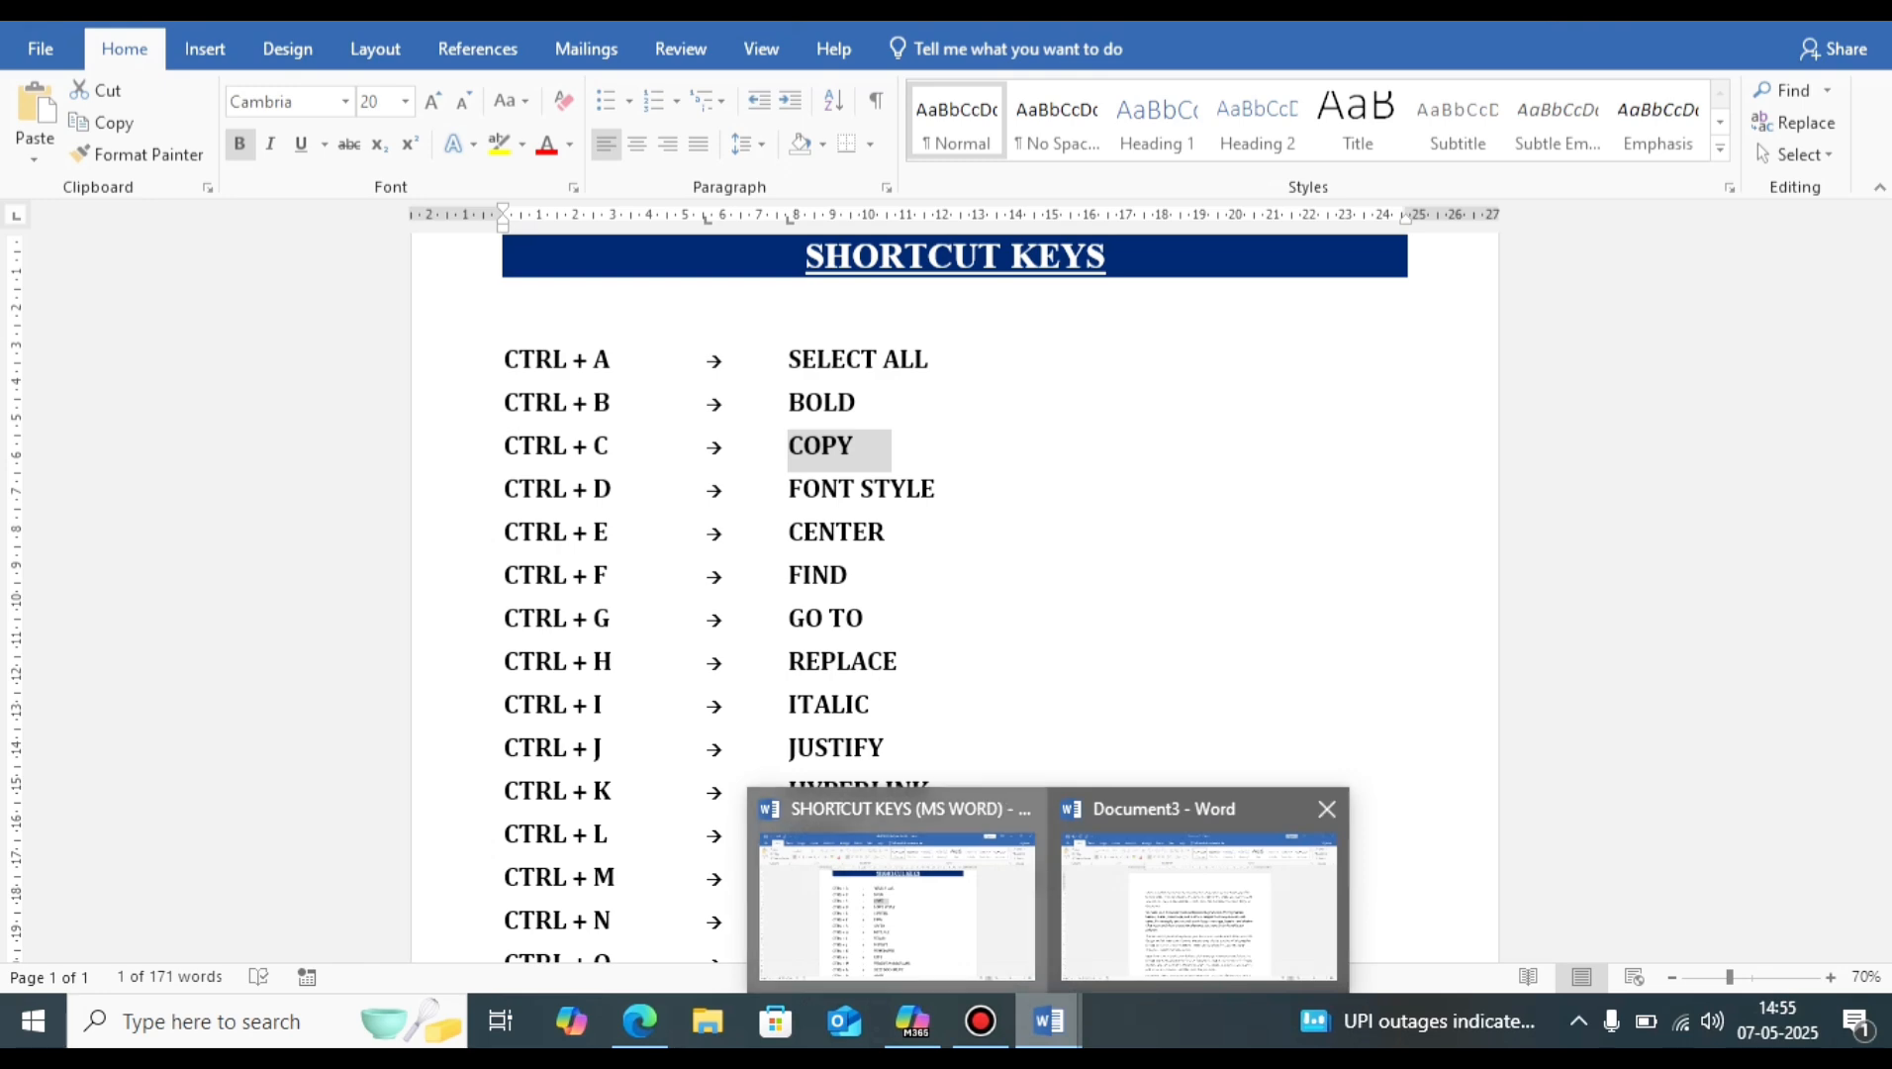
left_click(1197, 905)
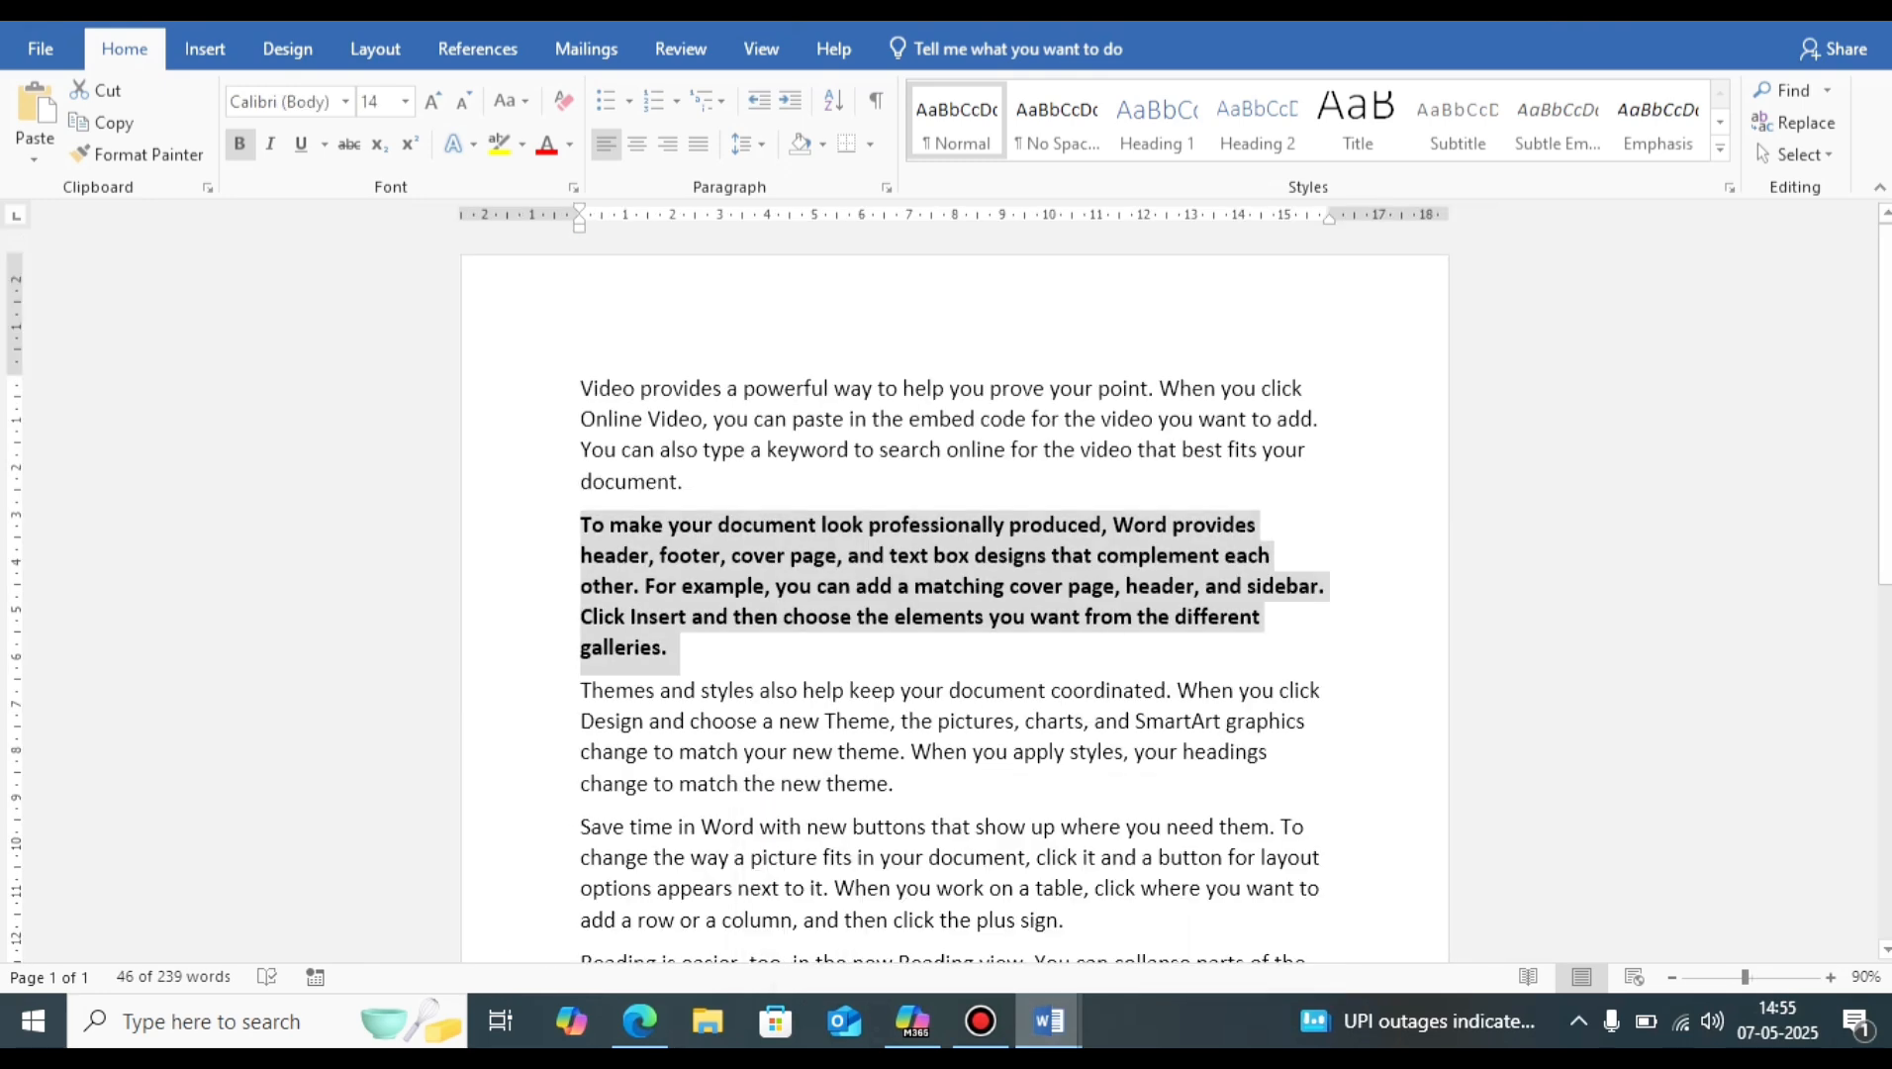
triple_click(806, 451)
key("ctrl+c")
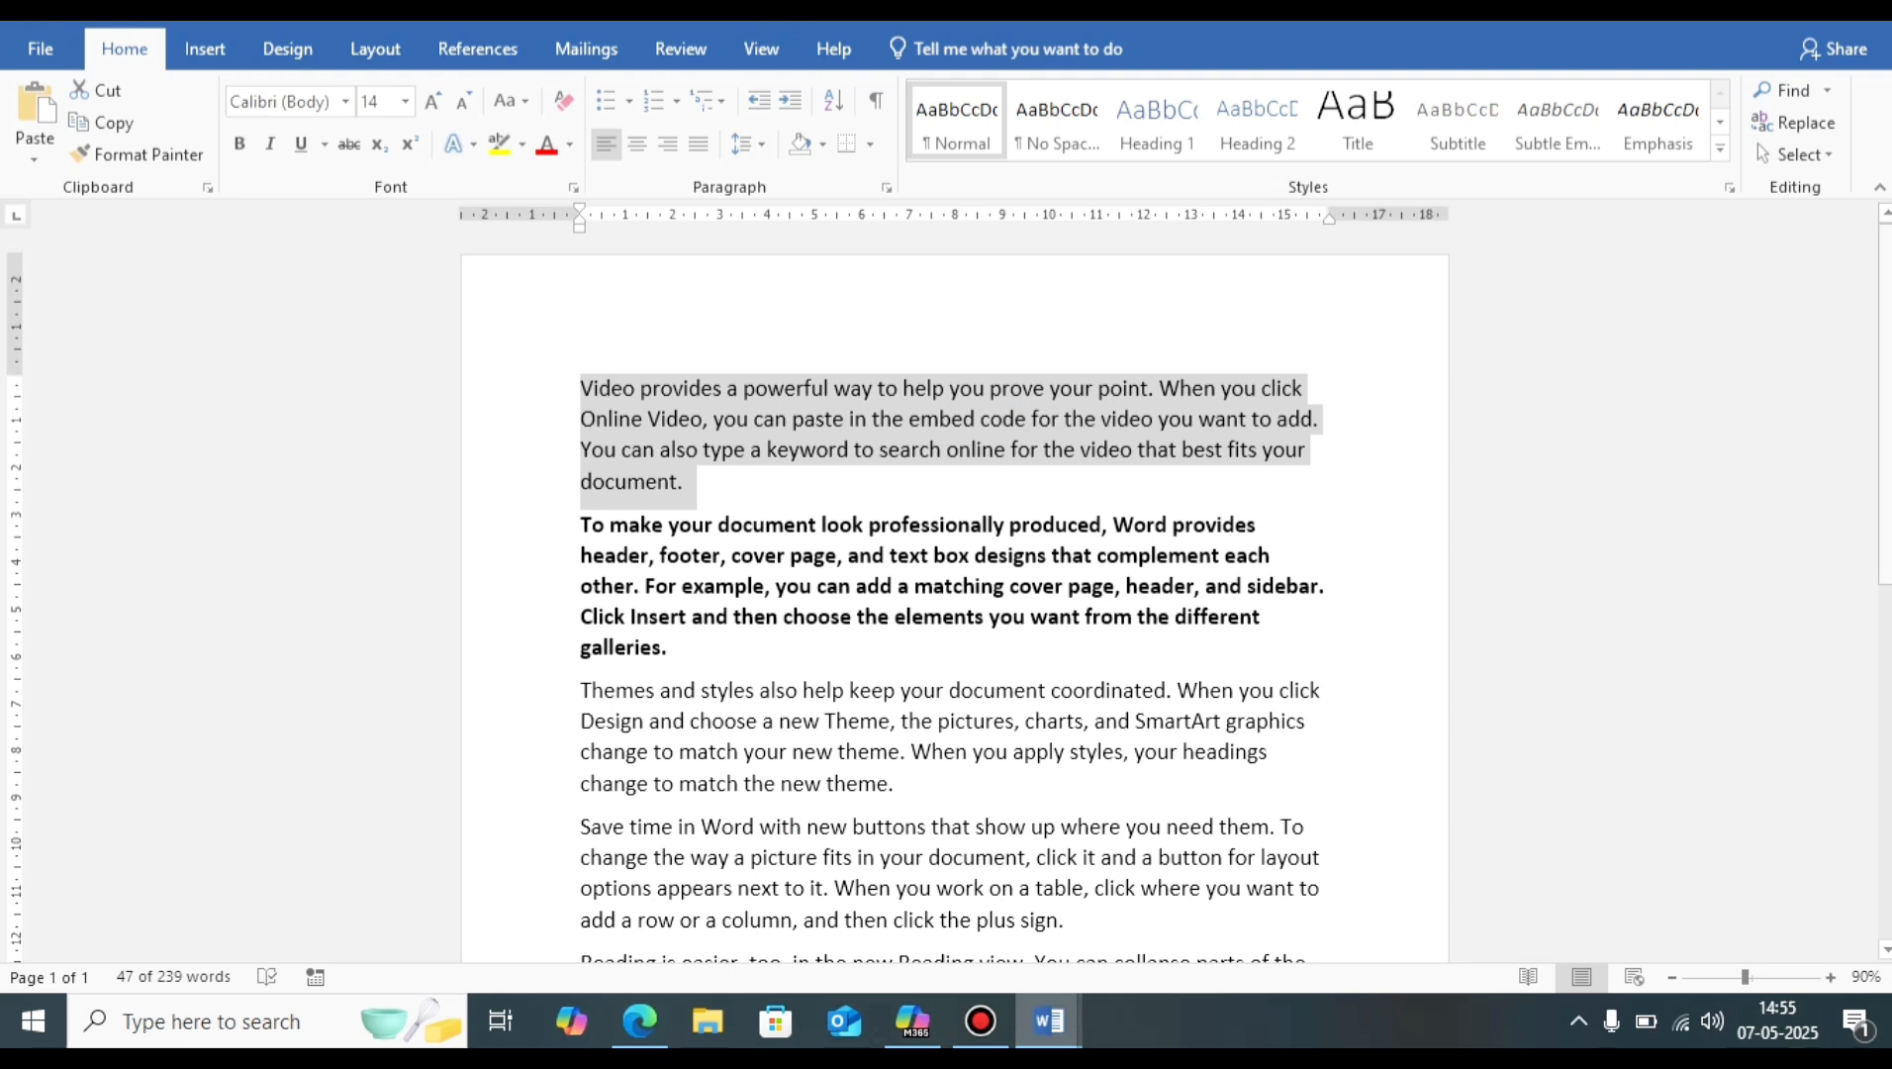
Step: Paste the copied paragraph on the empty line after the last paragraph of Document3
scroll(950, 593, "down", 3)
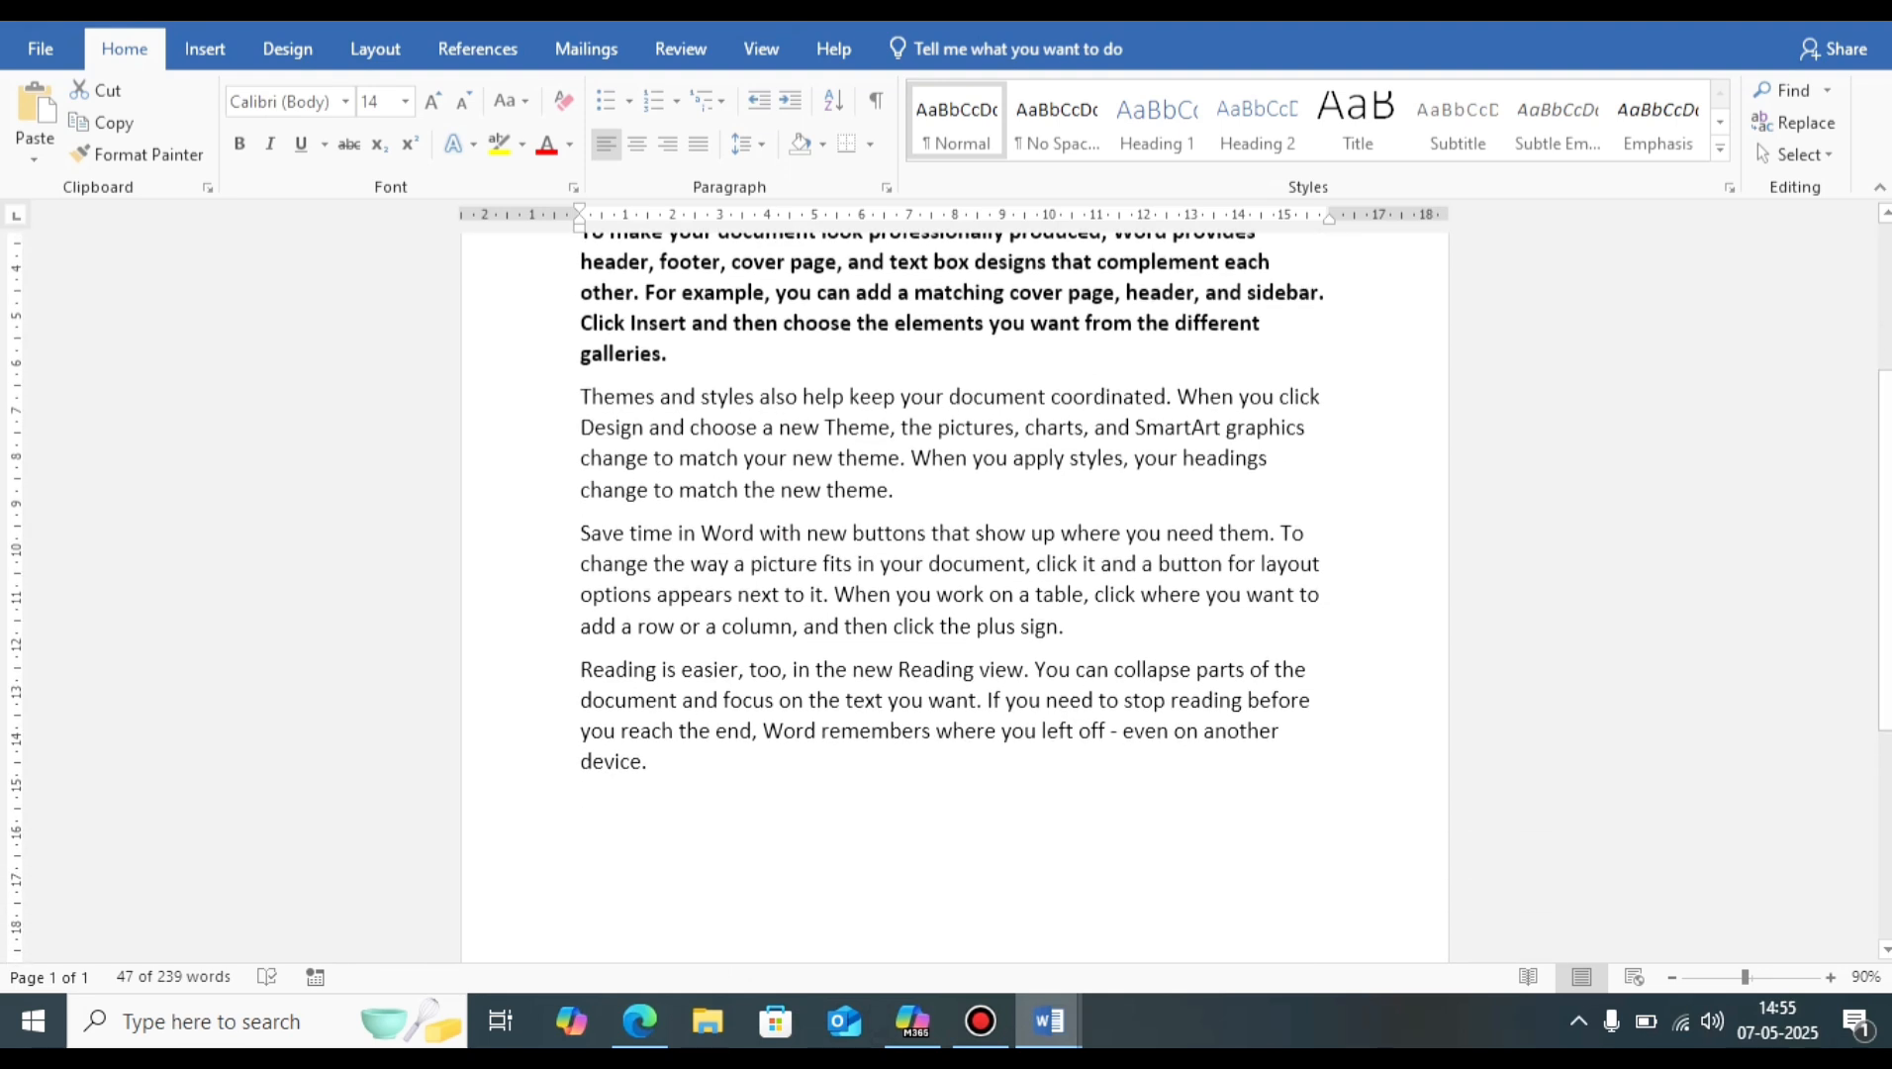
left_click(581, 803)
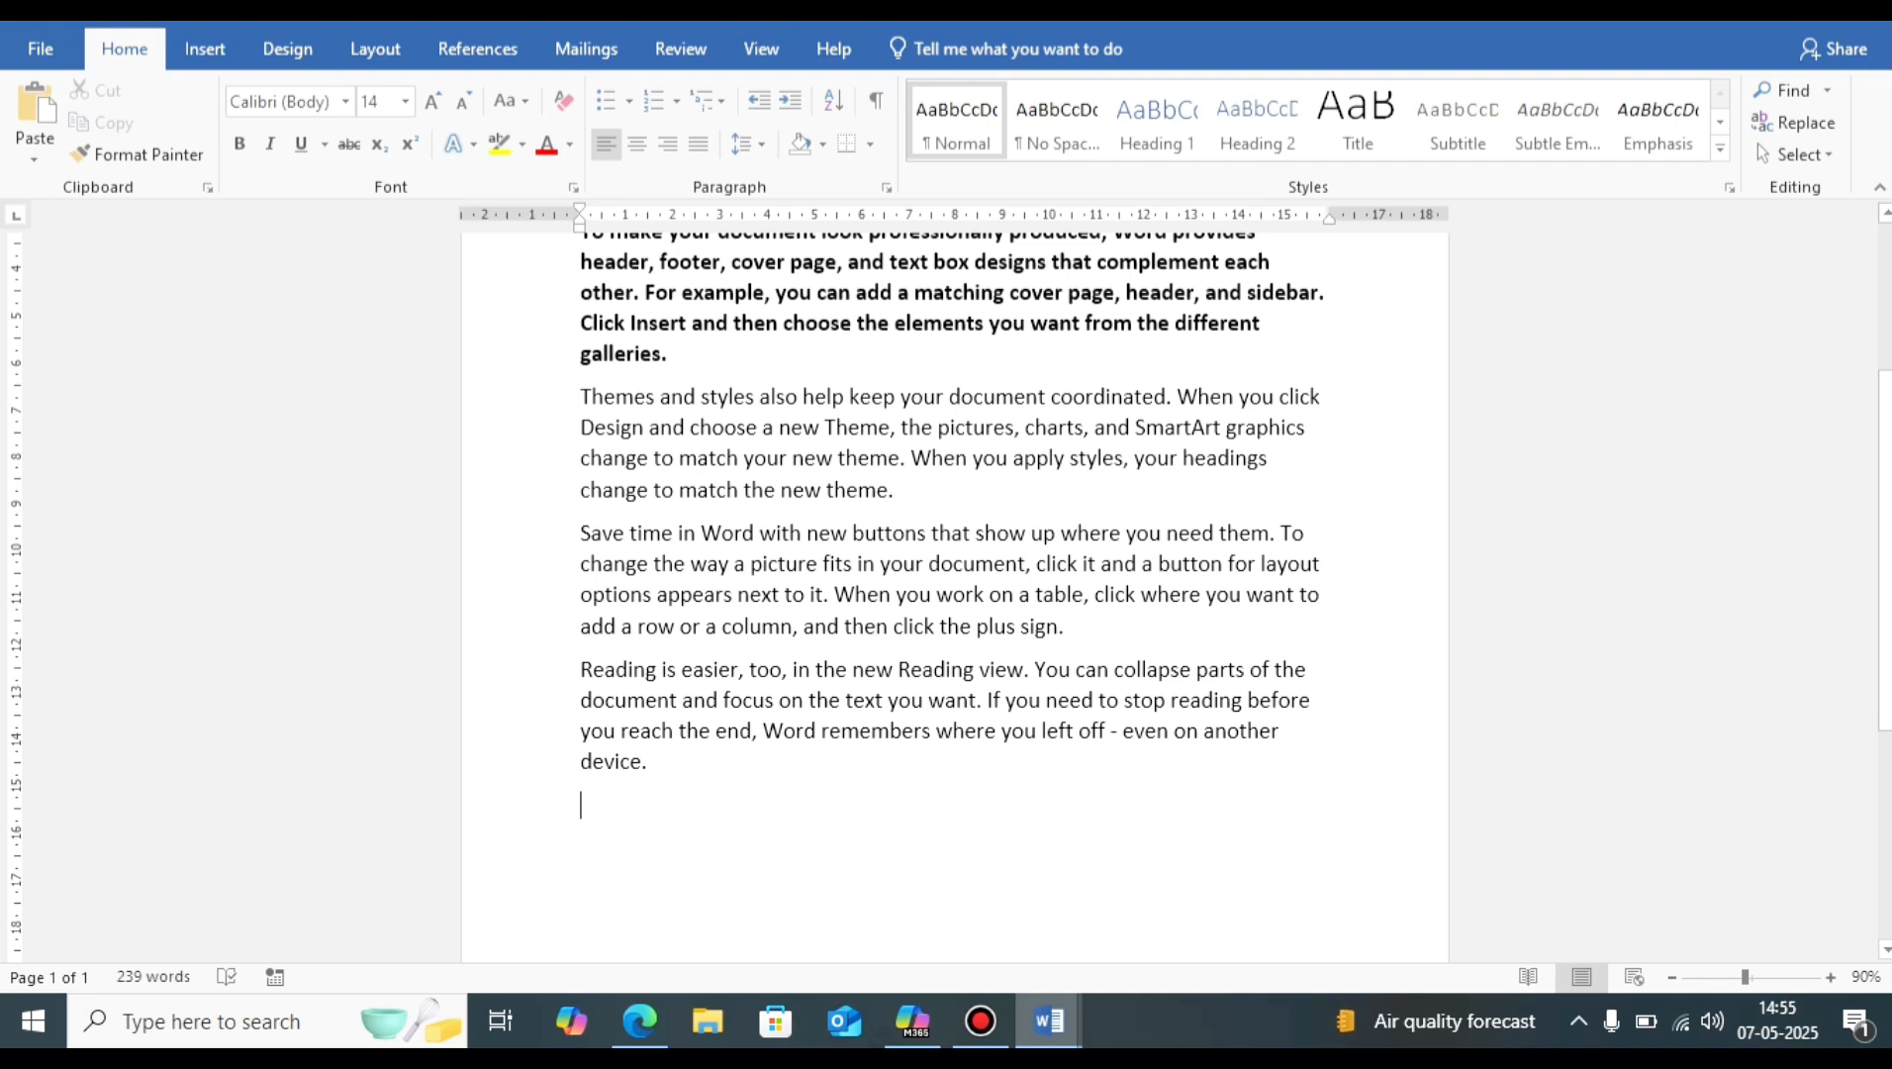
key("ctrl+v")
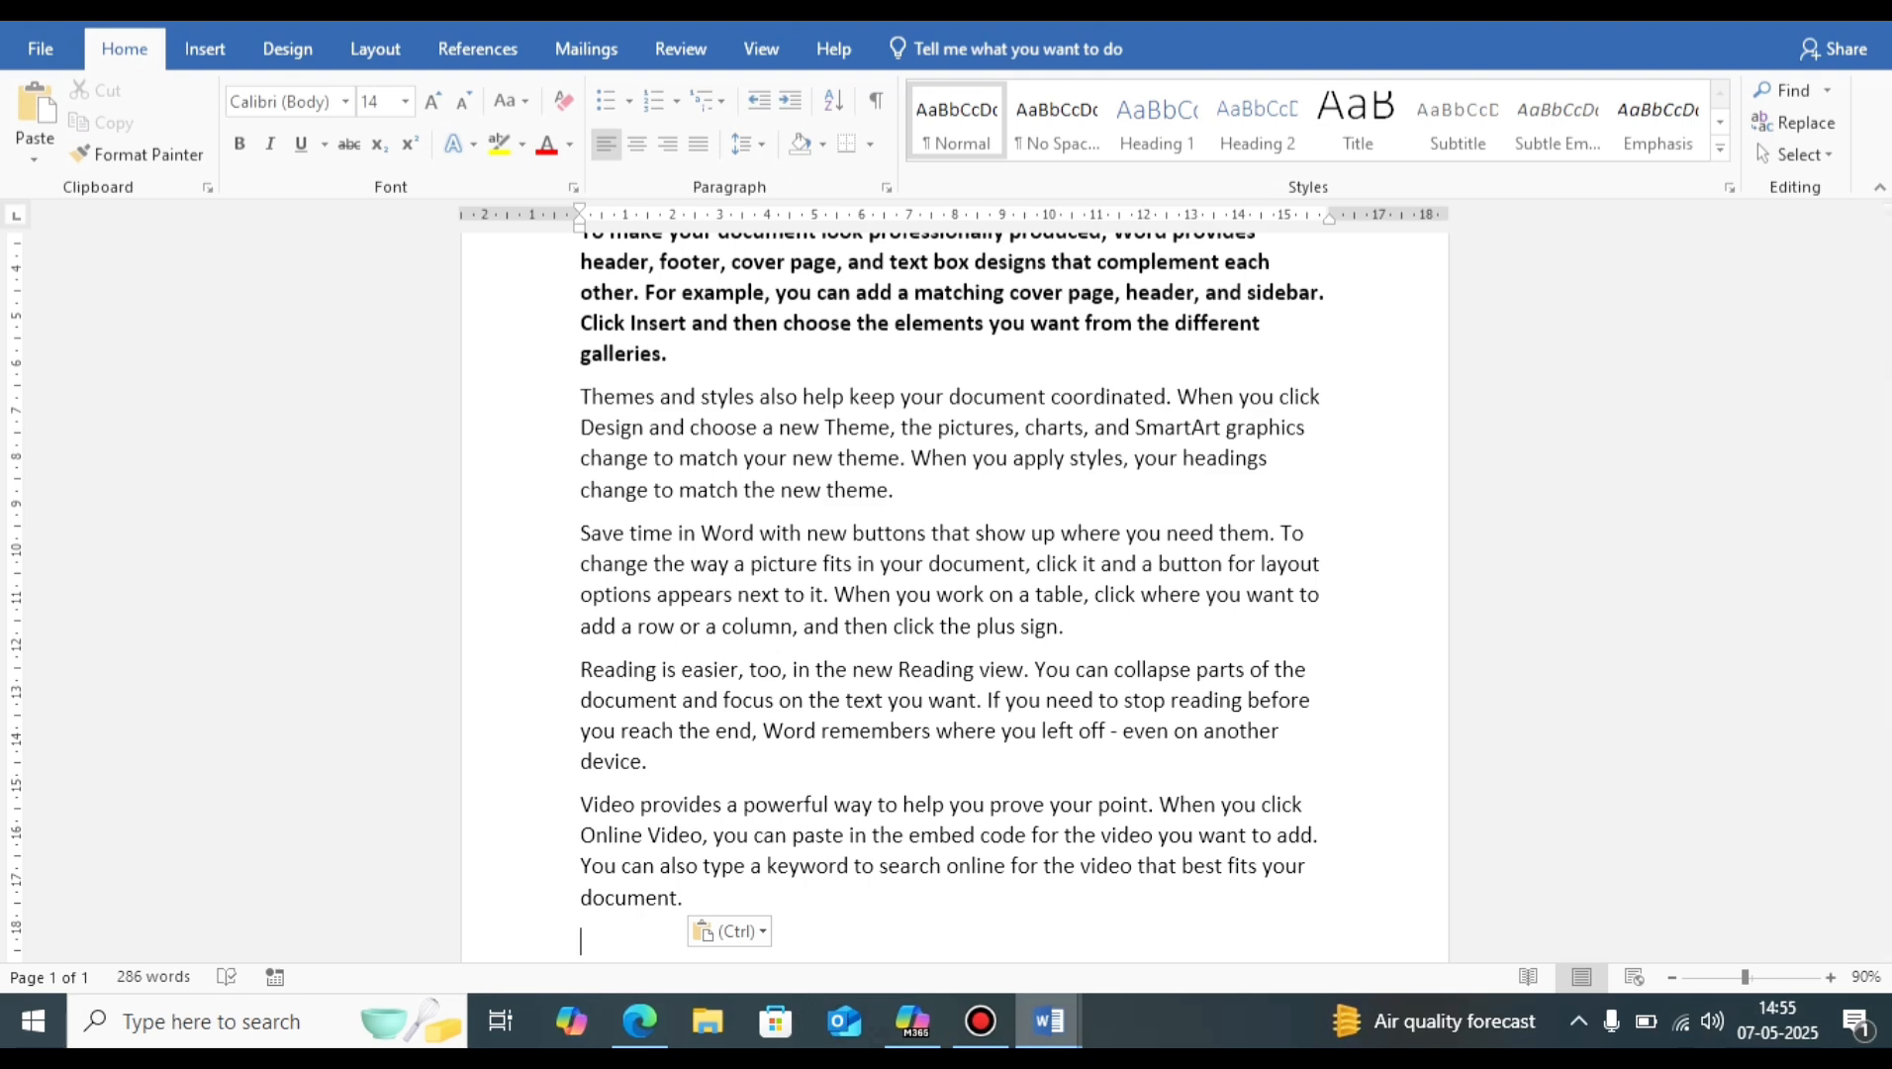
Step: Return to the SHORTCUT KEYS document and select FONT STYLE beside CTRL + D to point it out
mouse_move(1049, 1020)
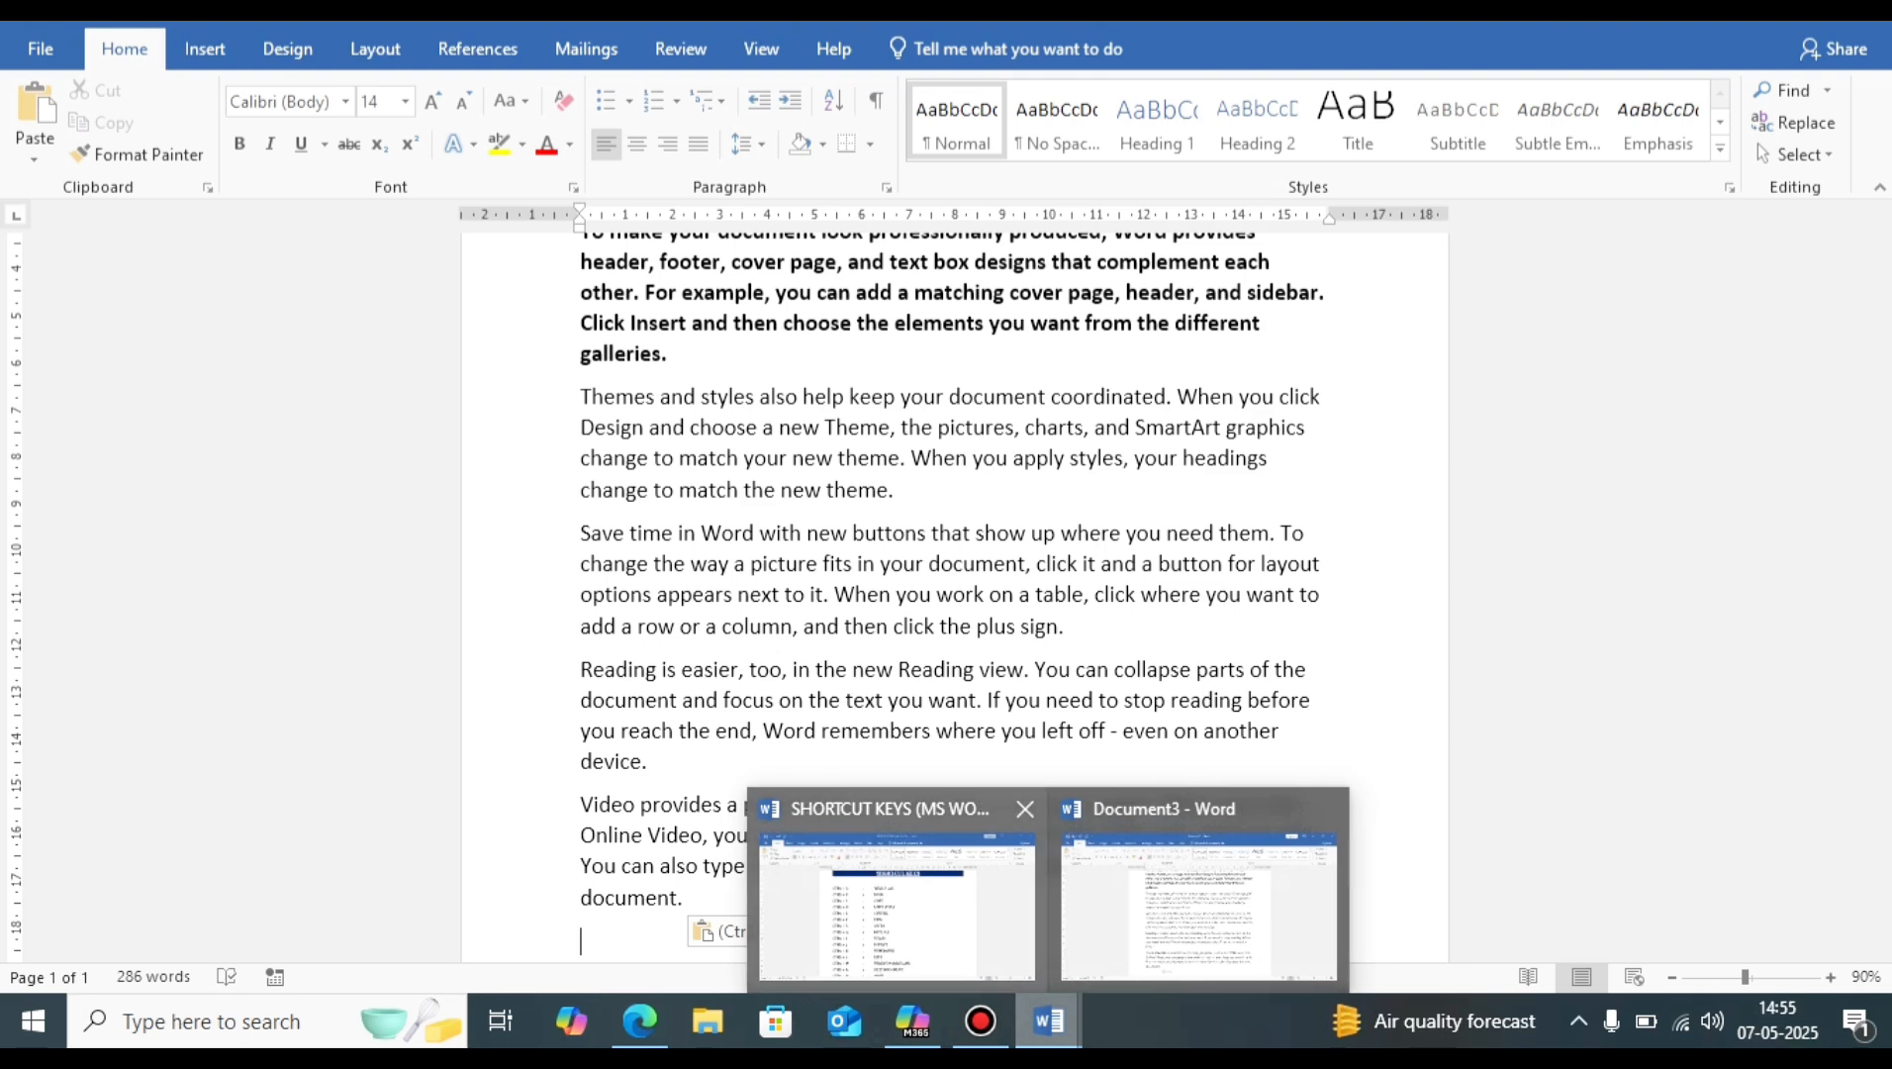
left_click(896, 905)
left_click(789, 489)
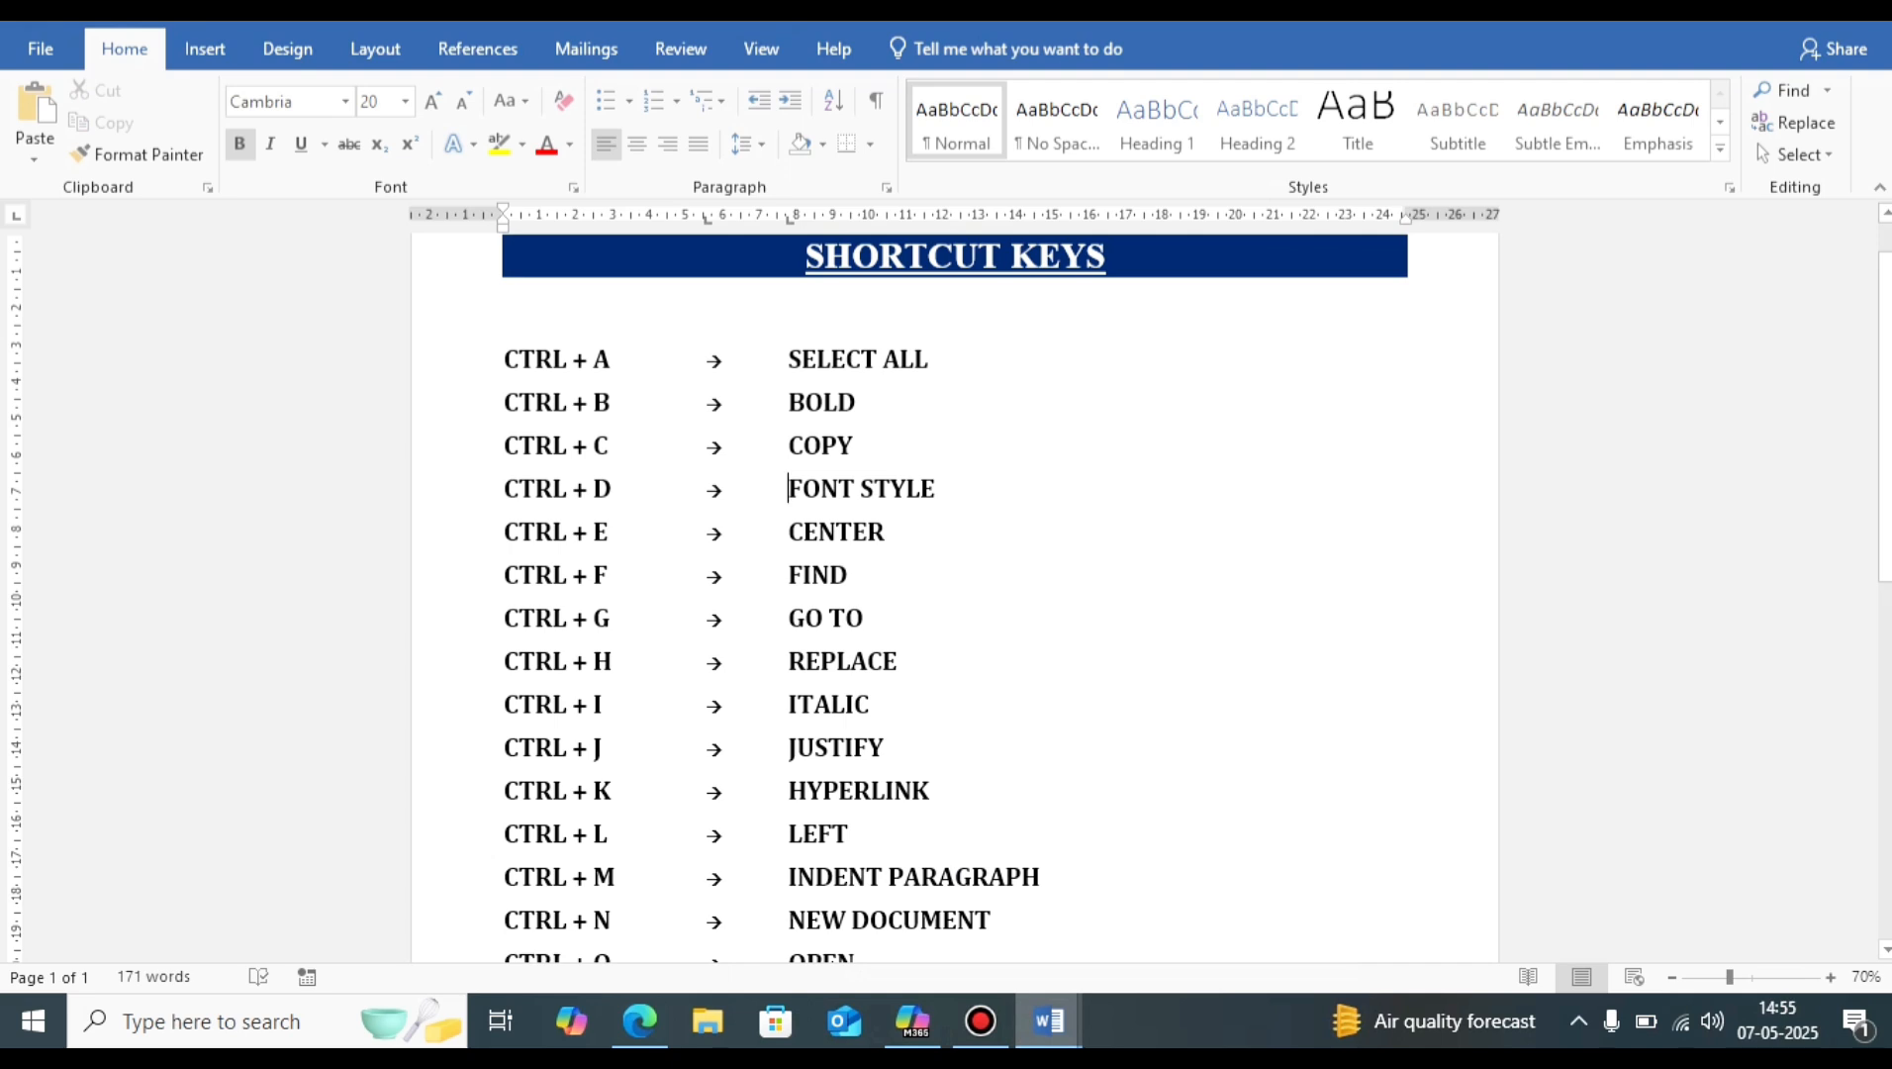
left_click_drag(789, 489, 951, 492)
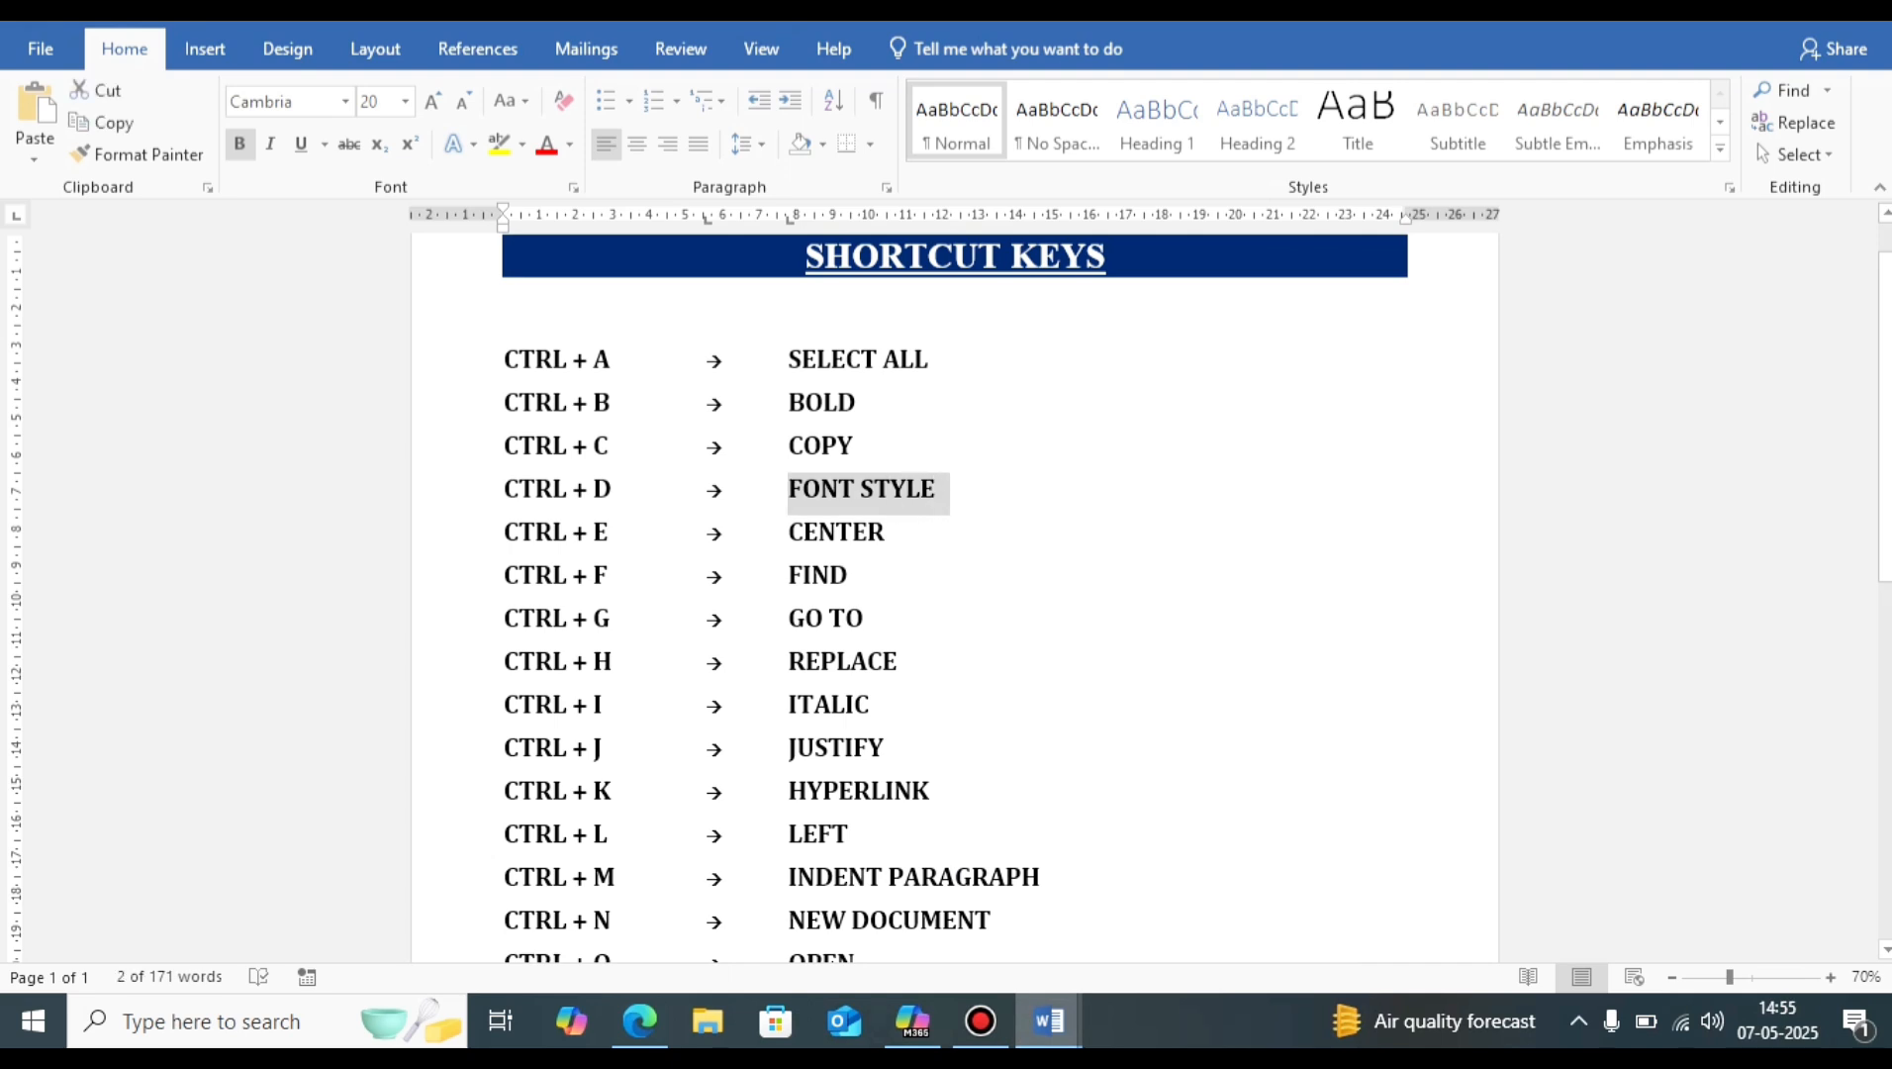
Step: In Document3, open the Font dialog to show its settings and close it without changing anything
mouse_move(1049, 1020)
left_click(1200, 916)
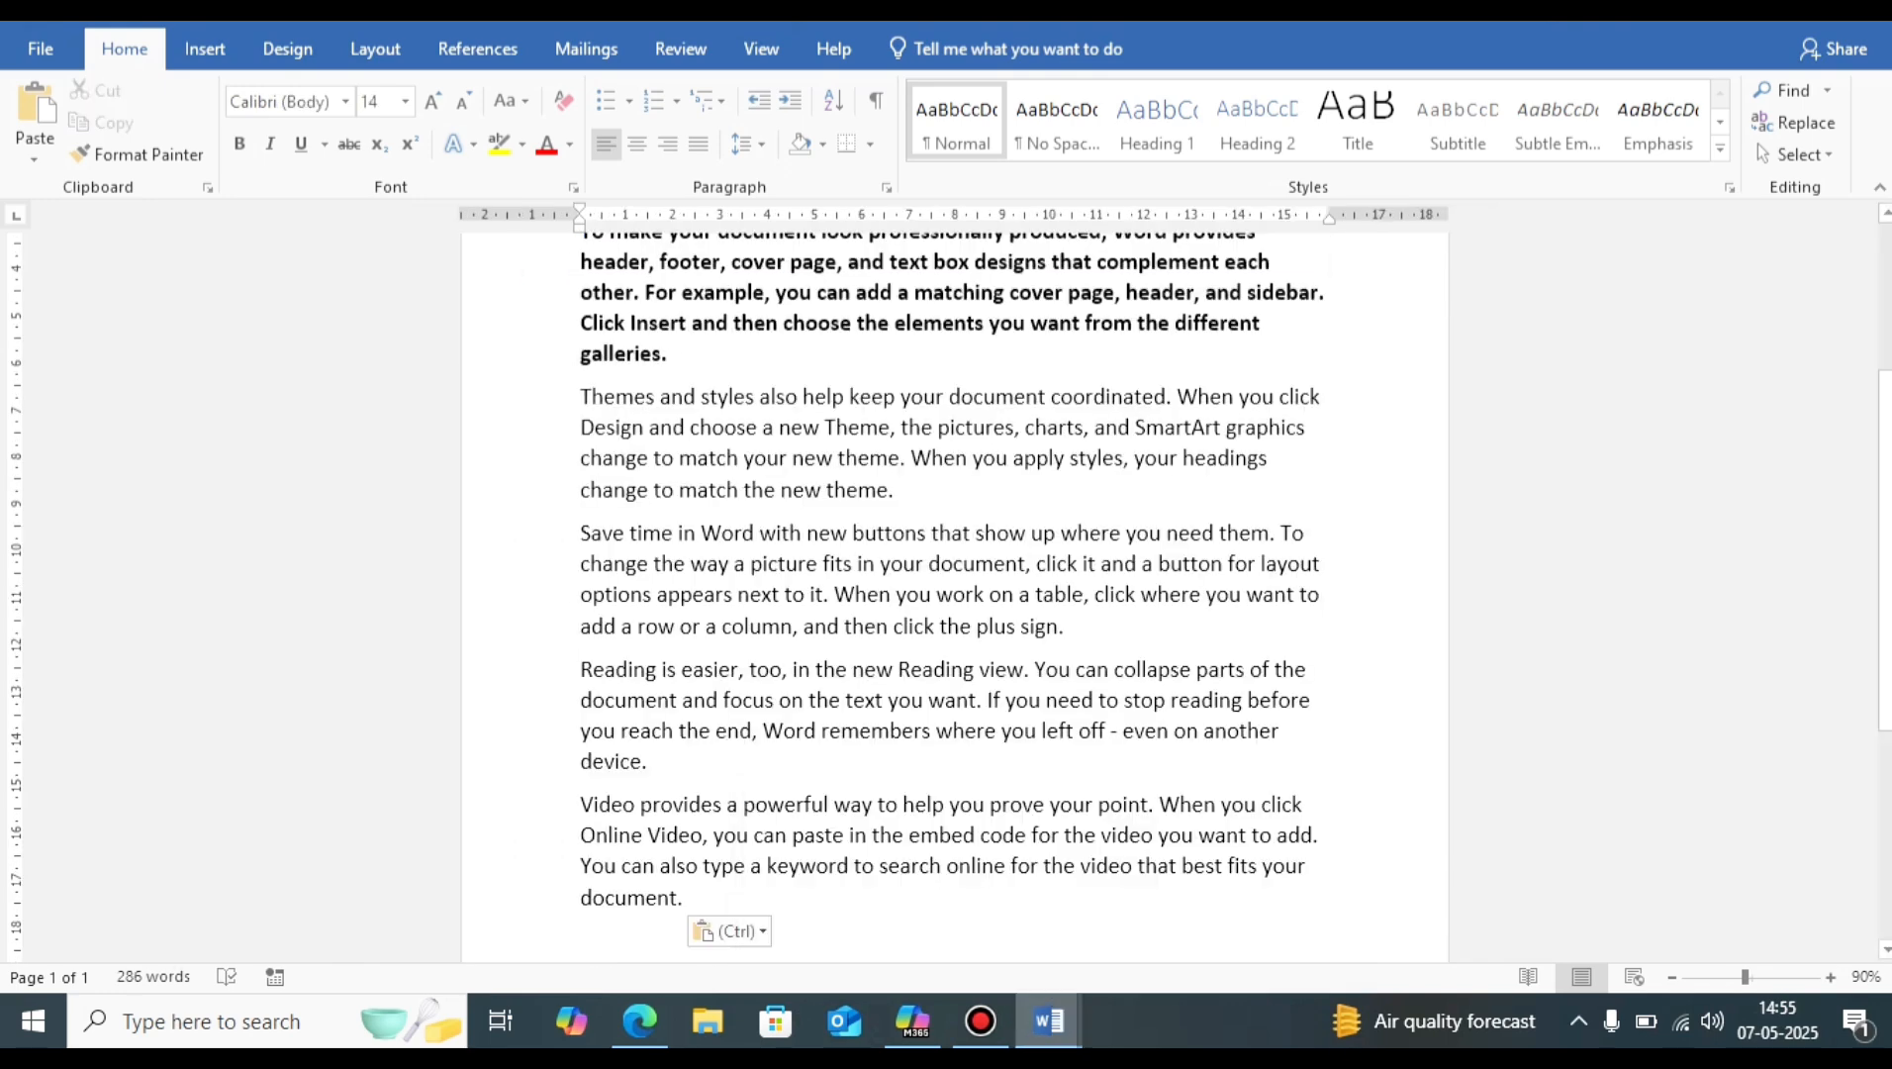
key("ctrl+d")
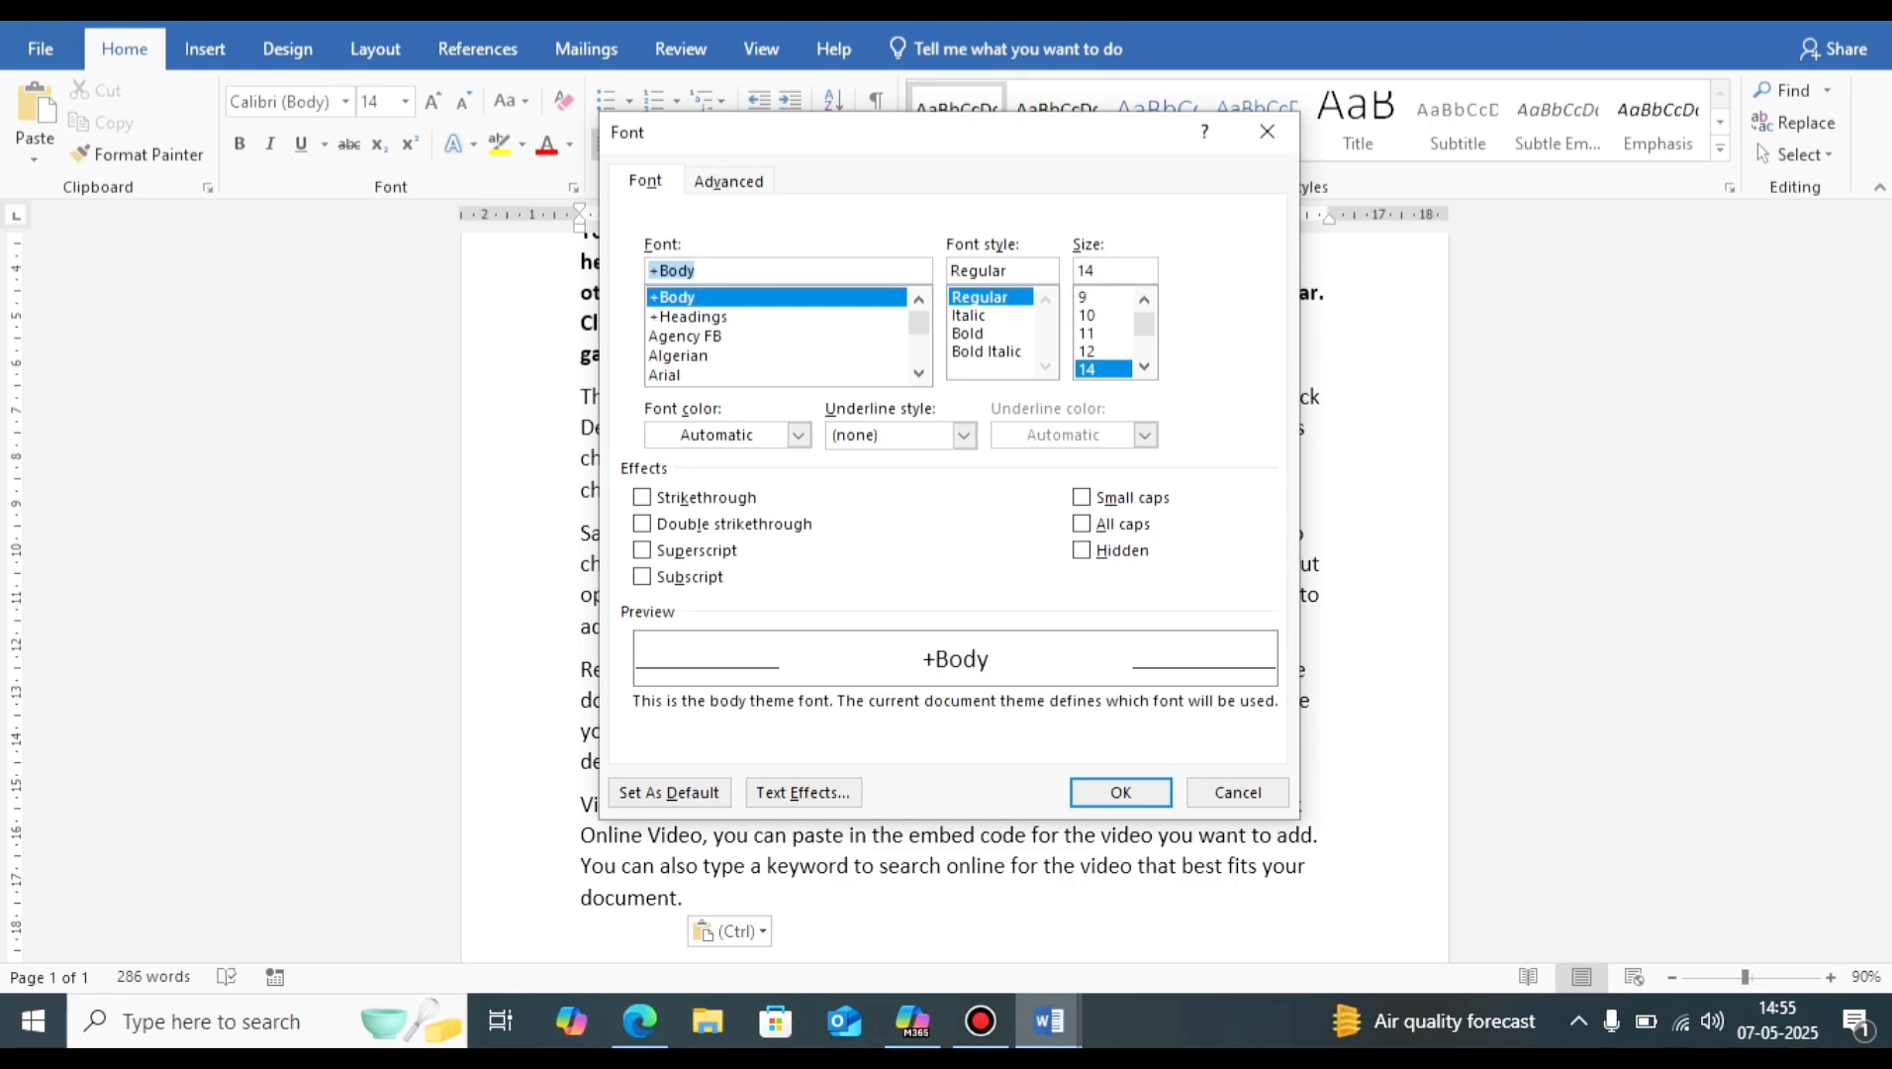
key("Escape")
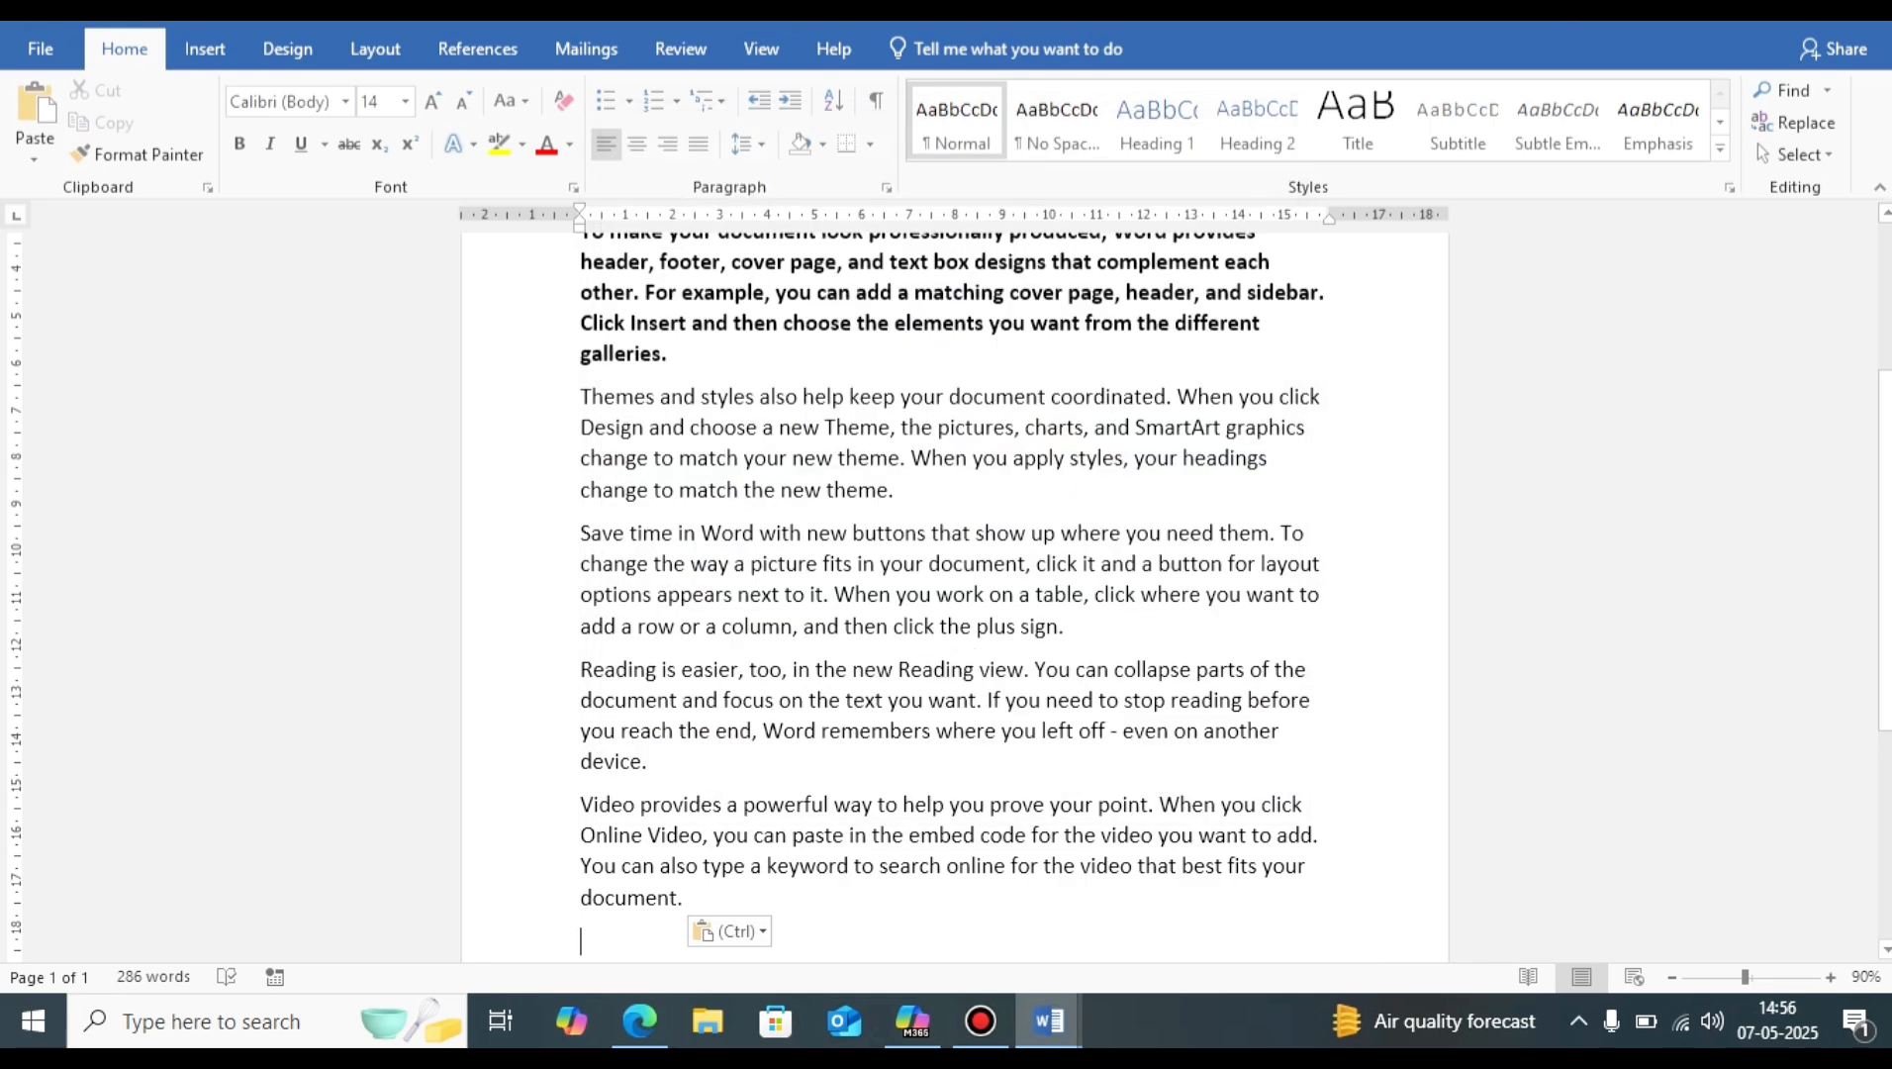
Step: Go back to the SHORTCUT KEYS document and select the word CENTER beside CTRL + E to point it out
mouse_move(1049, 1021)
left_click(895, 895)
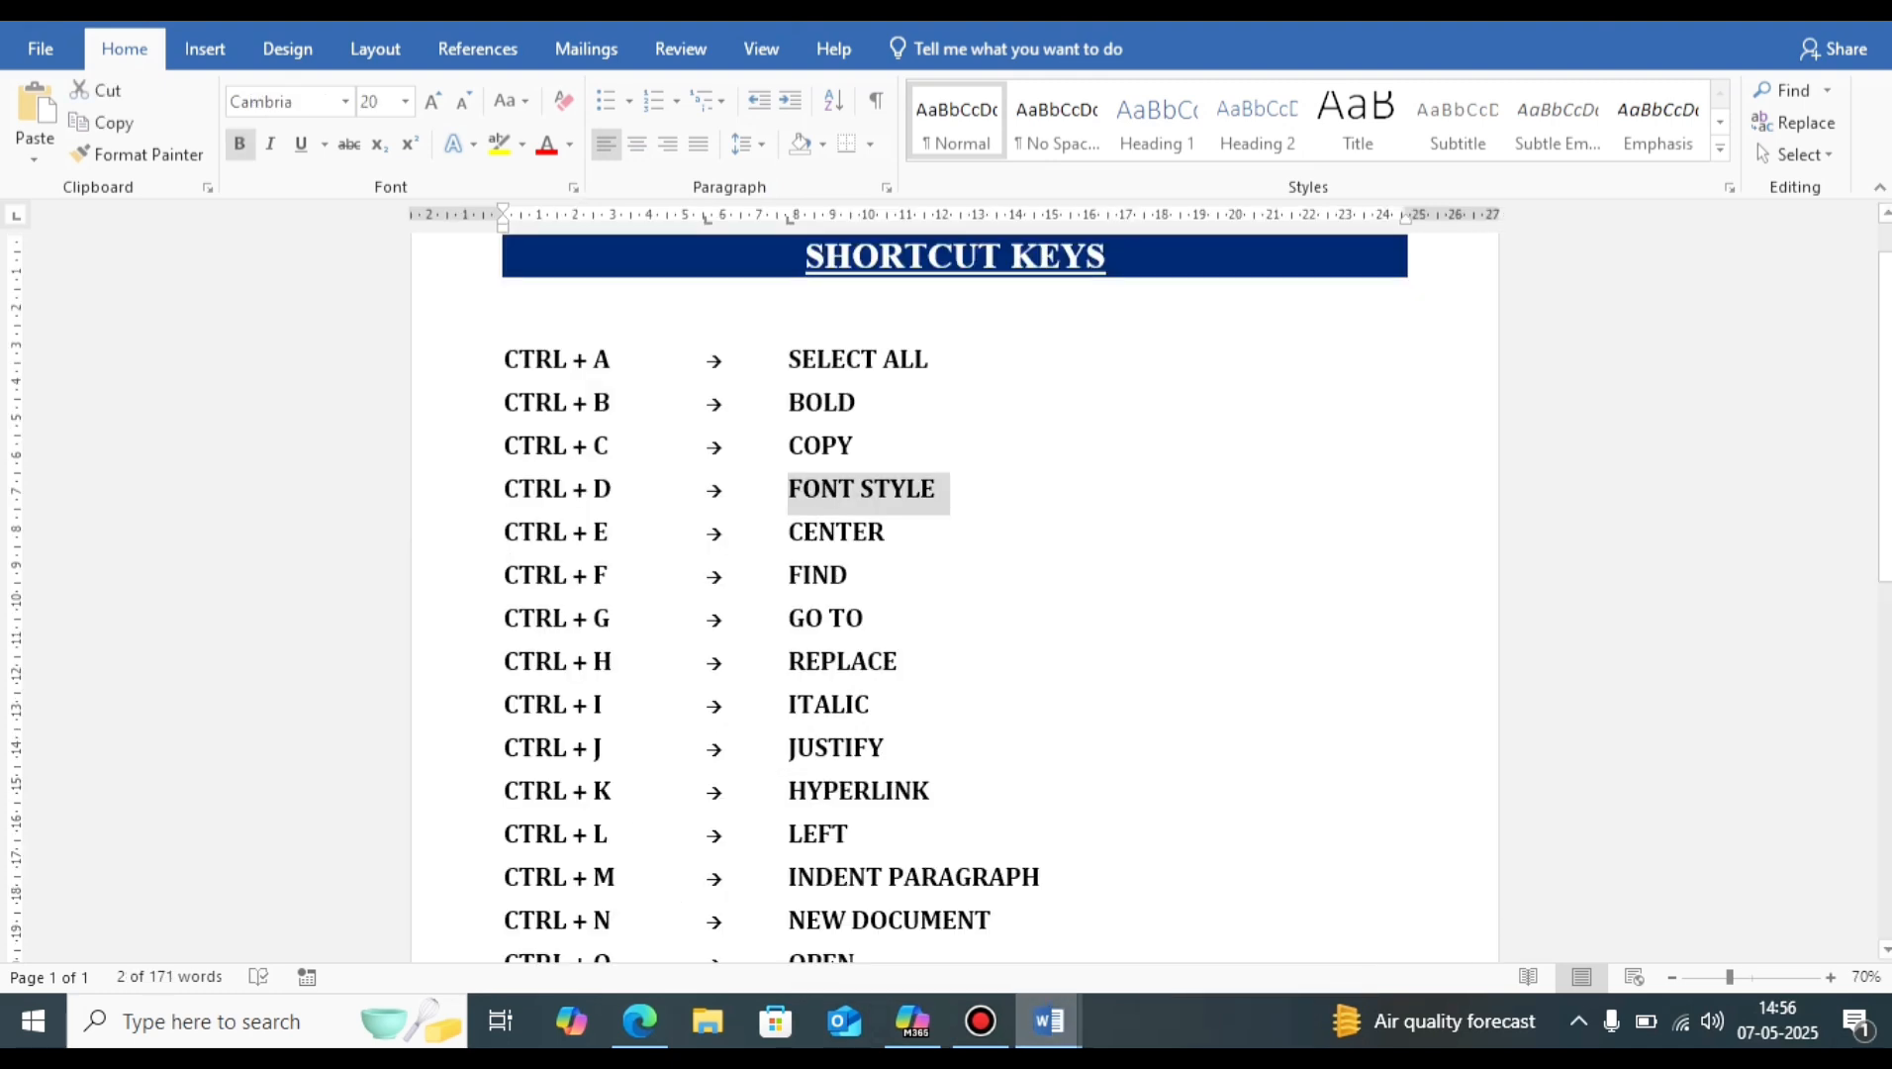
left_click(789, 532)
left_click_drag(789, 532, 885, 533)
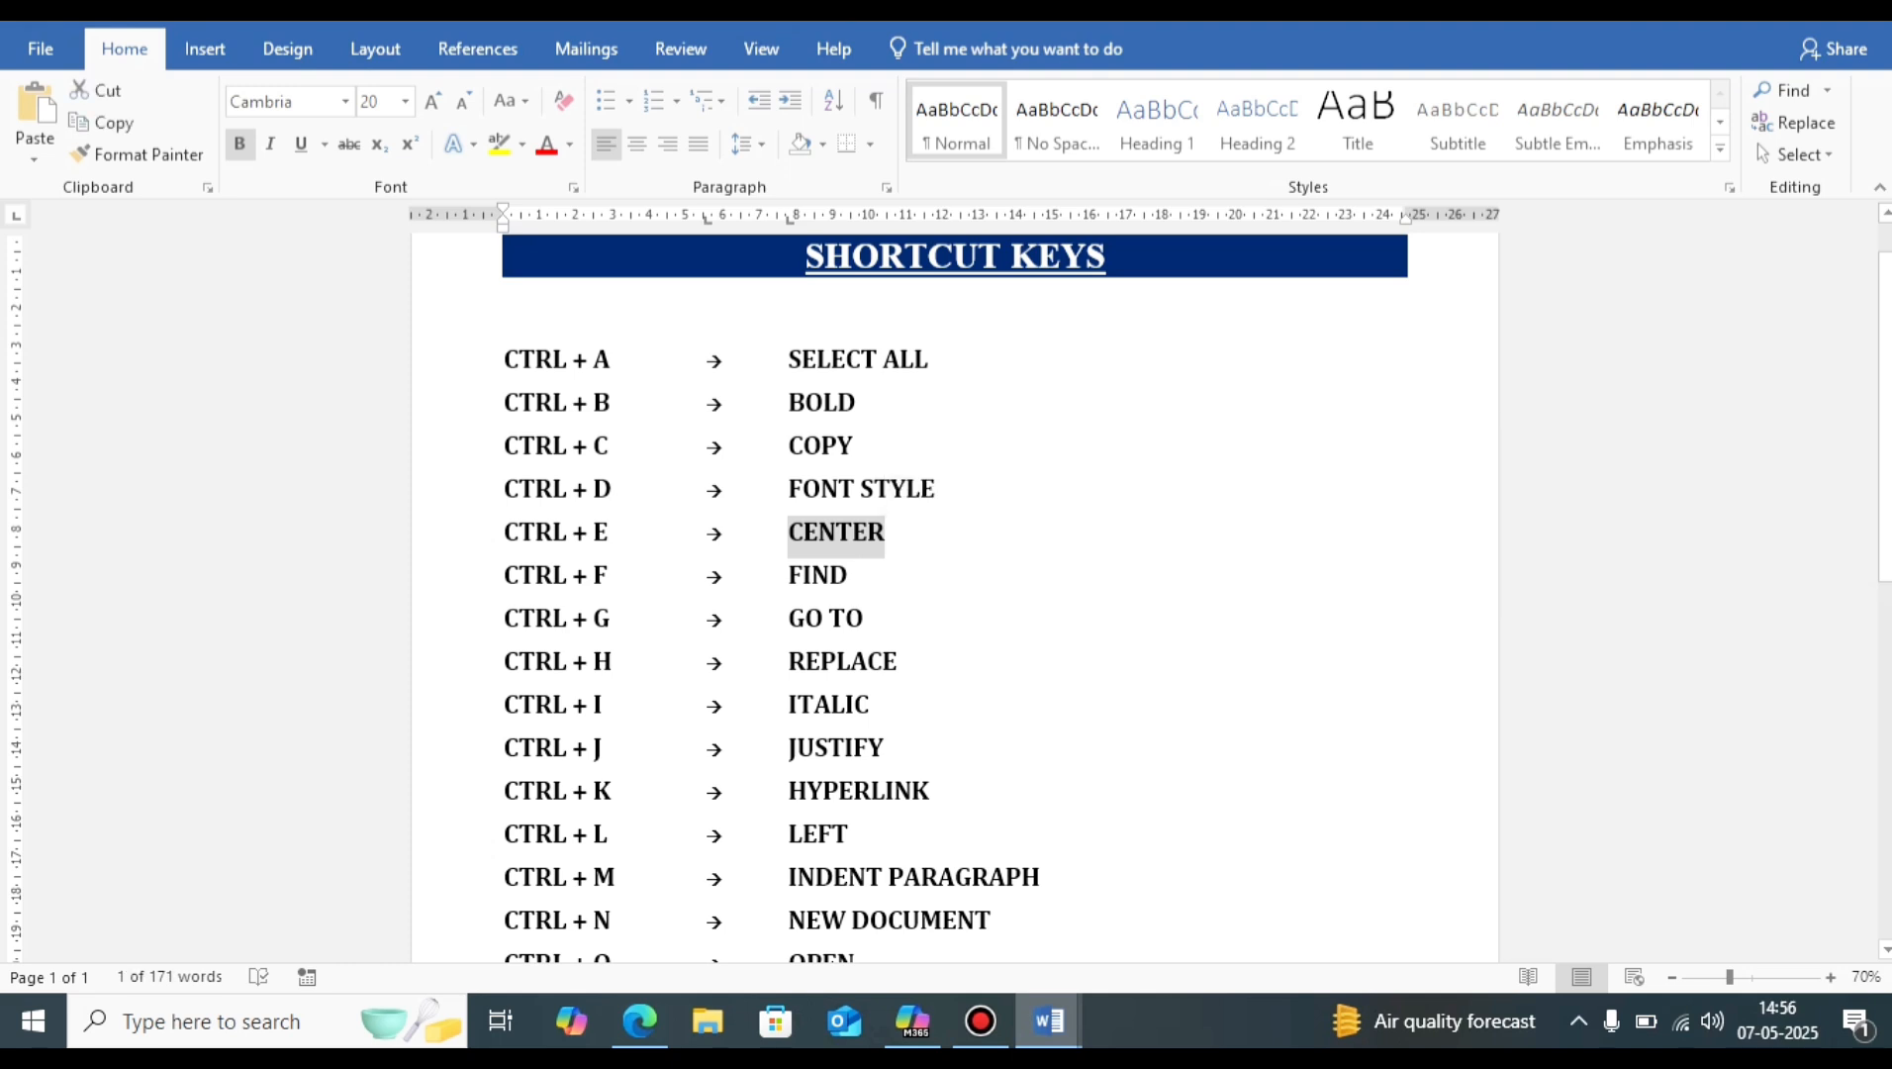
Step: Center all the text in Document3 and clear the selection
mouse_move(1049, 1021)
left_click(1202, 896)
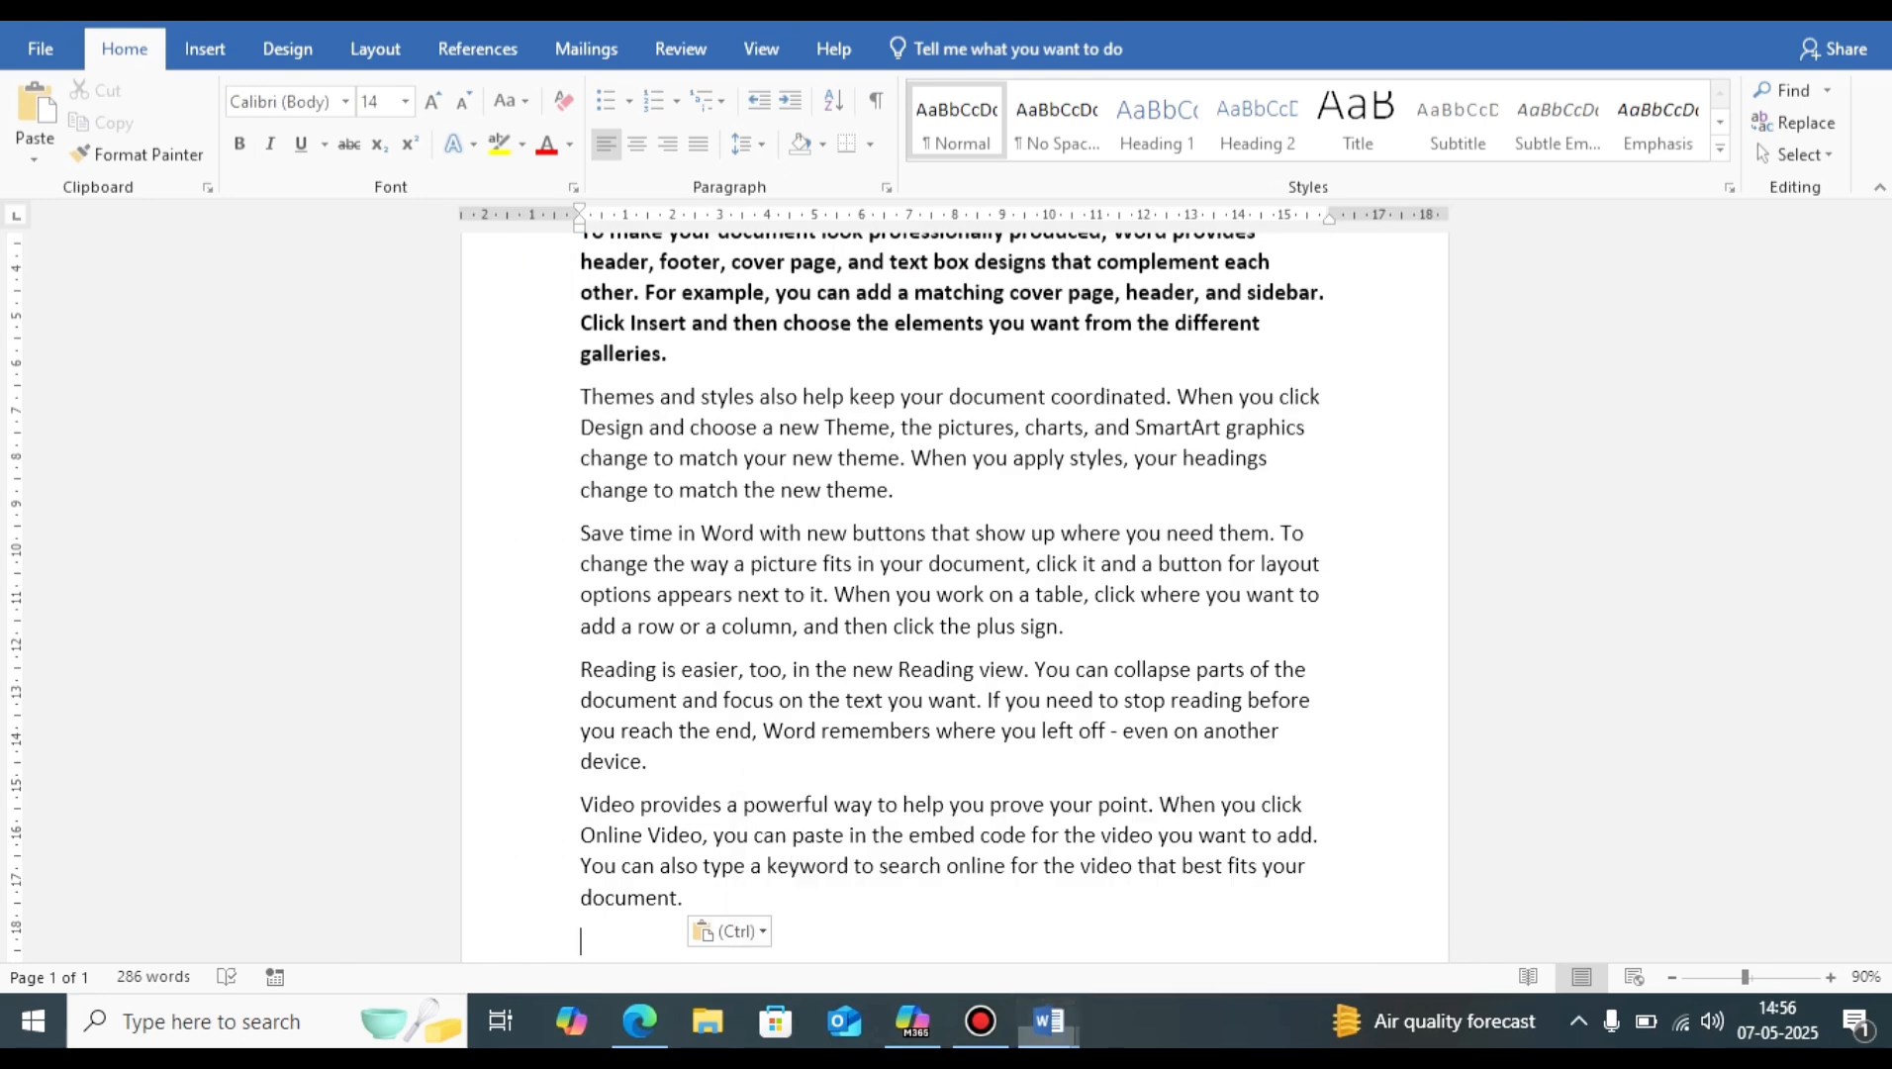
key("ctrl+a")
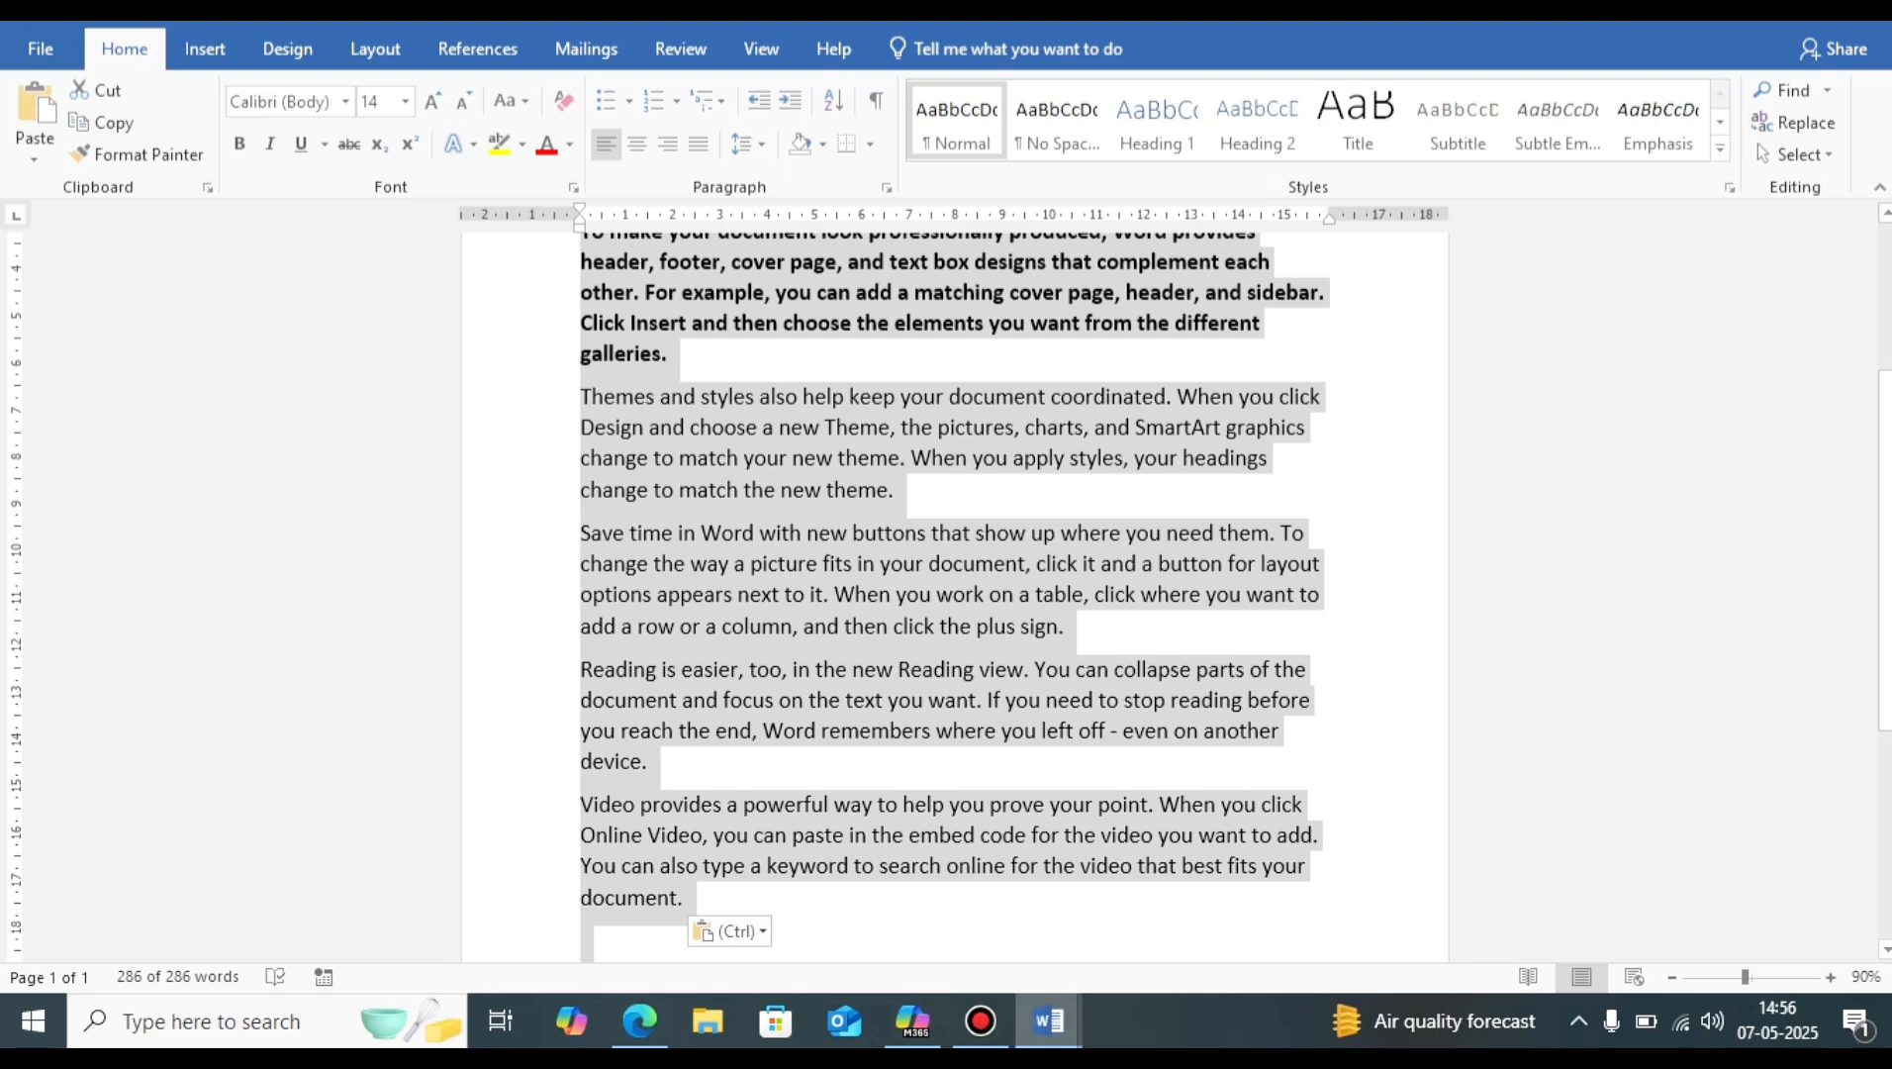
key("ctrl+e")
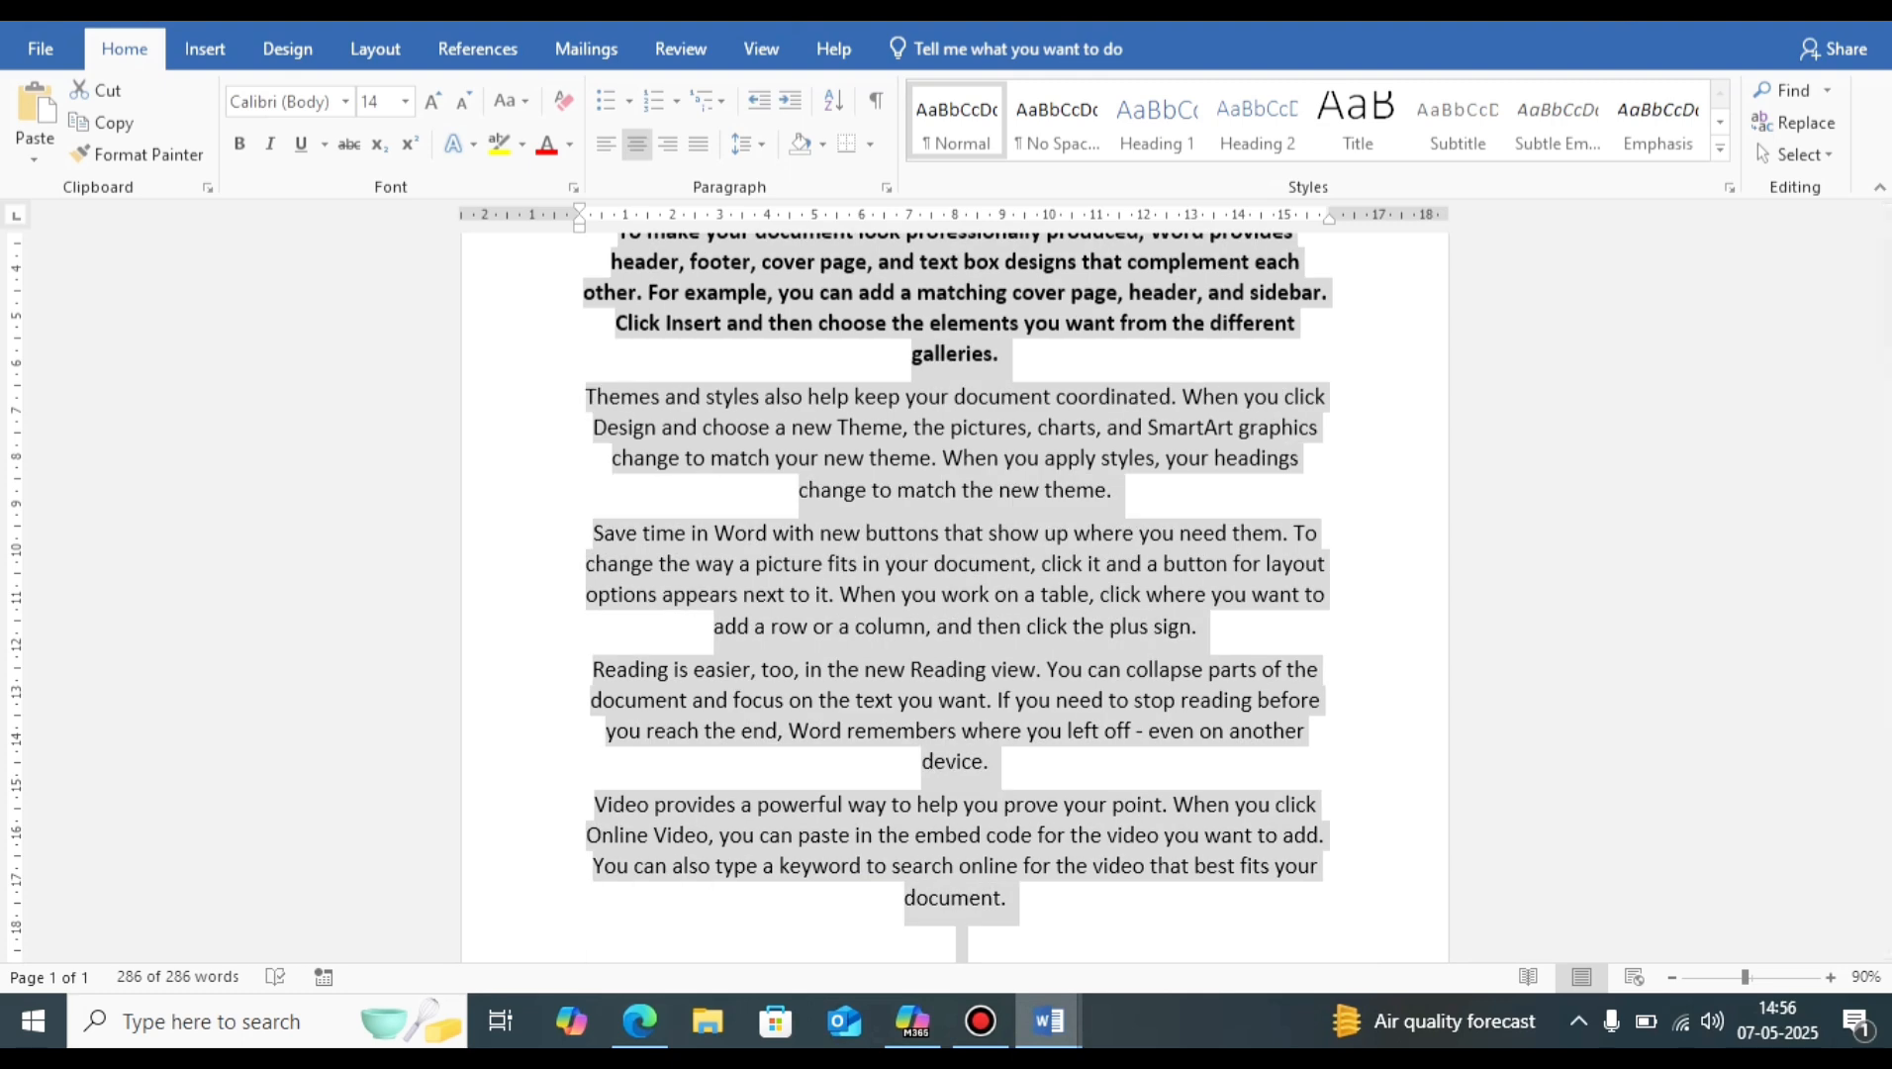
double_click(1033, 804)
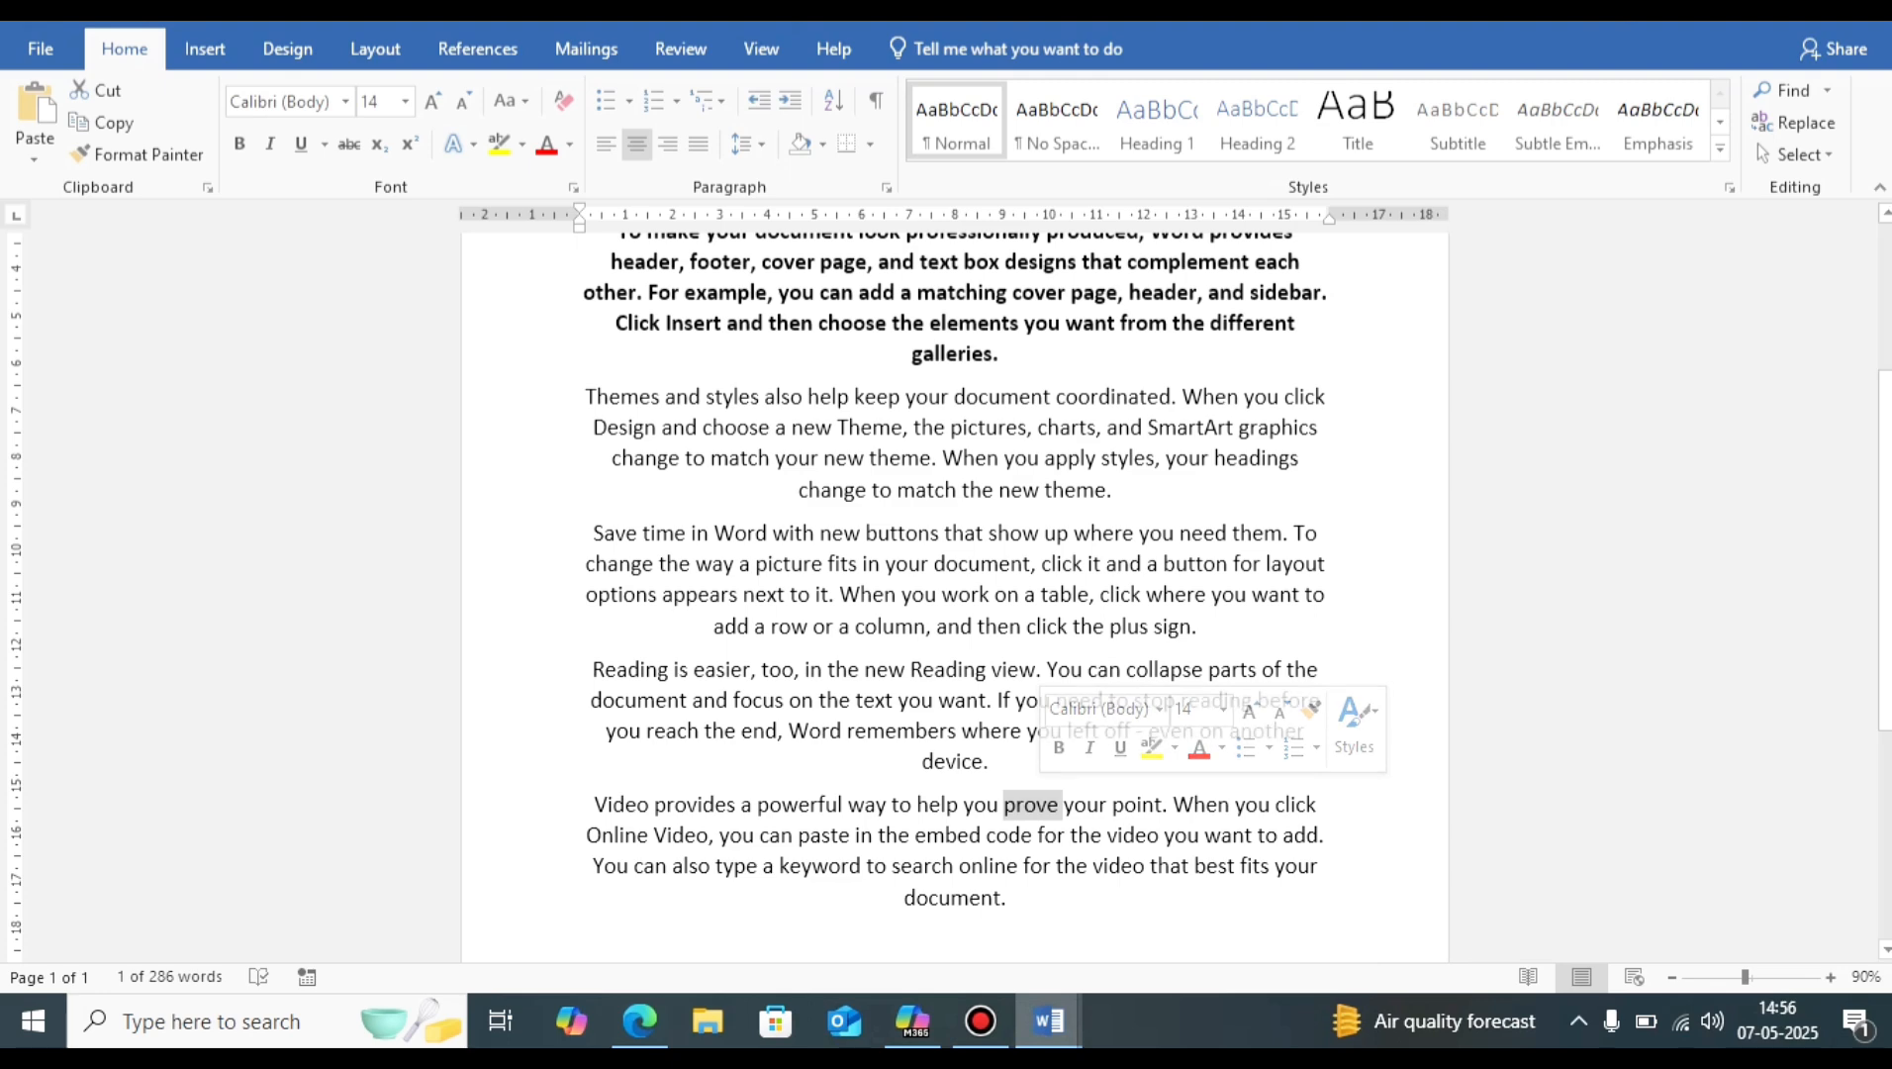
left_click(987, 803)
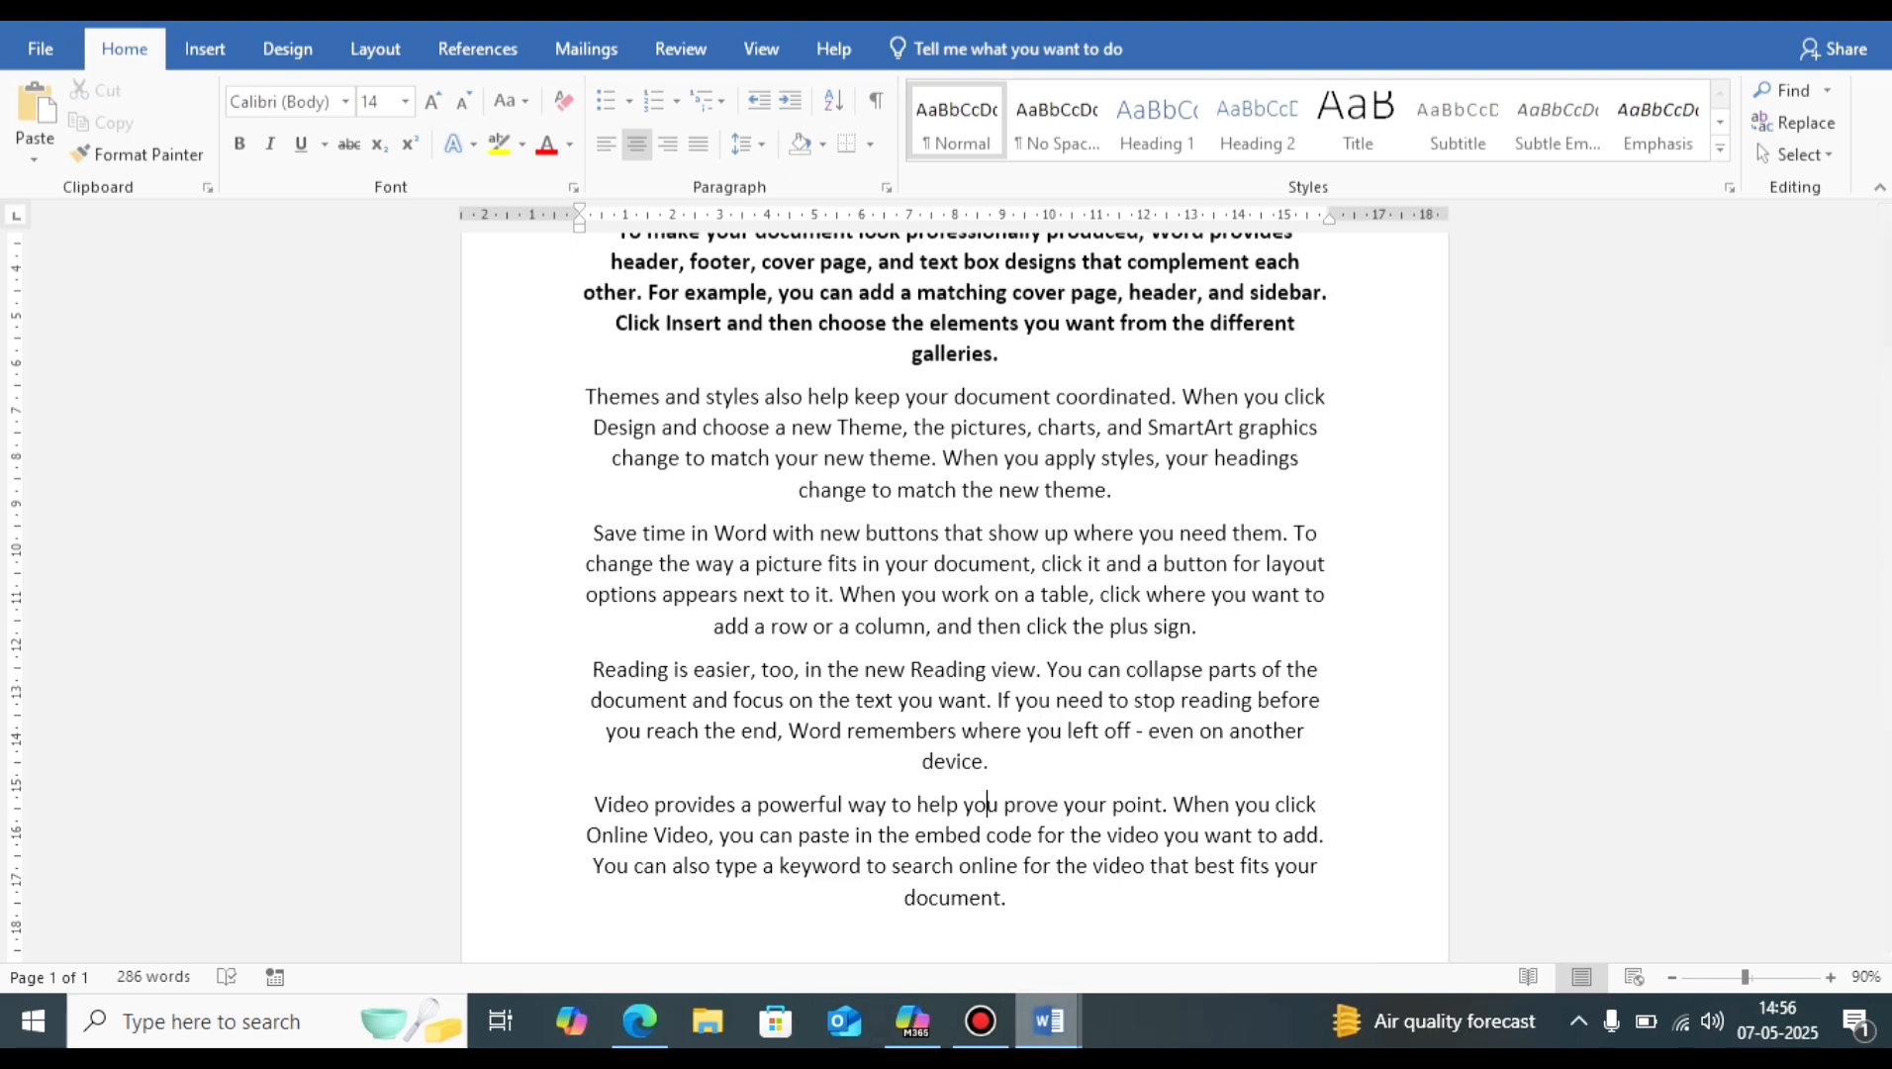
Step: Return to the SHORTCUT KEYS document and select the word FIND beside CTRL + F to point it out
mouse_move(1049, 1020)
left_click(887, 891)
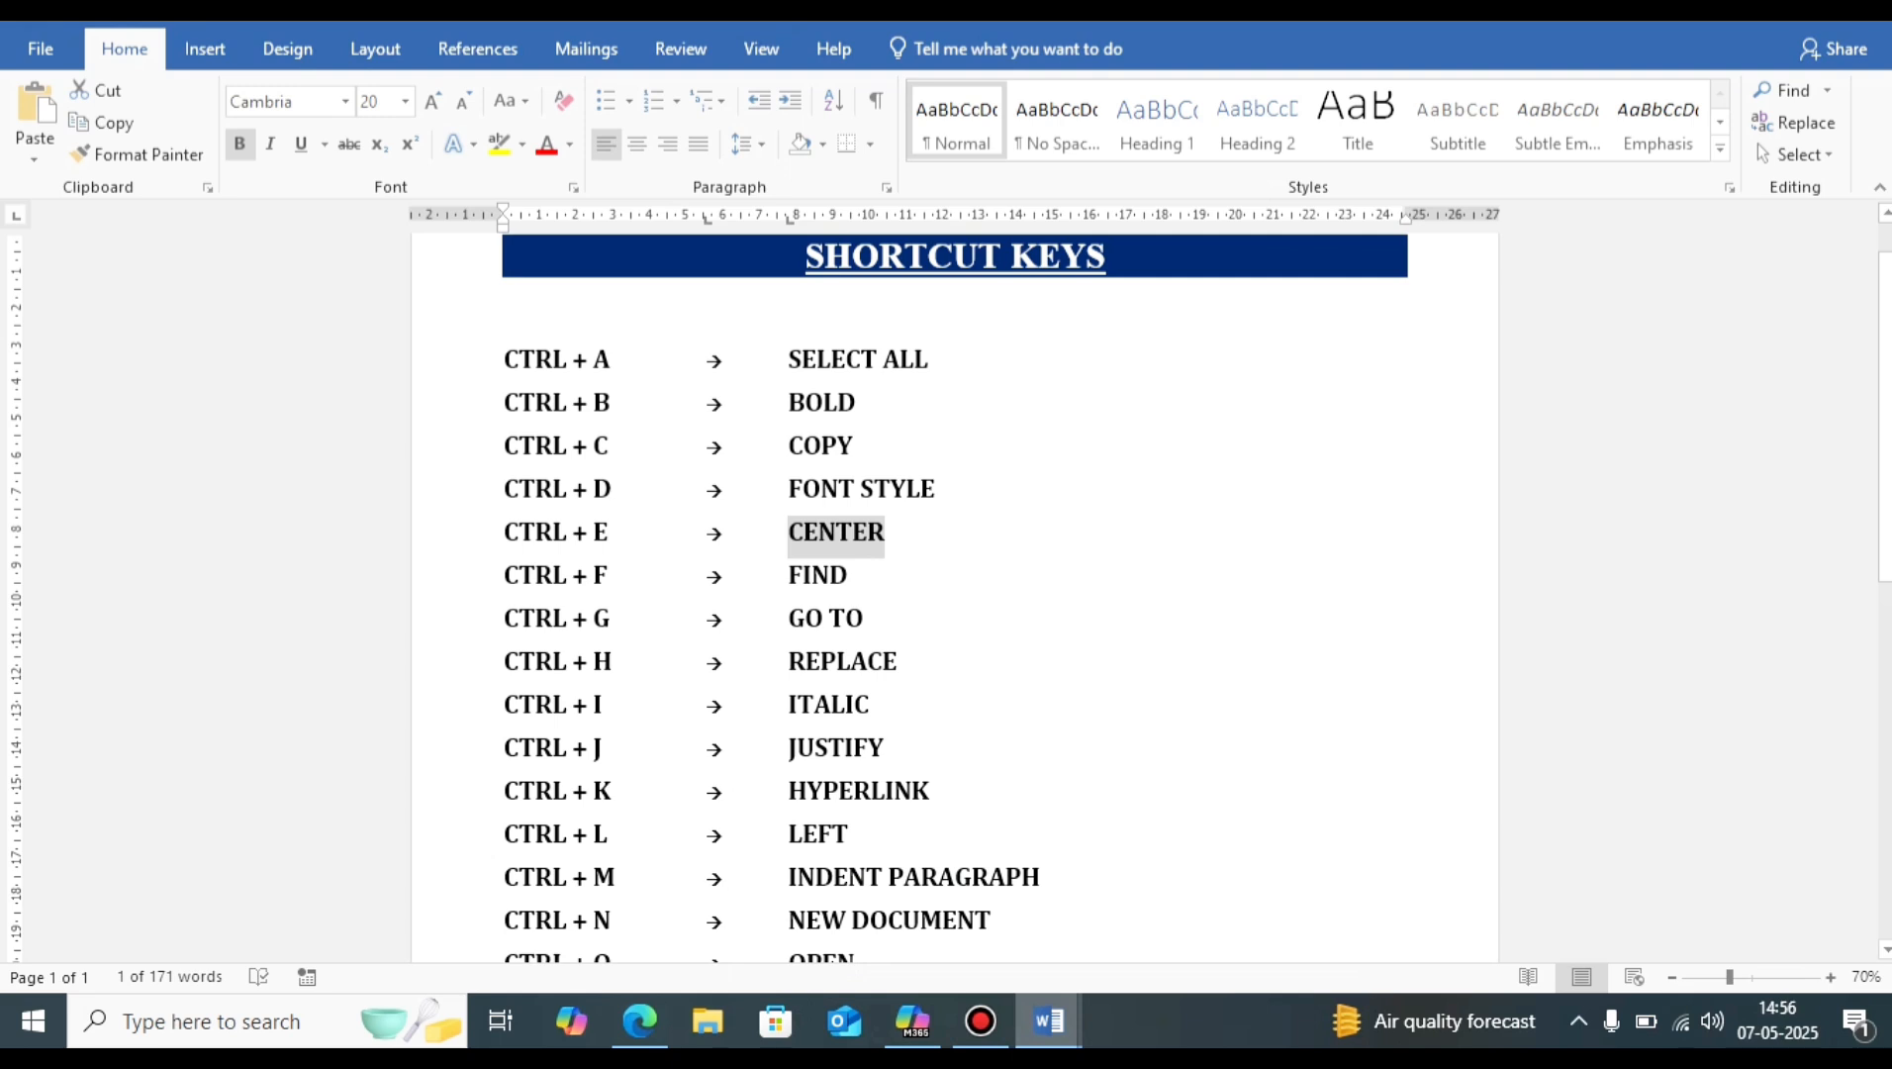
double_click(817, 576)
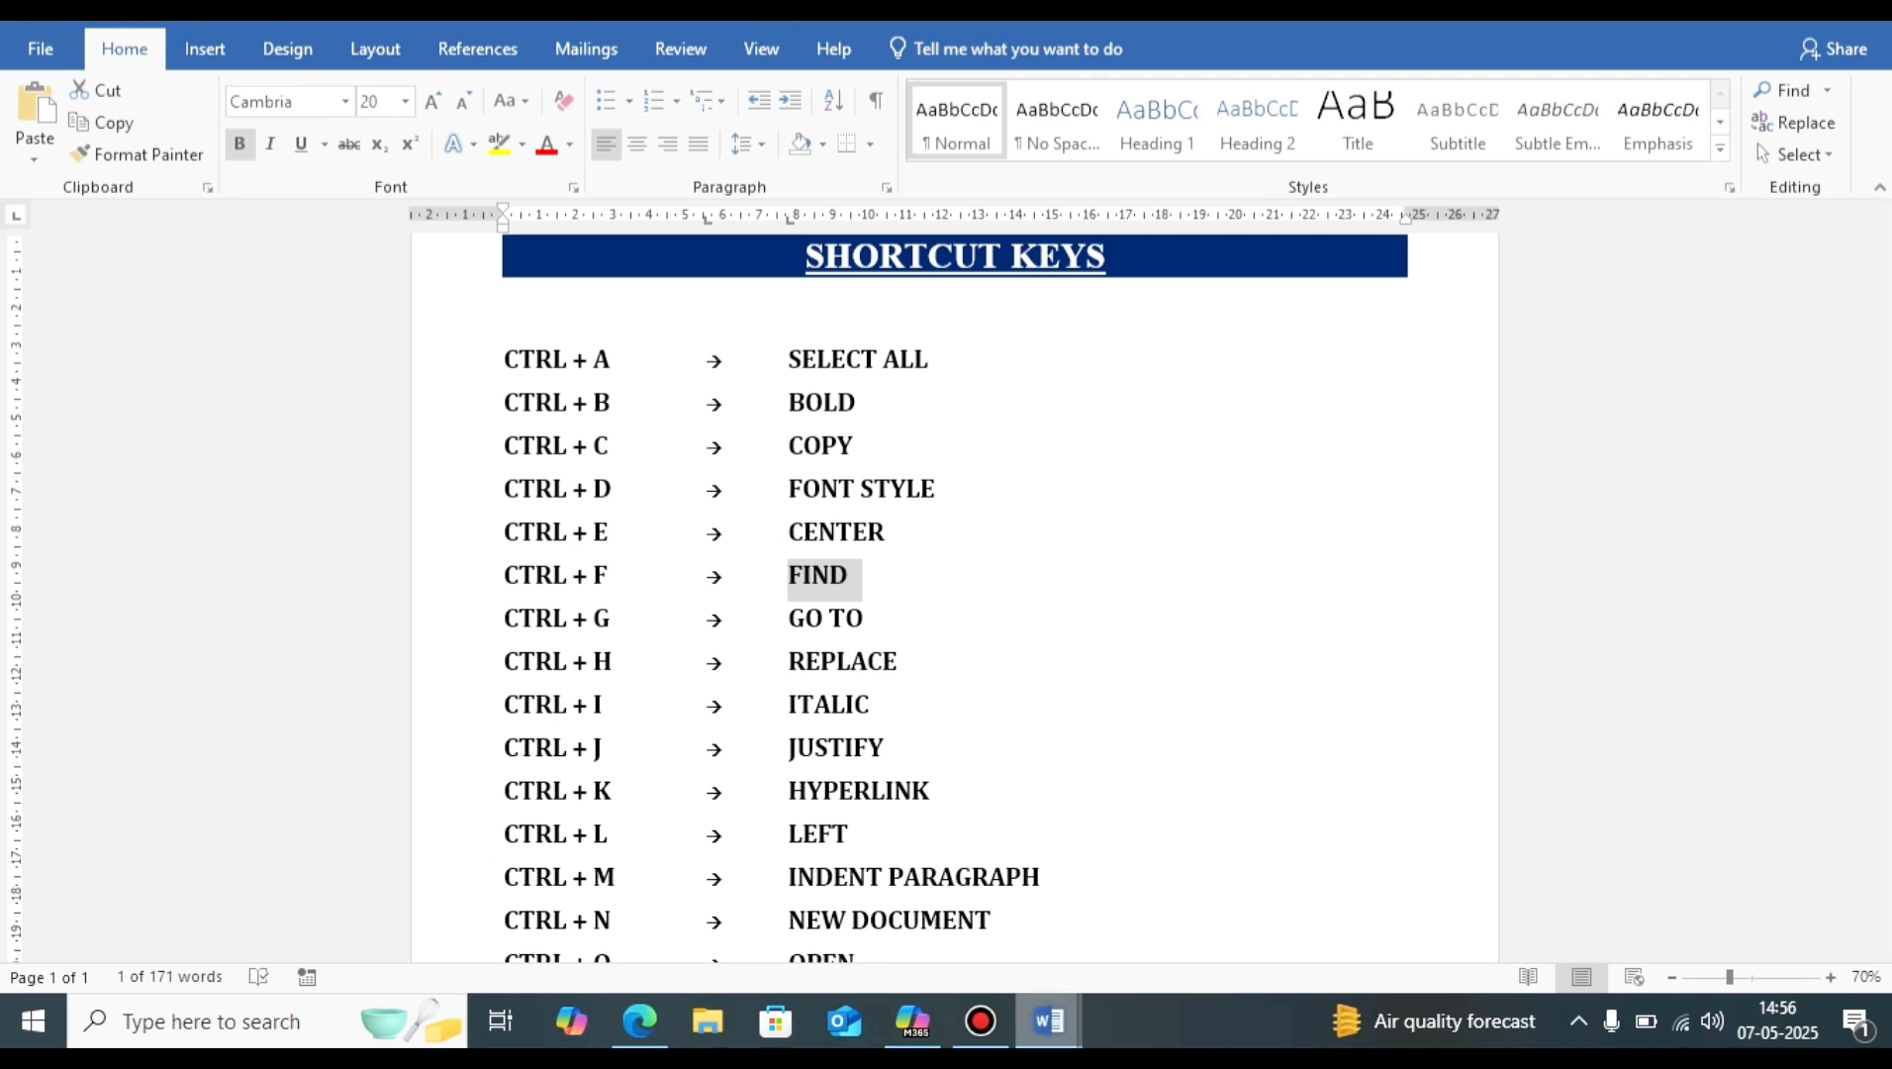
Step: In Document3, search for "the", look through the highlighted matches in the text and close the search
mouse_move(1049, 1020)
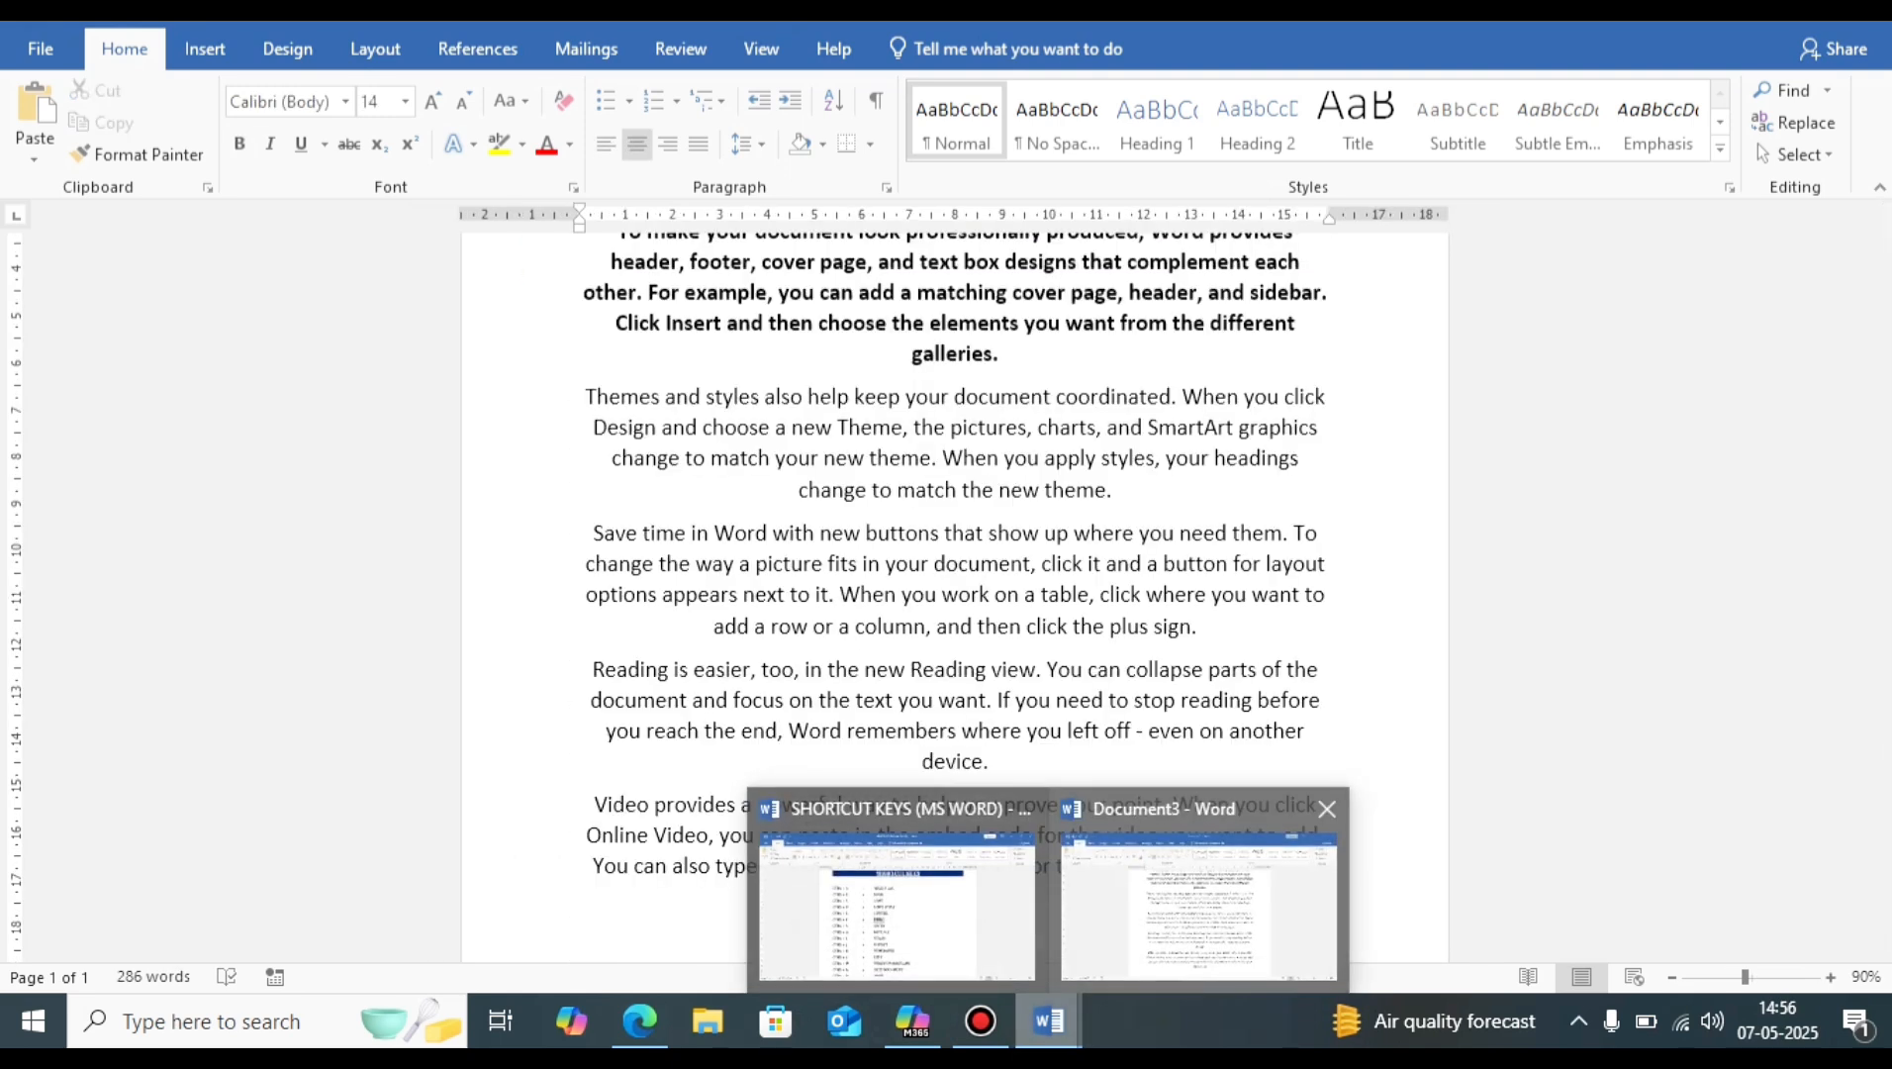
left_click(1198, 905)
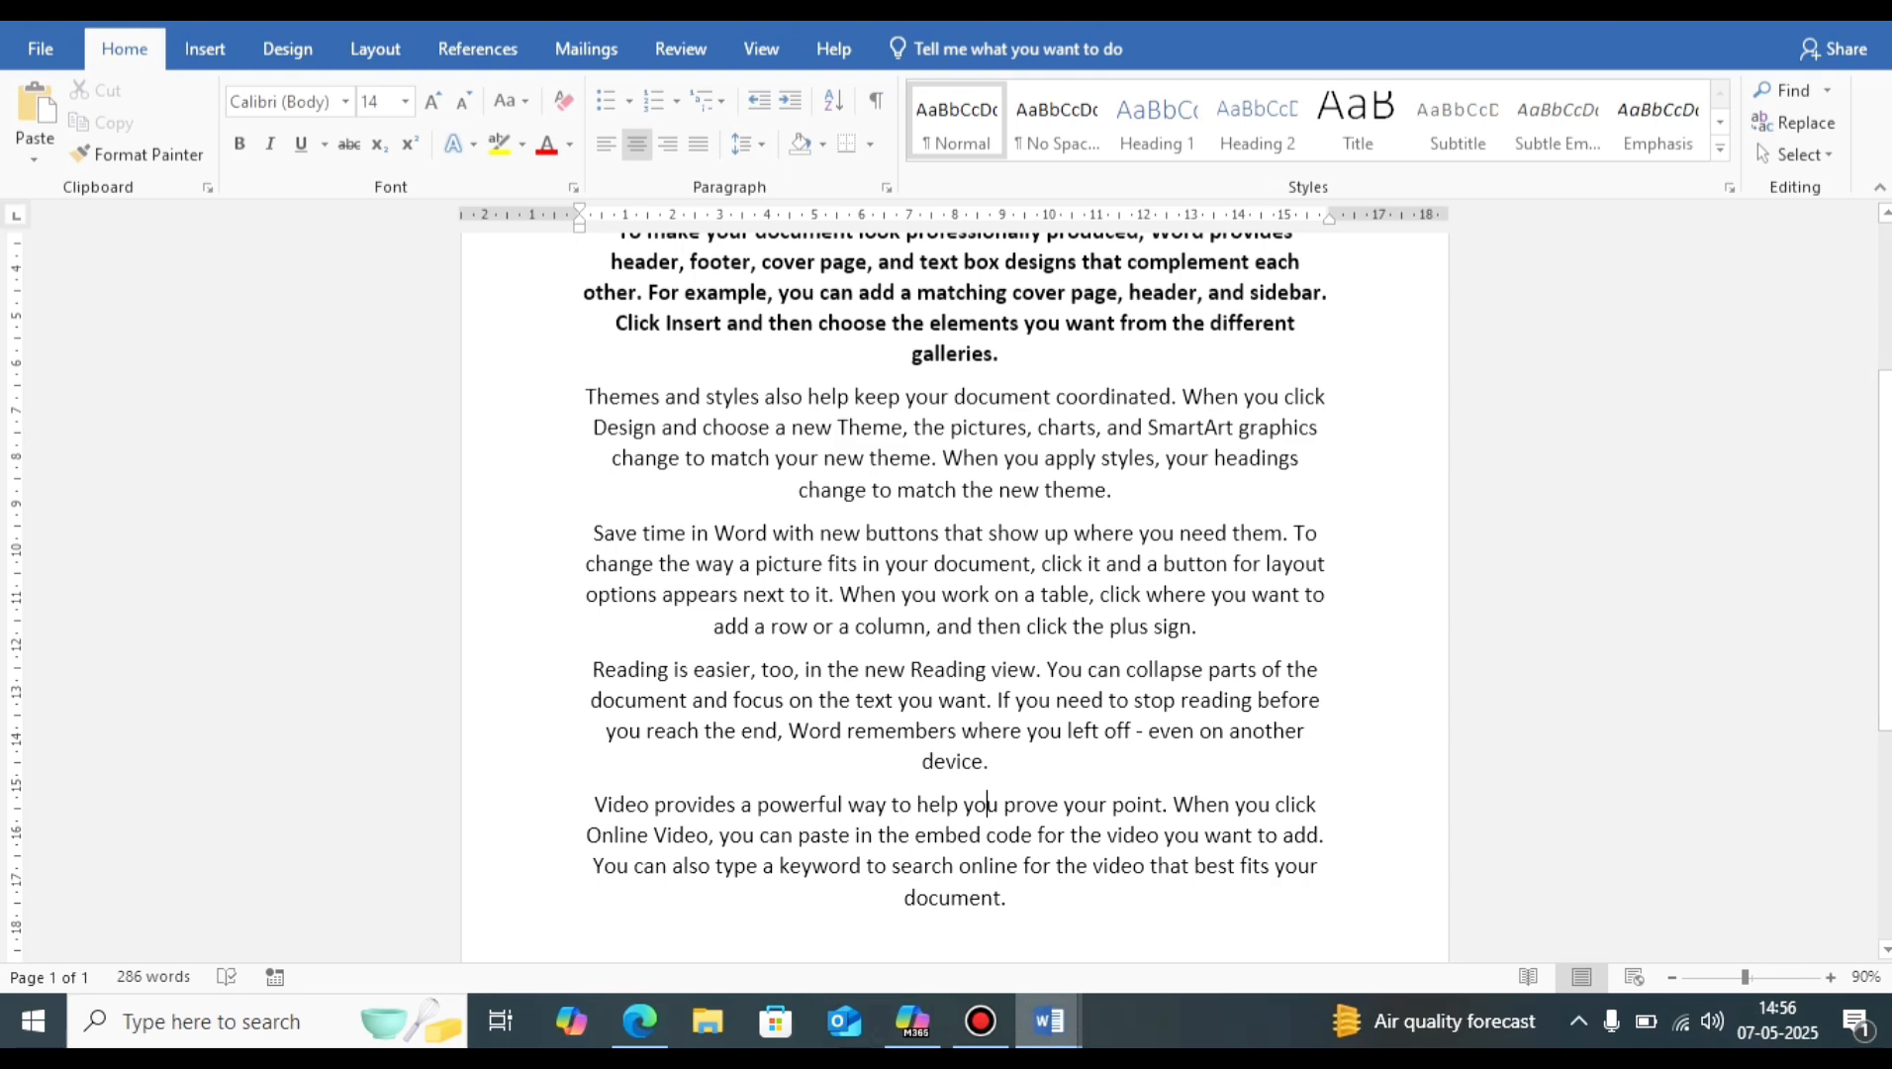
scroll(955, 584, "up", 1)
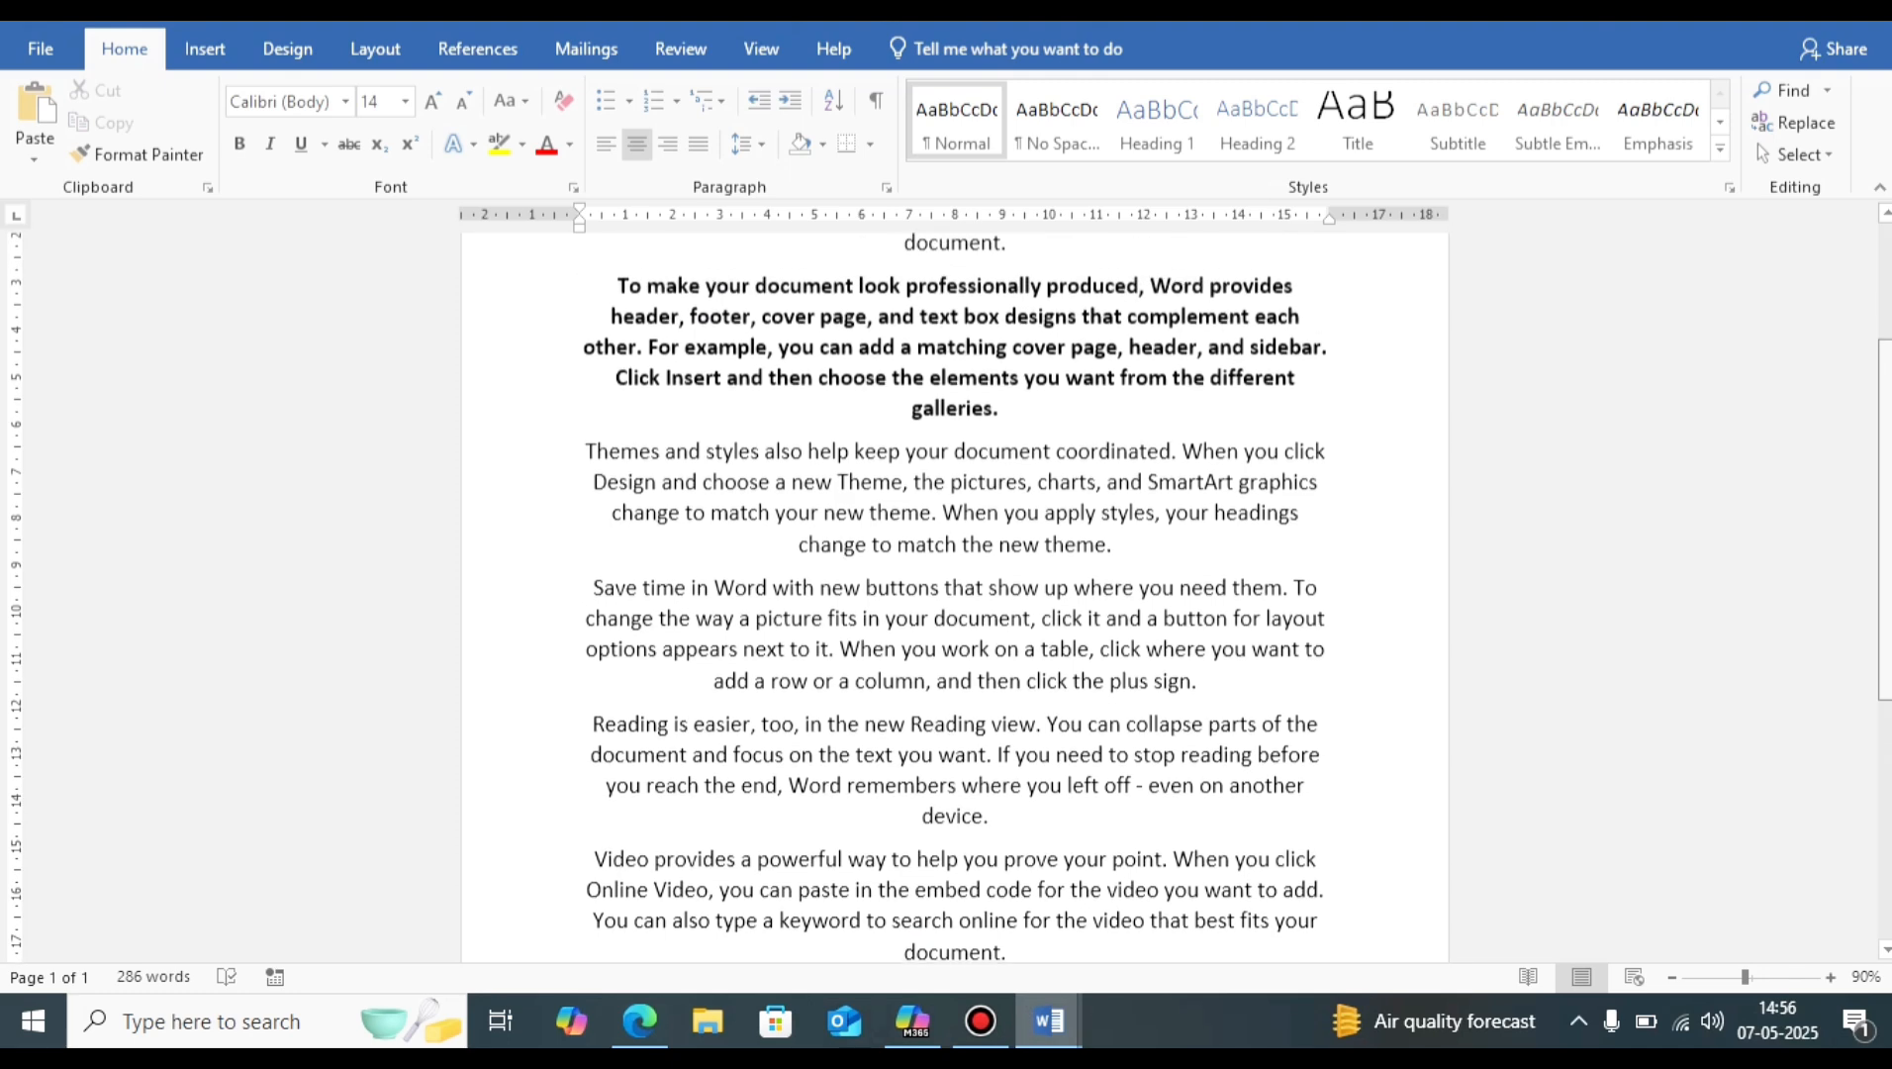
scroll(955, 584, "up", 3)
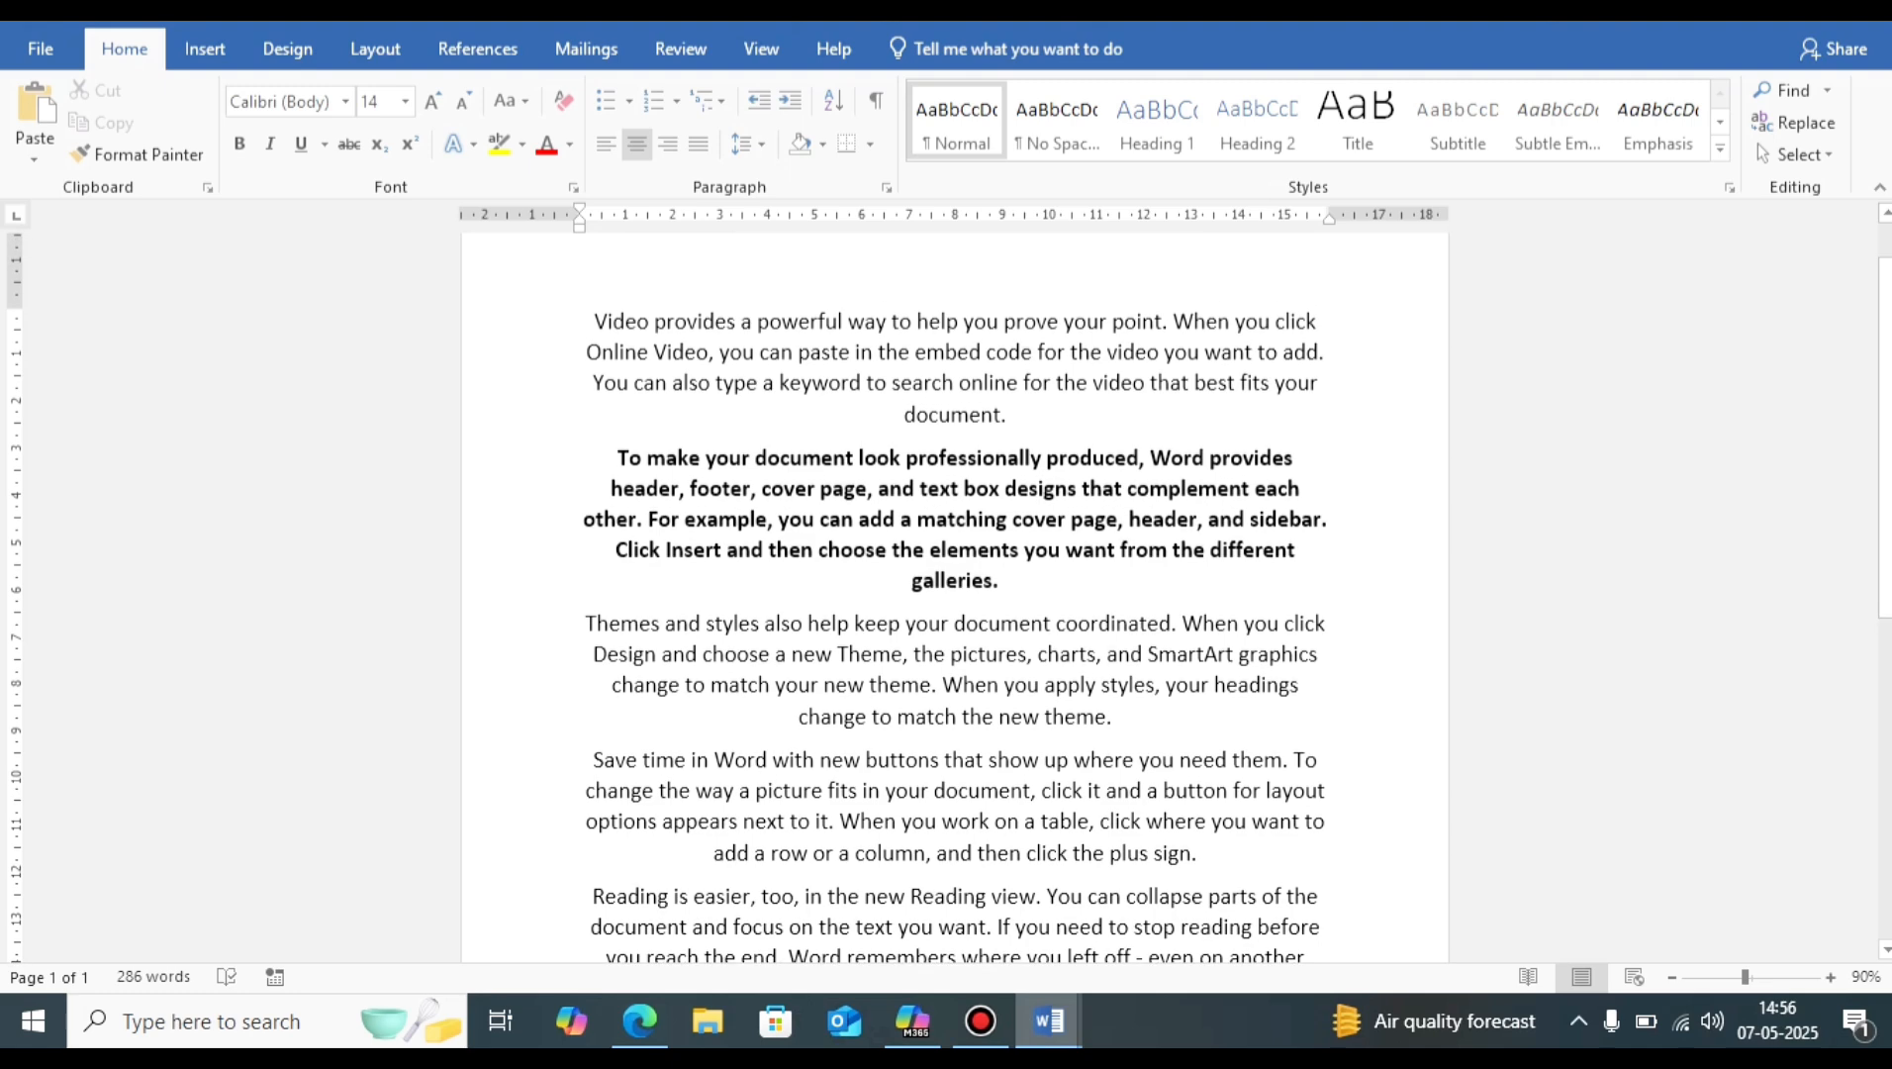
key("ctrl+f")
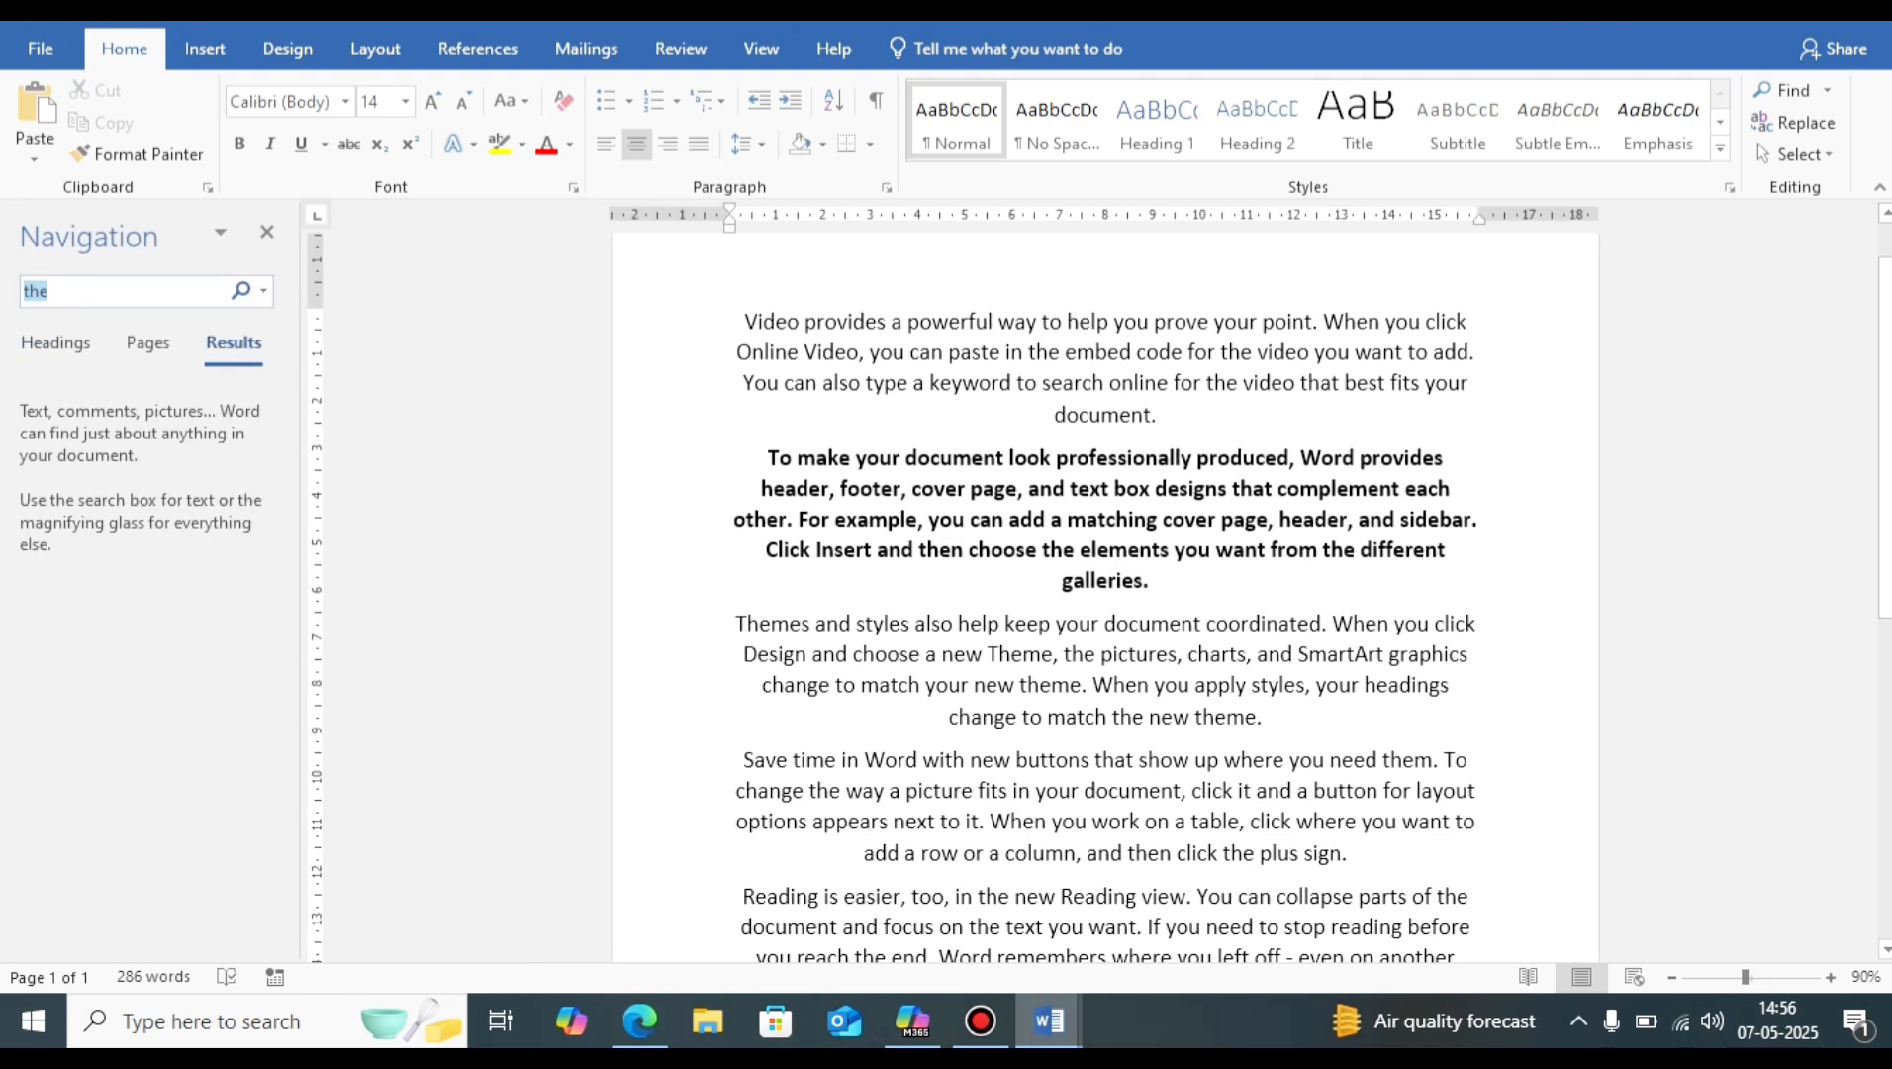
type("the")
left_click_drag(1391, 448, 1539, 483)
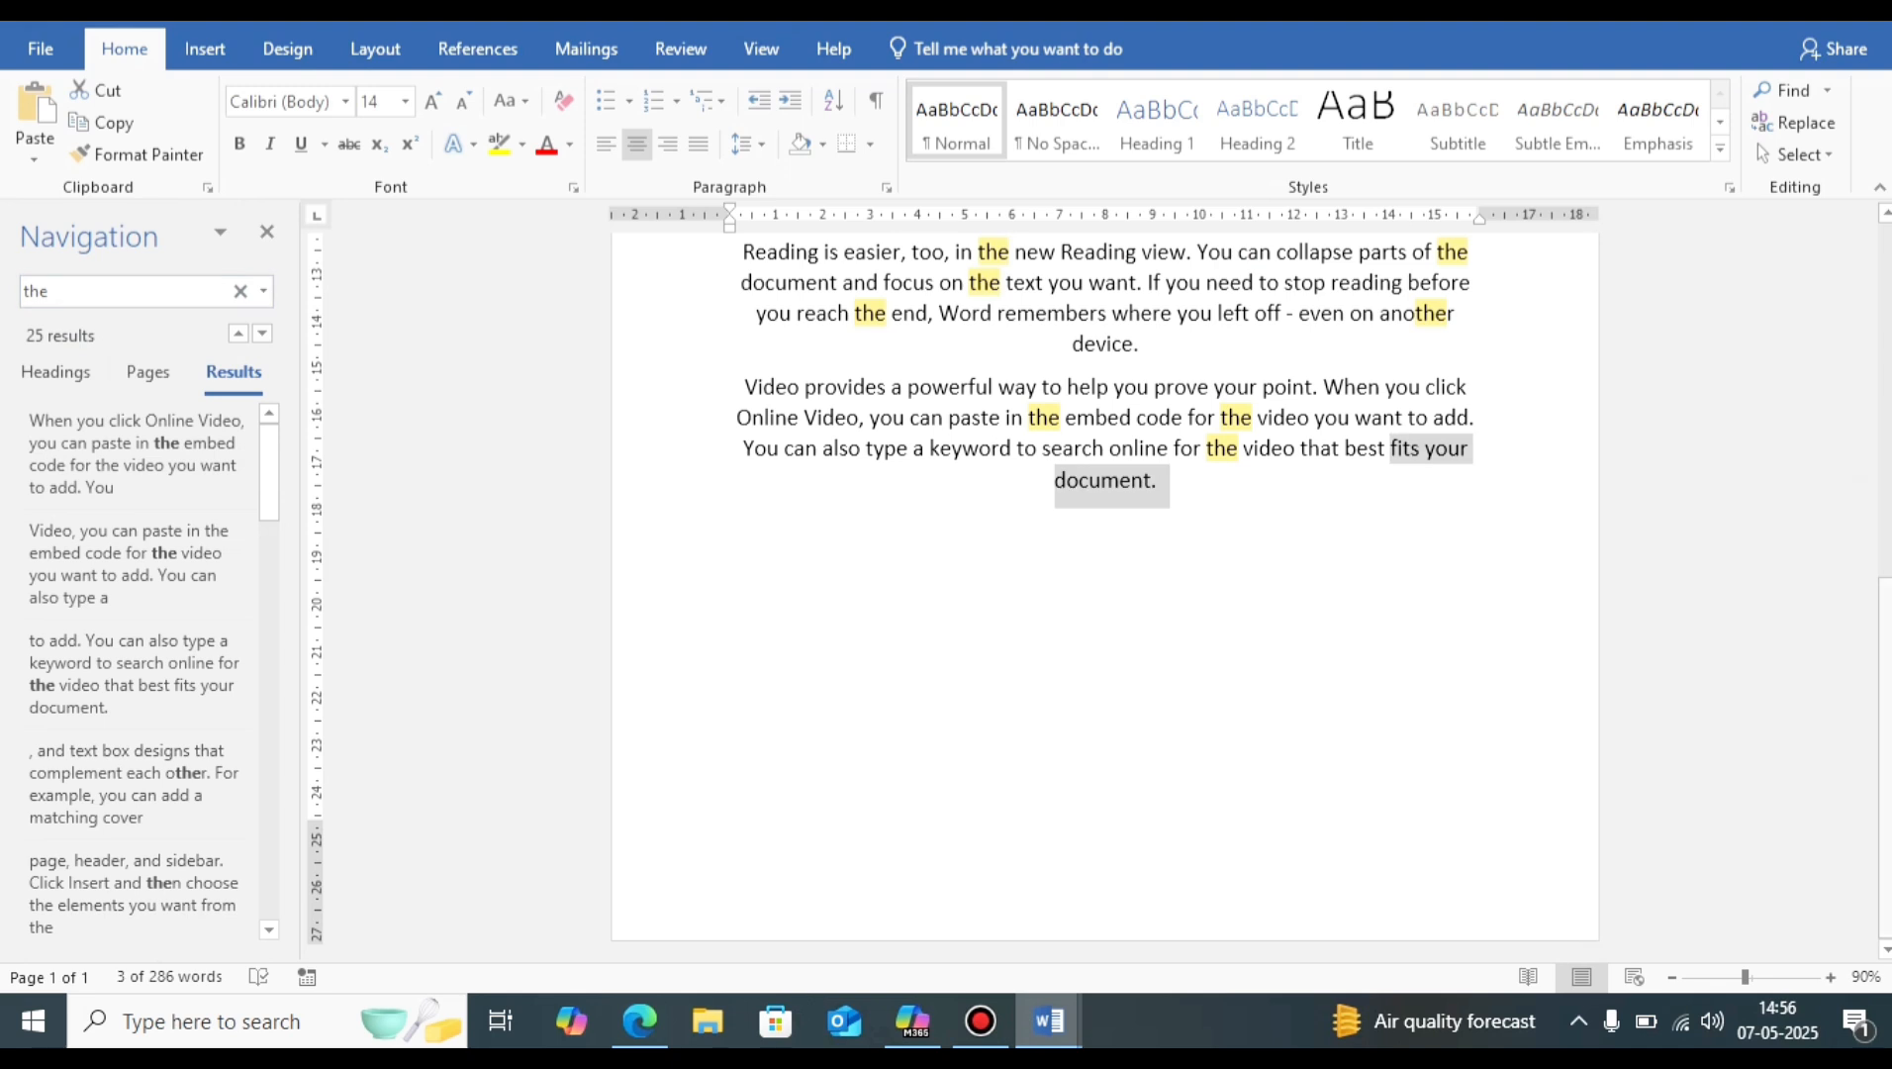
scroll(1105, 584, "up", 5)
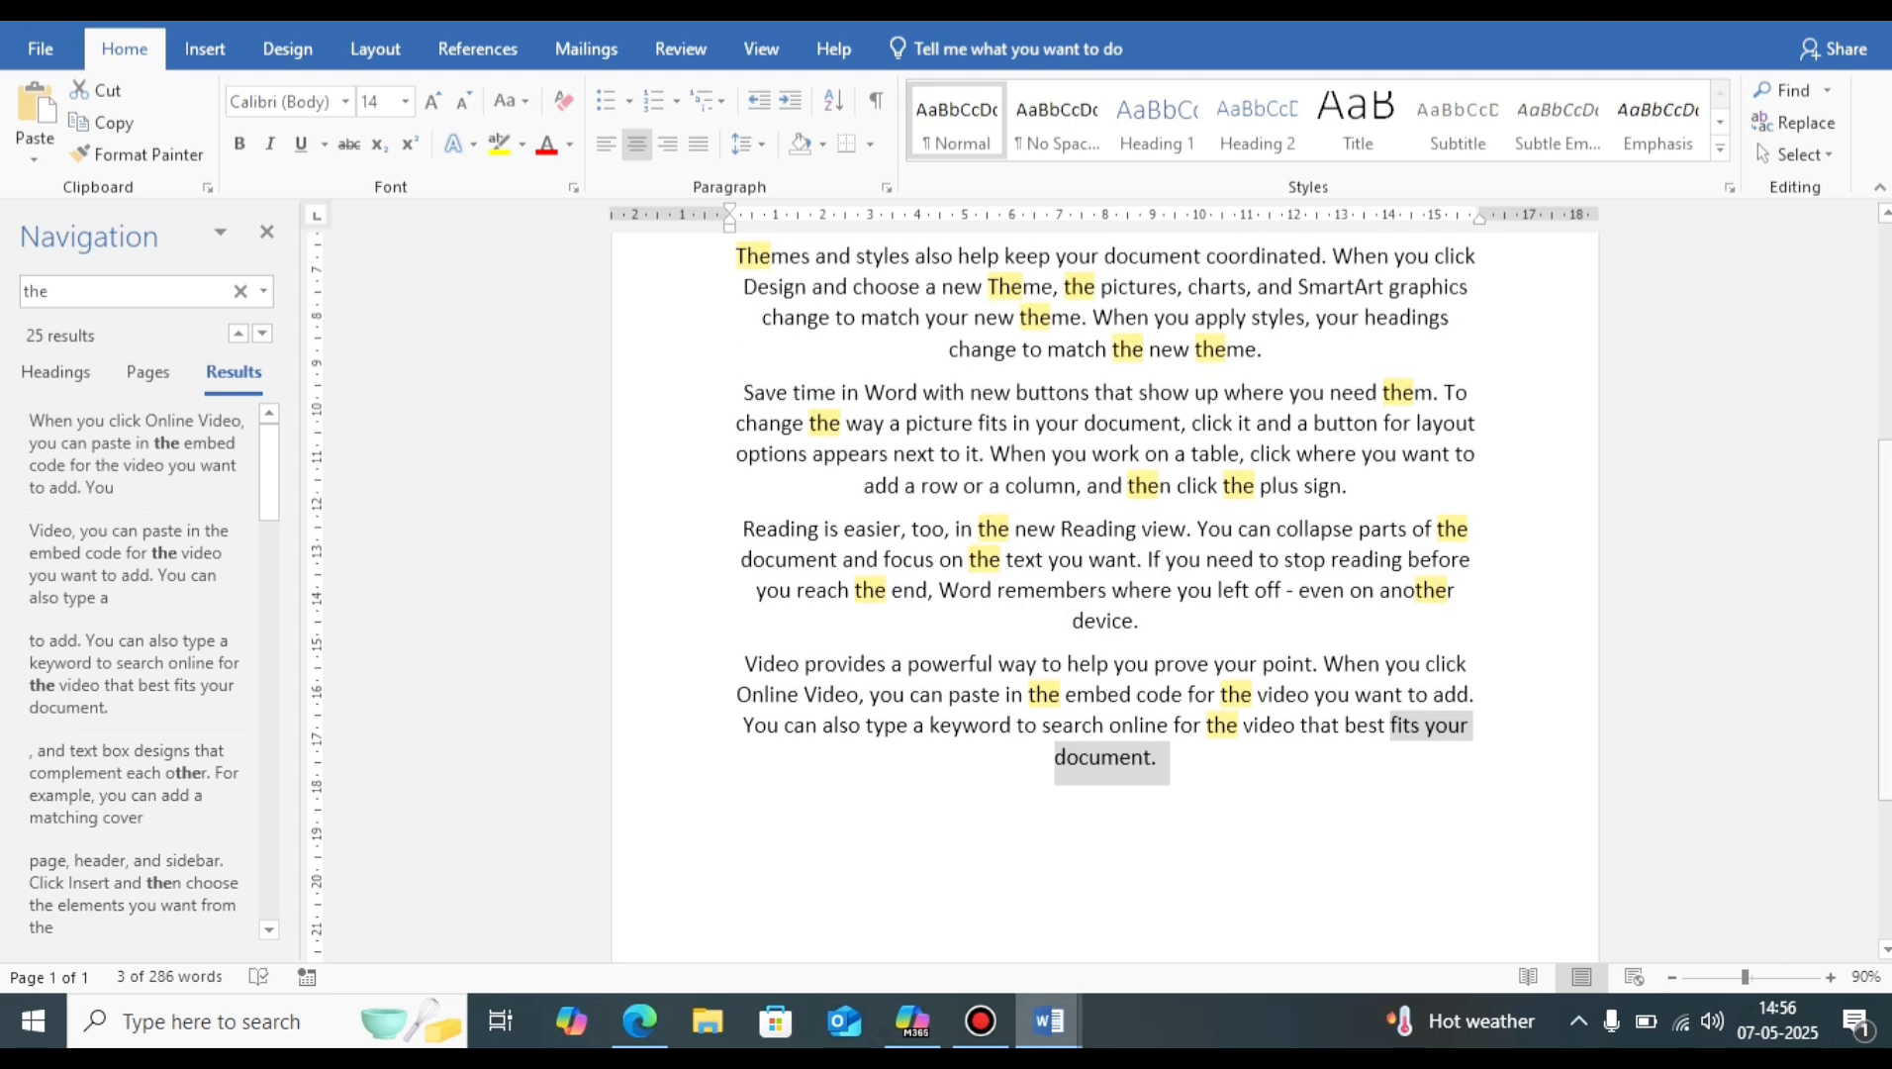
scroll(1104, 594, "up", 4)
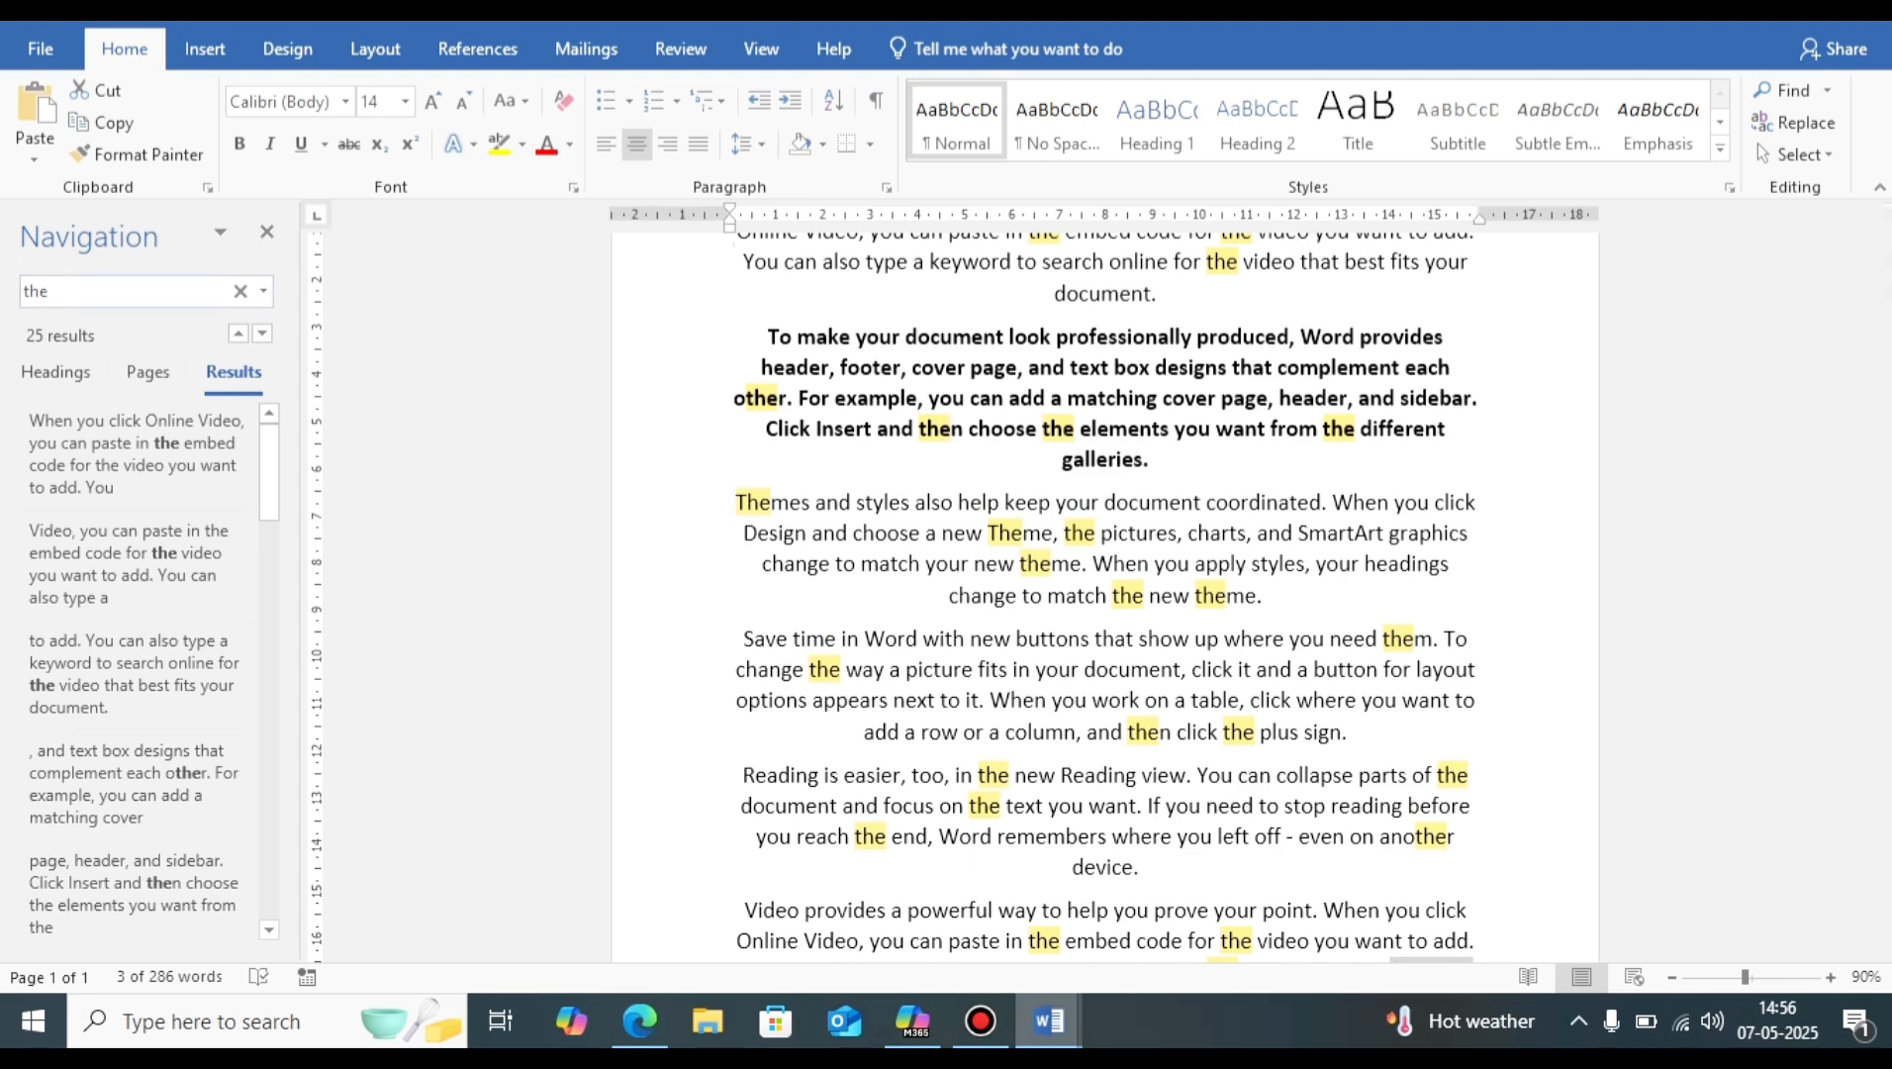
key("ctrl+f")
left_click(50, 291)
left_click(267, 232)
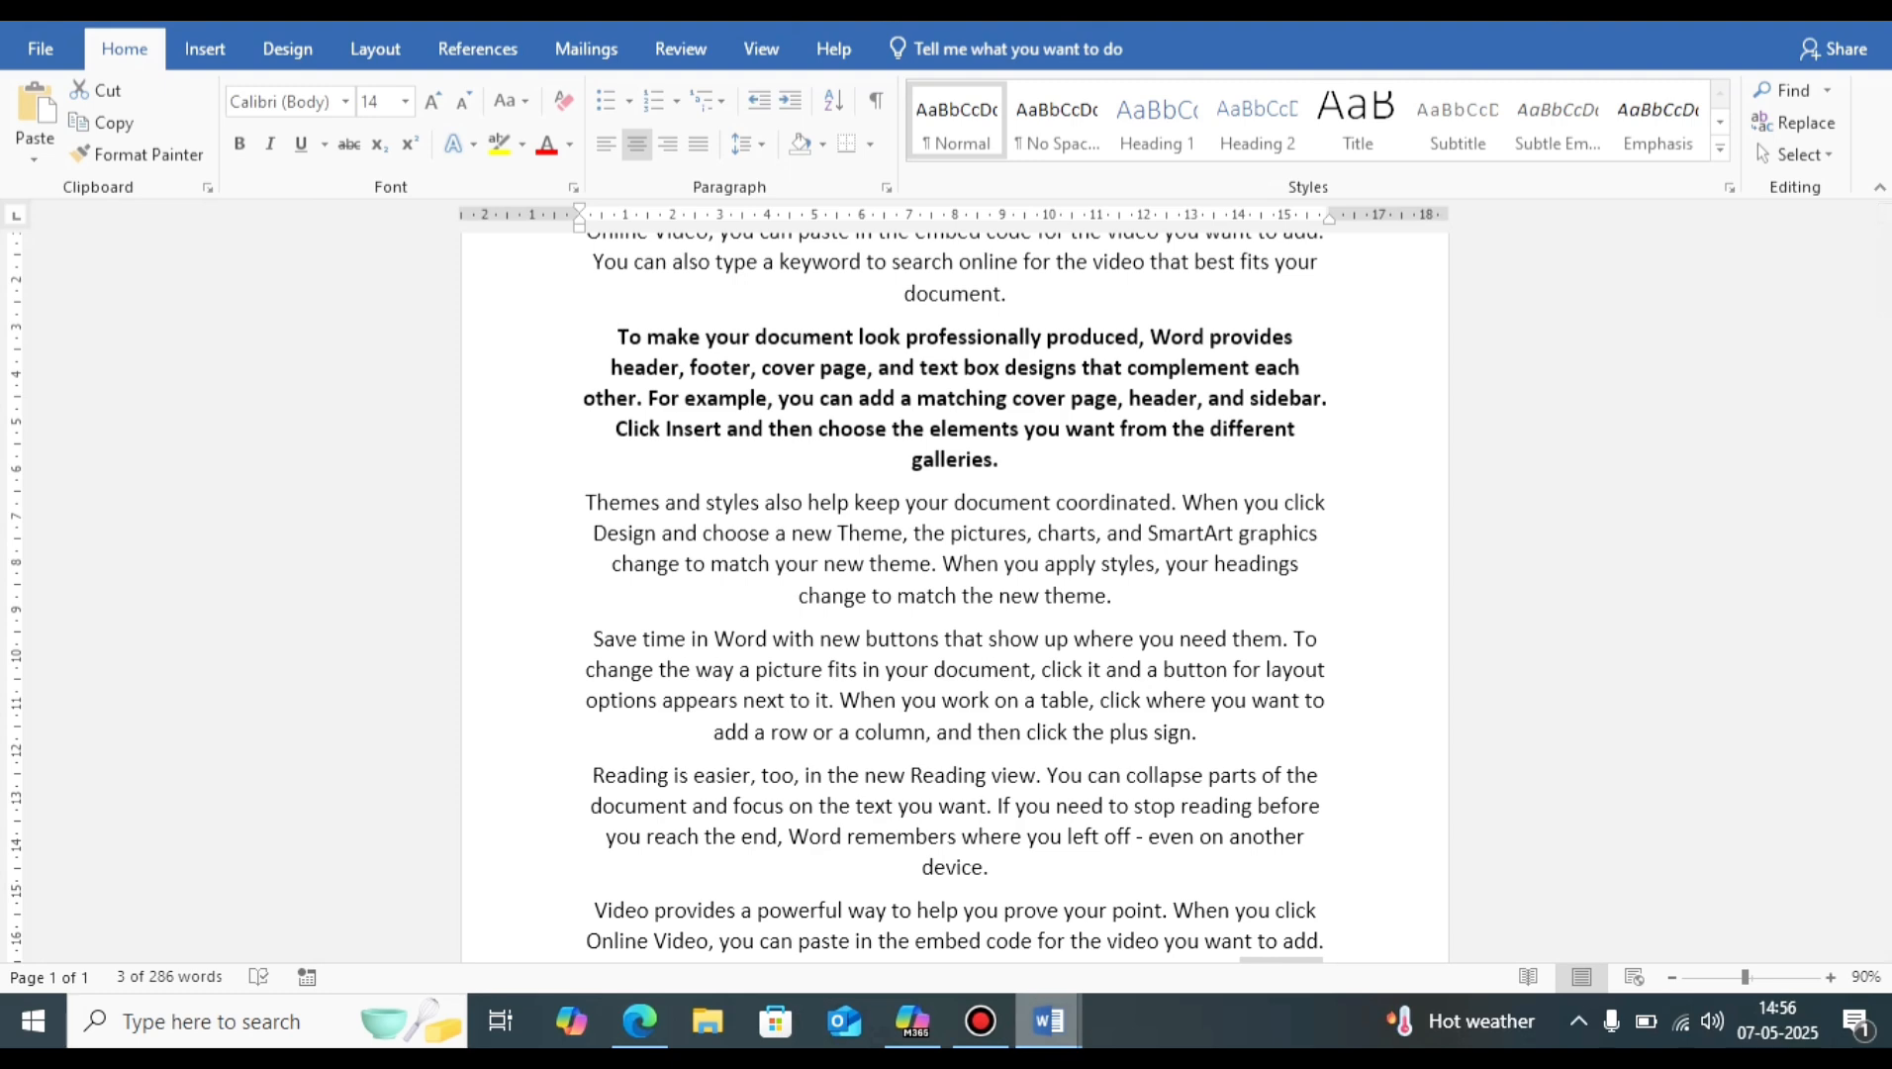
Step: Go back to the SHORTCUT KEYS document and select GO TO beside CTRL + G to point it out
mouse_move(1048, 1020)
left_click(896, 891)
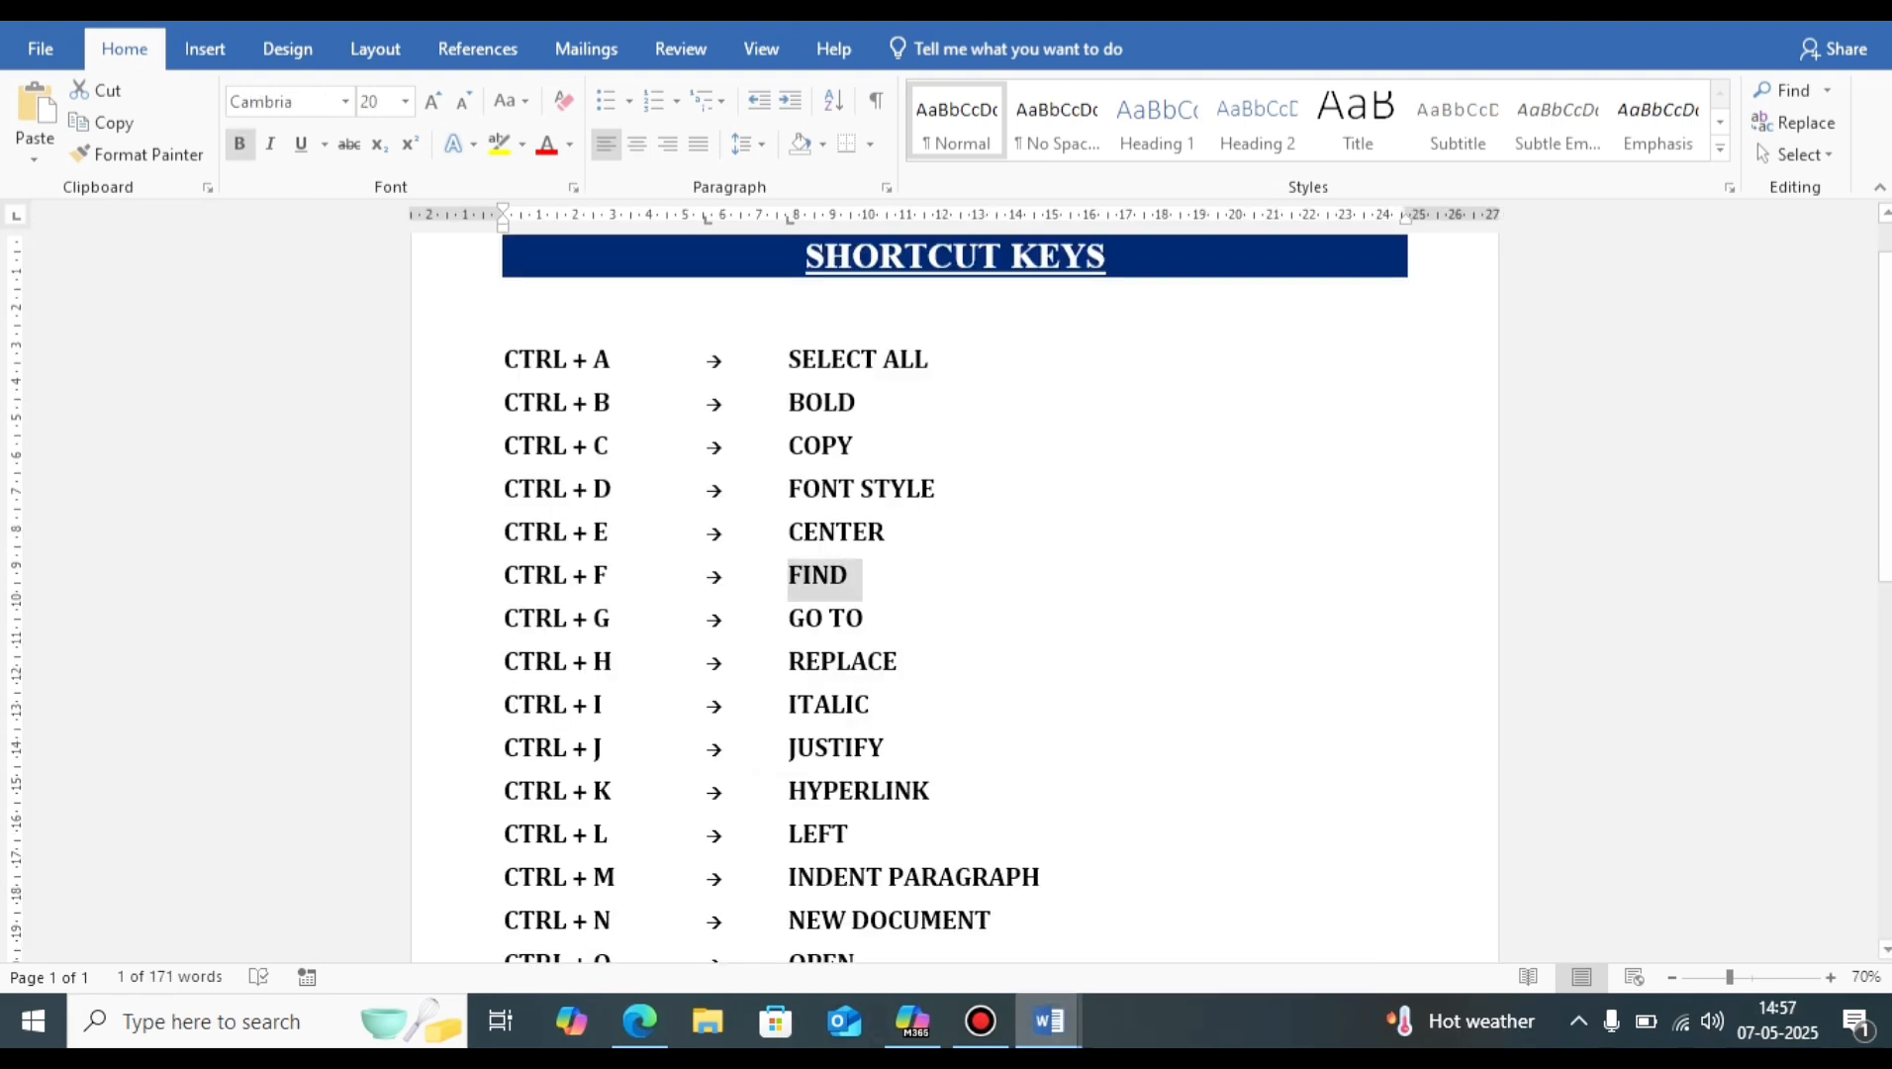
left_click(789, 617)
left_click_drag(828, 618, 877, 619)
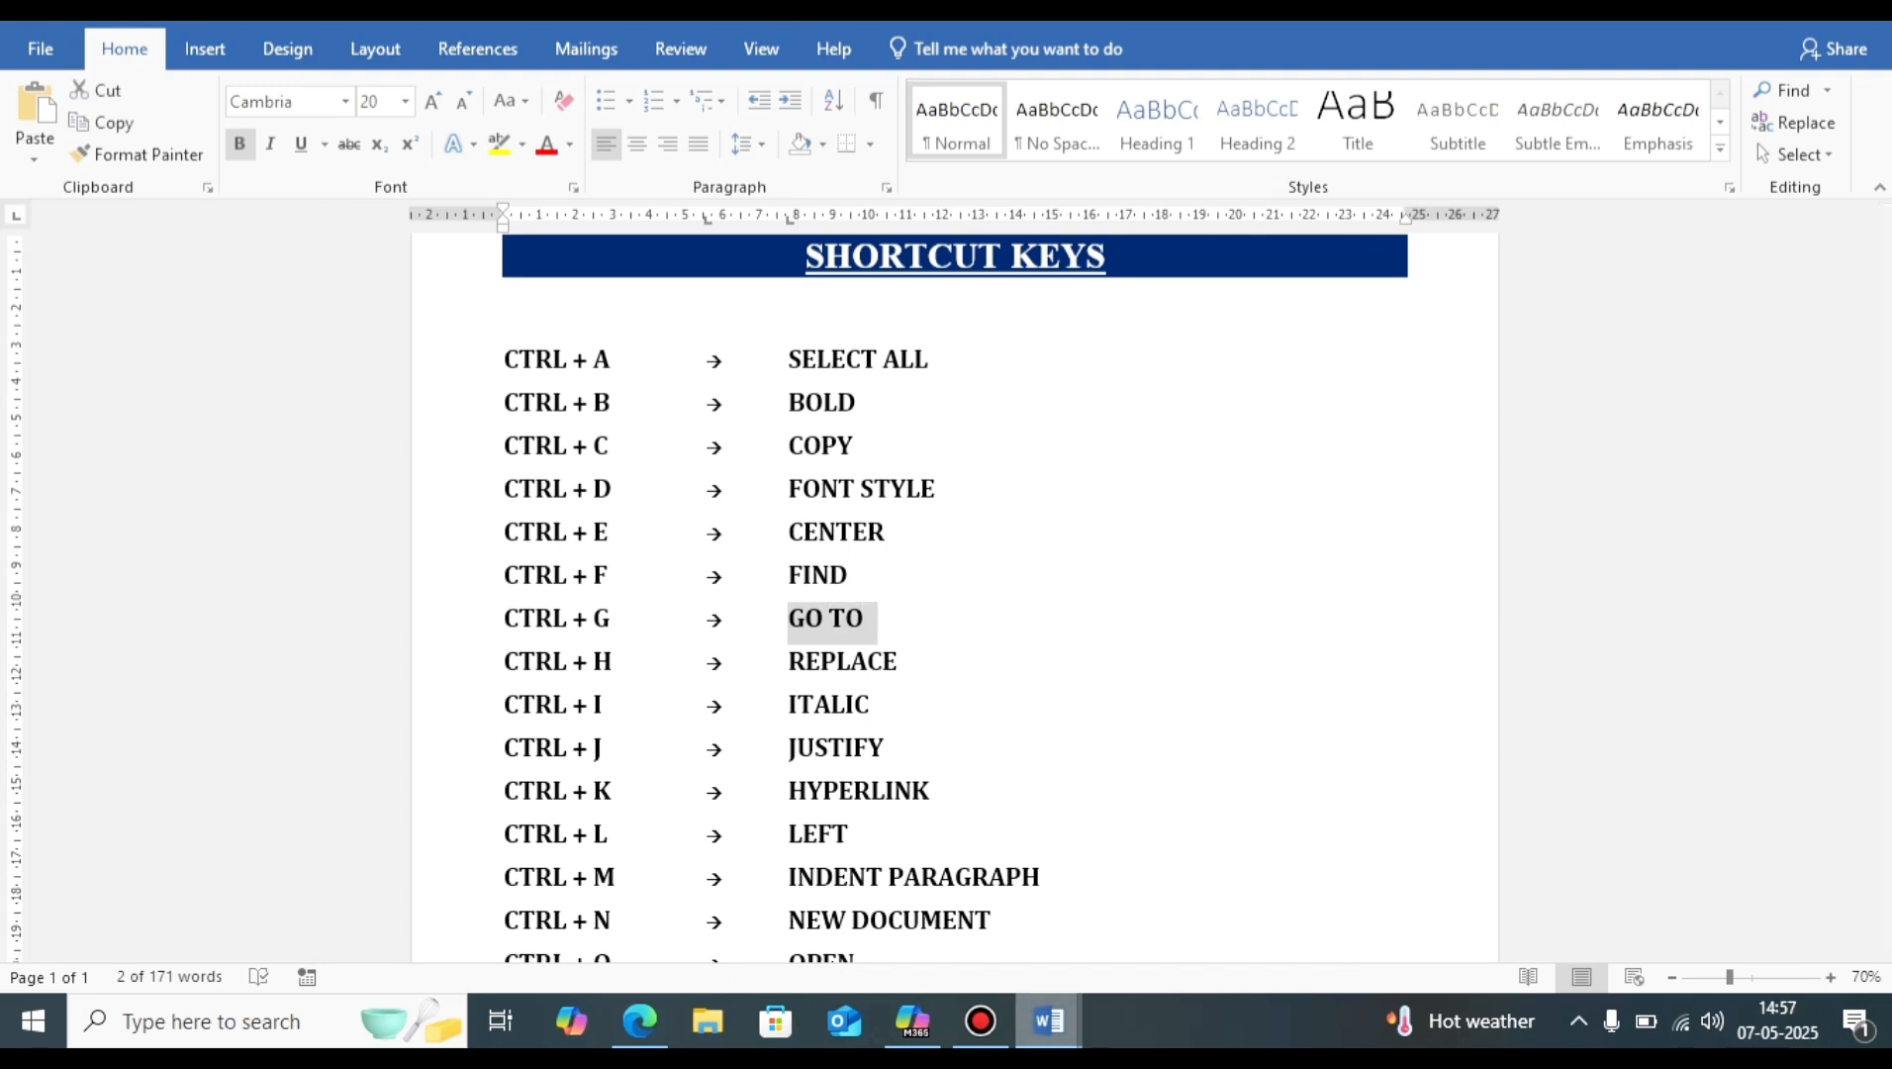
Step: In Document3, open the Go To page options in Find and Replace and close the dialog without jumping anywhere
mouse_move(1049, 1020)
left_click(1204, 905)
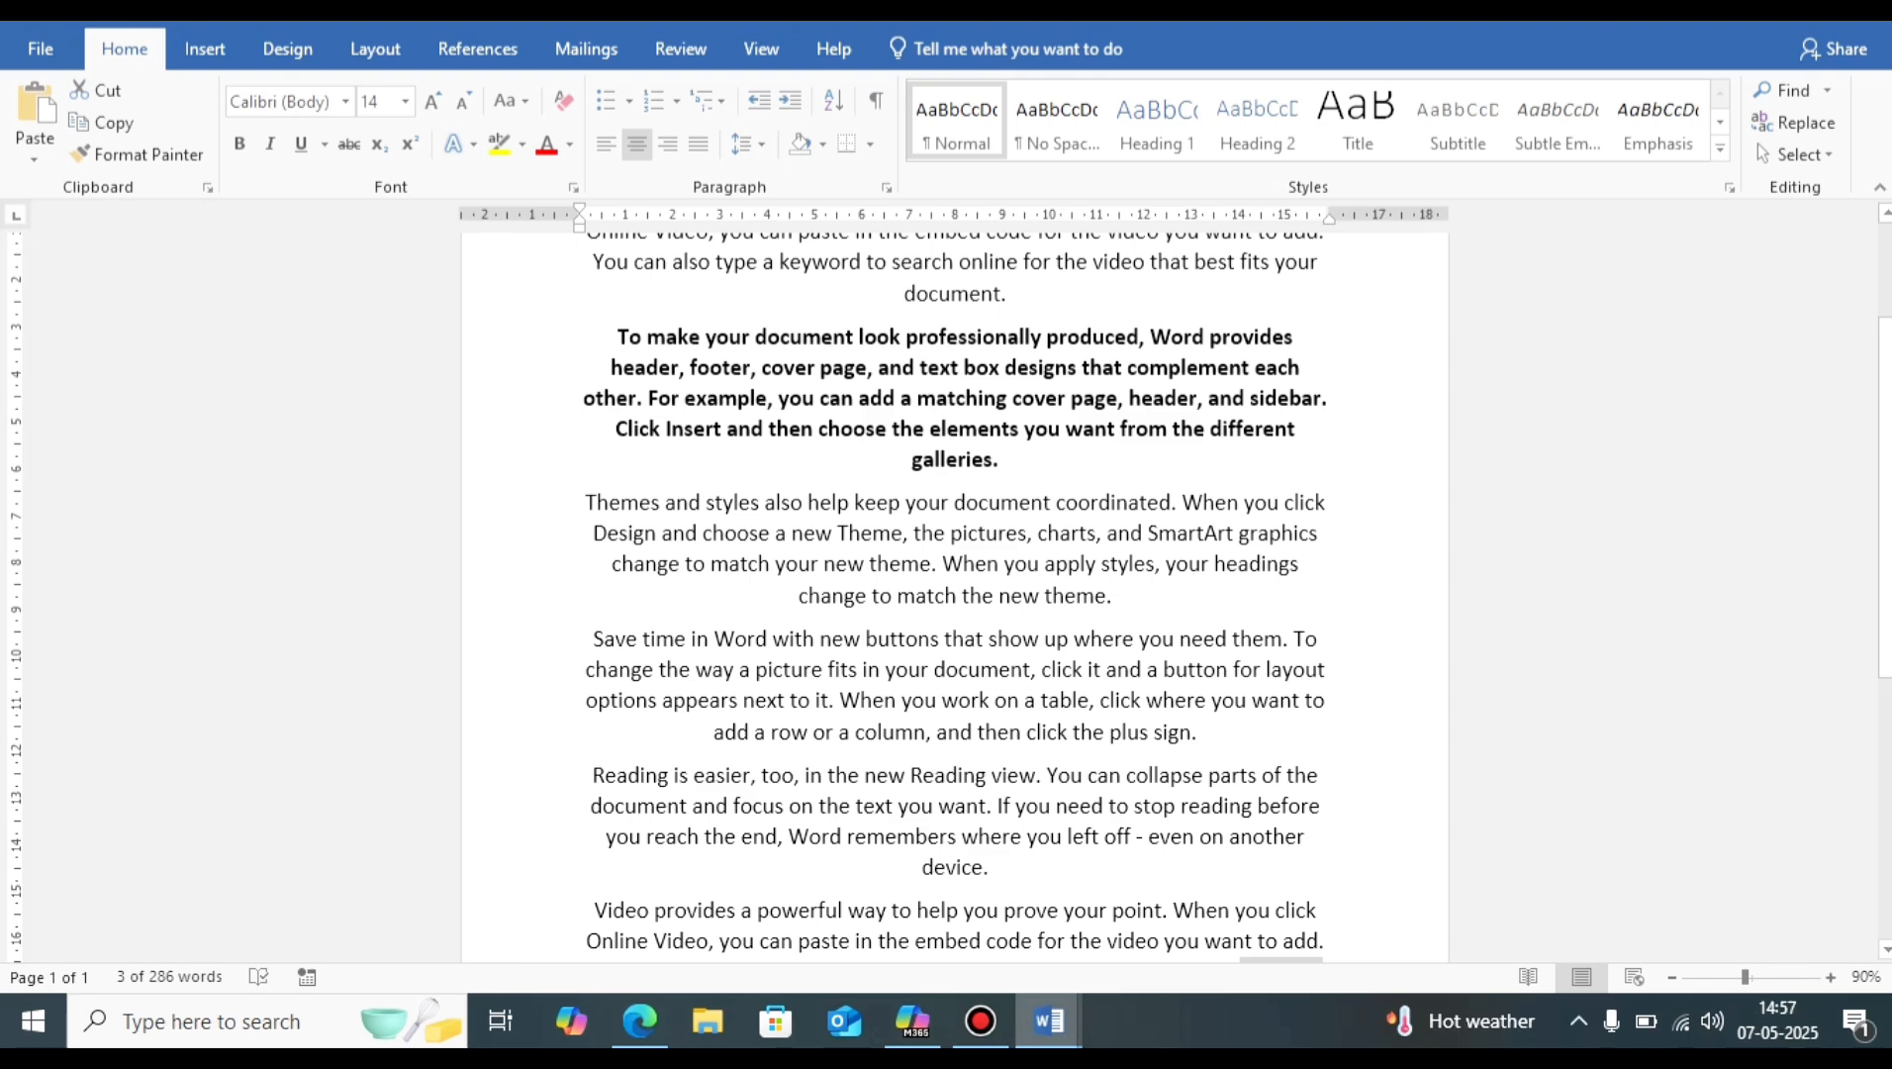
key("ctrl+g")
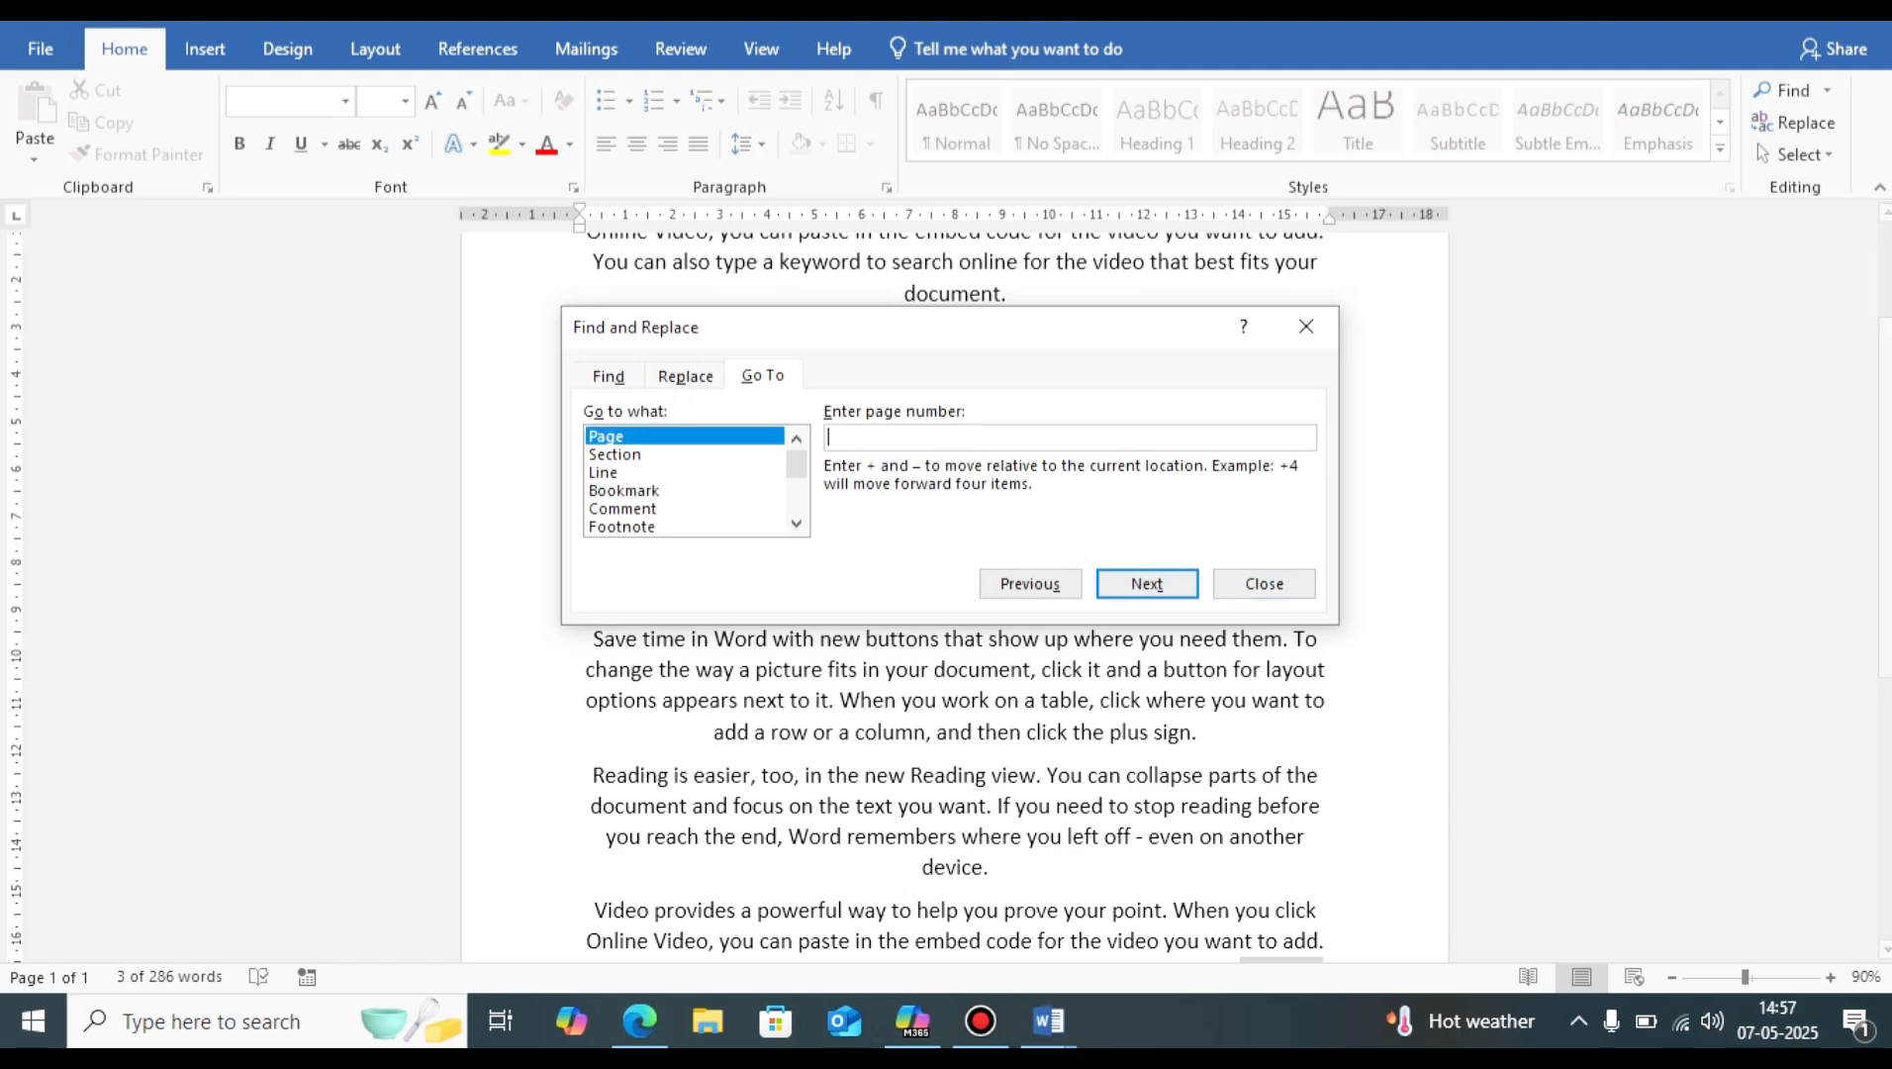
left_click(1307, 327)
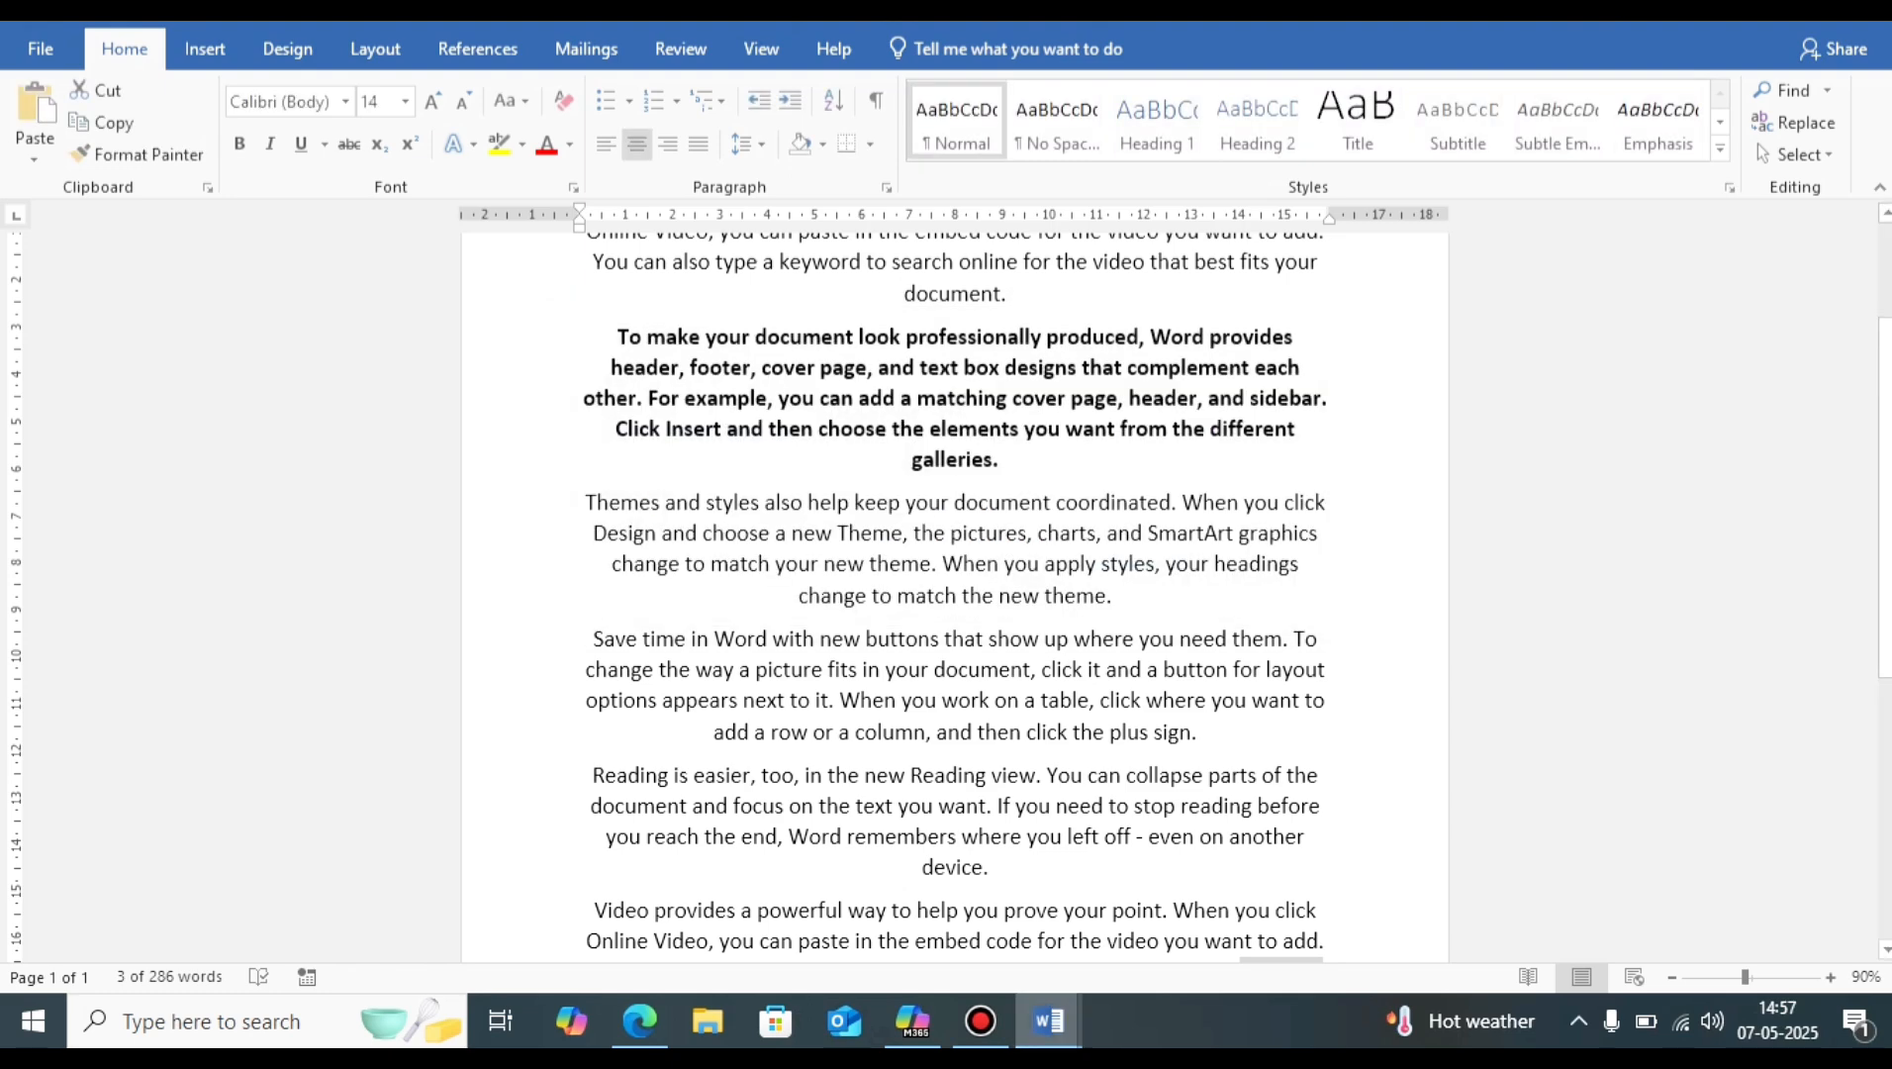
Step: Return to the SHORTCUT KEYS document and select the word REPLACE beside CTRL + H to point it out
mouse_move(1049, 1020)
left_click(886, 880)
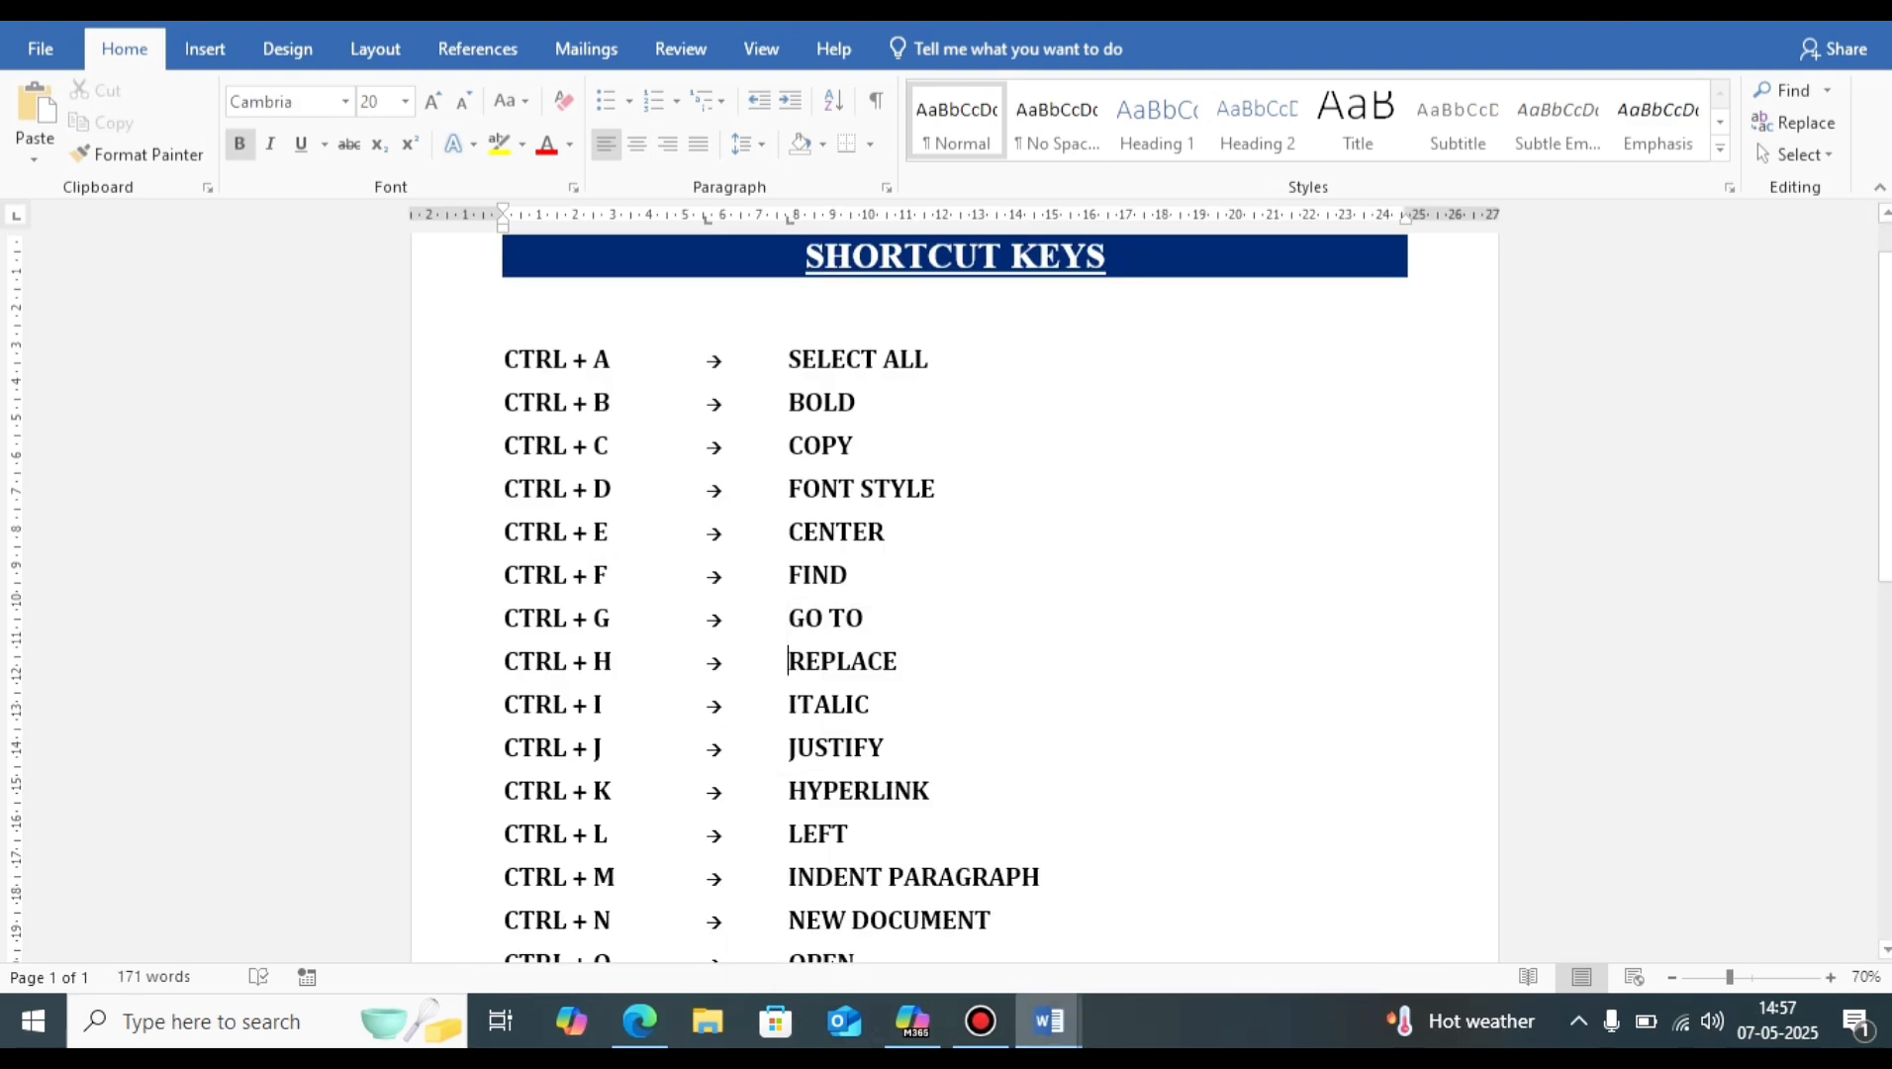
double_click(821, 661)
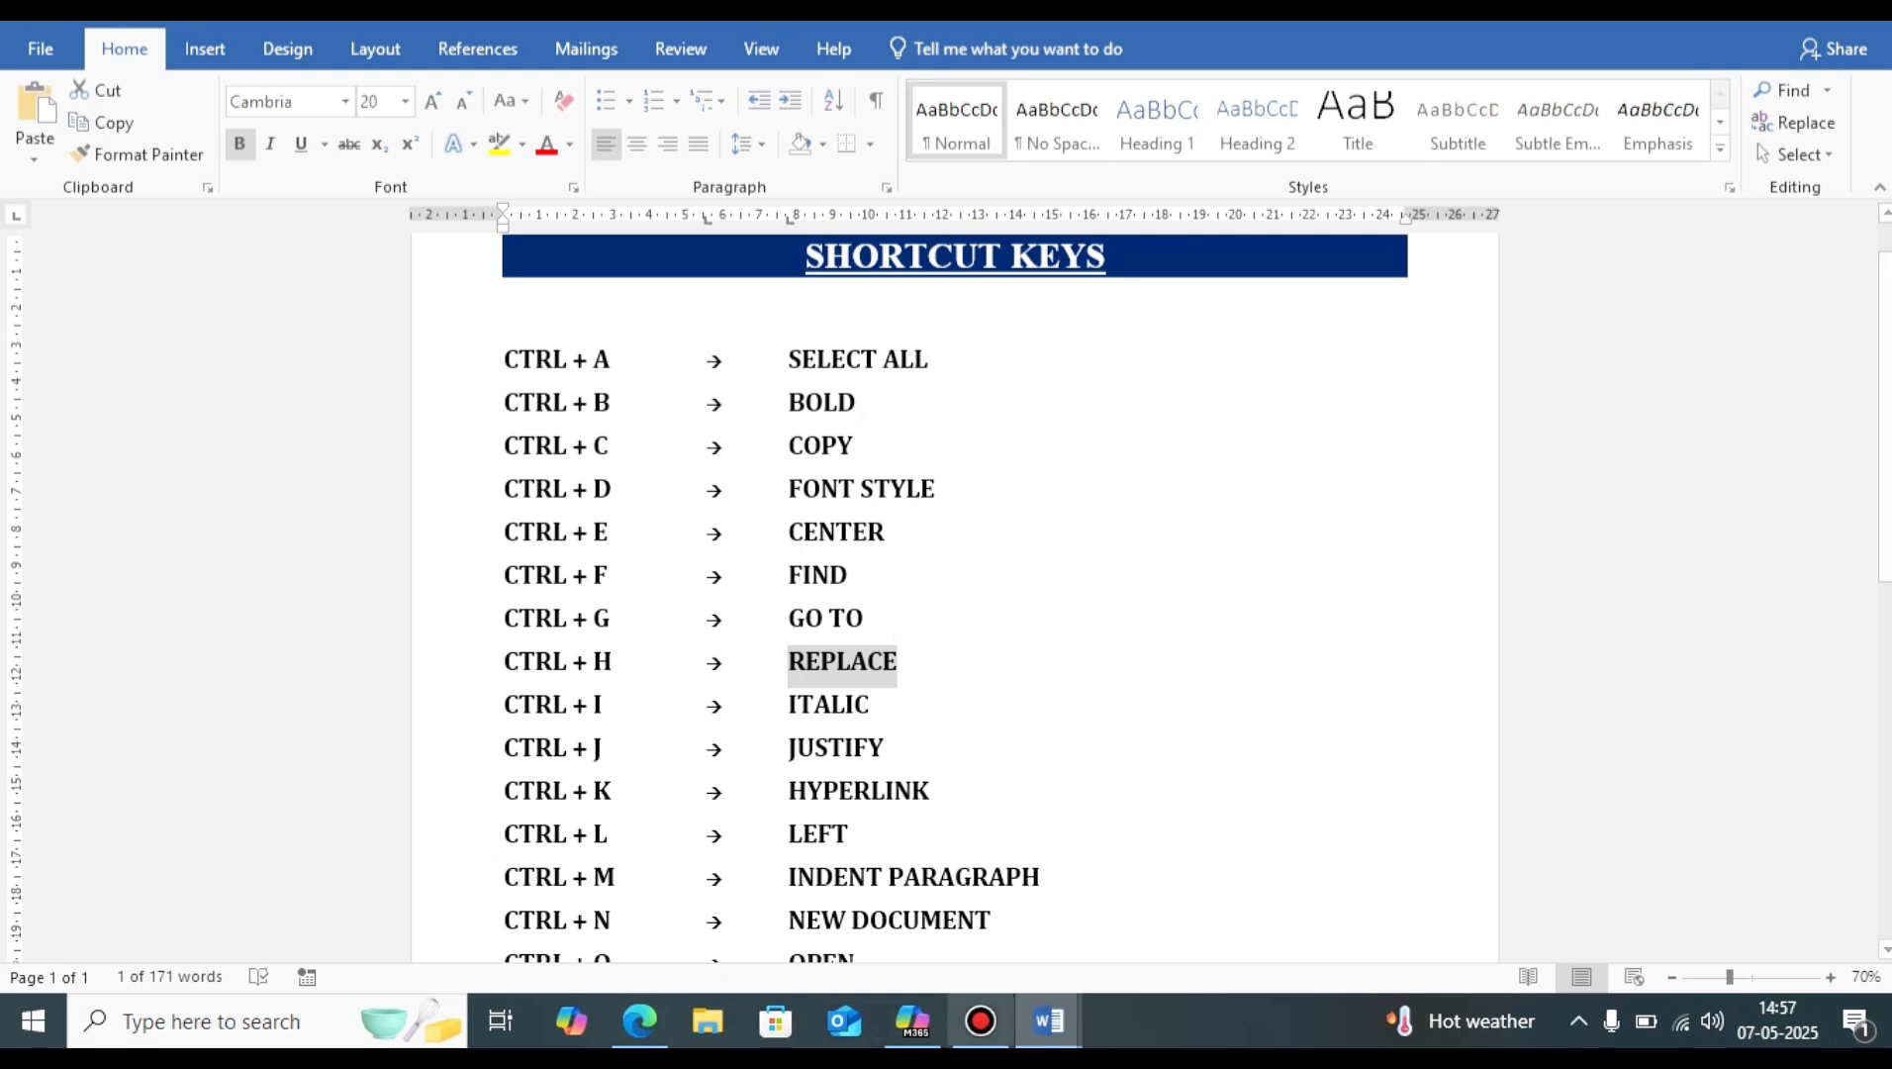
Step: In Document3, open the Replace options in Find and Replace and close the dialog without replacing anything
mouse_move(1049, 1020)
left_click(1197, 891)
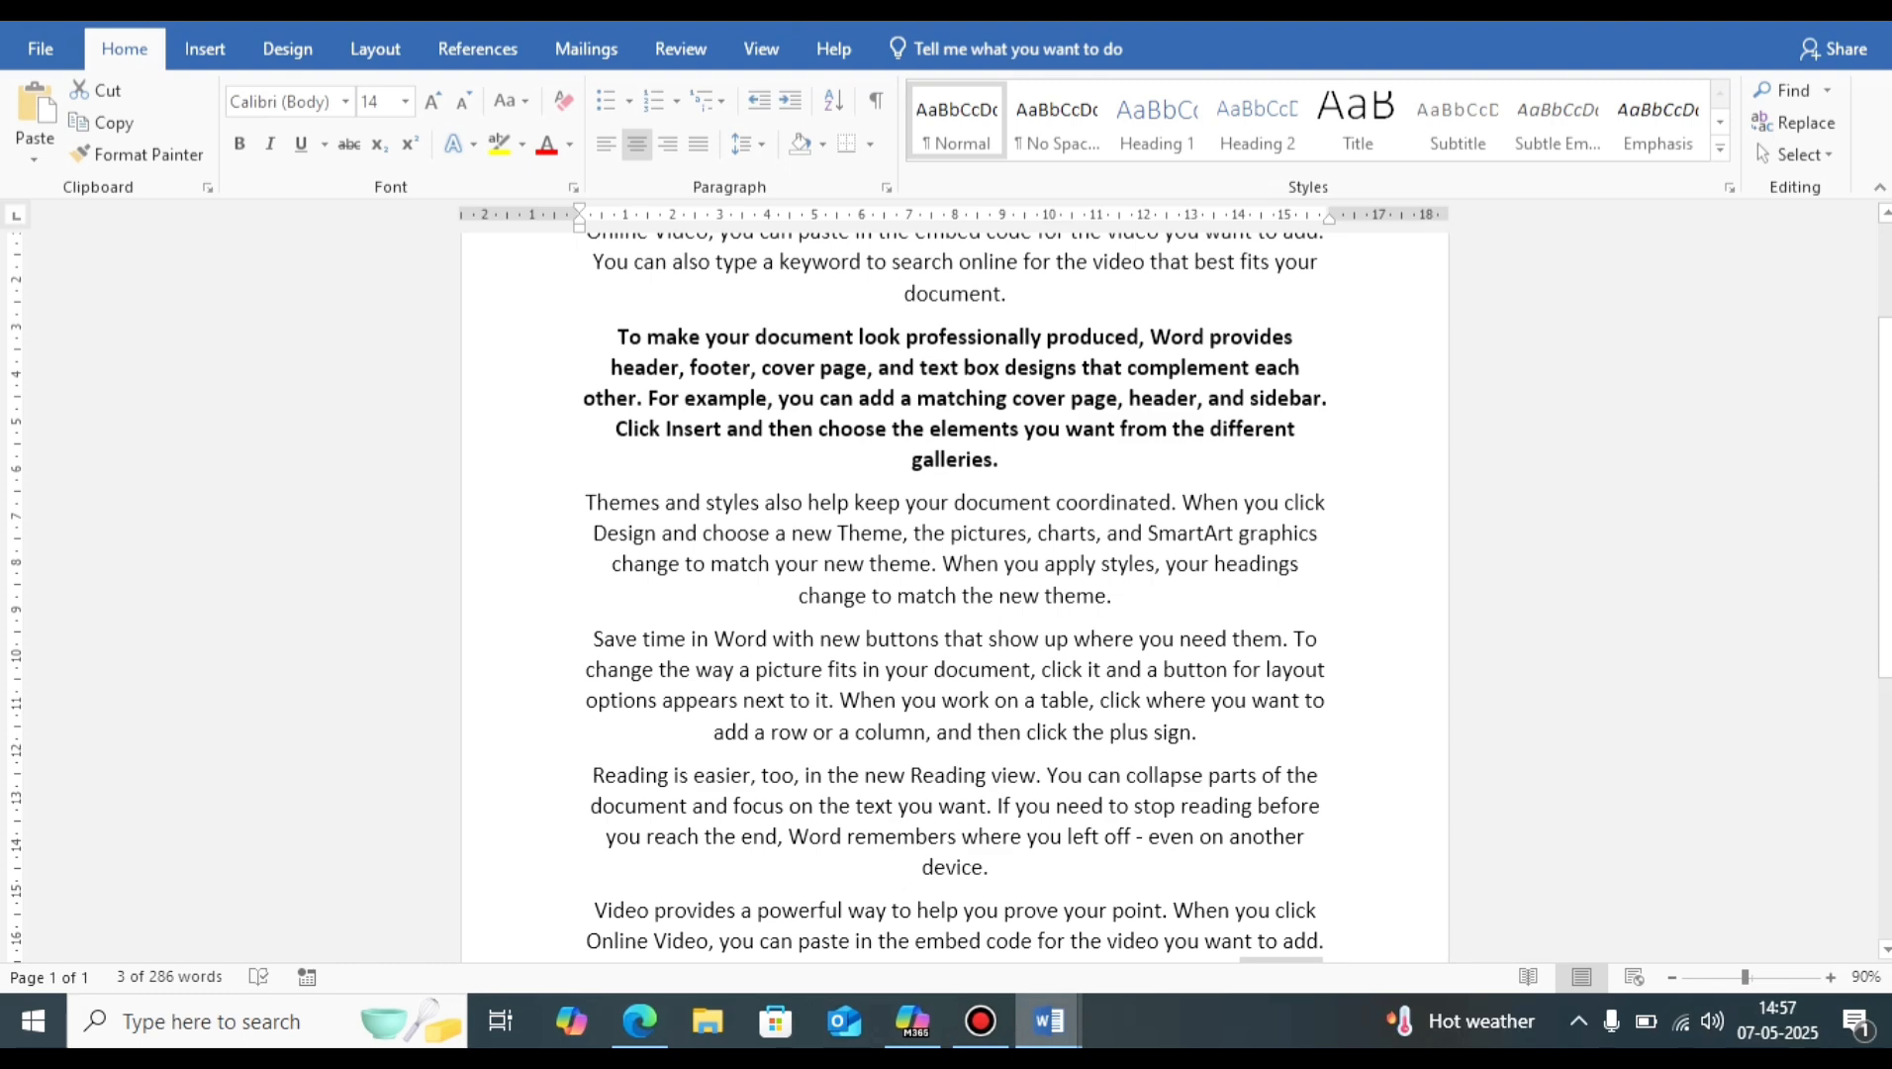
key("ctrl+h")
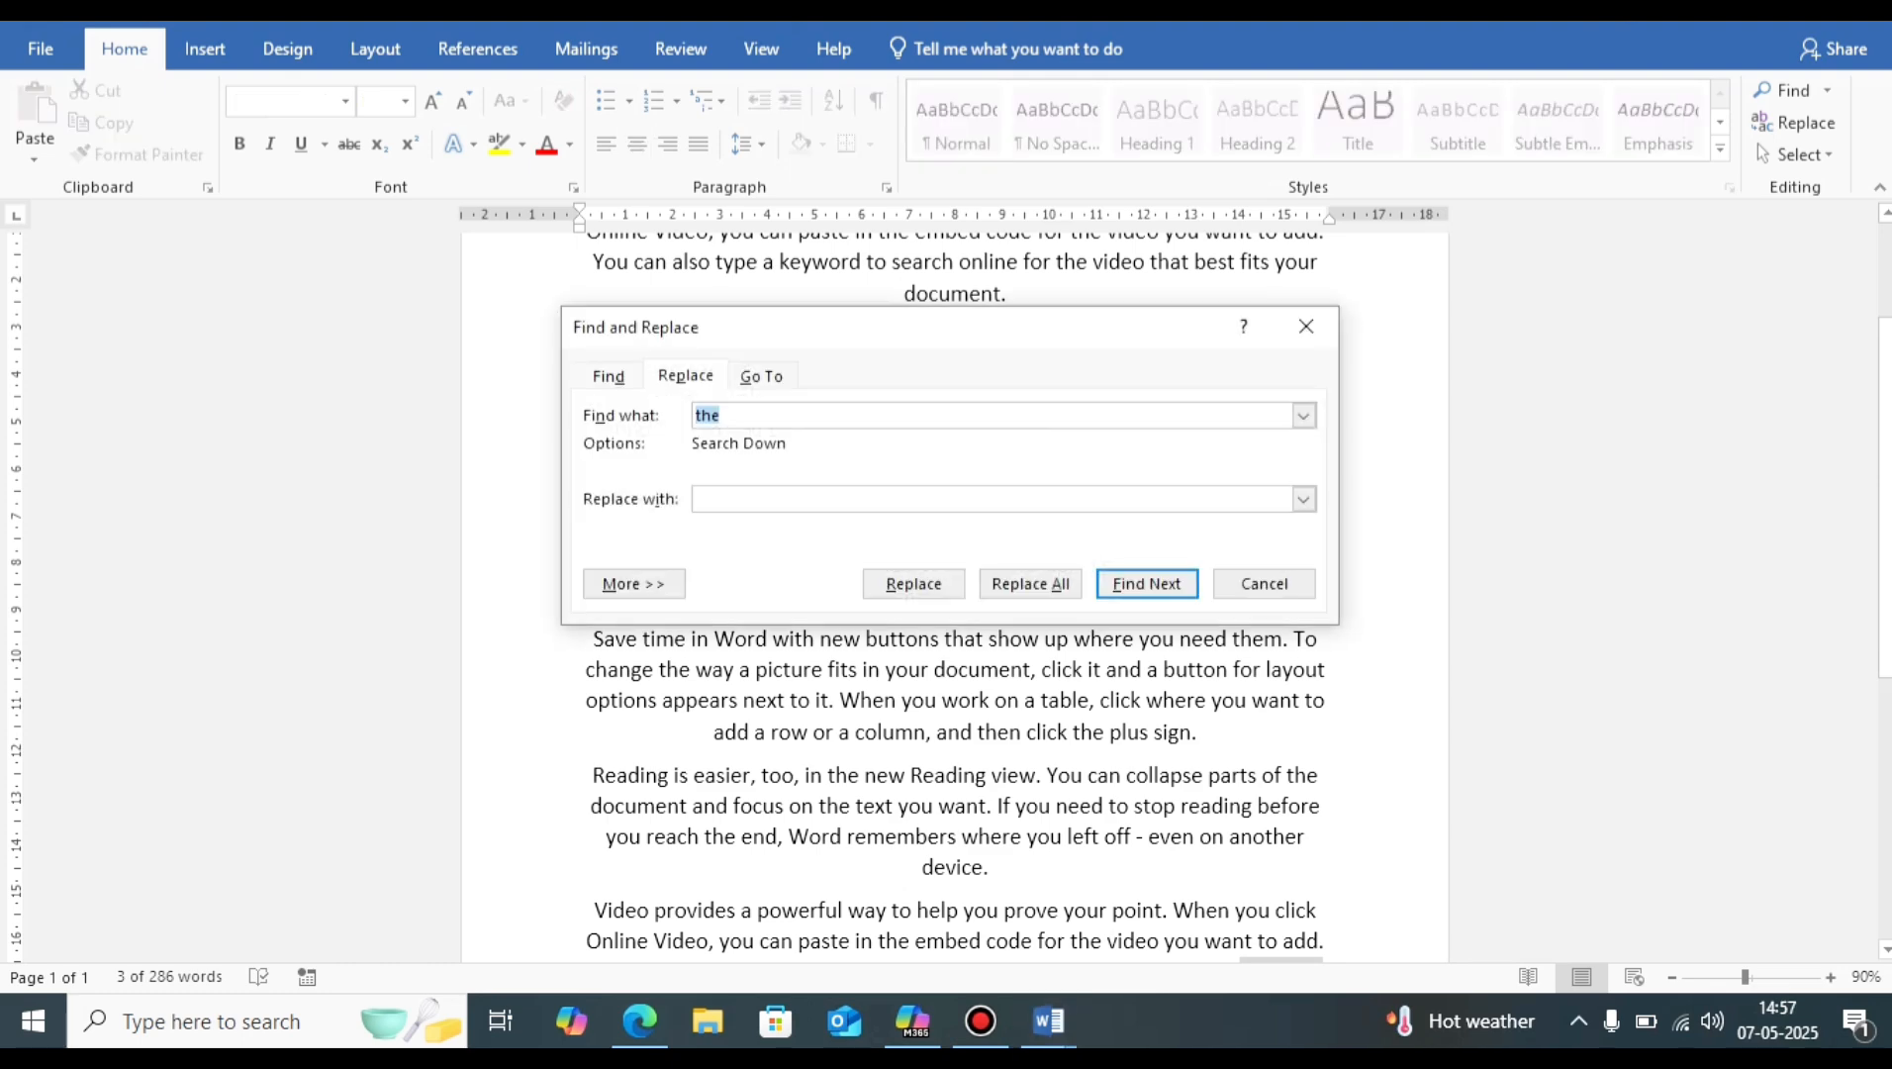
left_click(1307, 326)
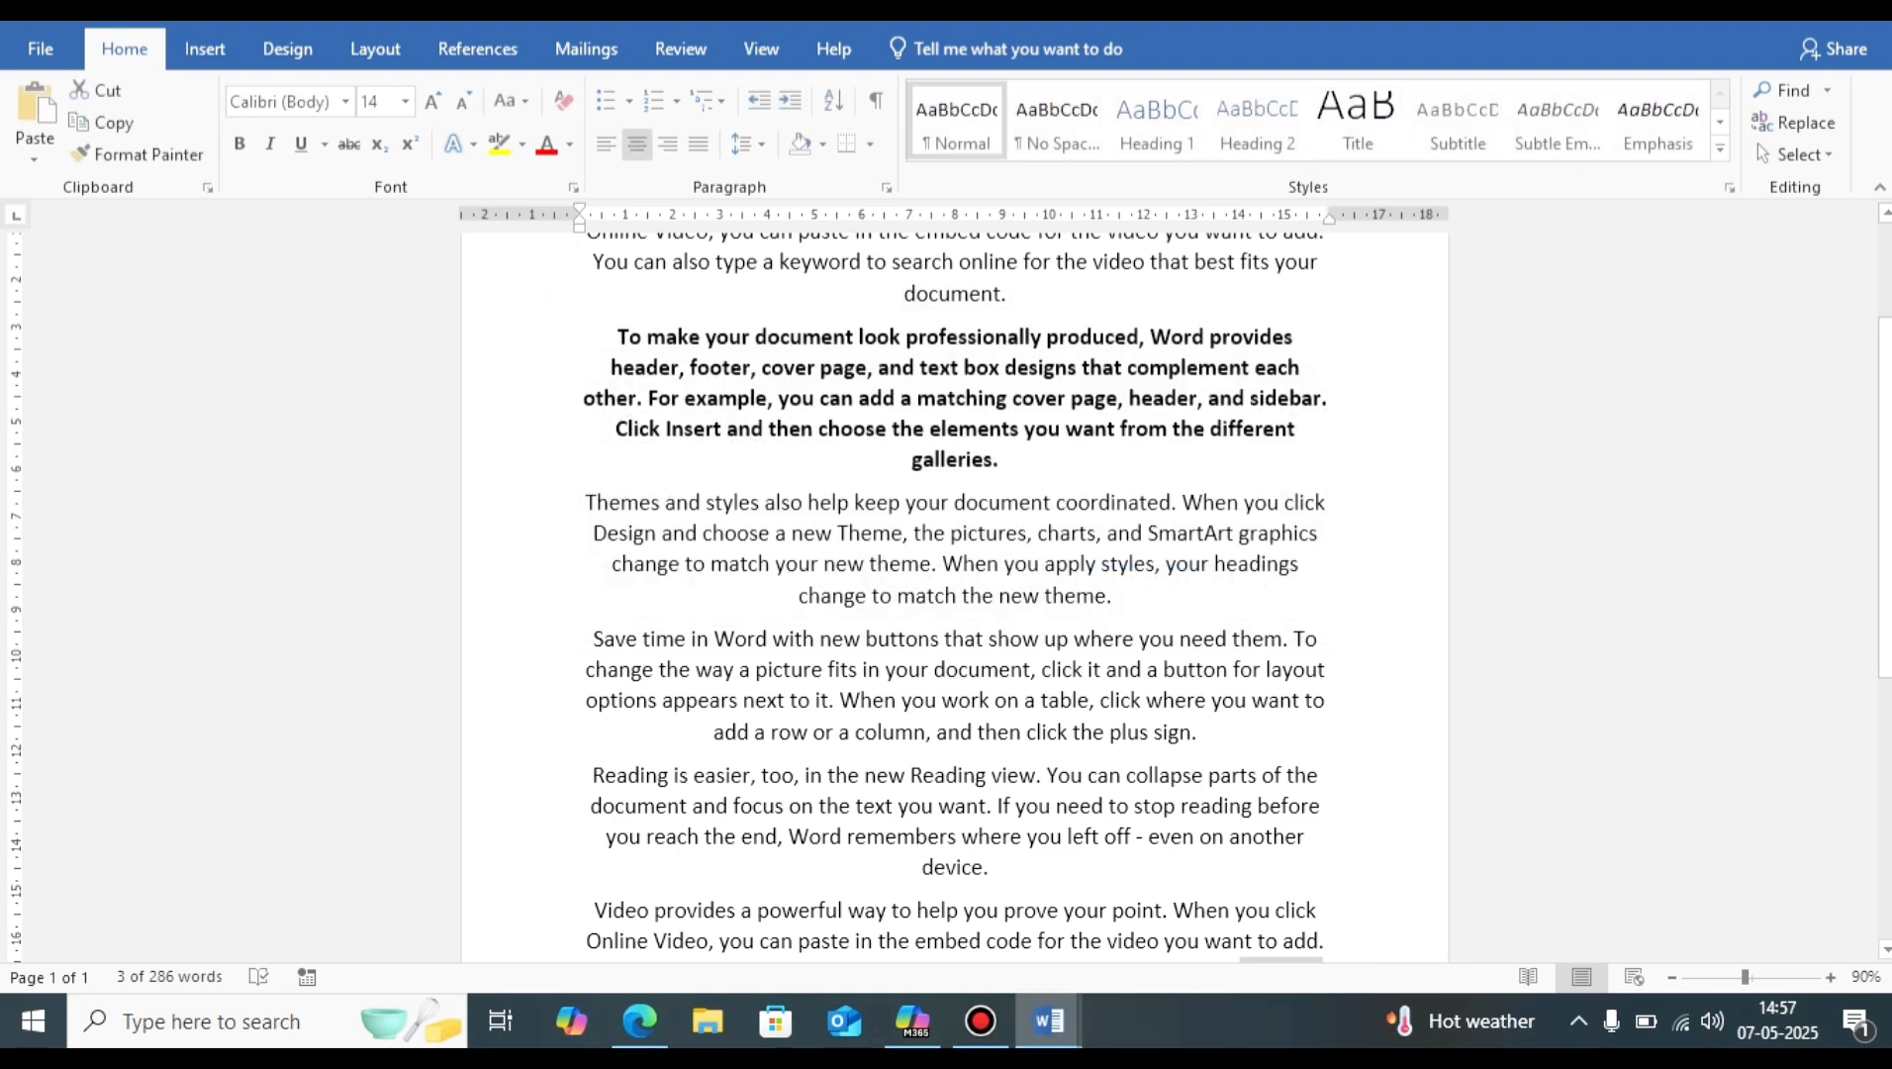
Step: Go back to the SHORTCUT KEYS document and select ITALIC beside CTRL + I to point it out
mouse_move(1049, 1020)
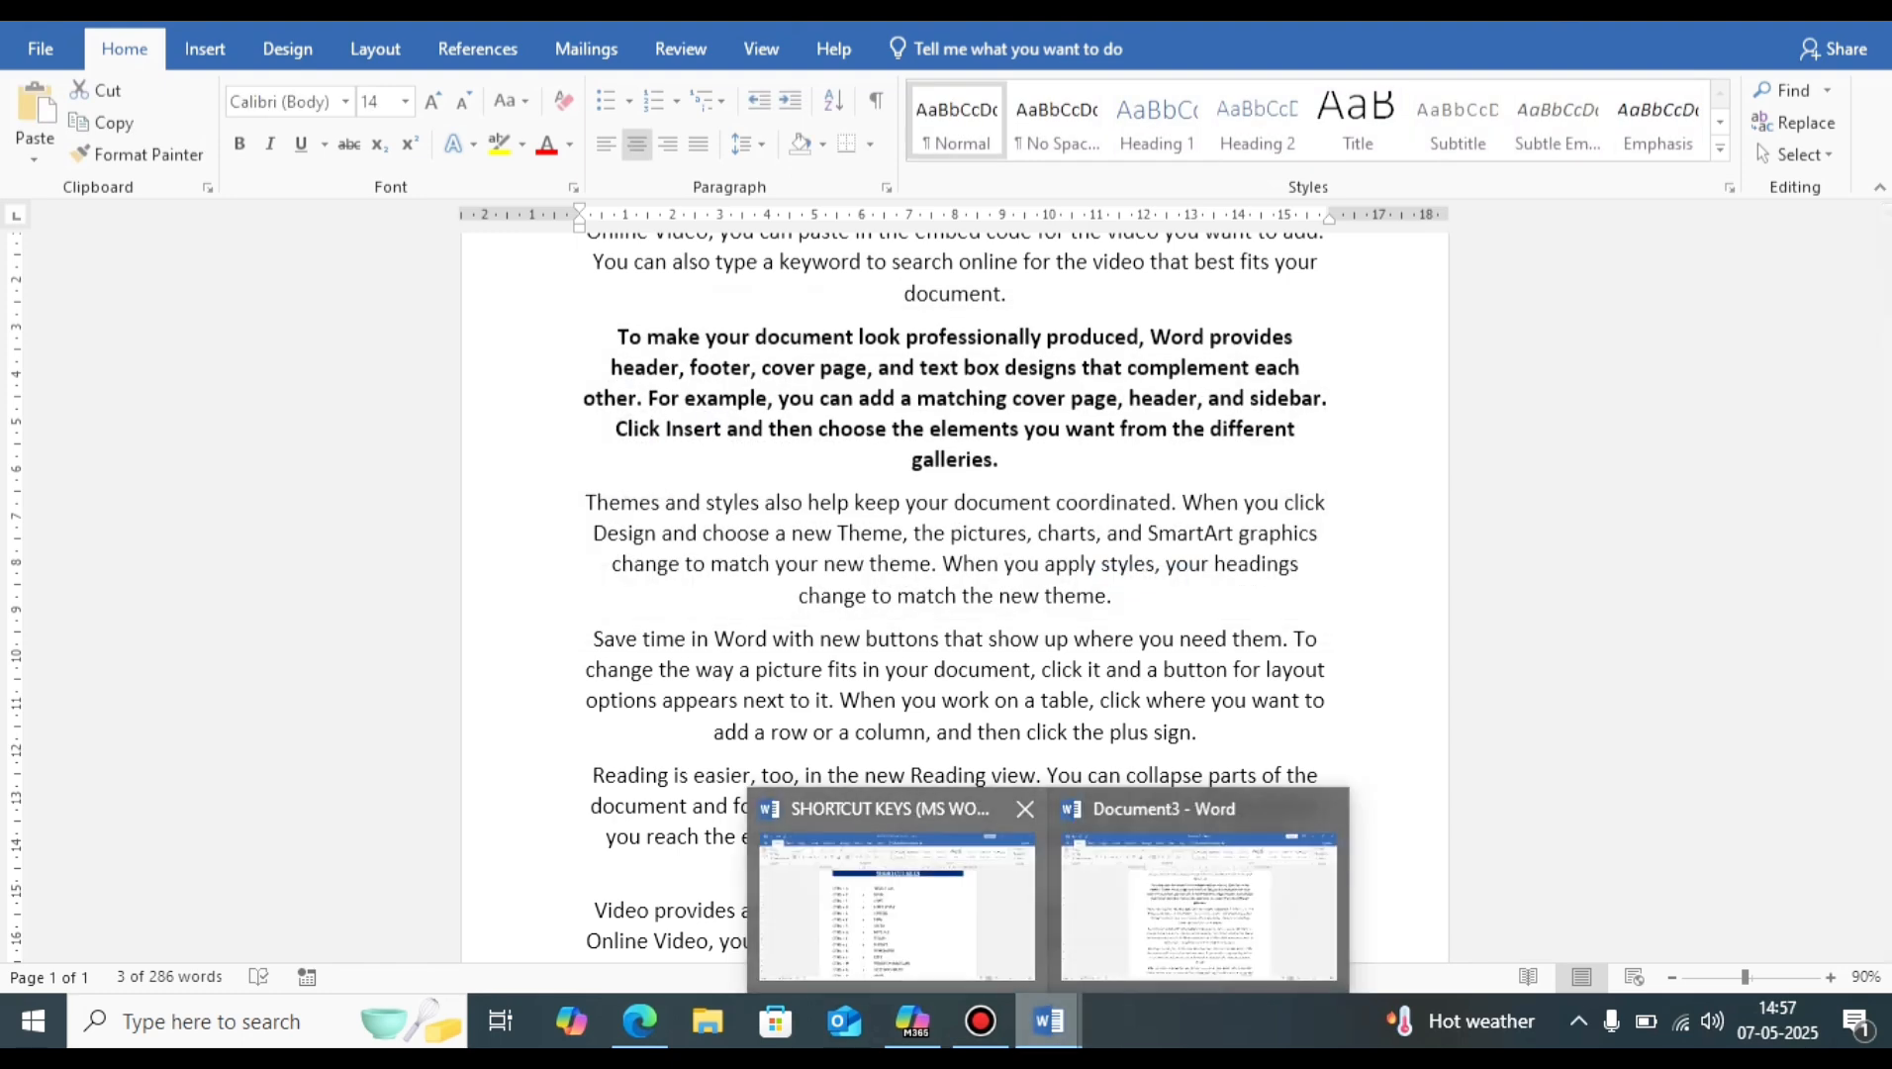
left_click(920, 905)
double_click(842, 661)
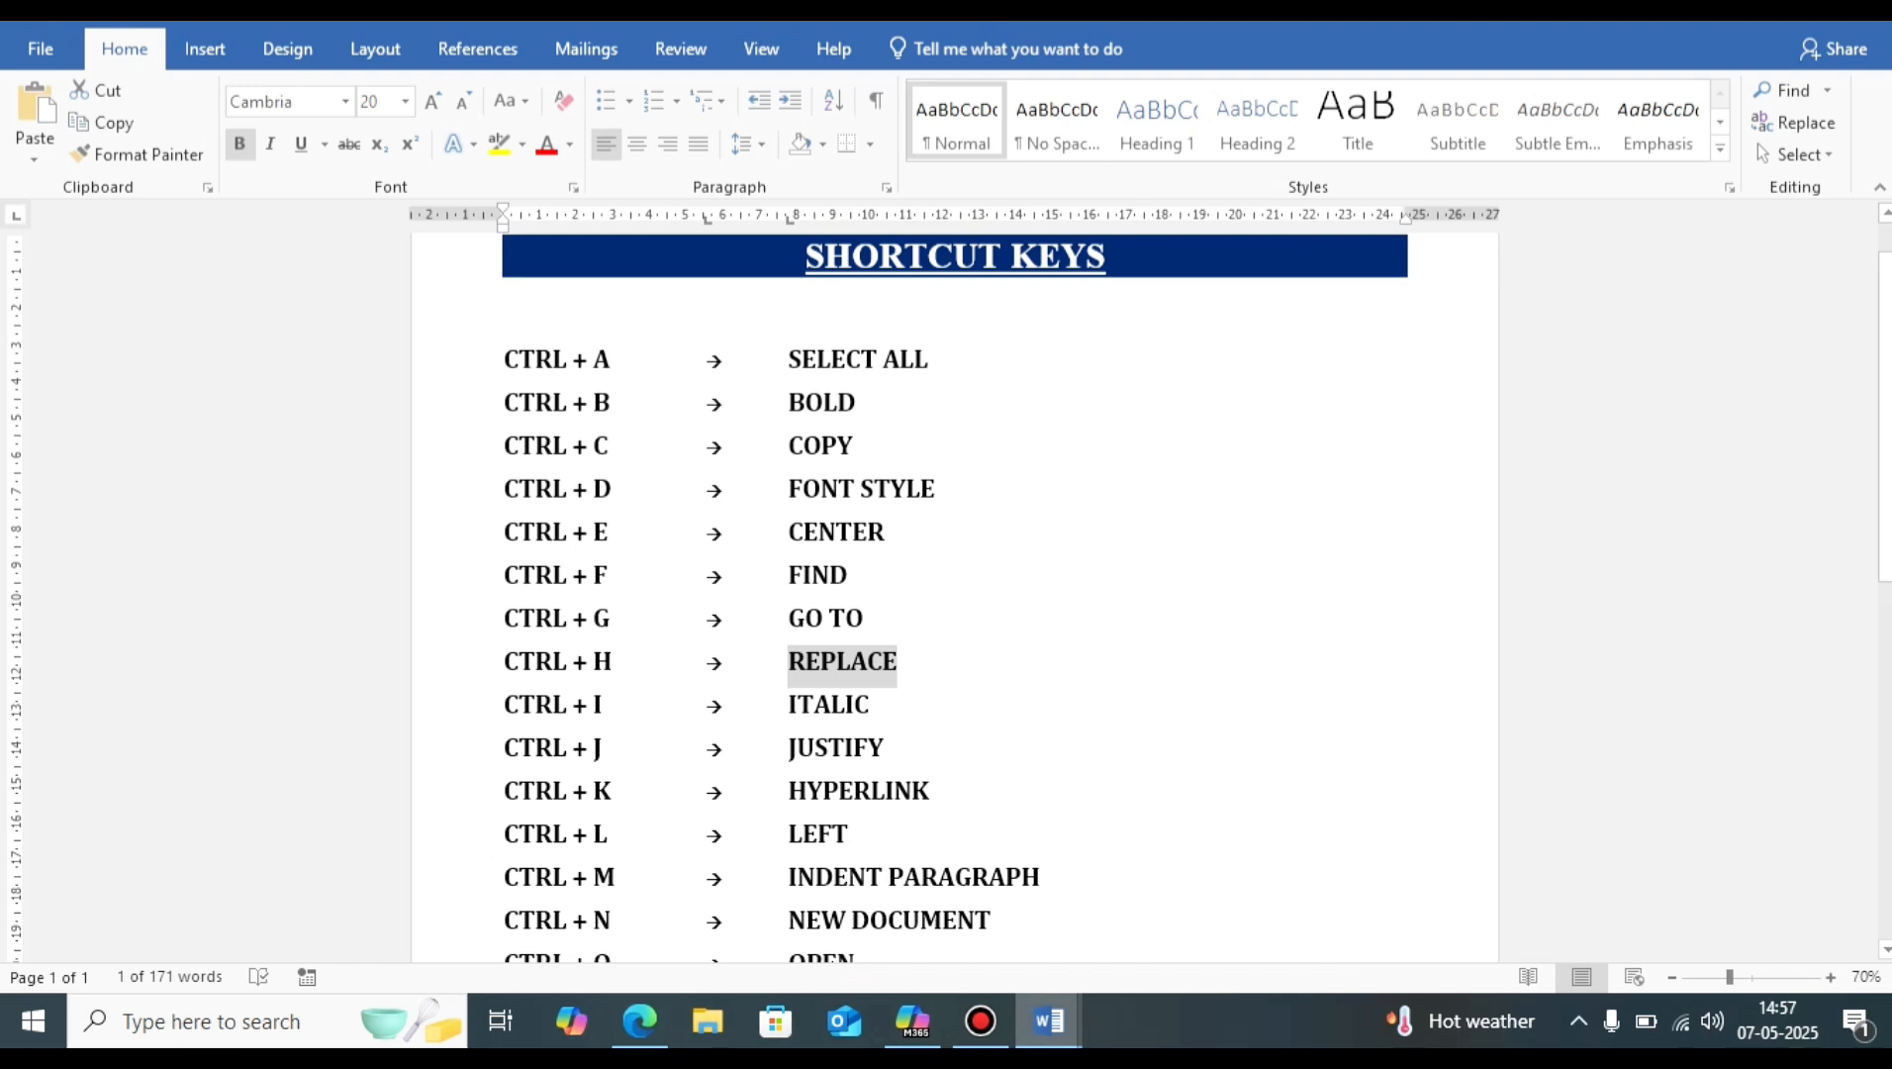
left_click_drag(789, 705, 883, 705)
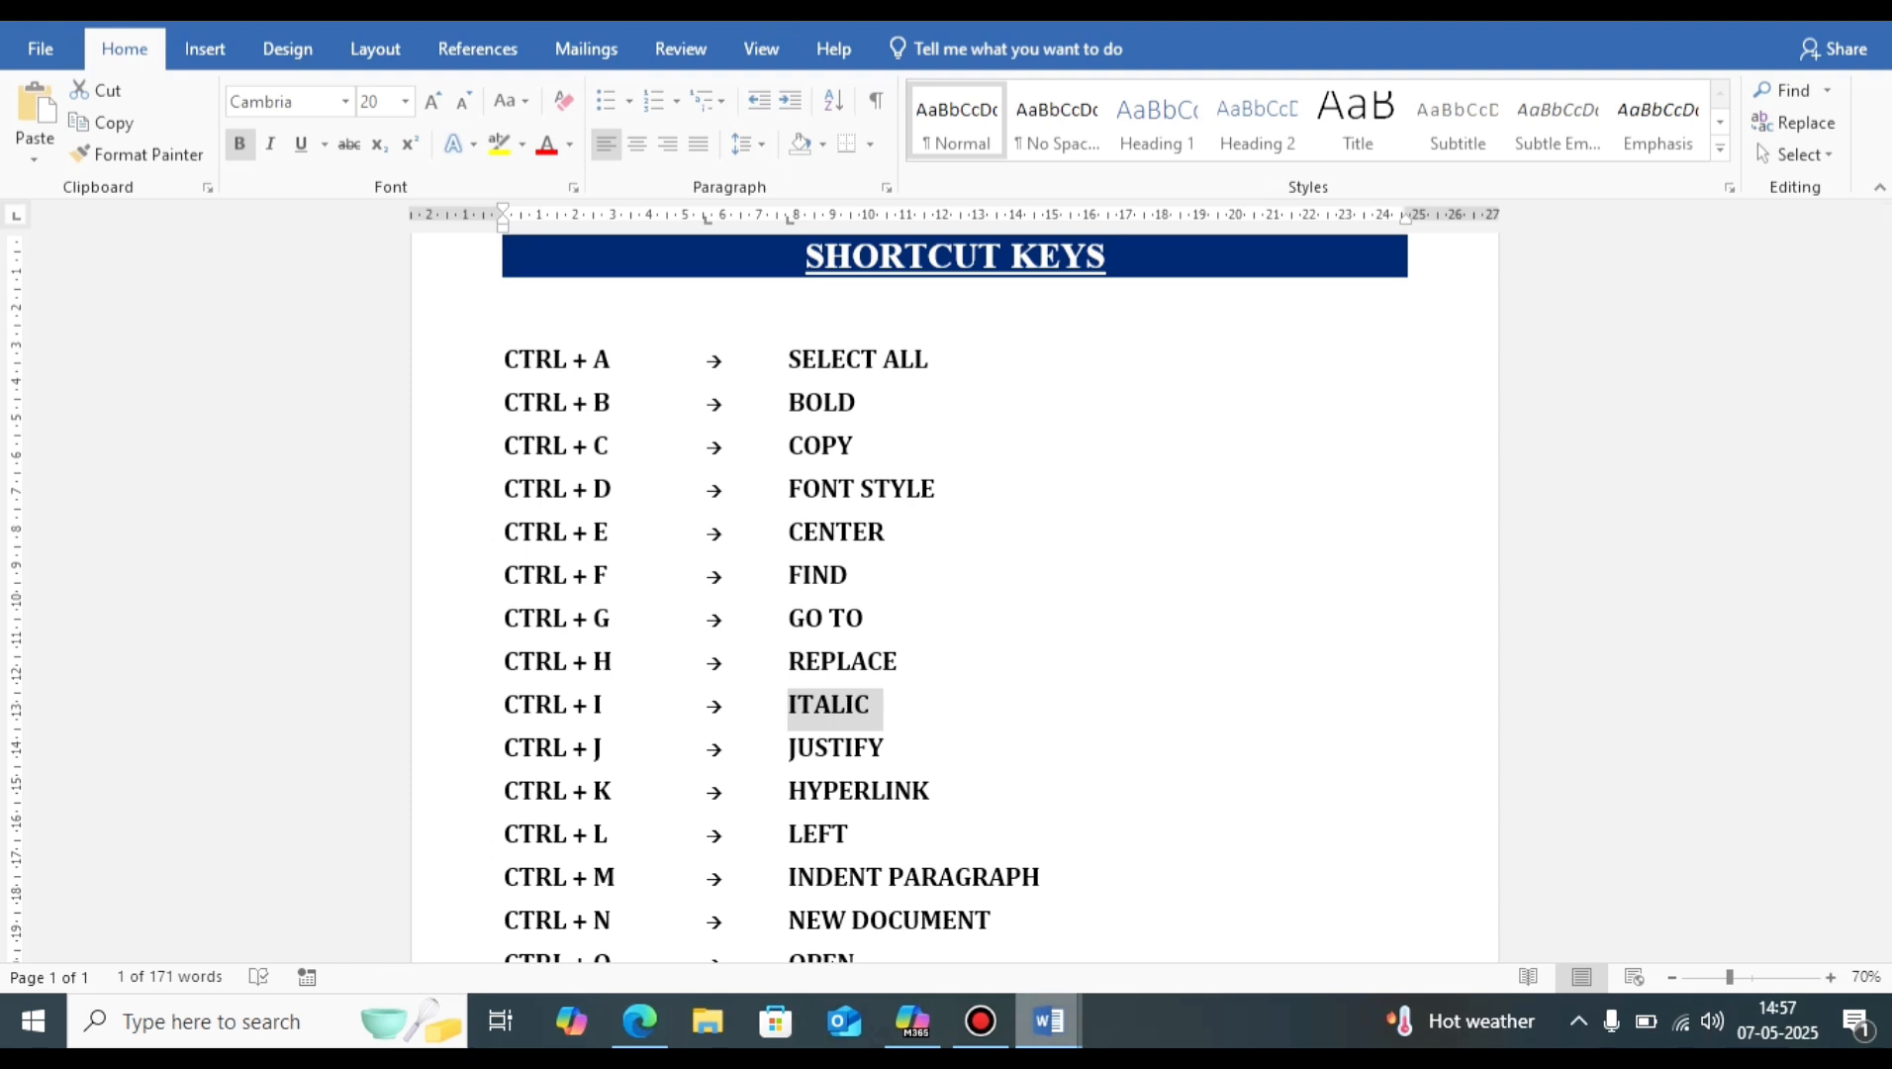
Step: In Document3, make the whole paragraph starting with "Themes and styles also help" italic
mouse_move(1049, 1021)
left_click(1199, 905)
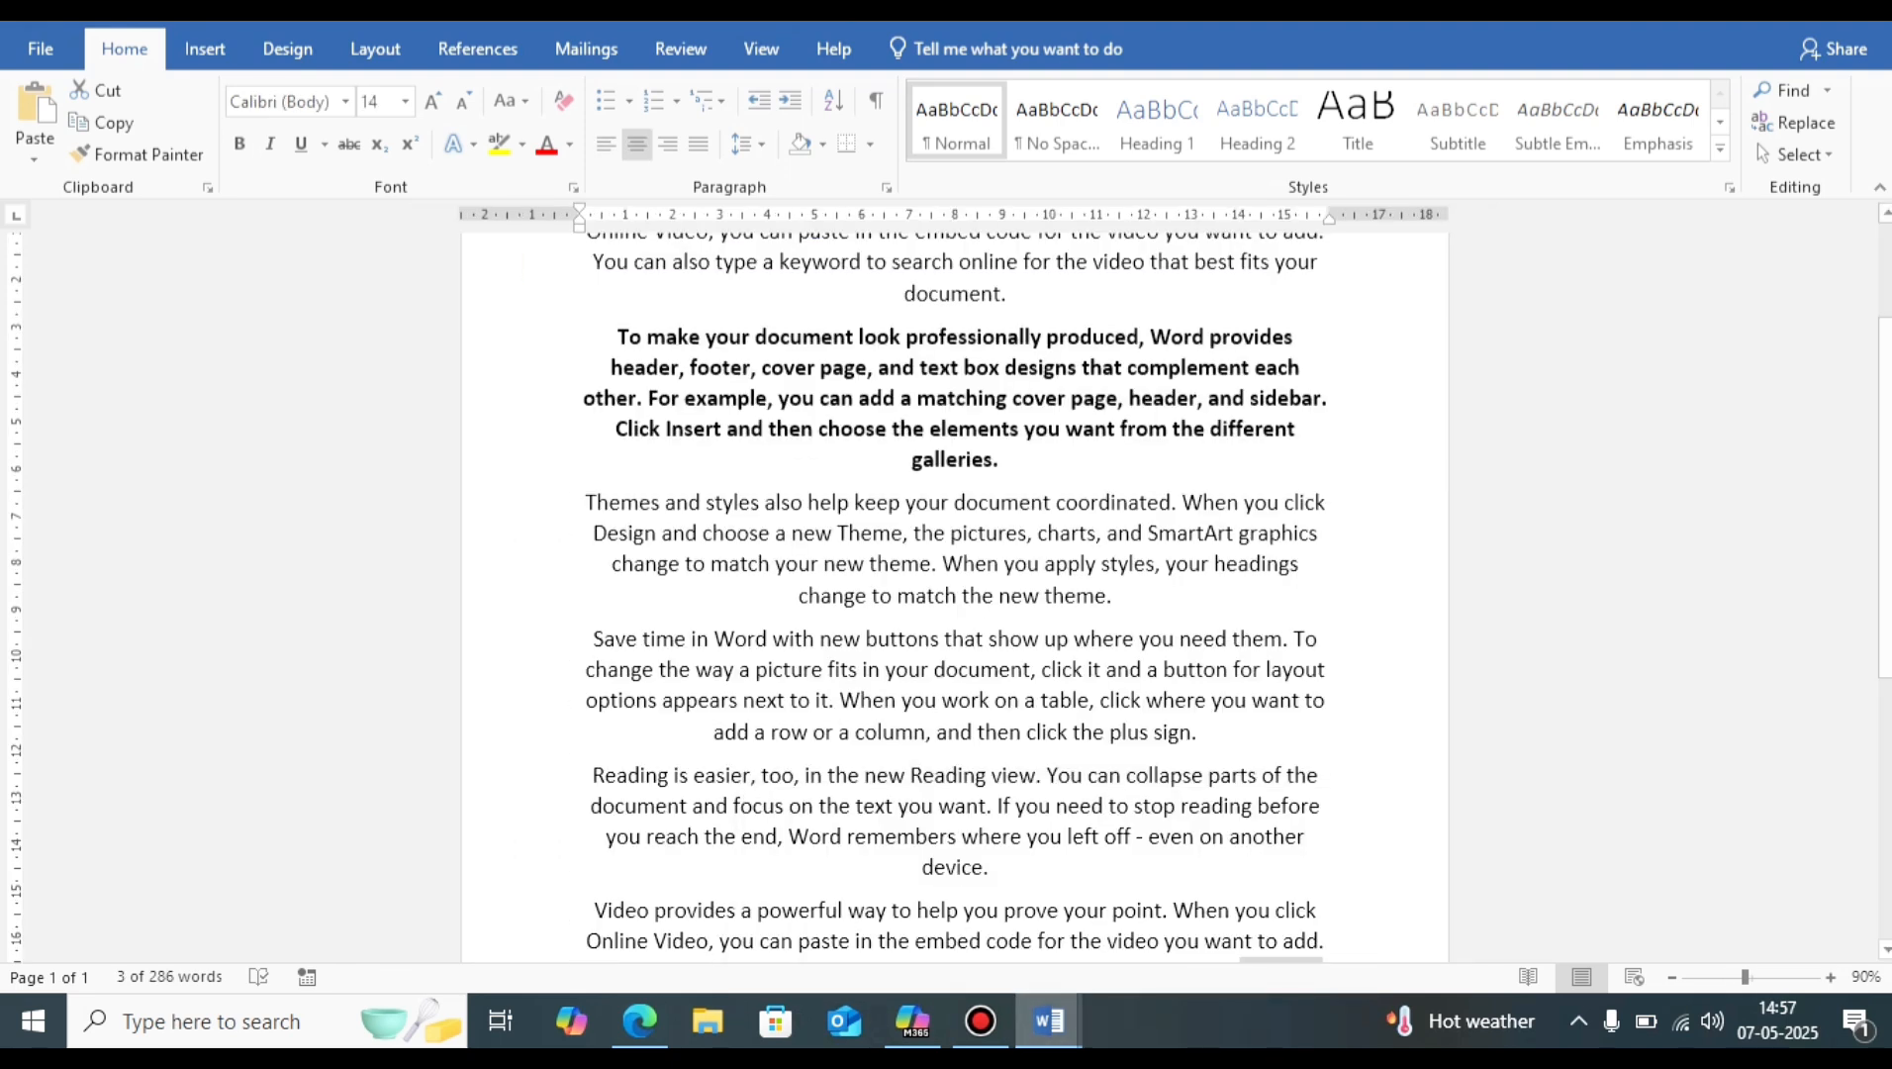
triple_click(920, 563)
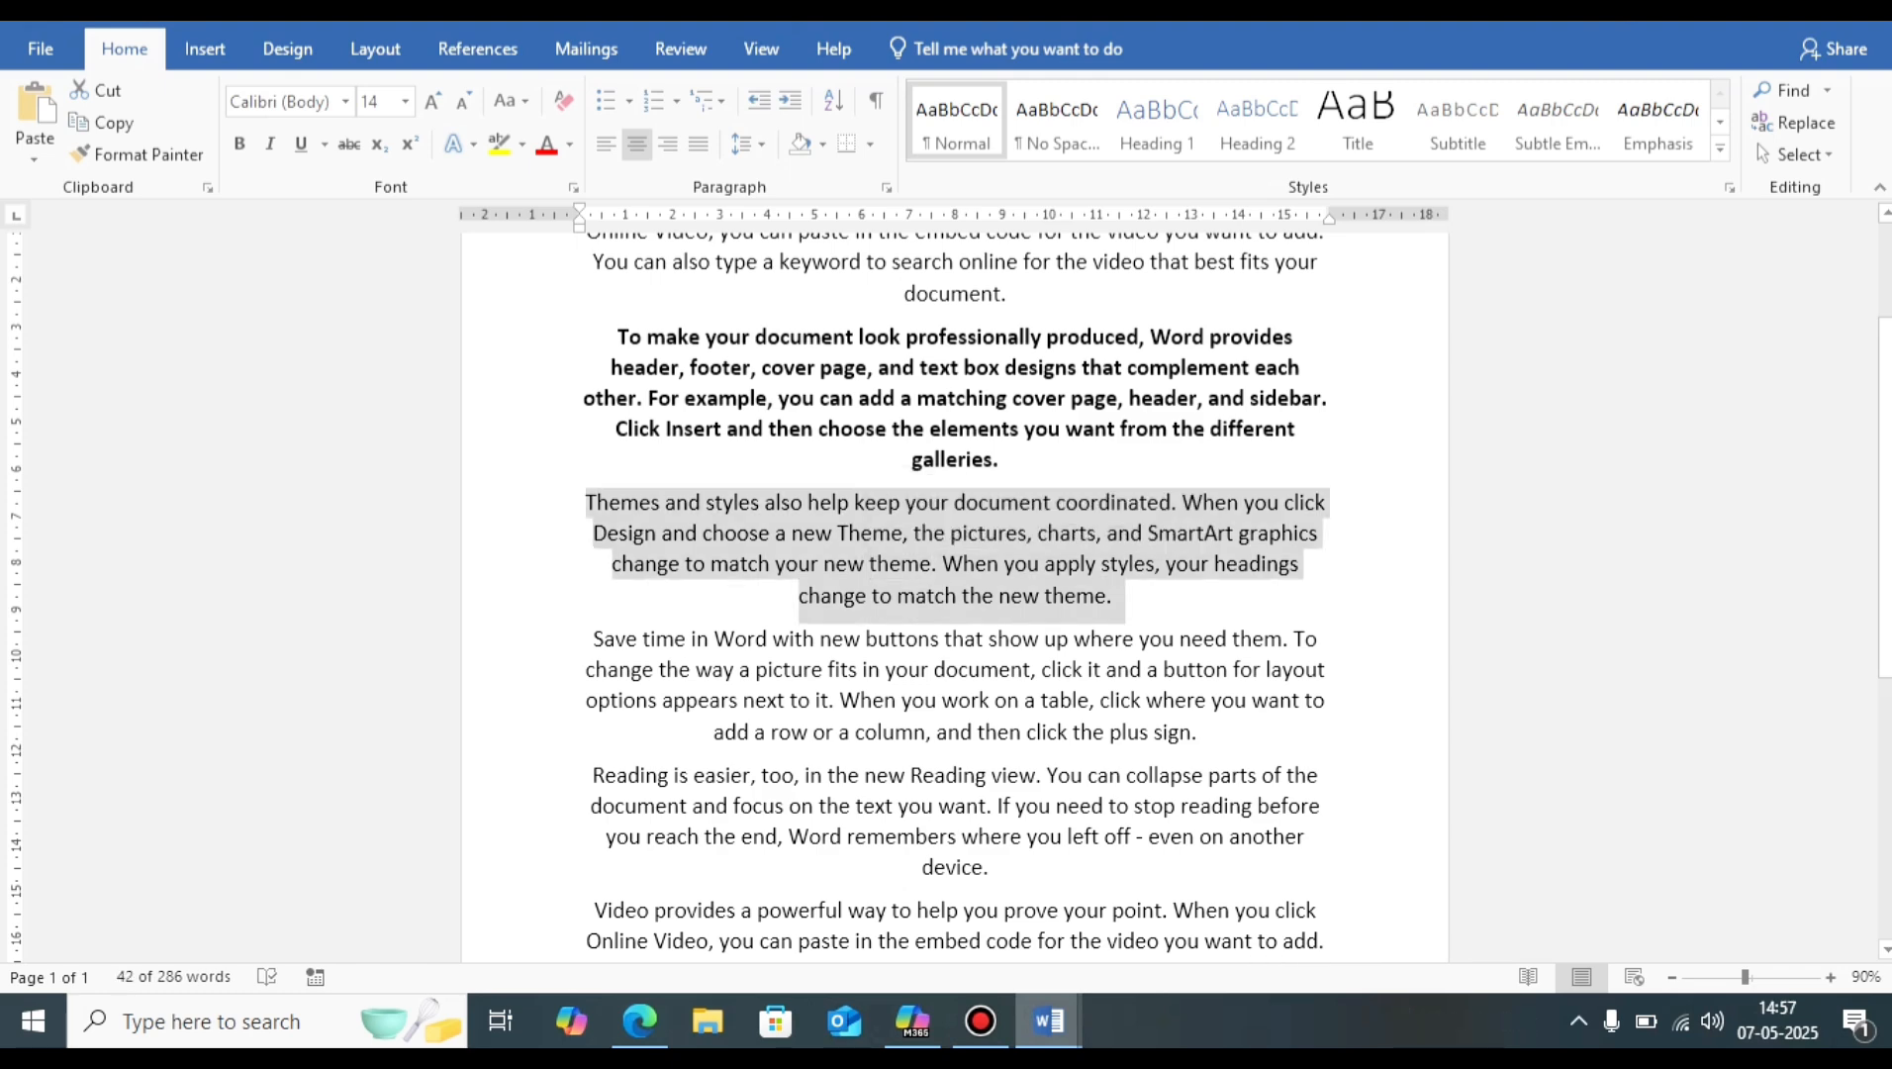
key("ctrl+i")
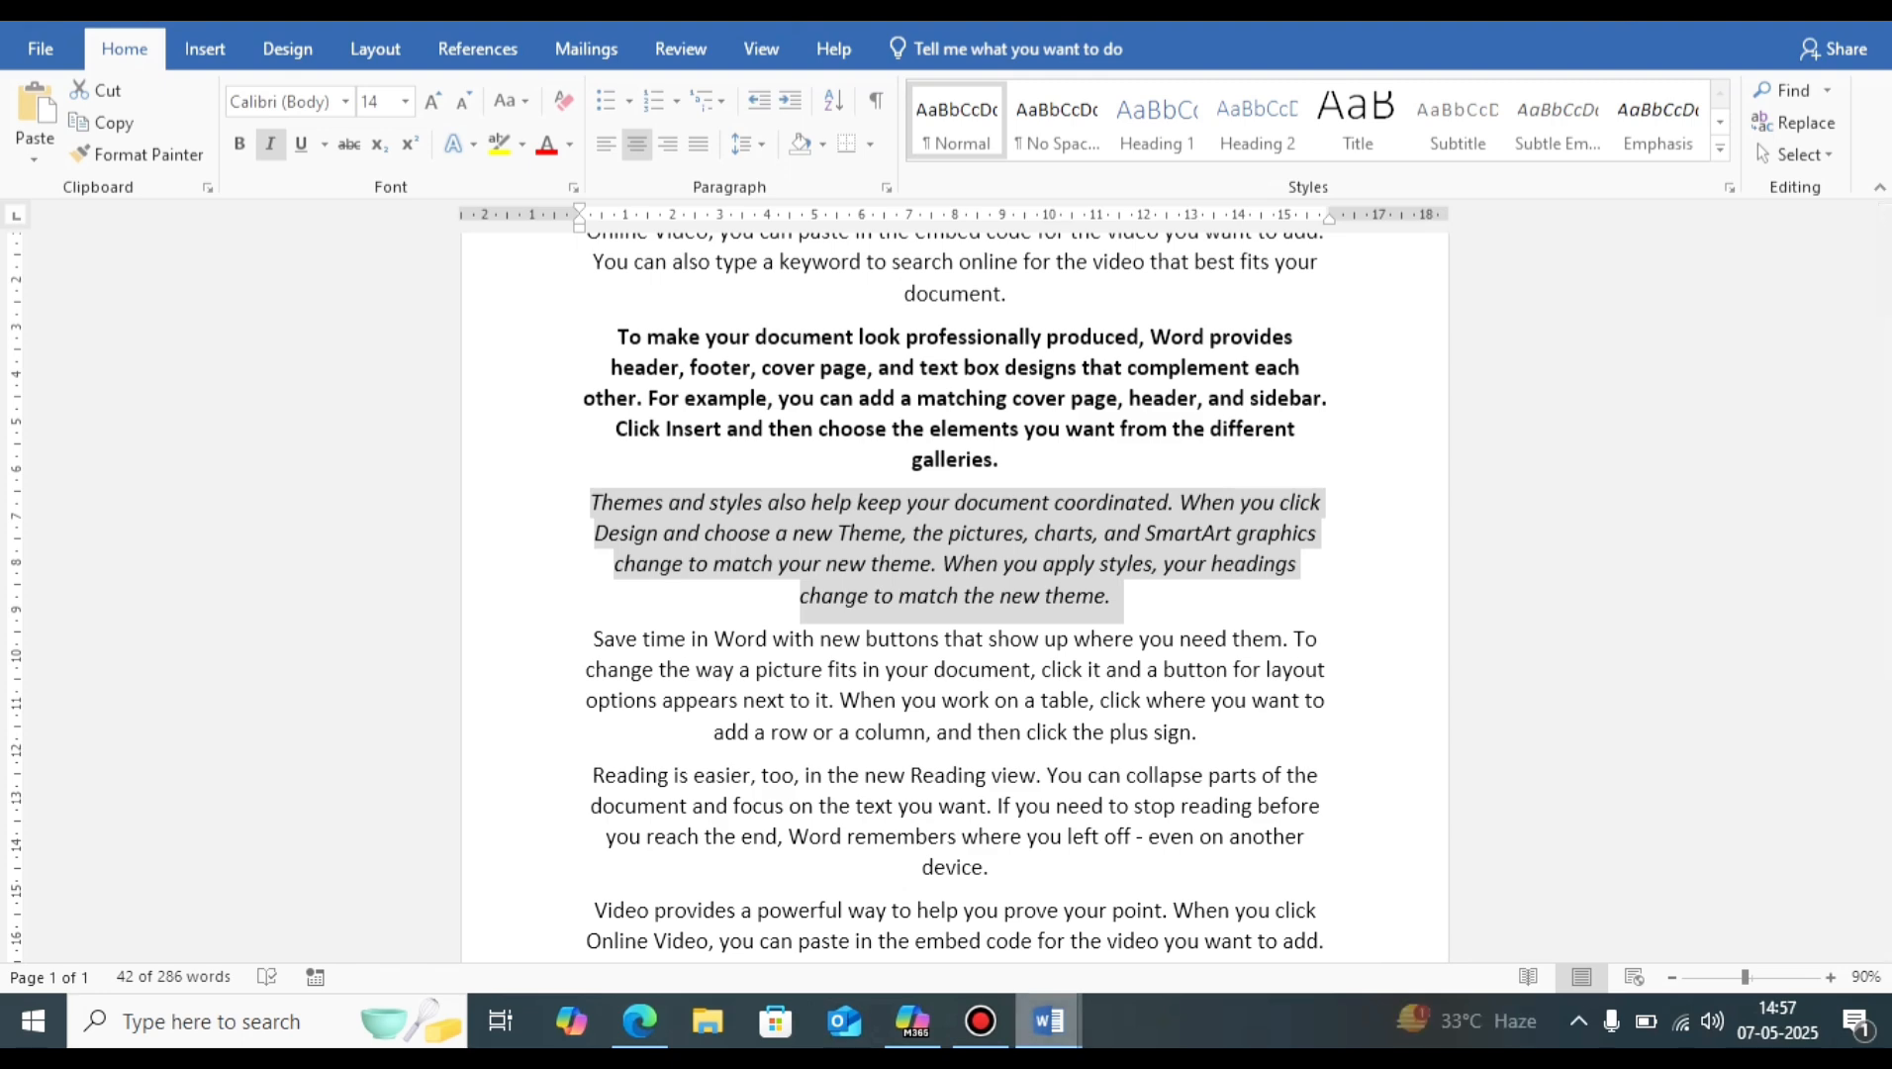
Step: Return to the SHORTCUT KEYS document and select JUSTIFY beside CTRL + J to point it out
mouse_move(1049, 1020)
left_click(895, 895)
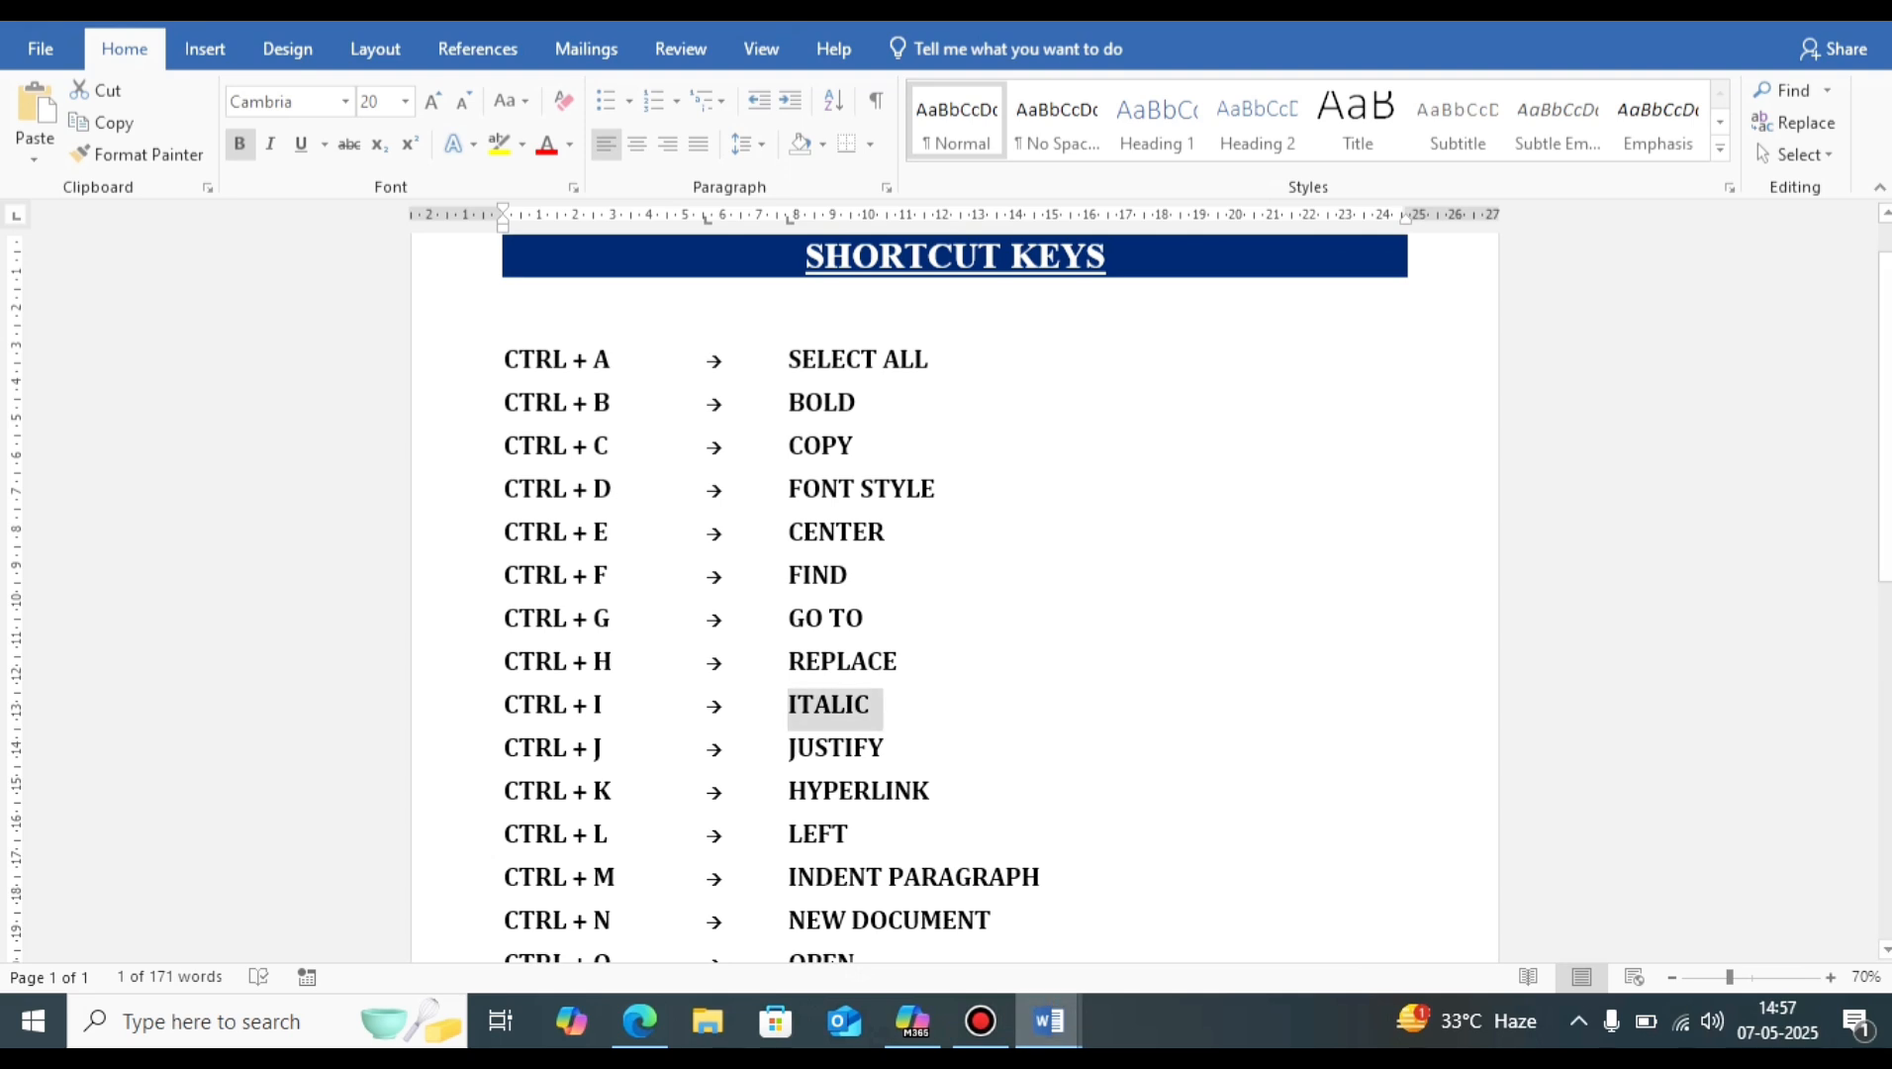
left_click_drag(789, 747, 898, 747)
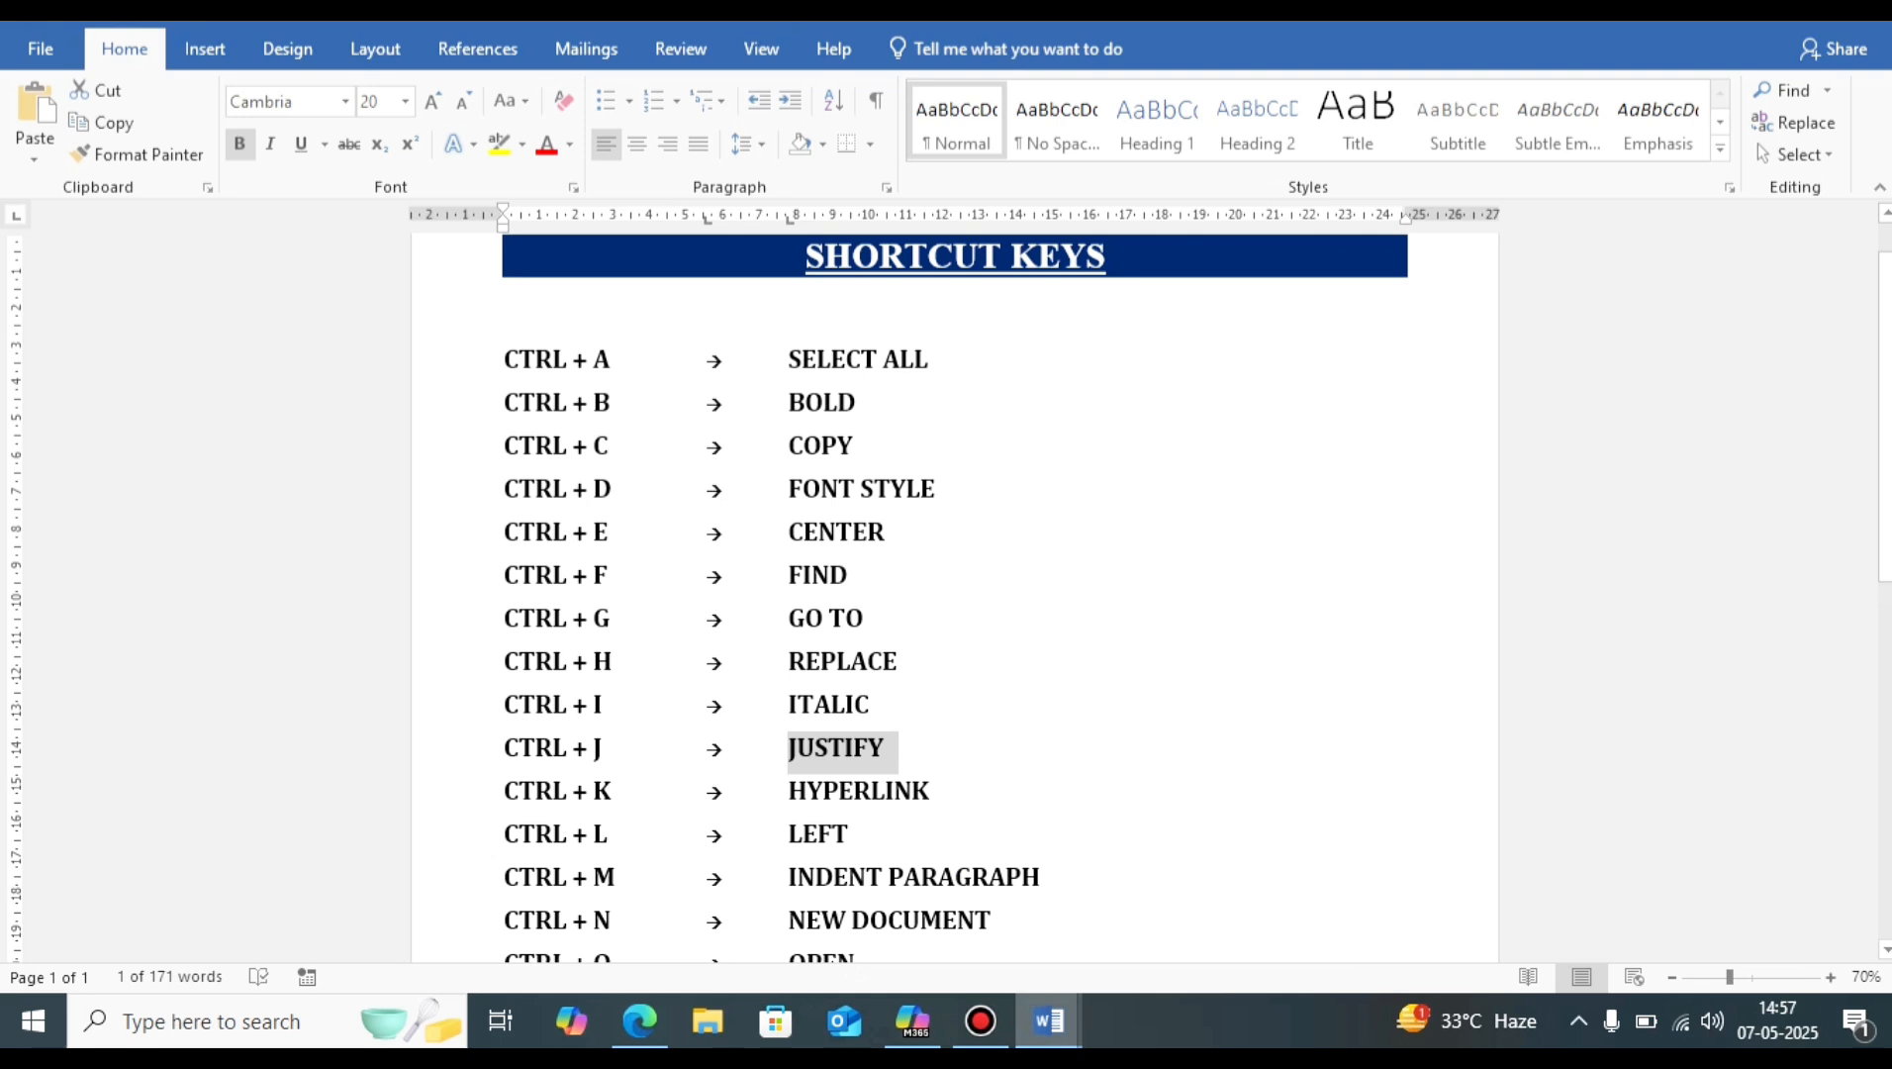
Step: In Document3, justify all of the document's text and clear the selection
mouse_move(1049, 1020)
left_click(1199, 911)
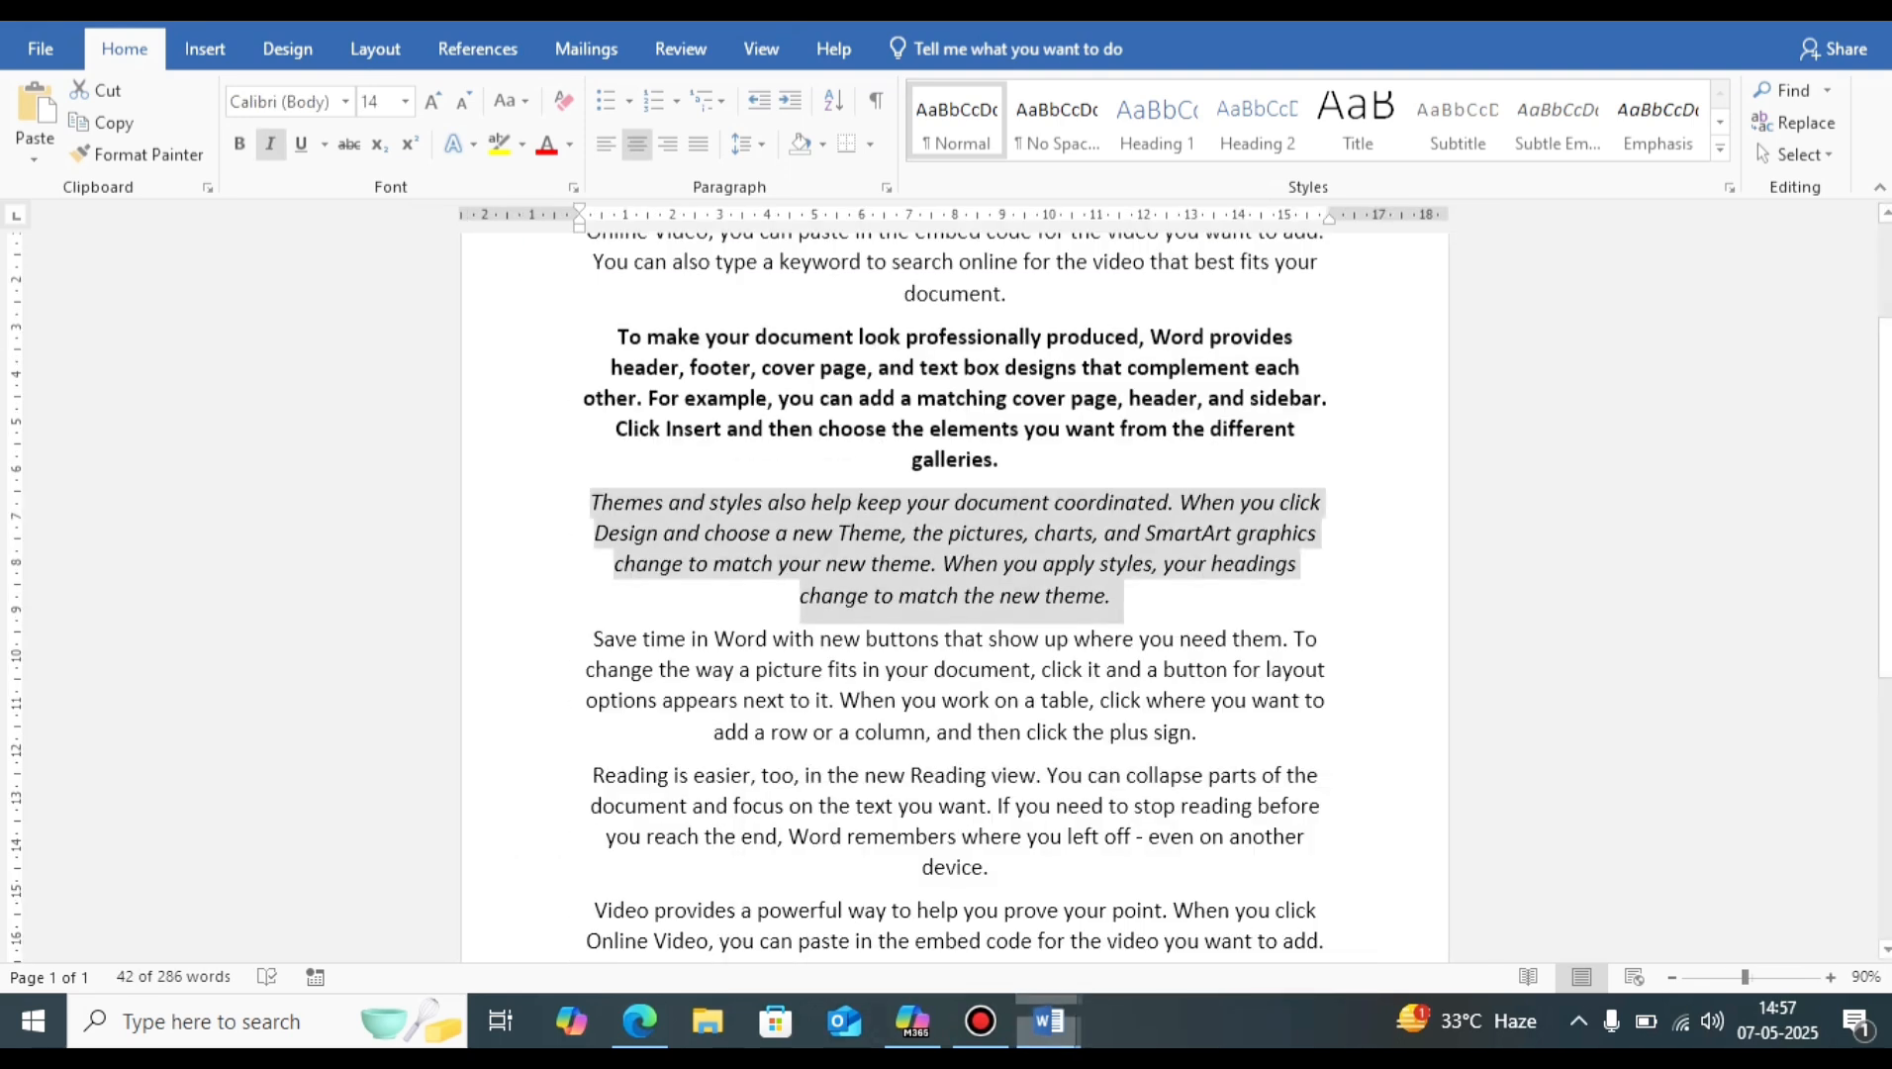
scroll(950, 593, "up", 3)
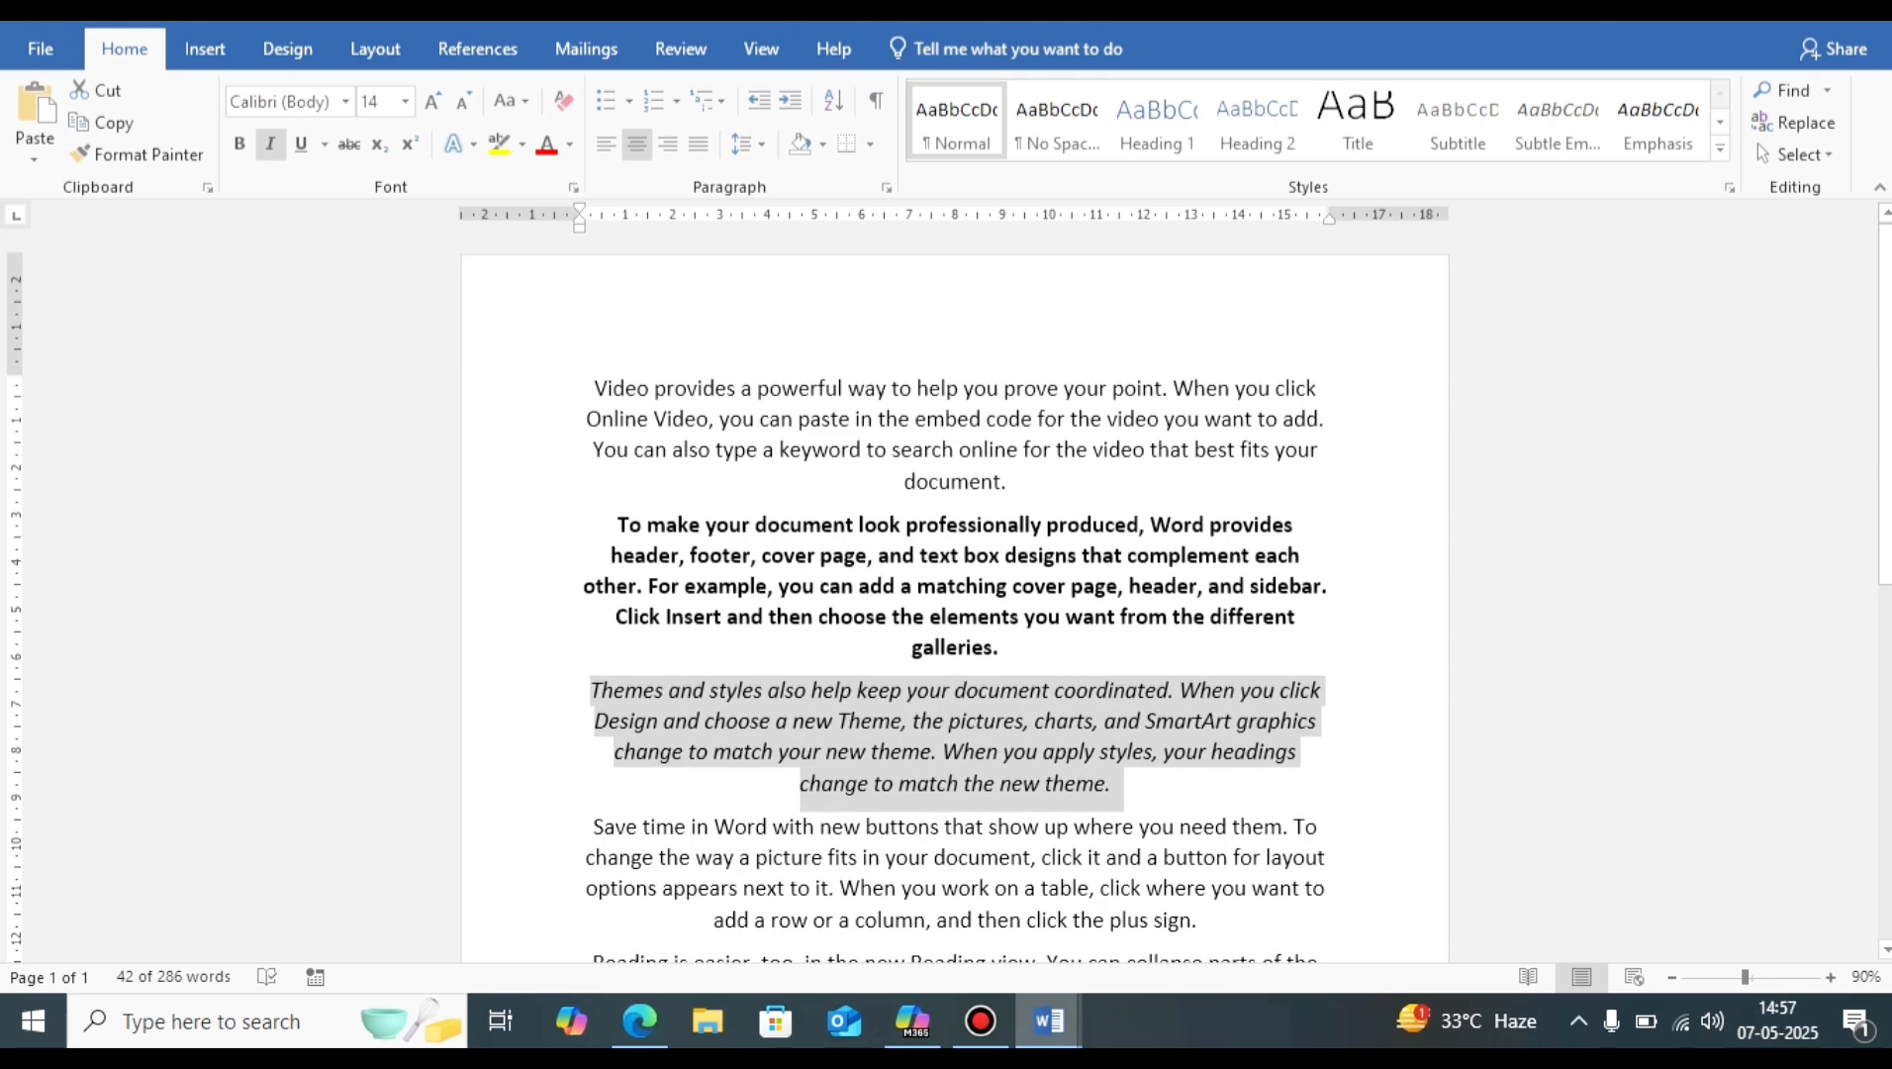
left_click(1108, 595)
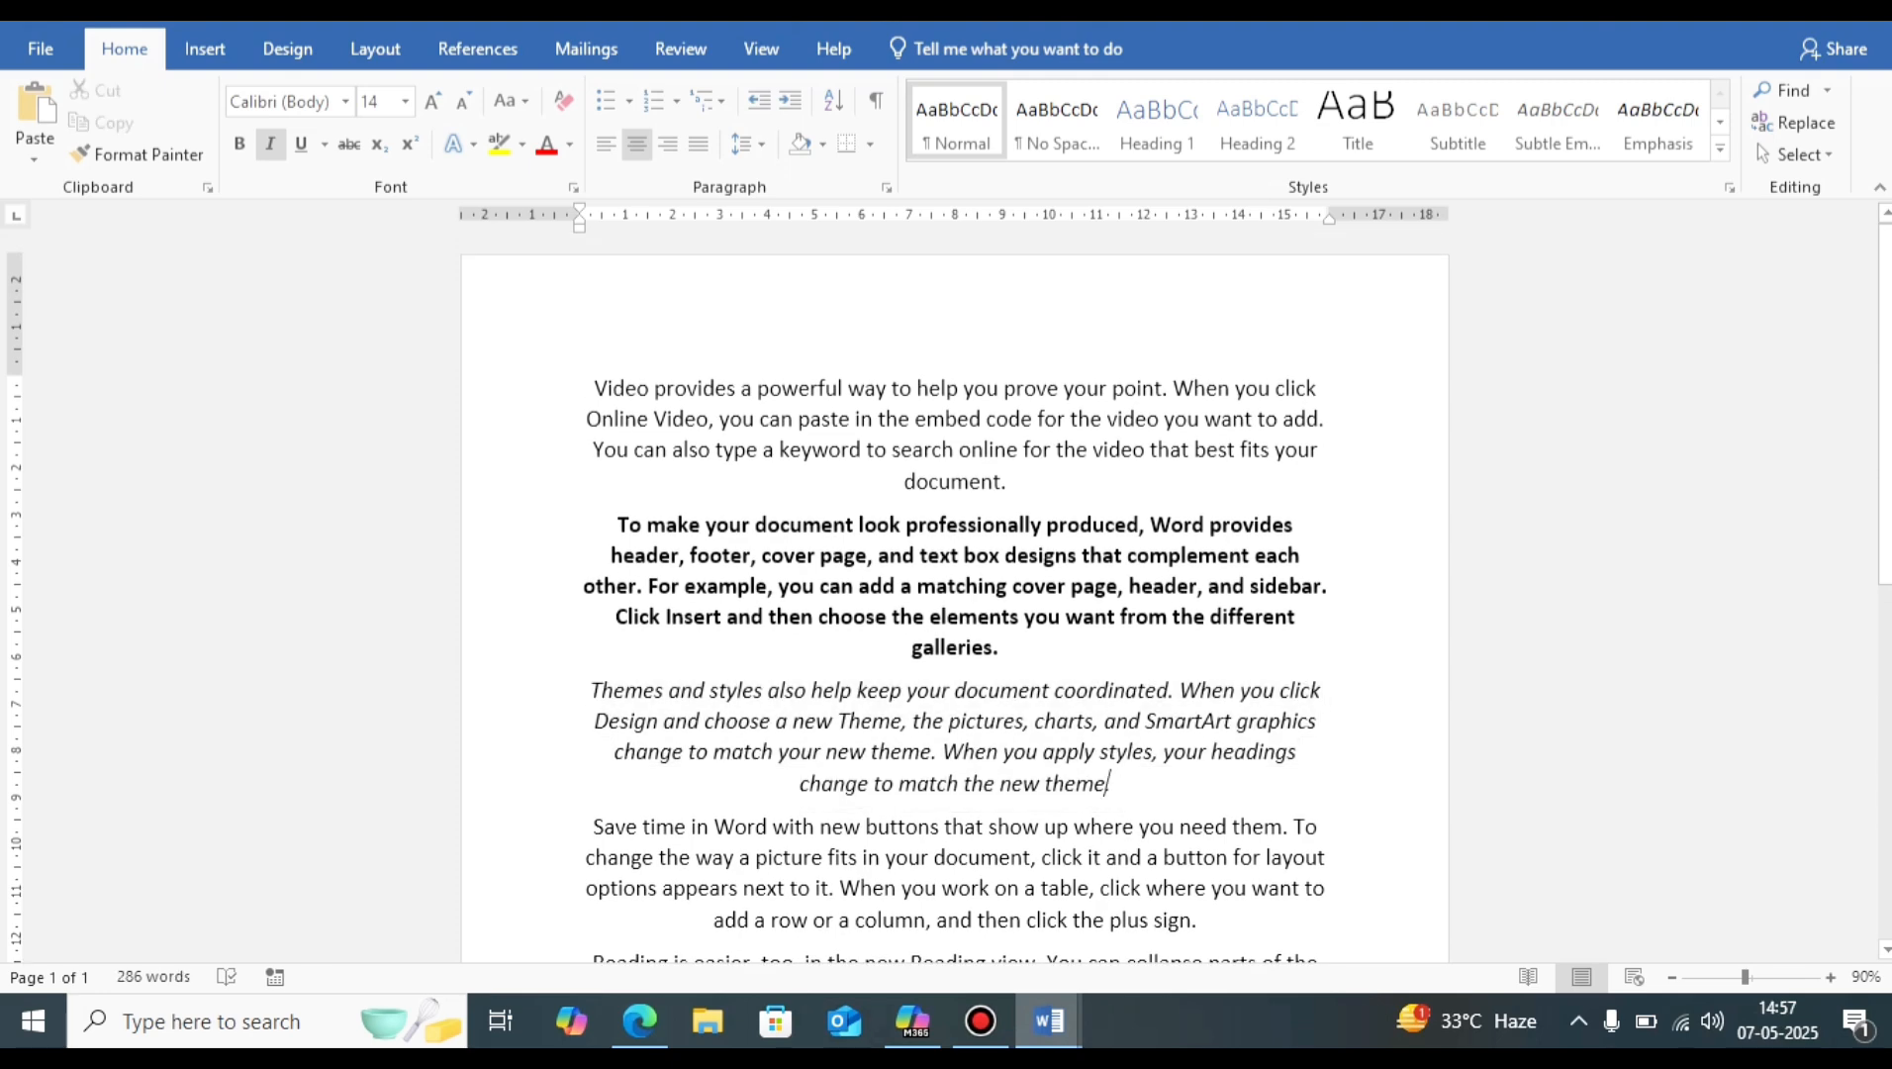
key("ctrl+a")
key("ctrl+j")
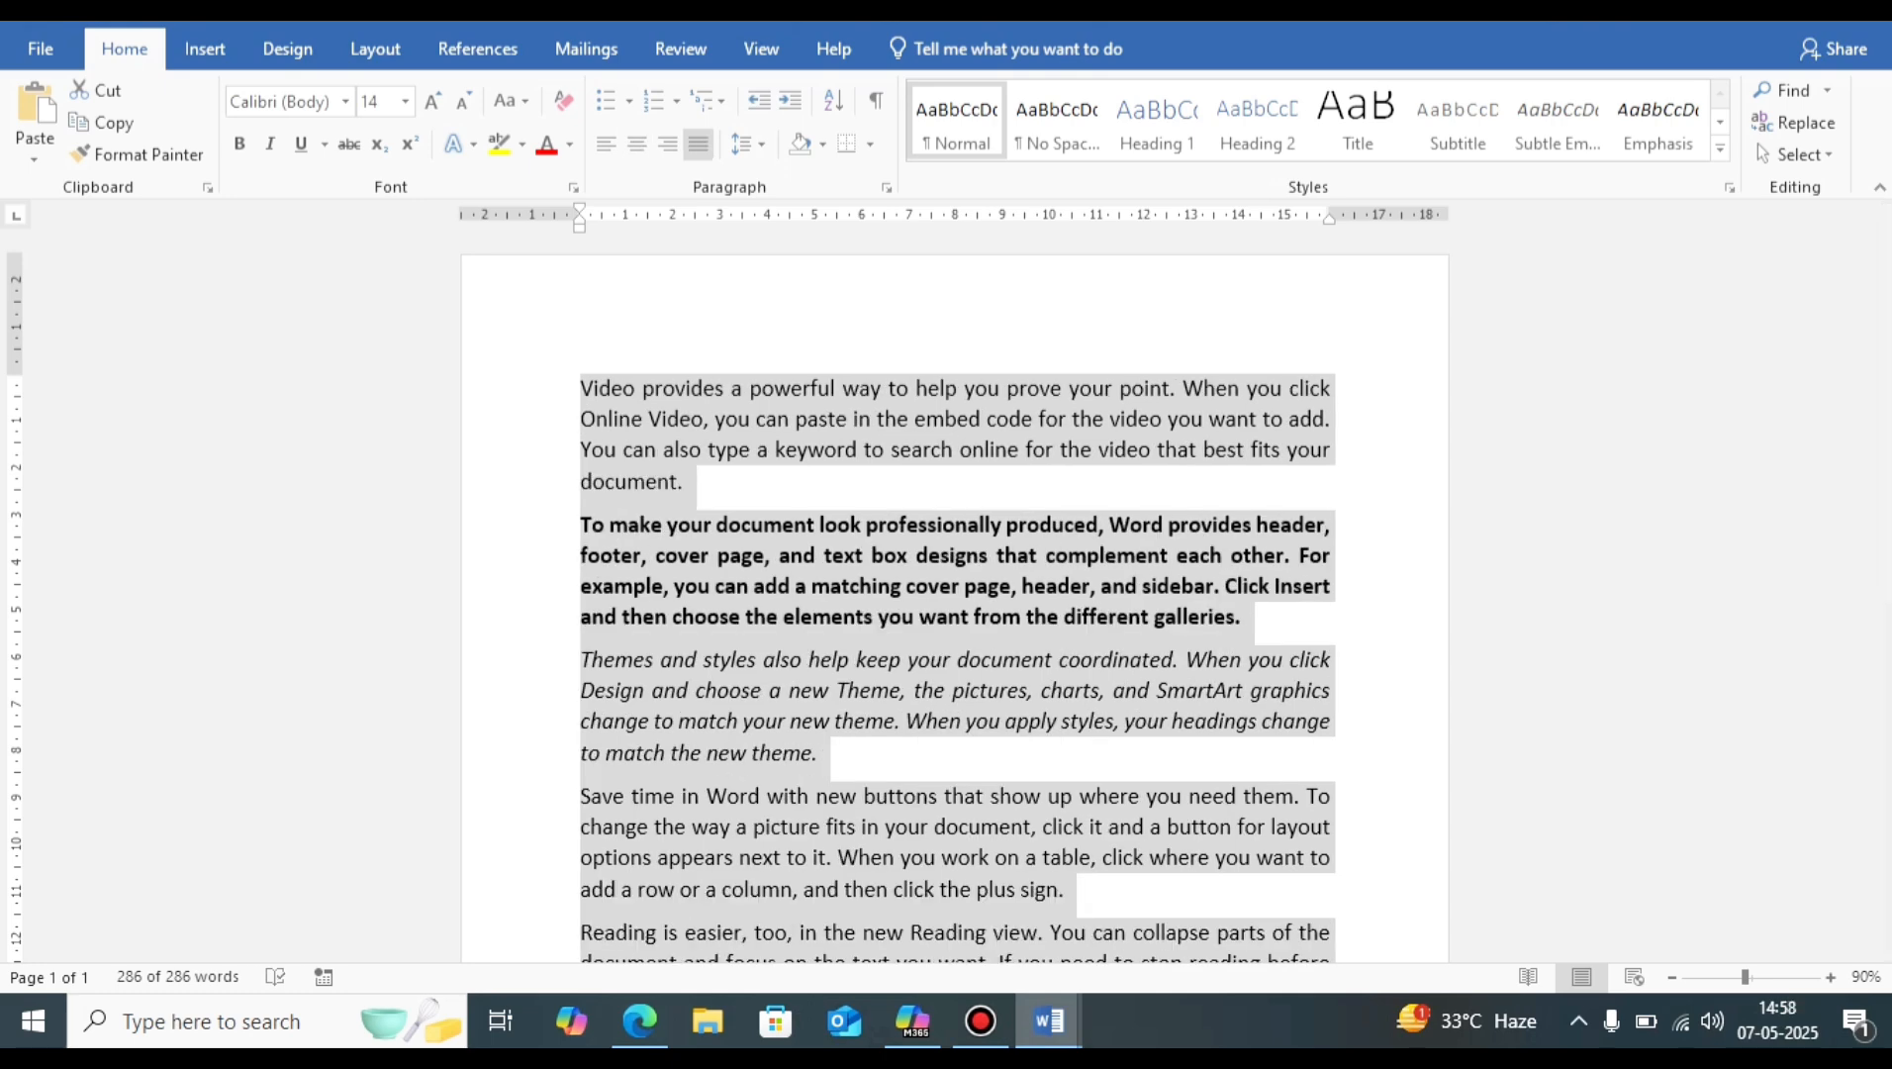
left_click(822, 753)
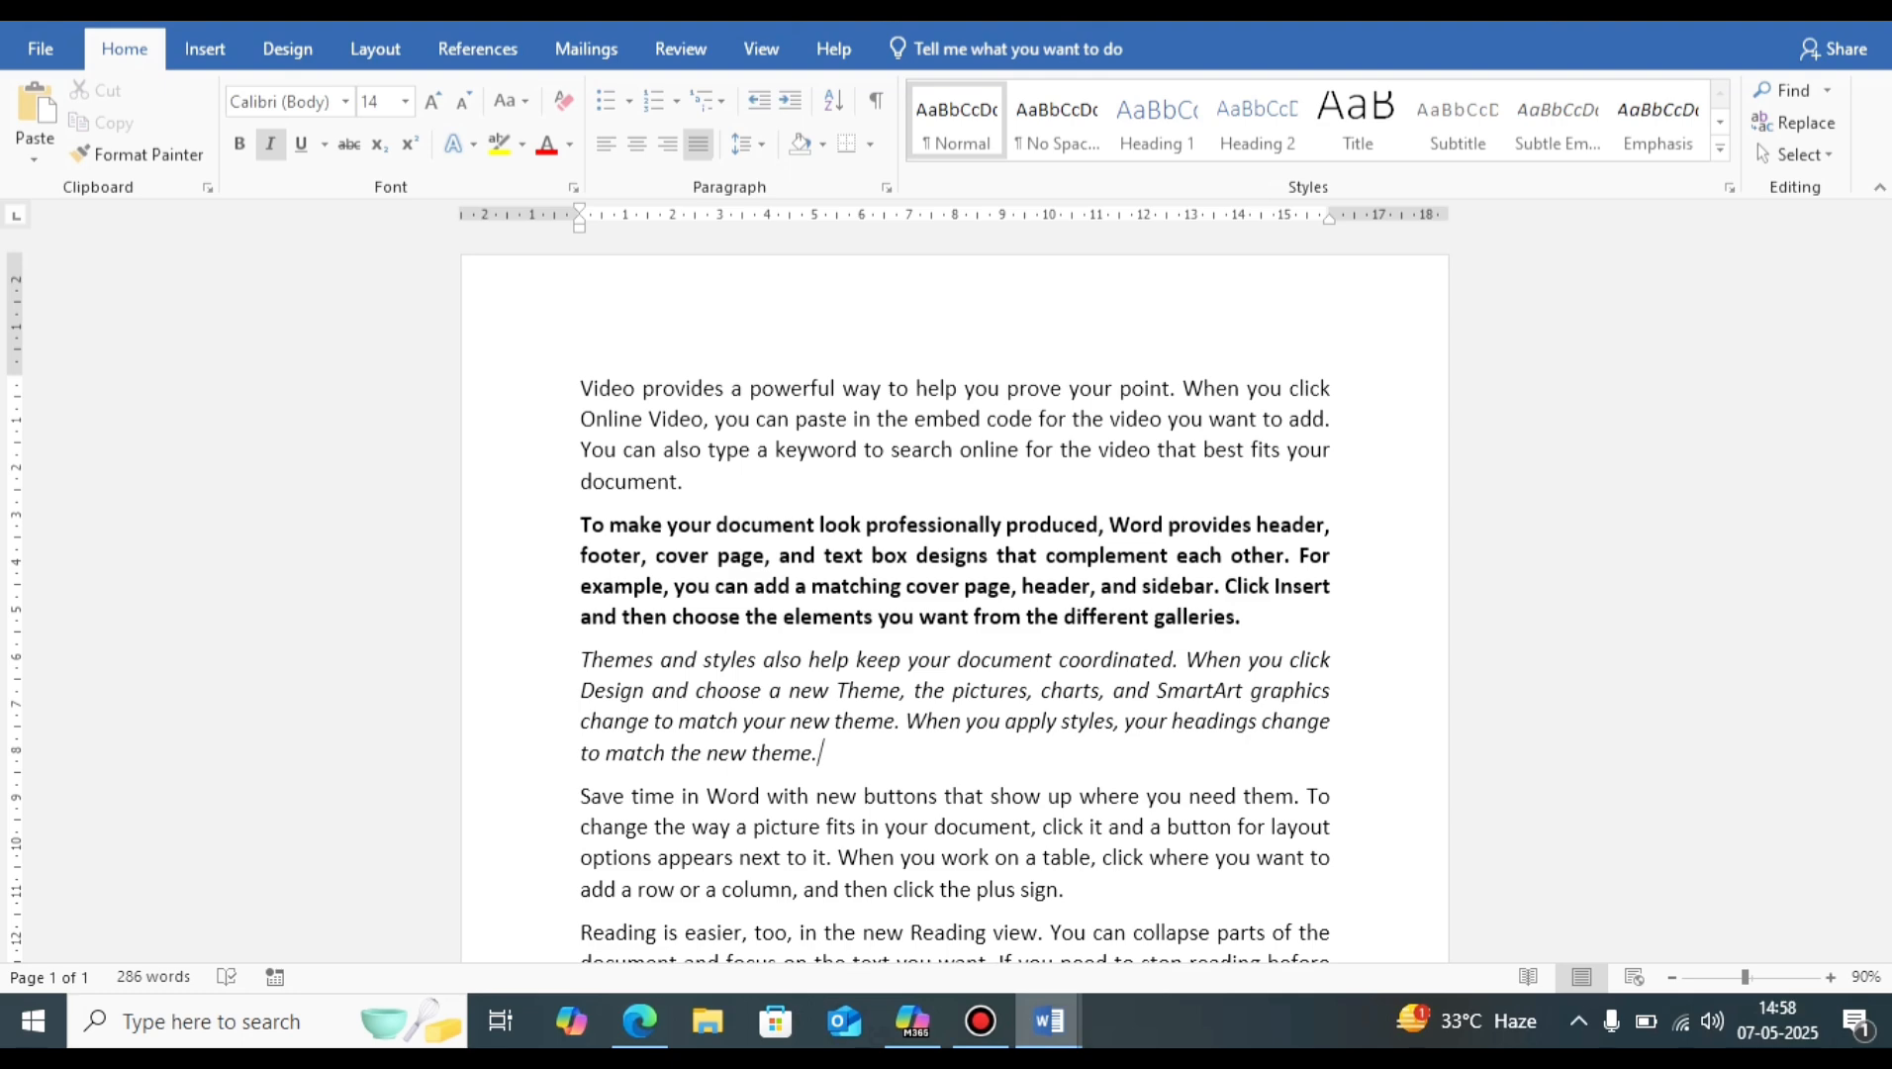
Step: Switch to the SHORTCUT KEYS document and select HYPERLINK beside CTRL + K to point it out
mouse_move(1048, 1020)
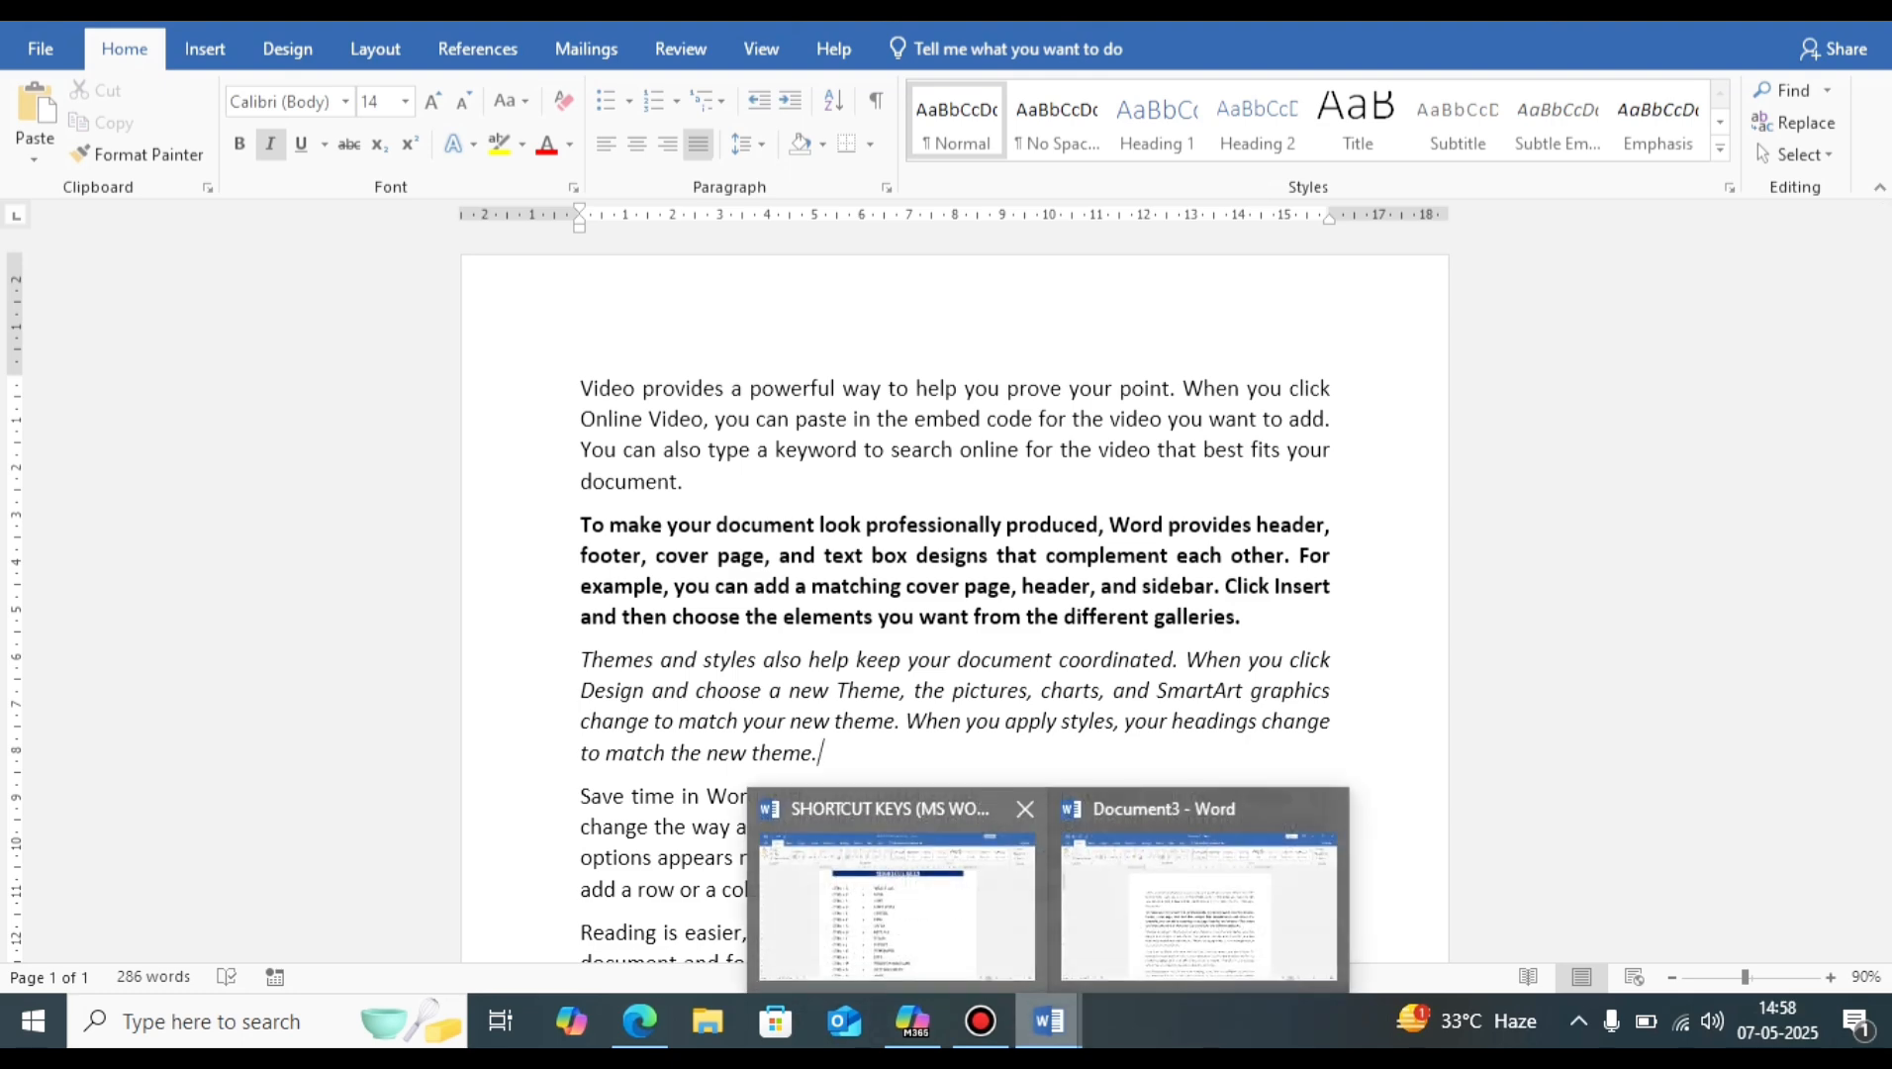
left_click(951, 891)
double_click(837, 749)
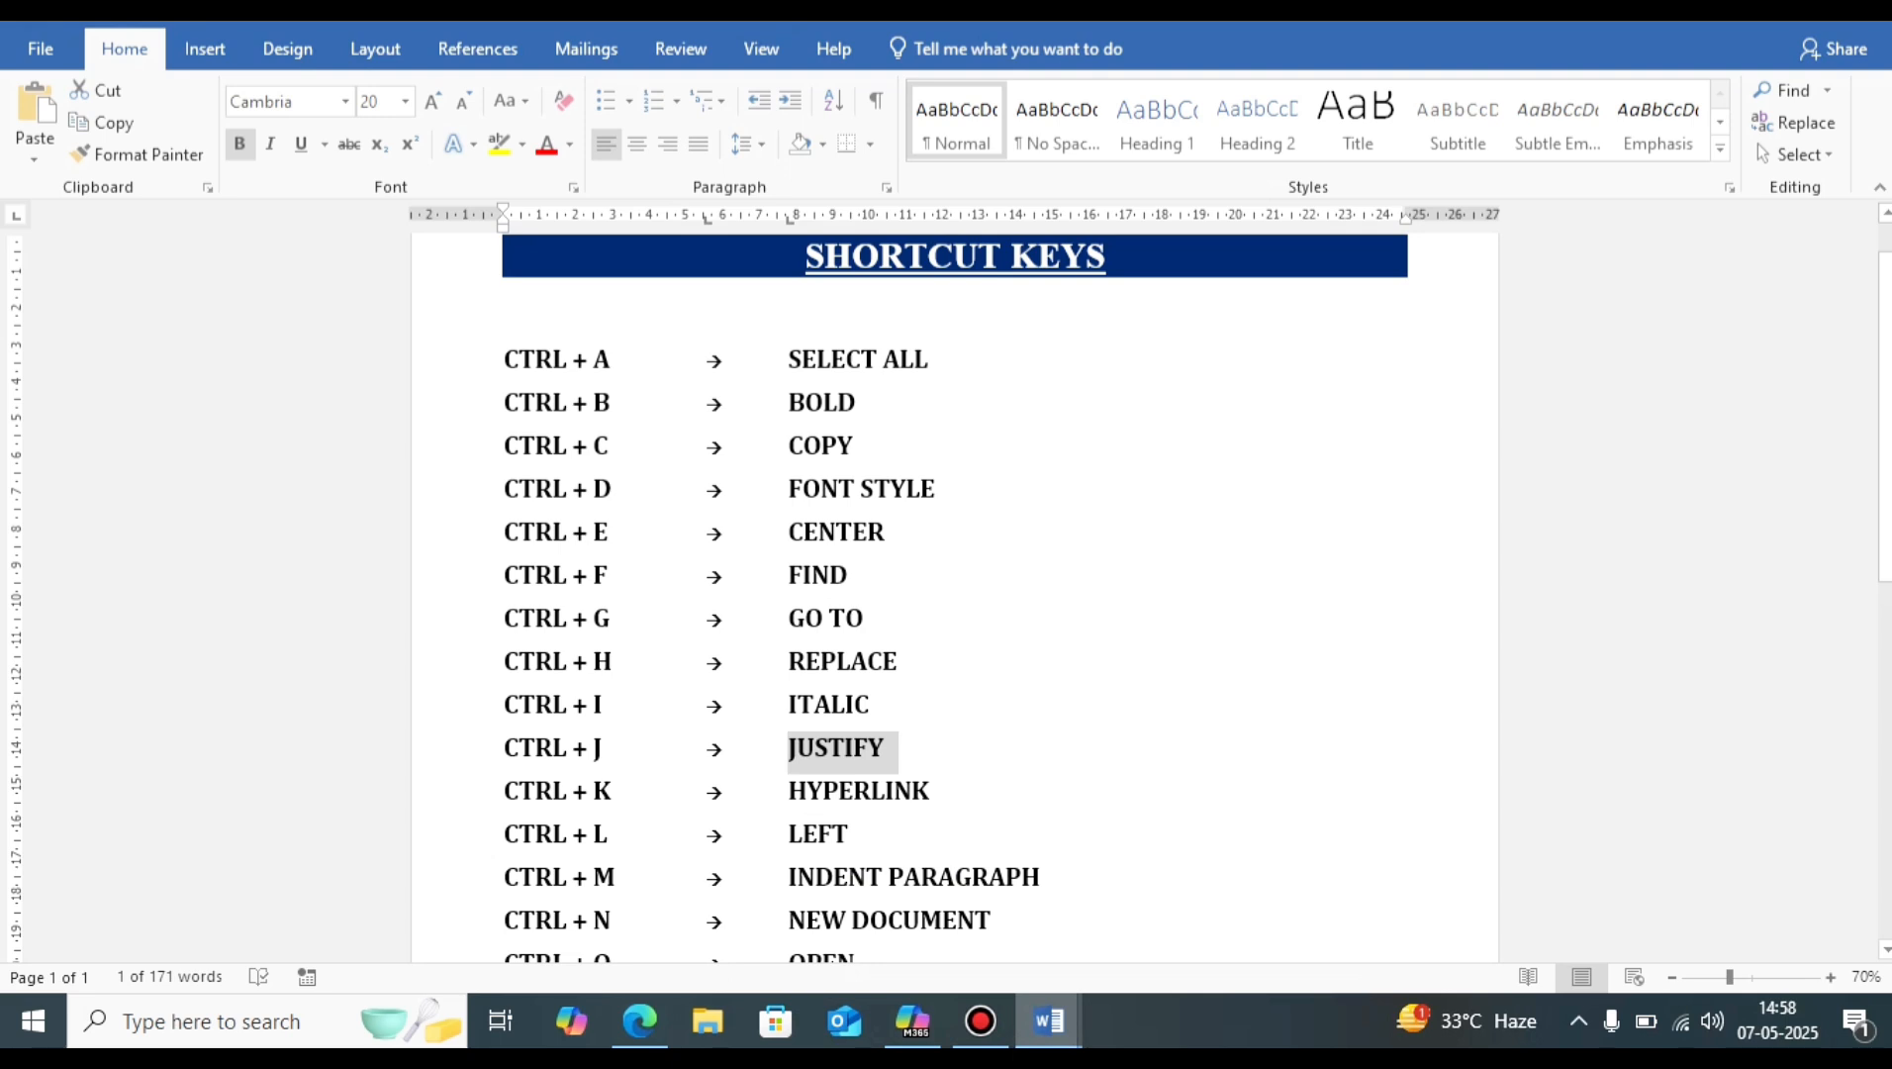
double_click(858, 791)
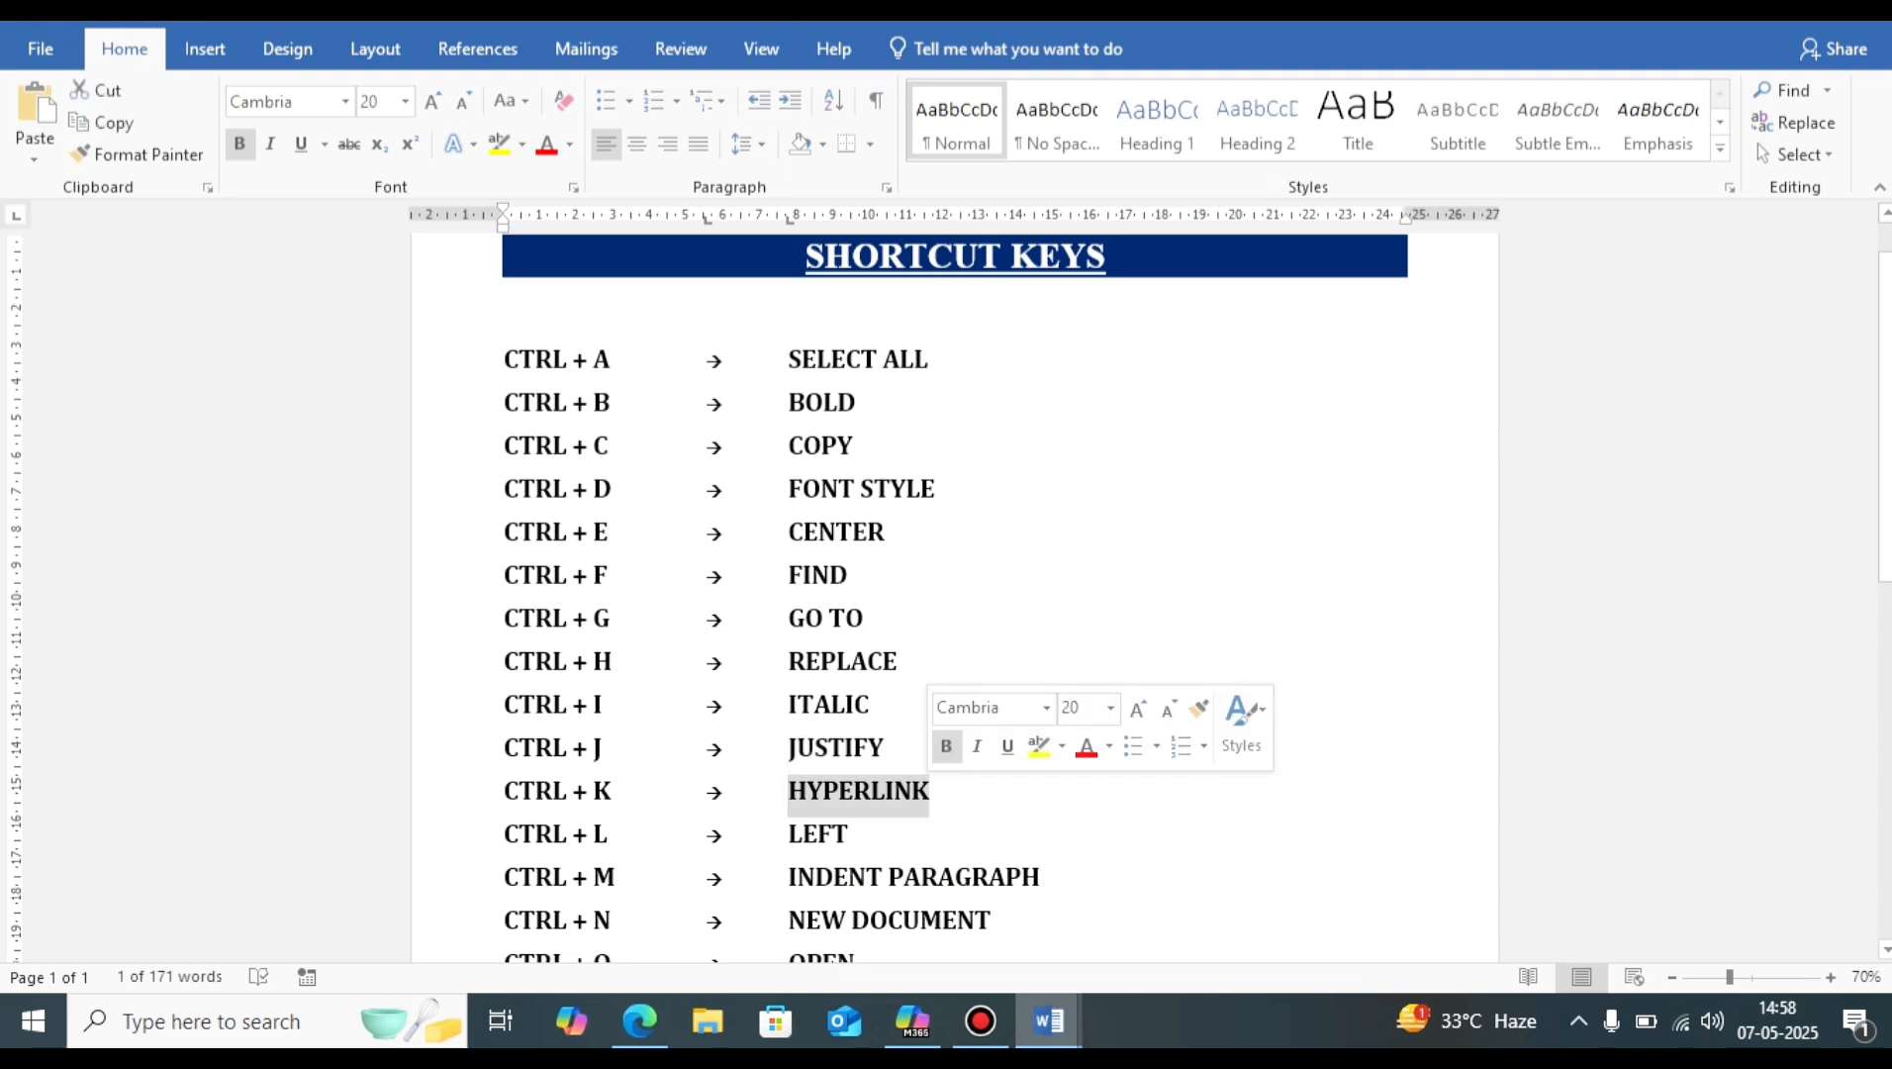
Step: In Document3, open the Insert Hyperlink dialog and close it without adding a link
mouse_move(1048, 1021)
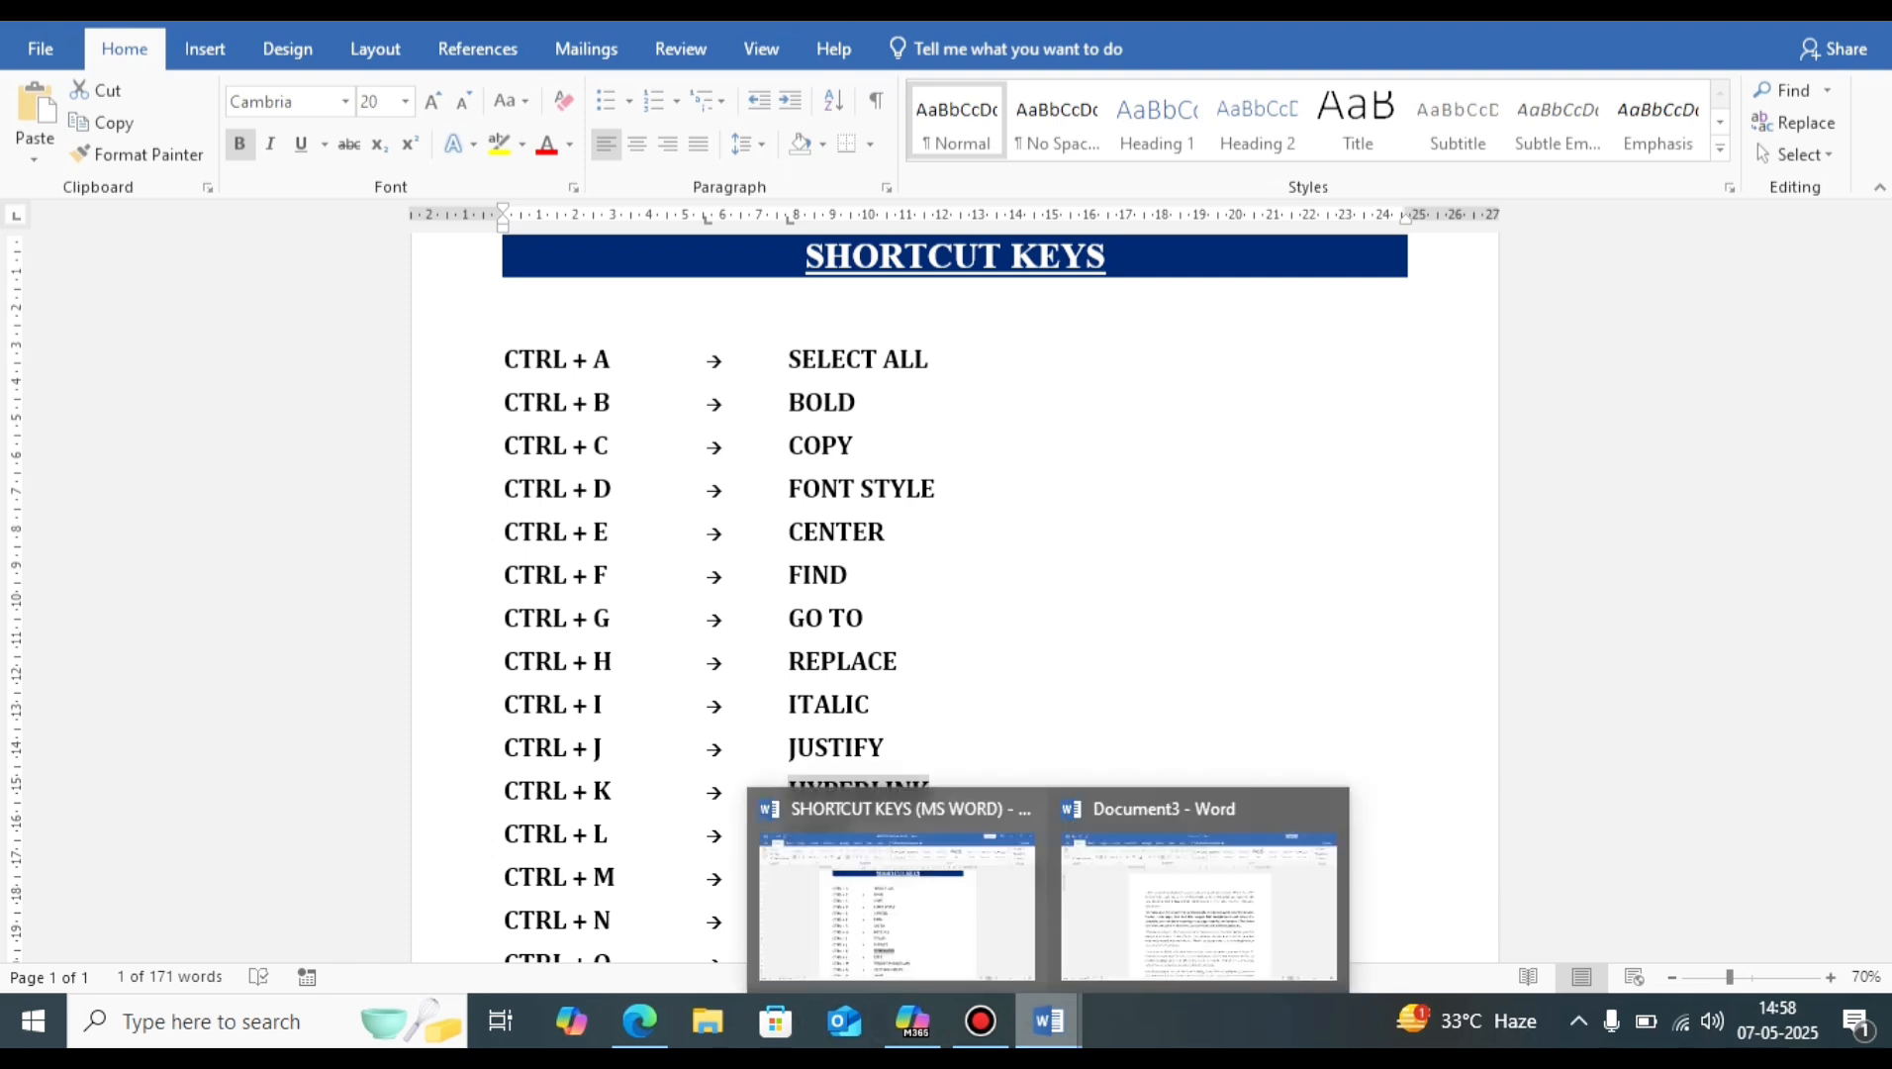
left_click(1199, 908)
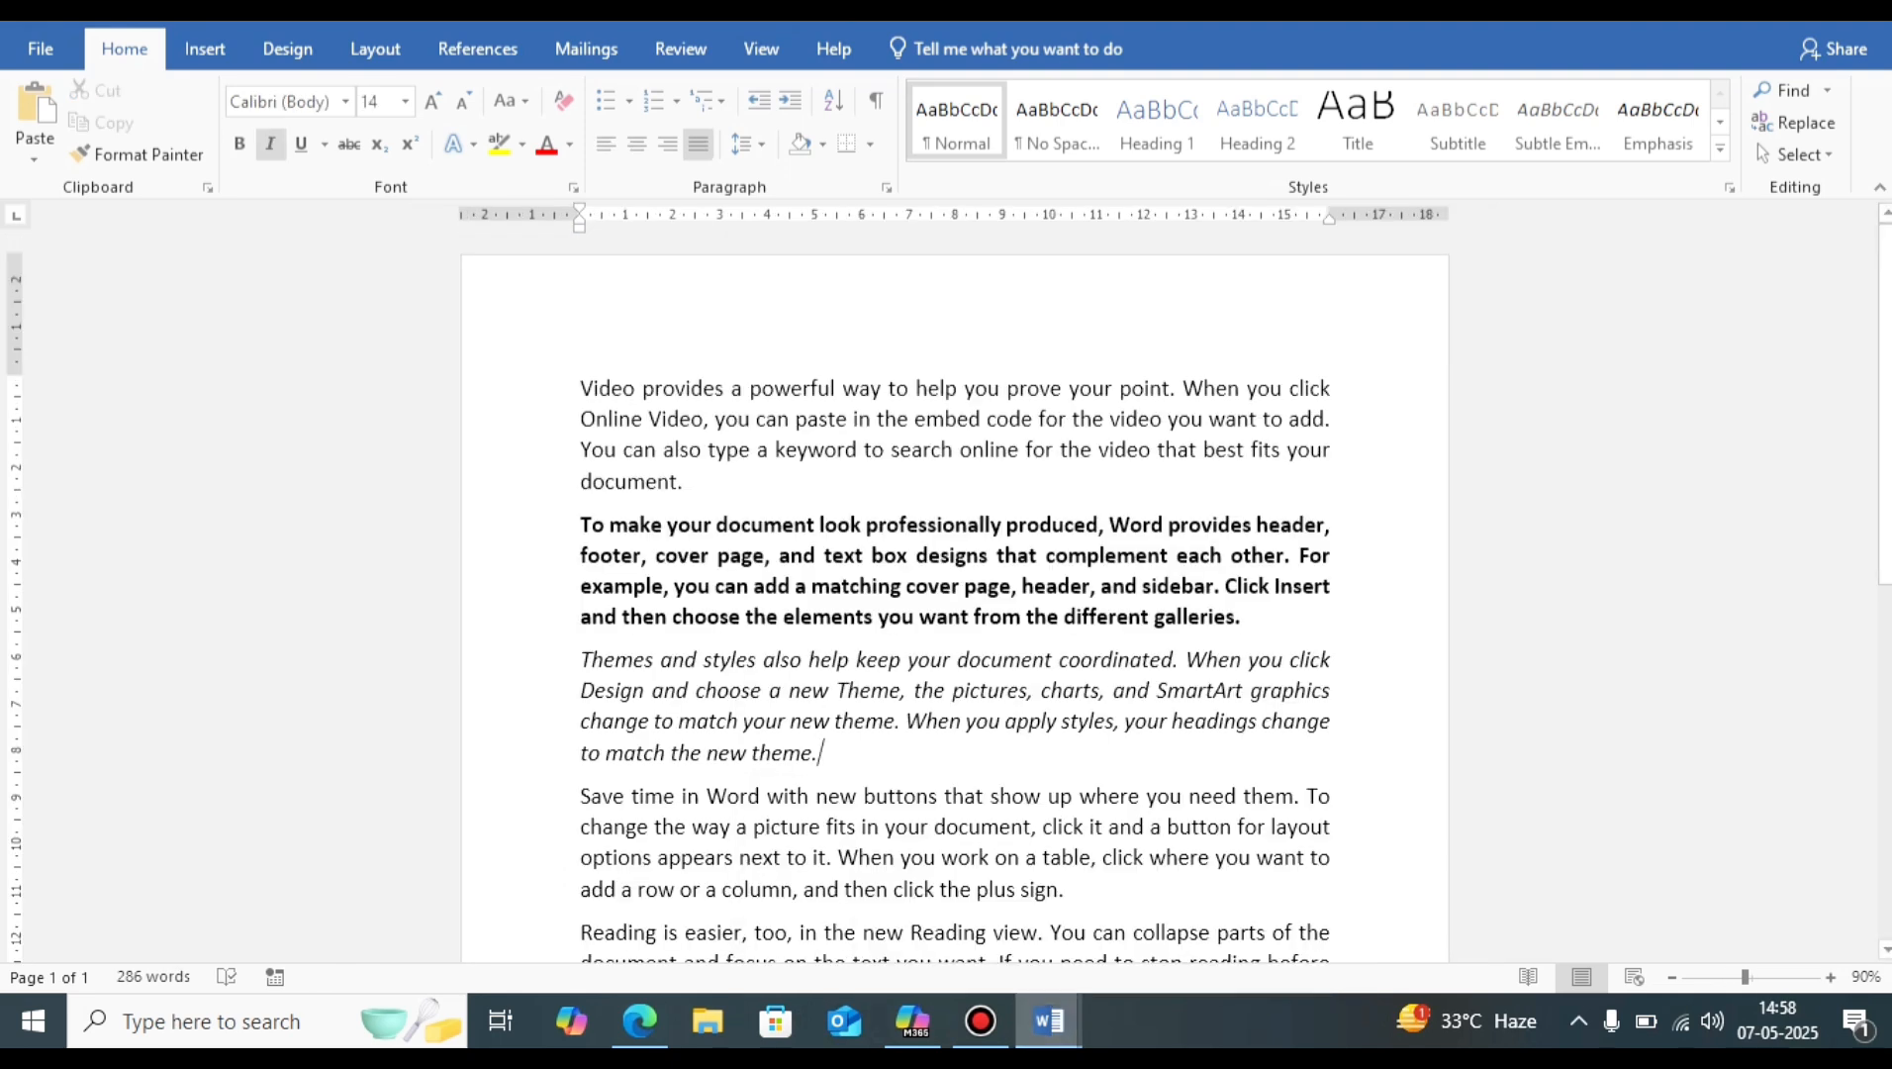
key("ctrl+k")
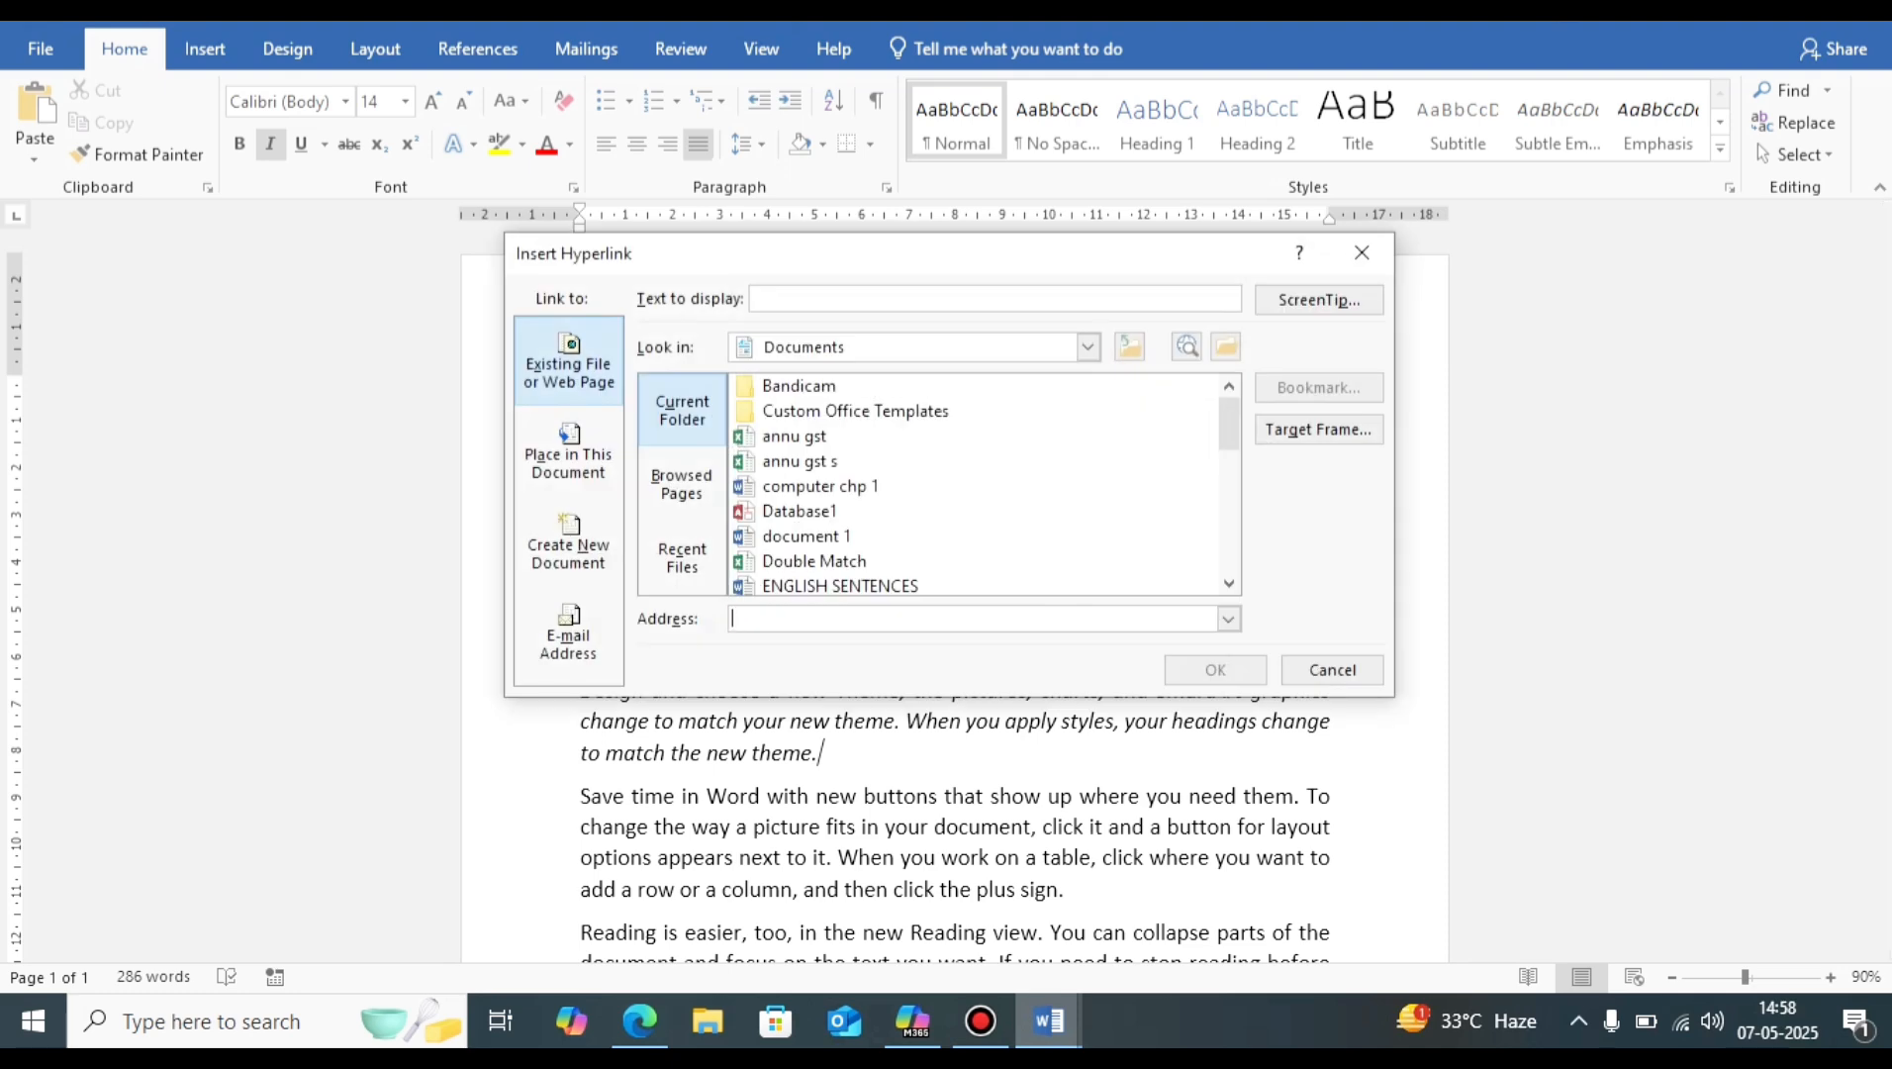
key("Escape")
Step: Go back to the SHORTCUT KEYS document and select LEFT beside CTRL + L to point it out
mouse_move(1048, 1020)
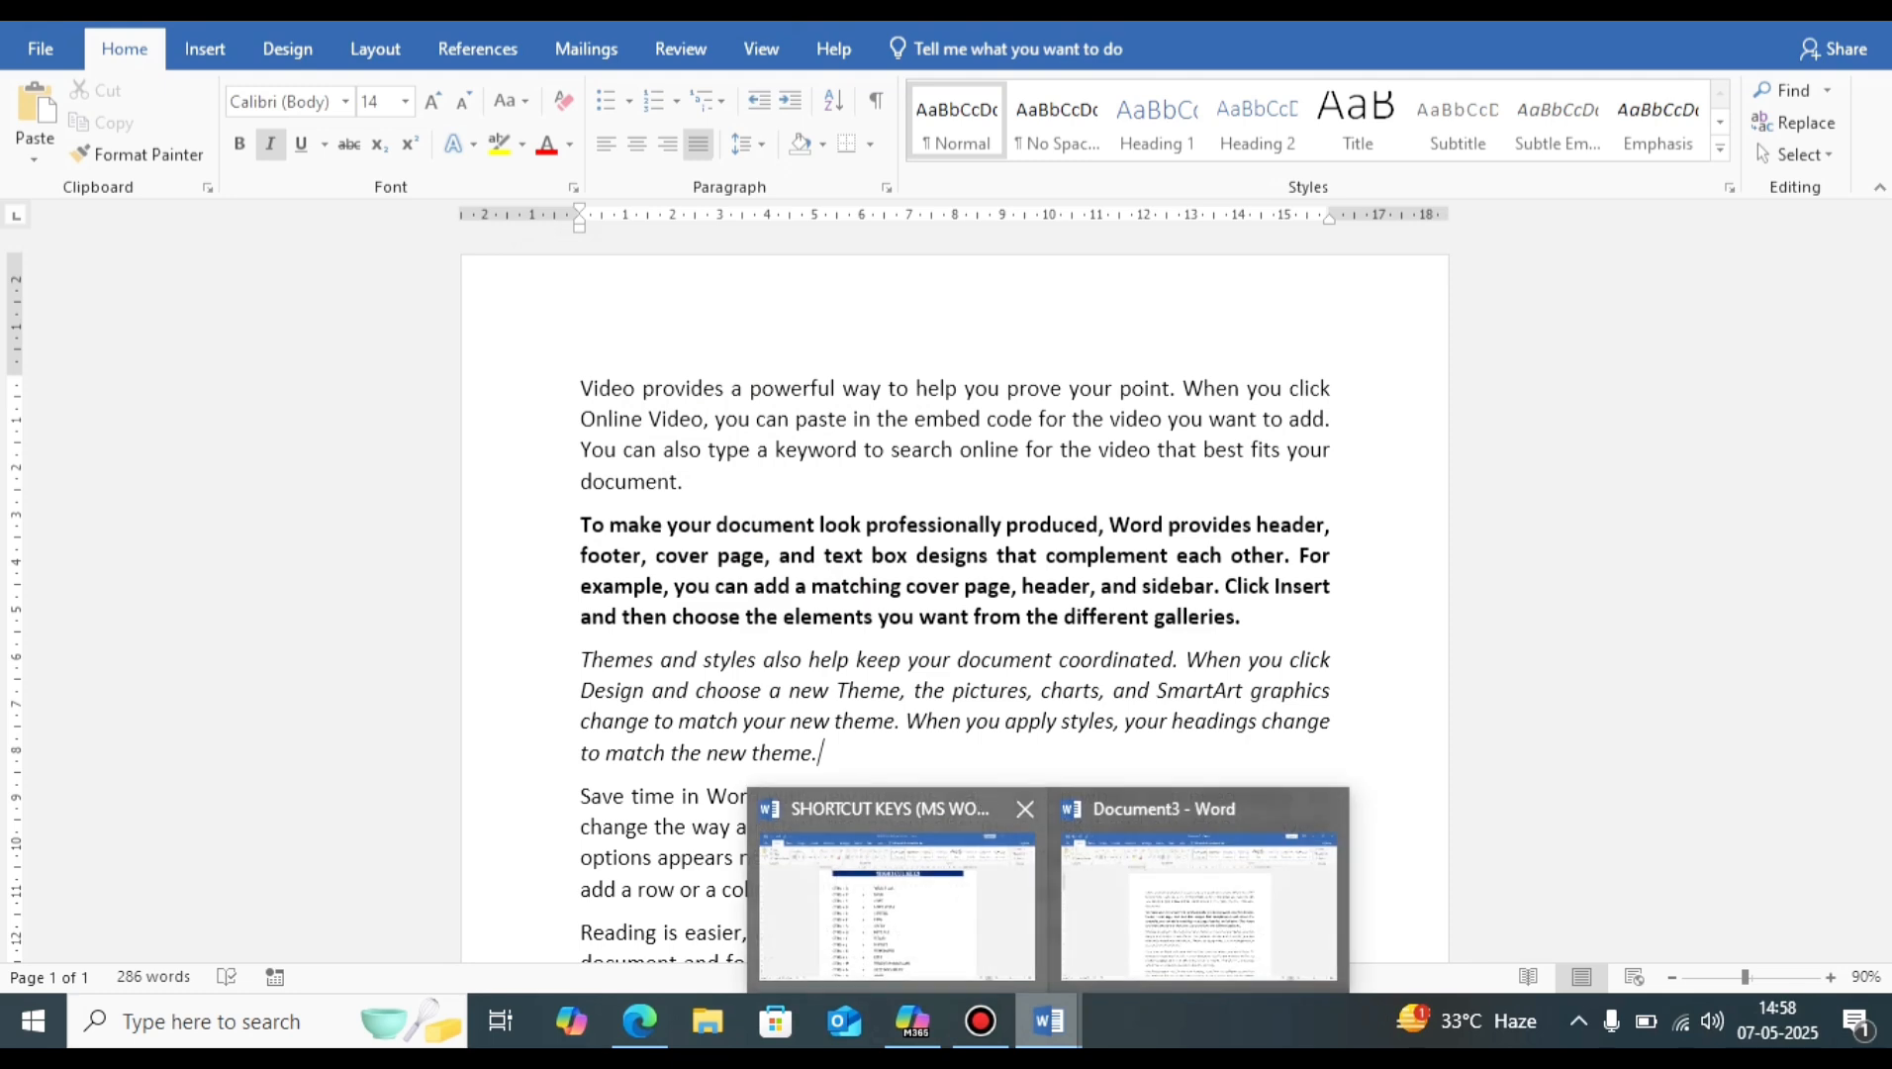
left_click(897, 905)
left_click(788, 834)
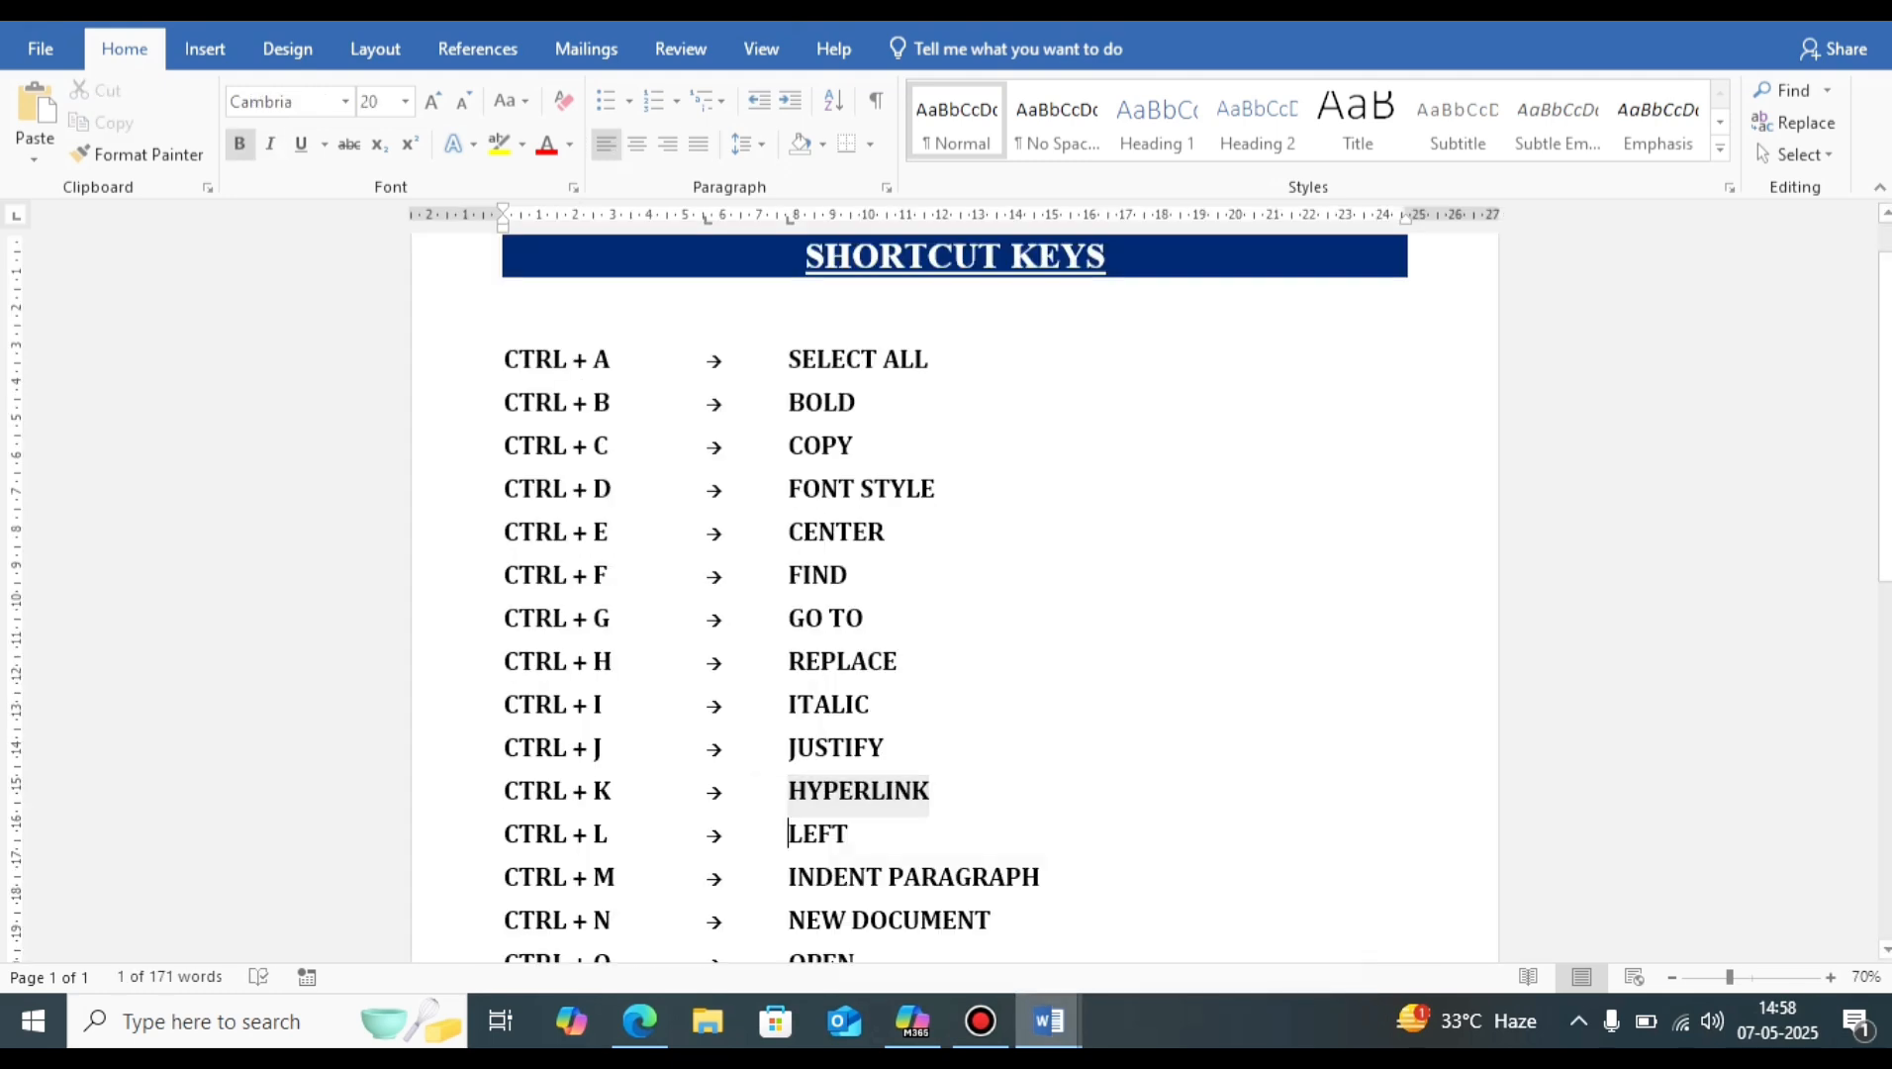
double_click(817, 834)
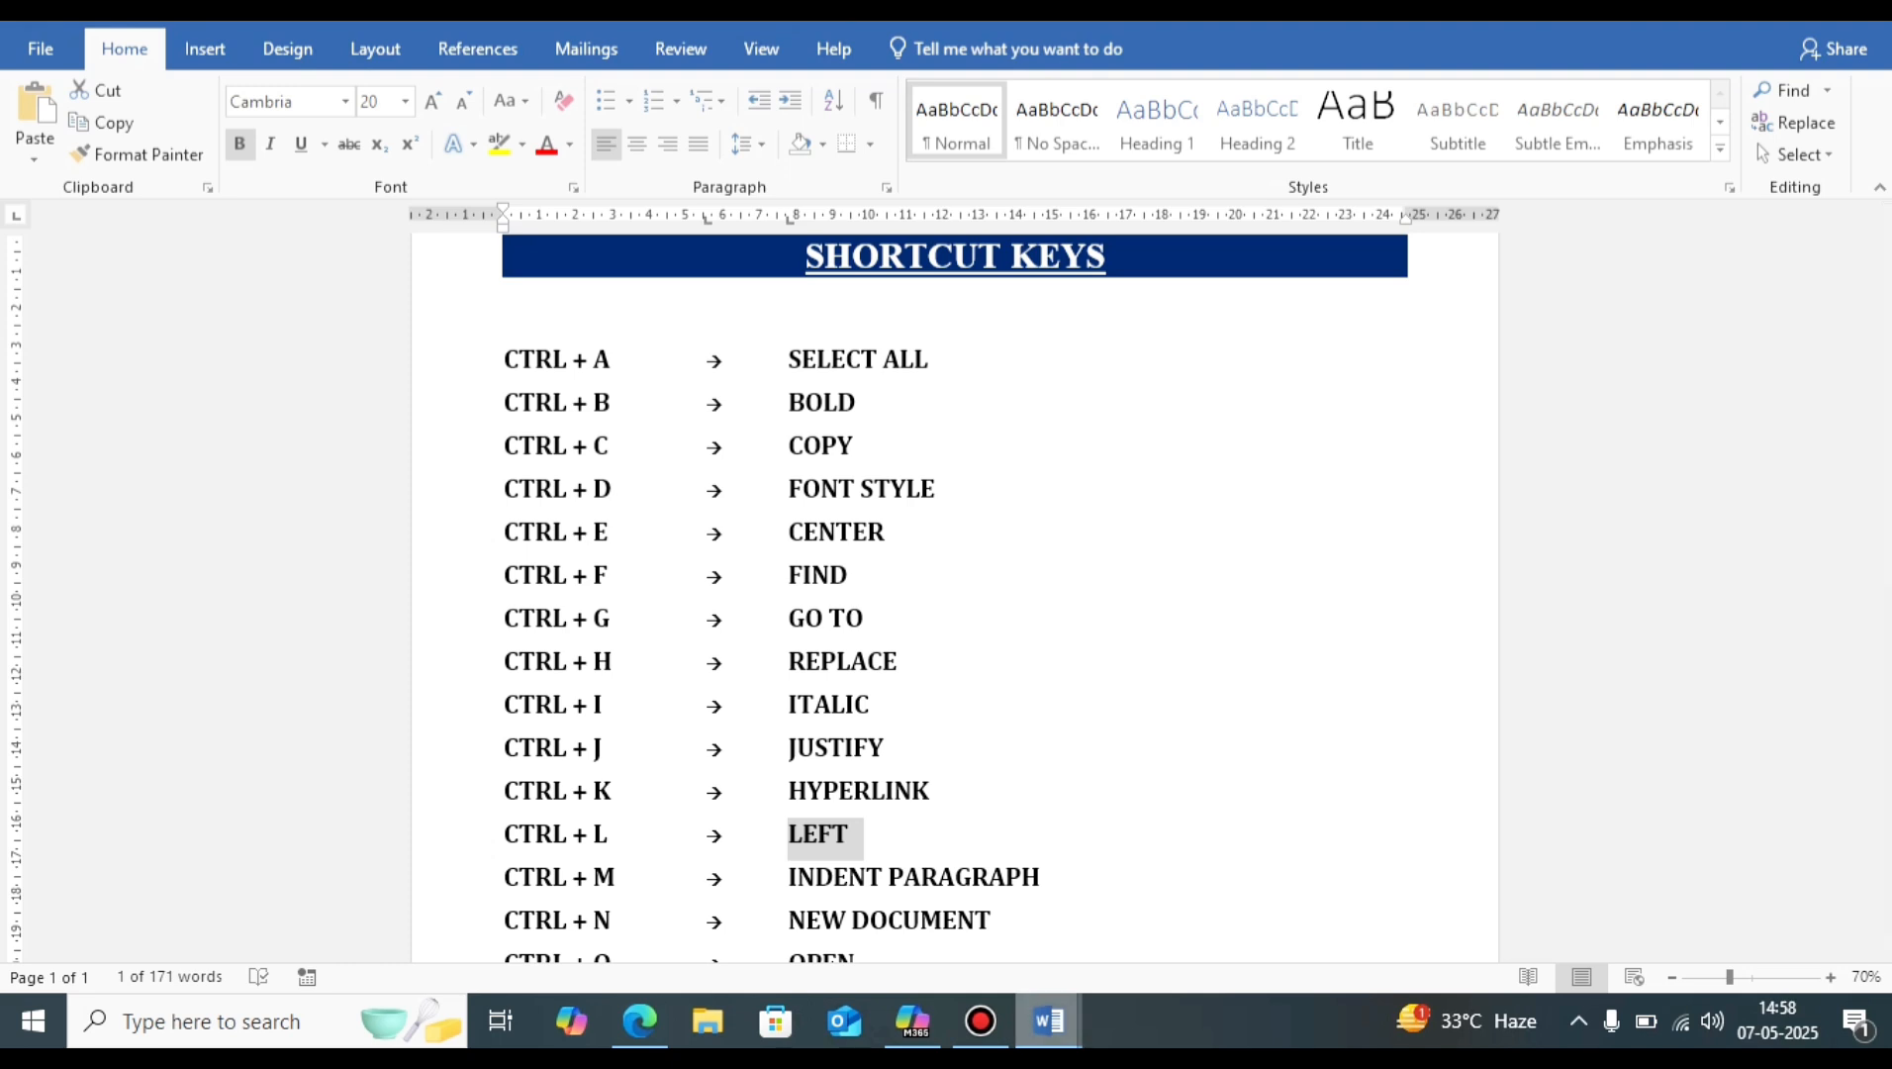
Step: In Document3, left-align all of the document's text and clear the selection
mouse_move(1049, 1022)
left_click(1199, 905)
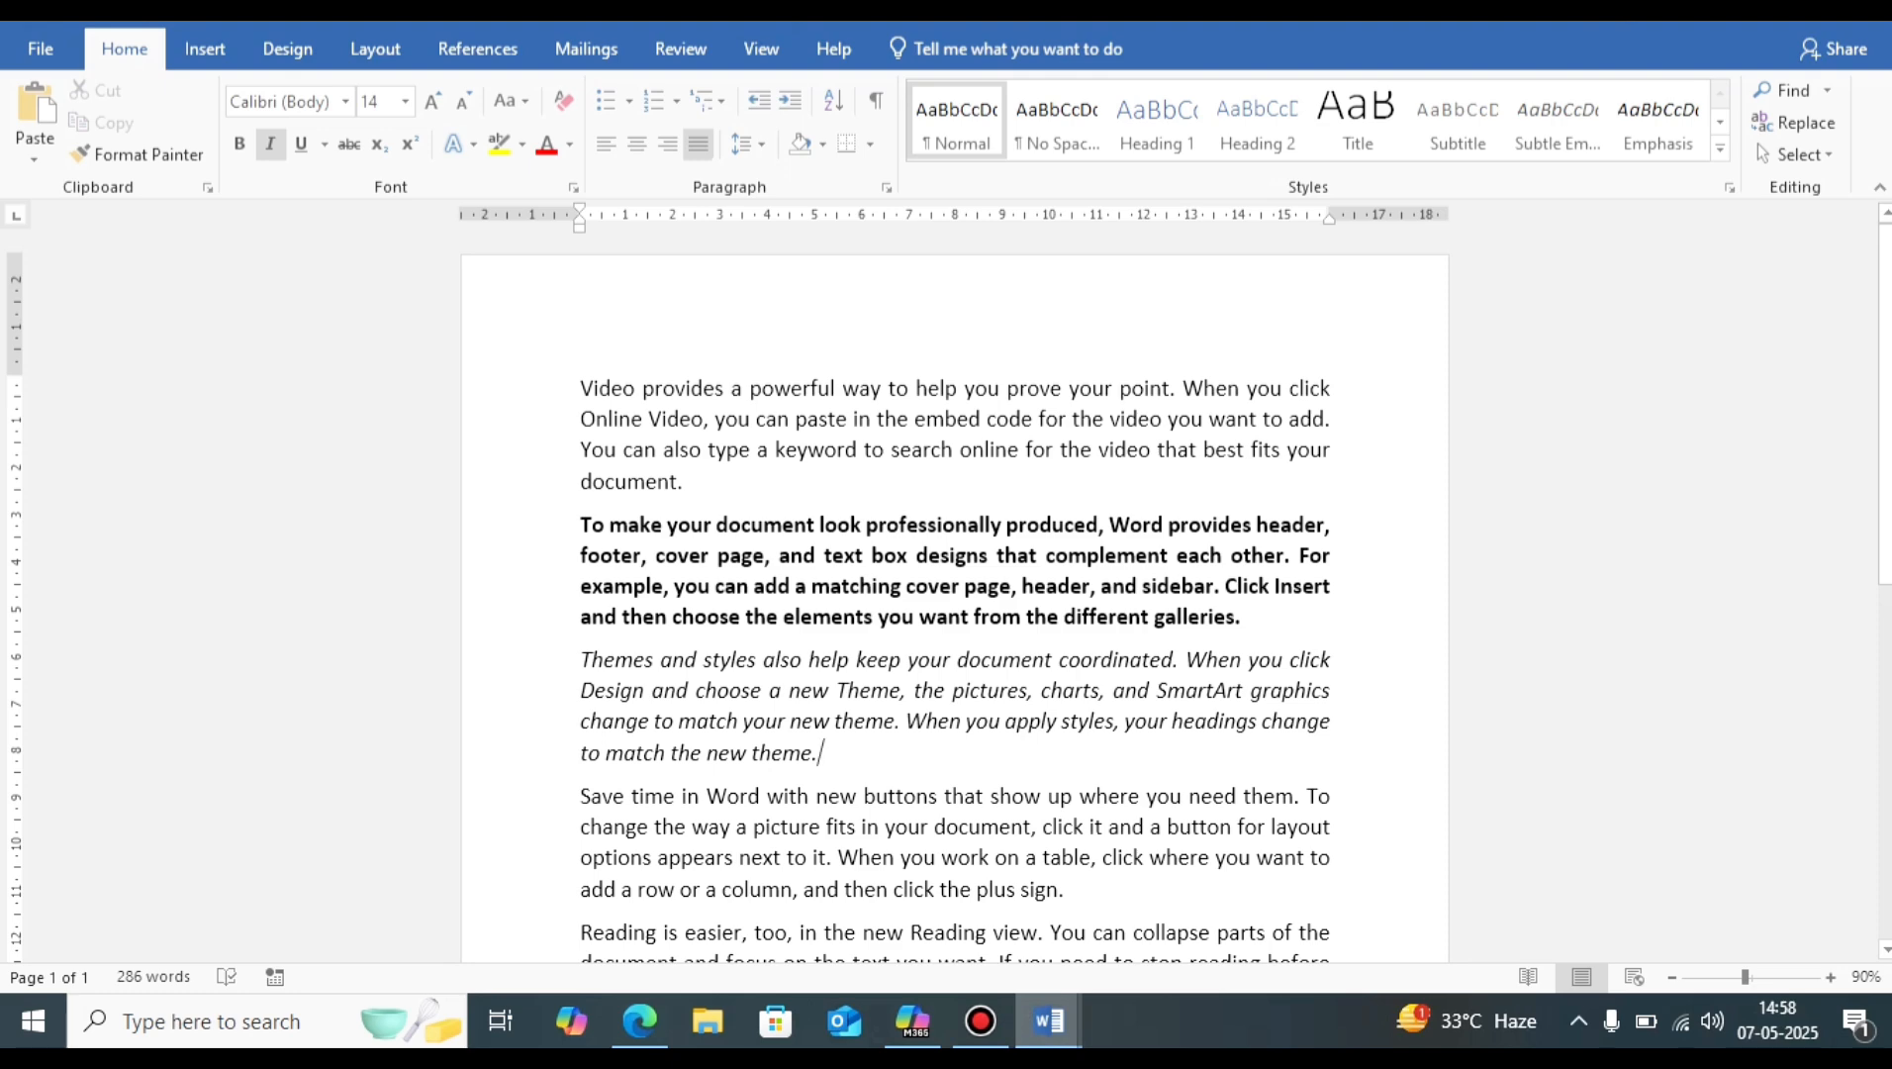
key("ctrl+a")
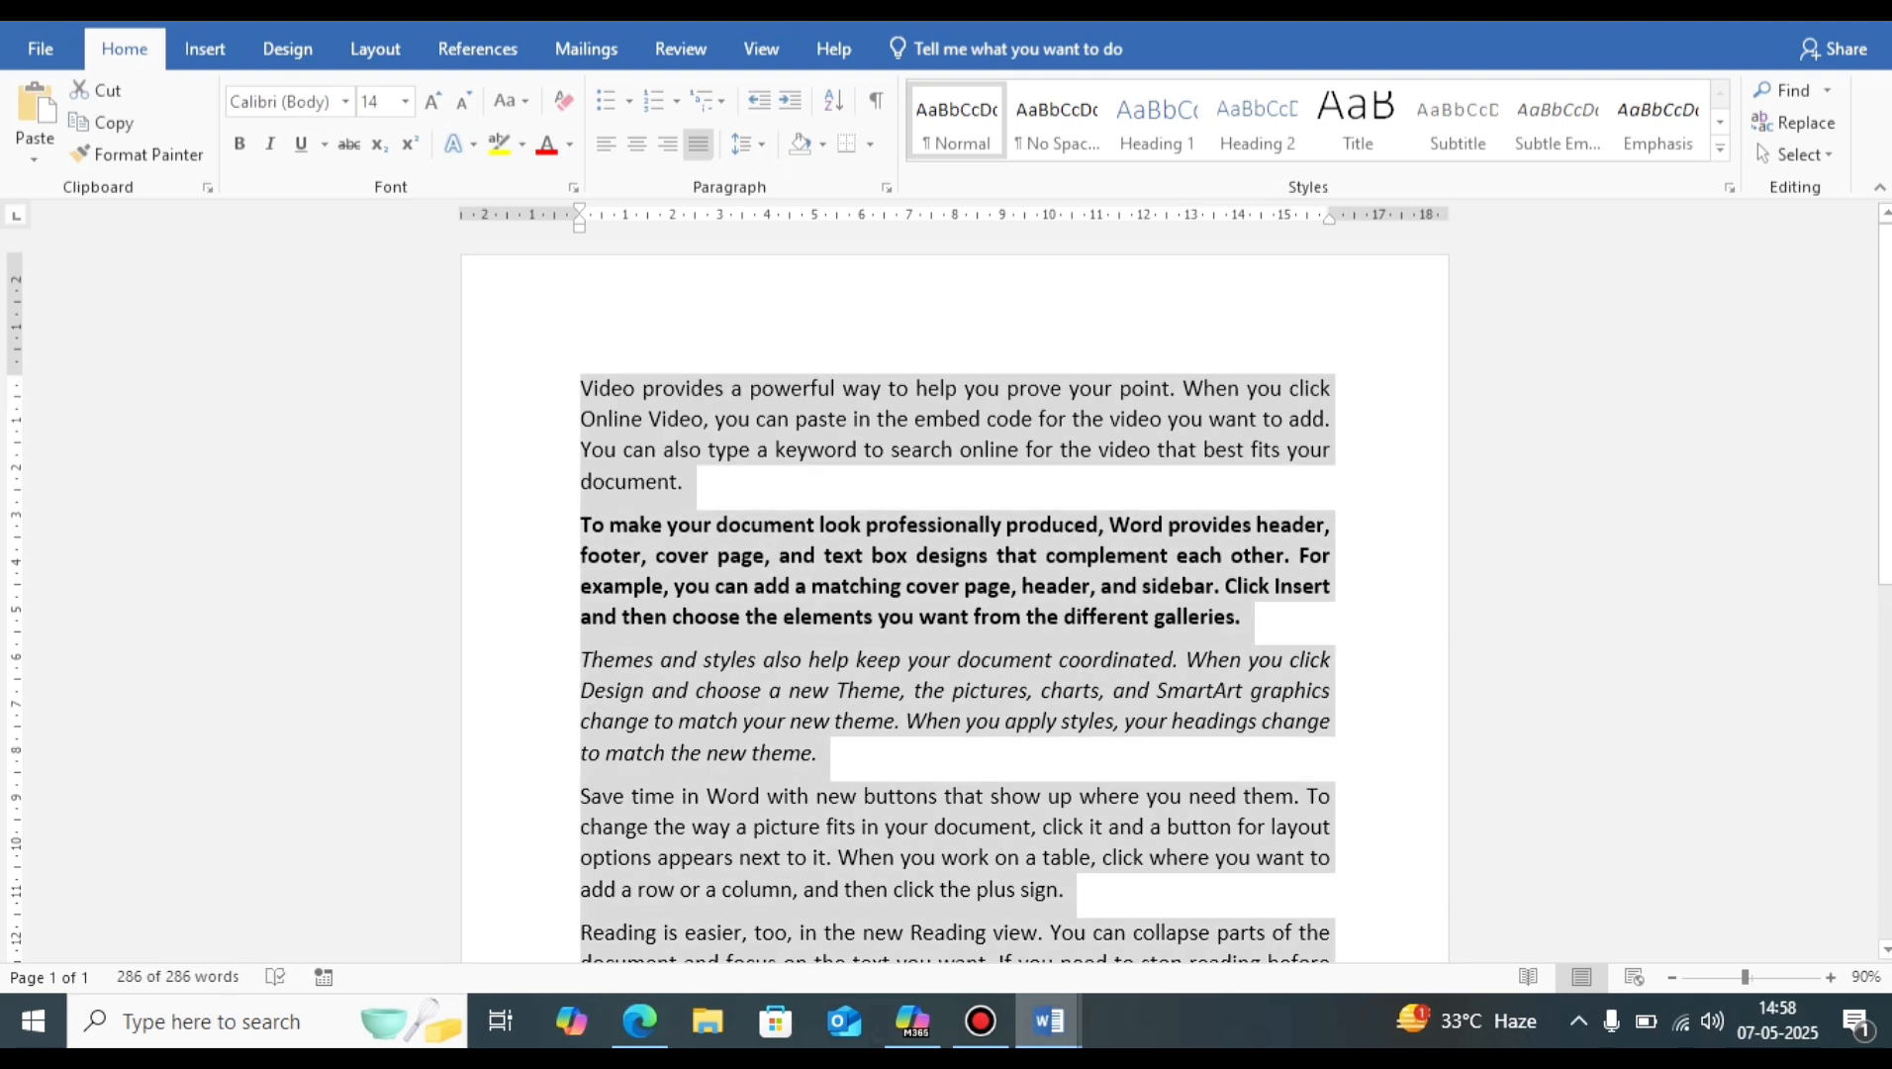
key("ctrl+l")
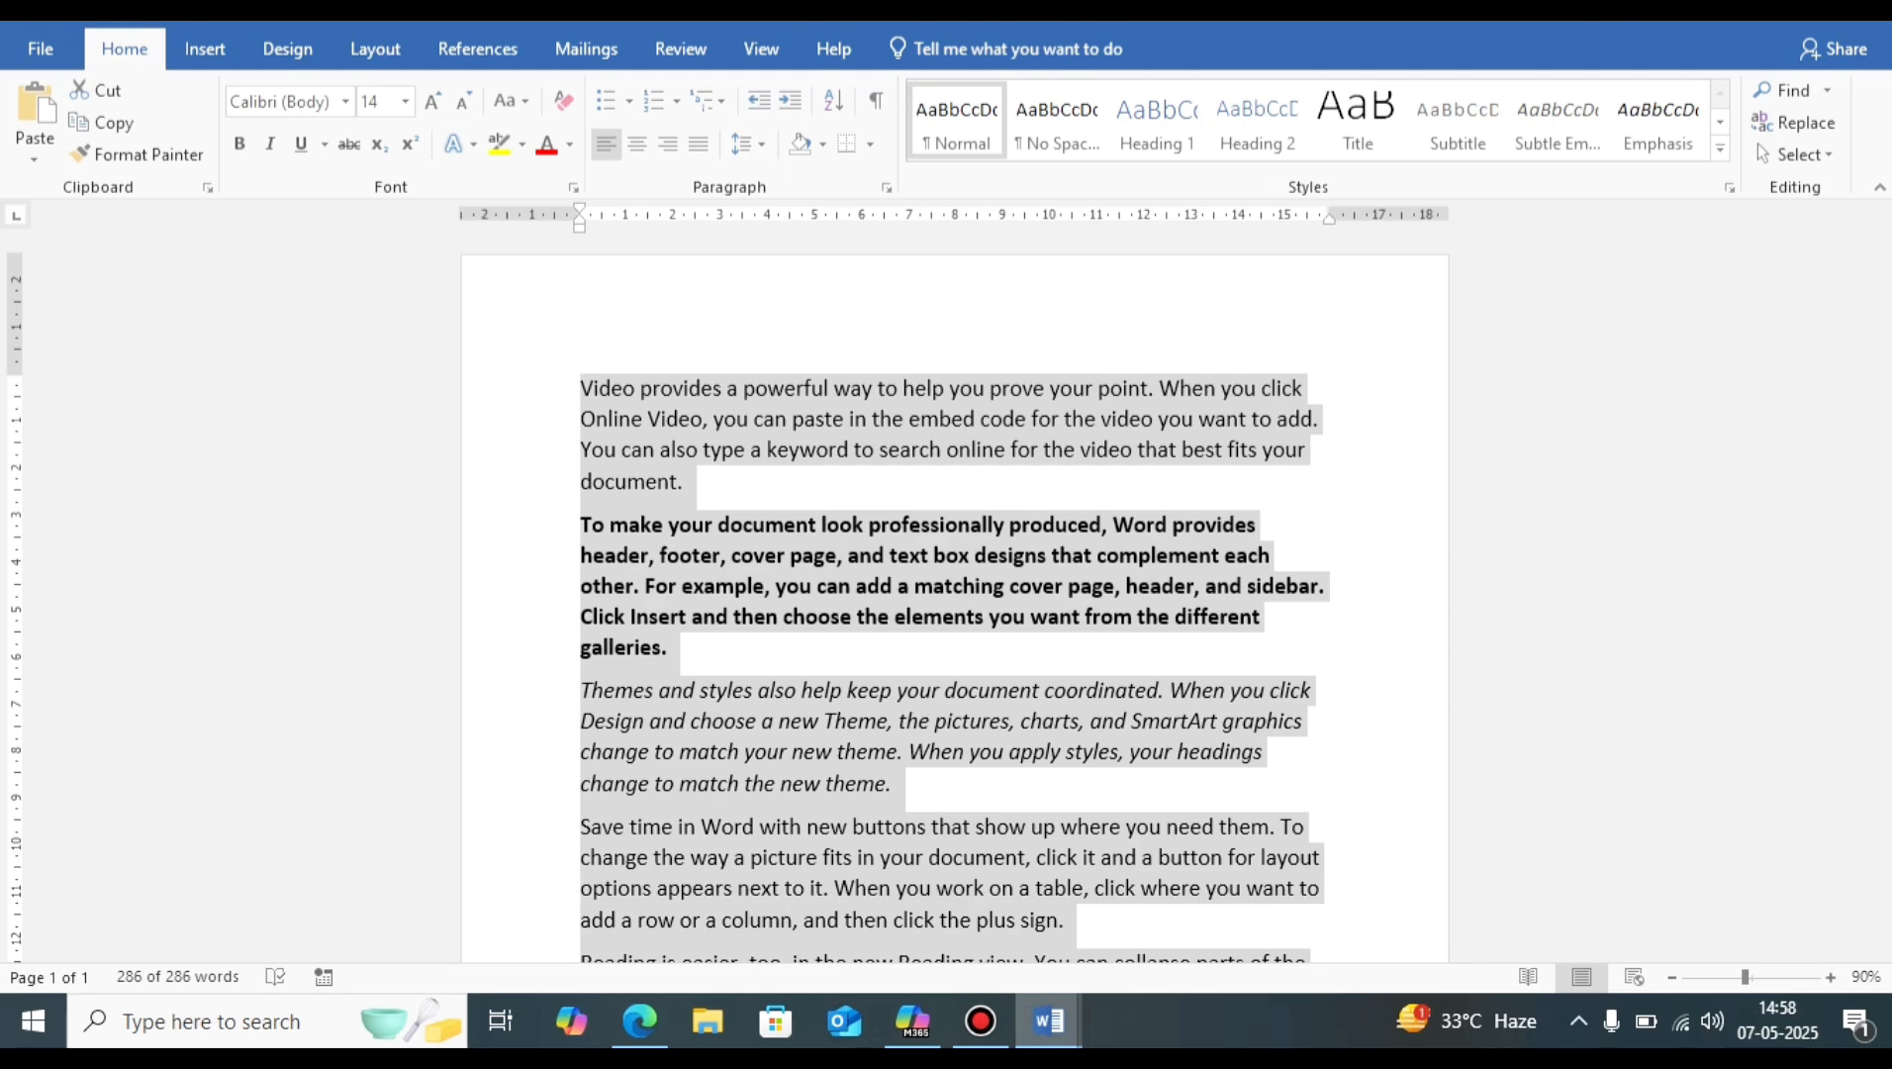
left_click(894, 783)
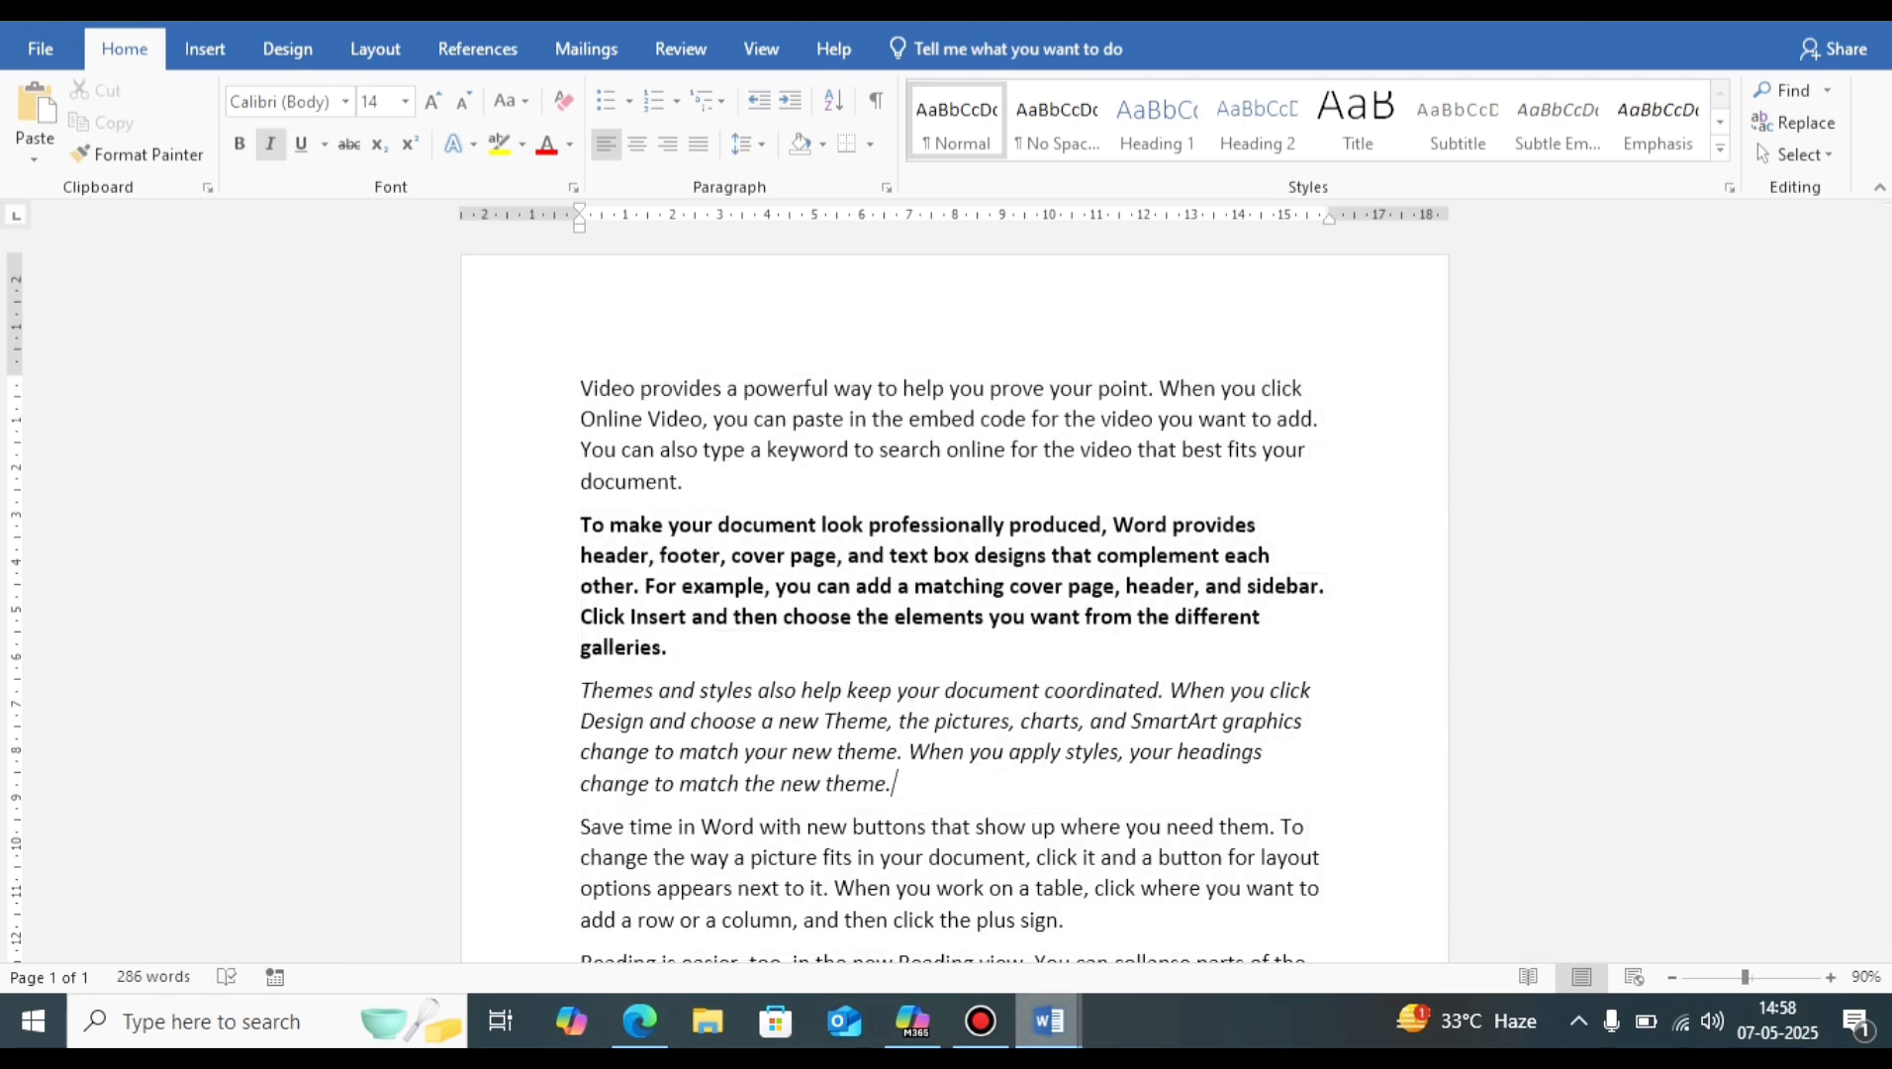
Step: Return to the SHORTCUT KEYS document, select INDENT PARAGRAPH beside CTRL + M to point it out, and clear the selection
mouse_move(1049, 1021)
left_click(896, 909)
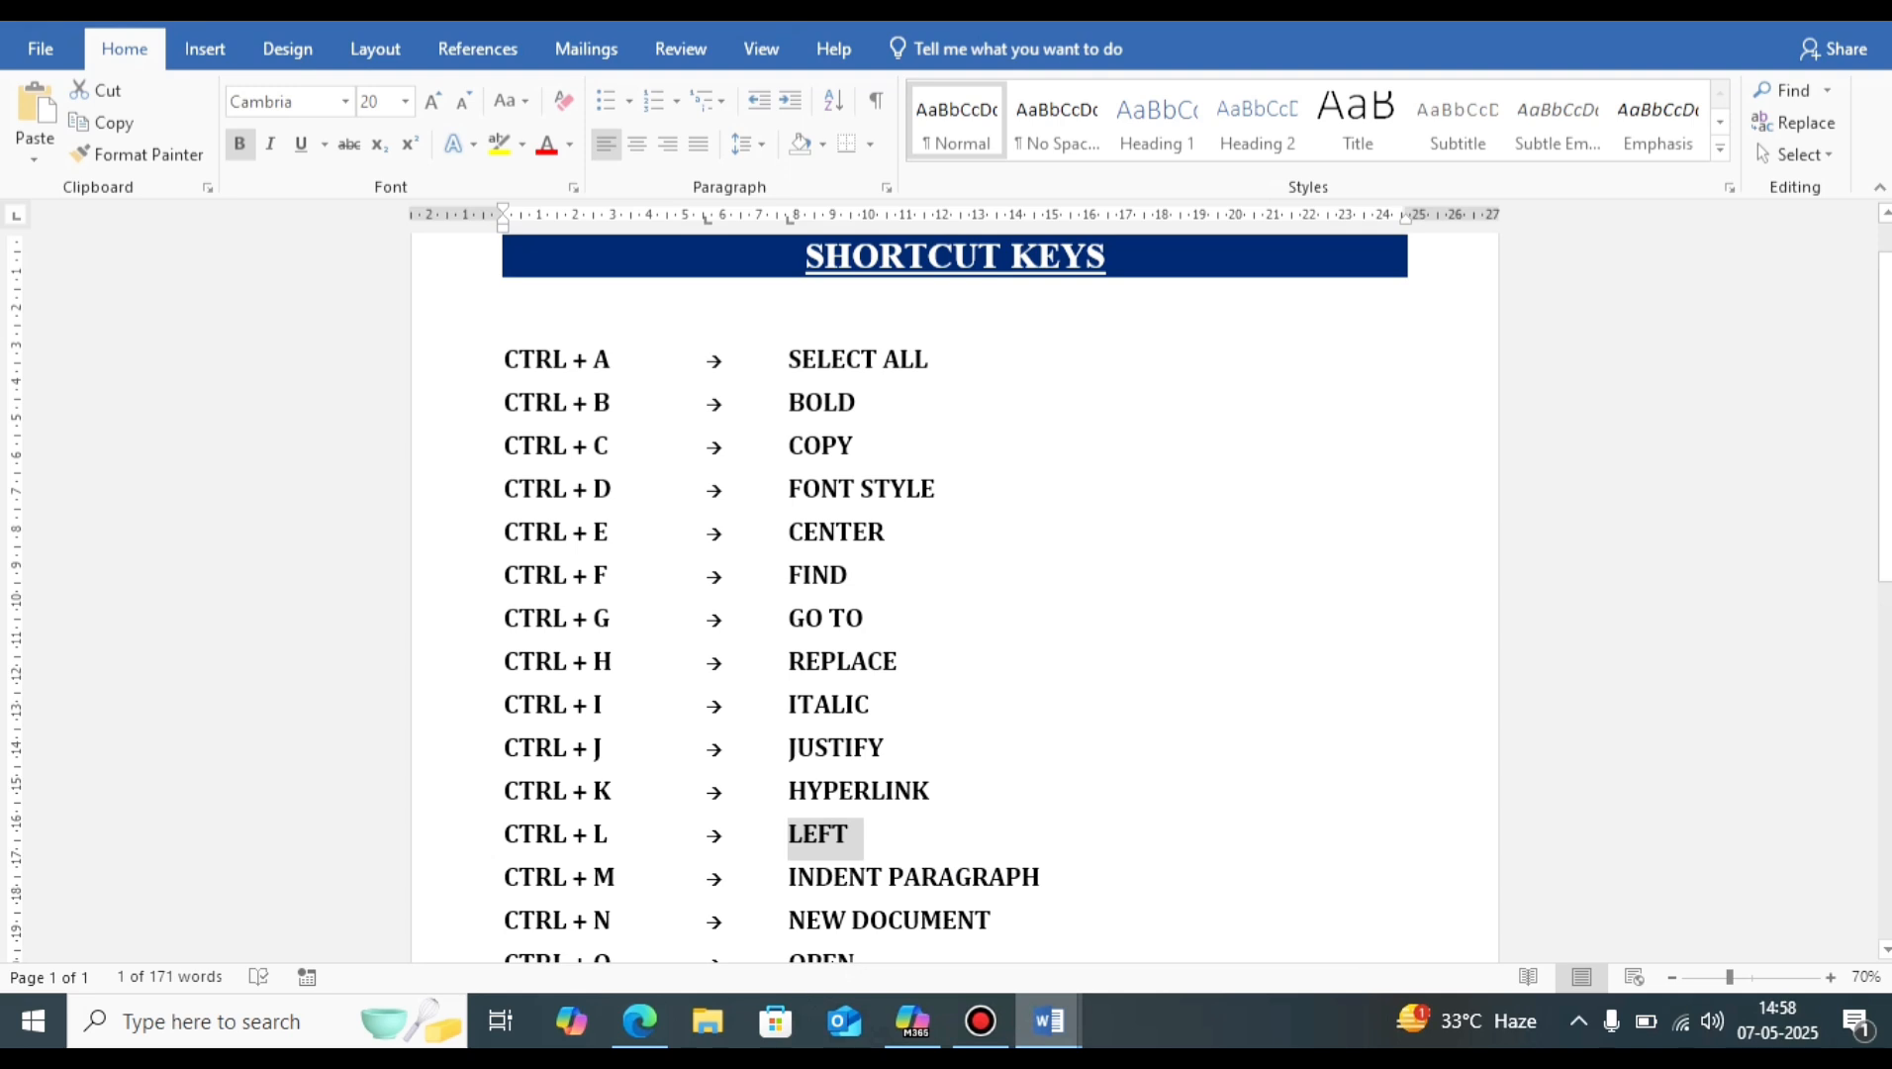
left_click(799, 876)
left_click_drag(789, 877, 1040, 878)
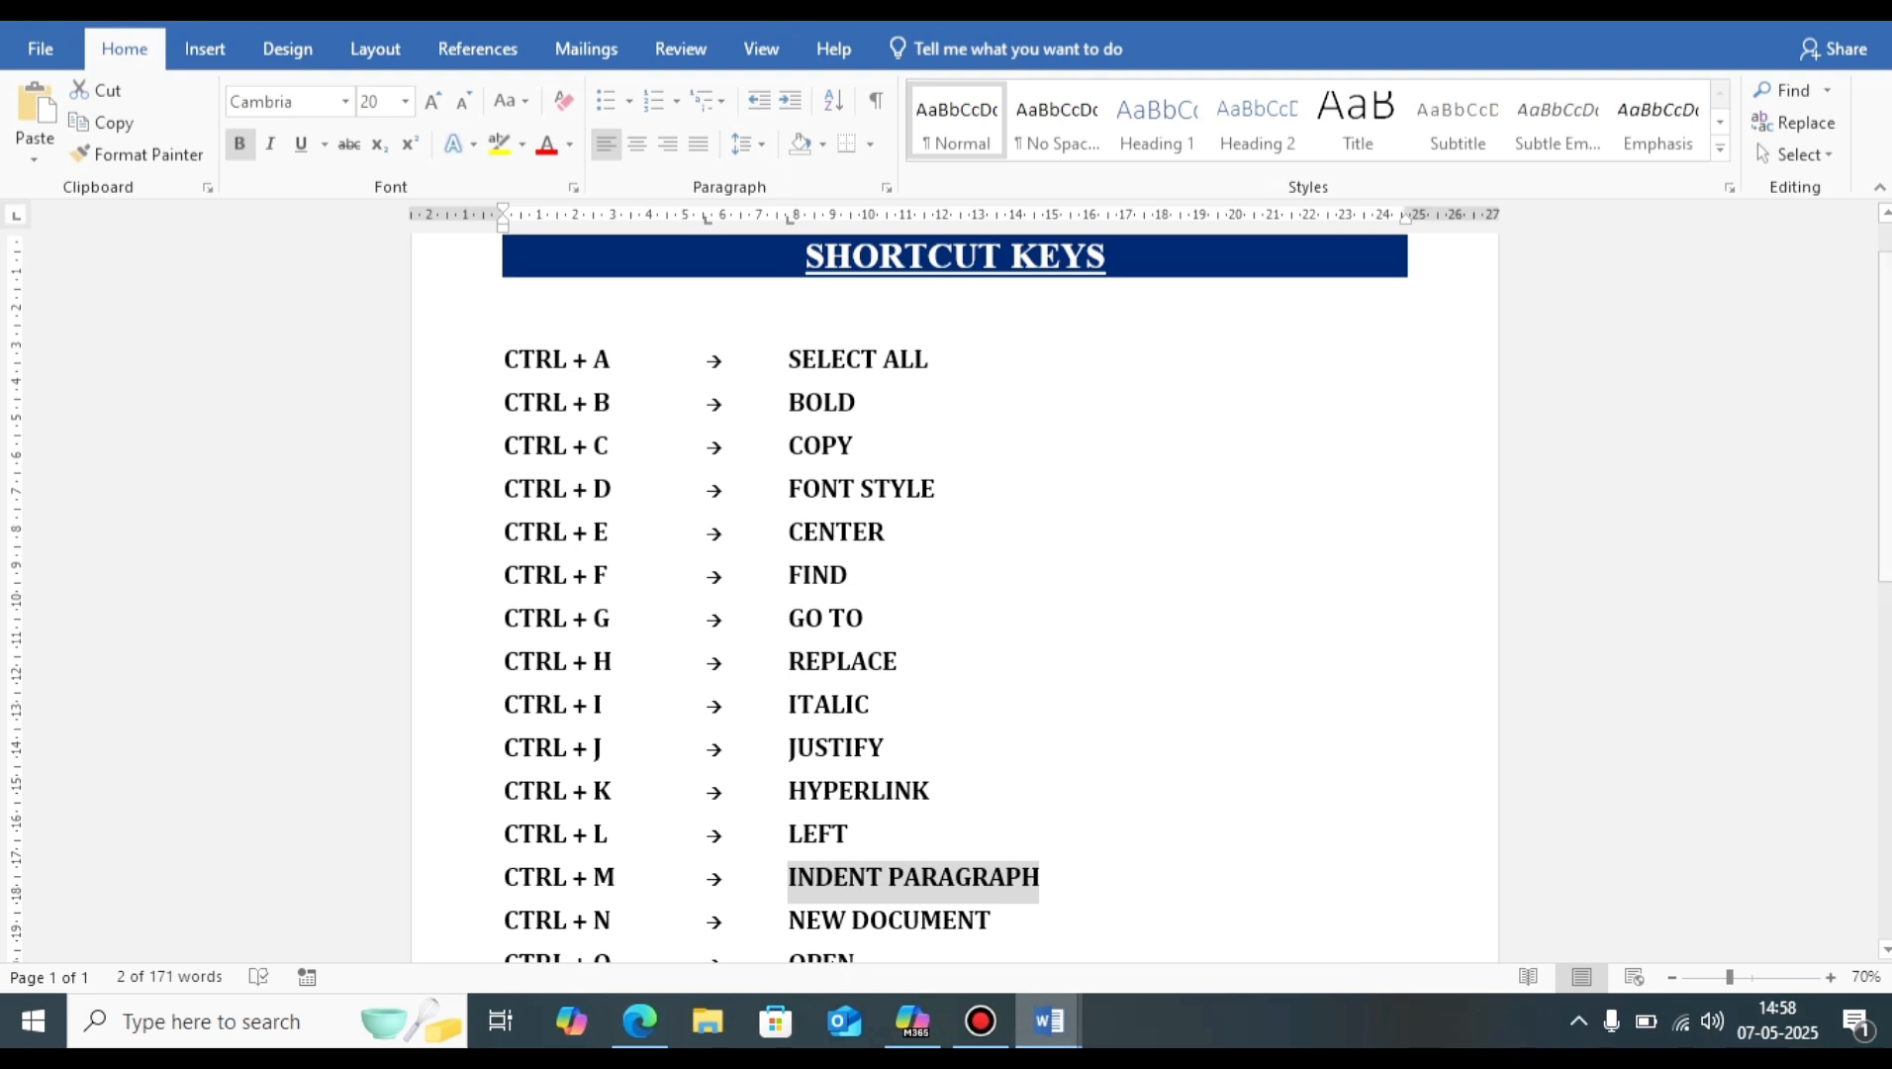
scroll(950, 599, "down", 3)
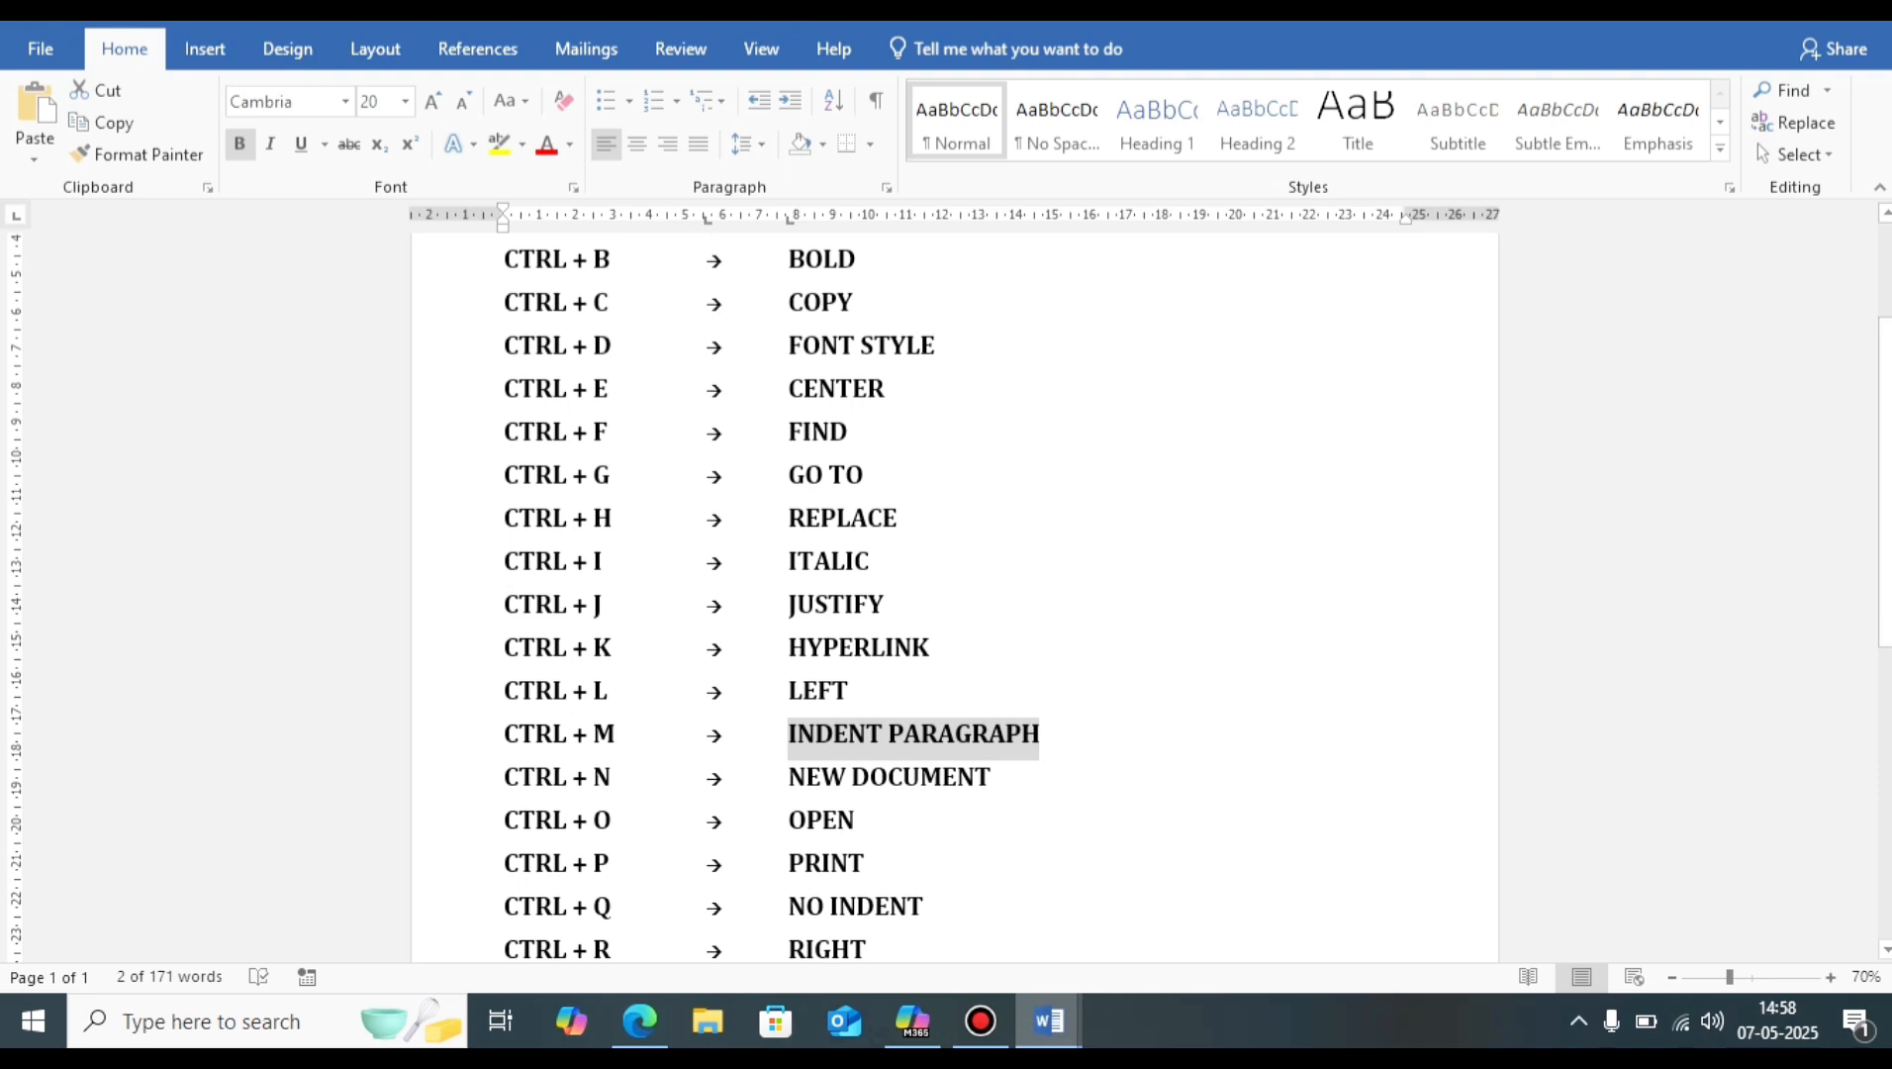
left_click(1041, 735)
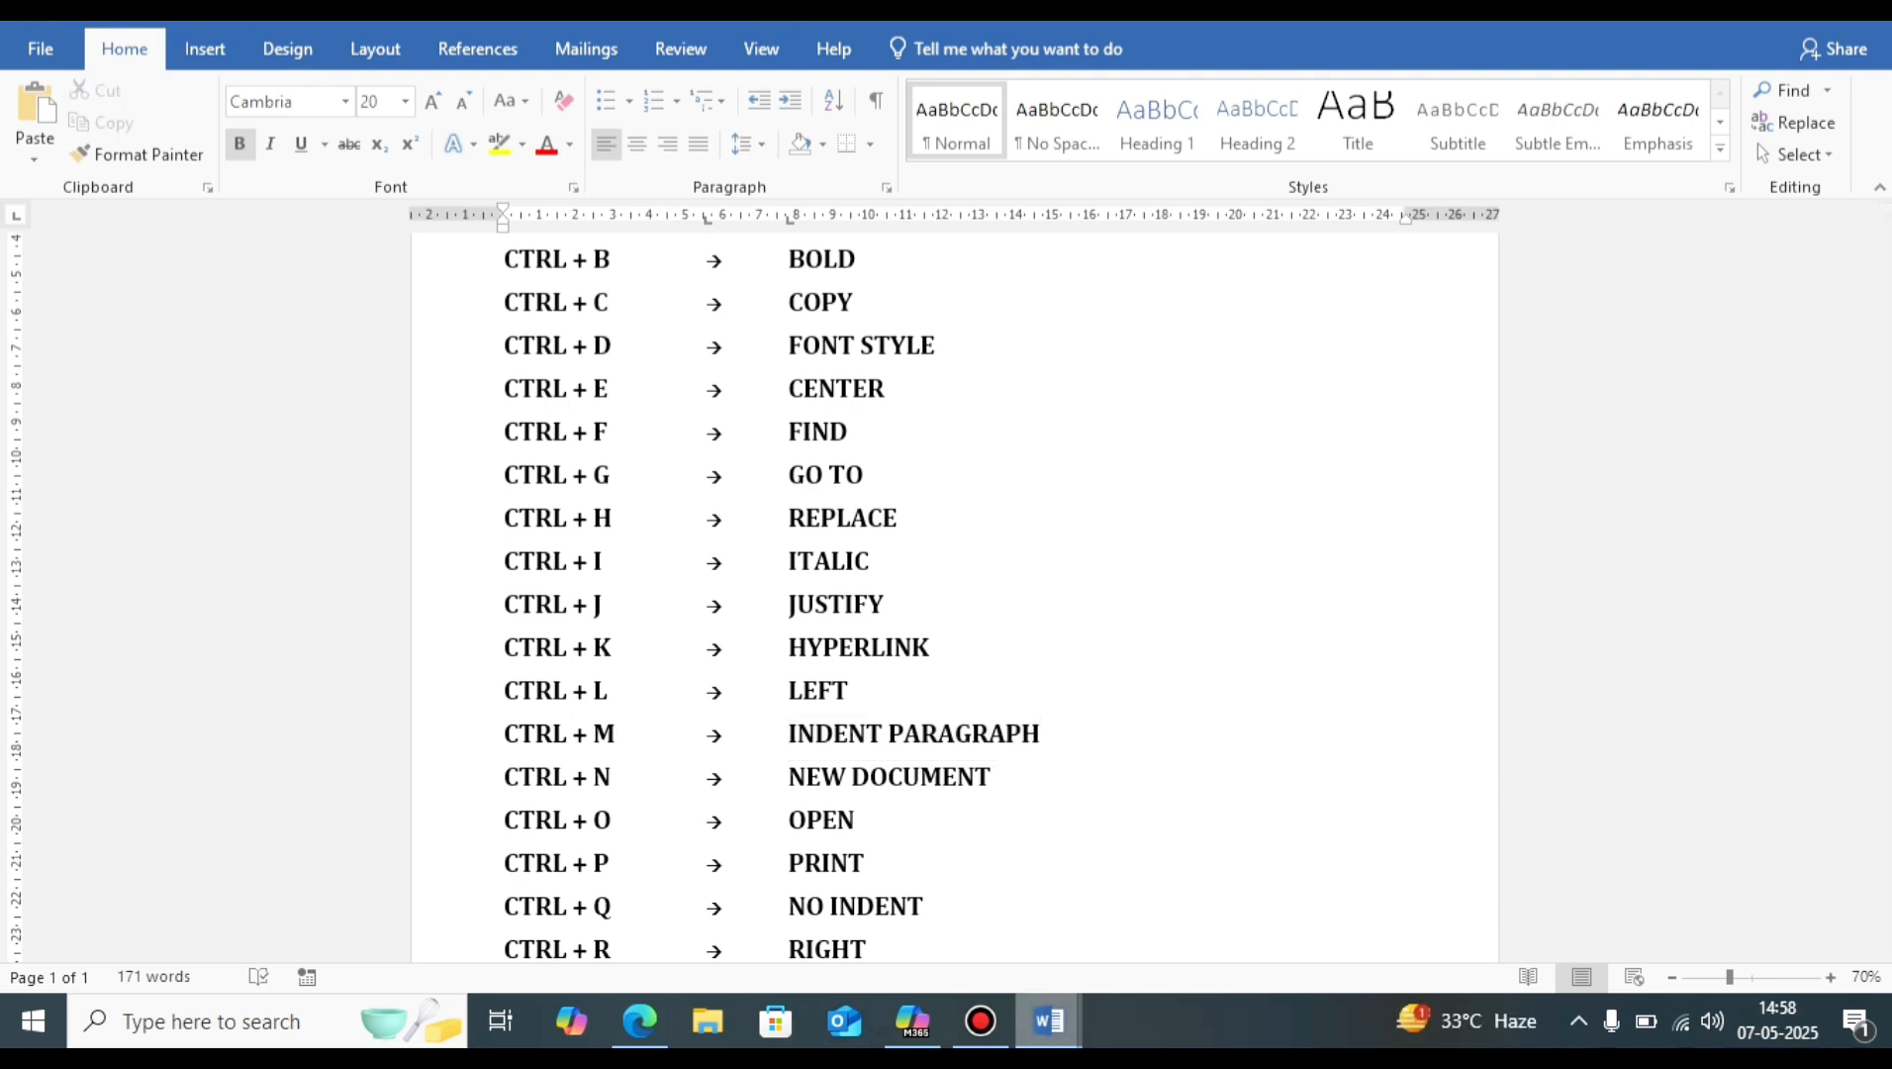
Step: In Document3, indent the bold paragraph beginning "To make your document look professionally produced" by five levels
mouse_move(1049, 1022)
left_click(1198, 896)
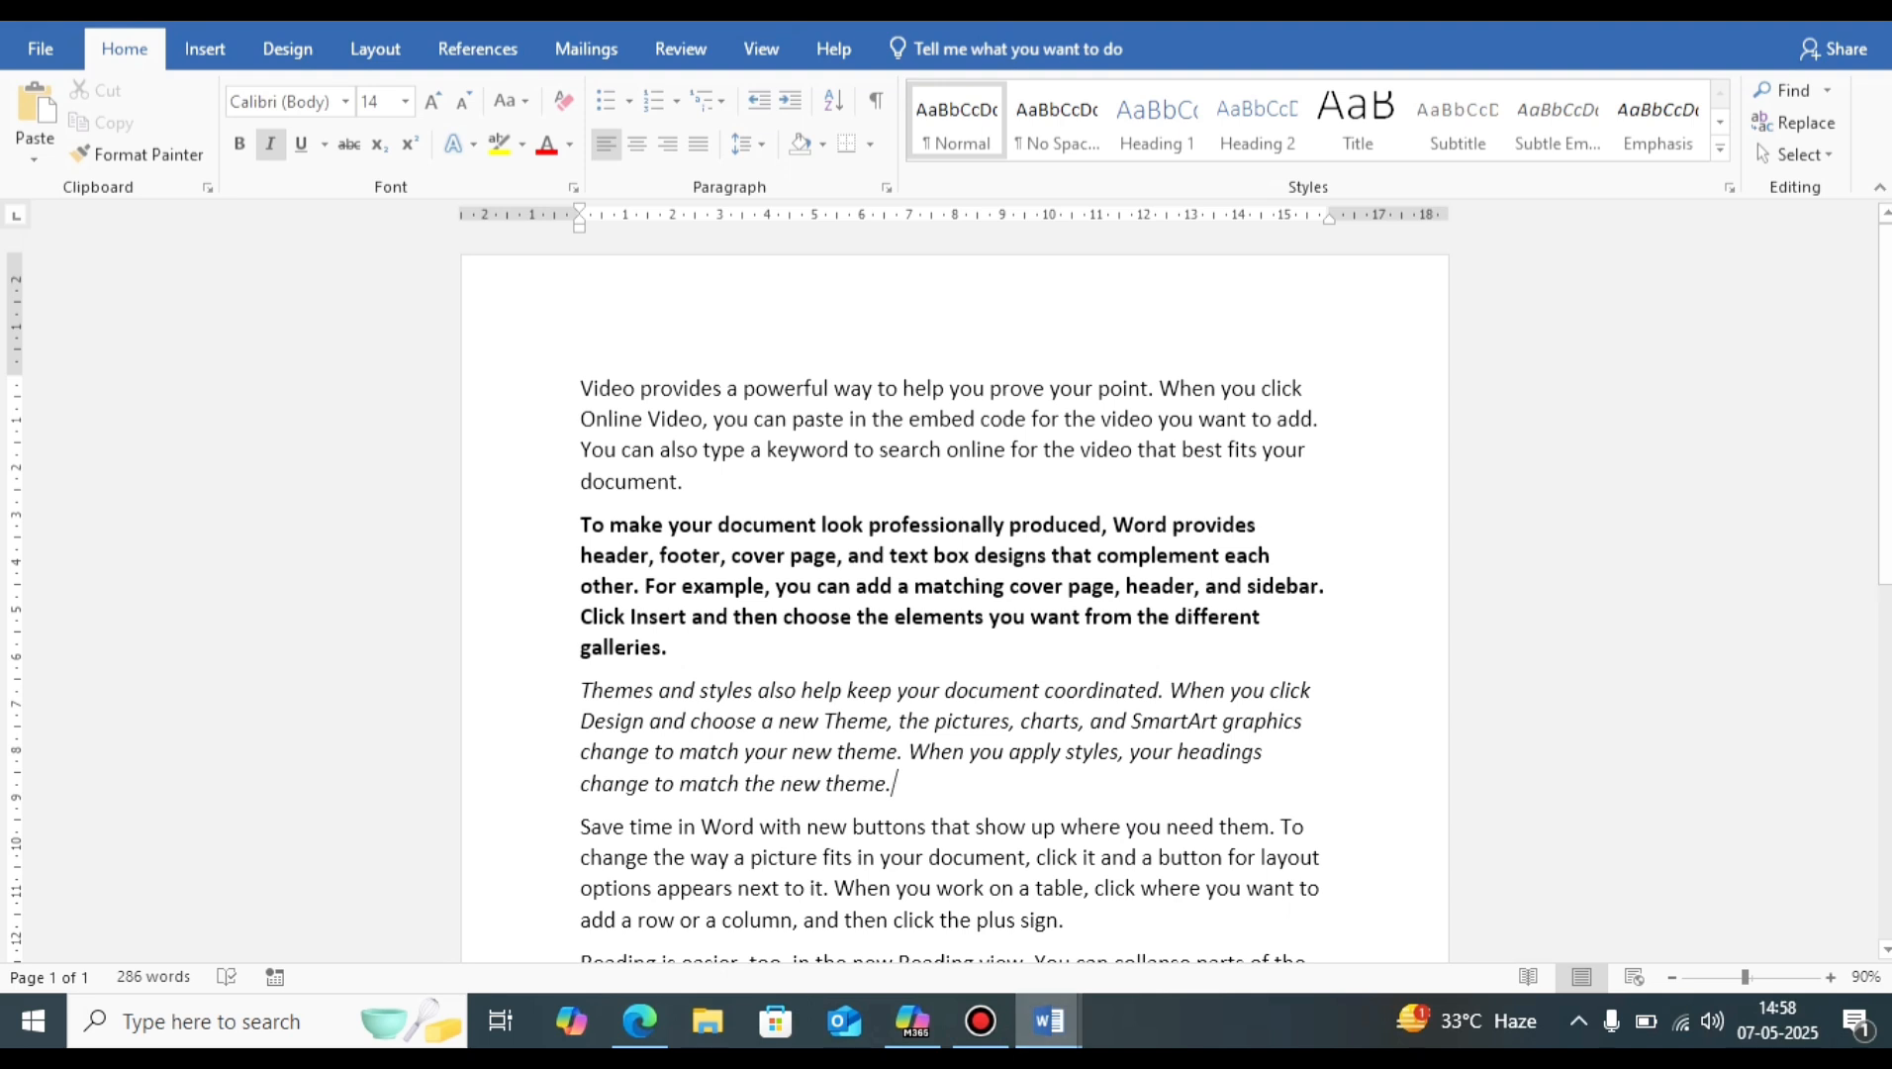
left_click(811, 585)
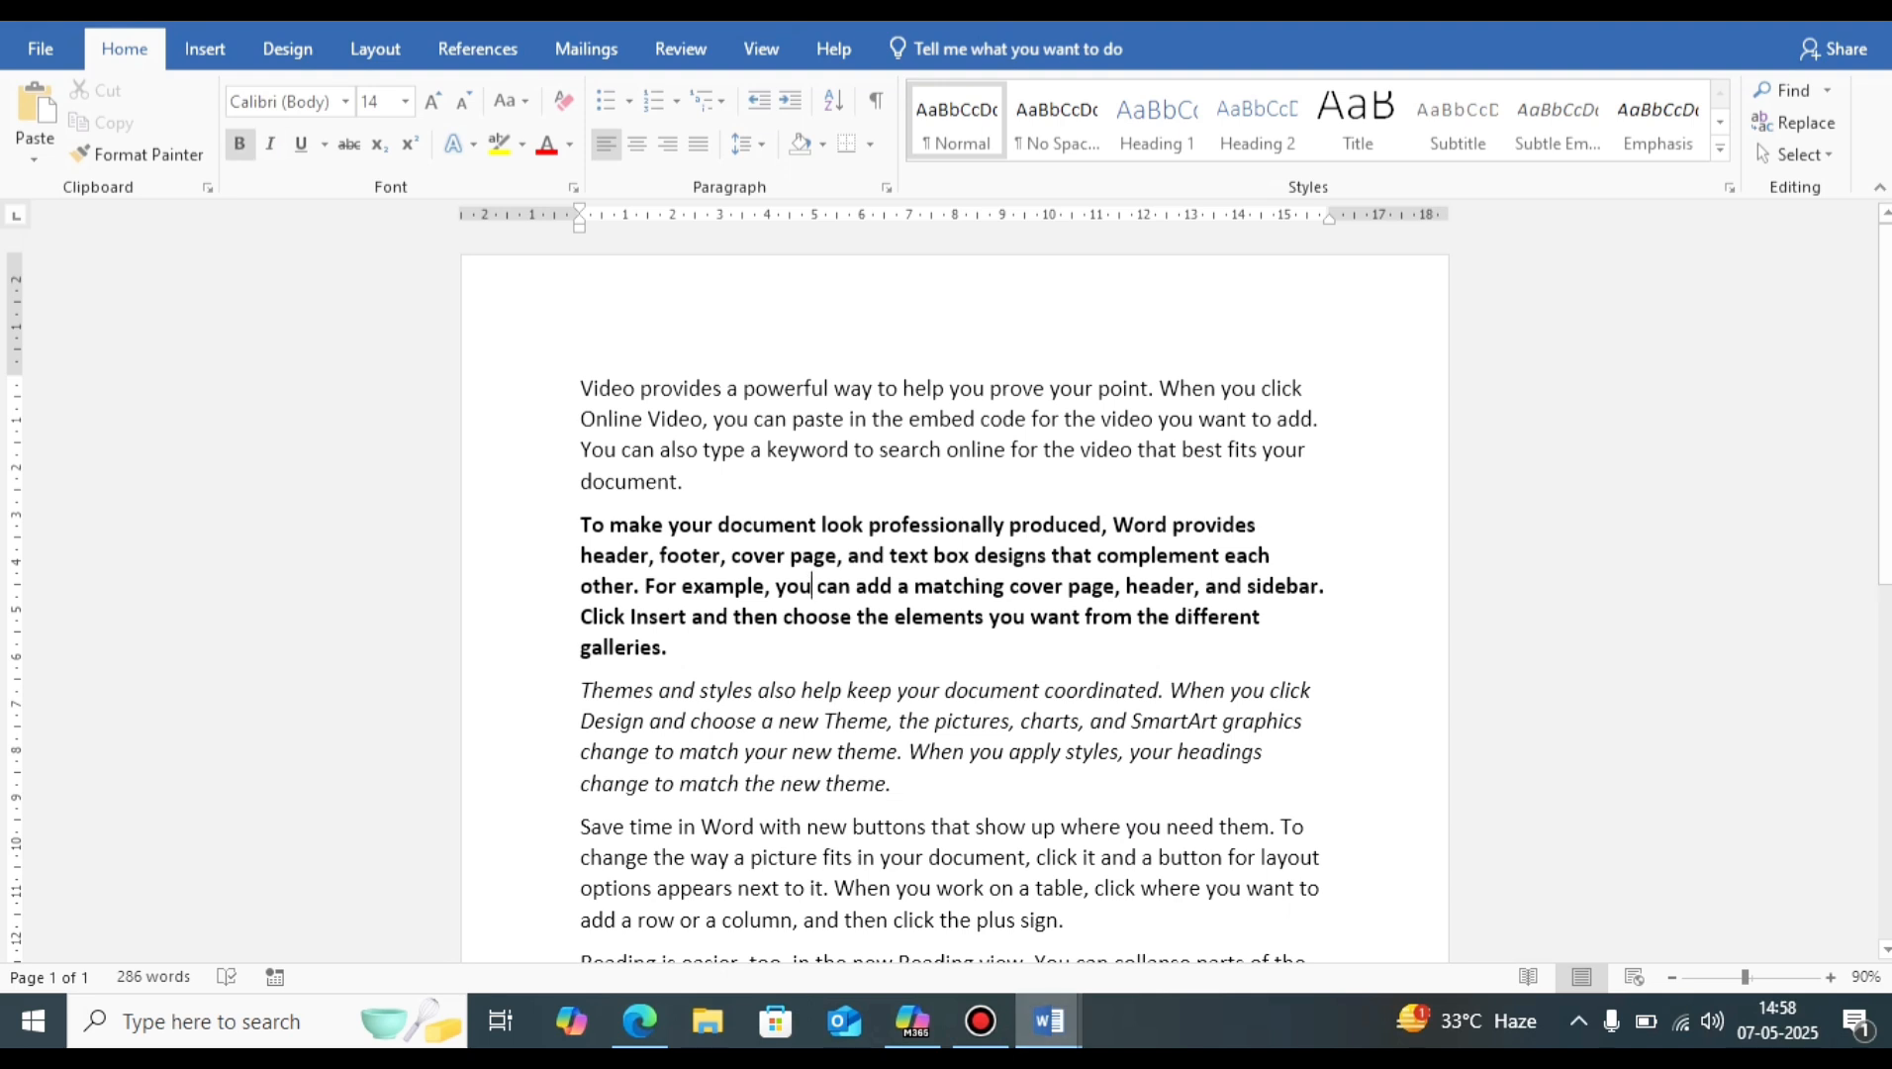
key("ctrl+m")
key("ctrl+m")
key("ctrl+m")
key("ctrl+m")
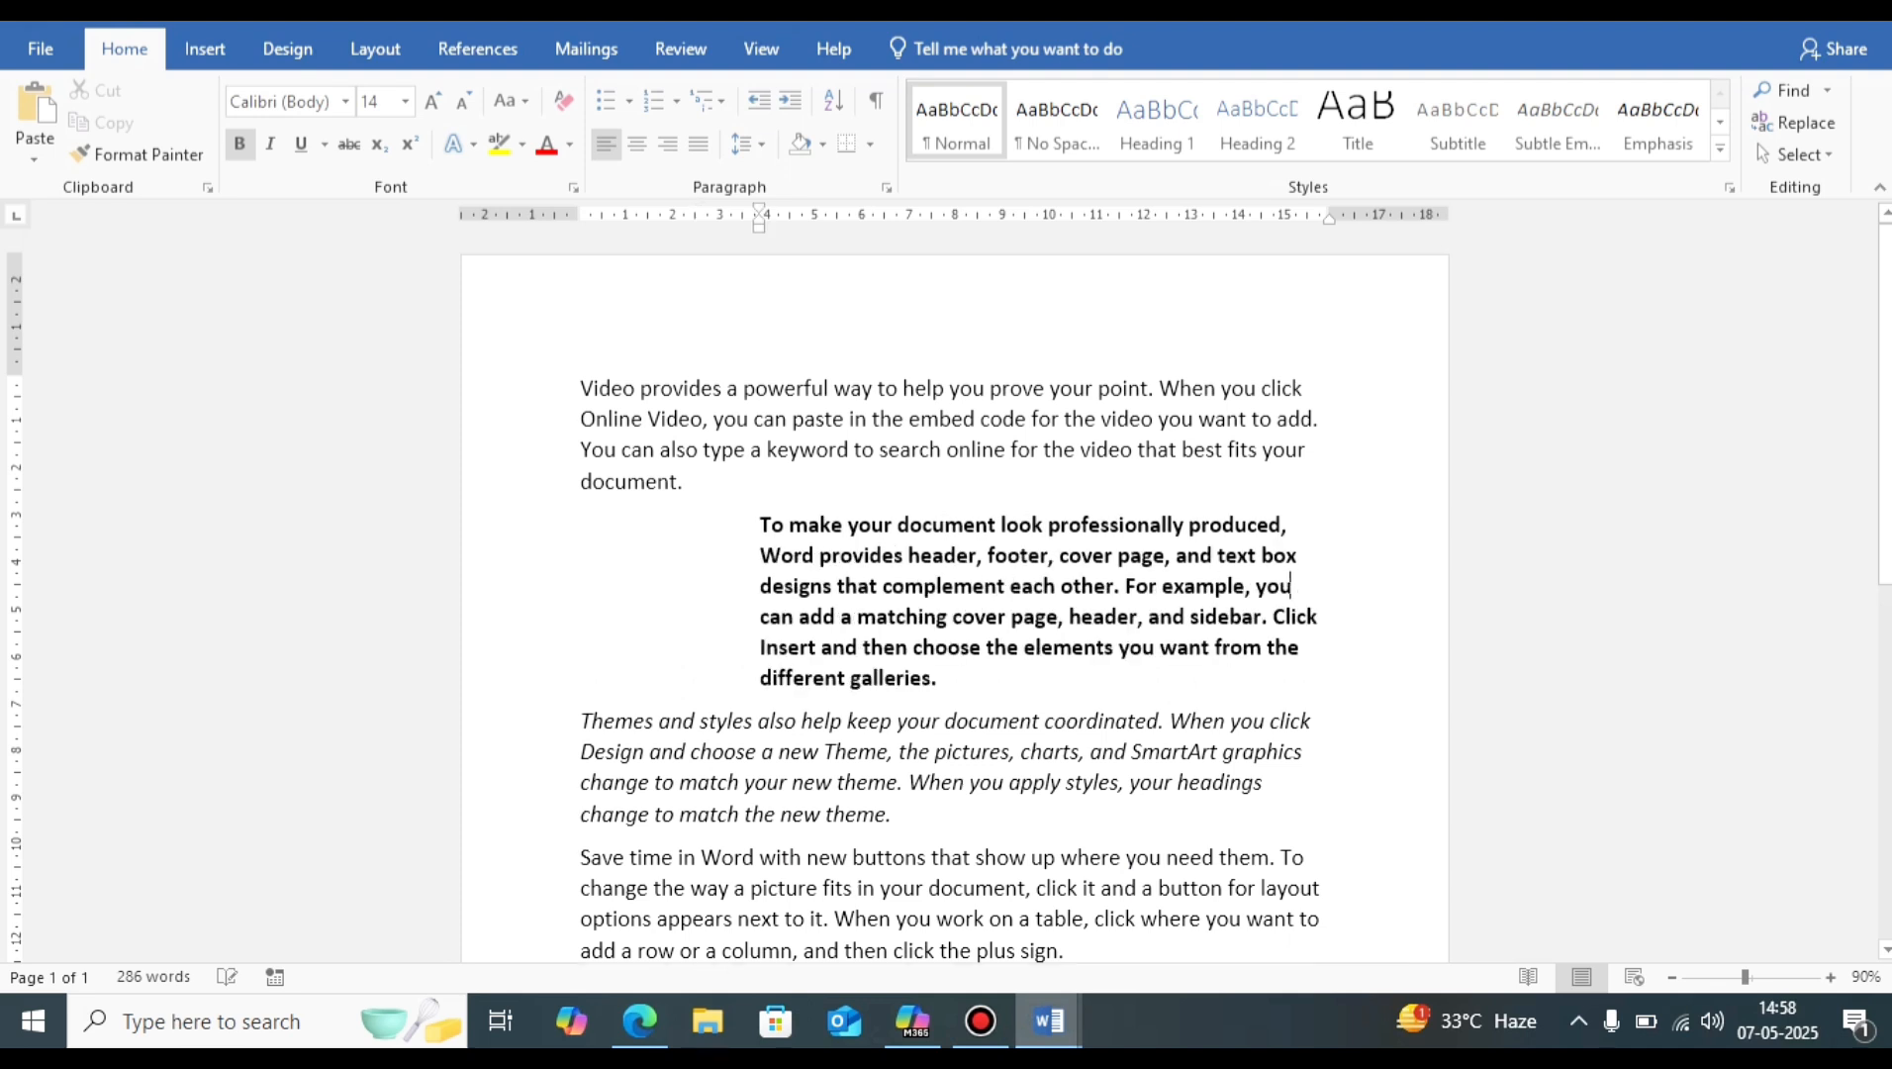
key("ctrl+m")
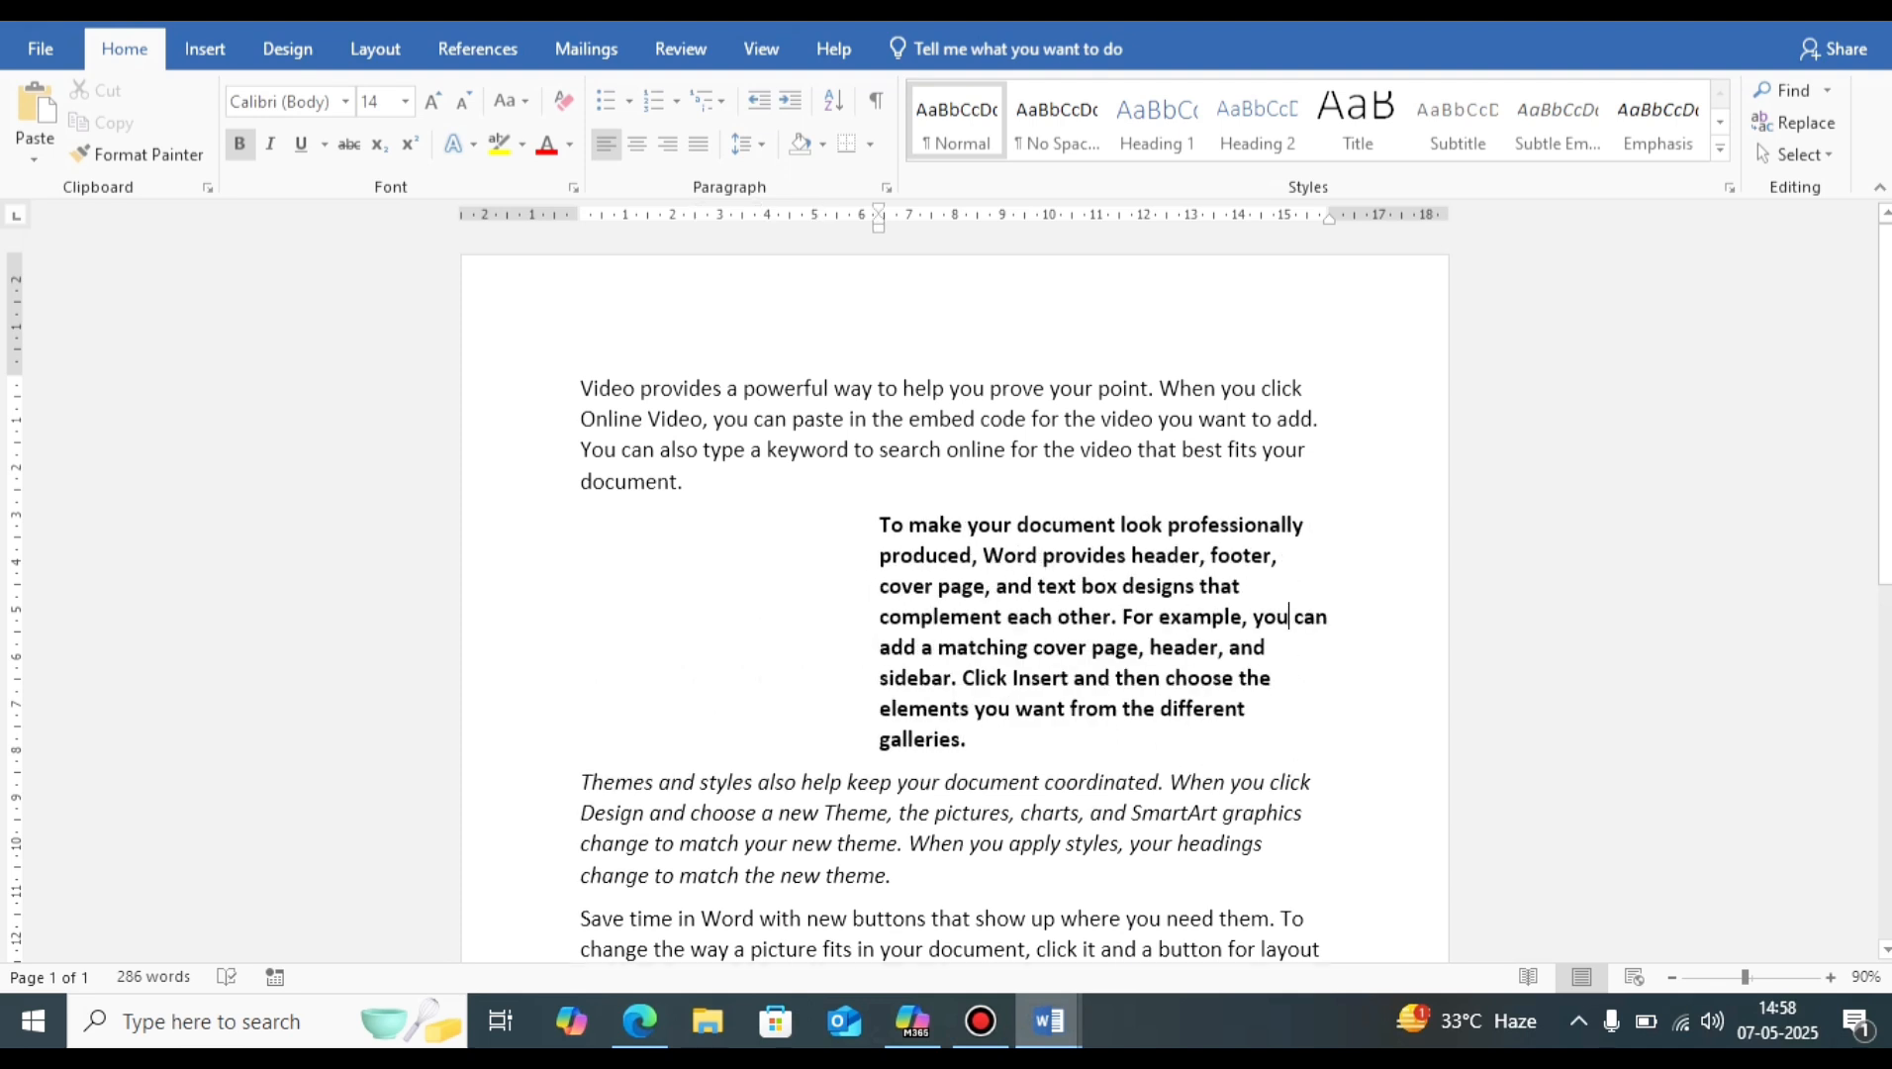
Step: Indent the italic paragraph beginning "Themes and styles" by five levels to match the bold paragraph above it
left_click(701, 843)
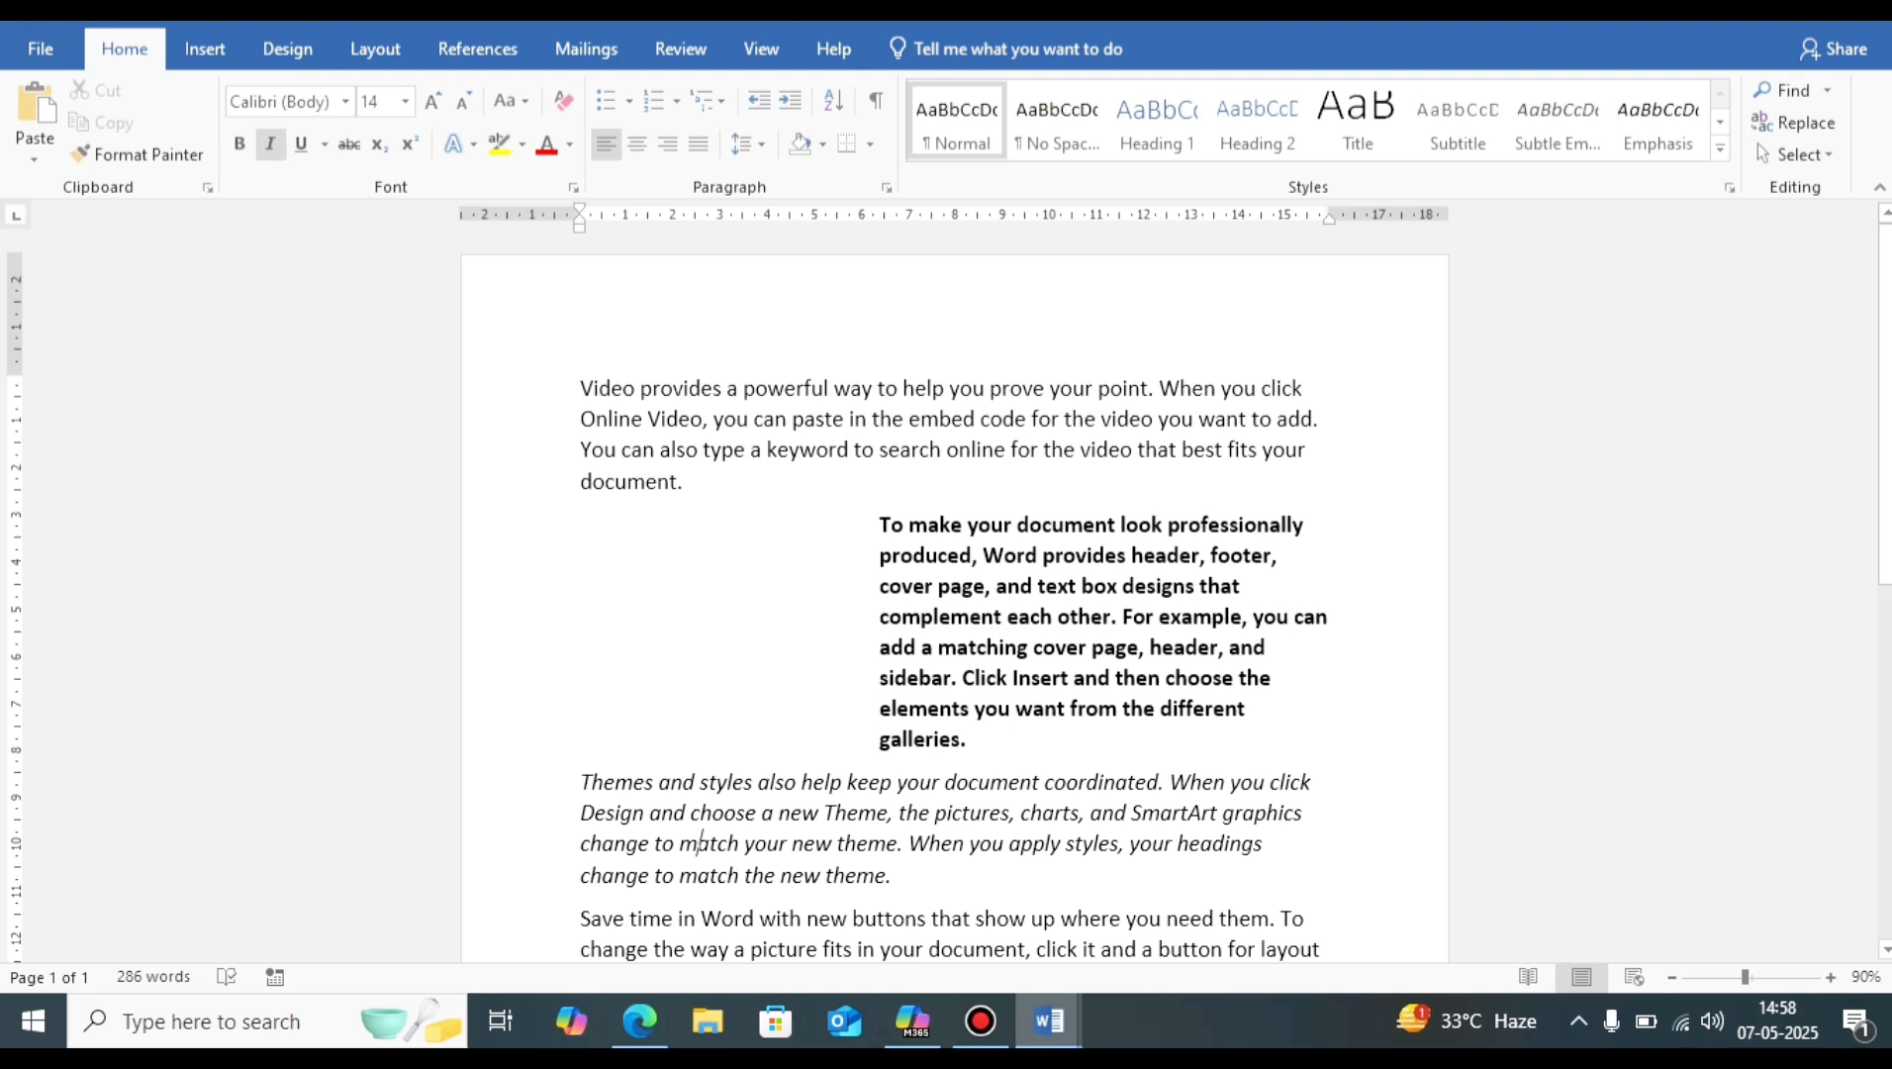
key("ctrl+m")
key("ctrl+m")
key("ctrl+m")
key("ctrl+m")
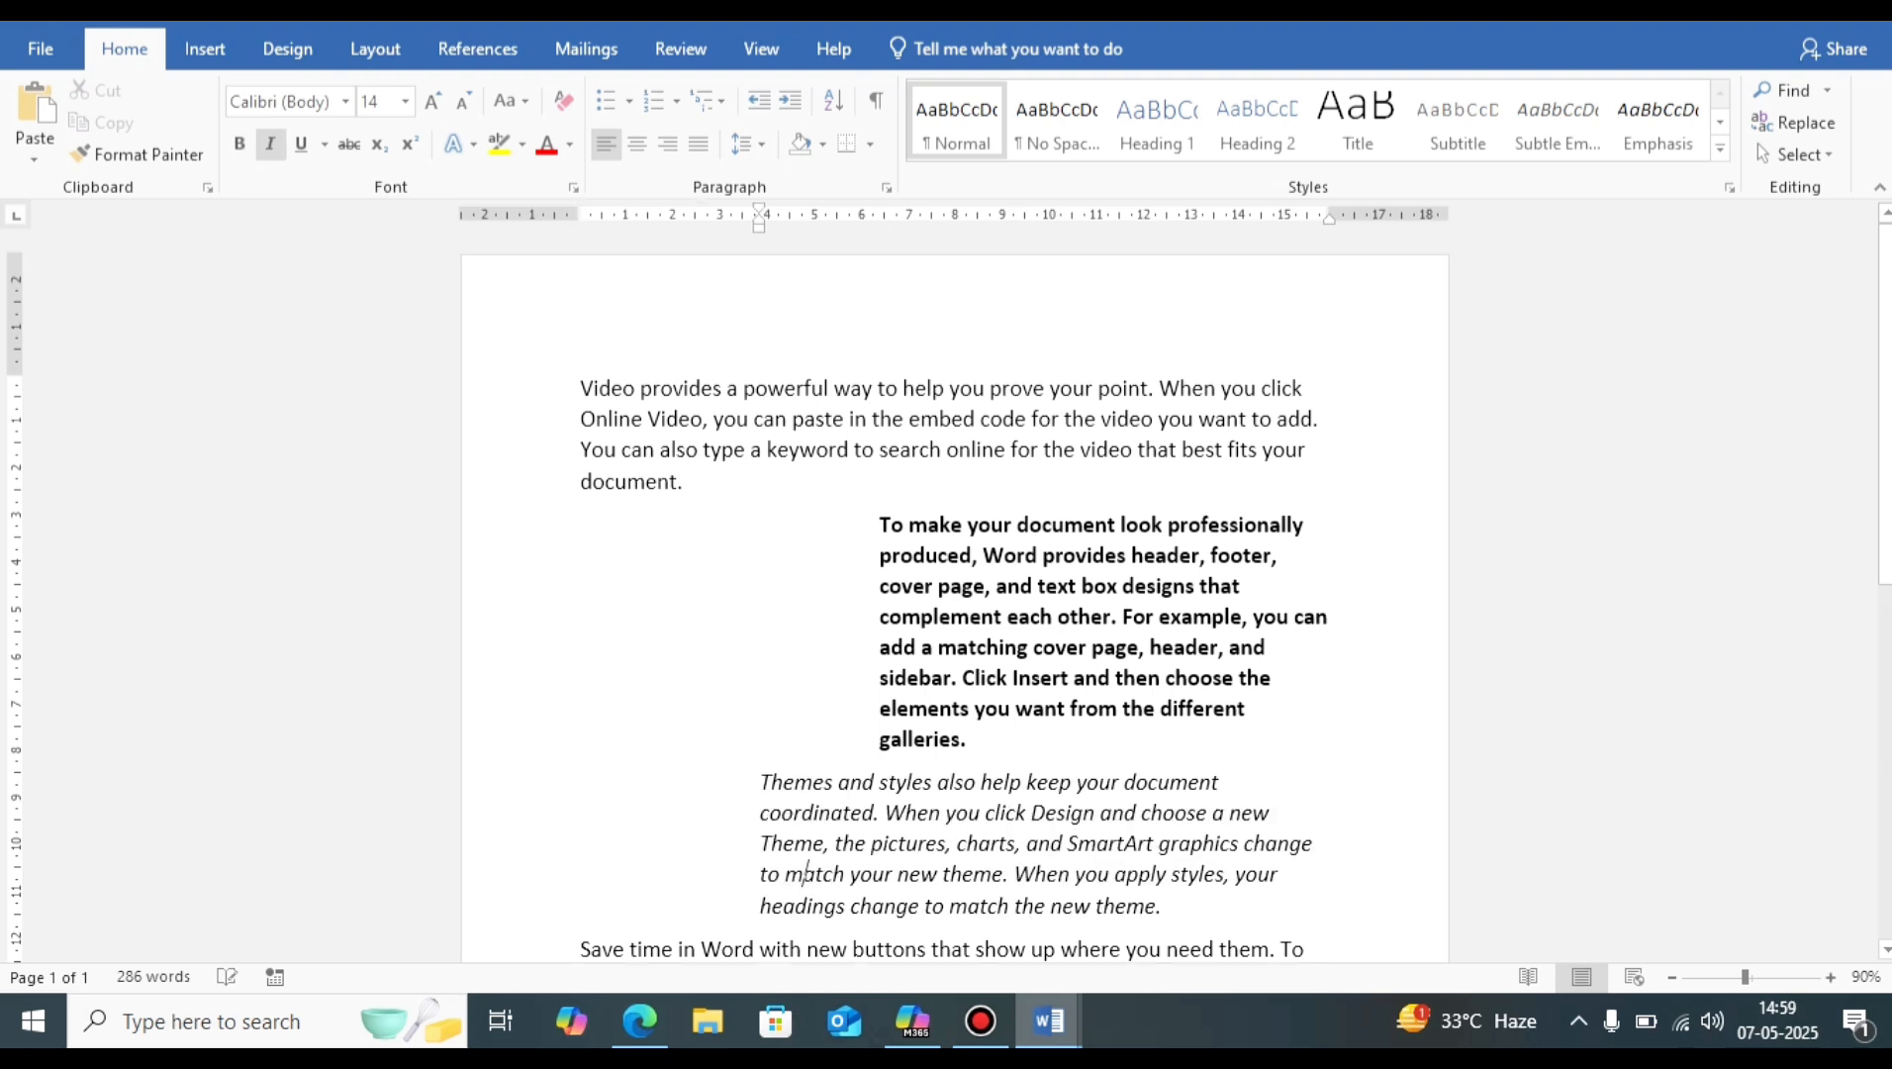
key("ctrl+m")
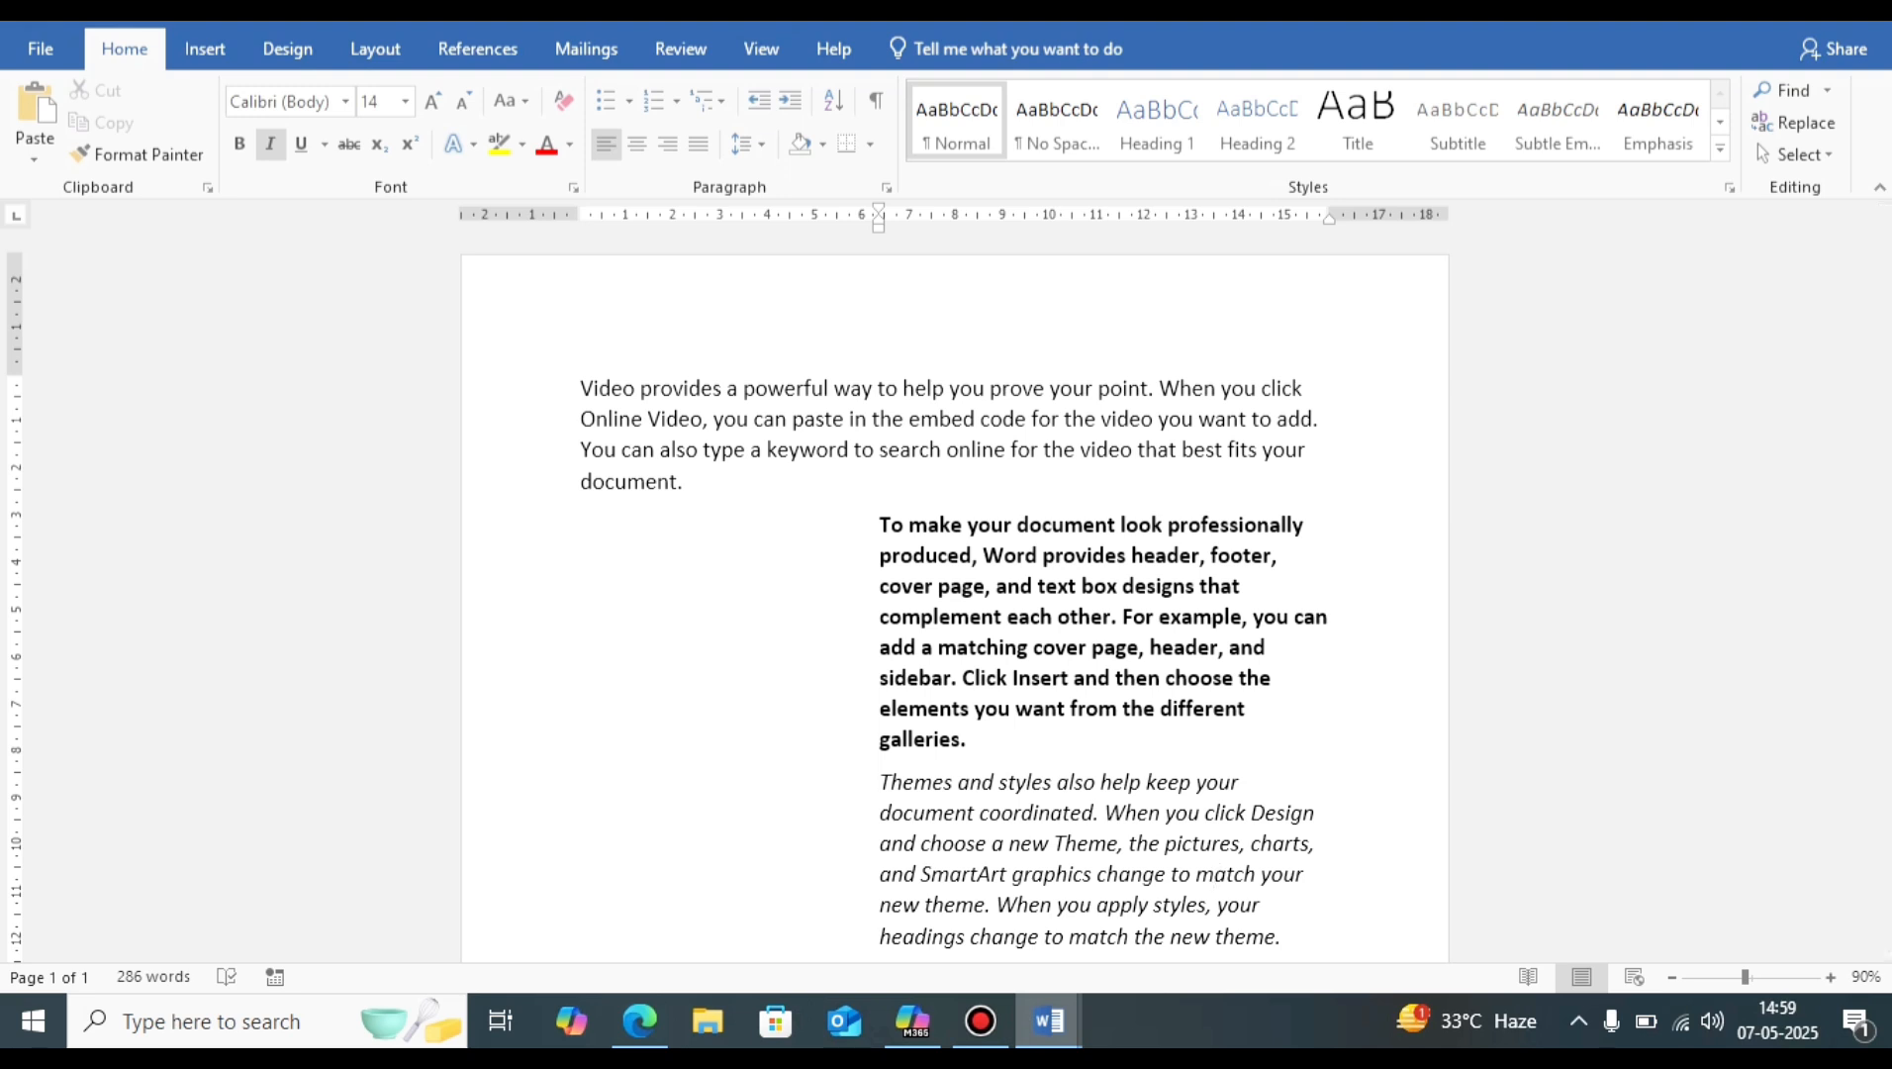
Step: Remove the indents from the italic paragraph and the bold paragraph above it
key("ctrl+q")
key("Up")
key("Up")
key("Up")
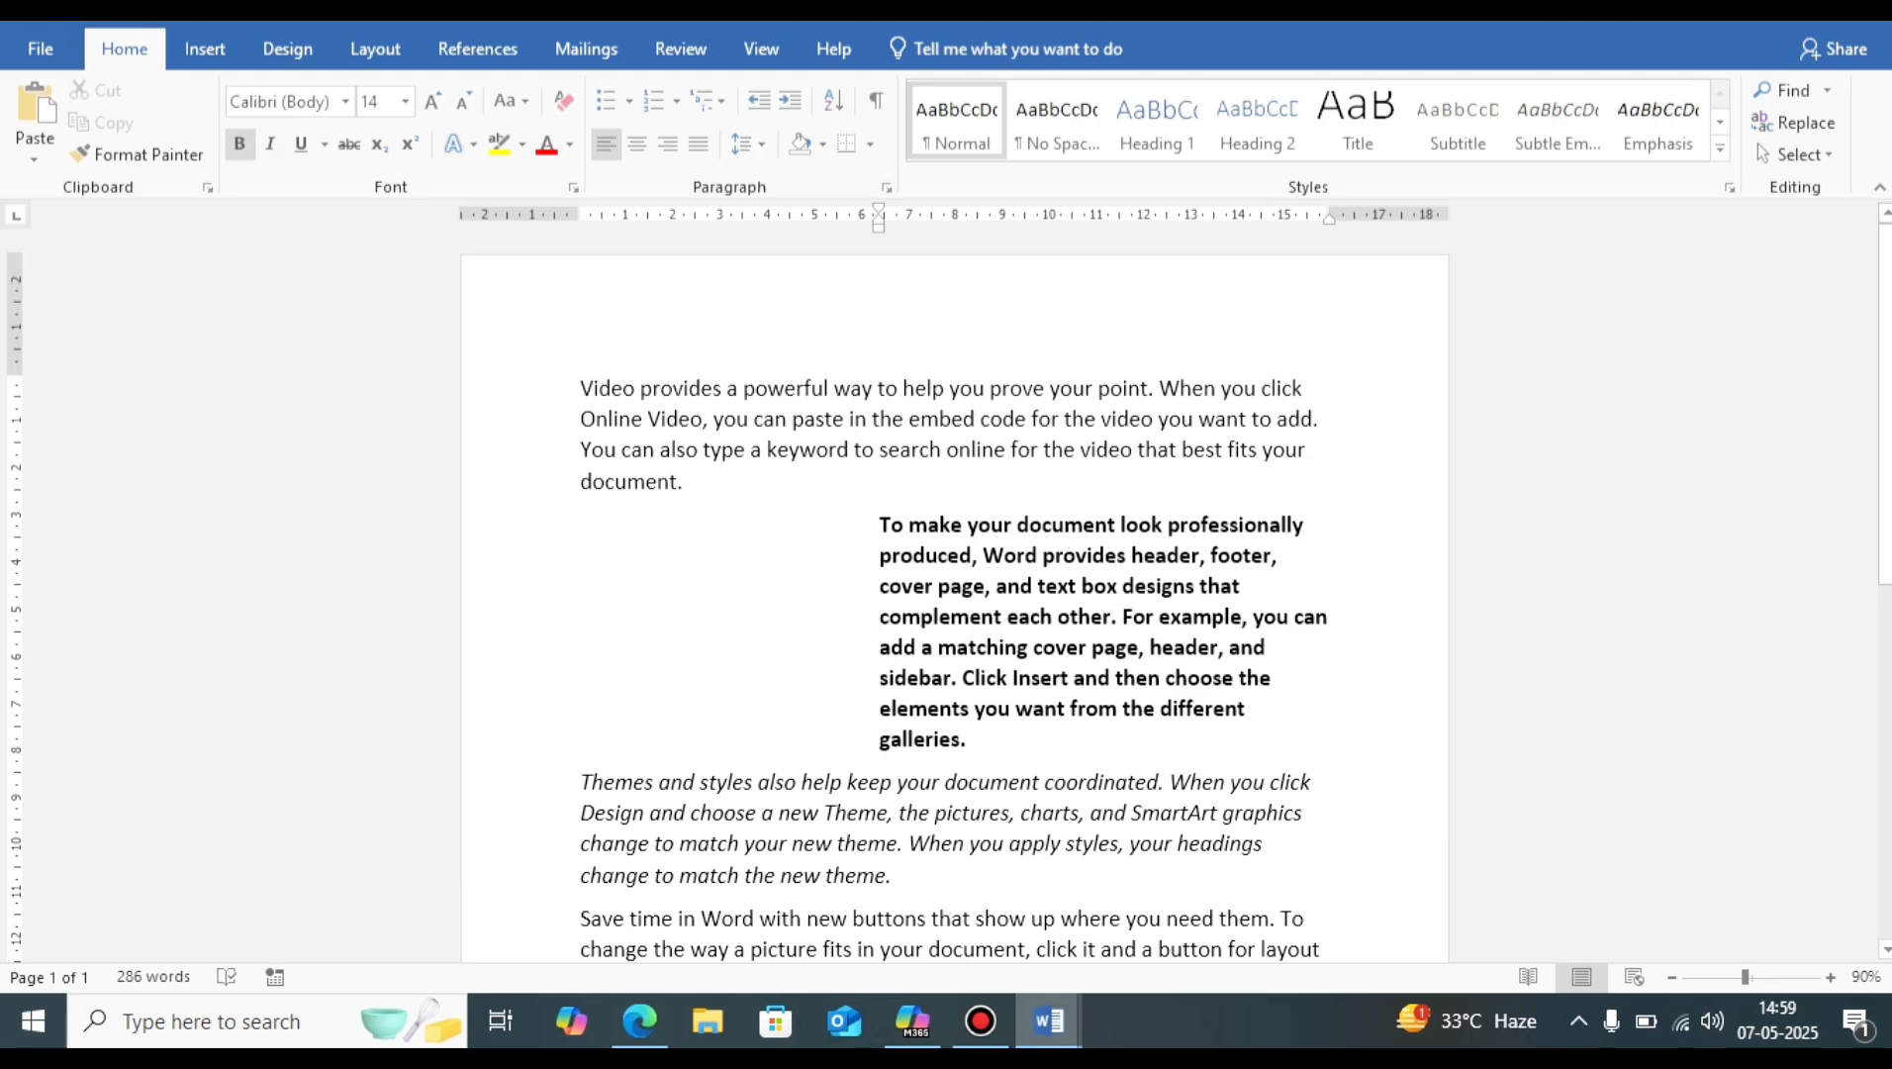
key("ctrl+q")
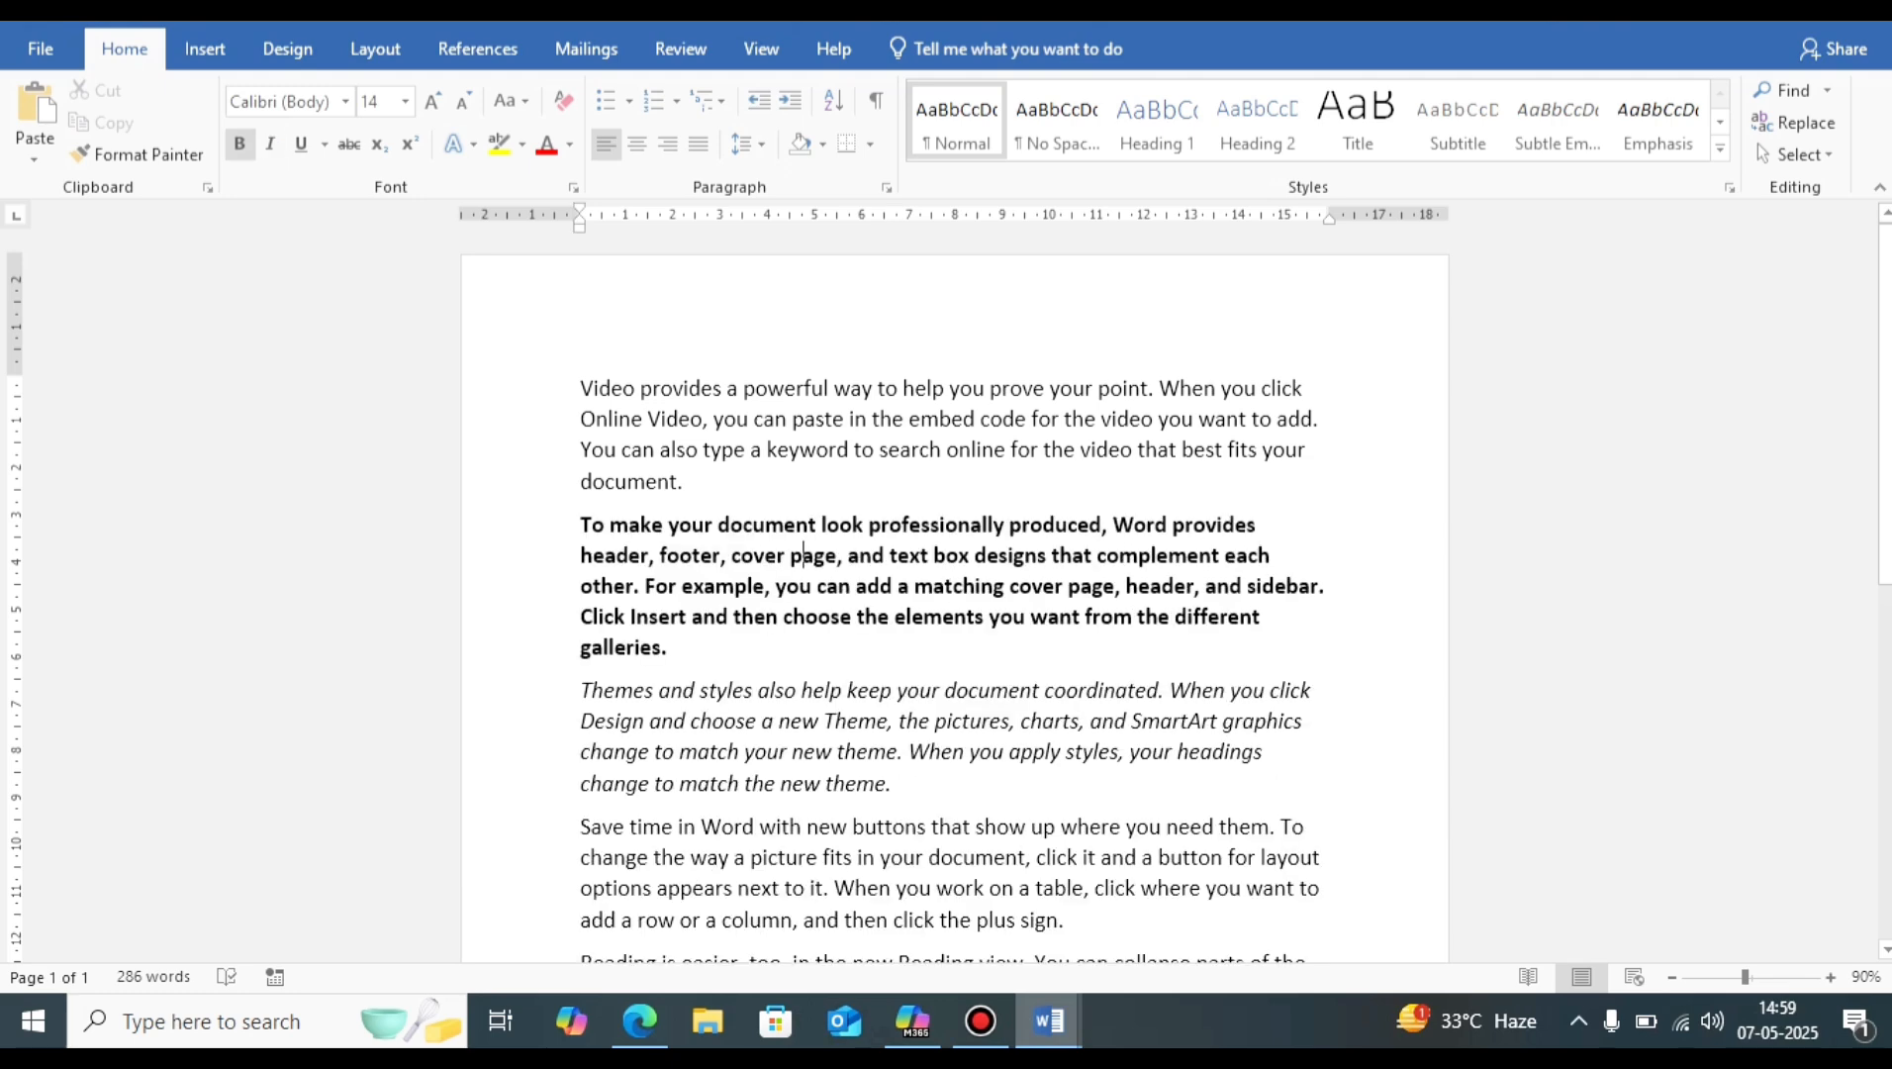
Step: Return to the SHORTCUT KEYS document, select NEW DOCUMENT beside CTRL + N to point it out, and create a new blank document
mouse_move(1049, 1021)
left_click(935, 890)
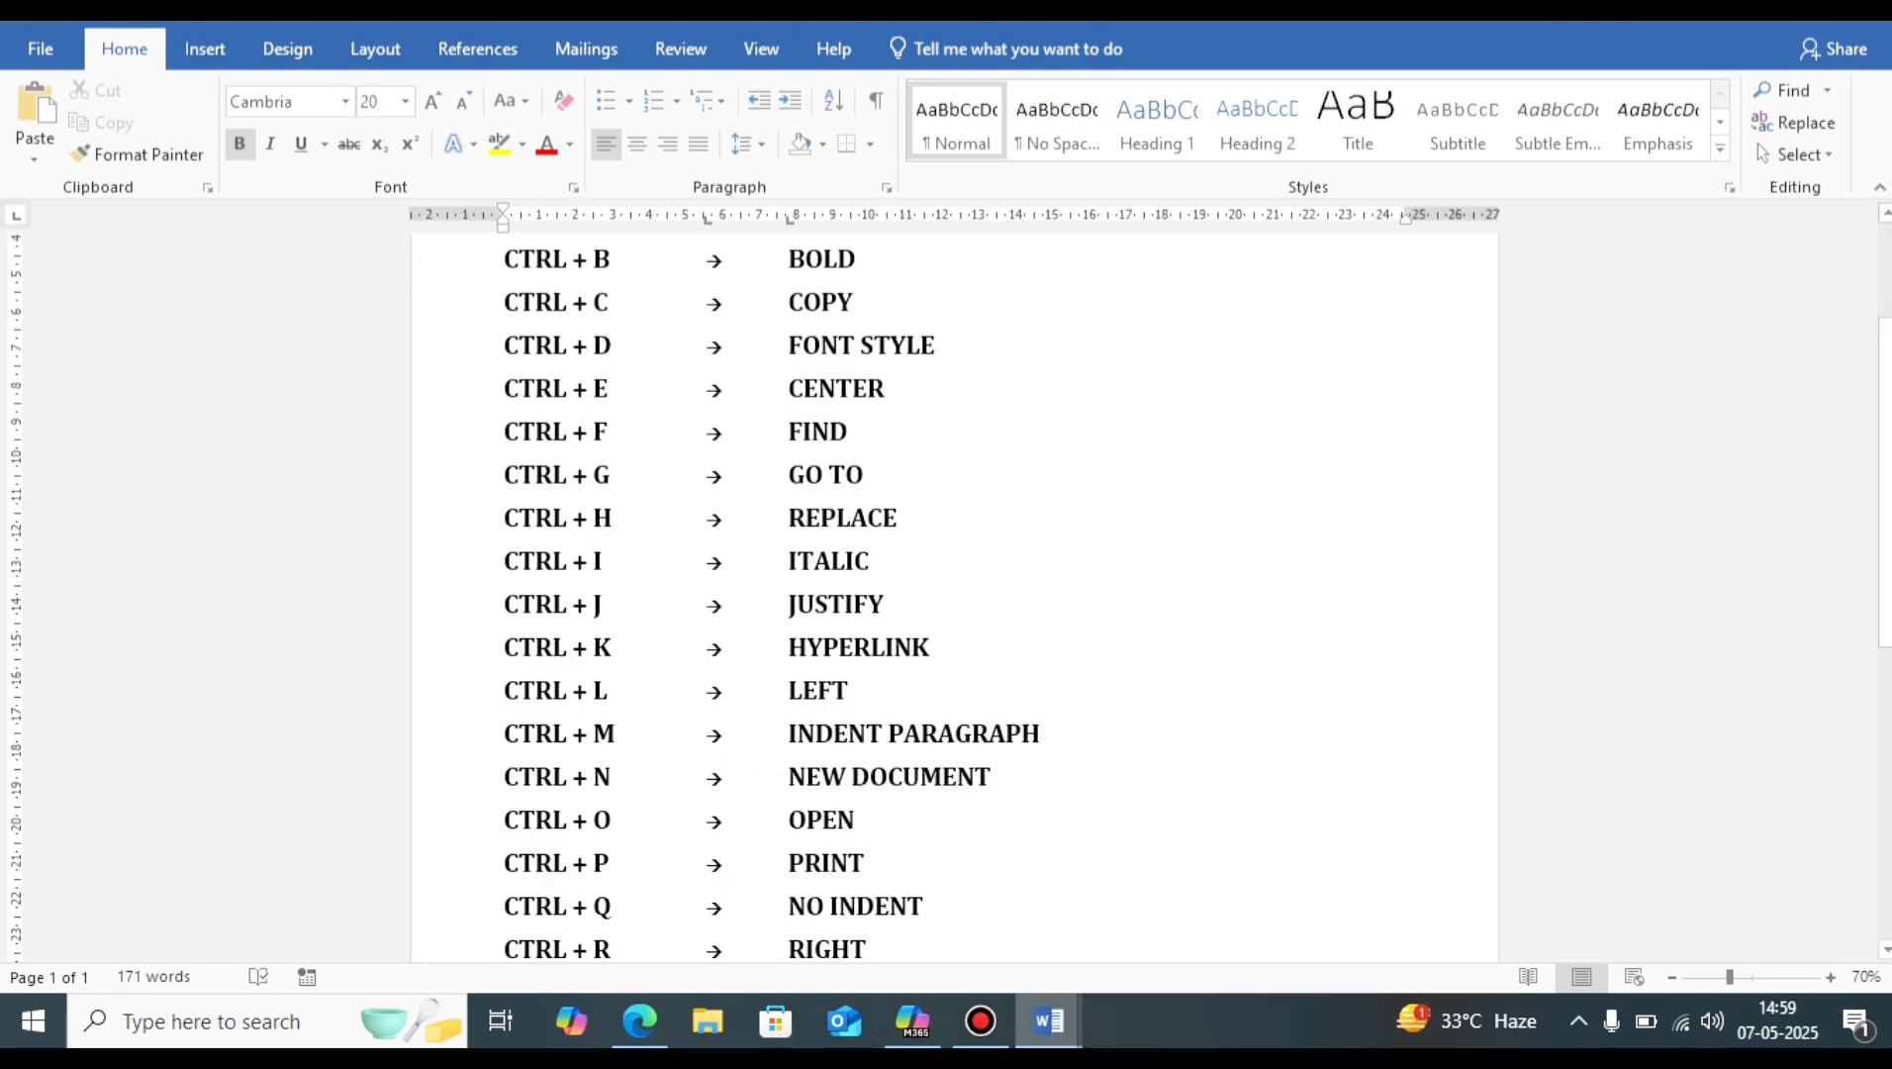
left_click_drag(789, 777, 1005, 782)
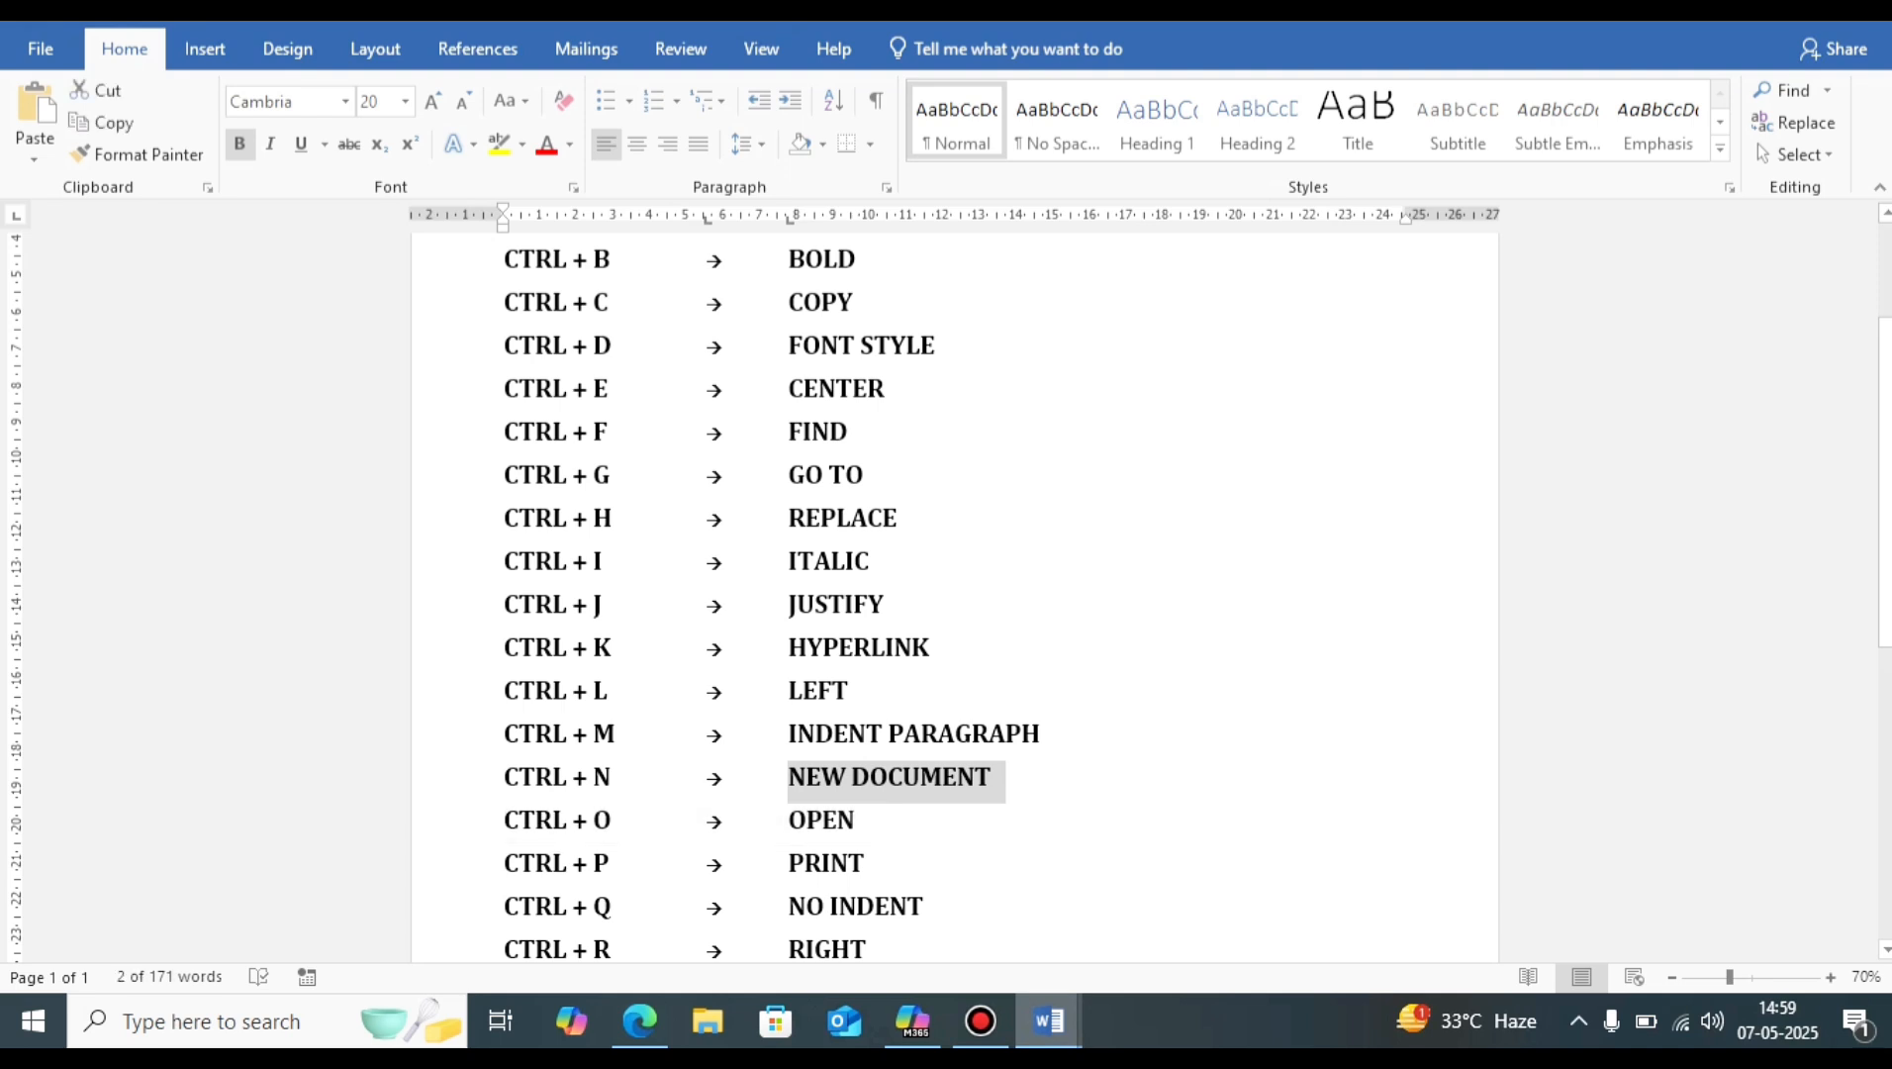
key("ctrl+n")
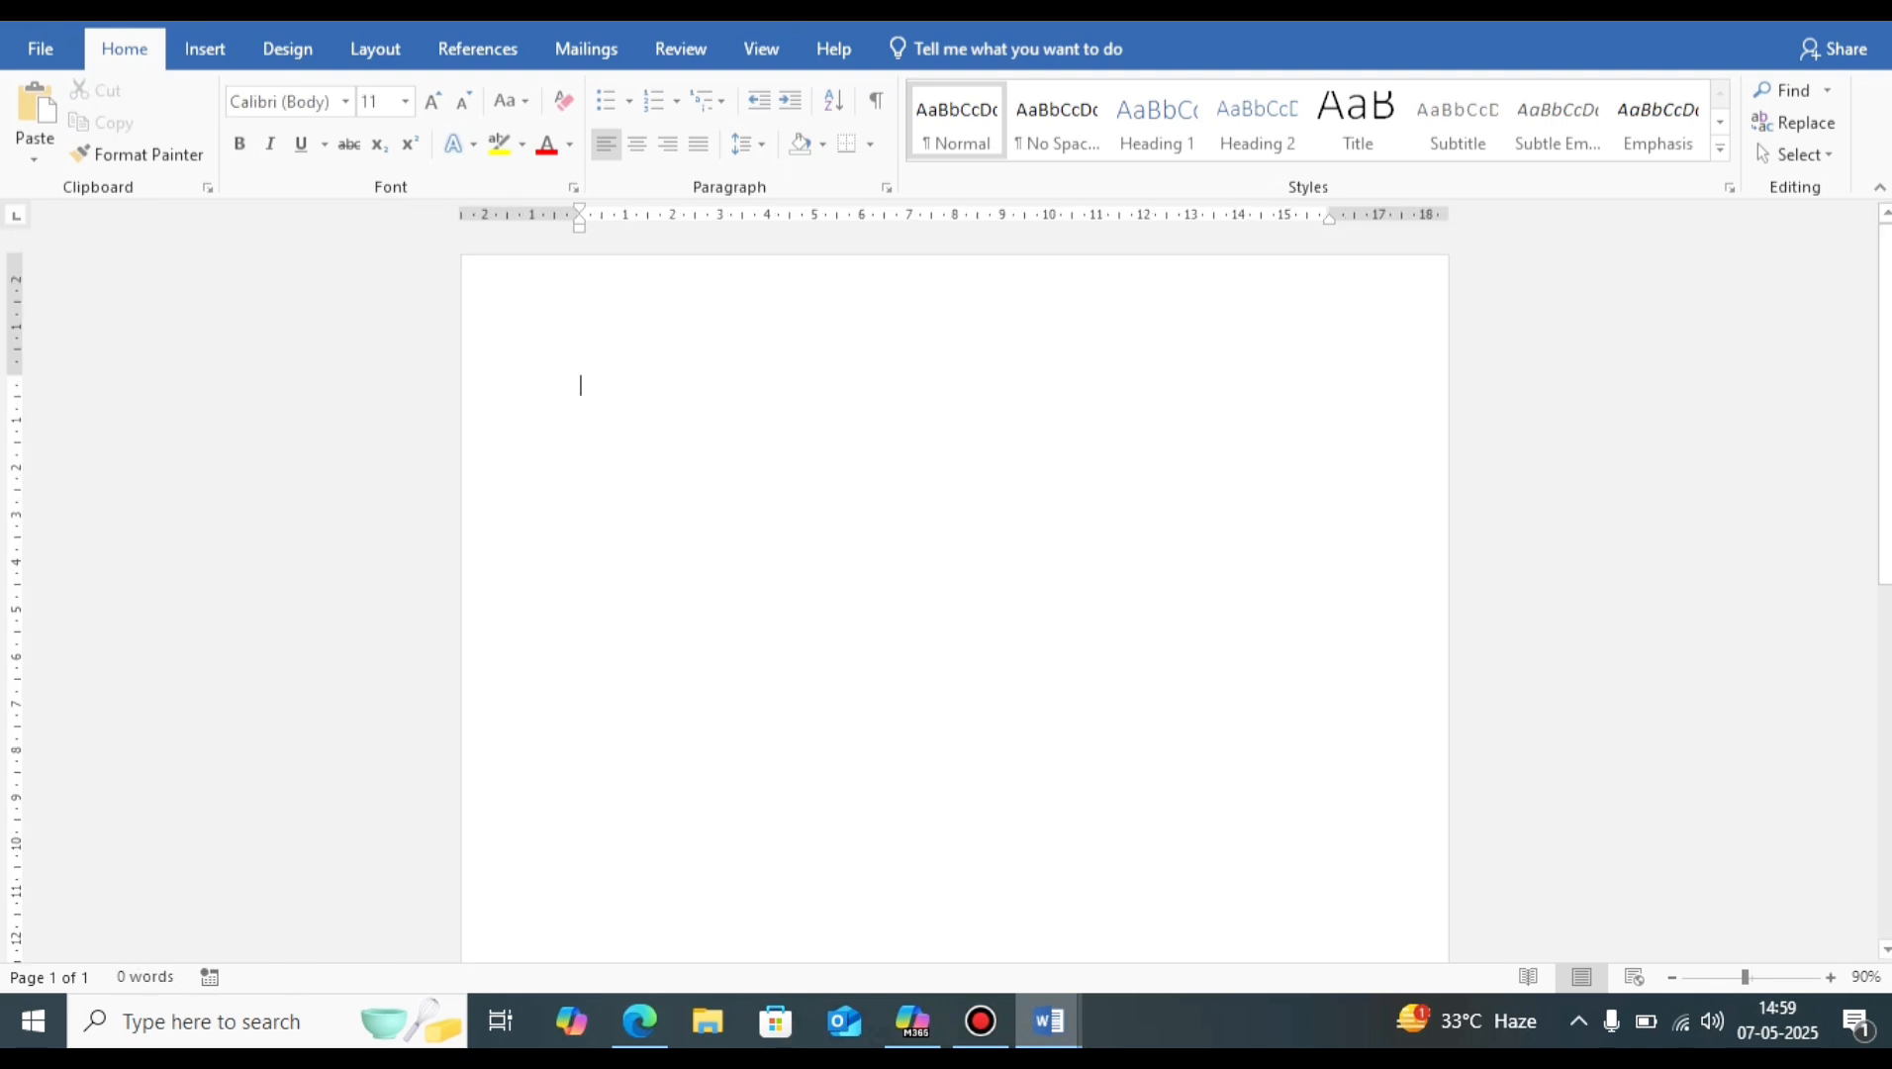
Step: Go back to the SHORTCUT KEYS document, point out OPEN beside CTRL + O, and show the Open page without opening a file
mouse_move(1048, 1020)
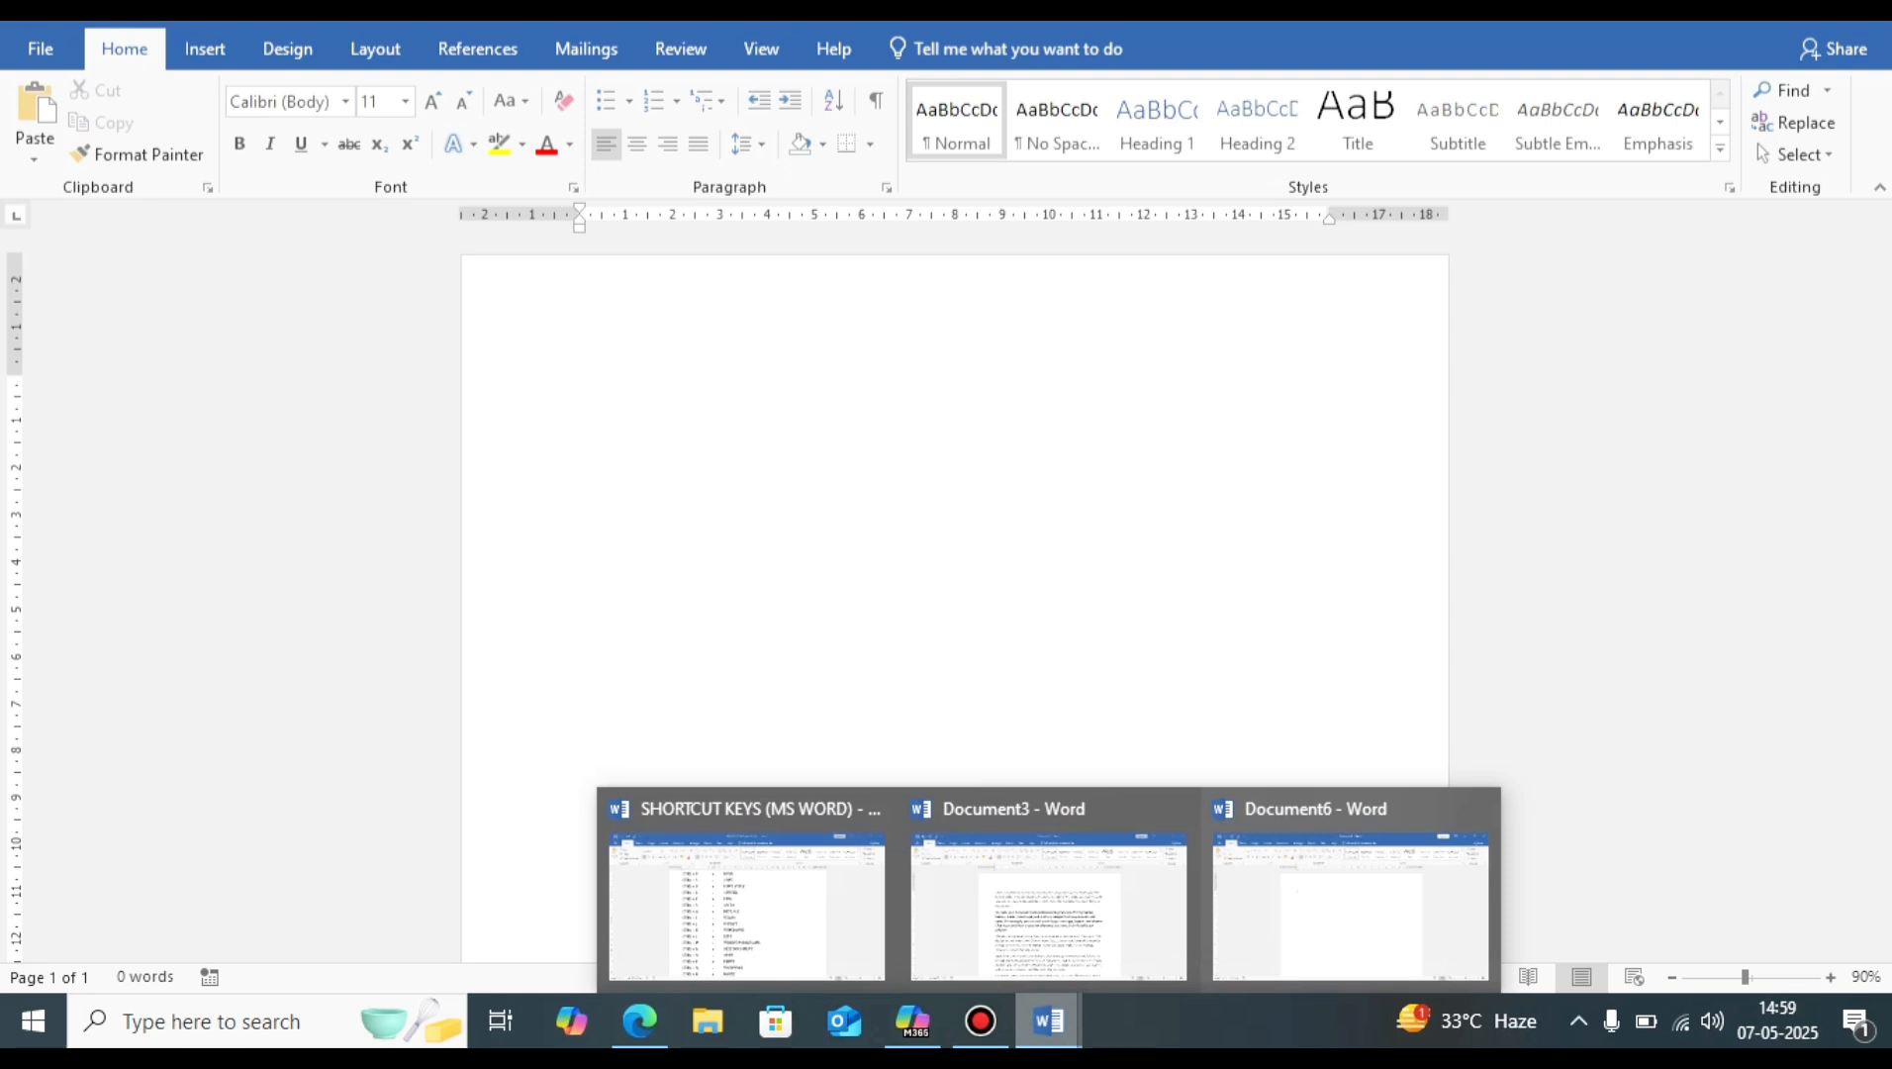
left_click(748, 901)
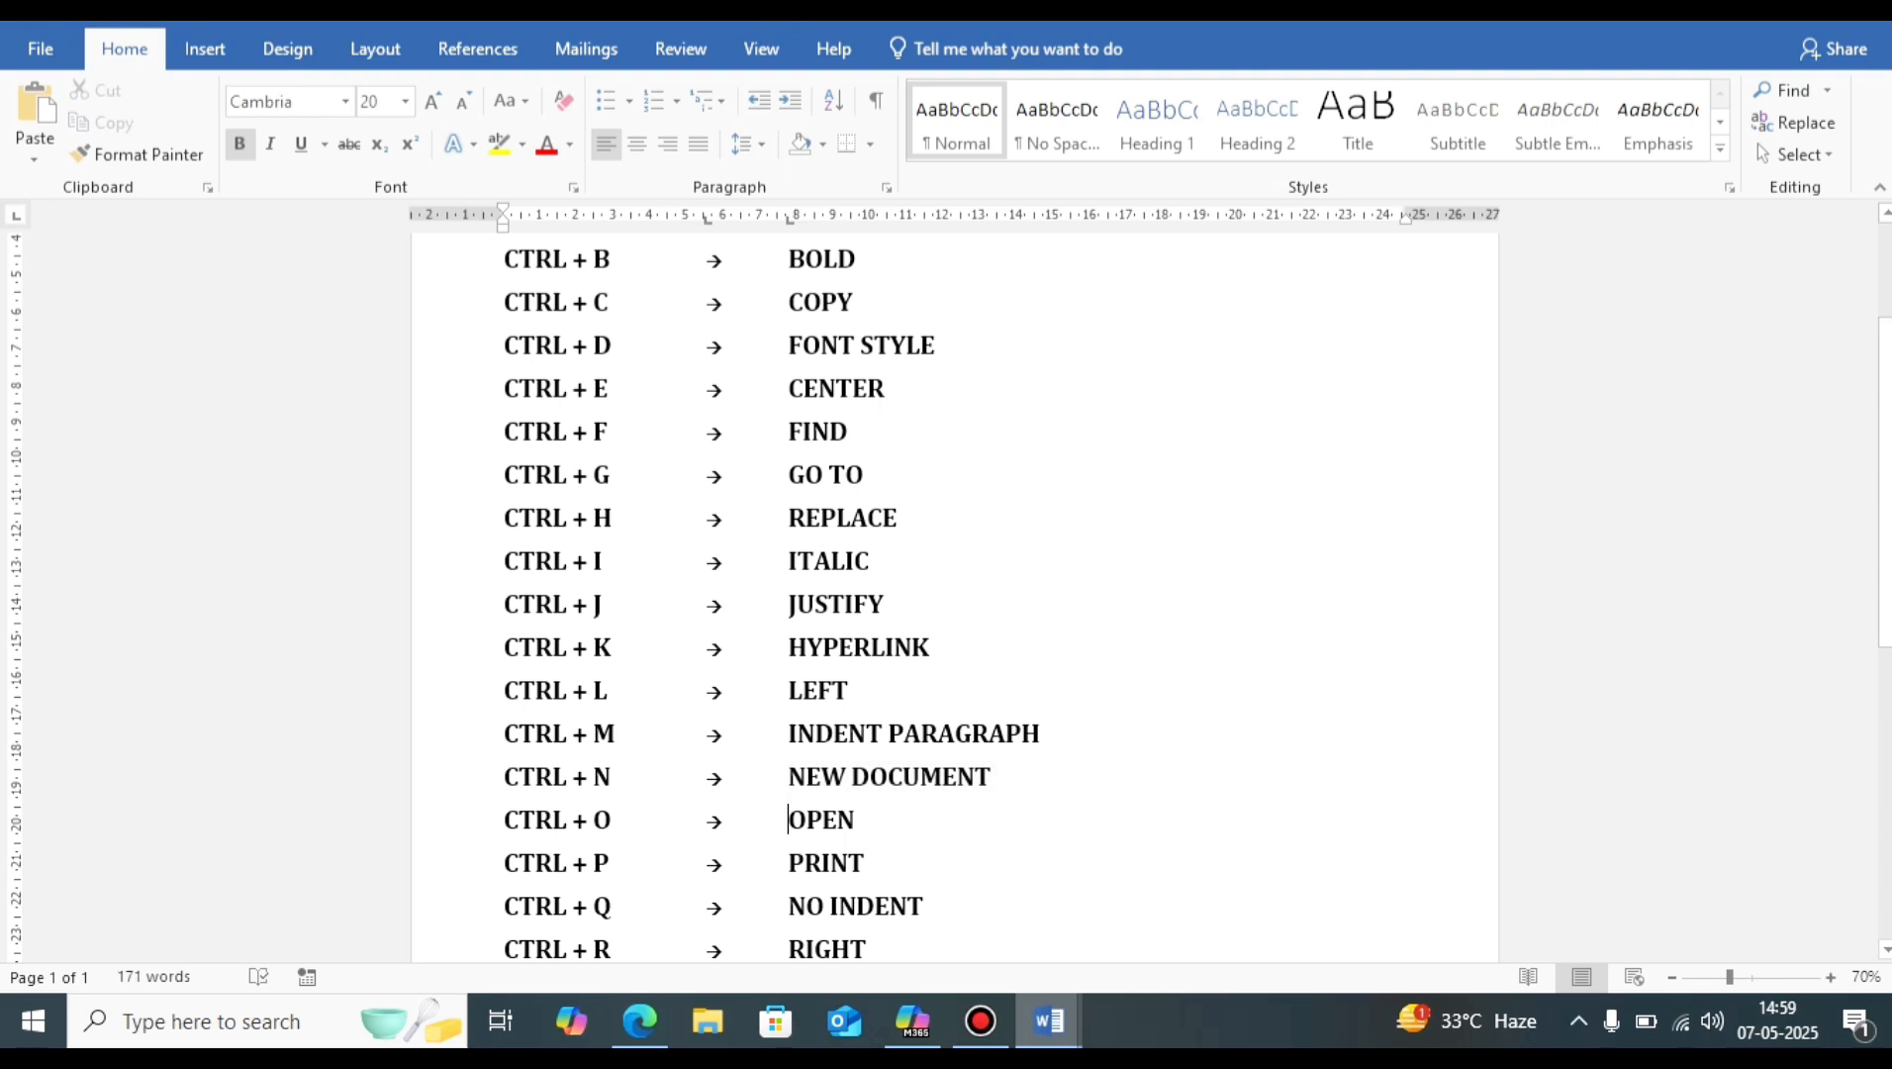
left_click_drag(788, 821, 875, 820)
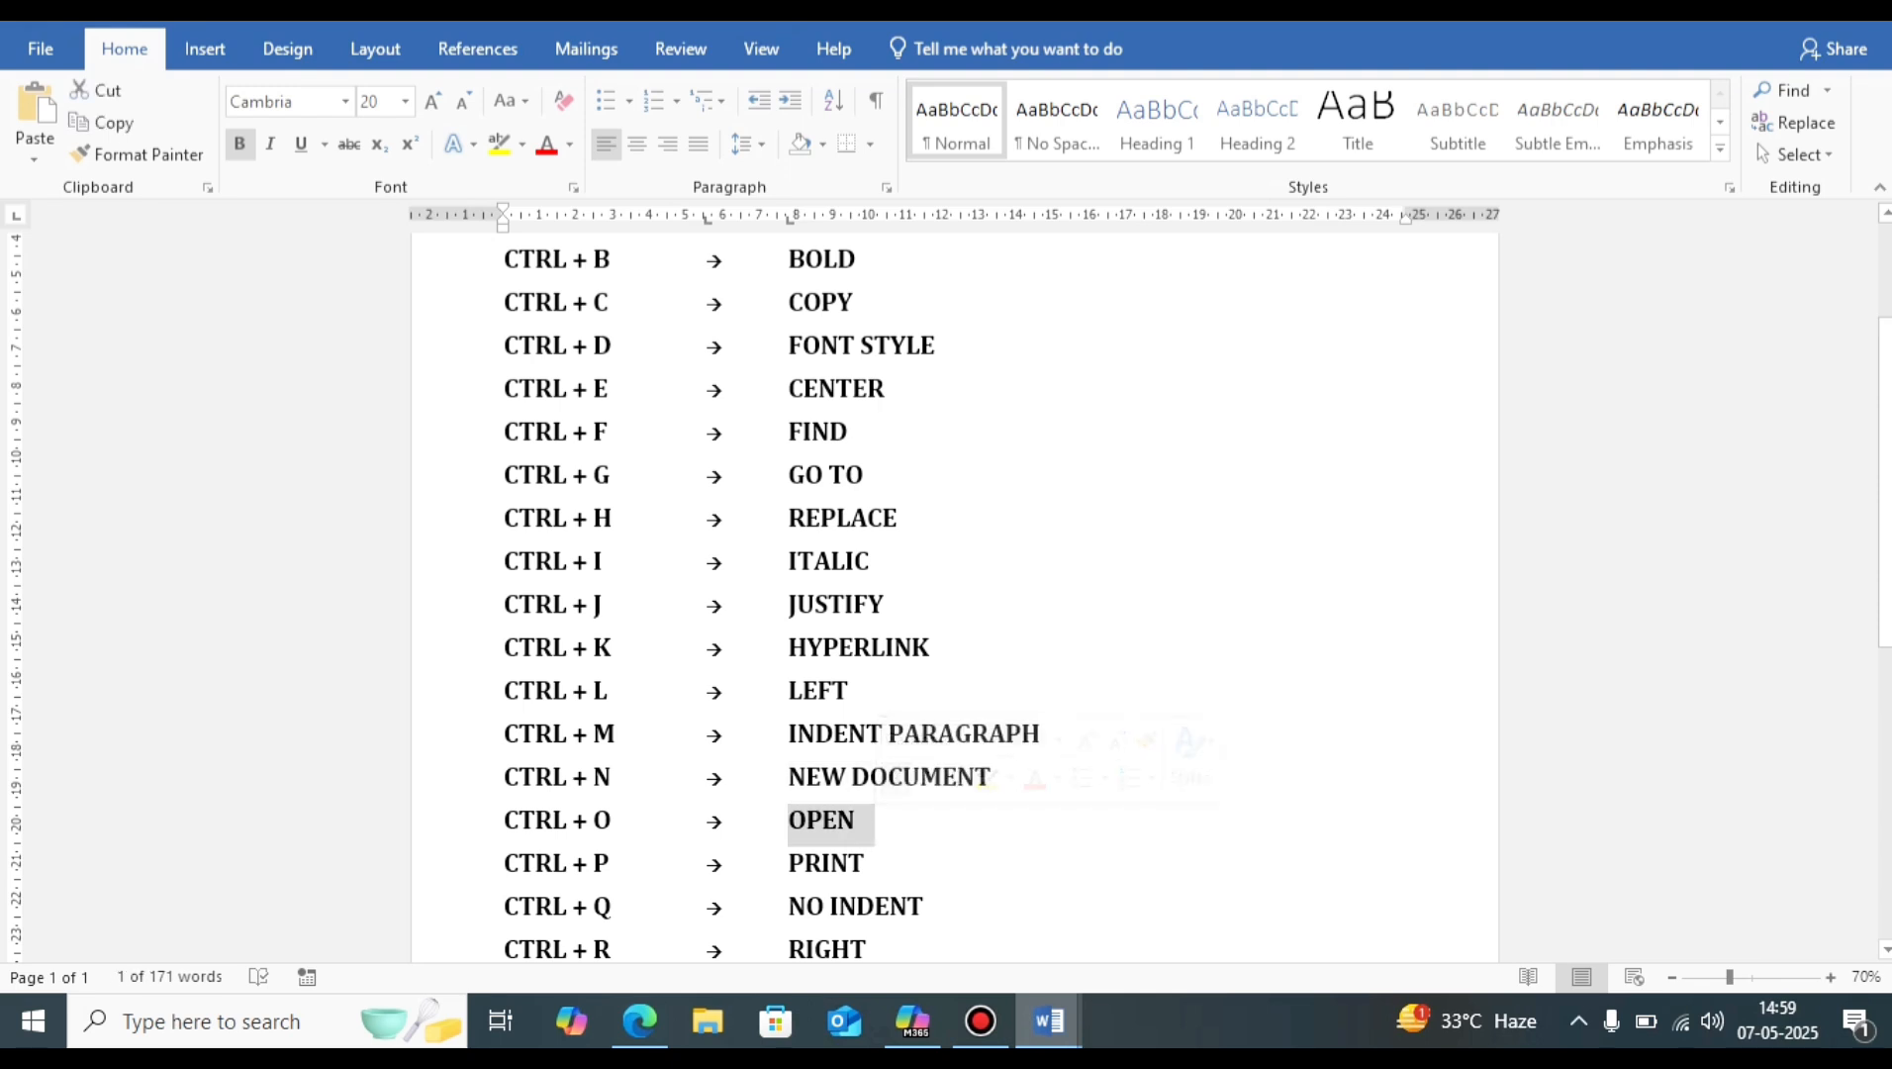
left_click(924, 906)
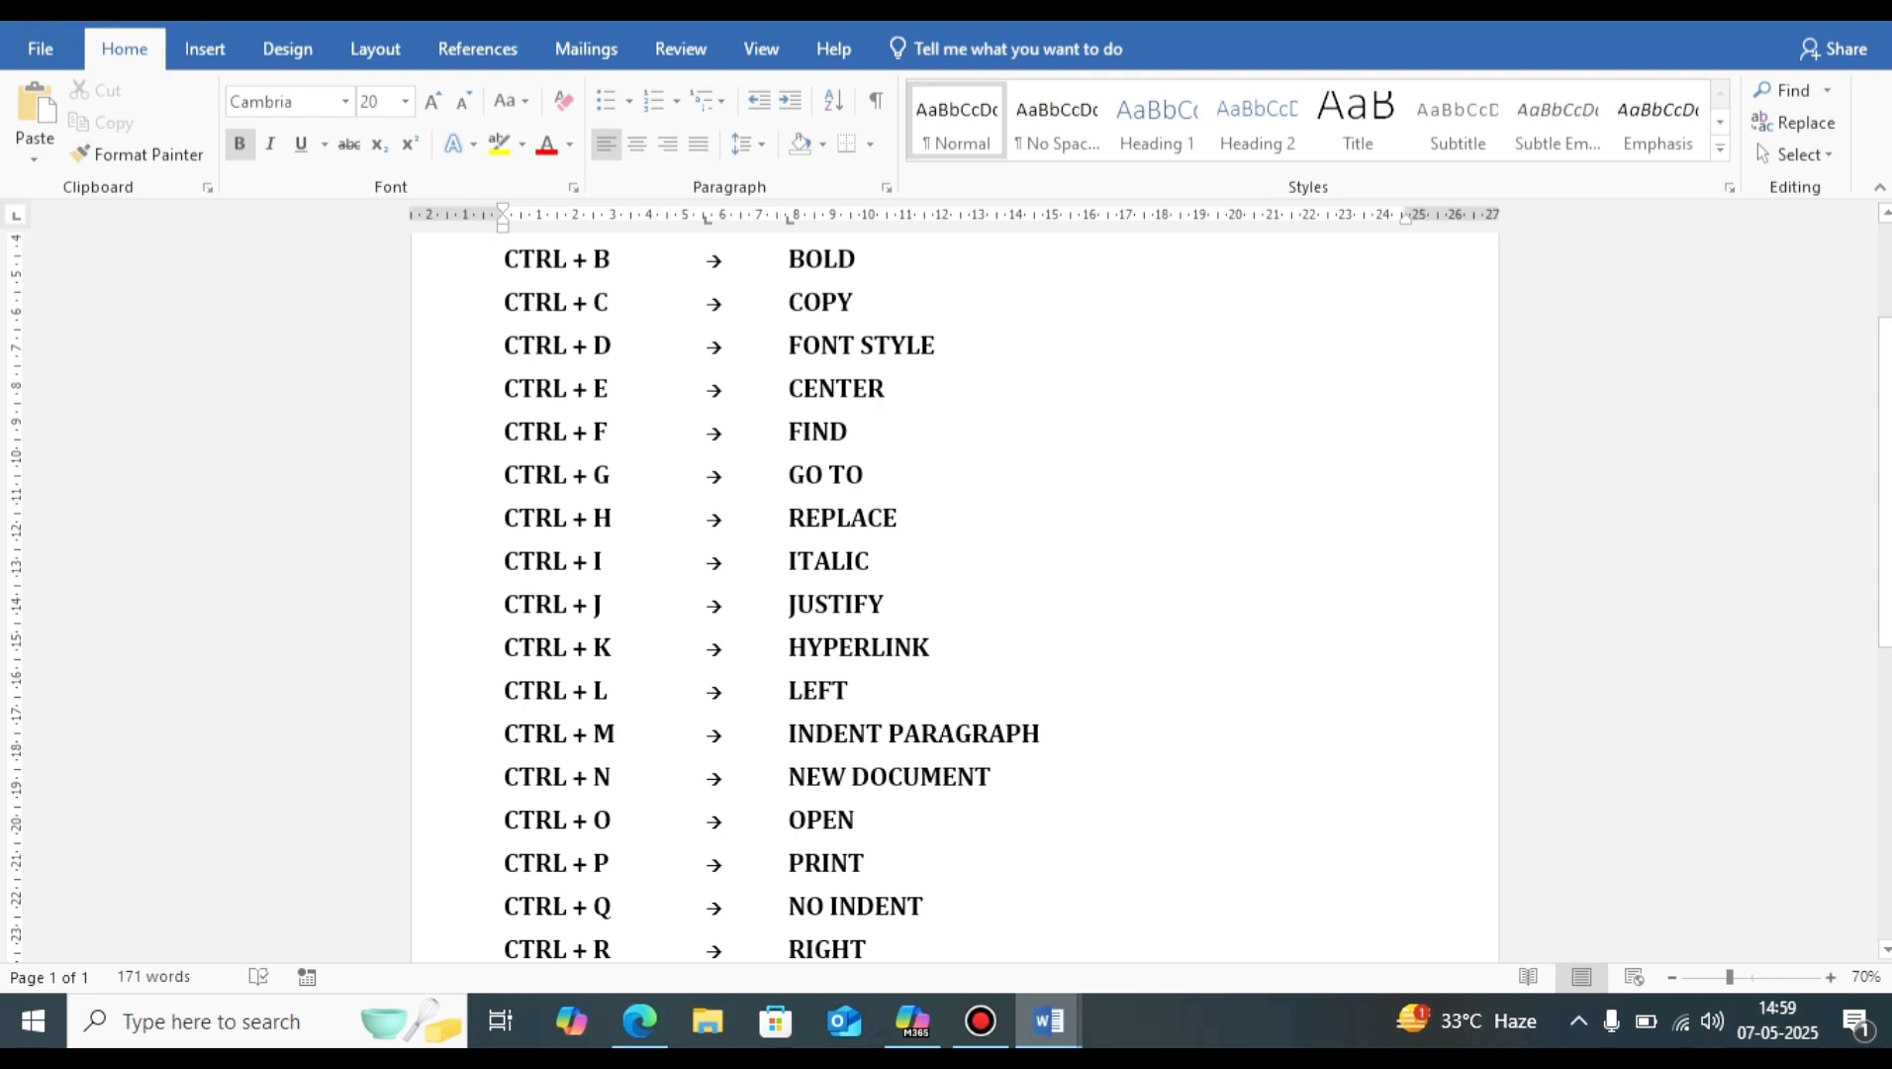
key("ctrl+o")
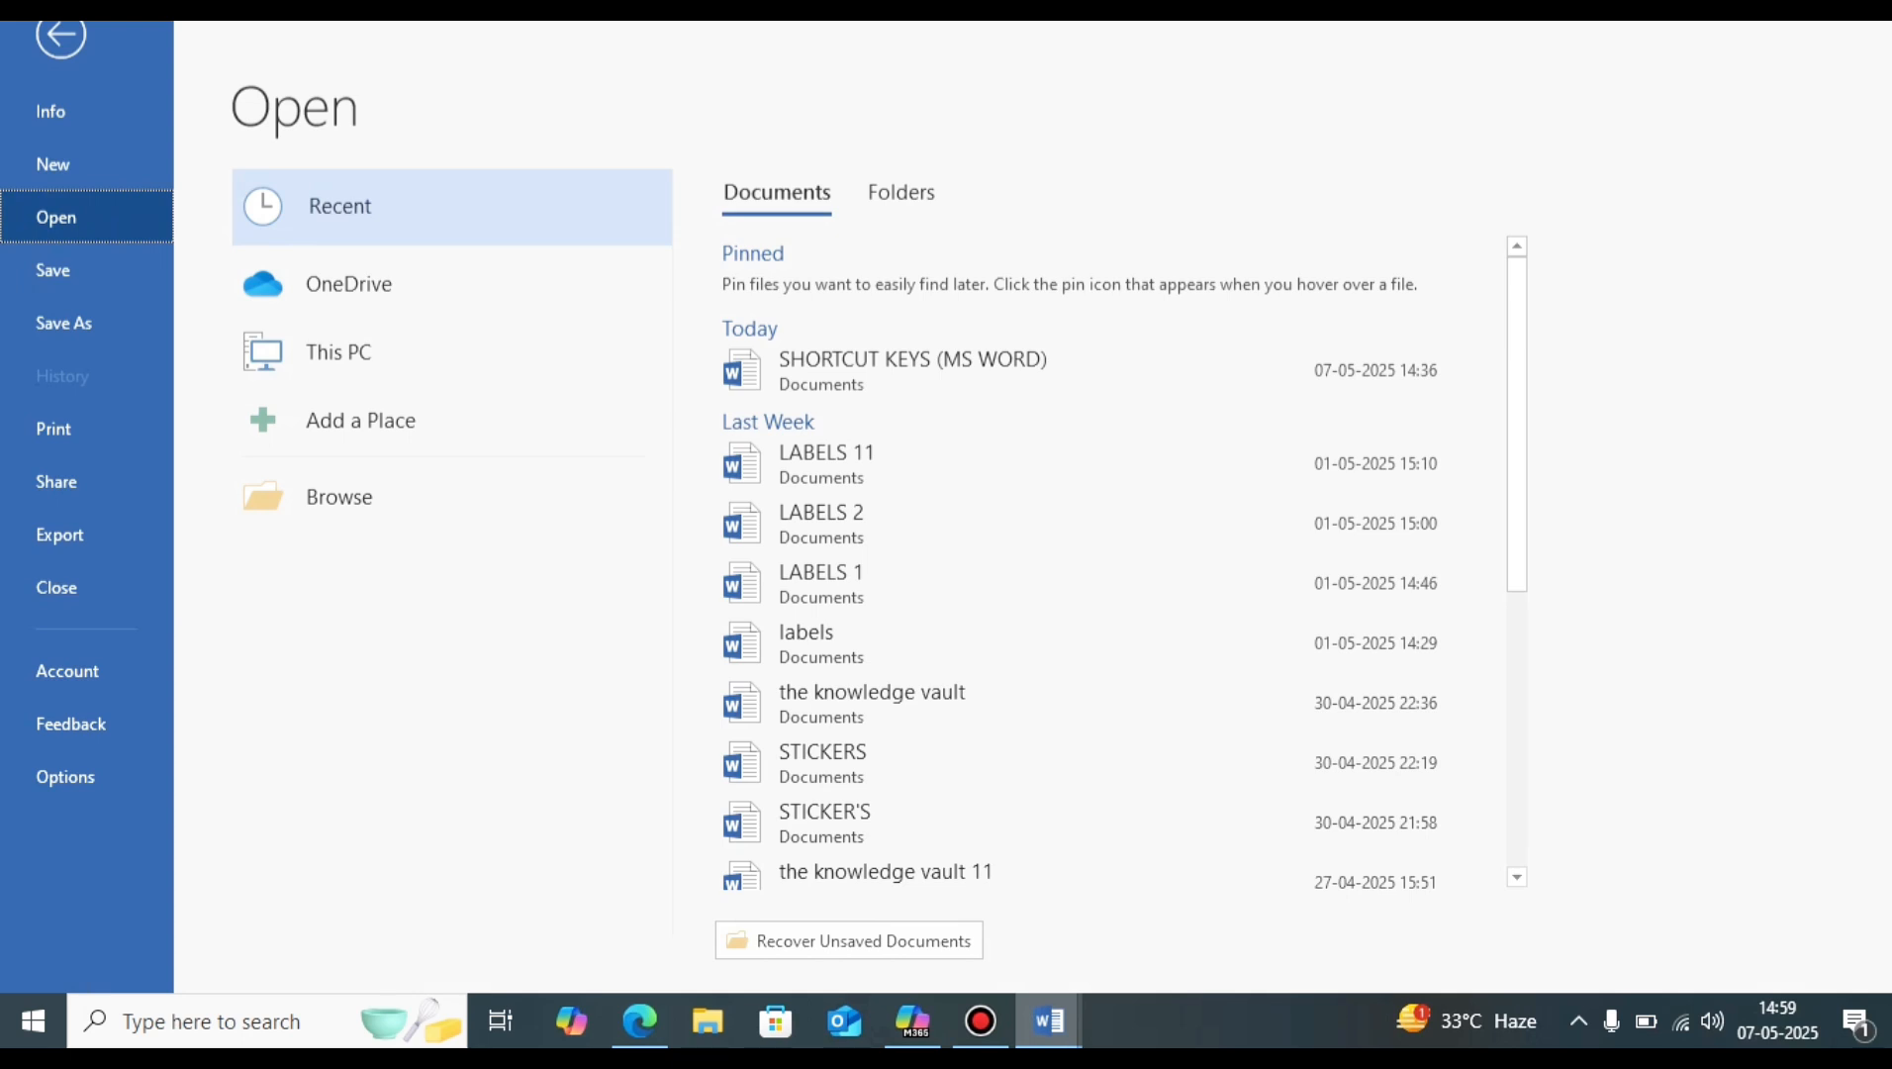
key("Escape")
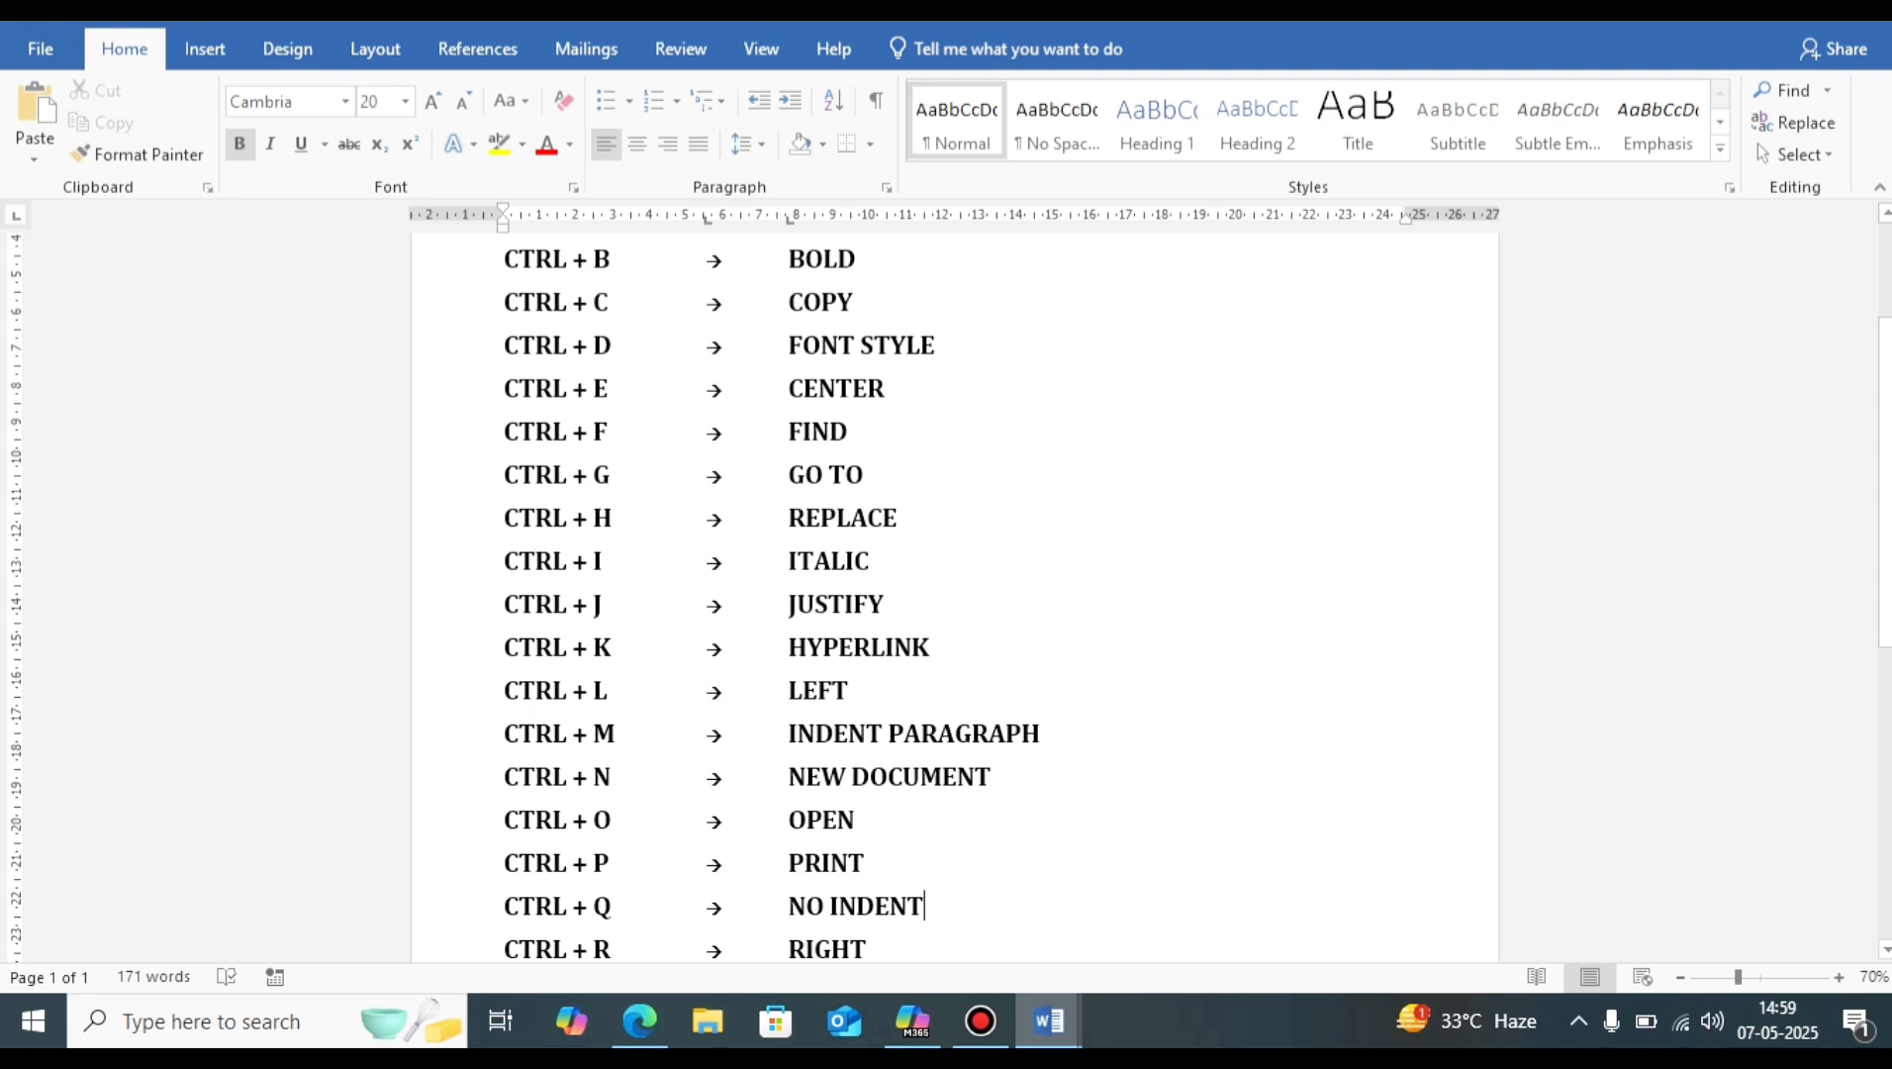
Step: Select PRINT beside CTRL + P to point it out, and show the Print page in Document3 without printing
double_click(825, 863)
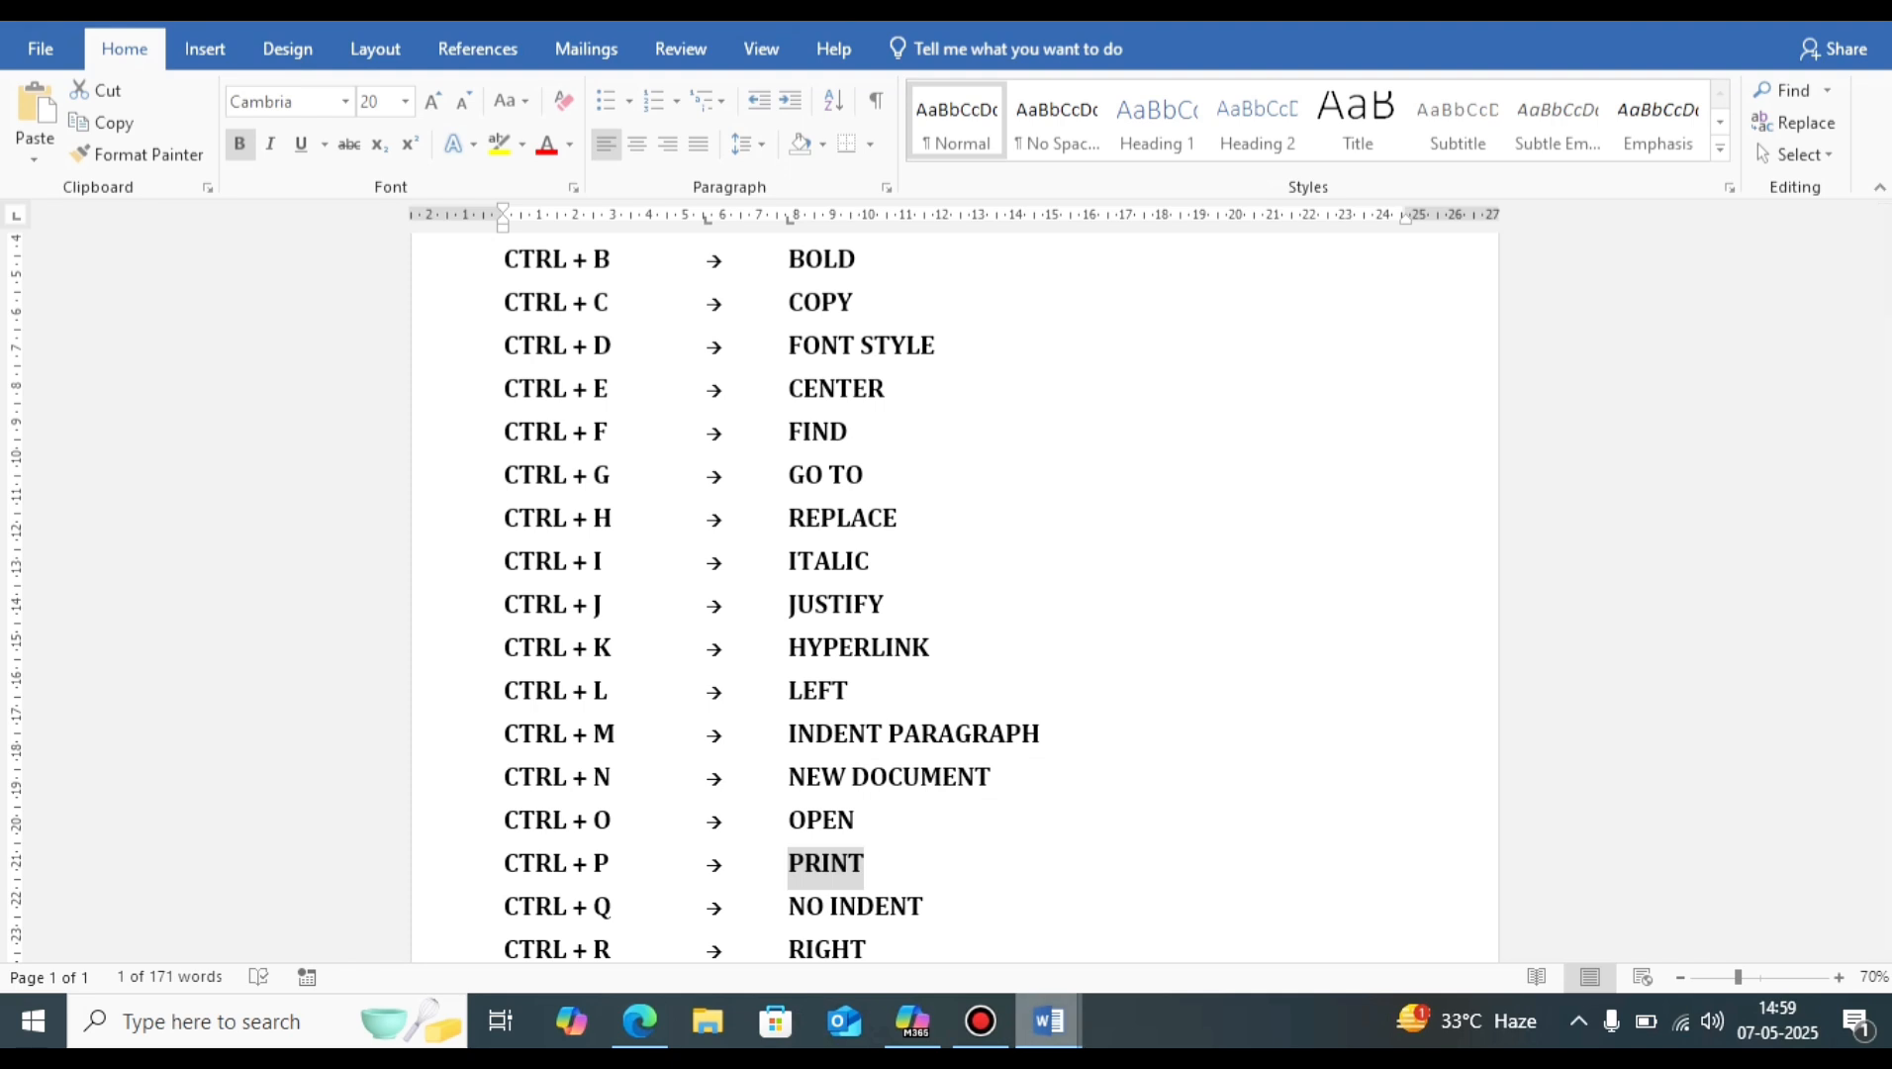
mouse_move(1048, 1020)
left_click(1048, 905)
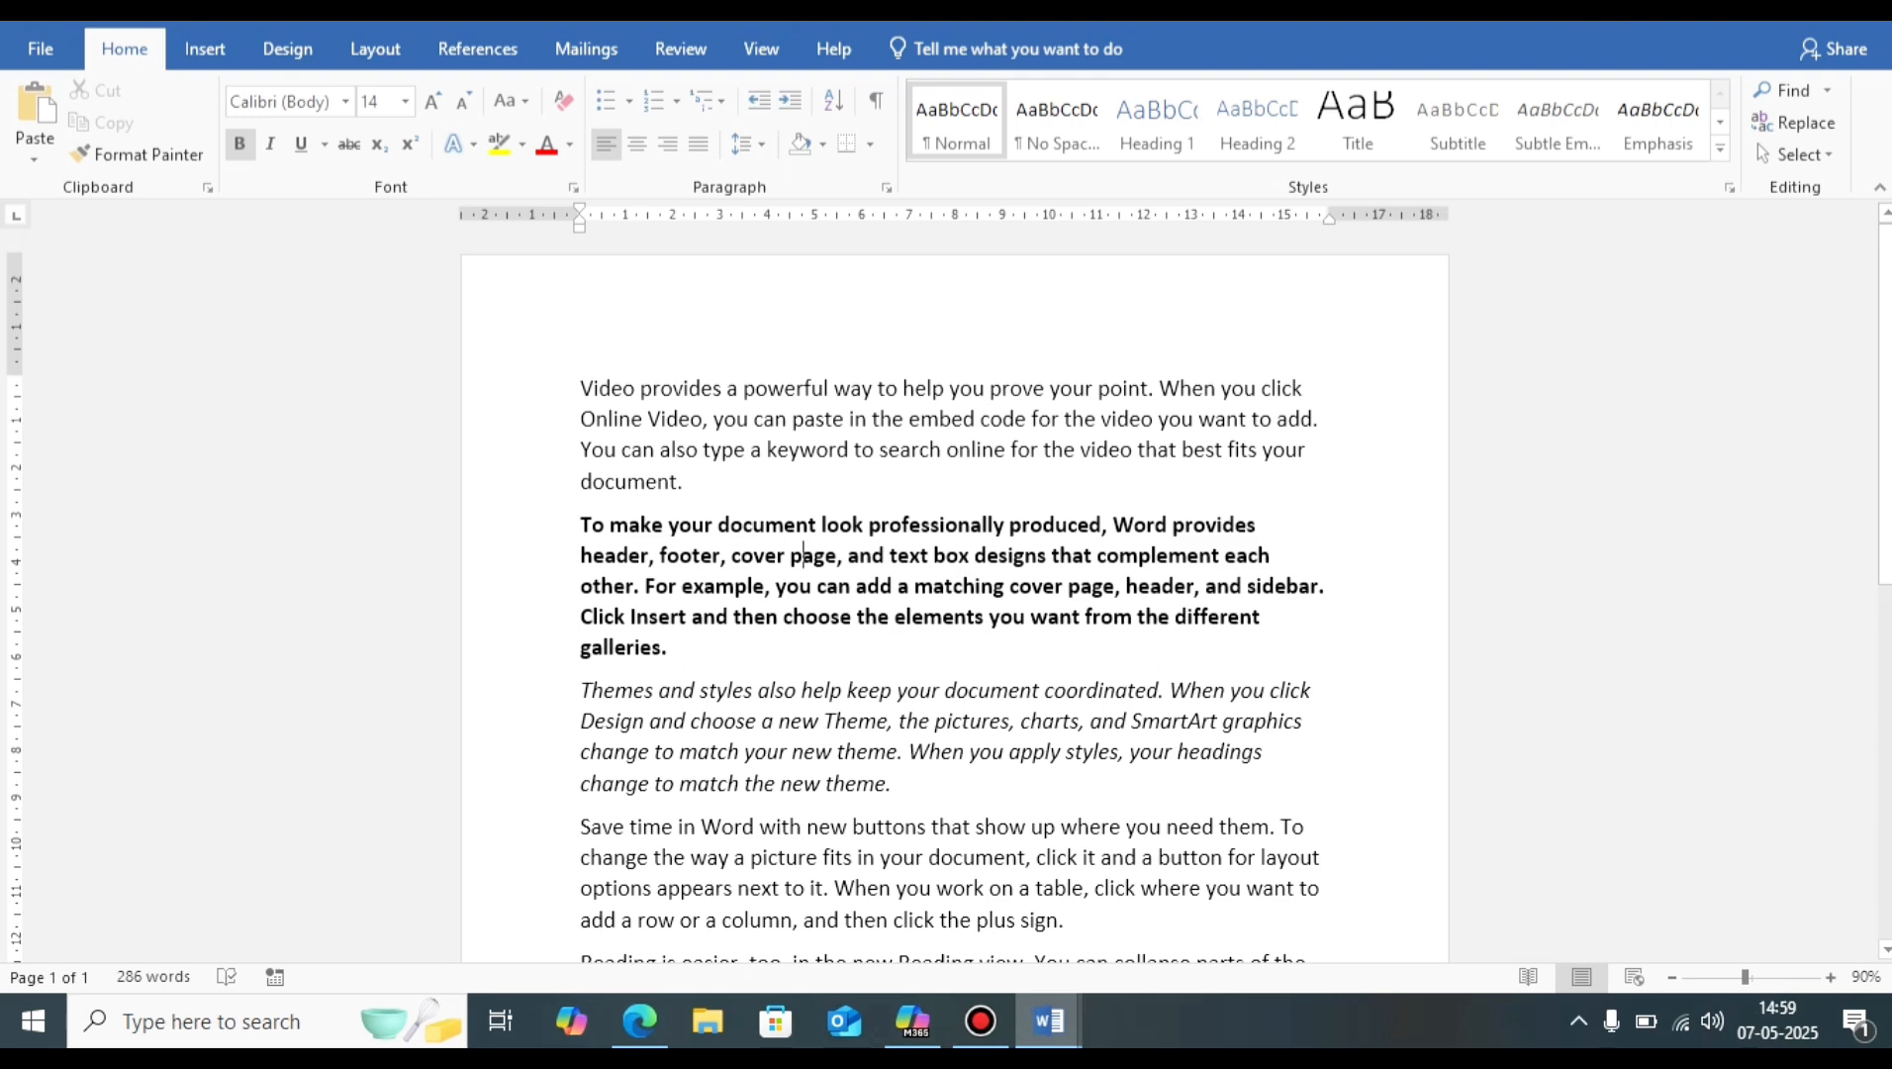
key("ctrl+p")
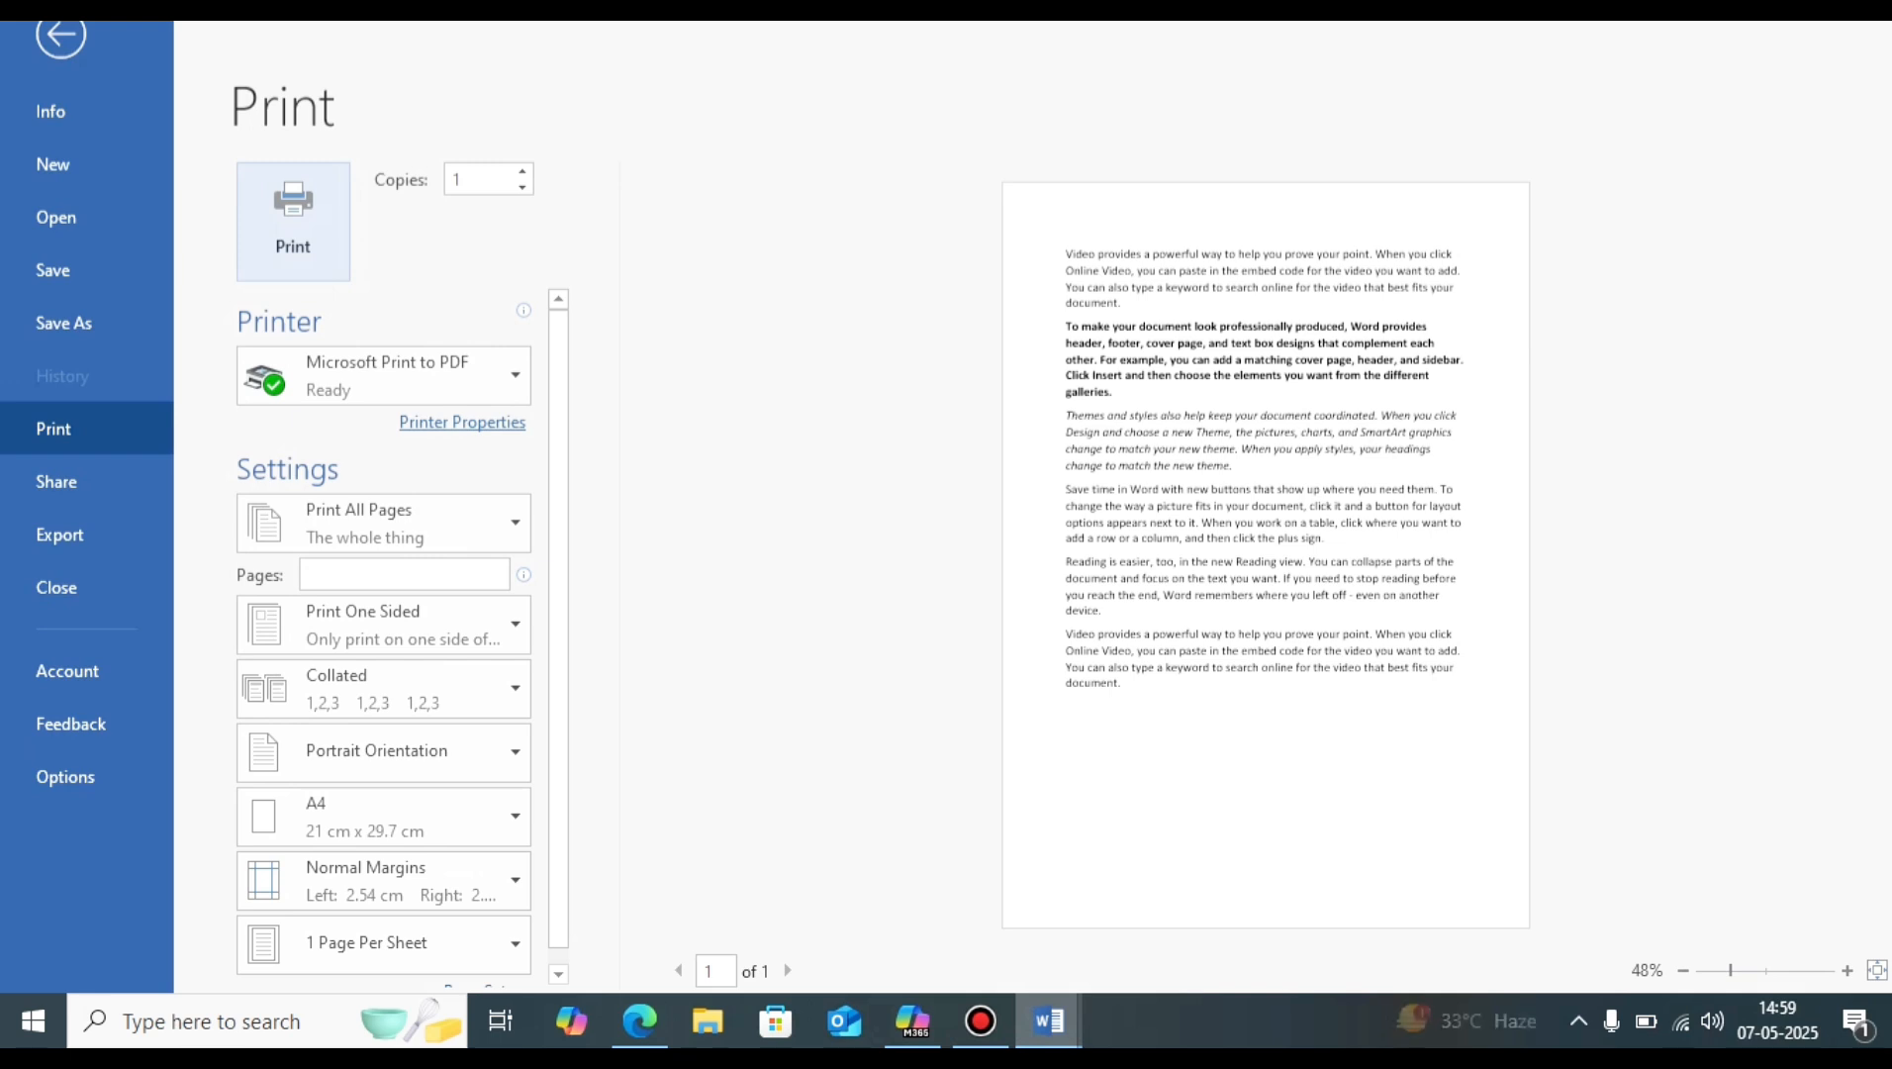
key("Escape")
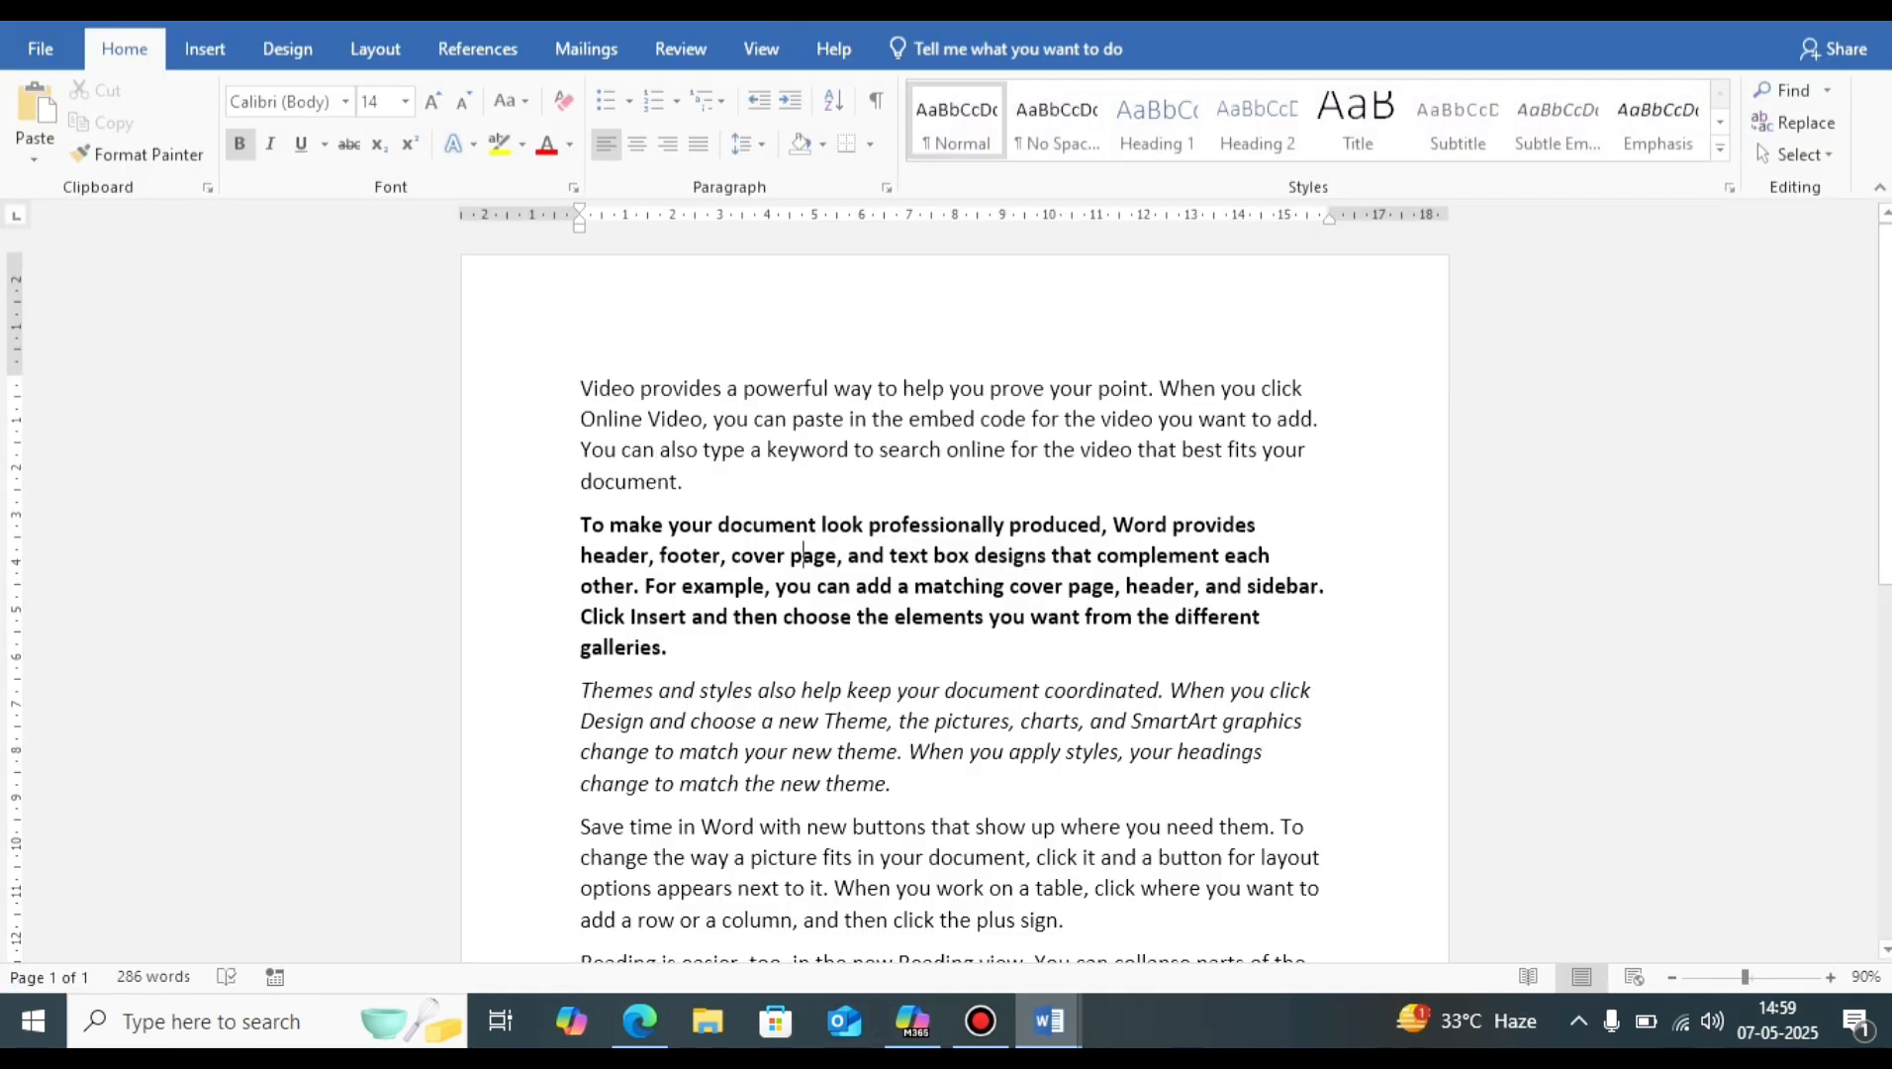
Step: Return to the SHORTCUT KEYS document and select NO INDENT beside CTRL + Q to point it out
mouse_move(1049, 1021)
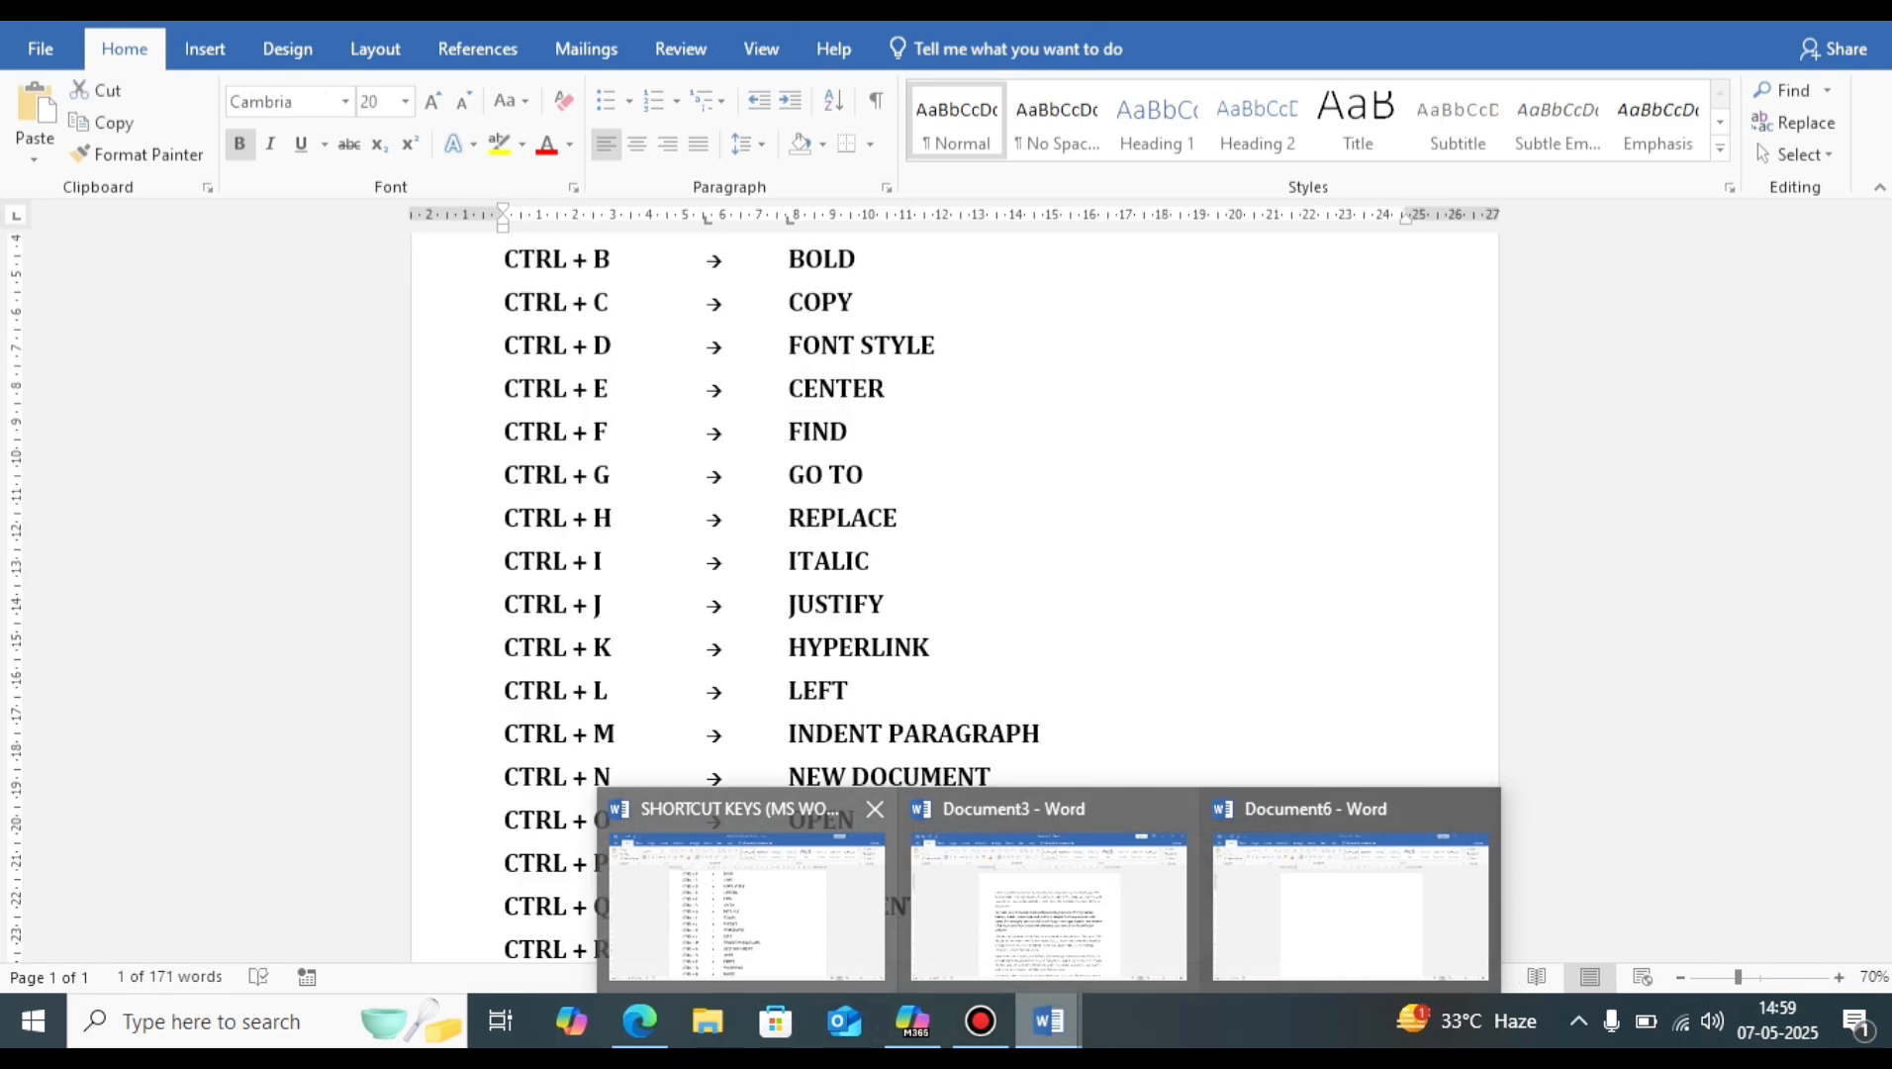
left_click(747, 906)
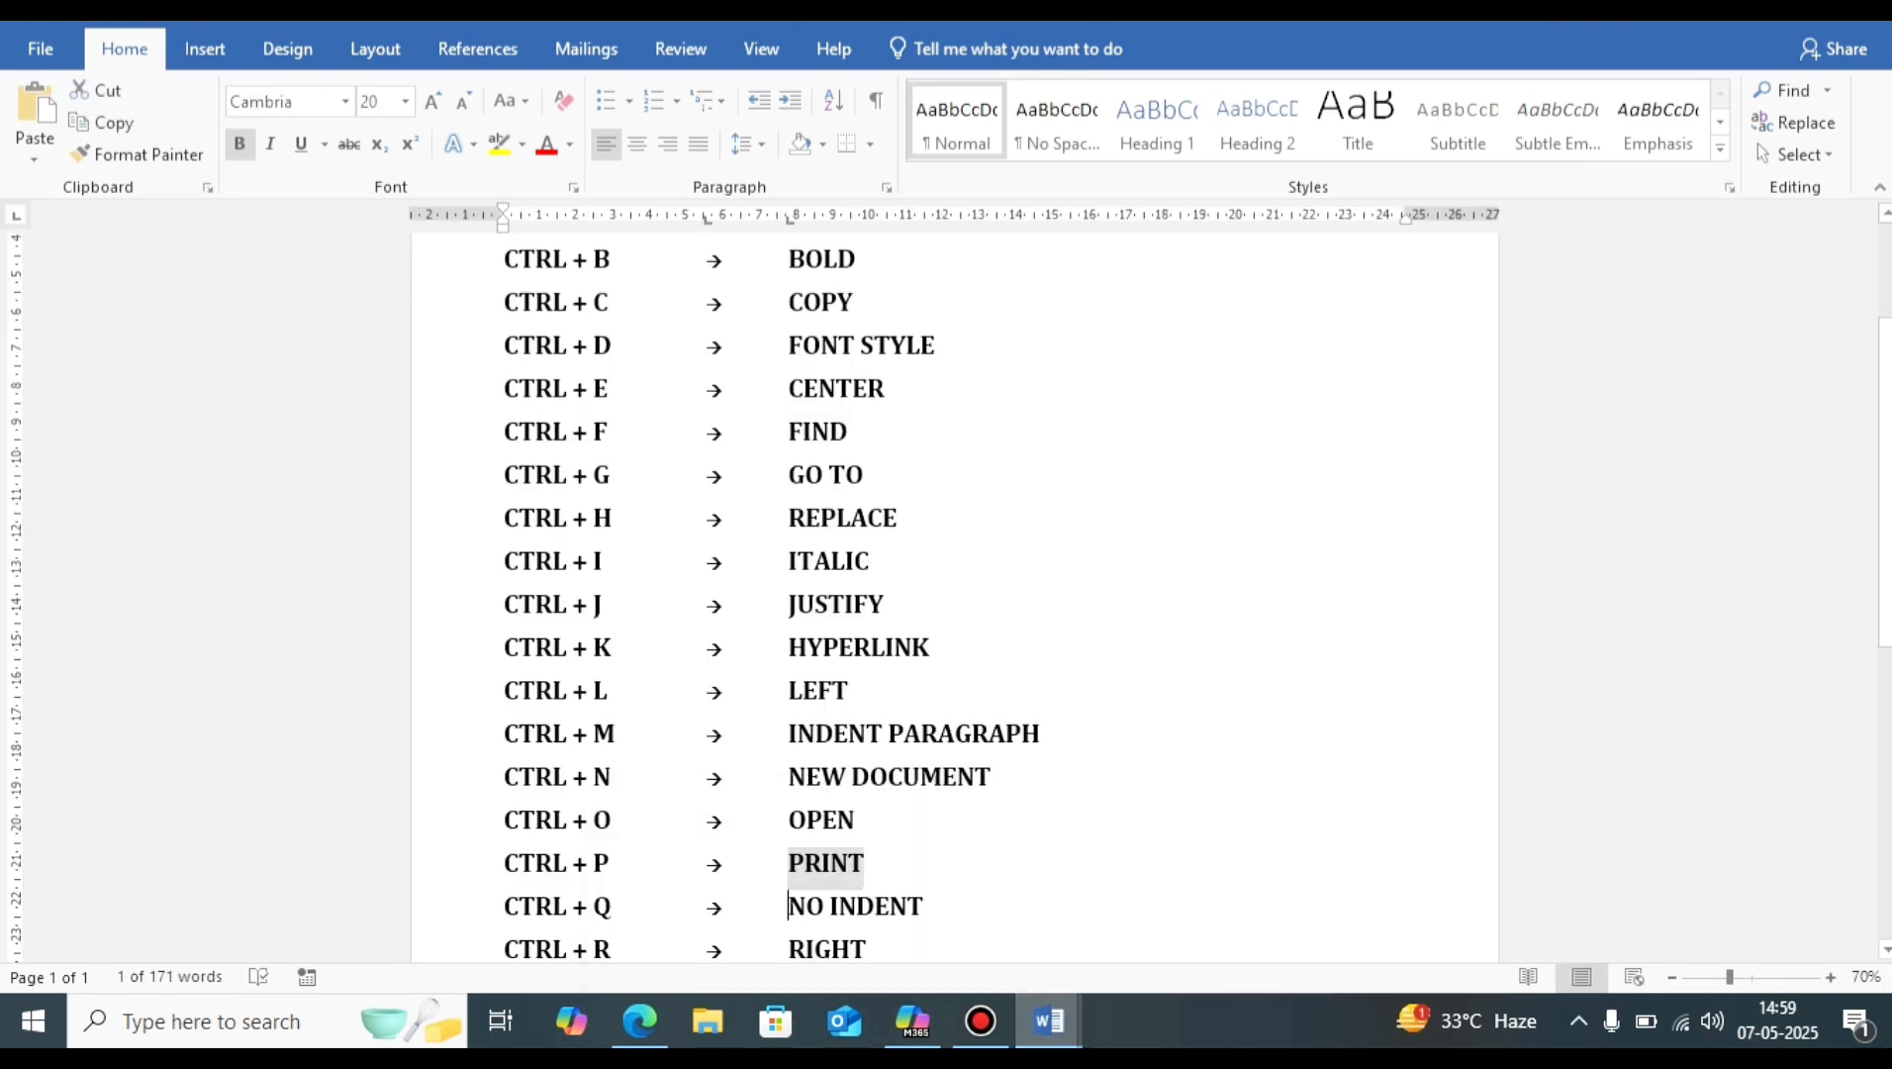
left_click_drag(789, 906, 938, 909)
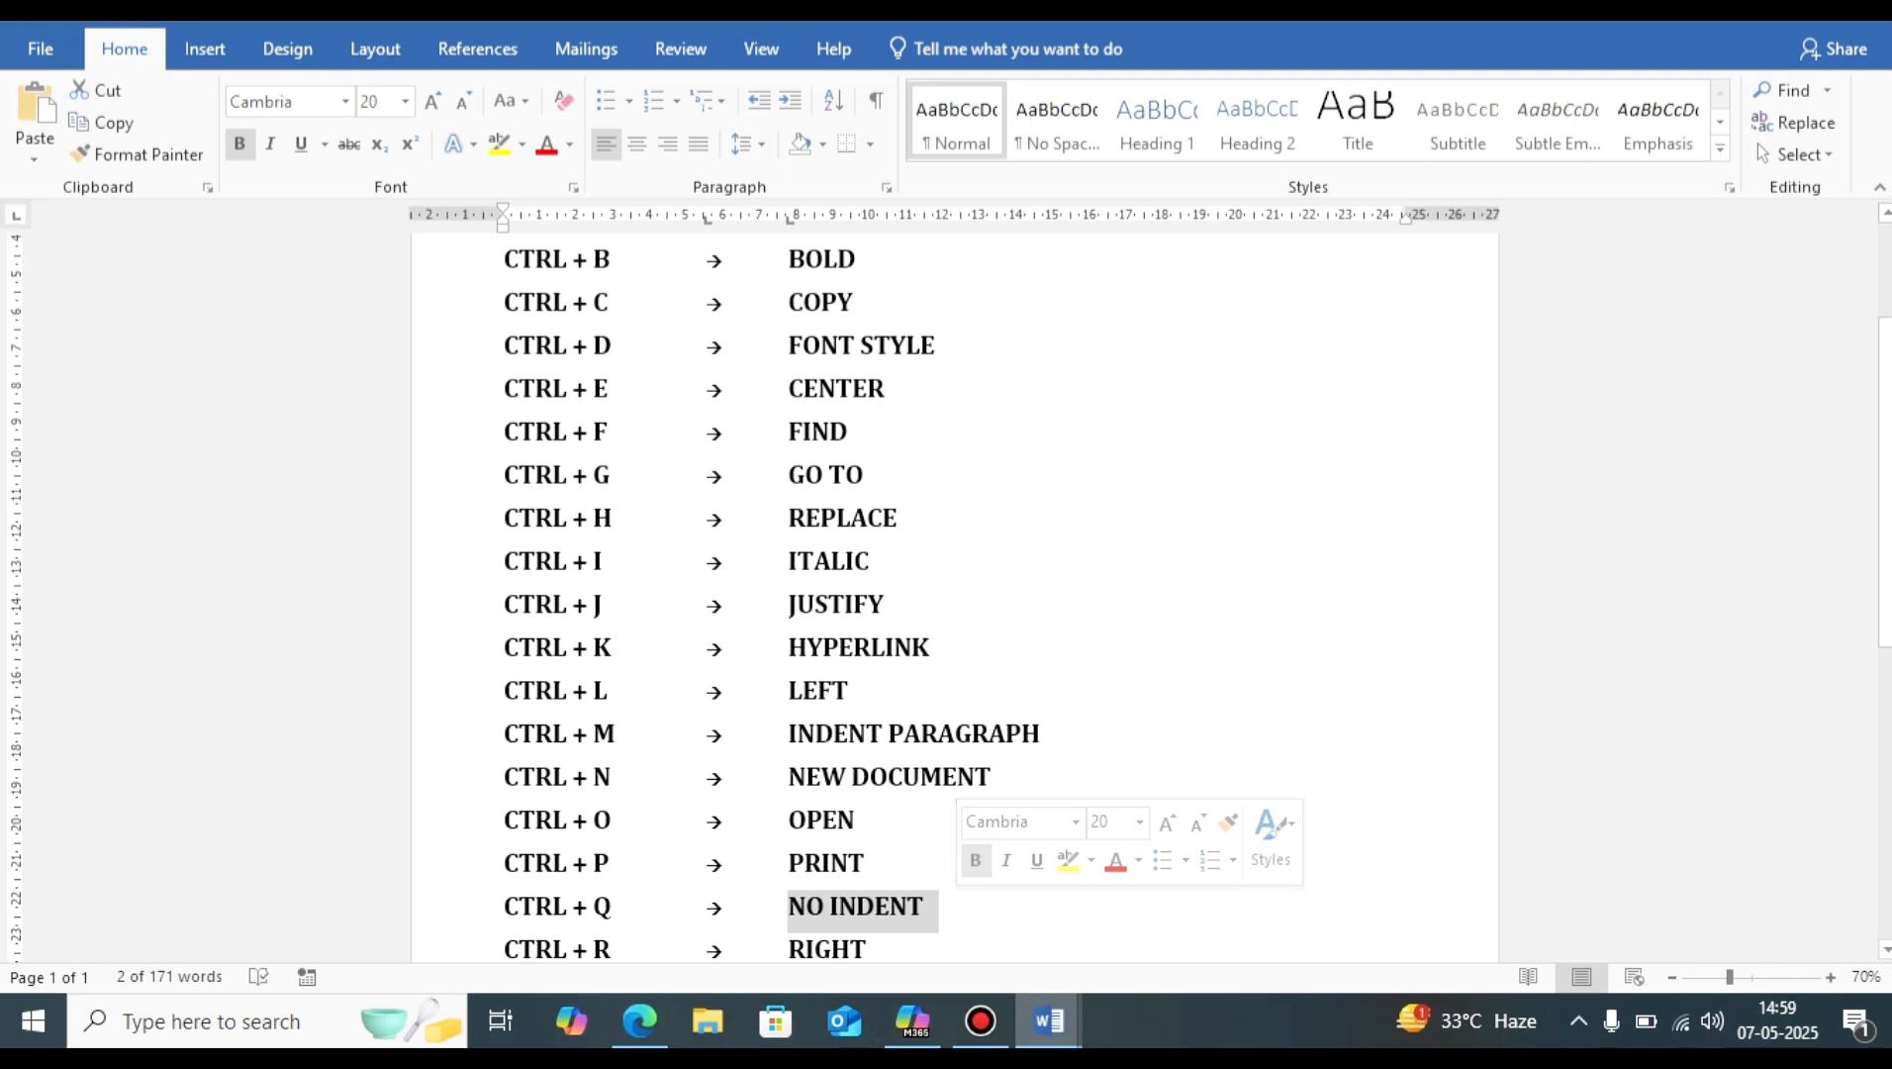
scroll(955, 594, "up", 1)
scroll(955, 594, "down", 4)
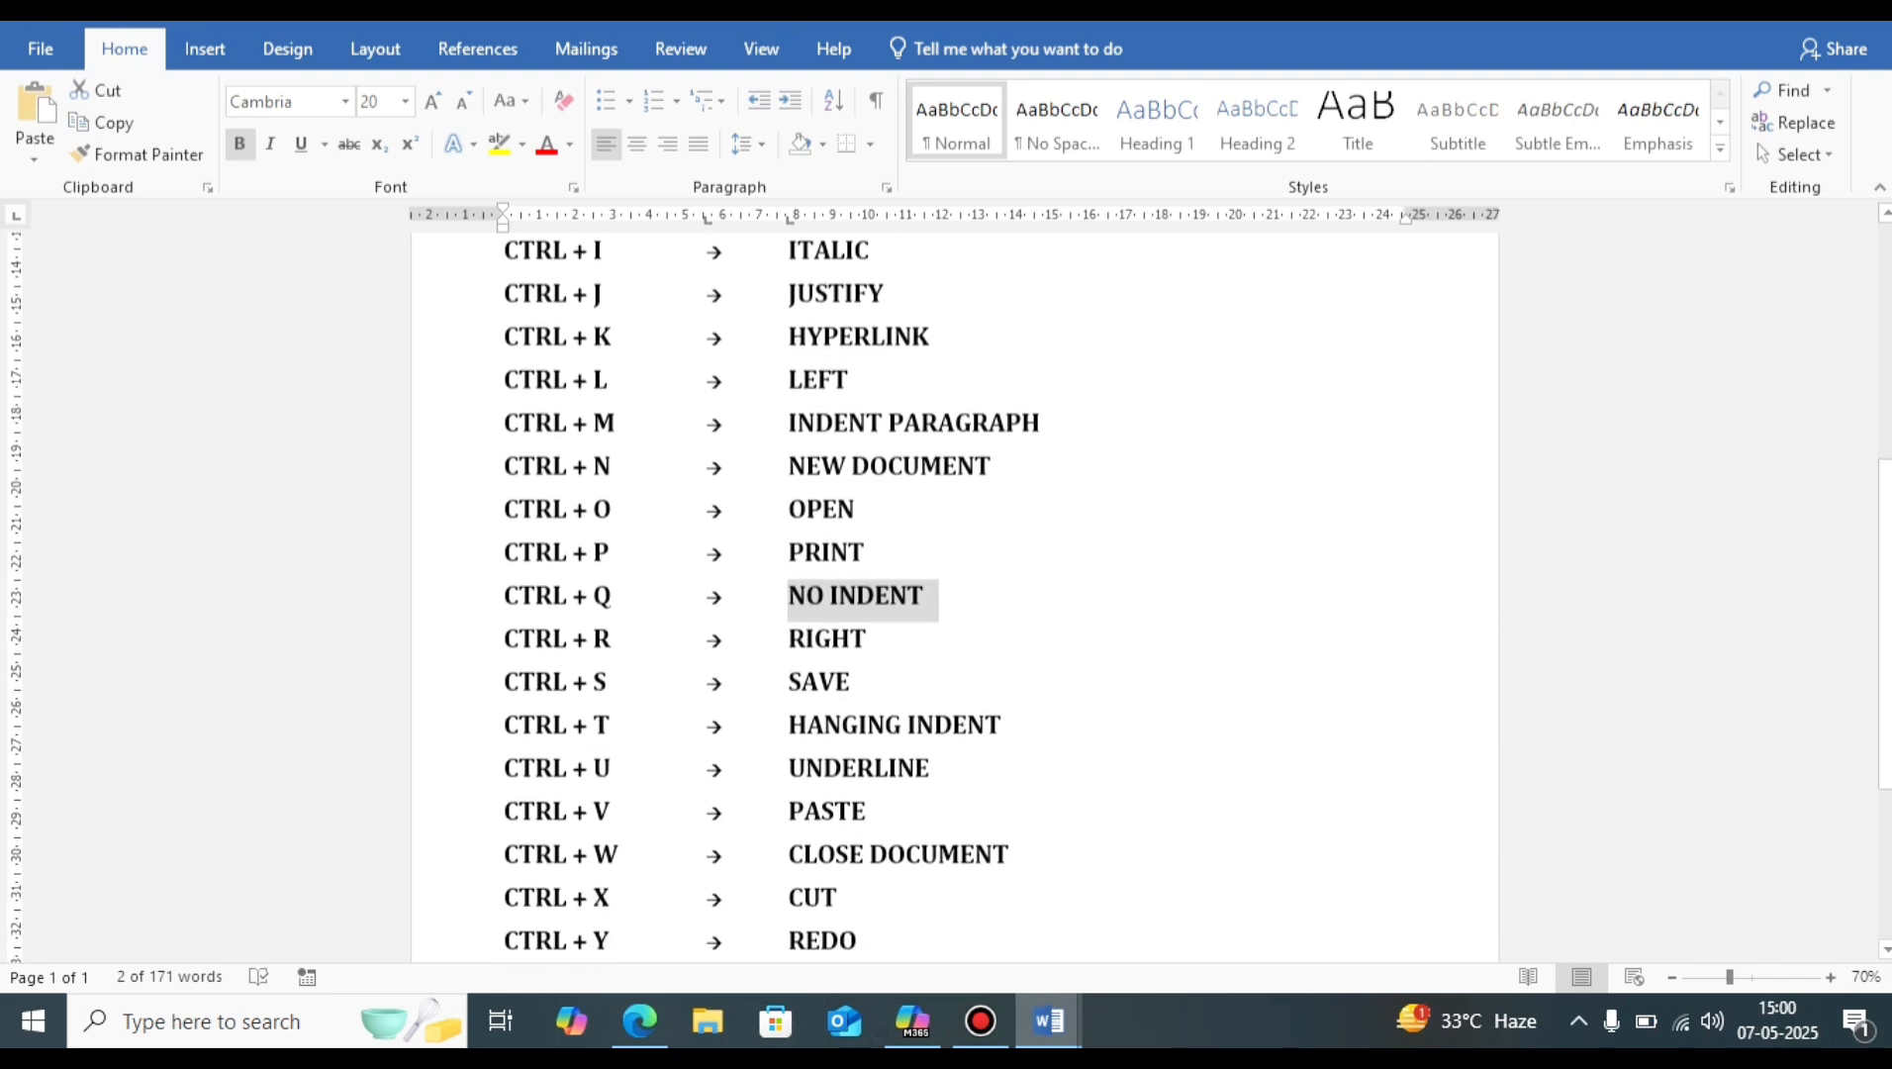
scroll(955, 593, "down", 1)
Step: In Document3, indent the bold paragraph by four levels and remove its indent again
mouse_move(1049, 1020)
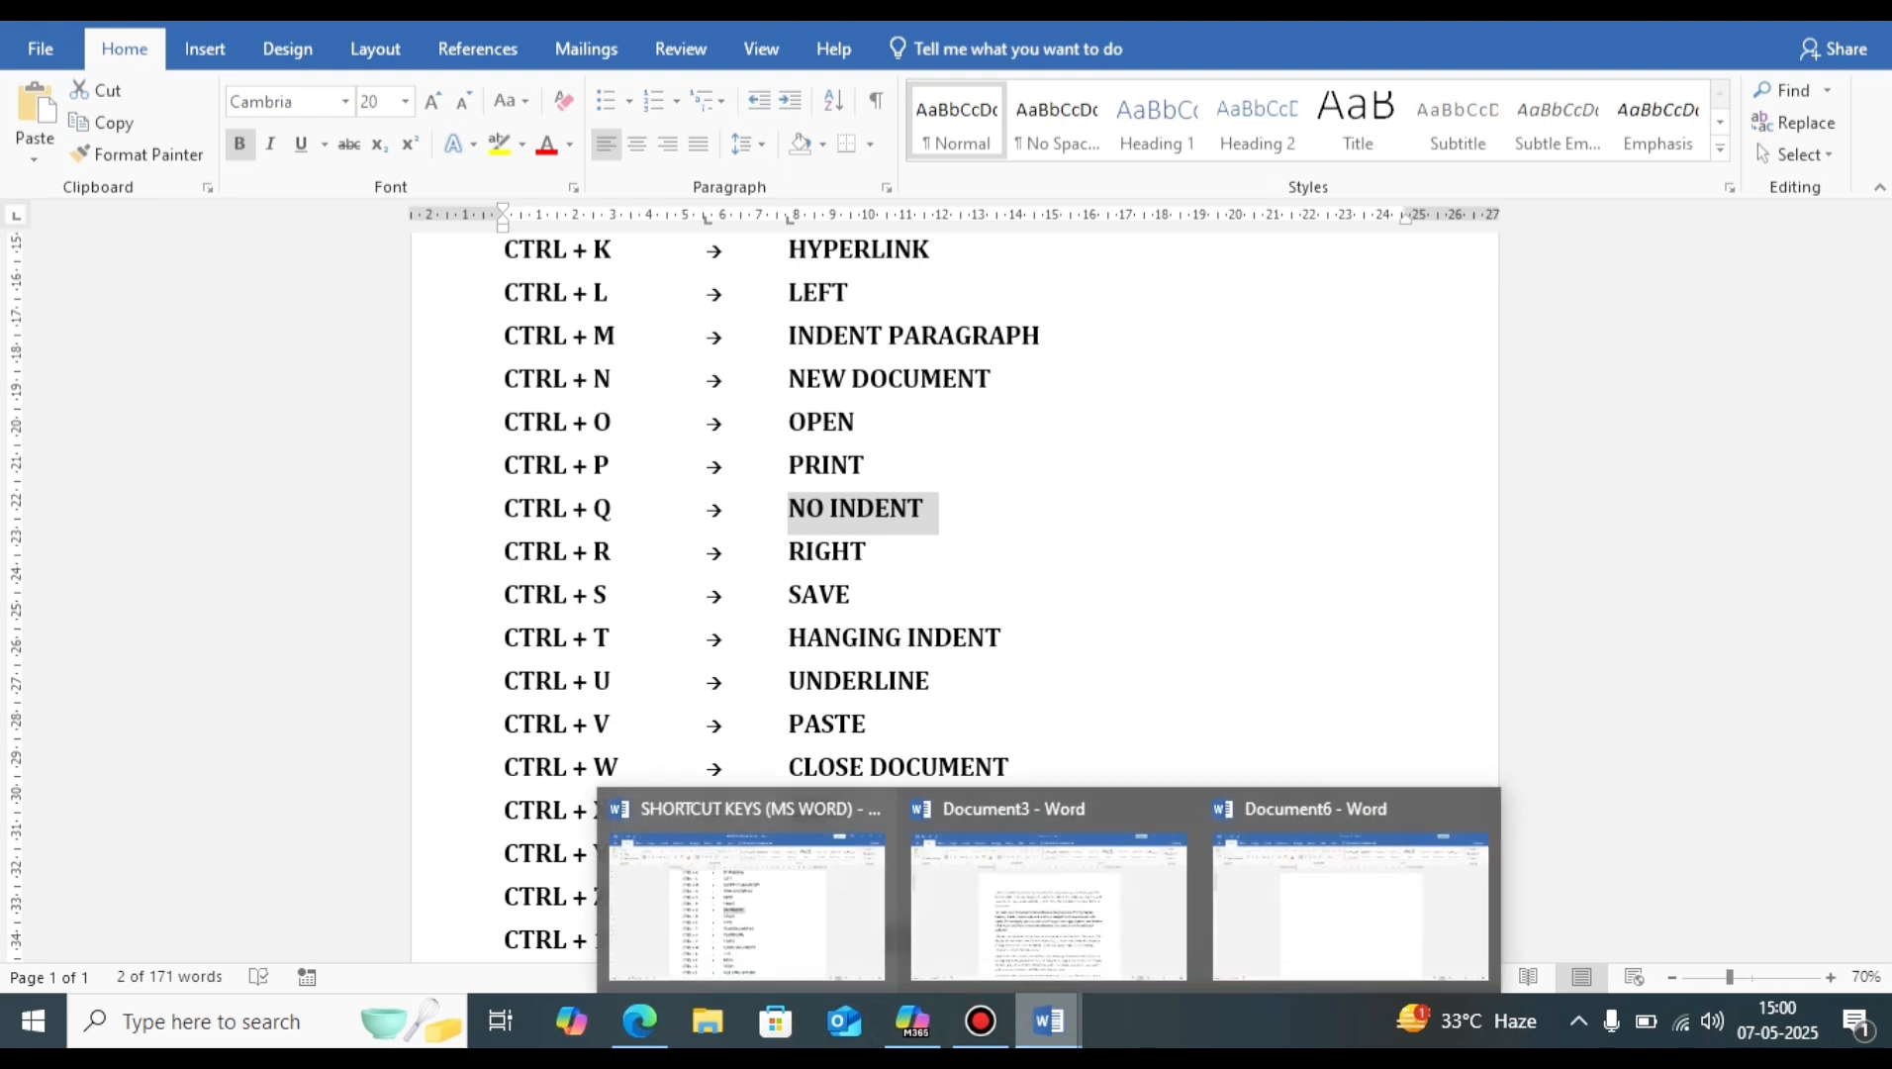
left_click(1052, 905)
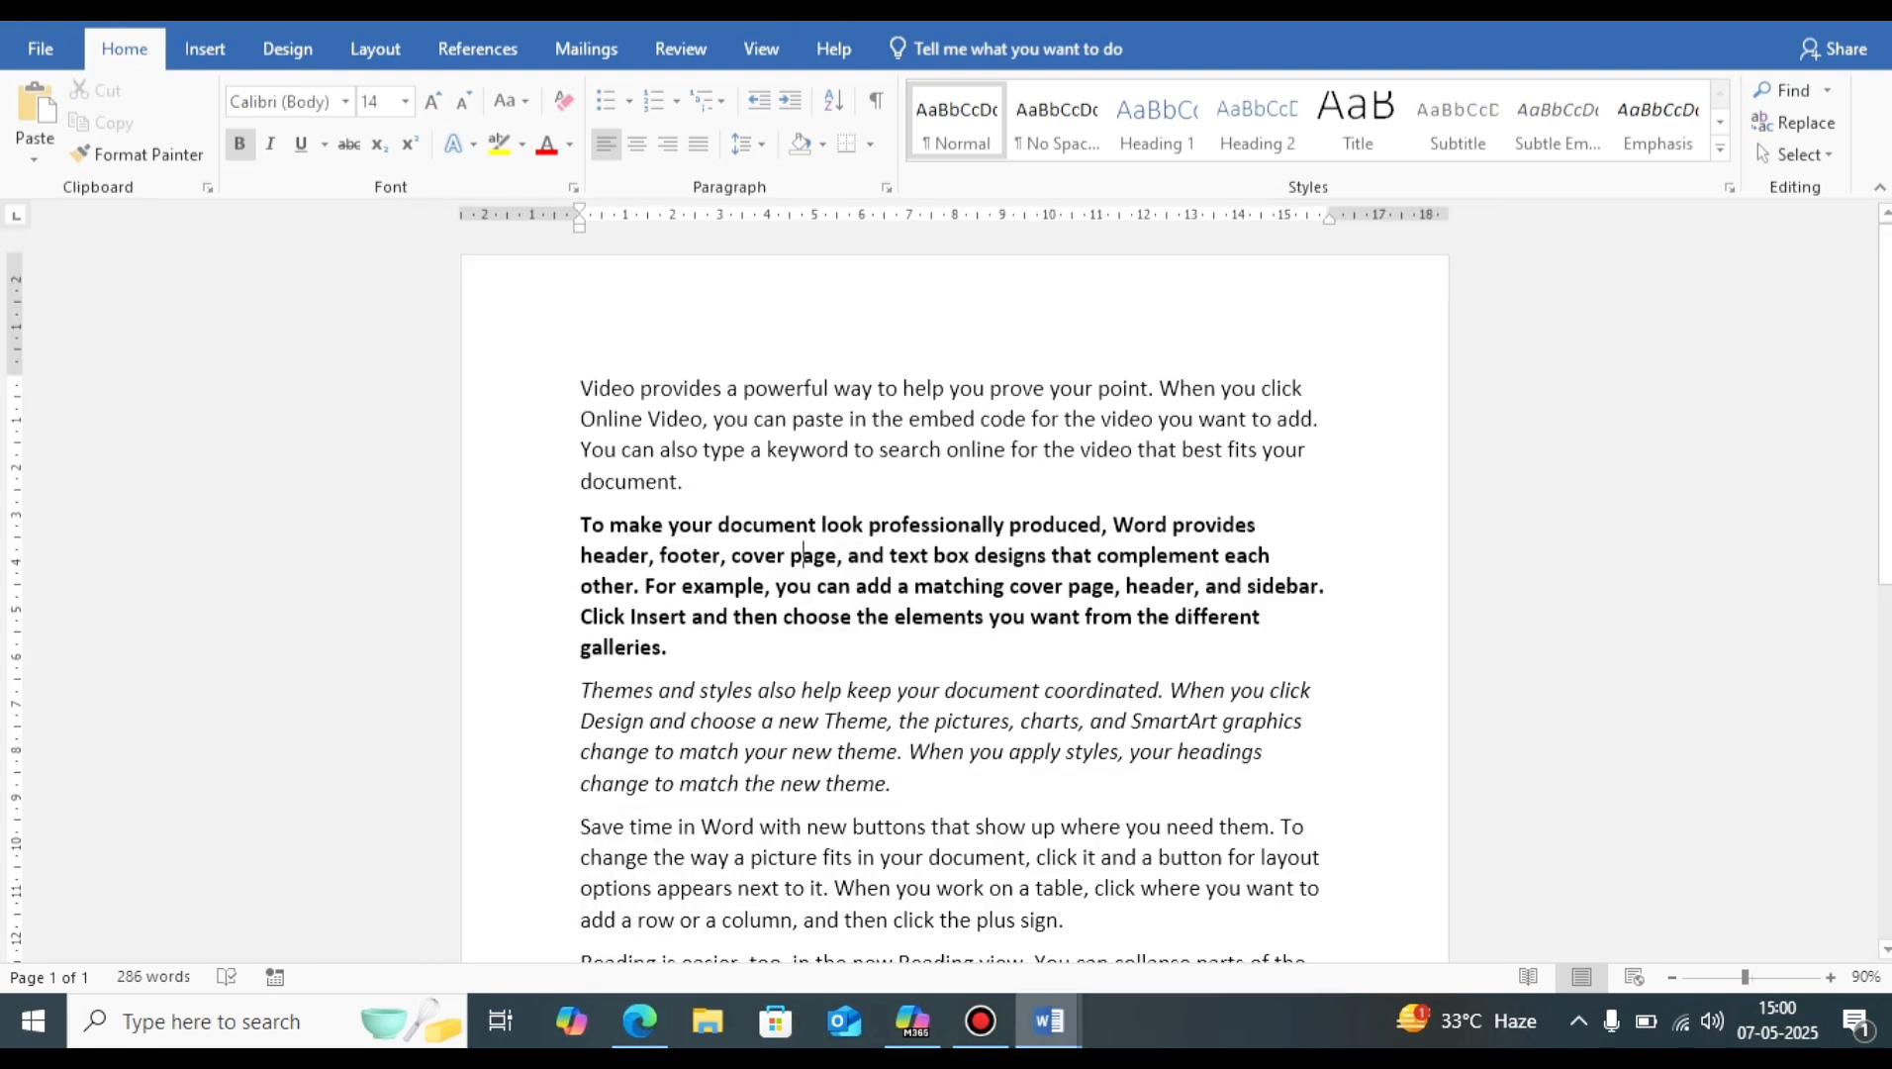
left_click(848, 555)
key("ctrl+m")
key("ctrl+m")
key("ctrl+m")
key("ctrl+m")
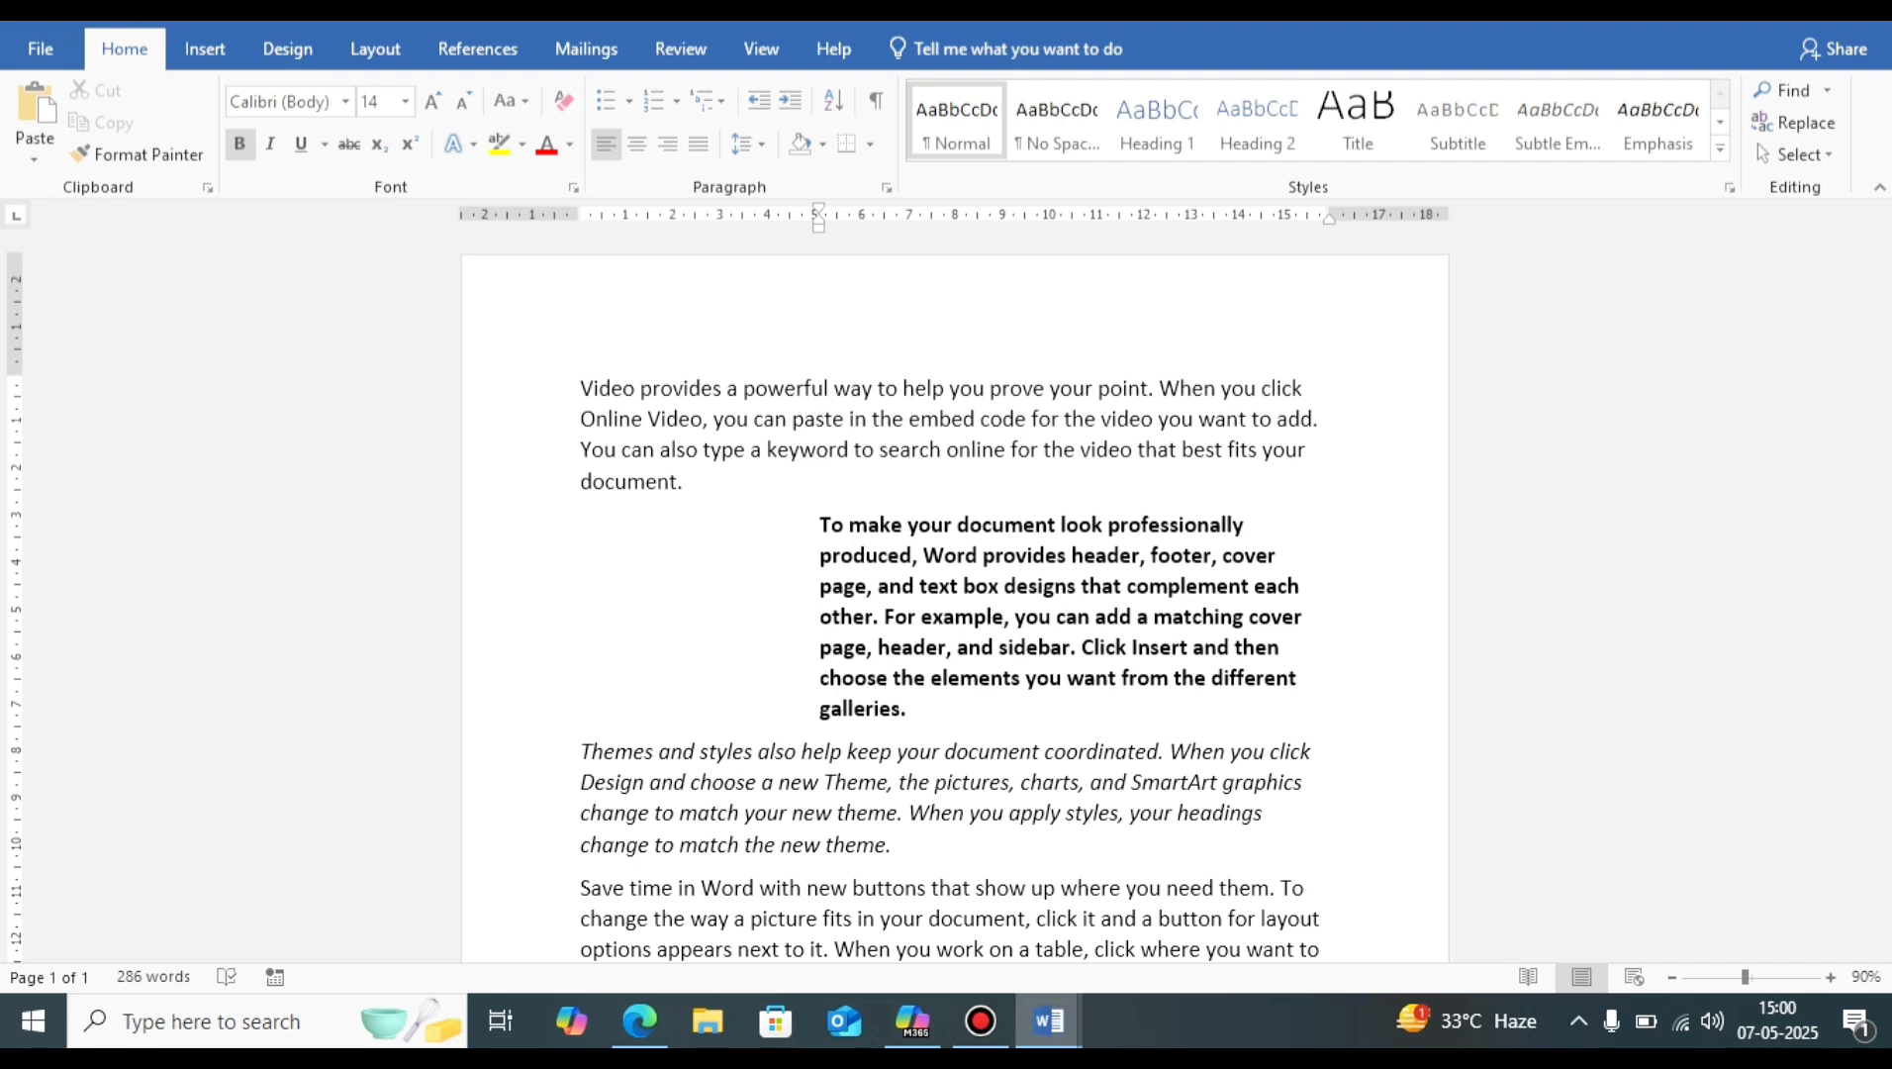
key("ctrl+q")
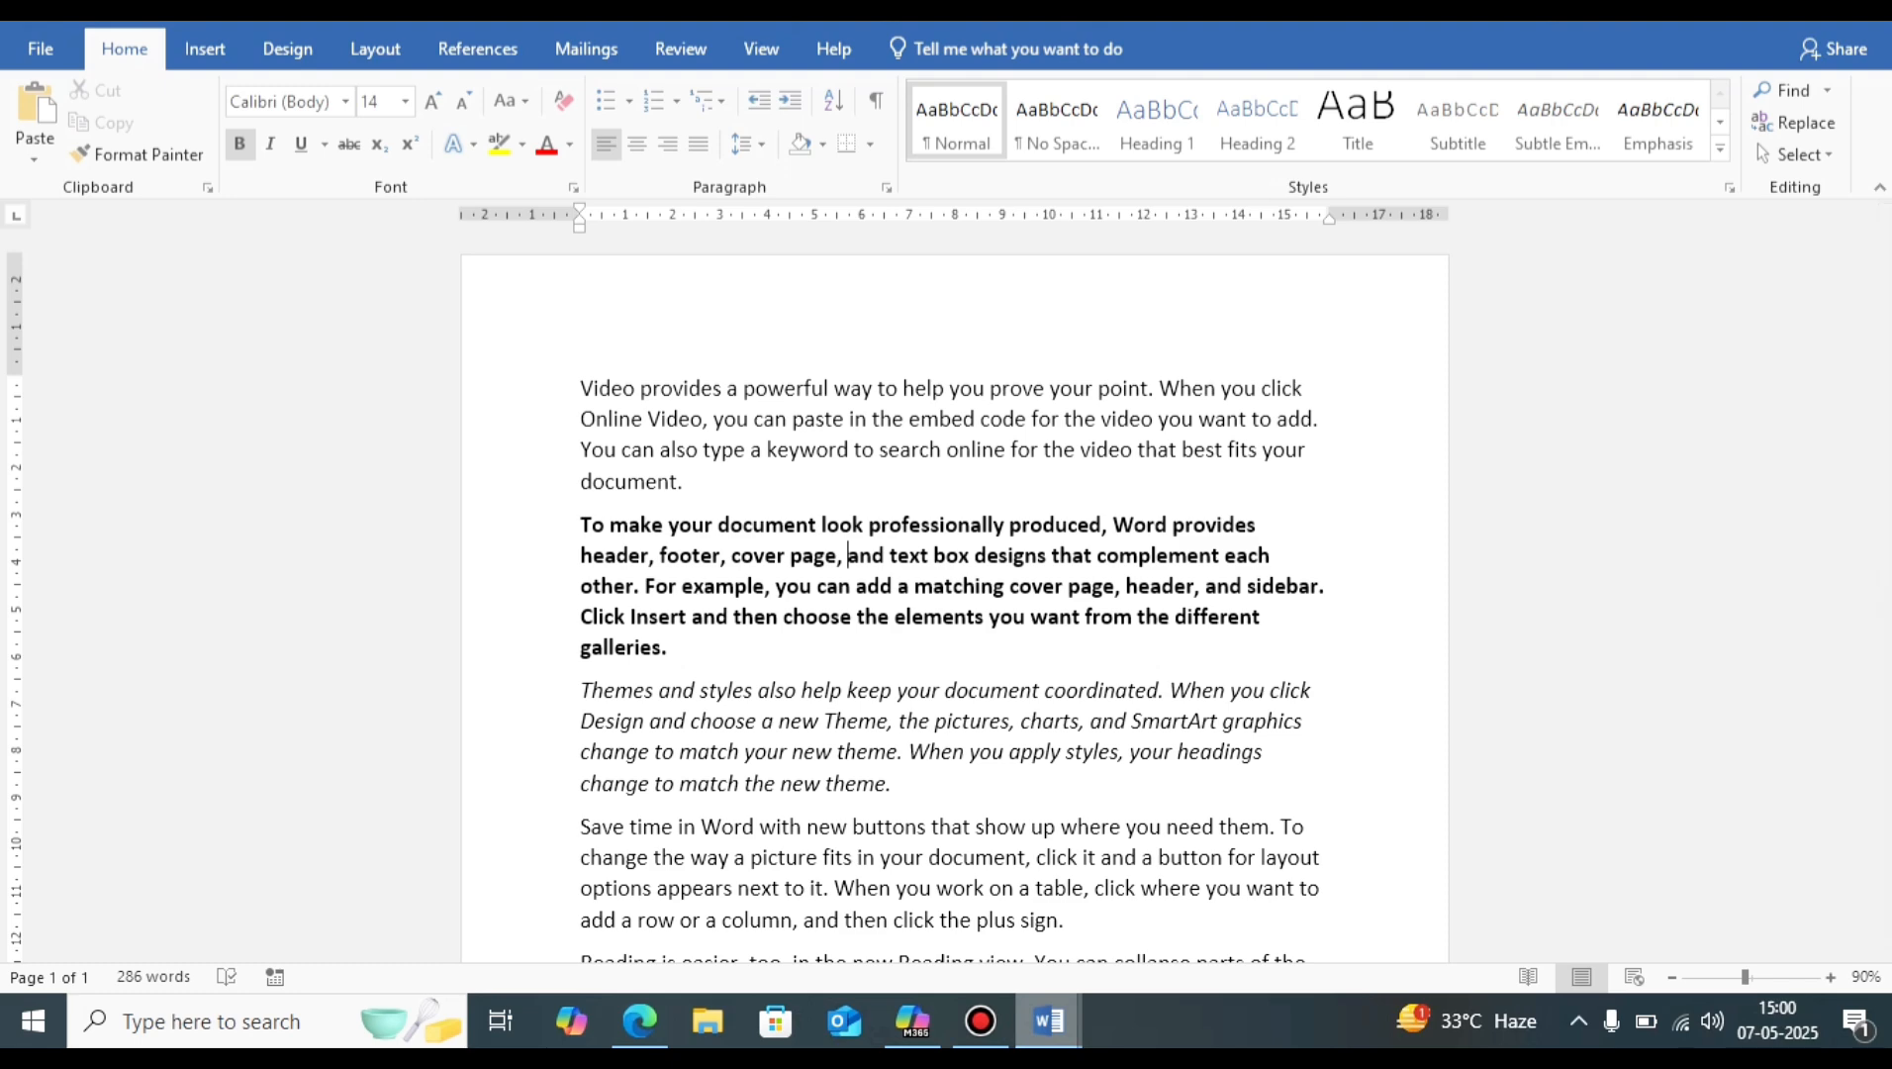
Step: Go back to the SHORTCUT KEYS document and select RIGHT beside CTRL + R to point it out
mouse_move(1048, 1020)
left_click(747, 906)
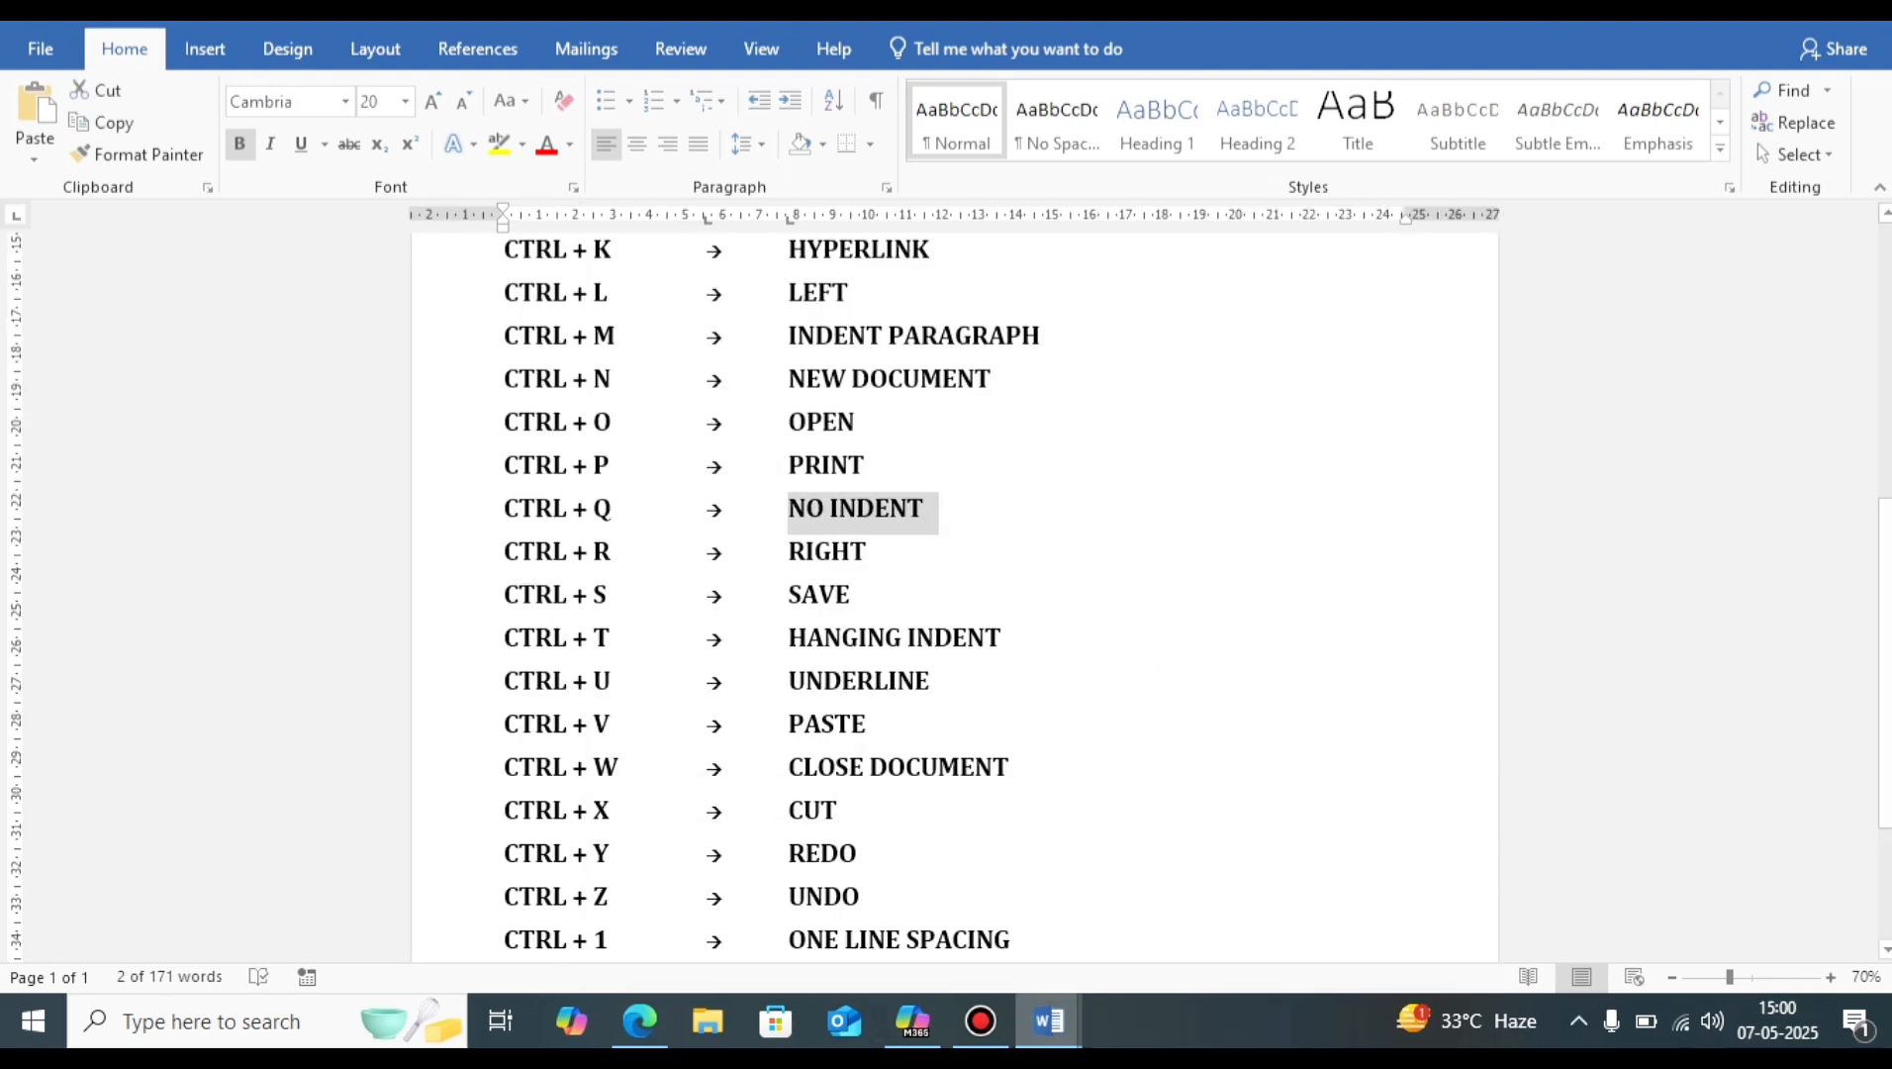
left_click_drag(787, 551, 879, 552)
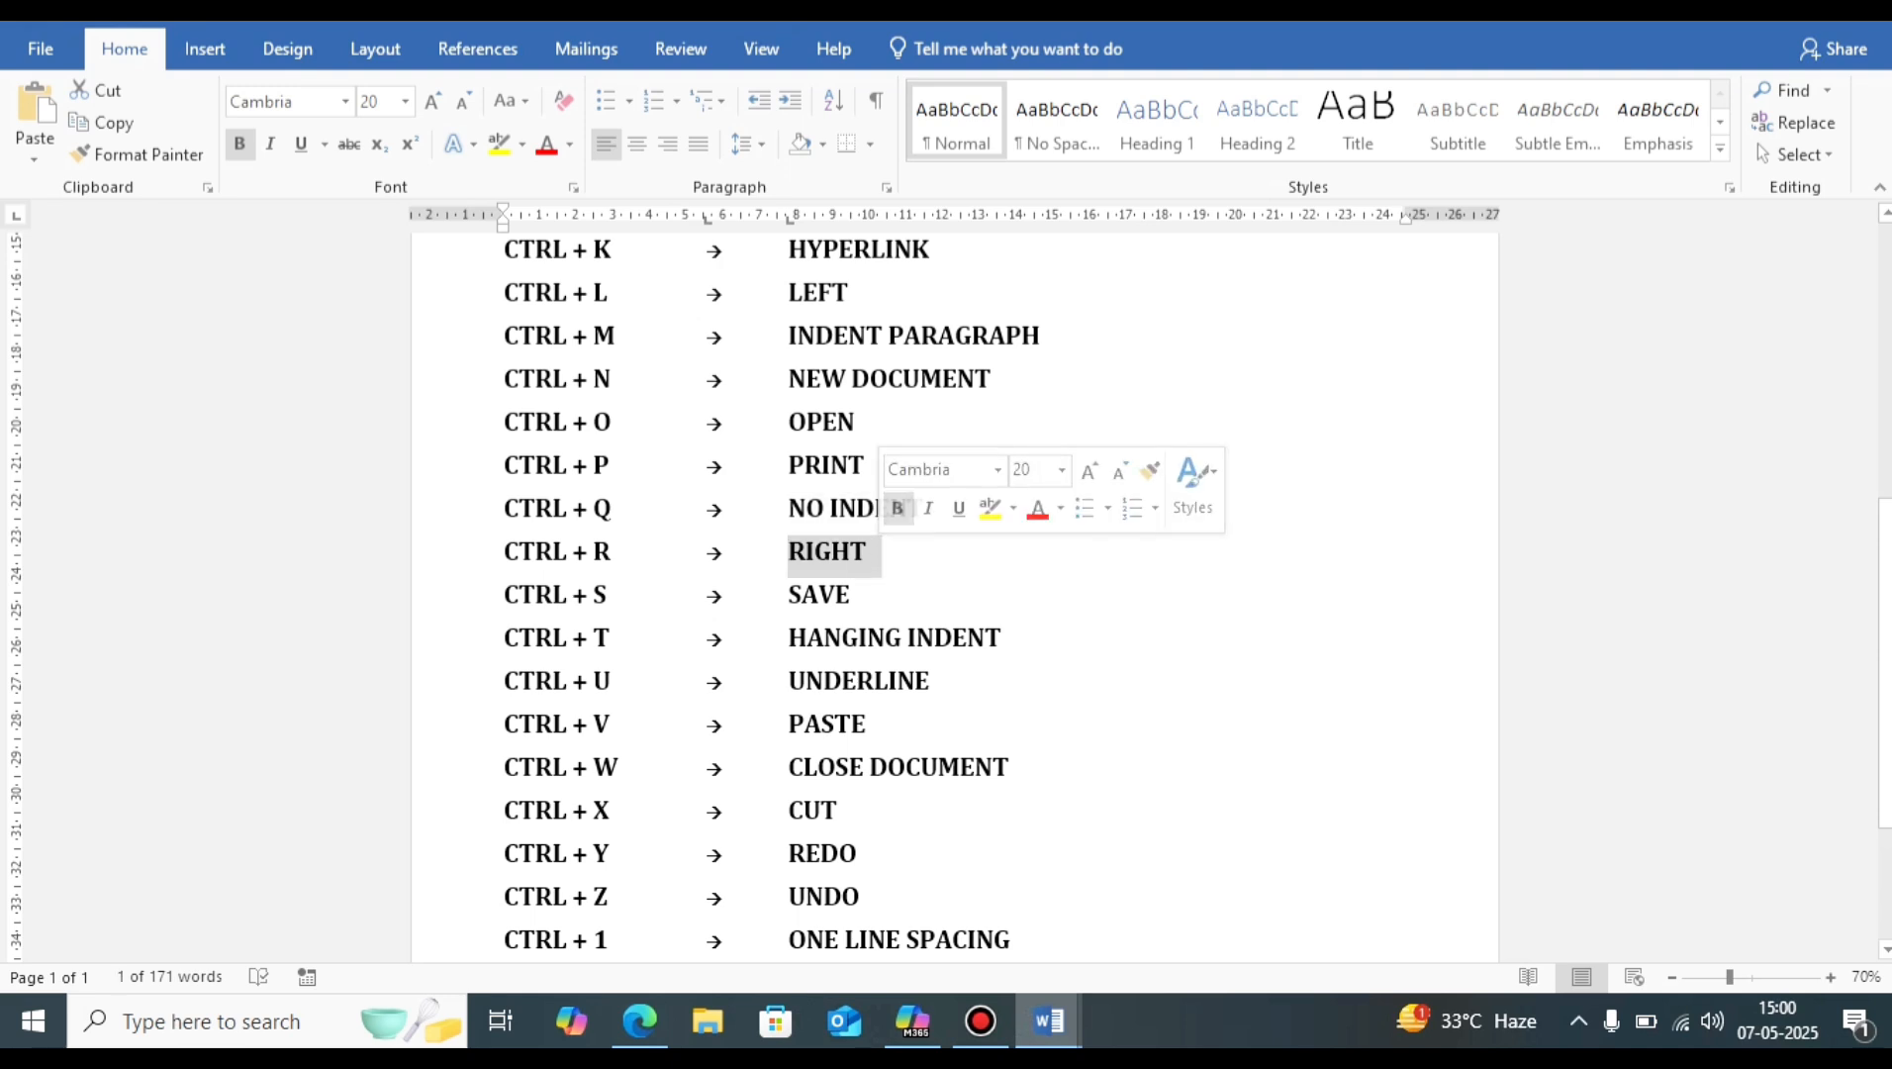
Step: In Document3, right-align the bold paragraph beginning "To make your document look professionally produced"
mouse_move(1049, 1021)
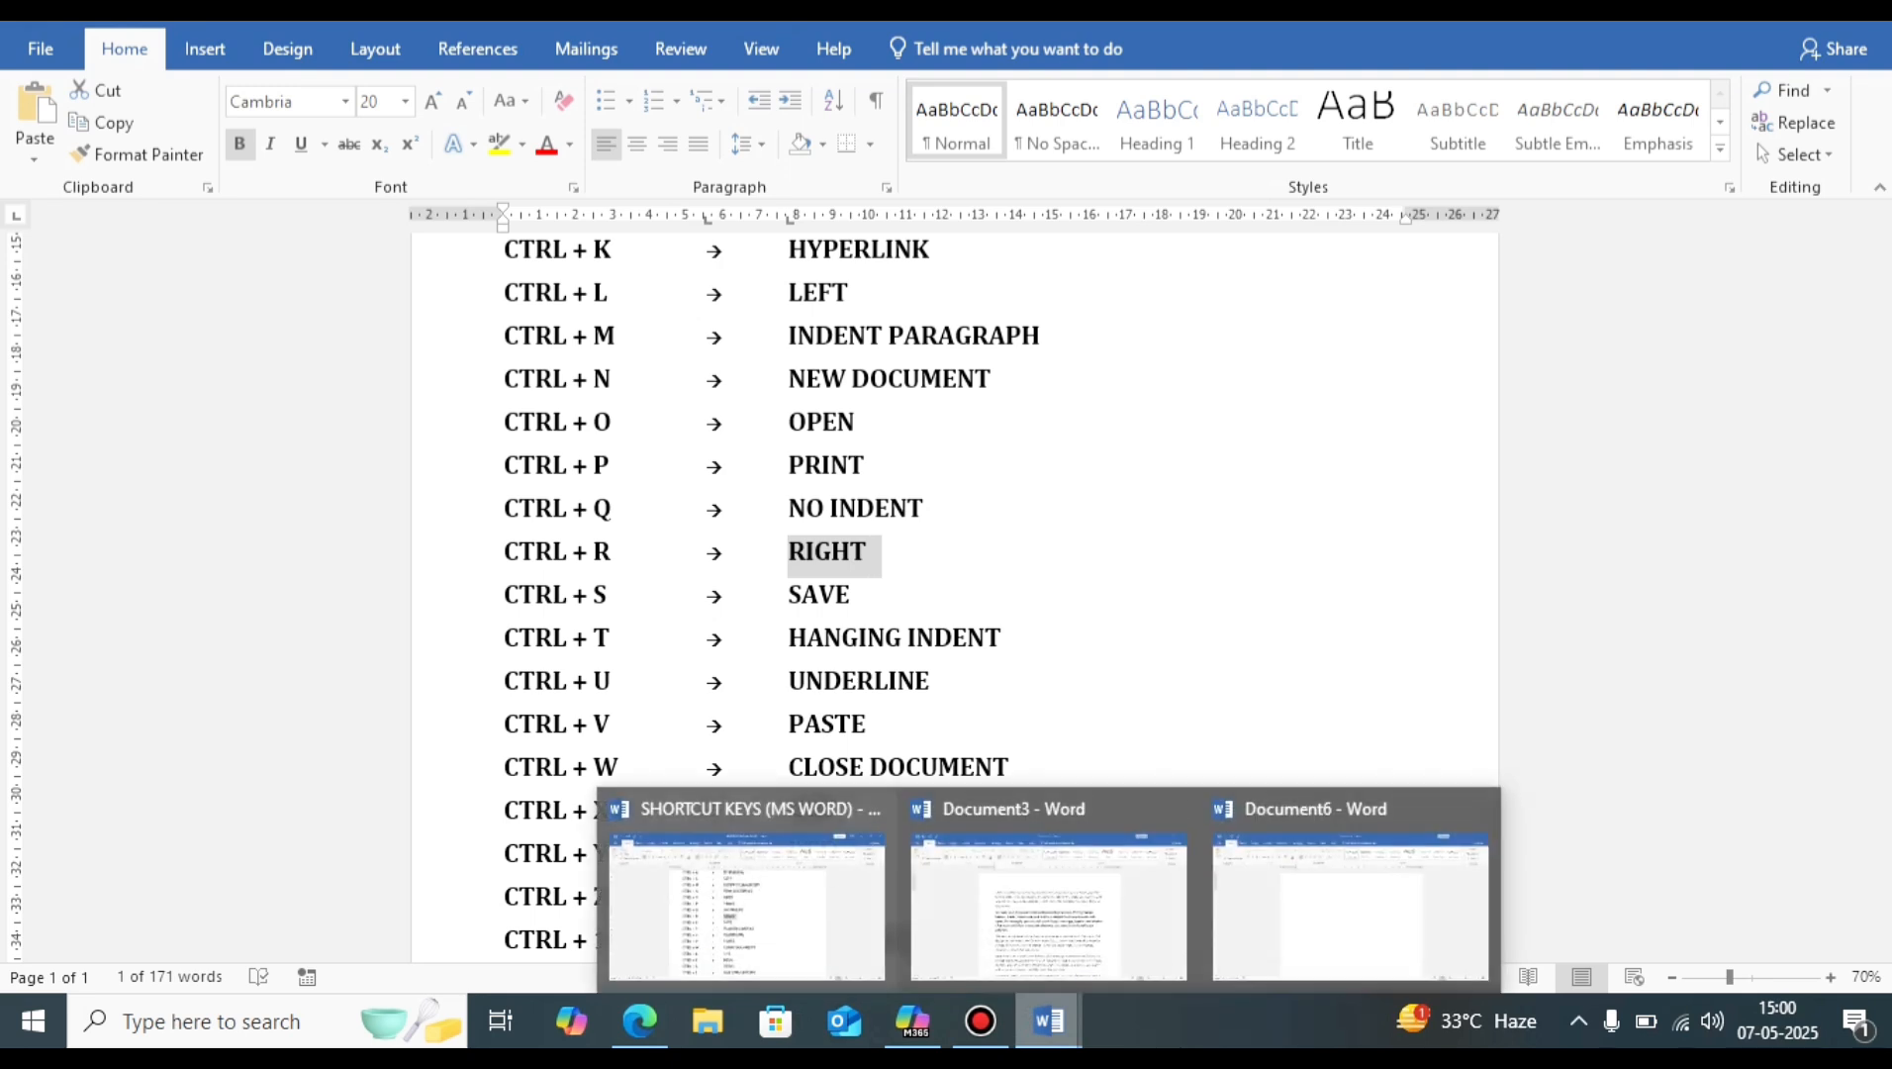
left_click(1048, 900)
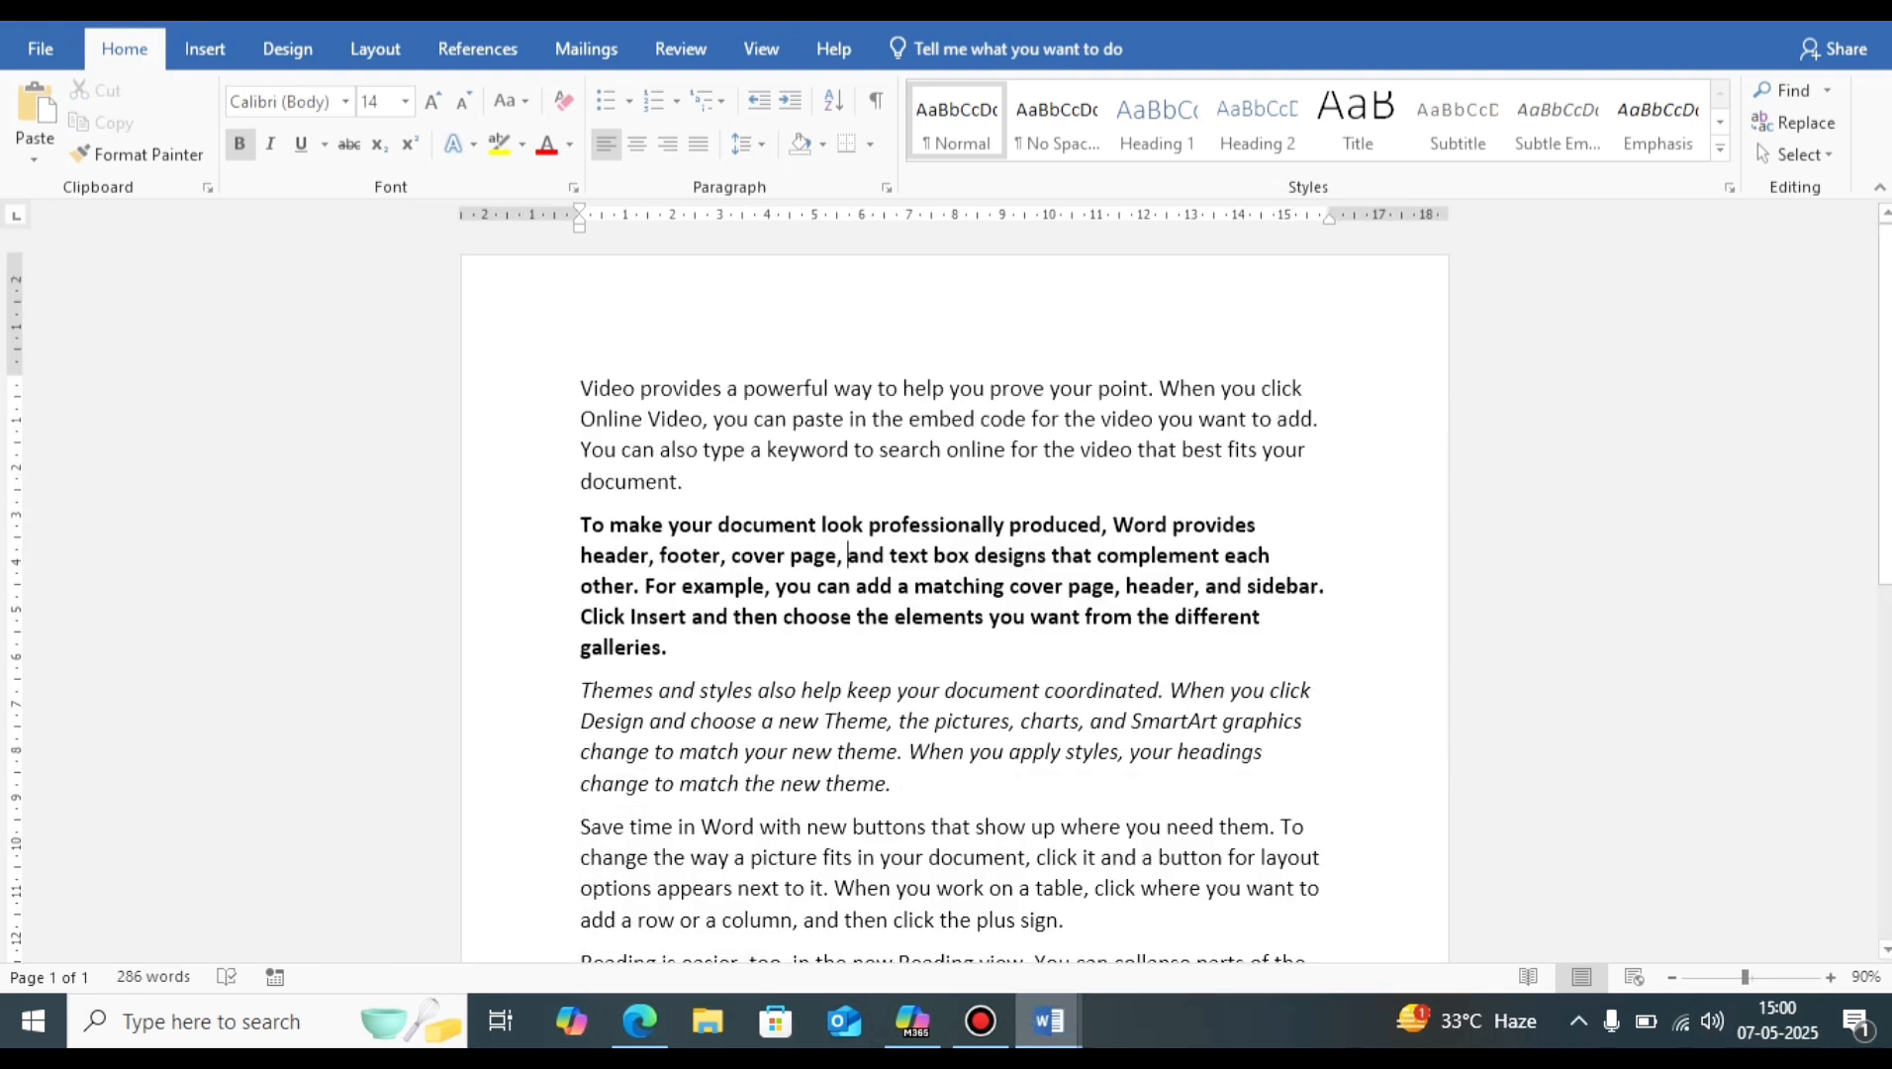
left_click(963, 585)
key("ctrl+r")
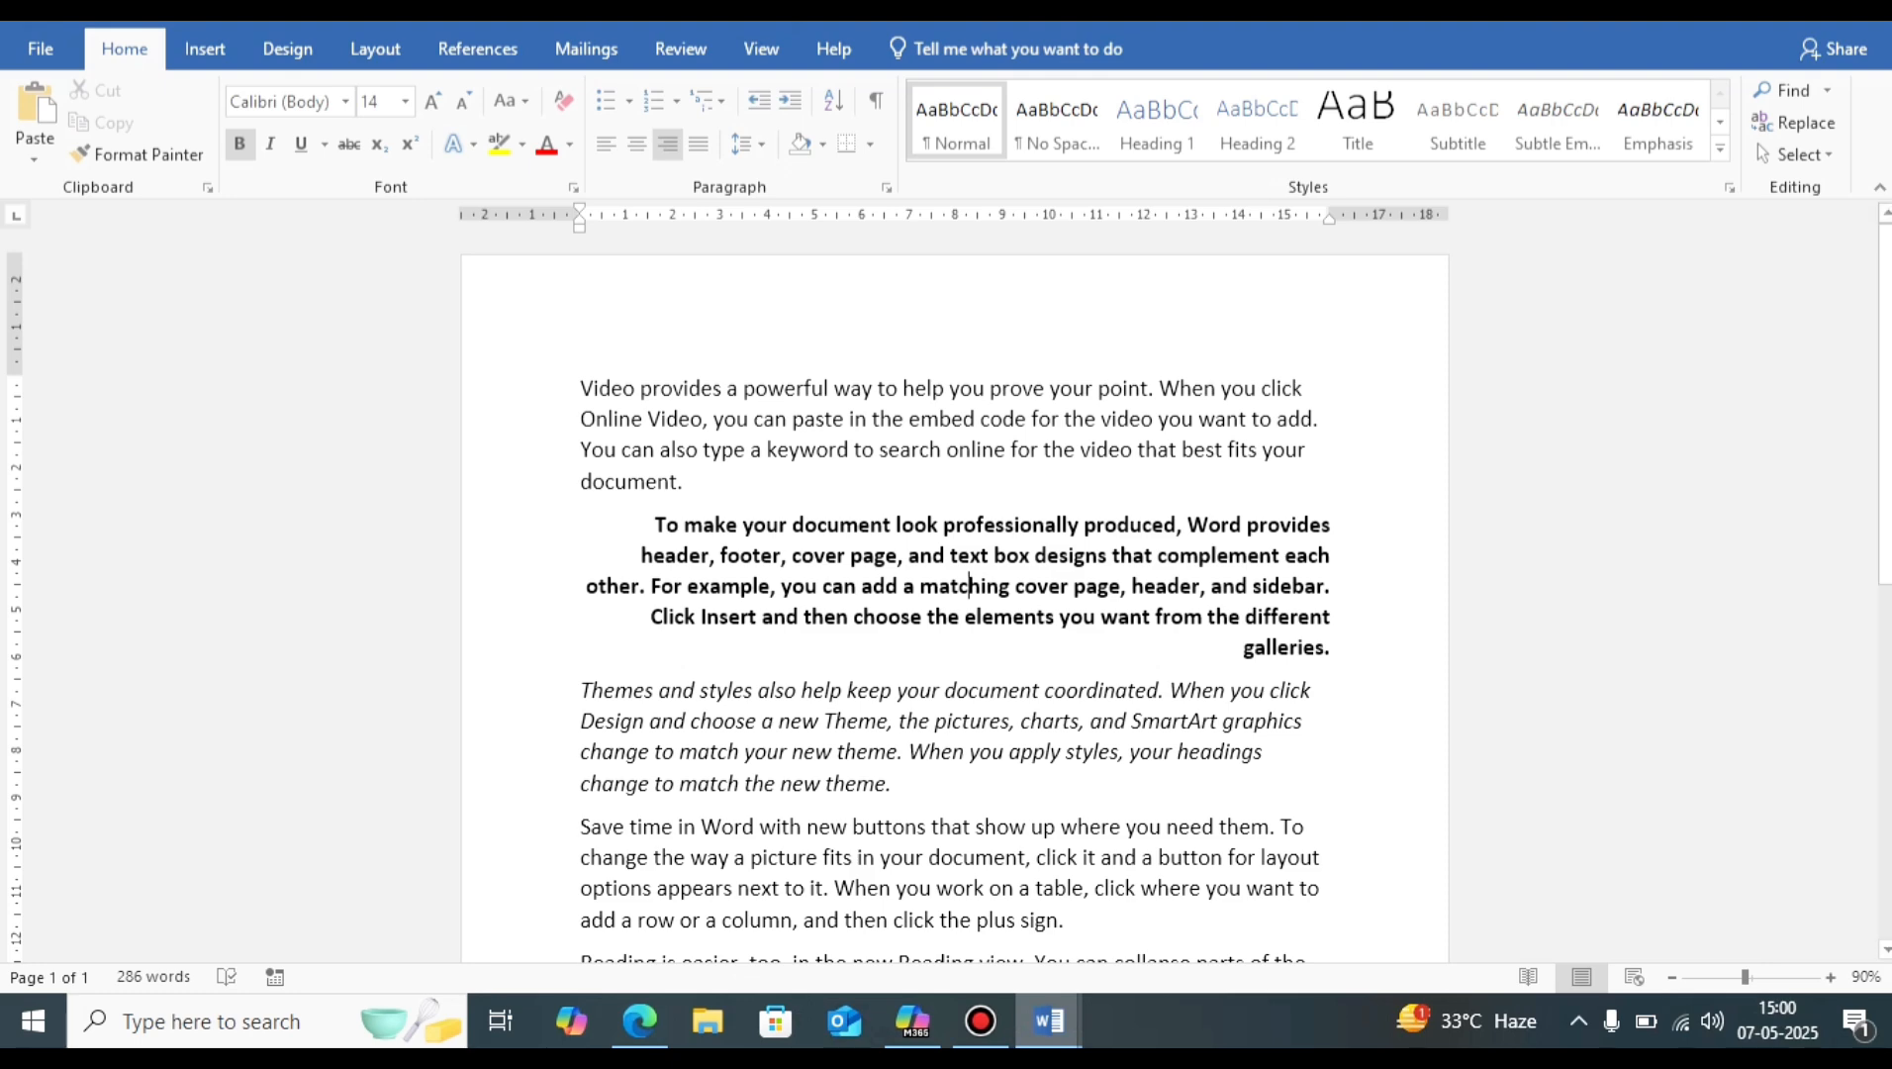
Step: Return to the SHORTCUT KEYS document and select SAVE, HANGING INDENT and UNDERLINE in turn to point them out
mouse_move(1049, 1020)
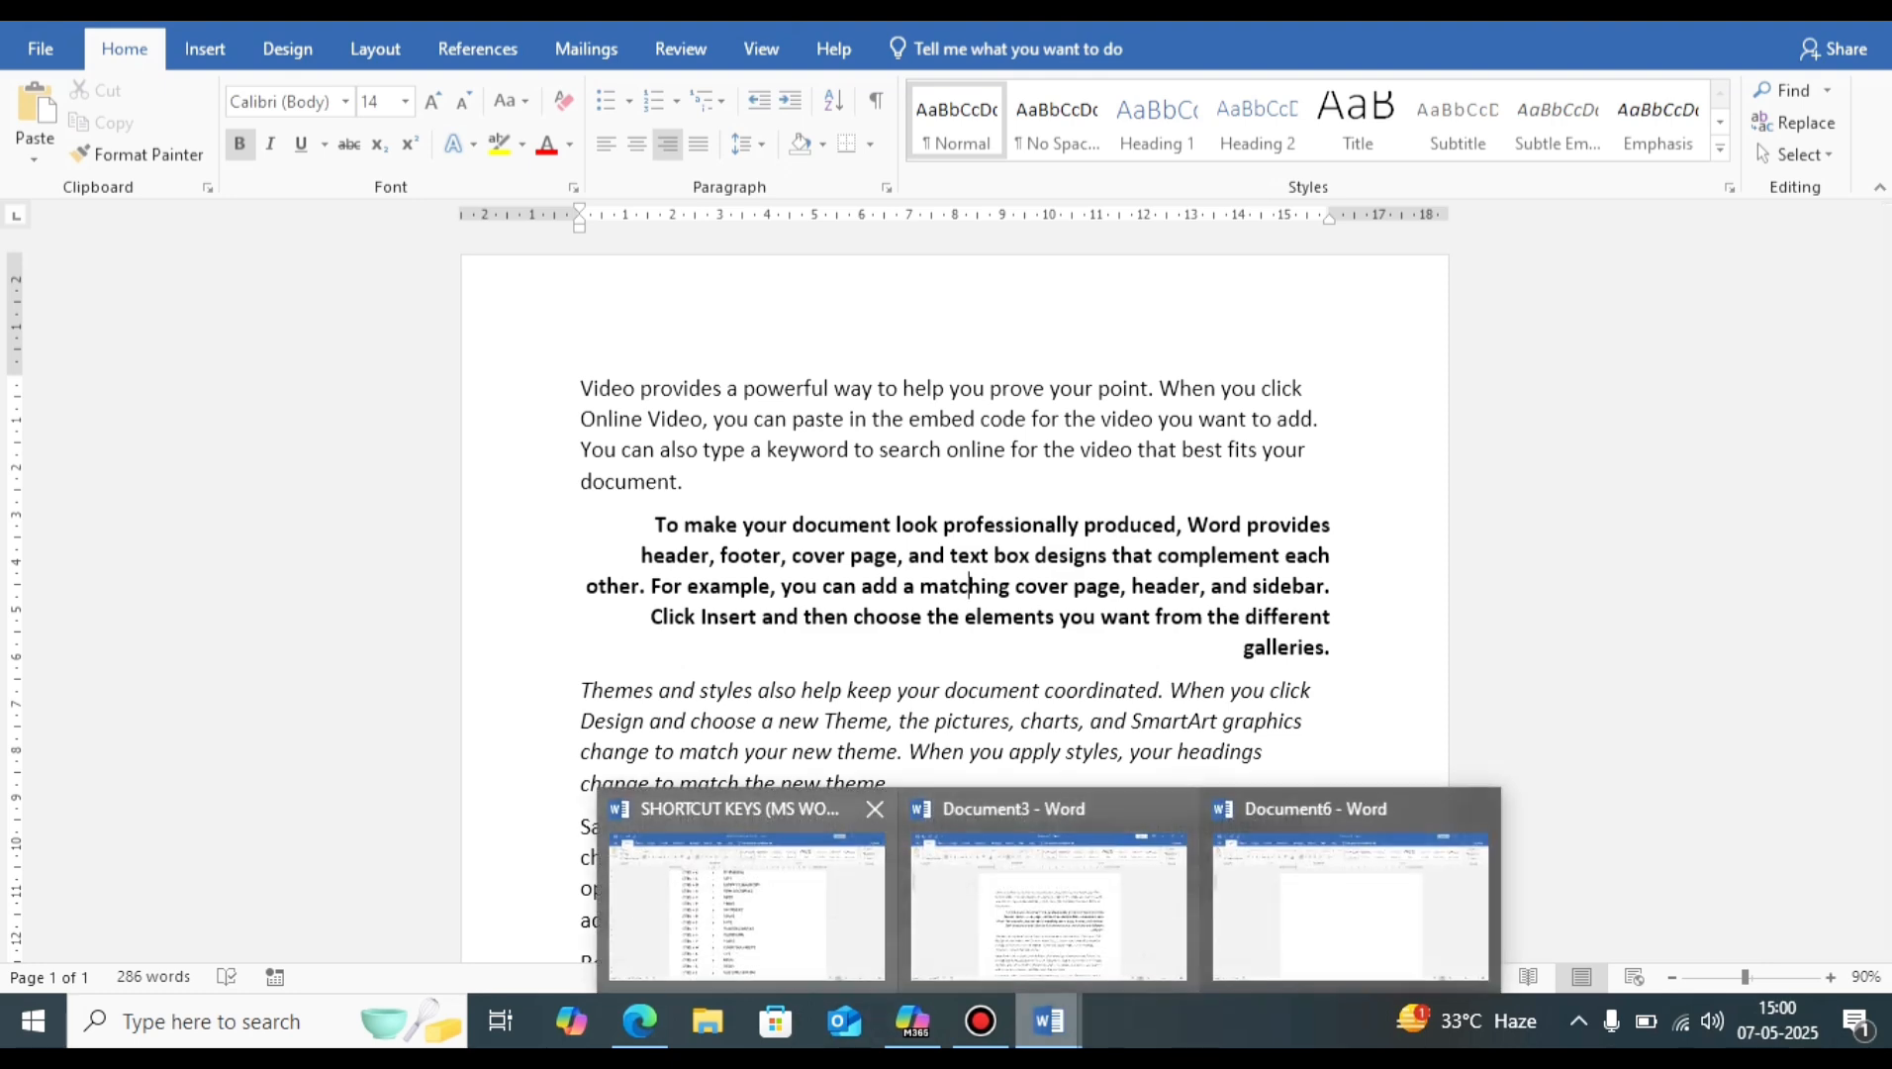
left_click(747, 905)
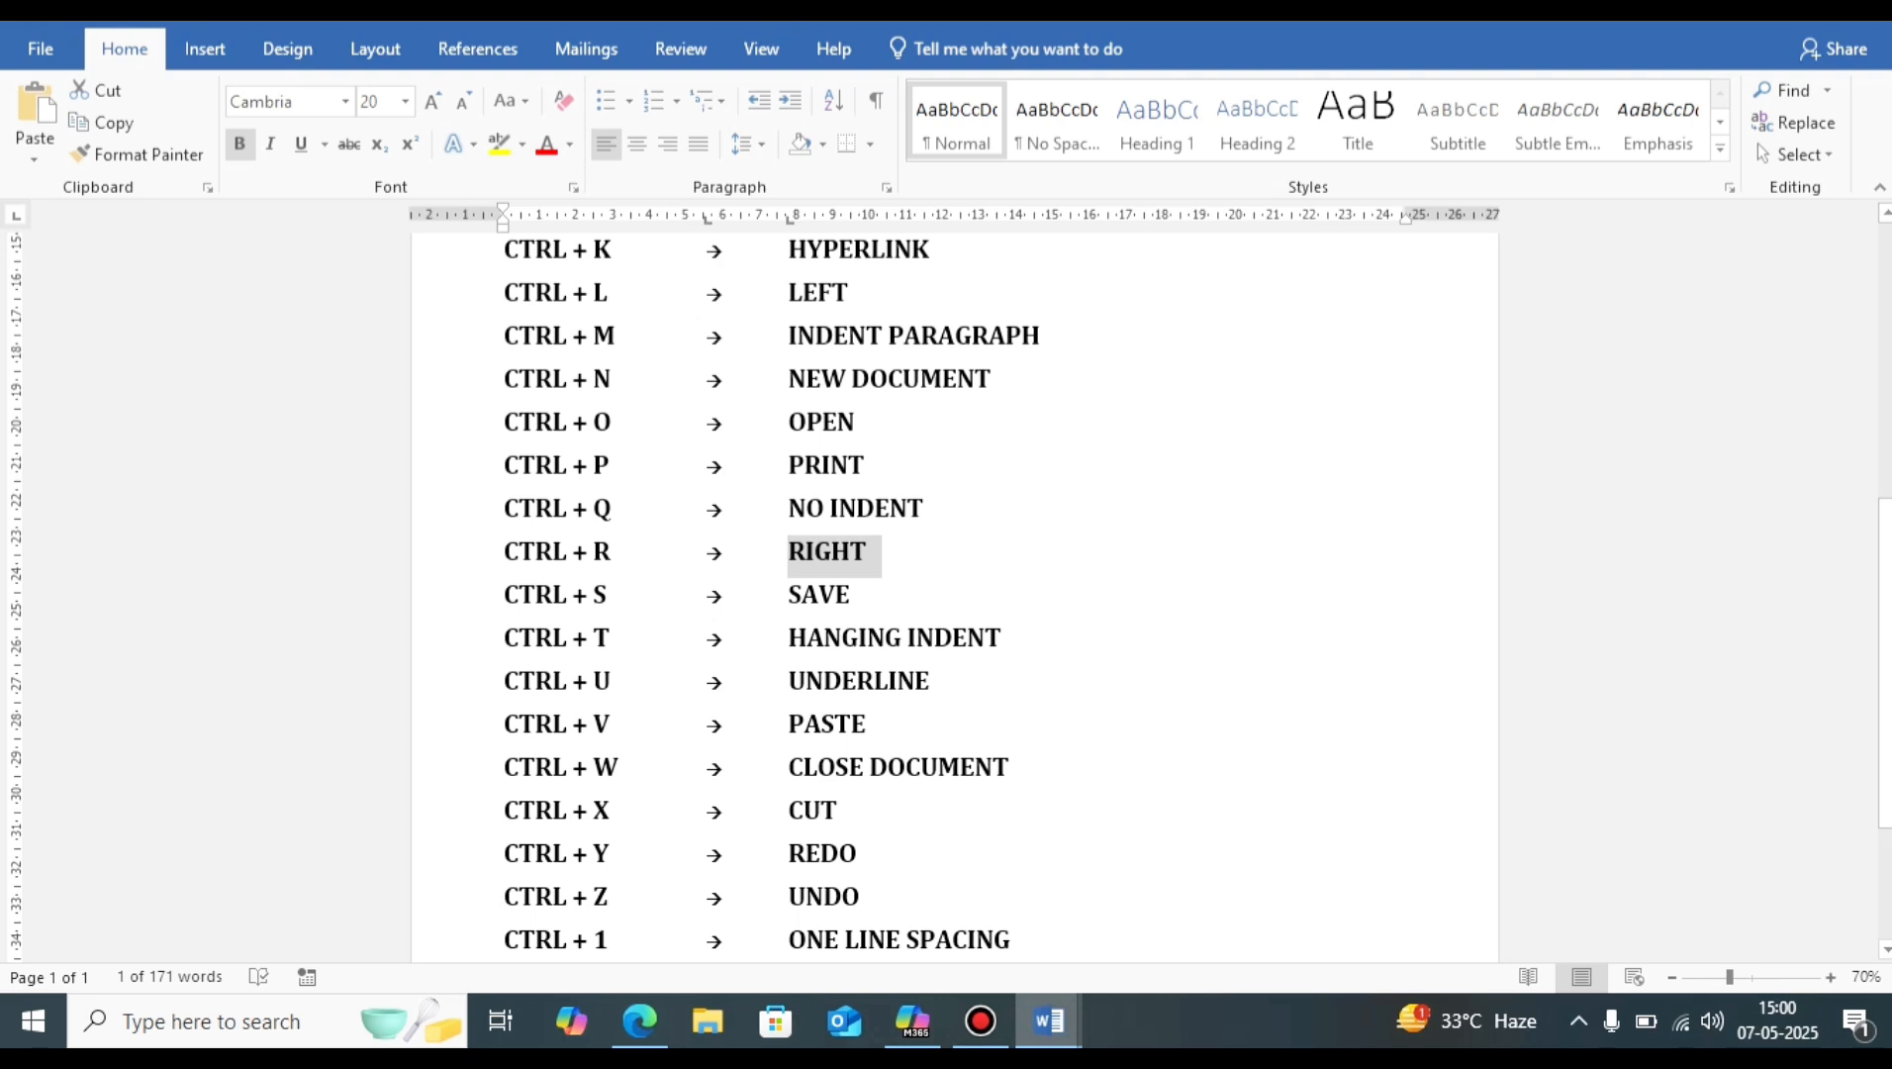
double_click(819, 595)
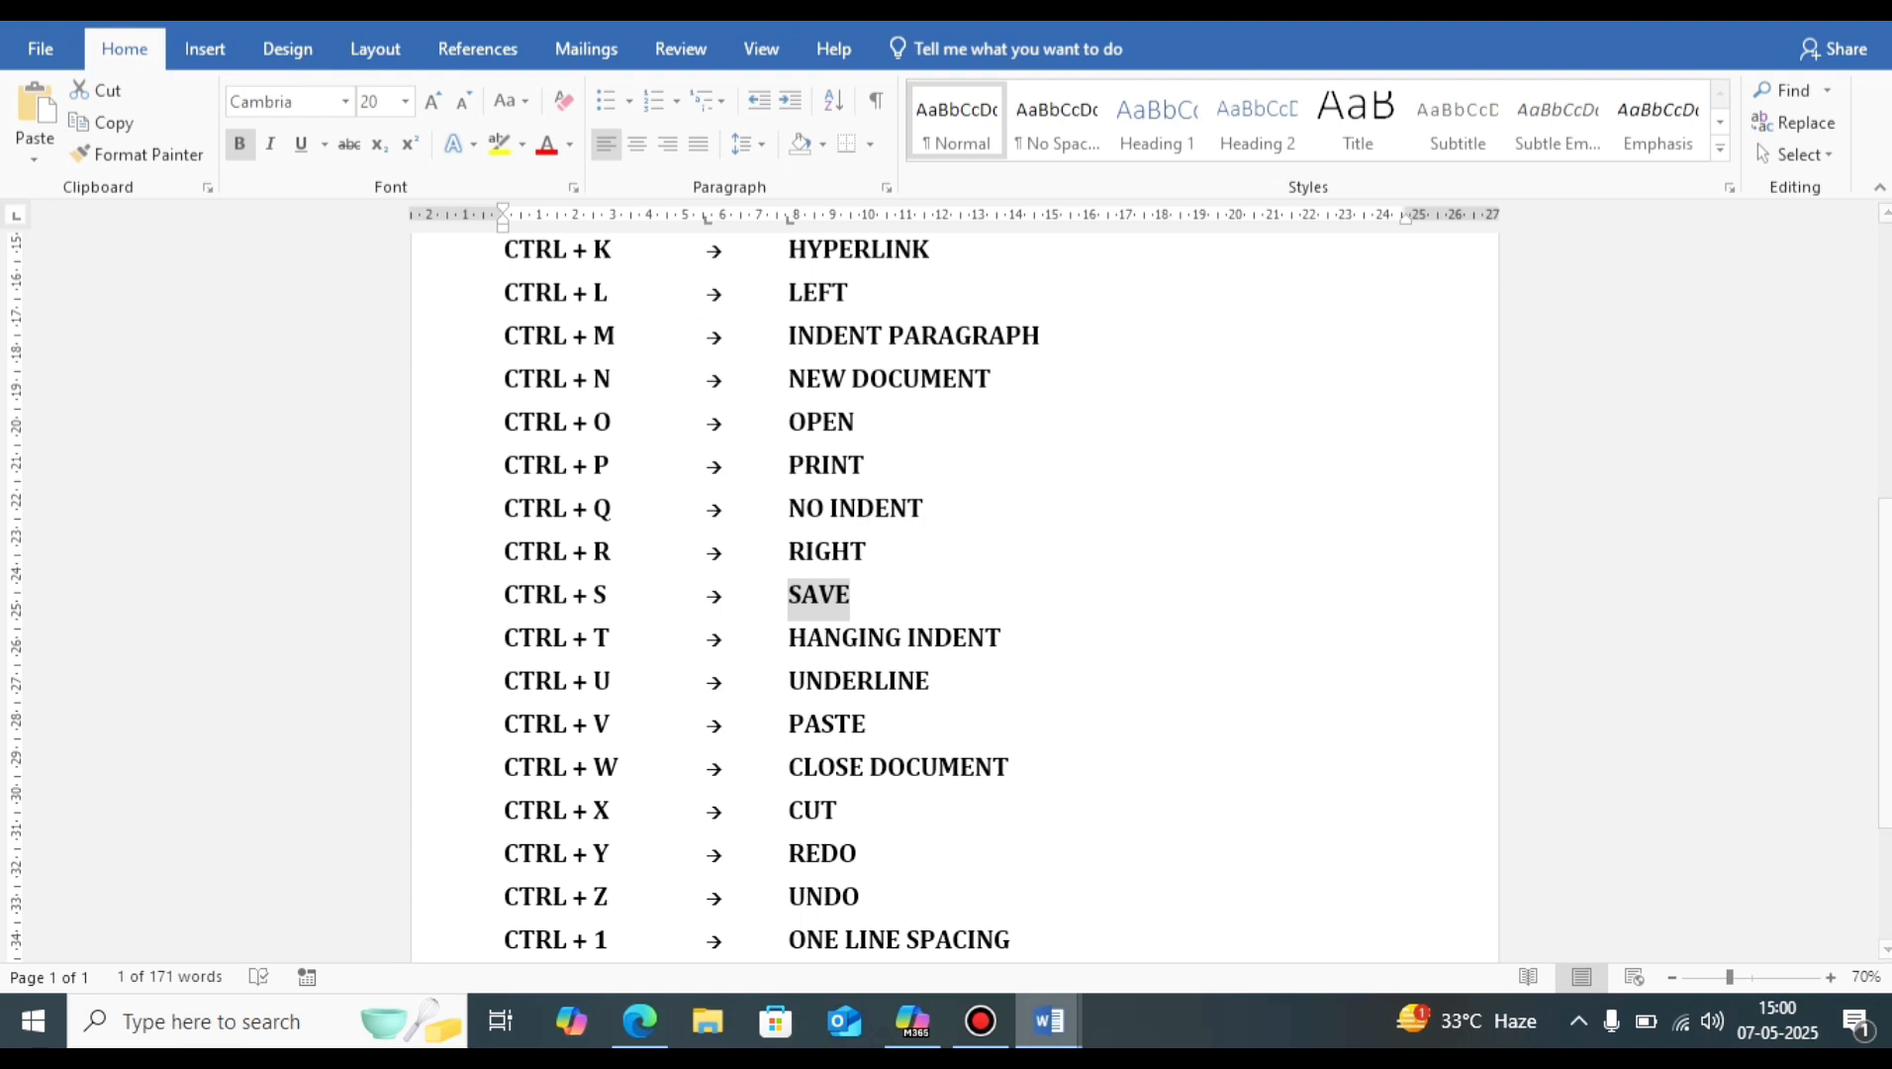
left_click(866, 723)
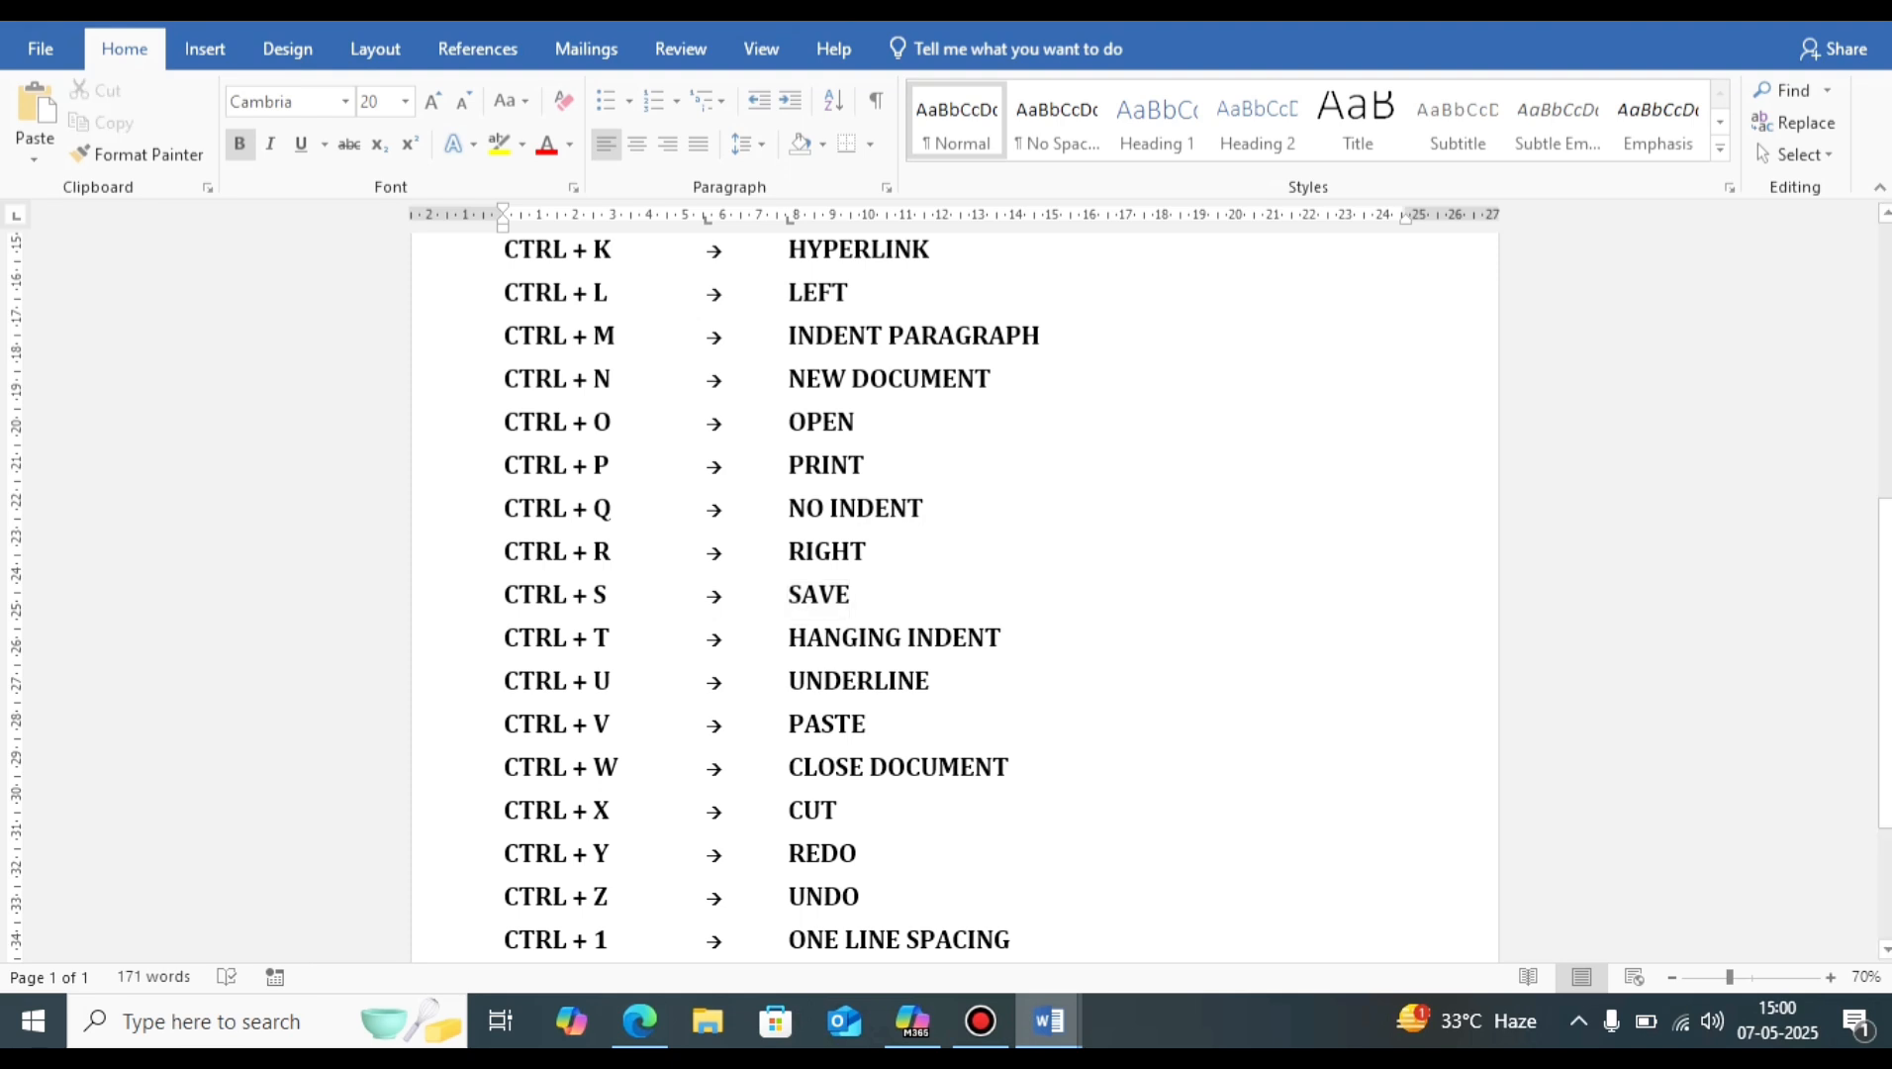
left_click_drag(788, 637, 1016, 639)
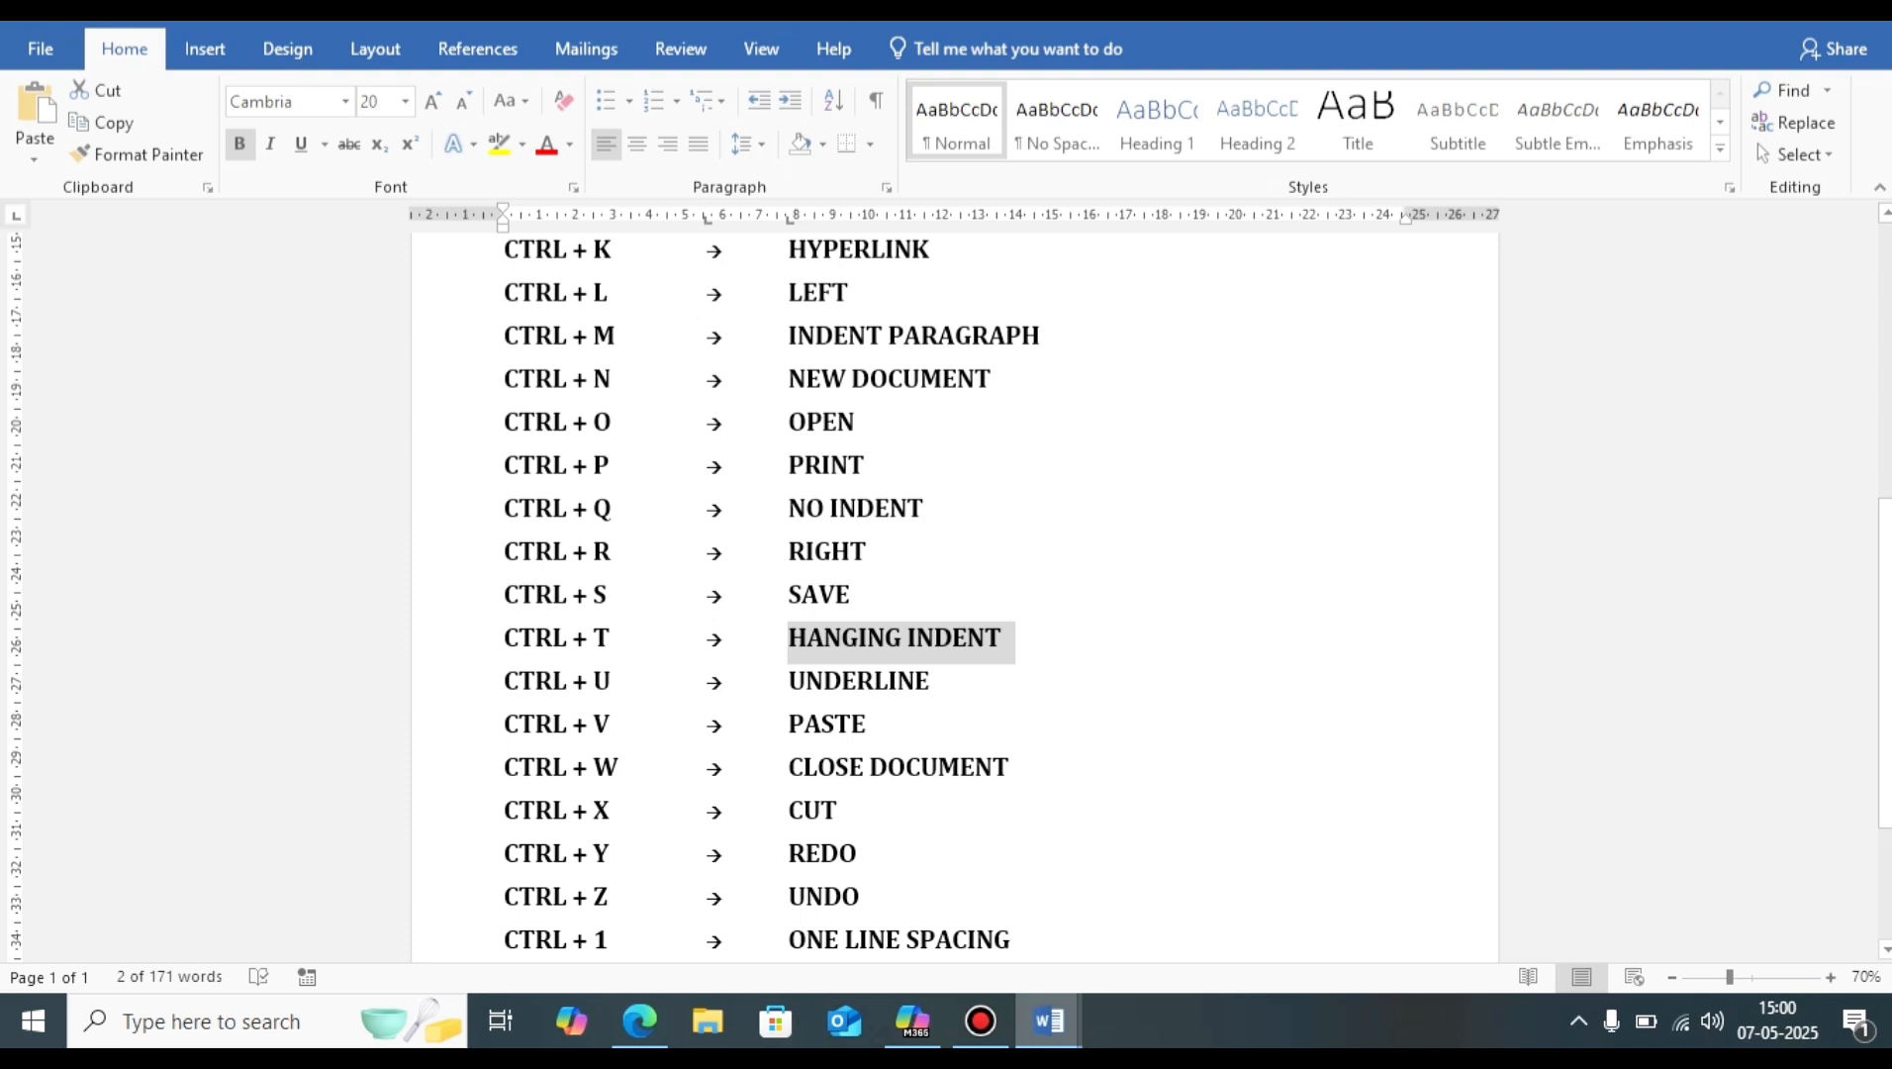
left_click_drag(788, 681, 945, 681)
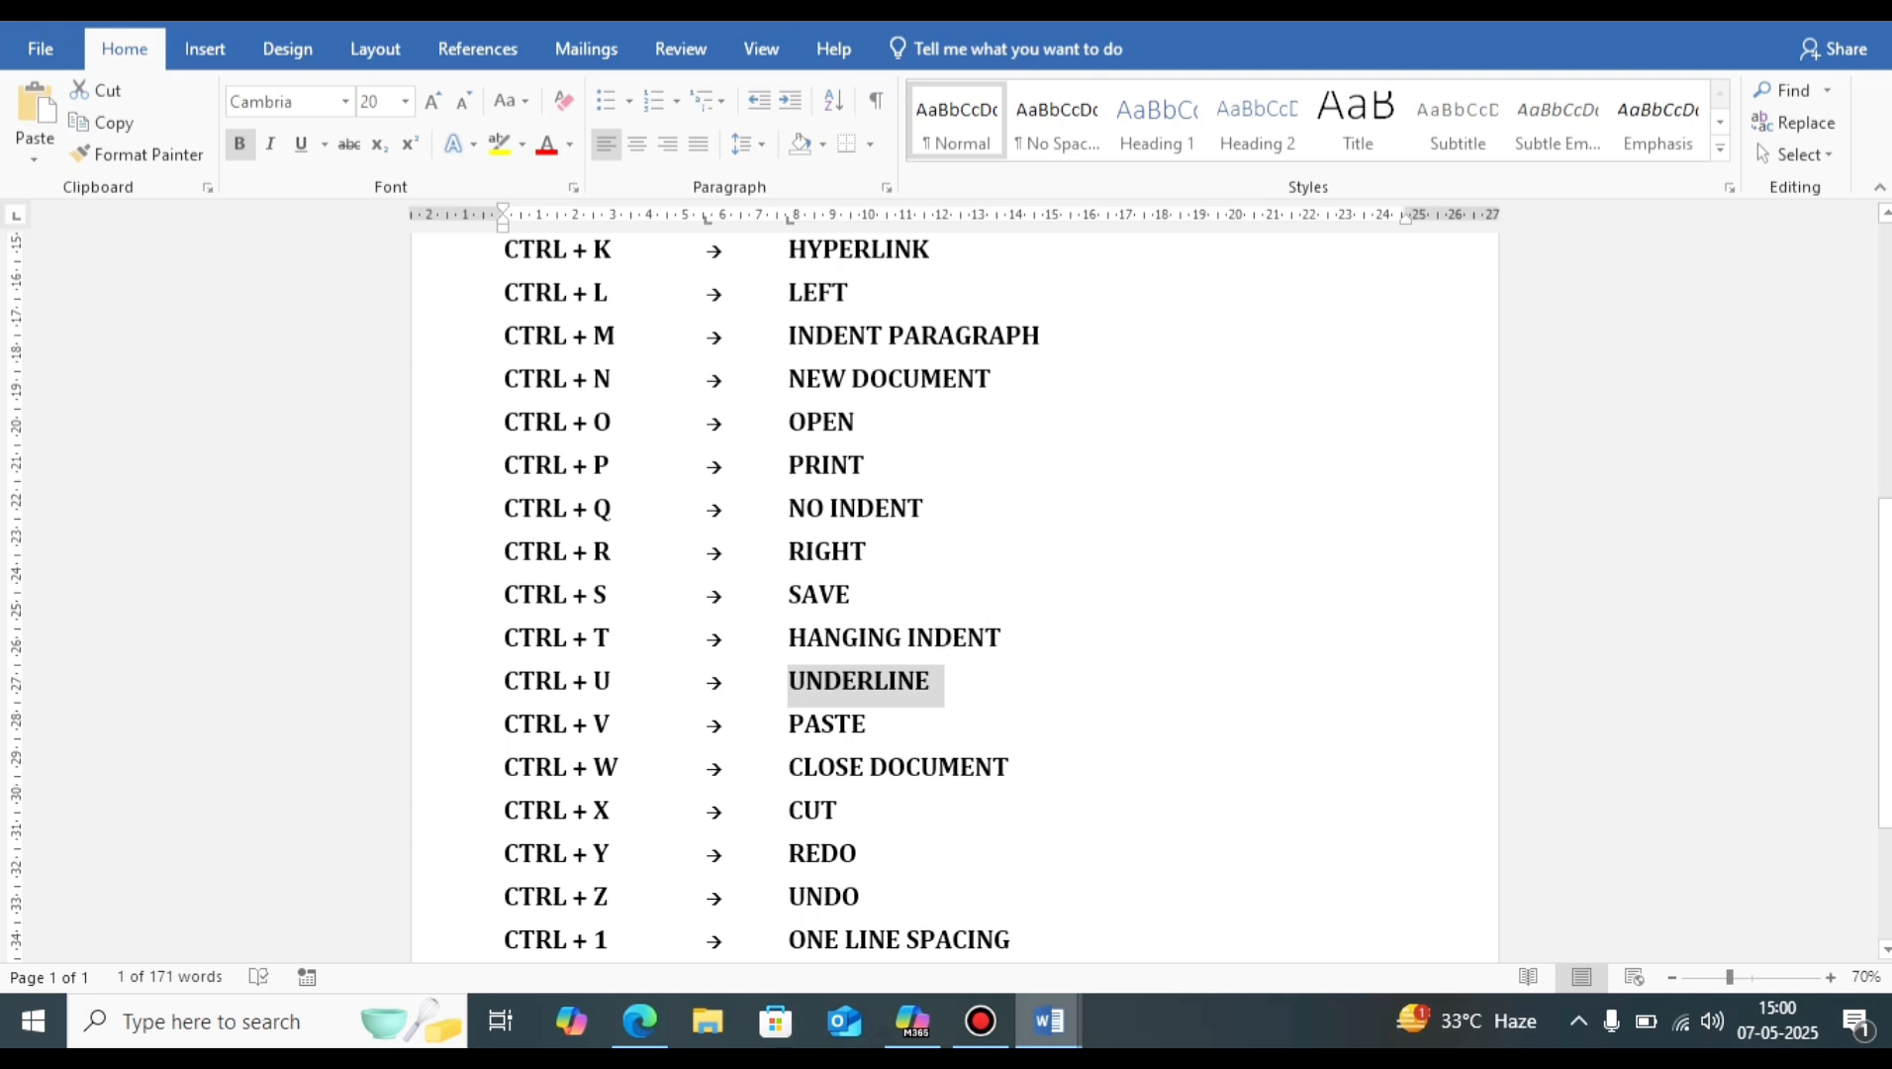
Step: In Document3, underline the whole italic paragraph beginning "Themes and styles also help keep your document coordinated"
mouse_move(1049, 1020)
left_click(1049, 906)
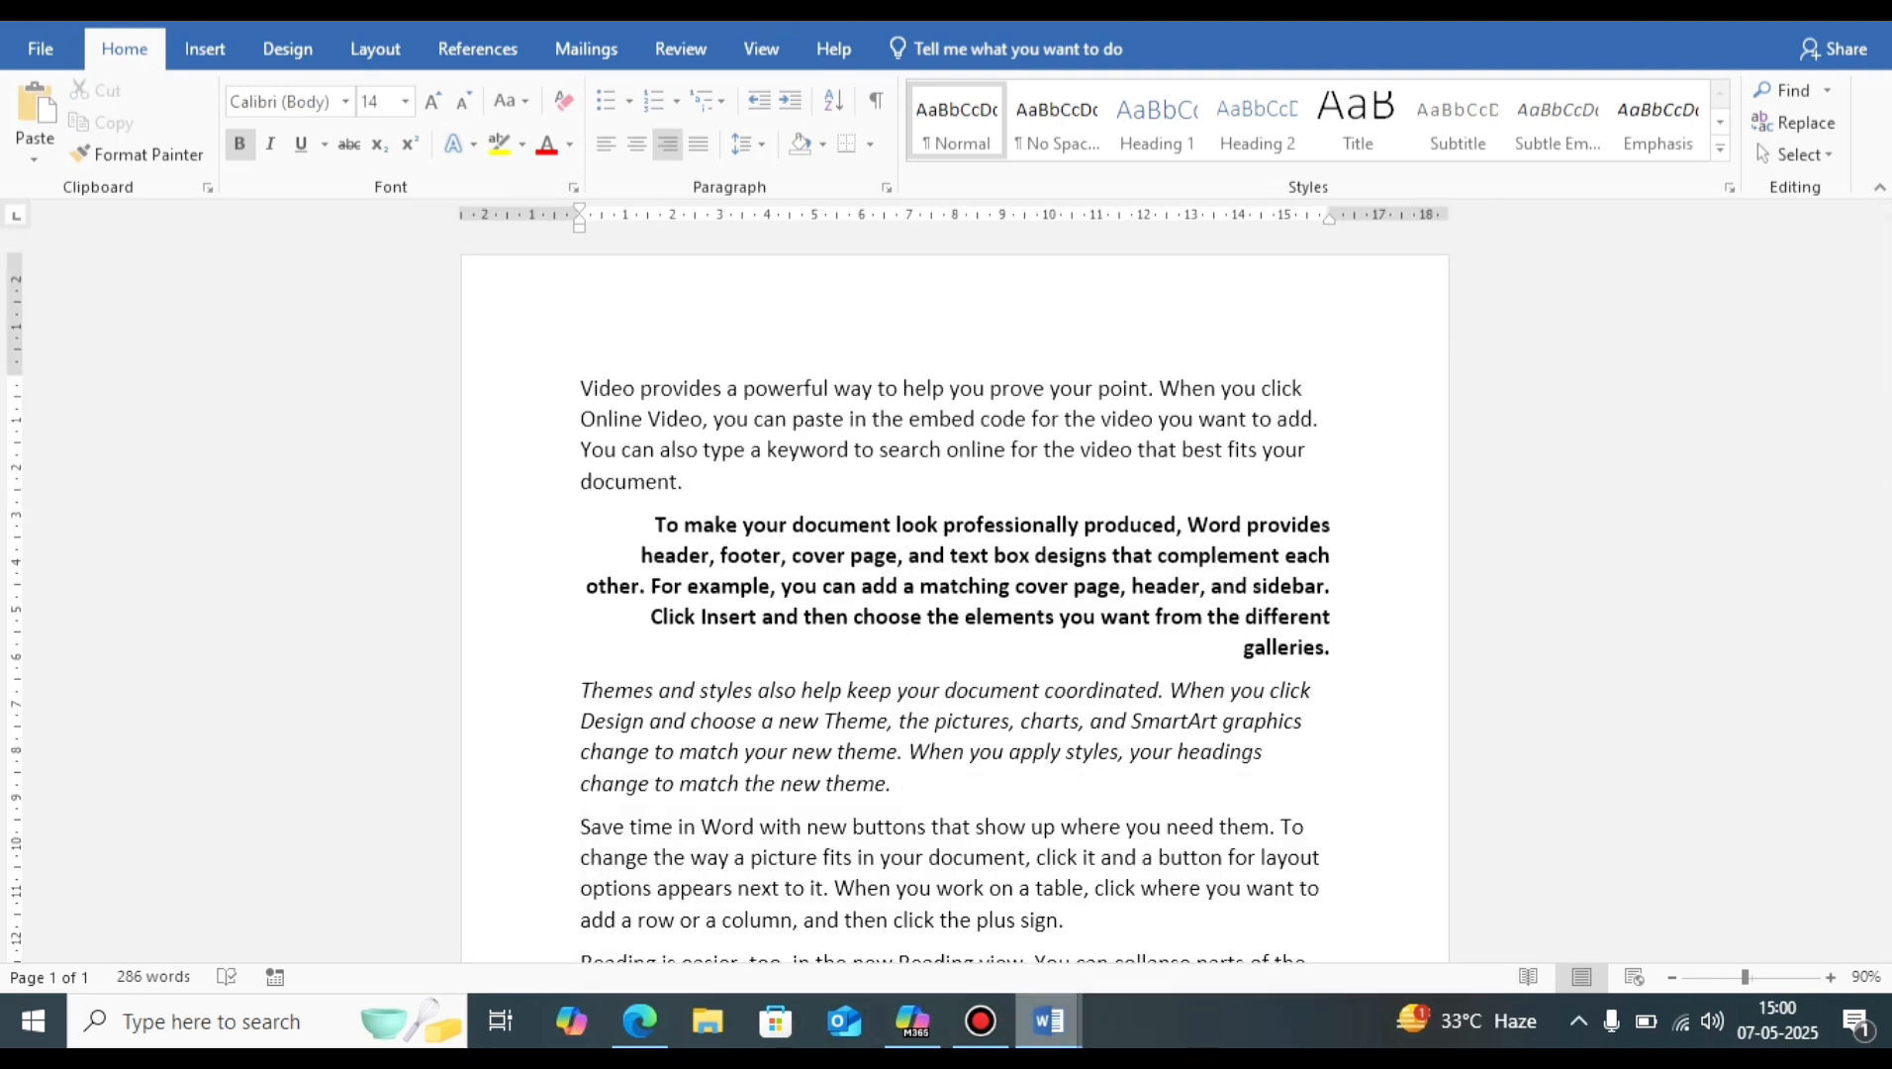
triple_click(908, 721)
key("ctrl+c")
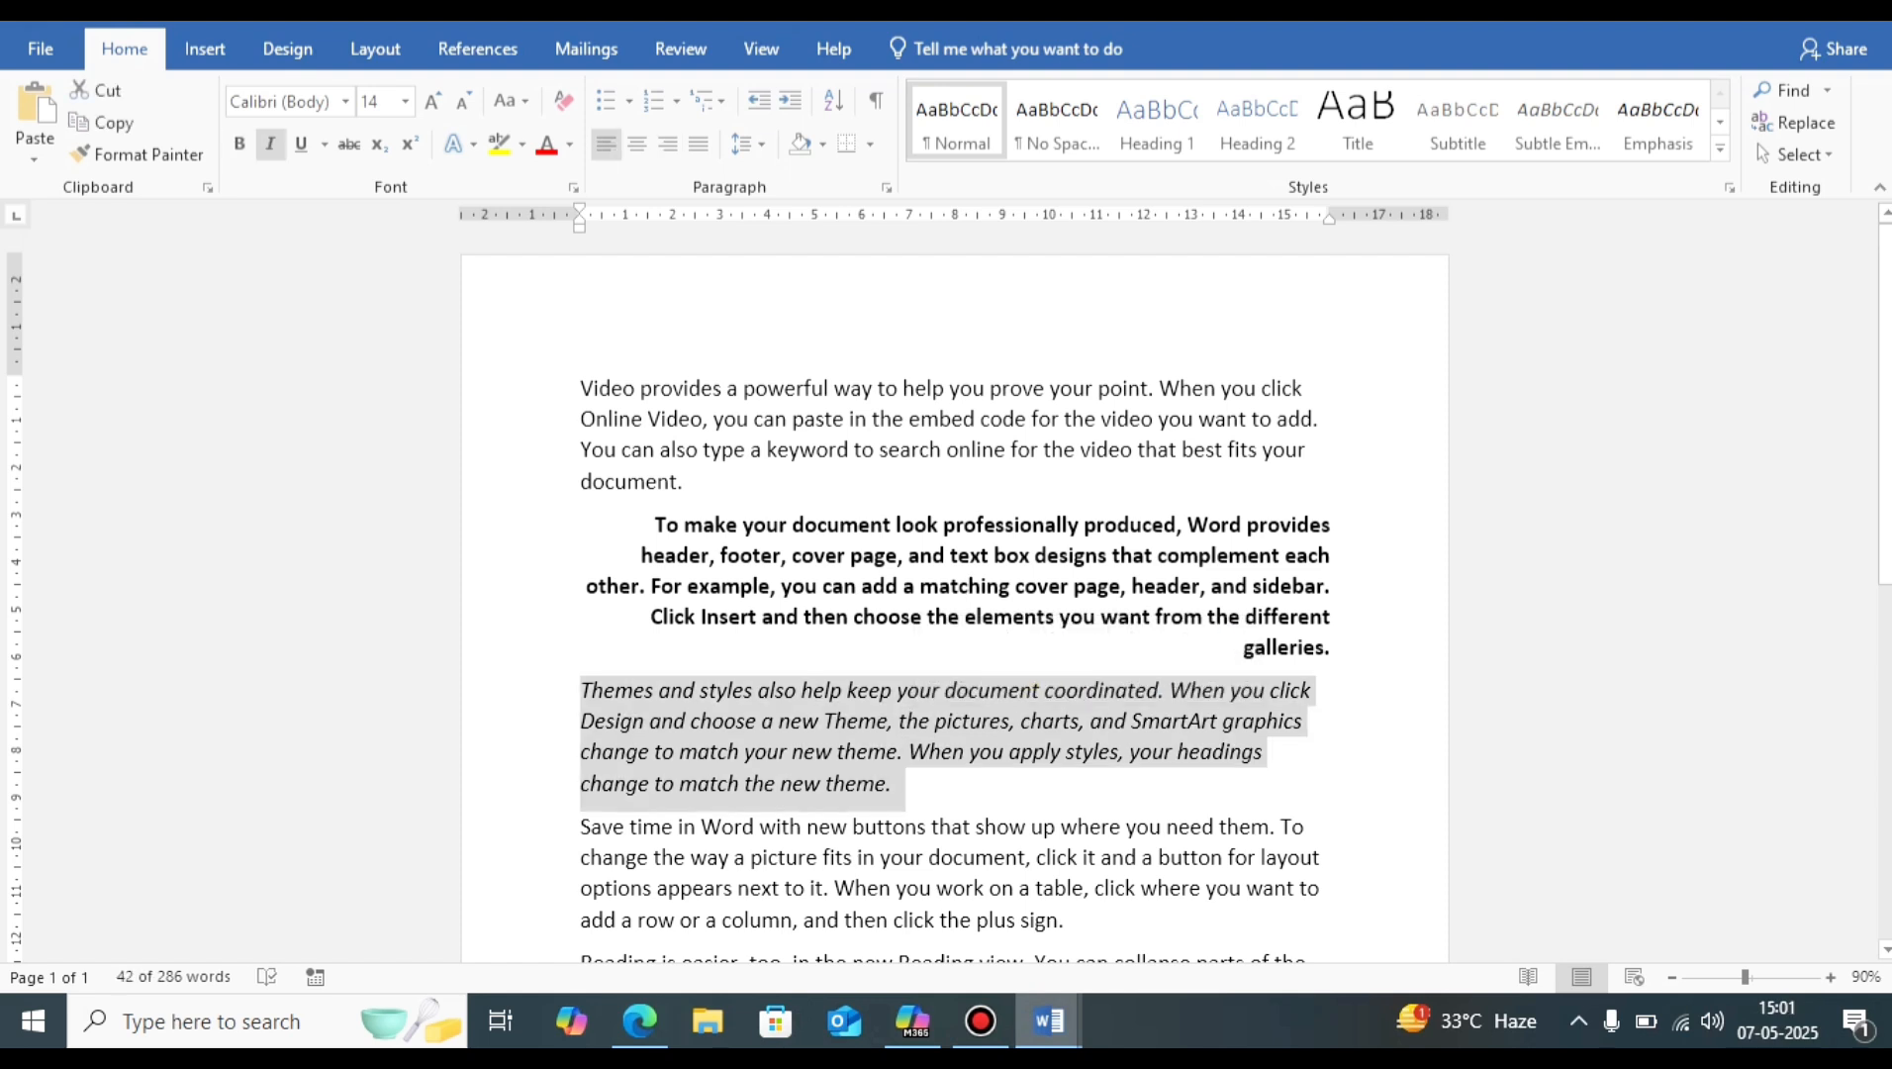
key("ctrl+u")
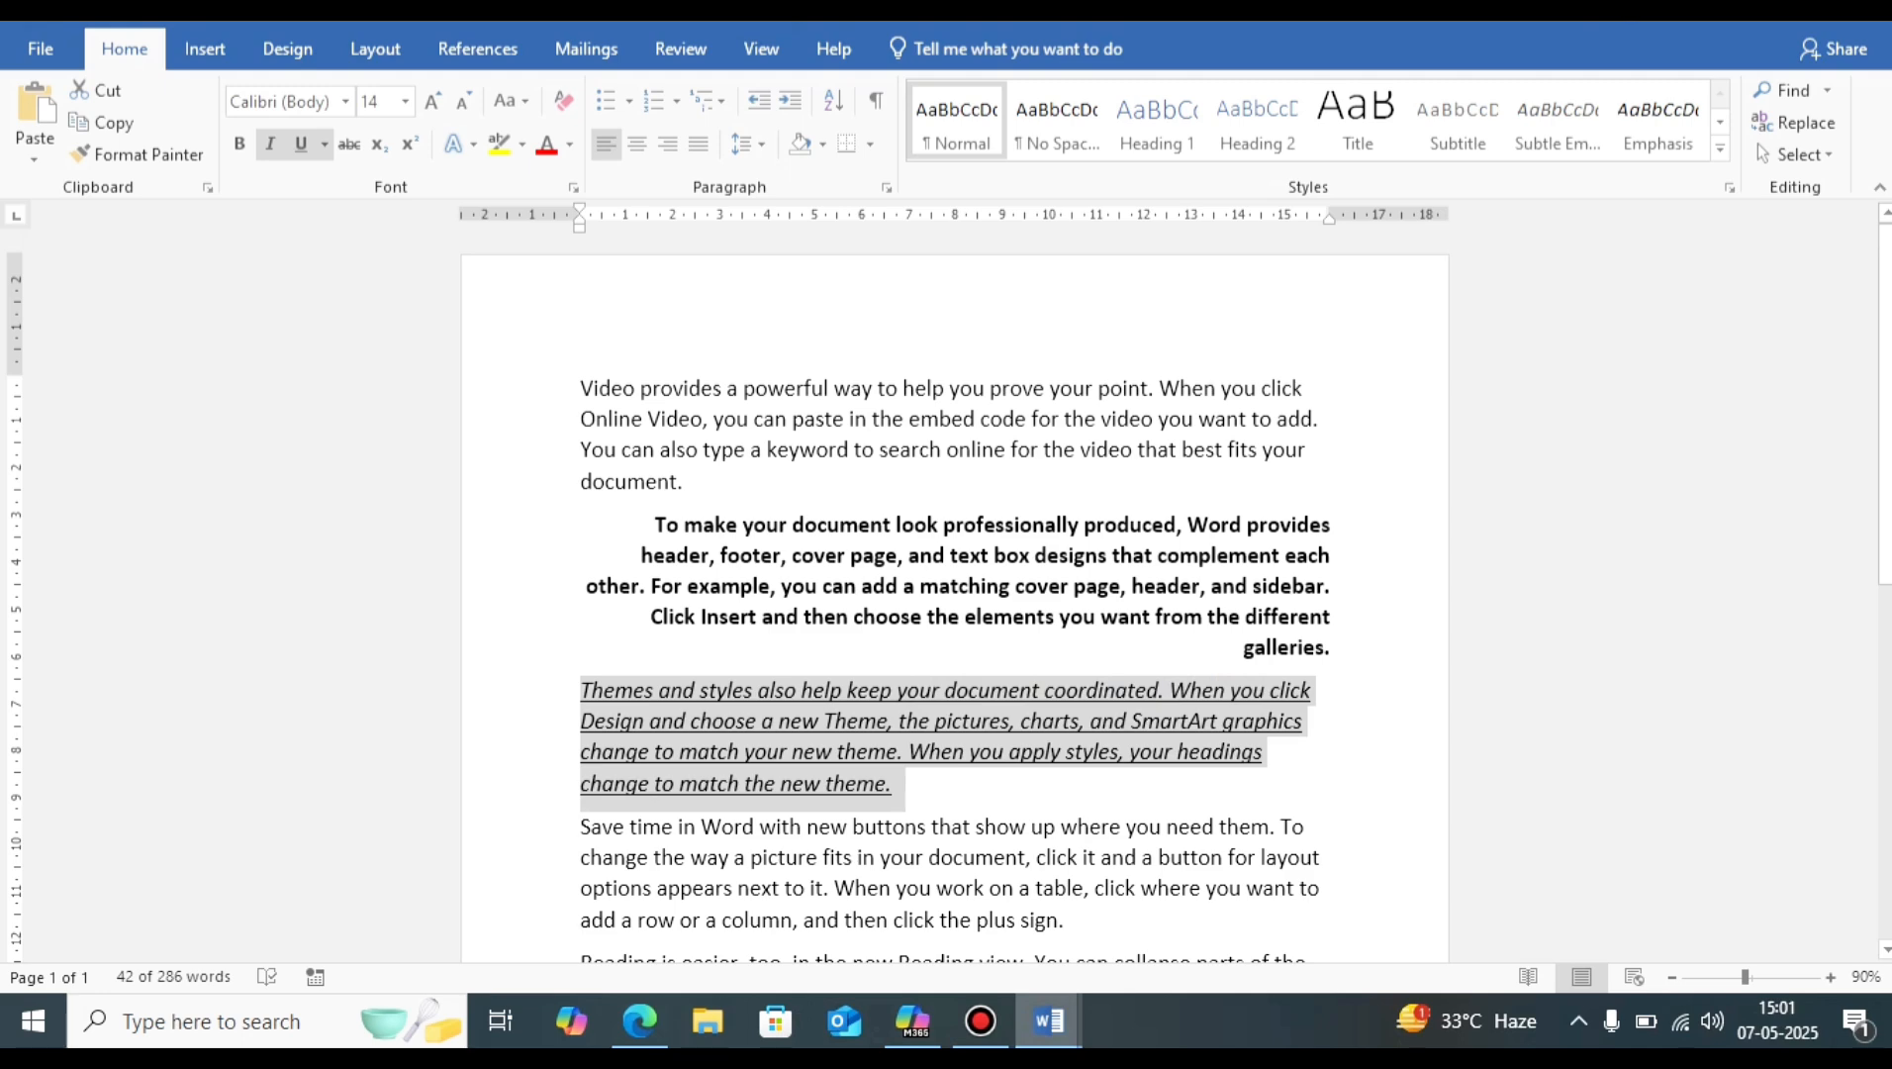
Step: Go back to the SHORTCUT KEYS document and select PASTE beside CTRL + V to point it out
mouse_move(1049, 1021)
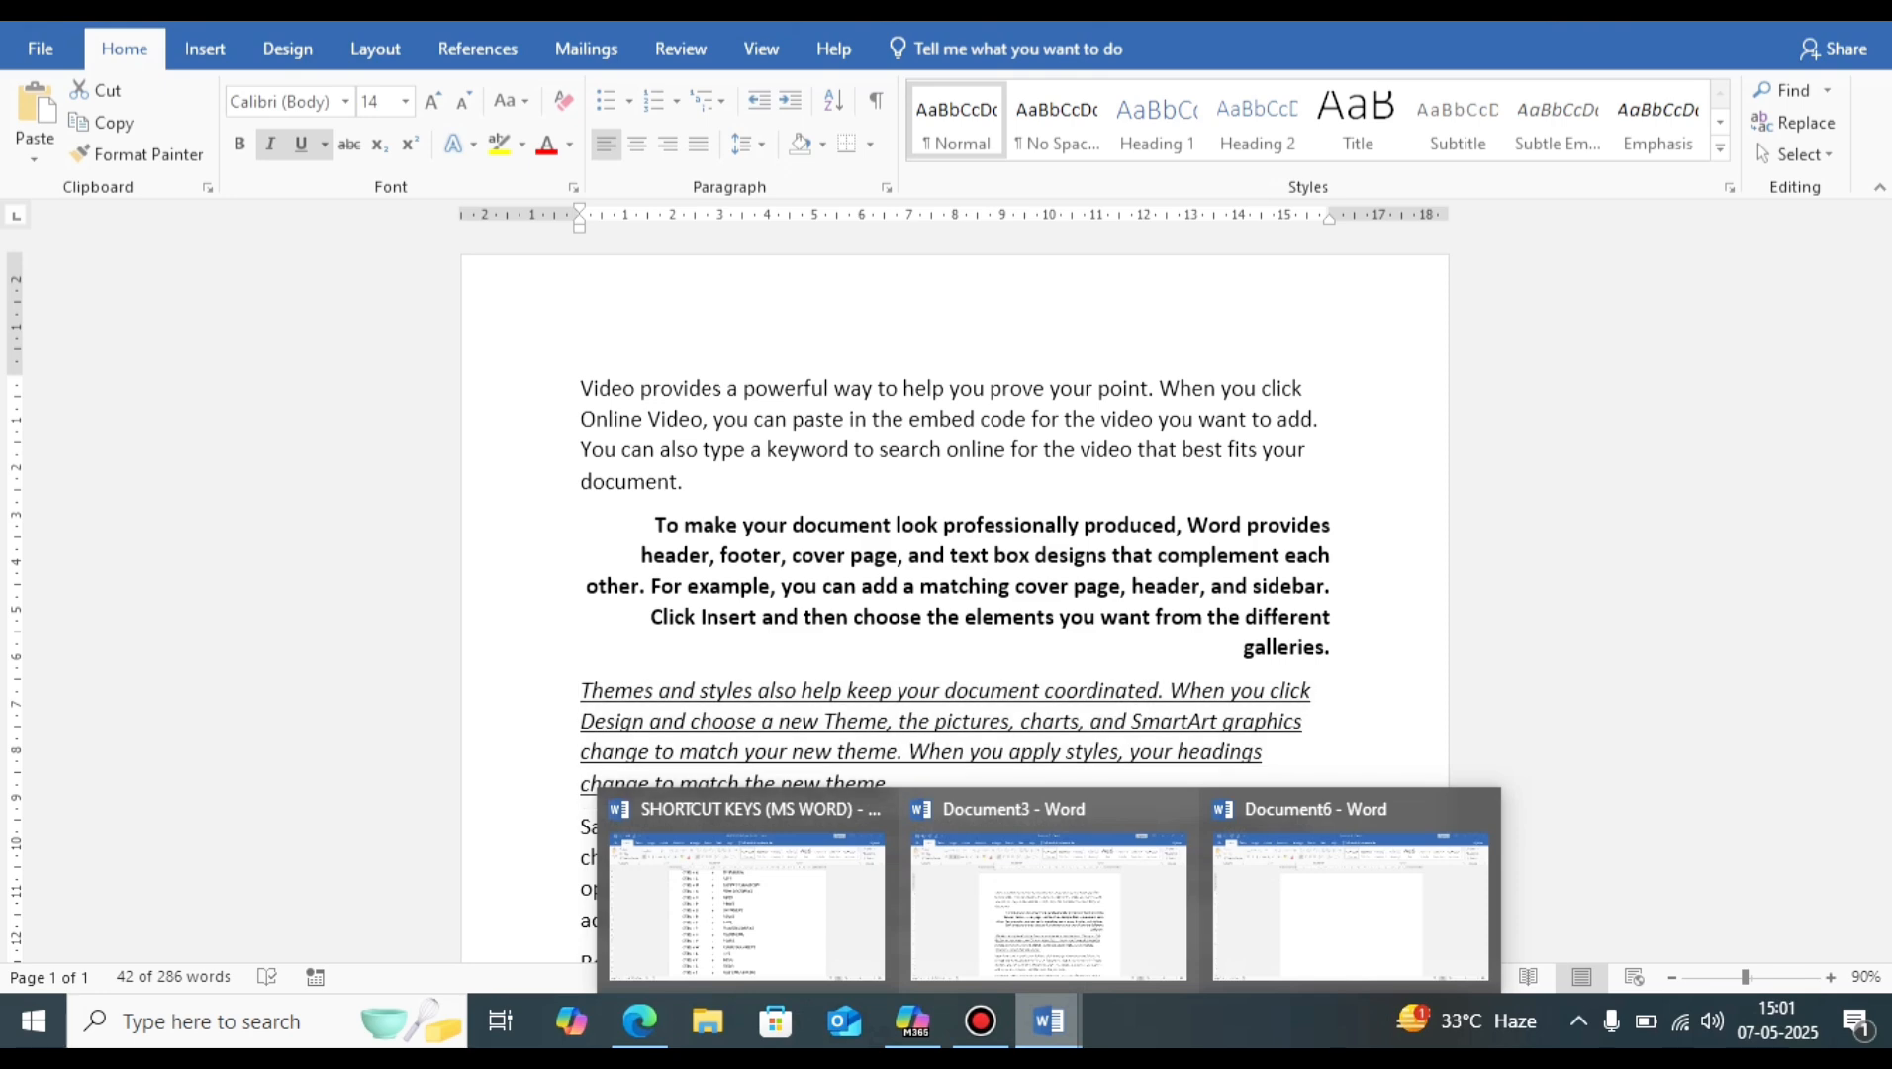
left_click(745, 871)
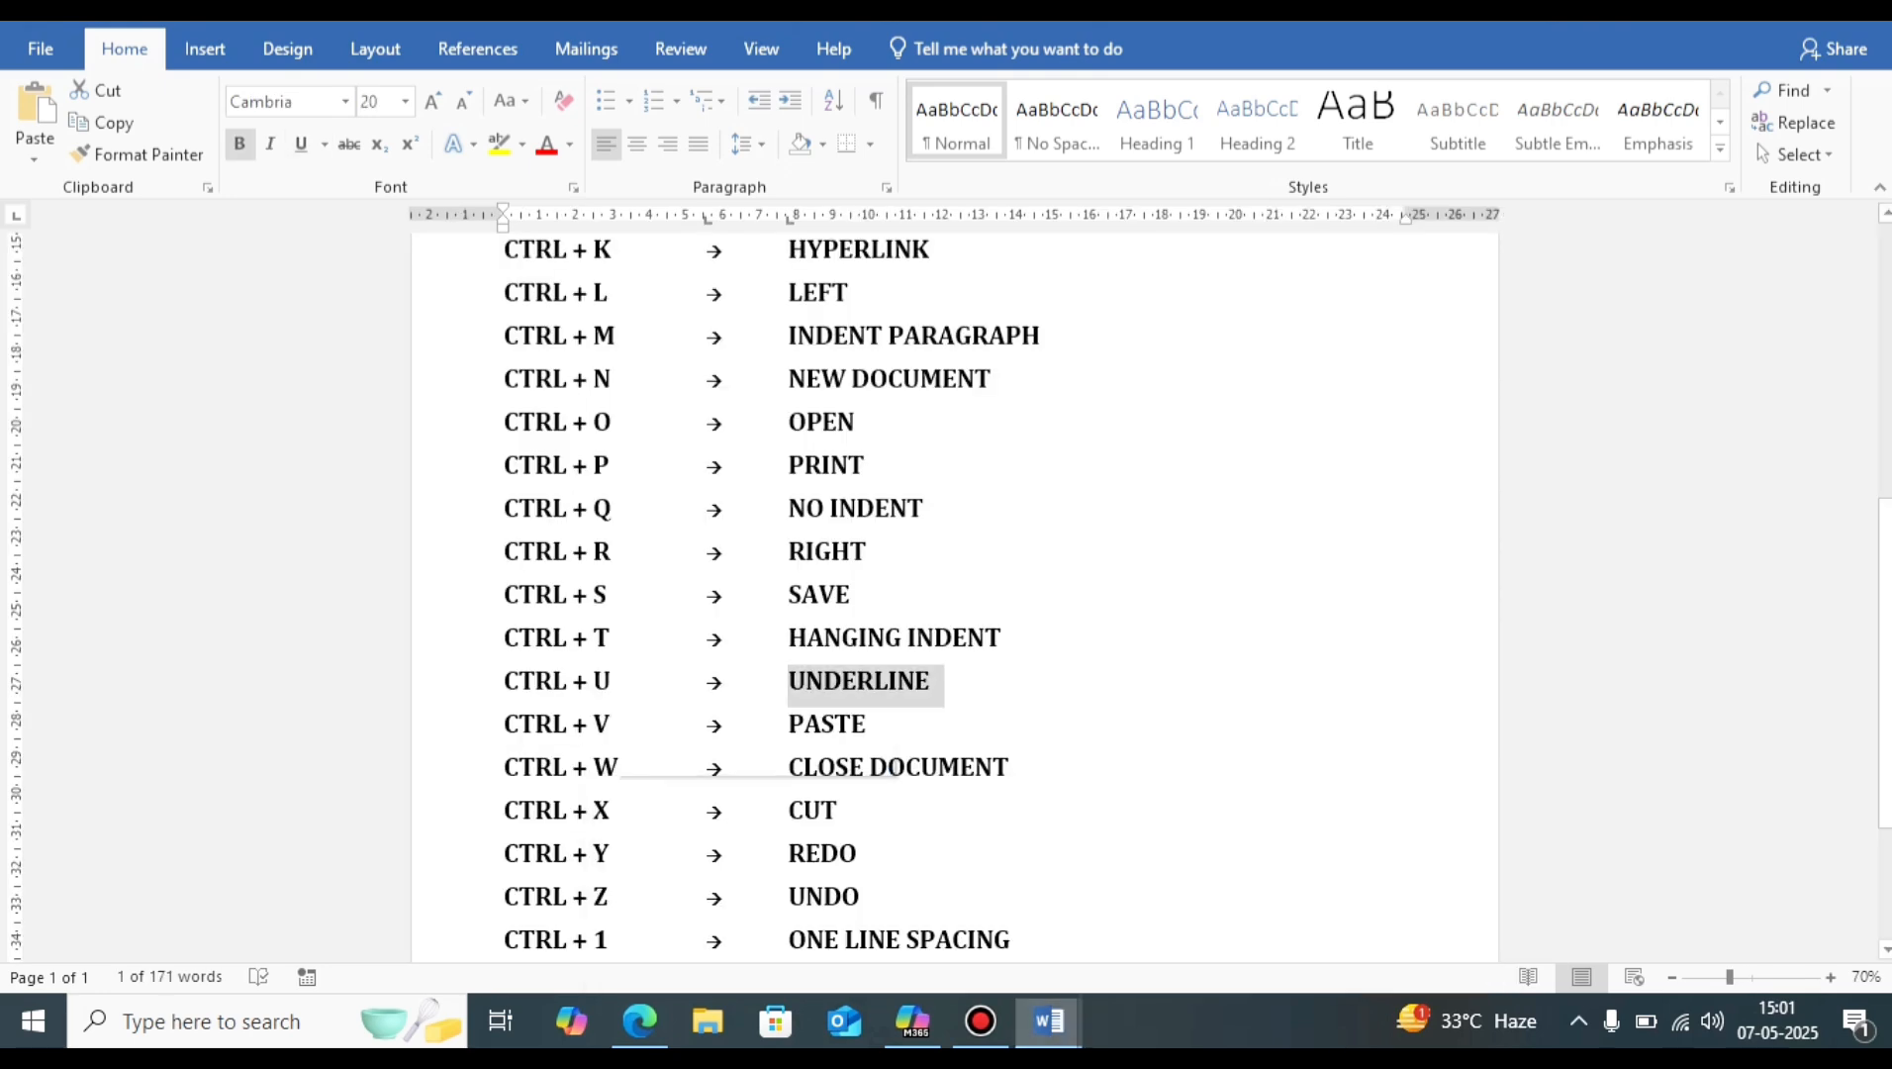
left_click(789, 724)
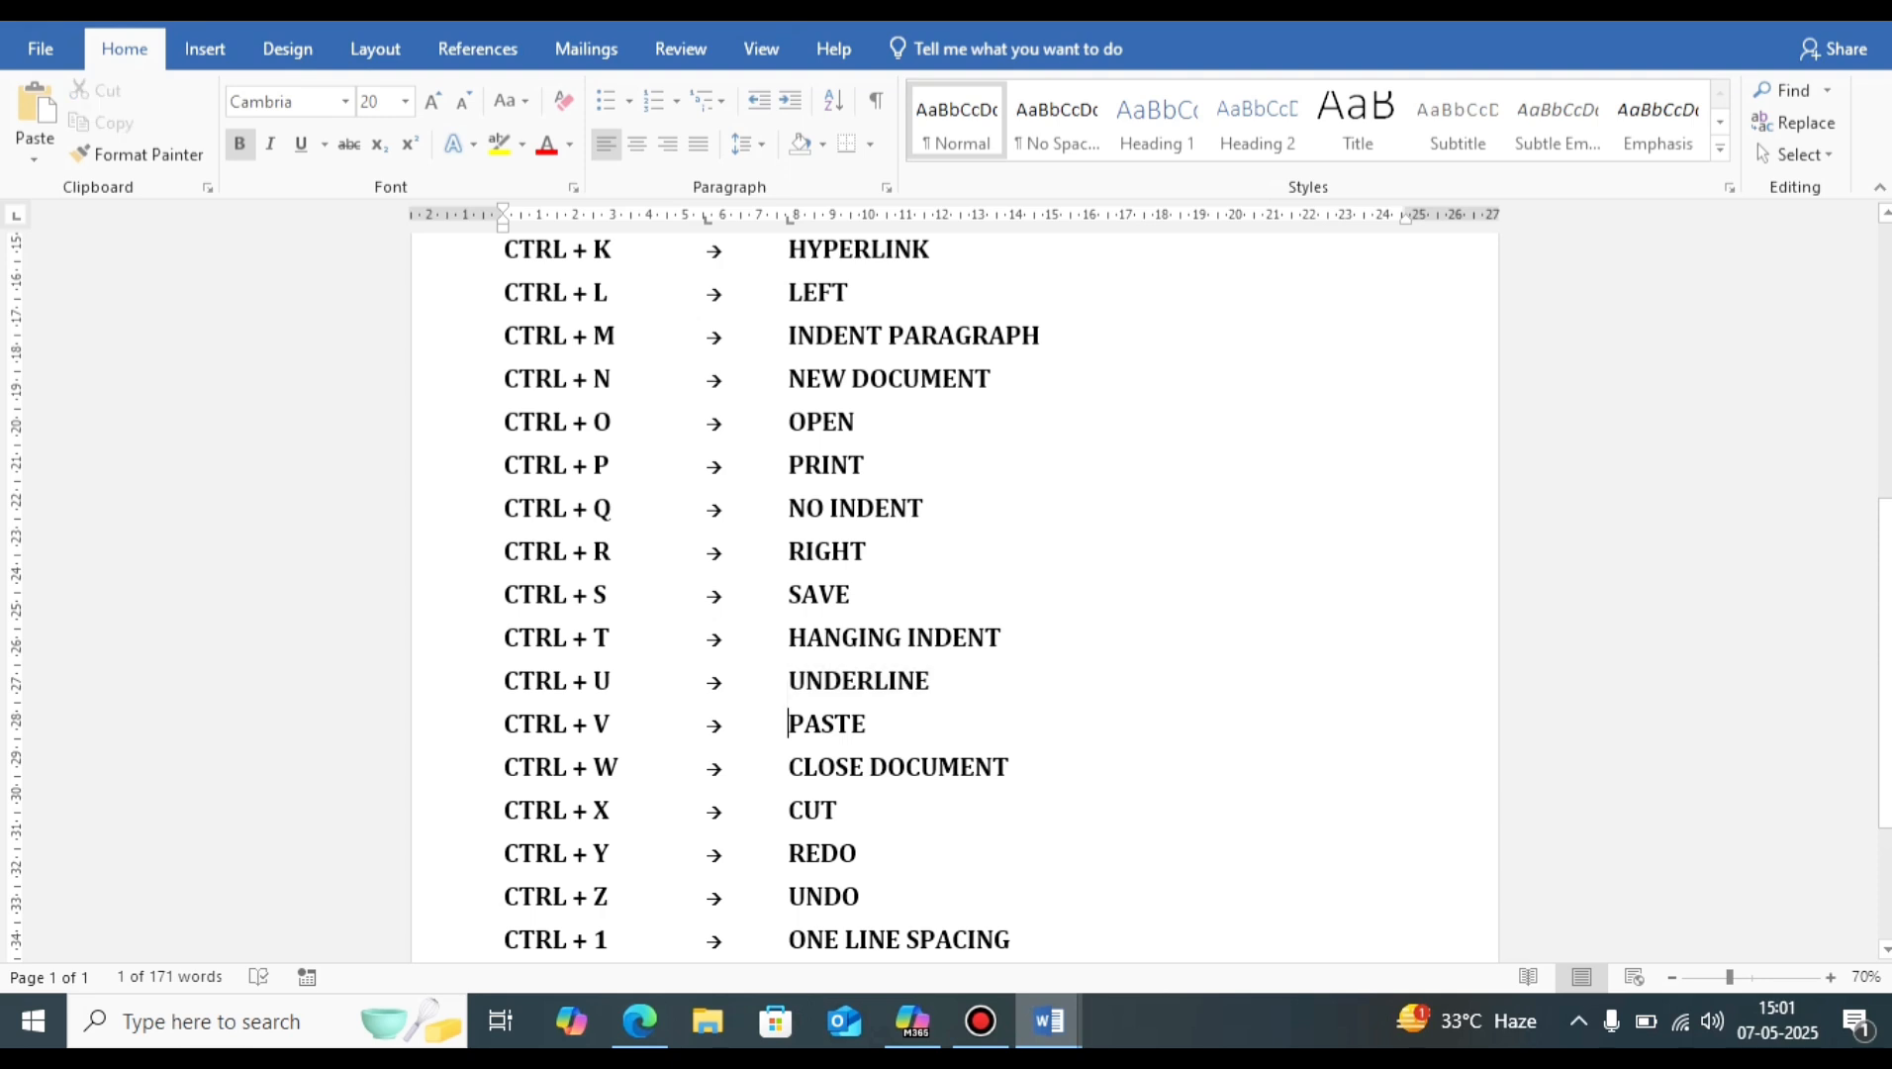
double_click(828, 724)
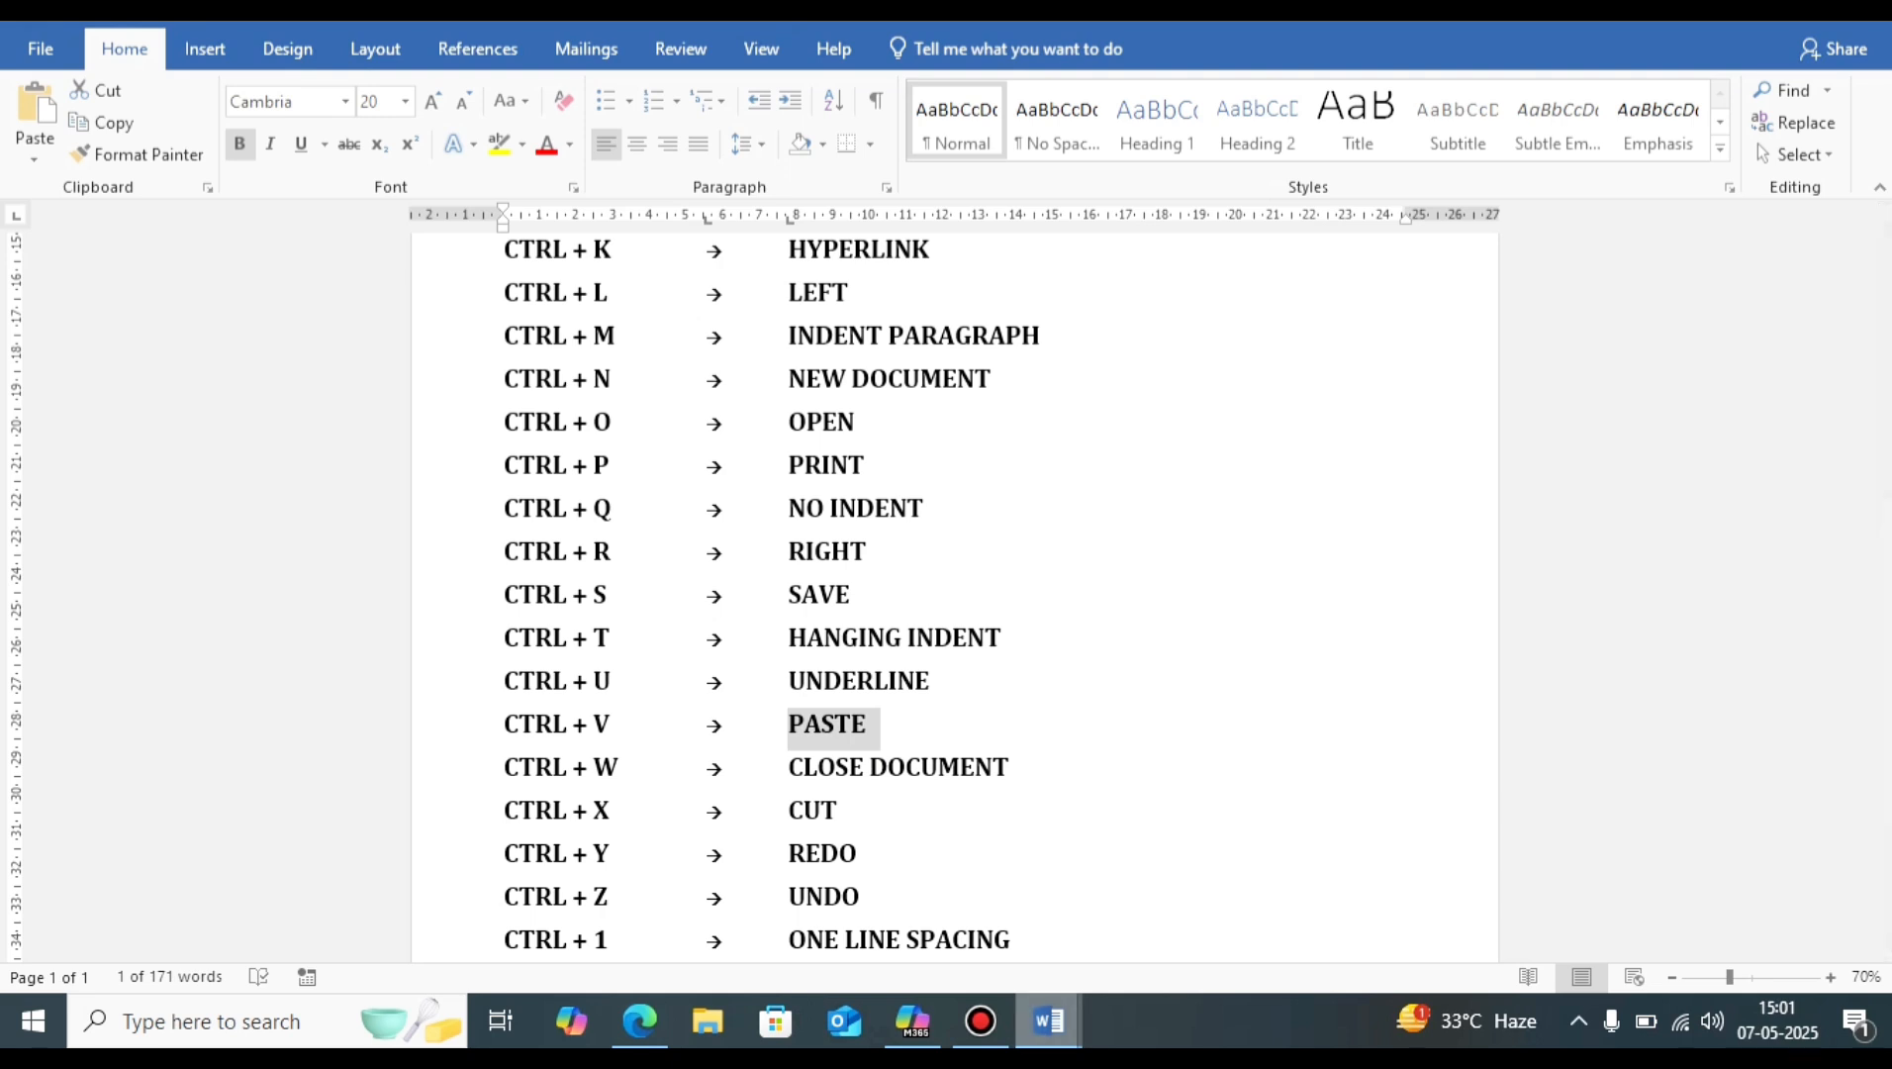
Step: In Document3, paste a copy of the underlined italic paragraph below the last paragraph of the text
mouse_move(1048, 1020)
left_click(1048, 906)
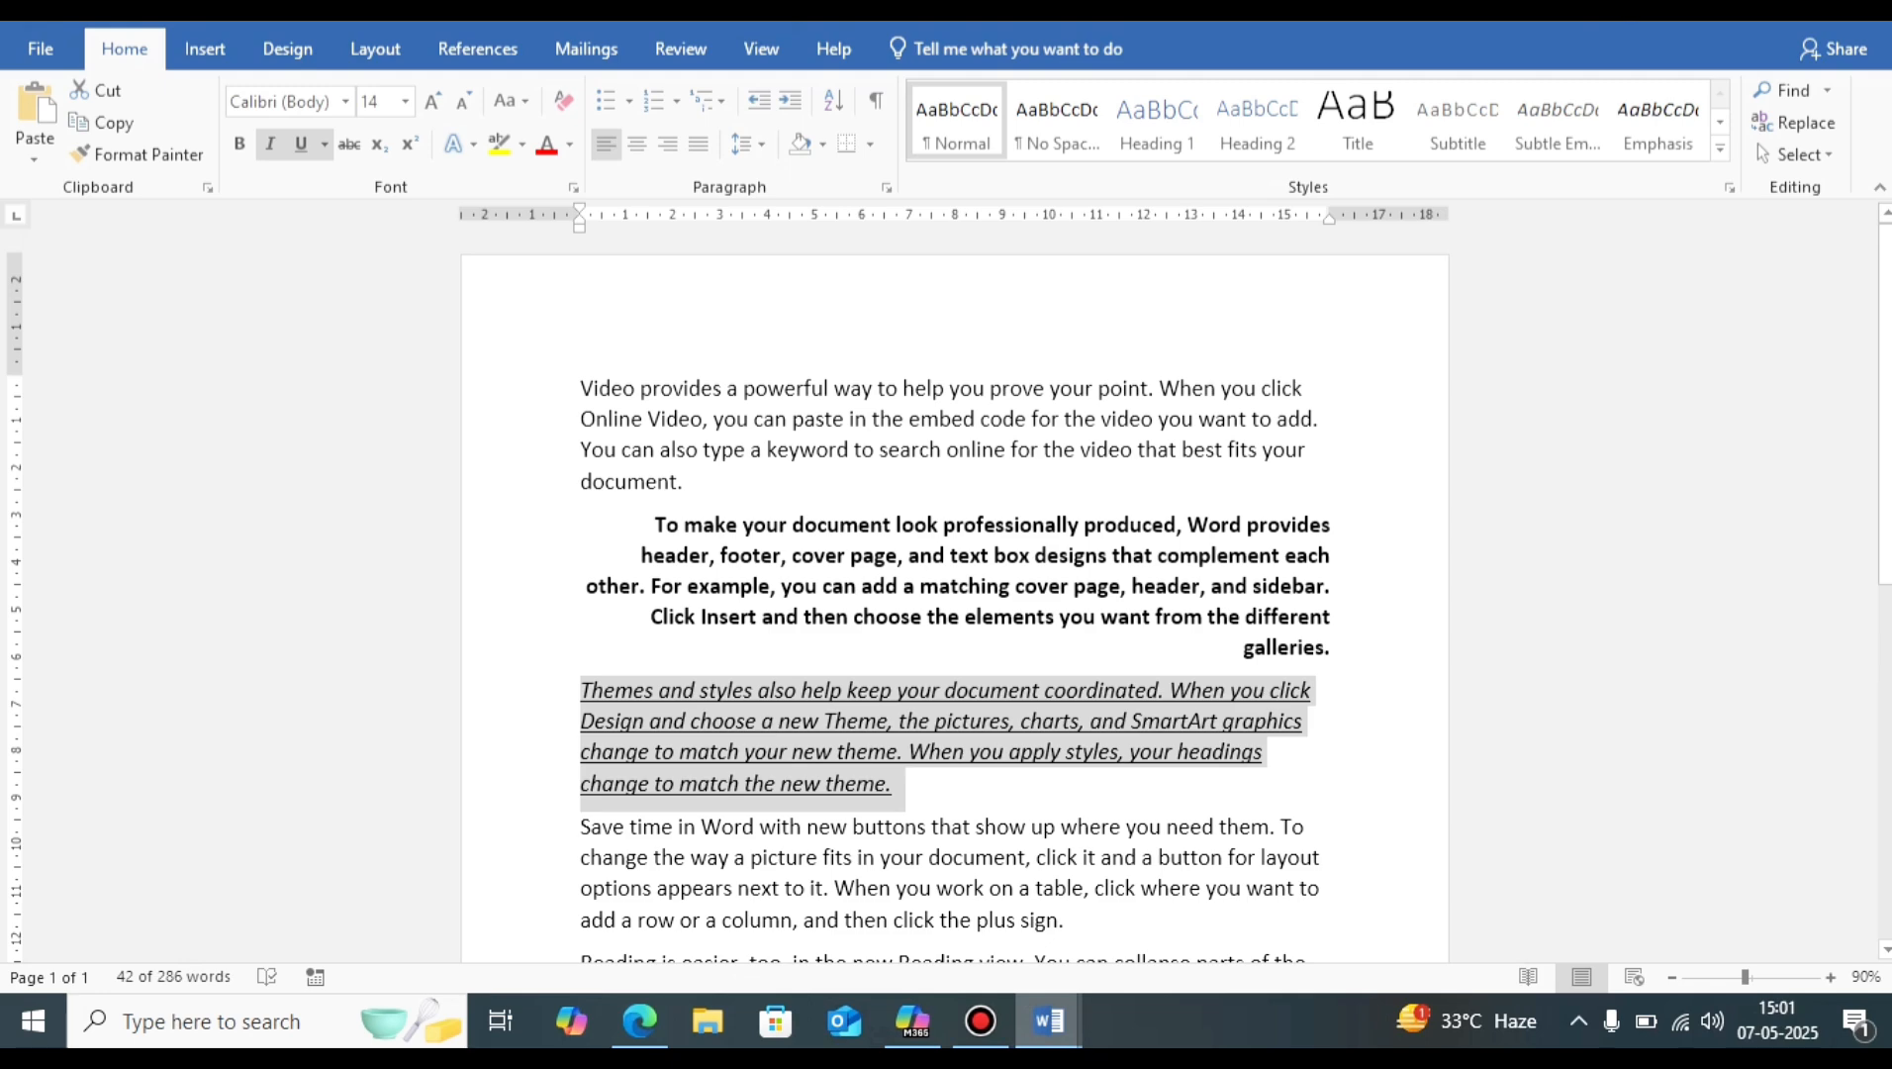
scroll(955, 594, "down", 5)
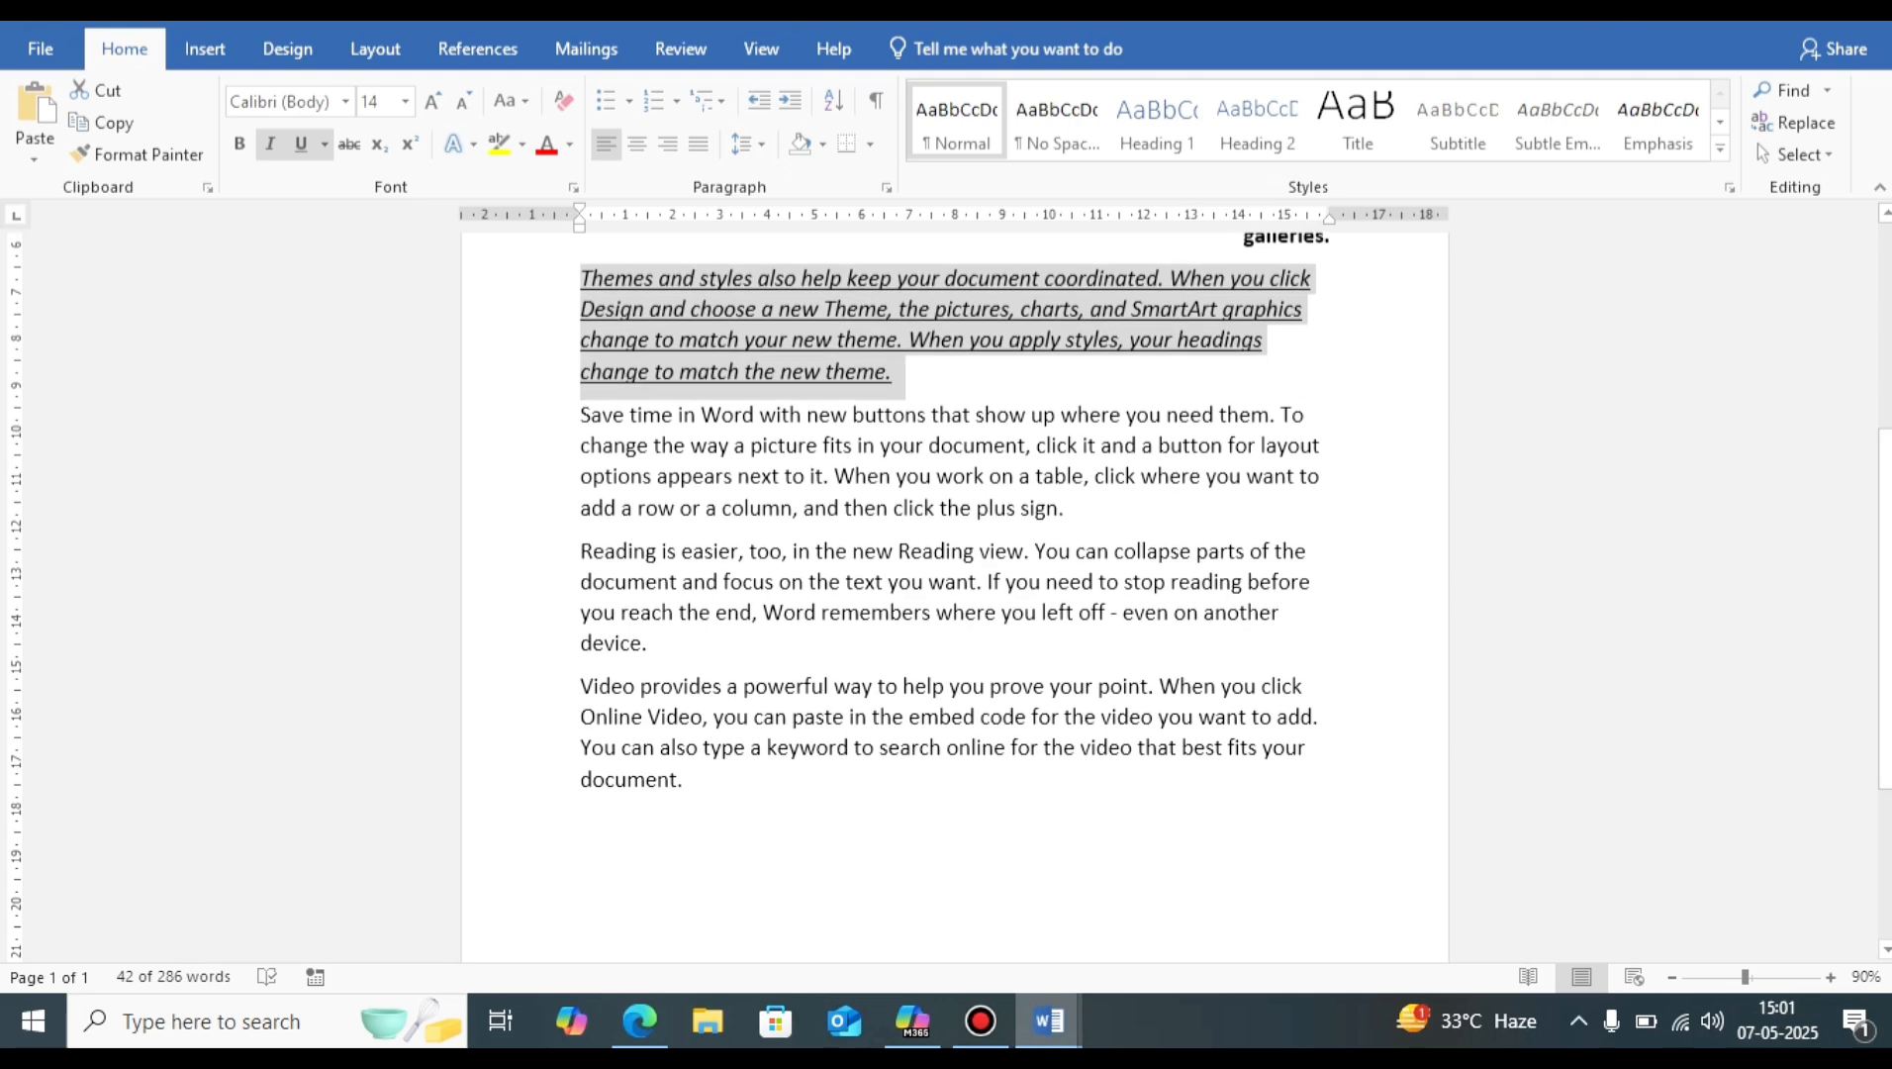
left_click(580, 818)
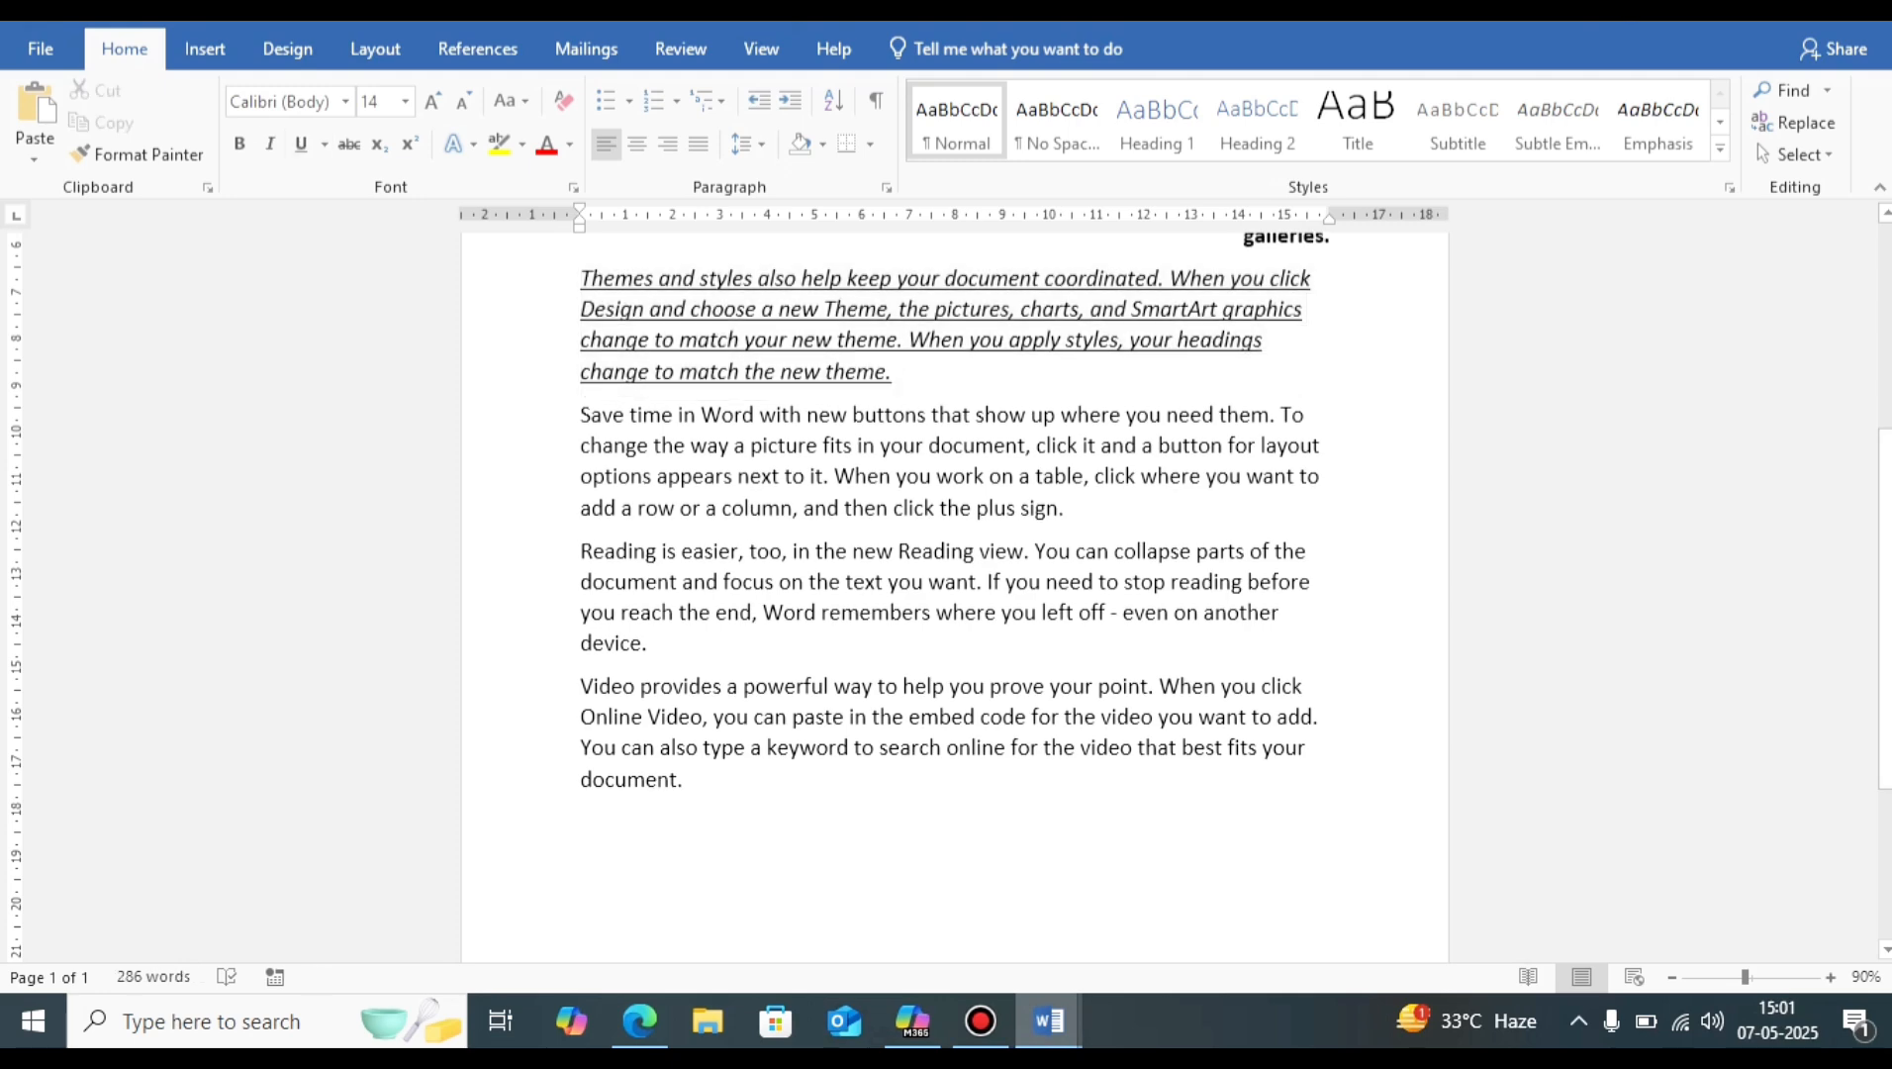
key("ctrl+v")
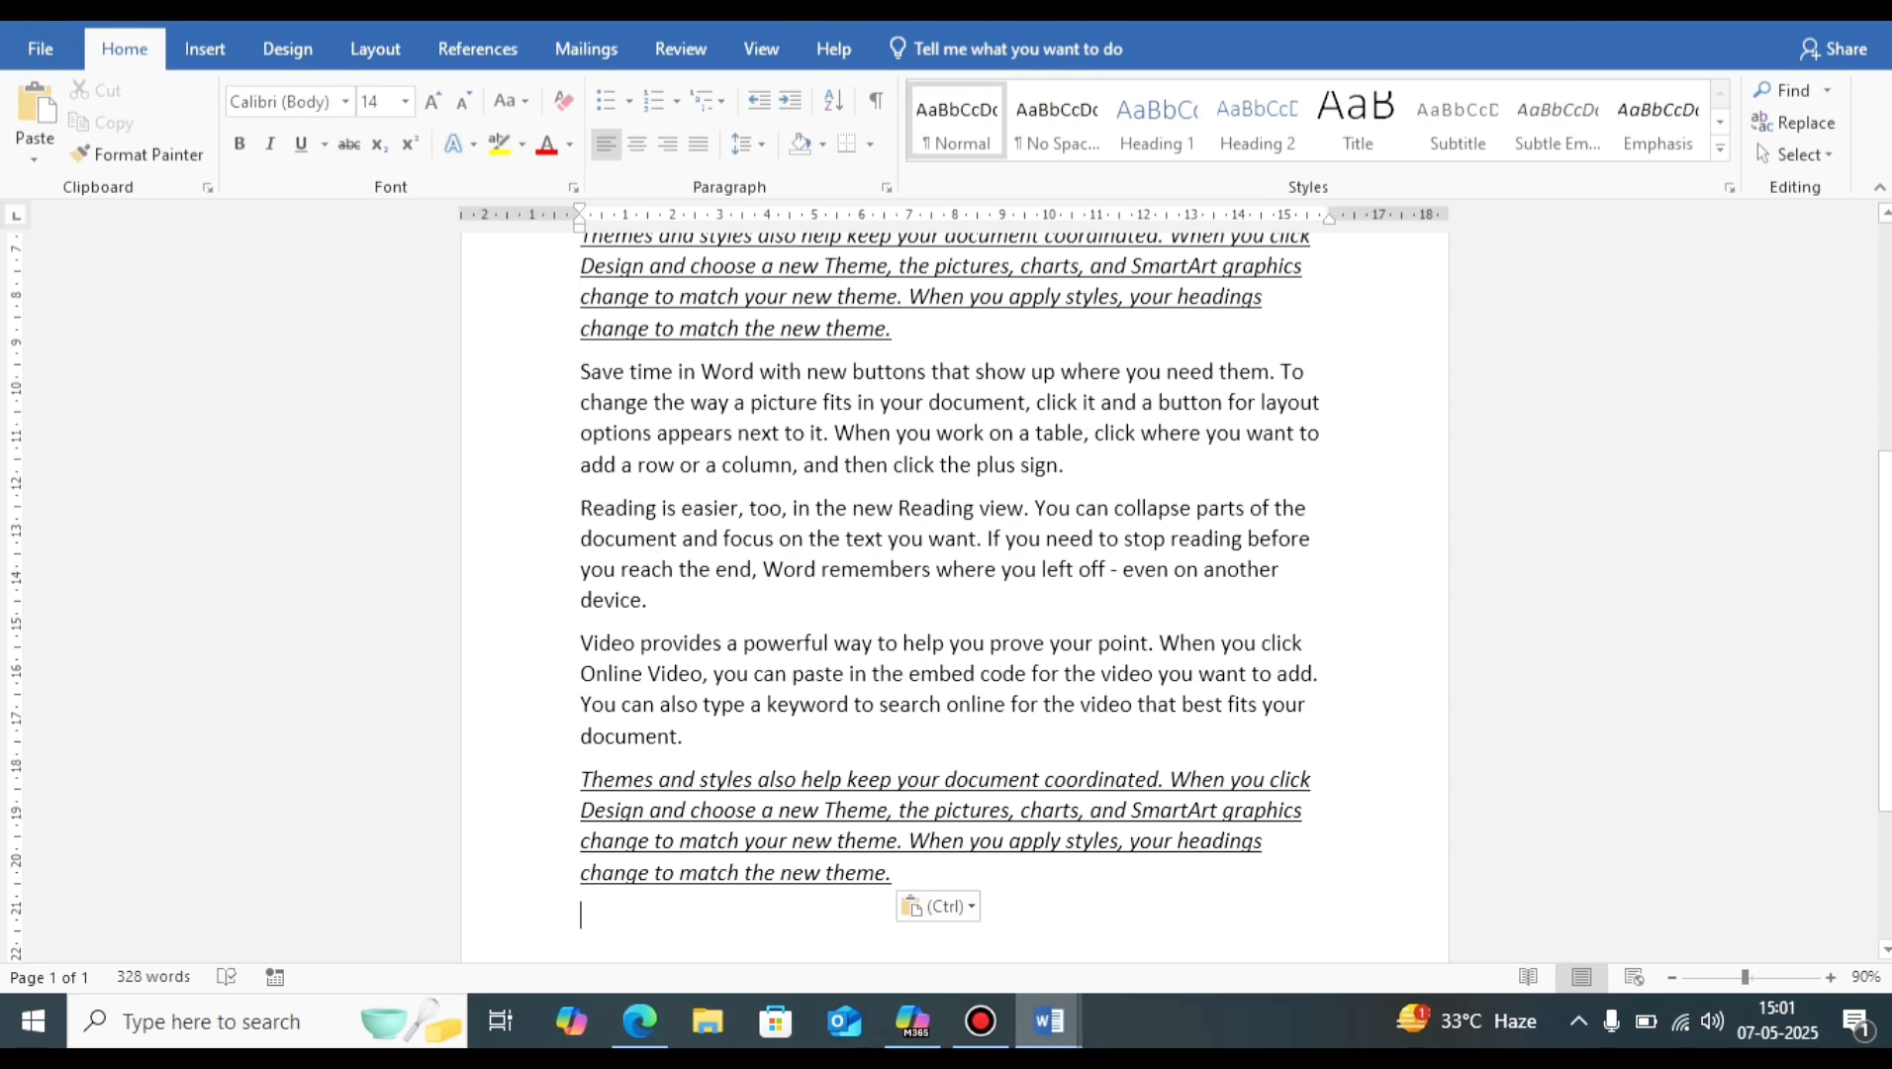
Step: Switch to the SHORTCUT KEYS document and select CLOSE DOCUMENT beside CTRL + W to point it out
mouse_move(1049, 1020)
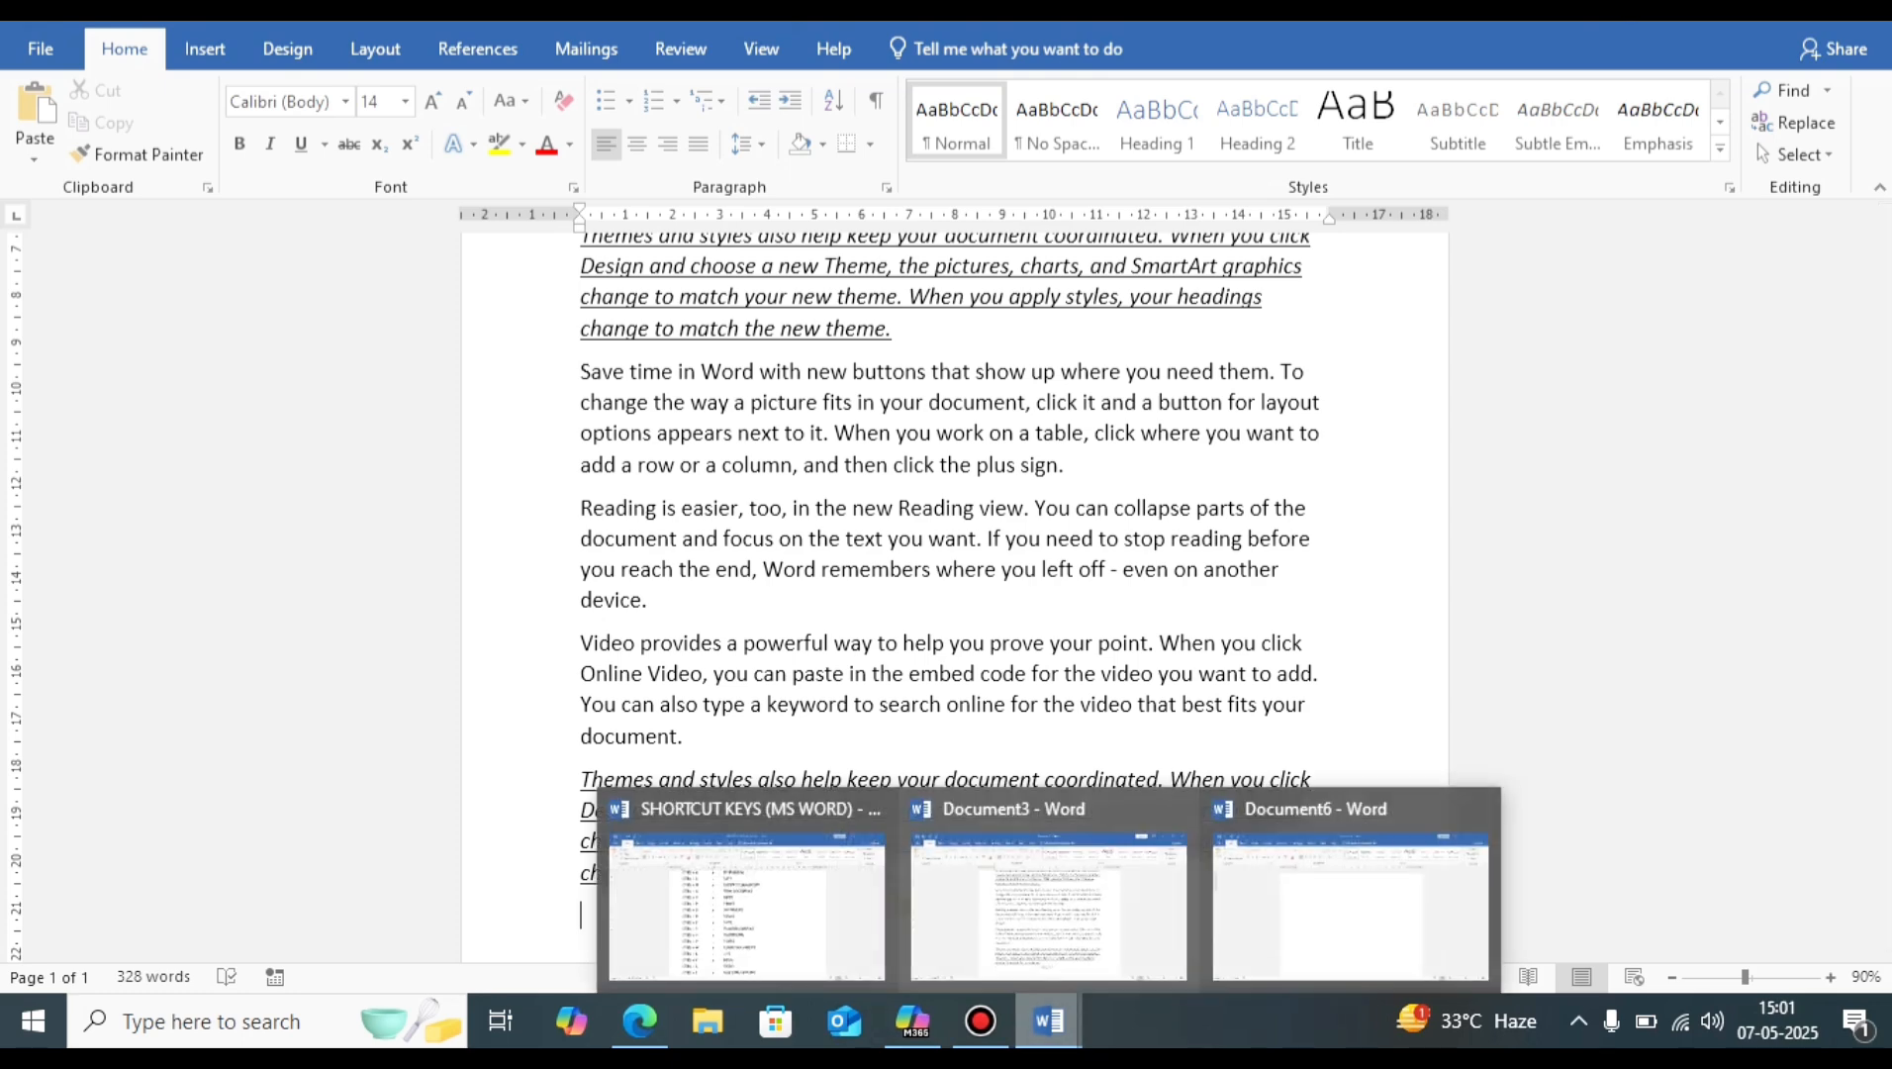
left_click(747, 905)
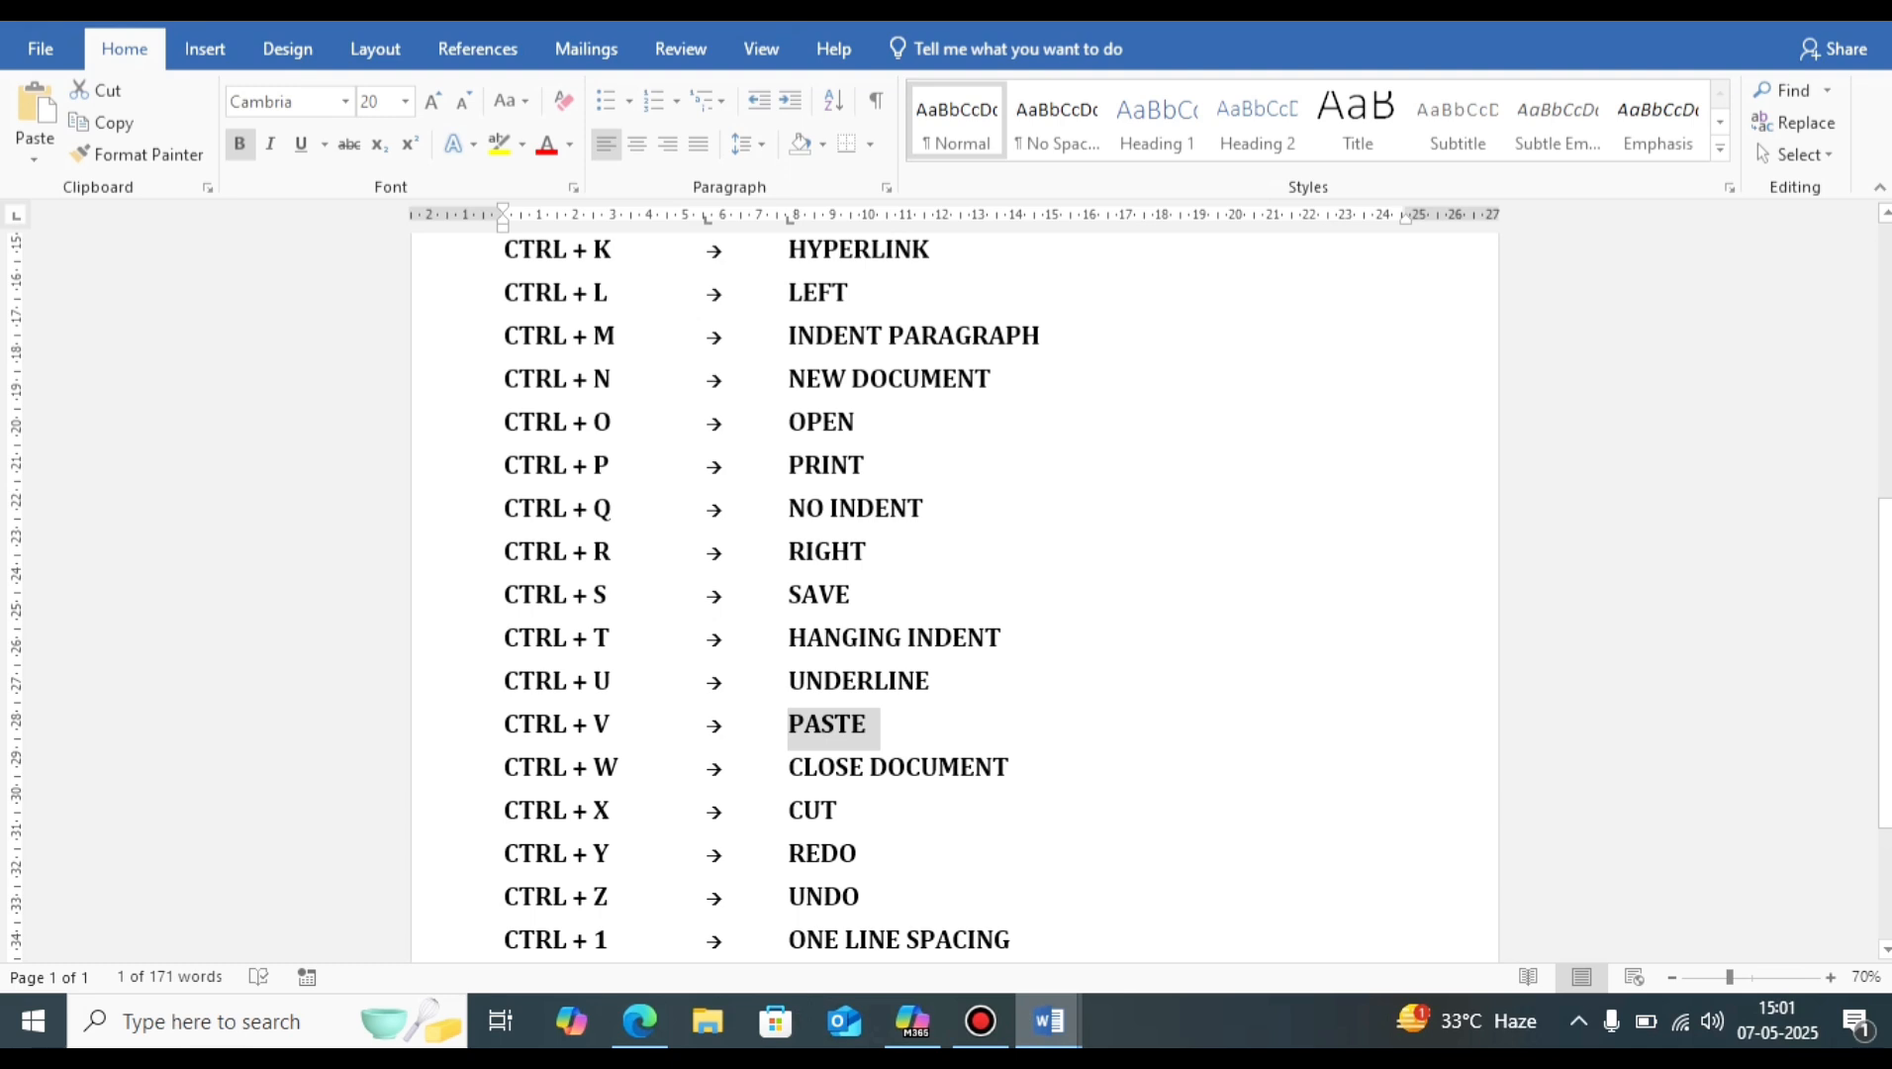
left_click_drag(789, 766, 1009, 767)
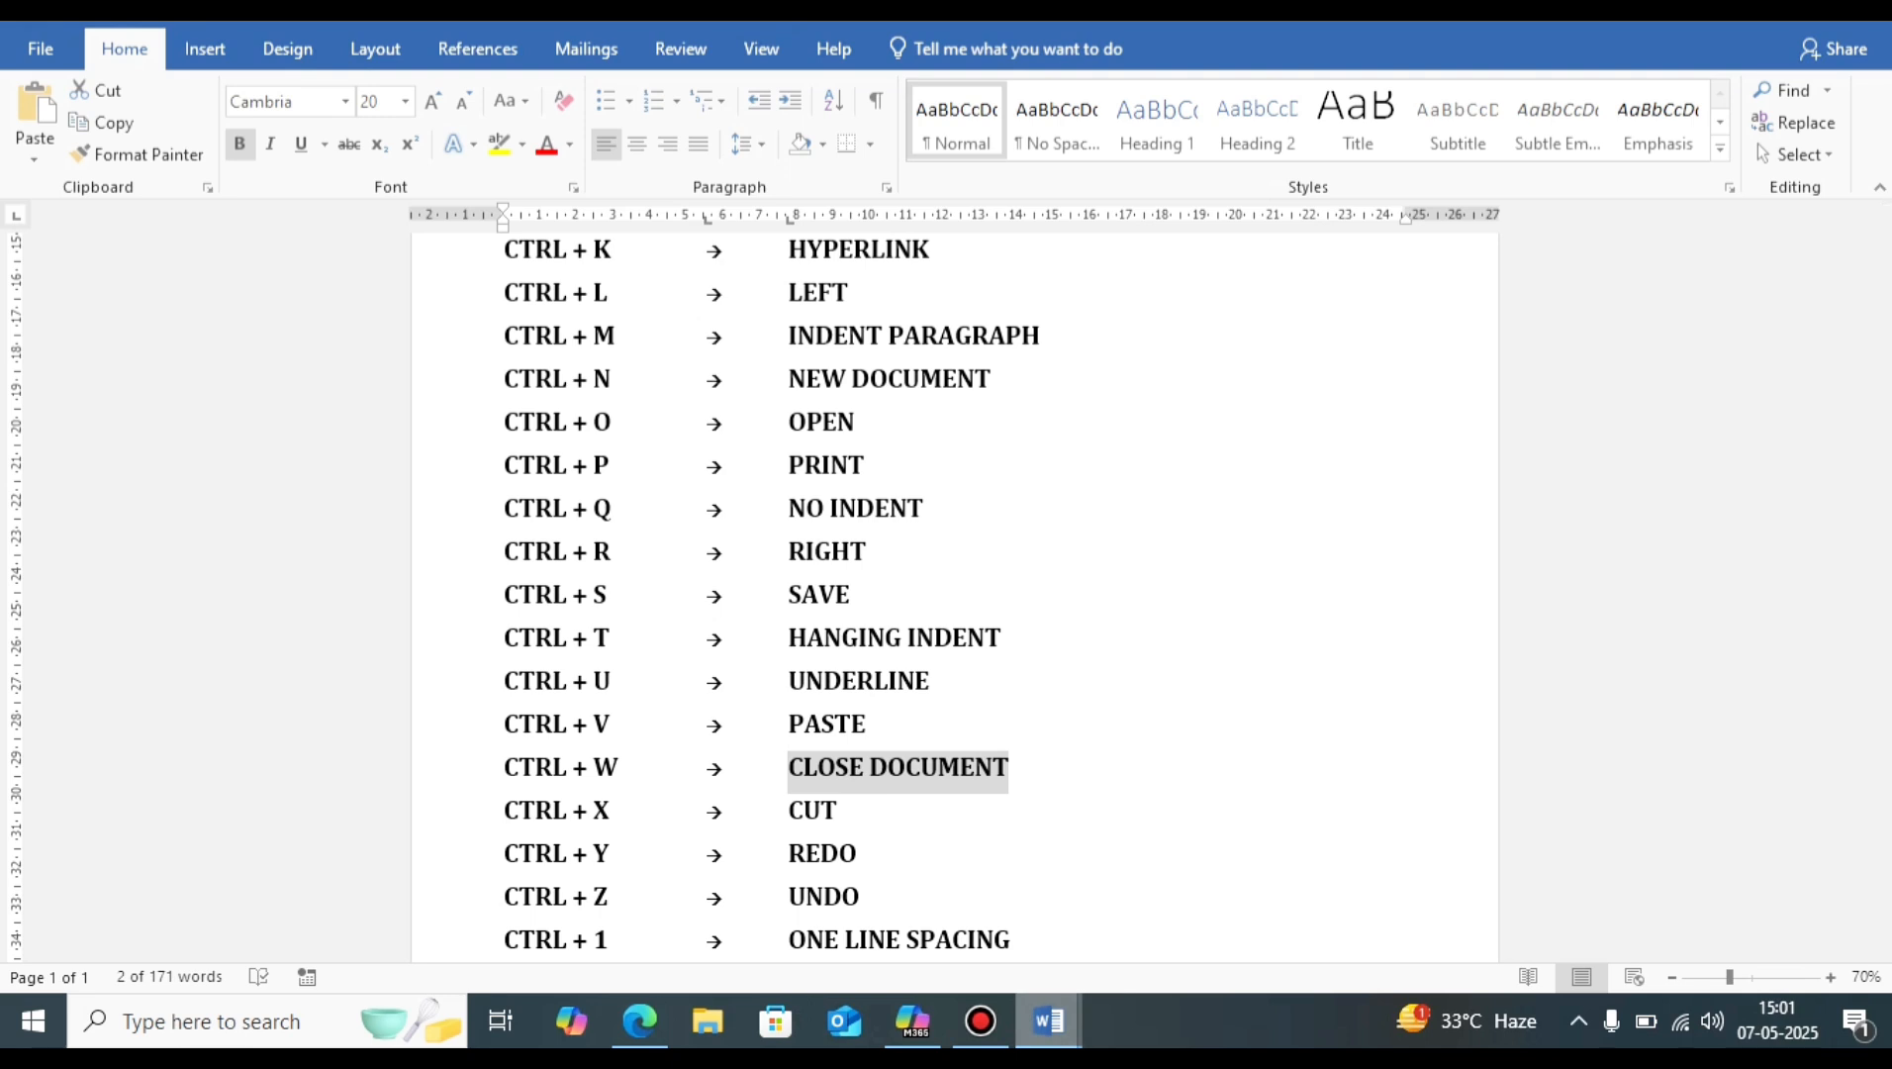
Step: Try to close Document3 and cancel at the save prompt to keep the document open
mouse_move(1049, 1021)
left_click(1049, 906)
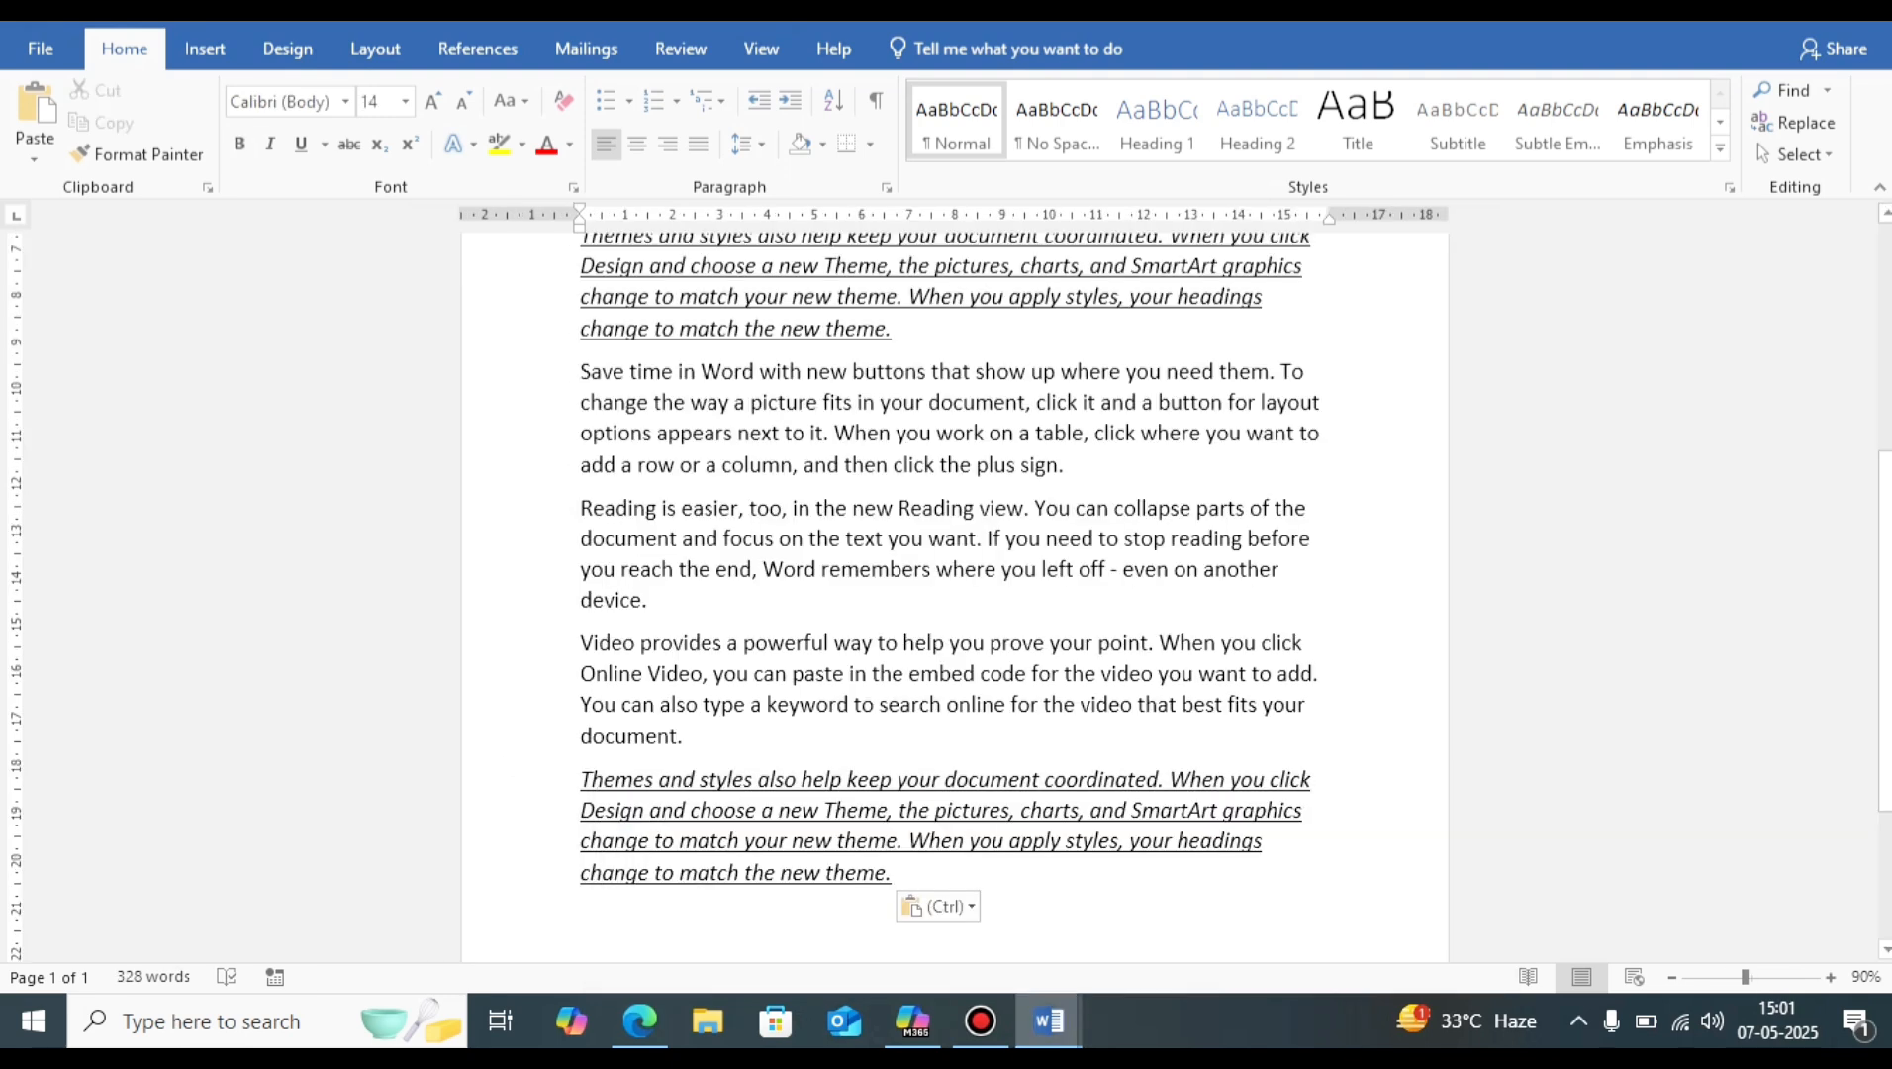
key("ctrl+w")
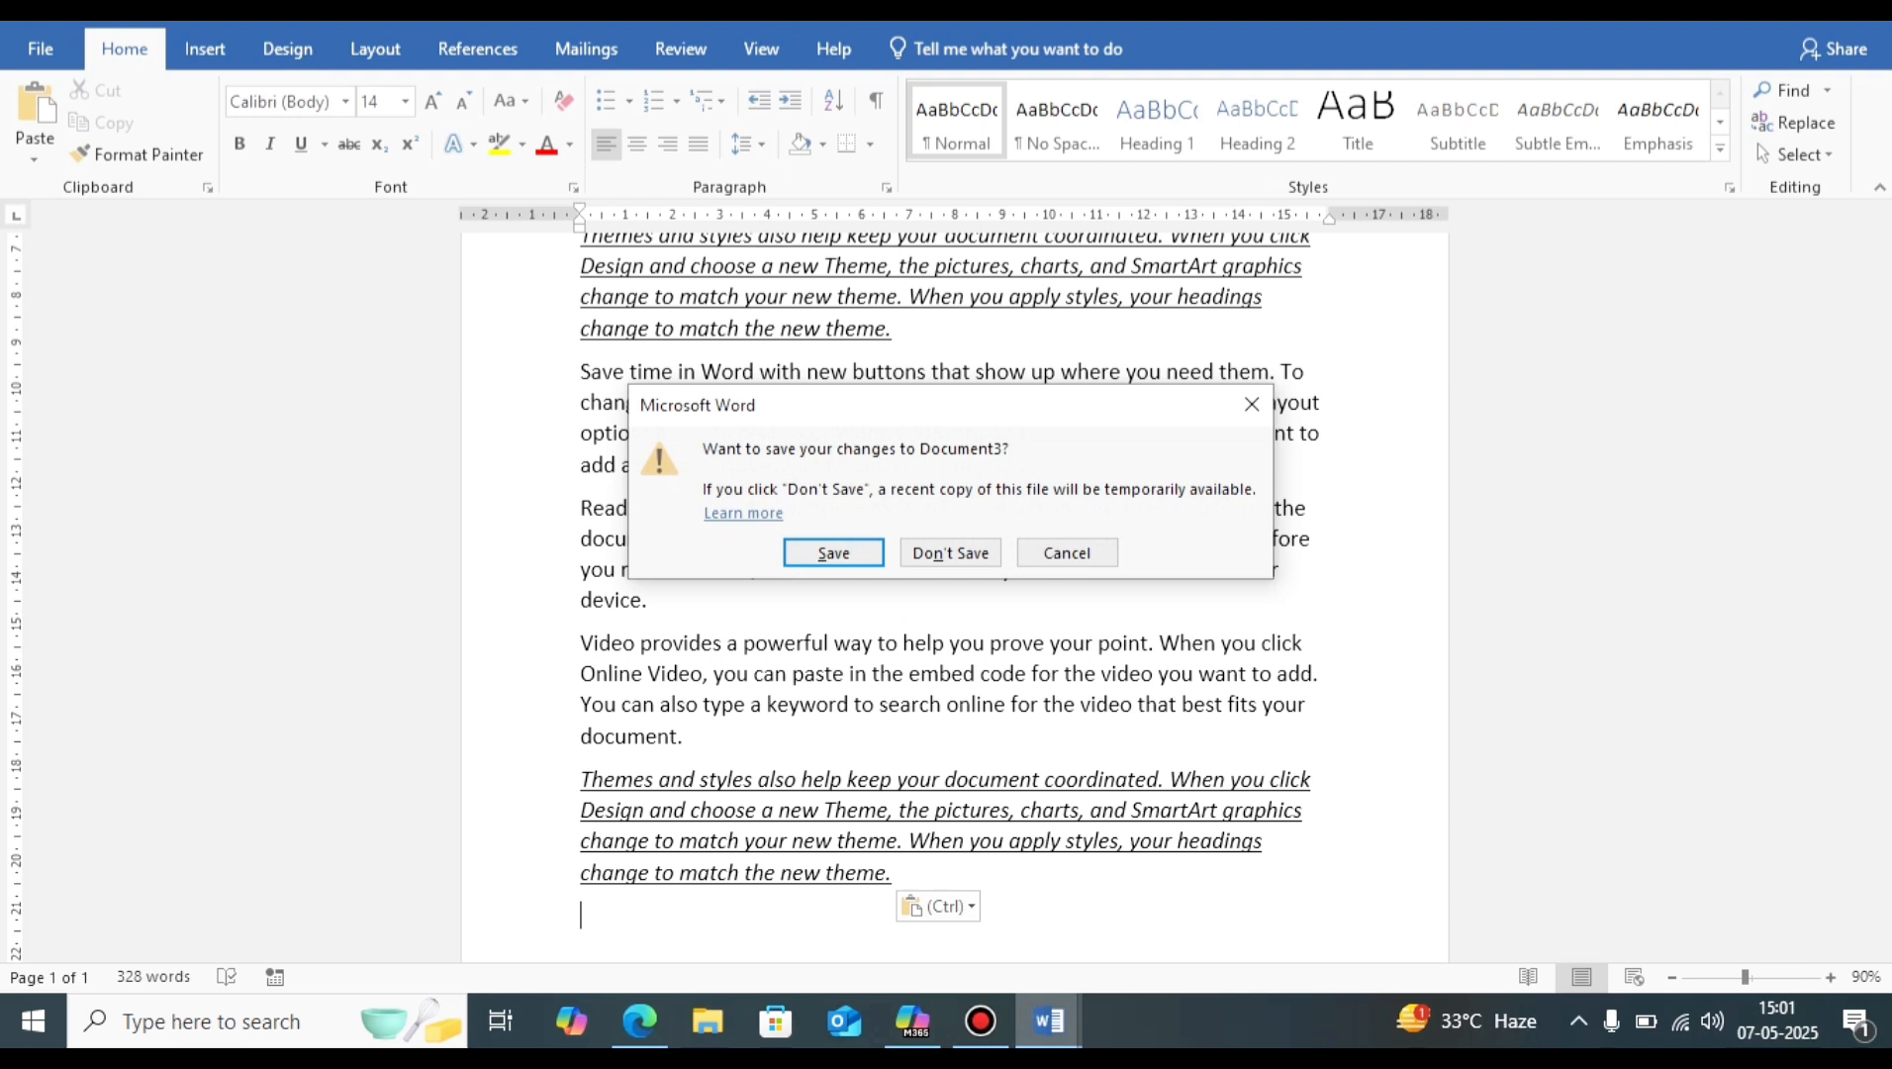
key("Escape")
Step: In the SHORTCUT KEYS document, select CUT, REDO and UNDO in turn to point them out
mouse_move(1049, 1020)
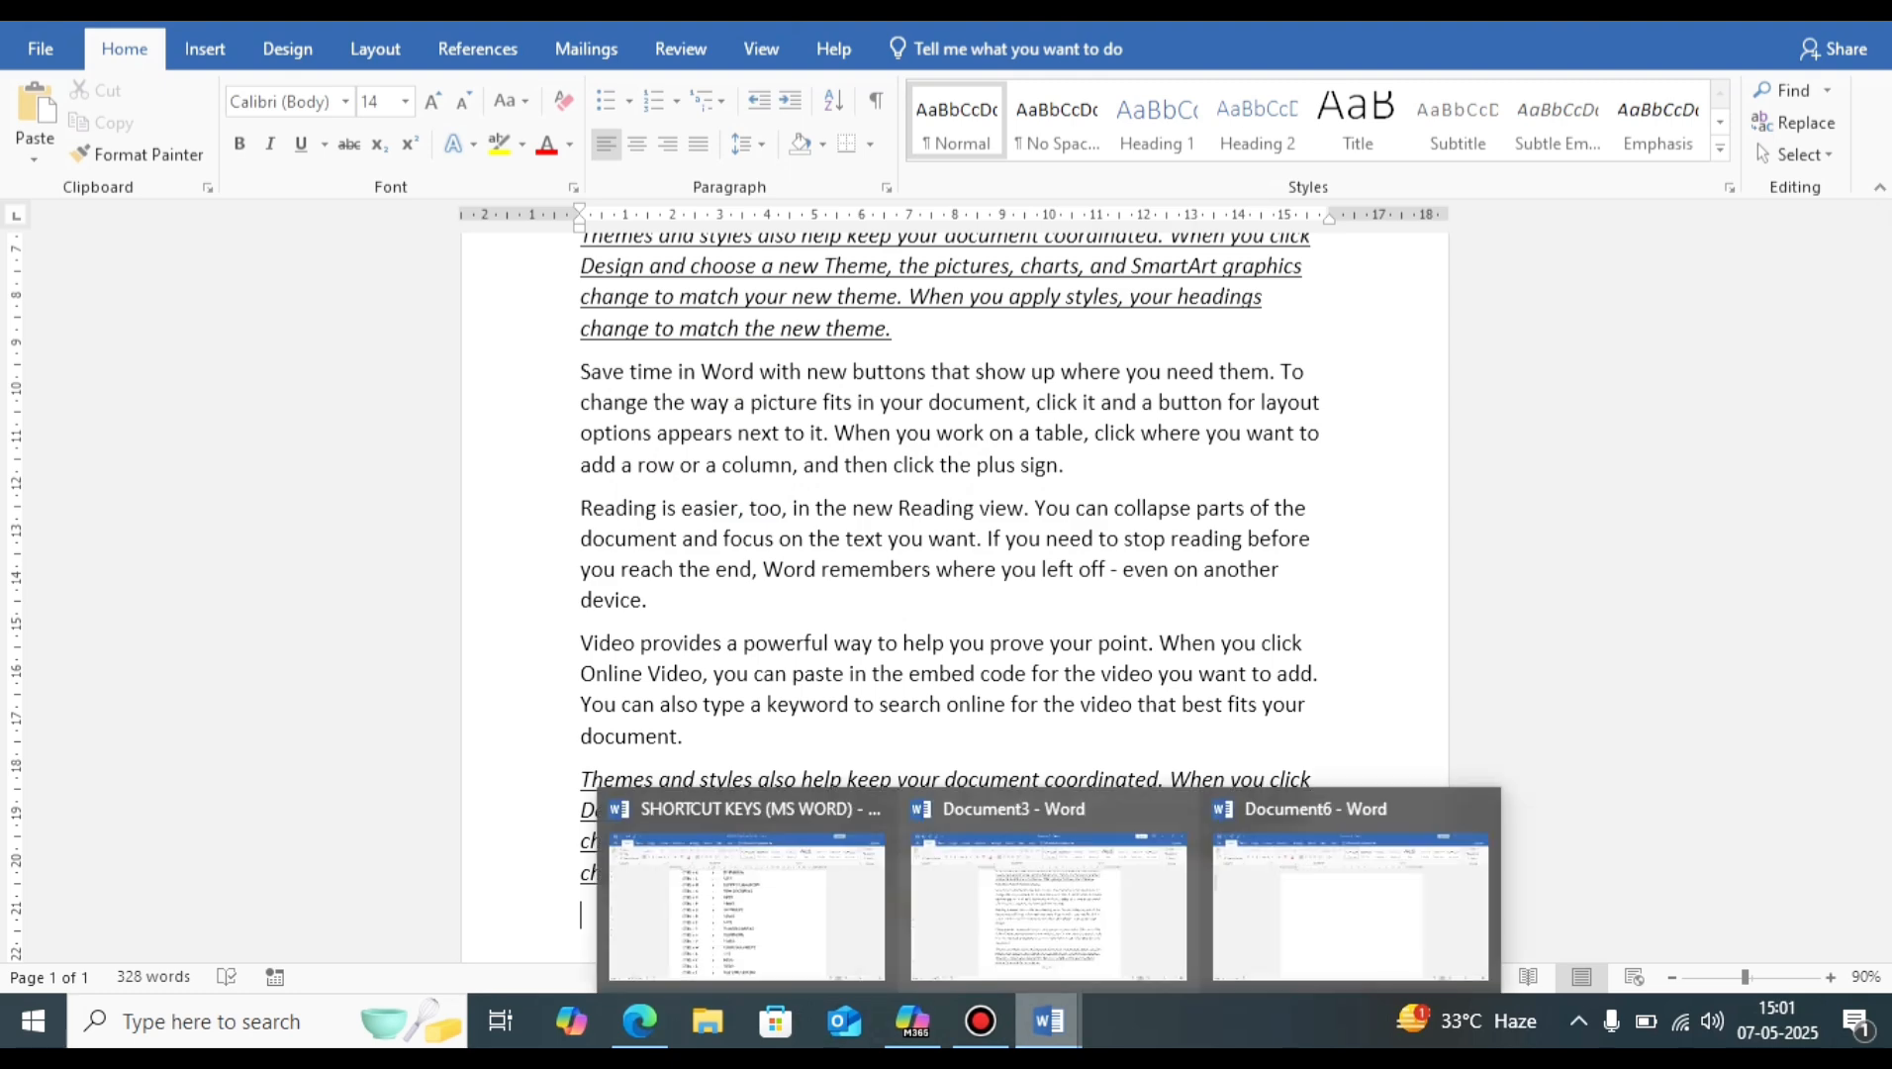
left_click(747, 906)
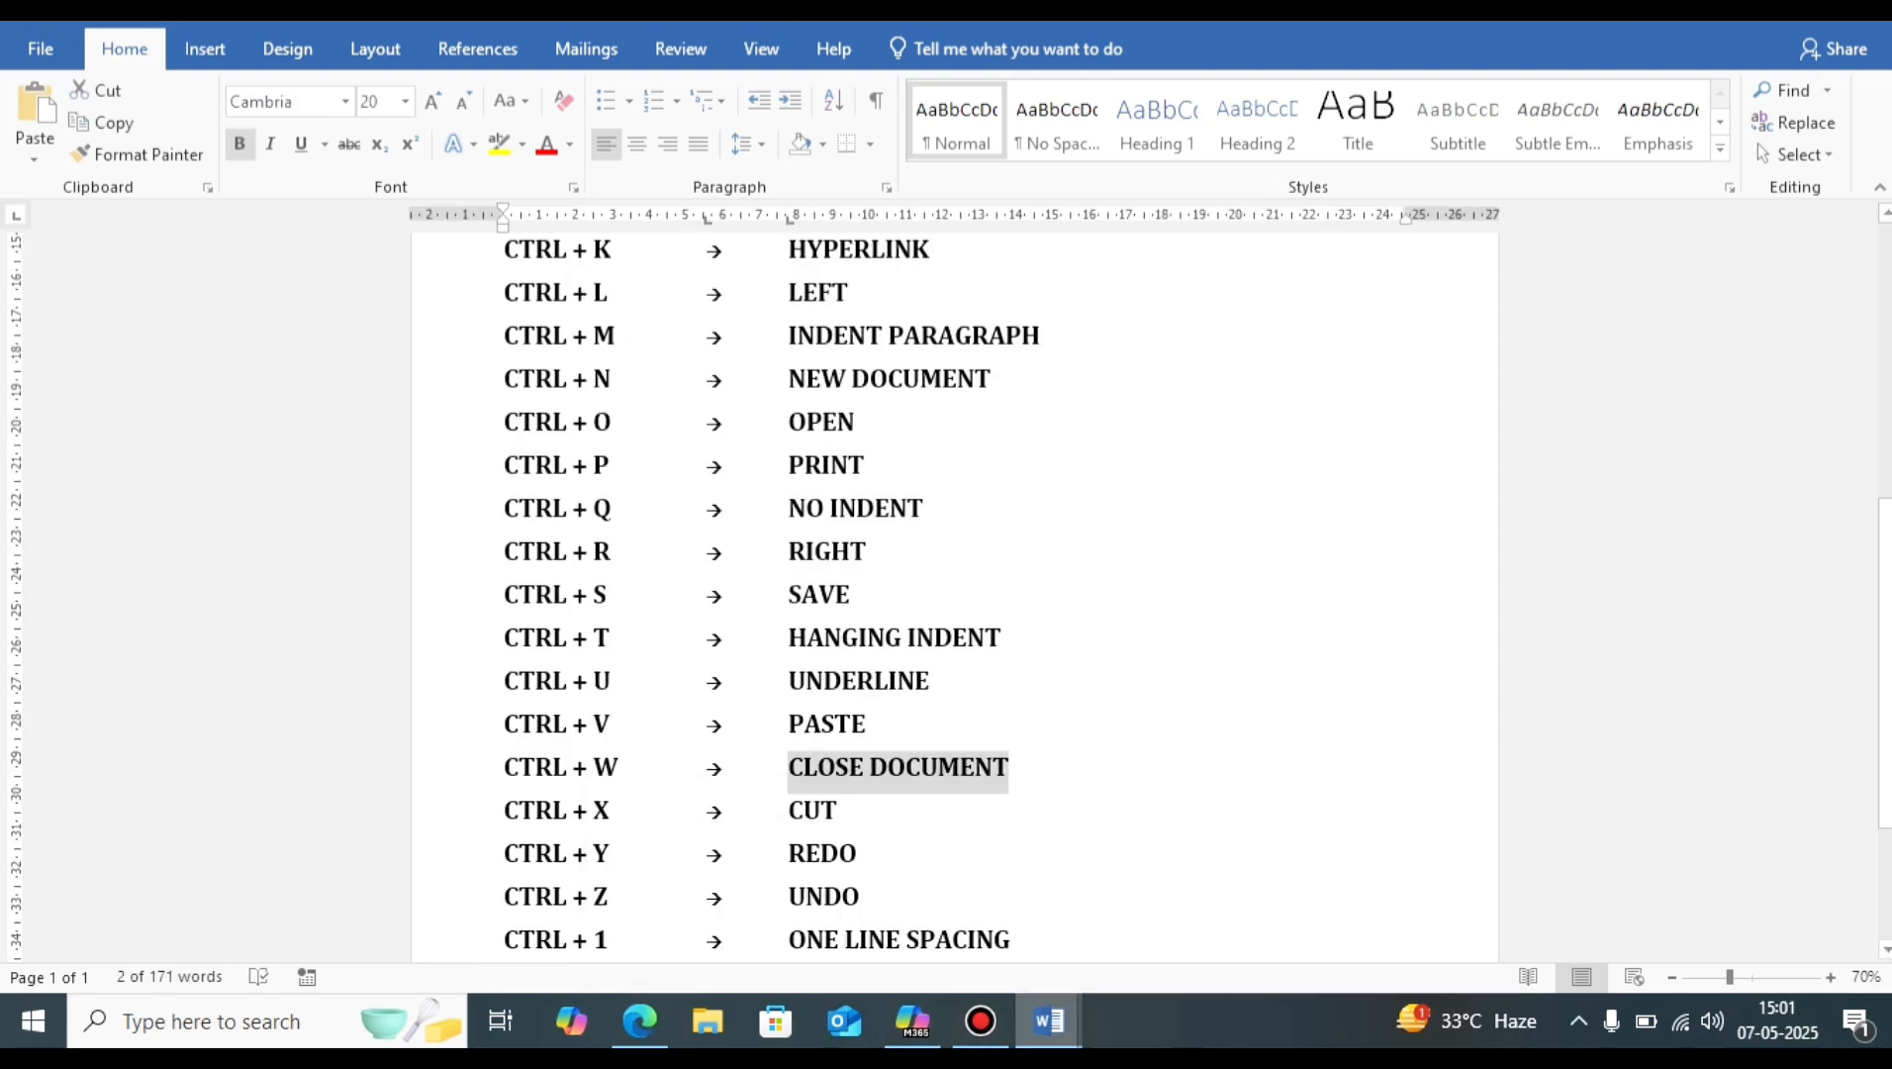
double_click(811, 811)
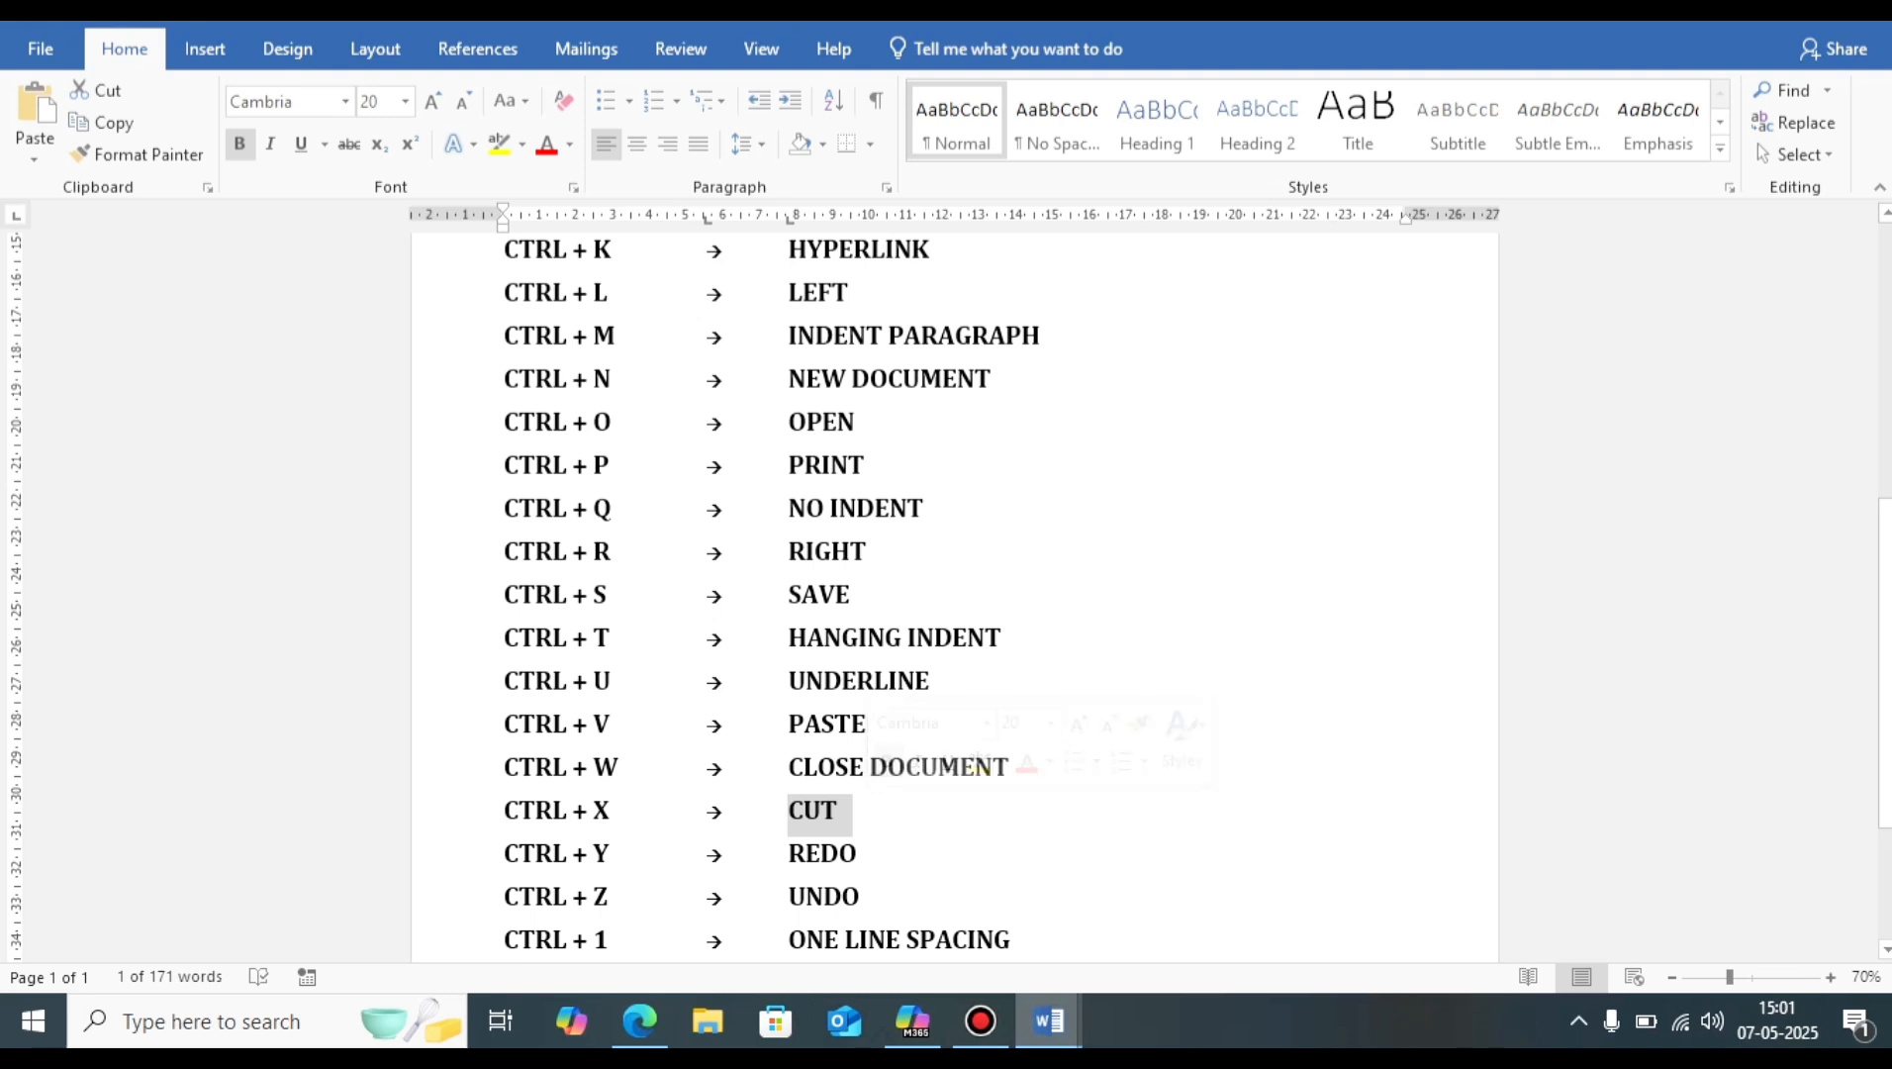
left_click_drag(789, 853, 871, 853)
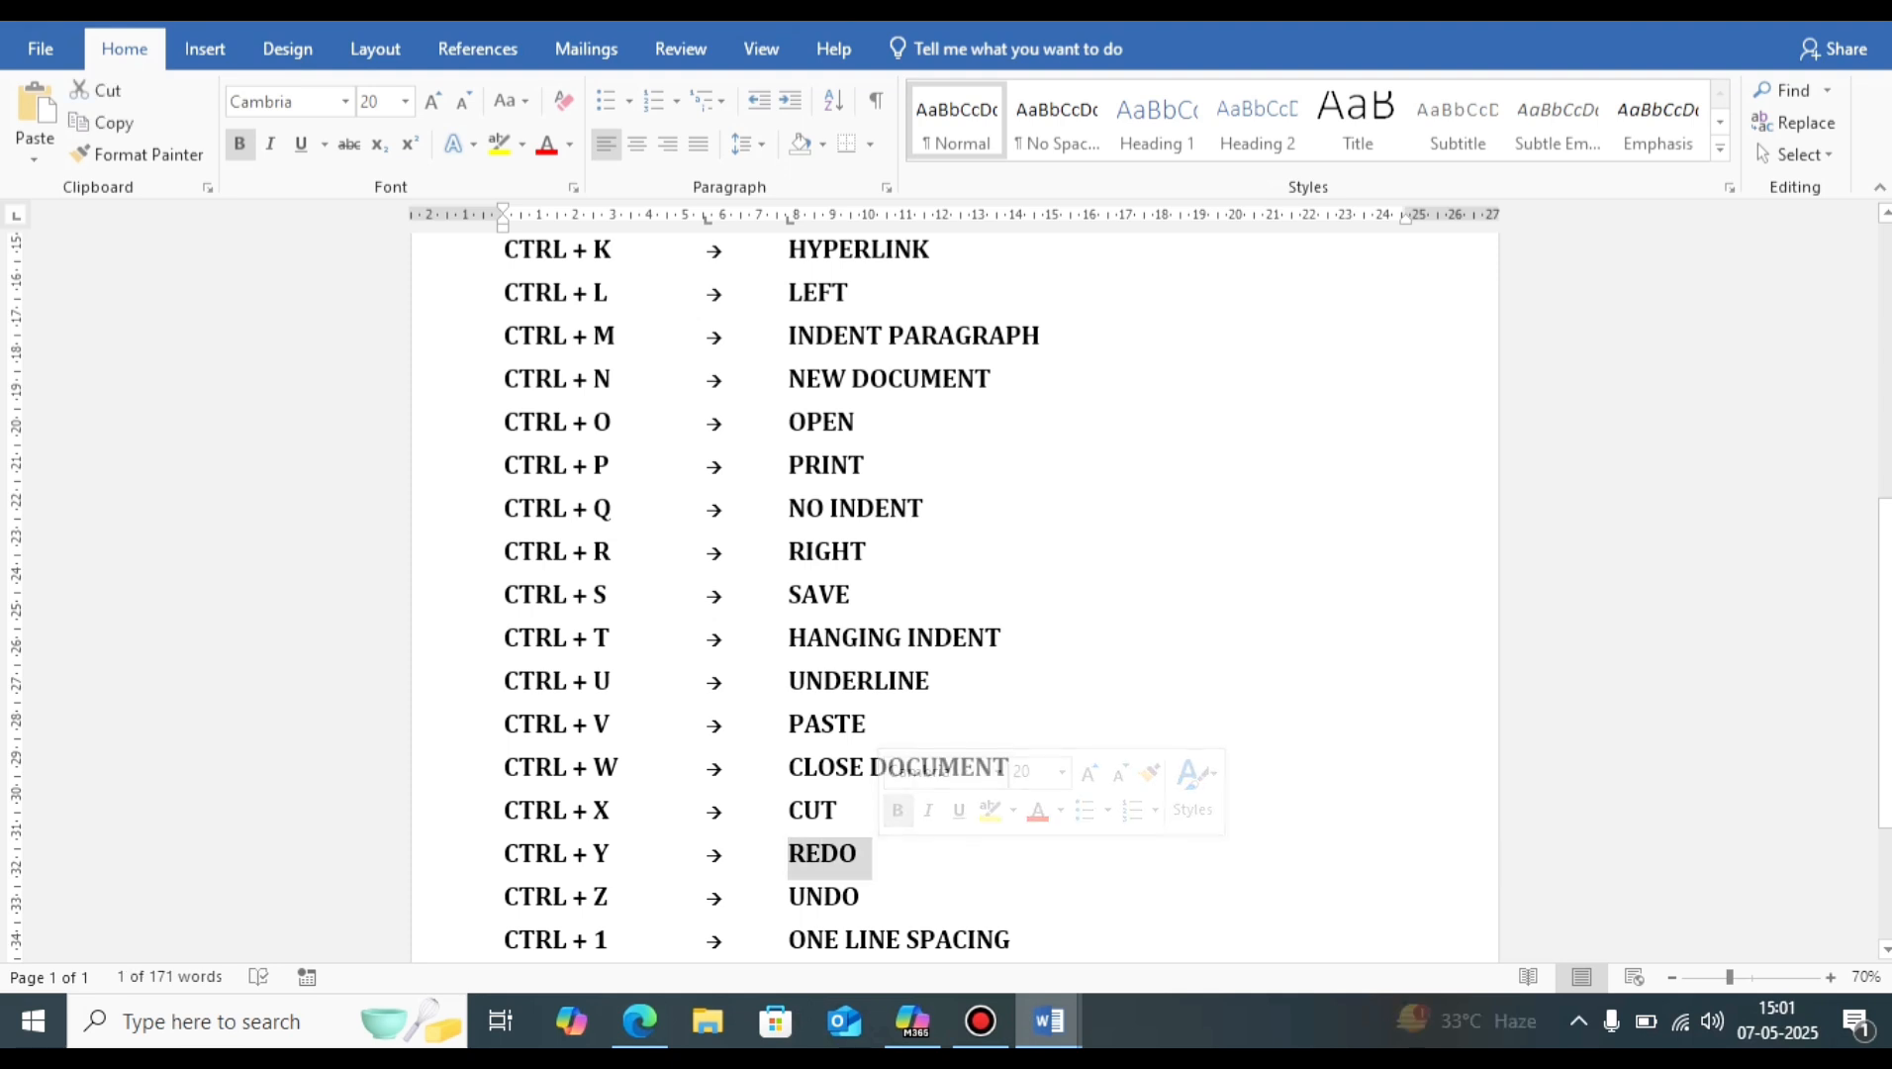
left_click(789, 897)
left_click_drag(789, 897, 871, 896)
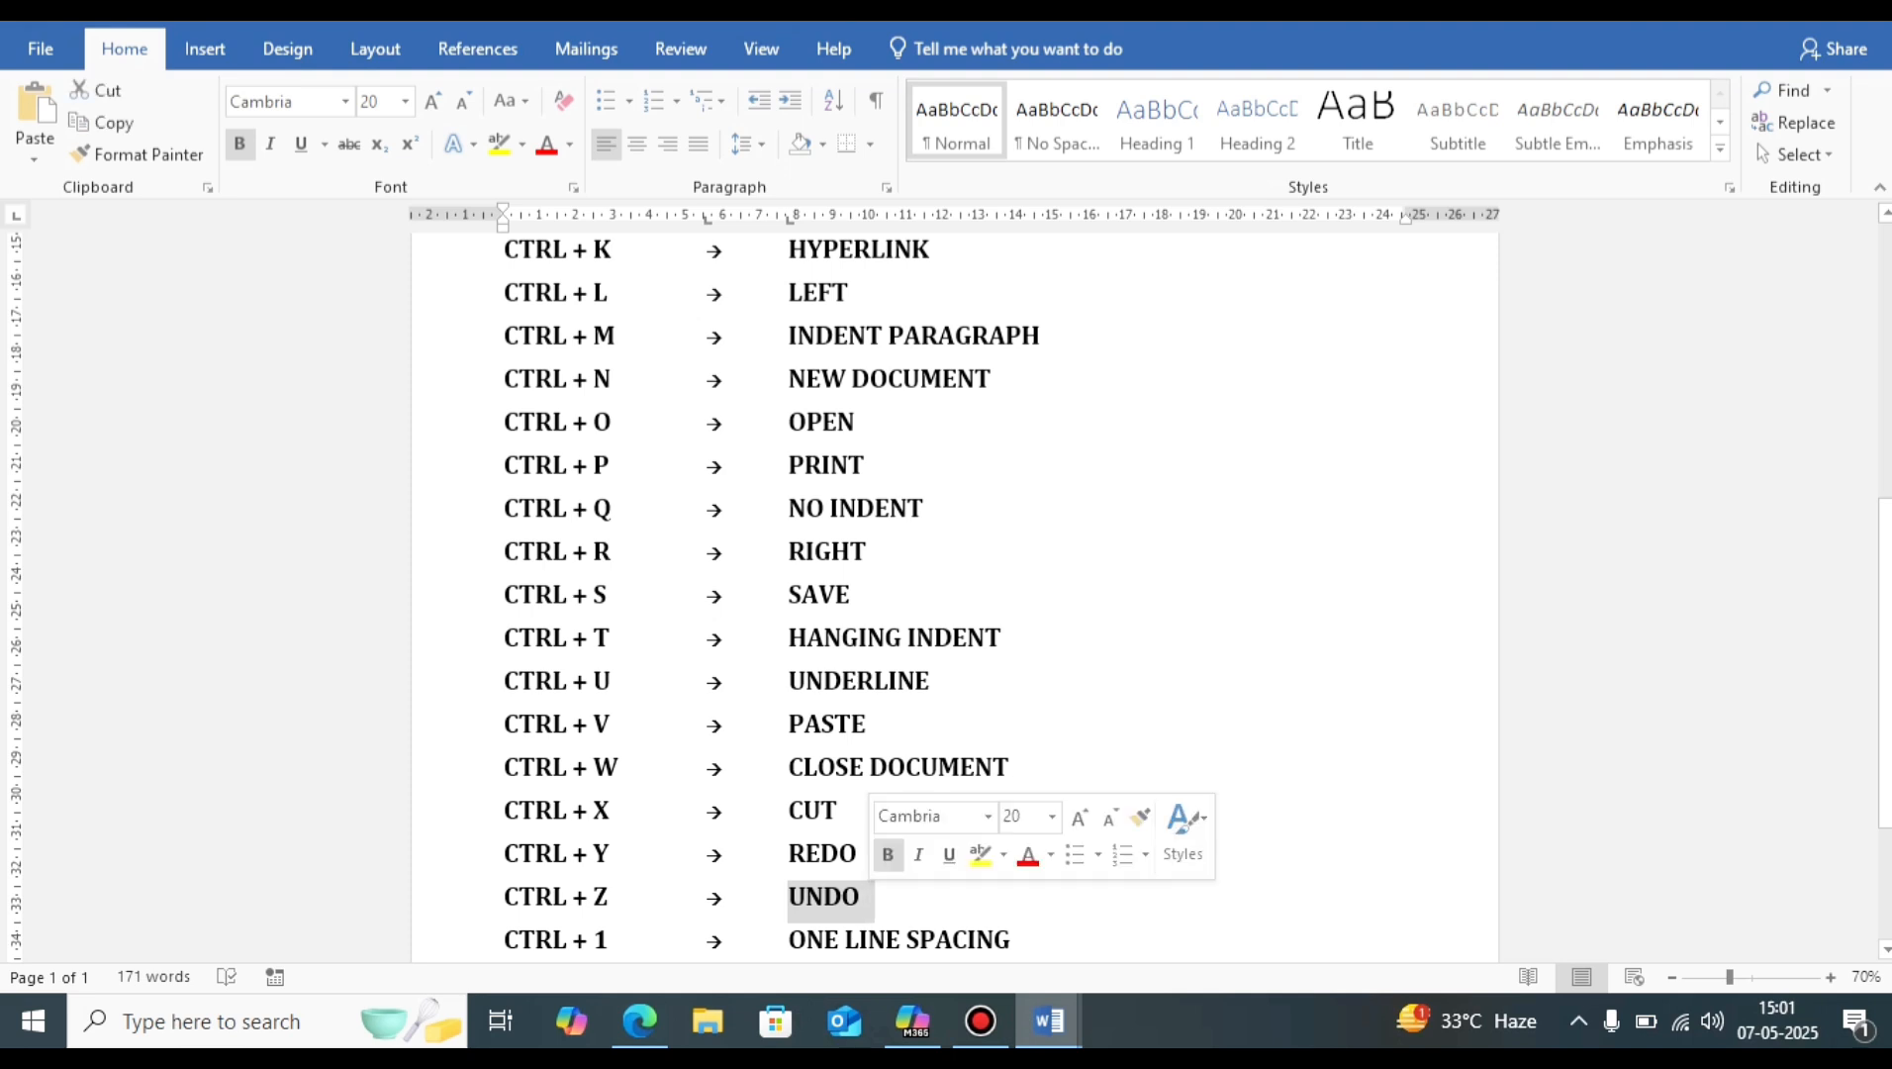
Step: In Document3, delete the "Video provides a powerful way" paragraph above the pasted copy and undo the deletion
mouse_move(1049, 1020)
left_click(1052, 895)
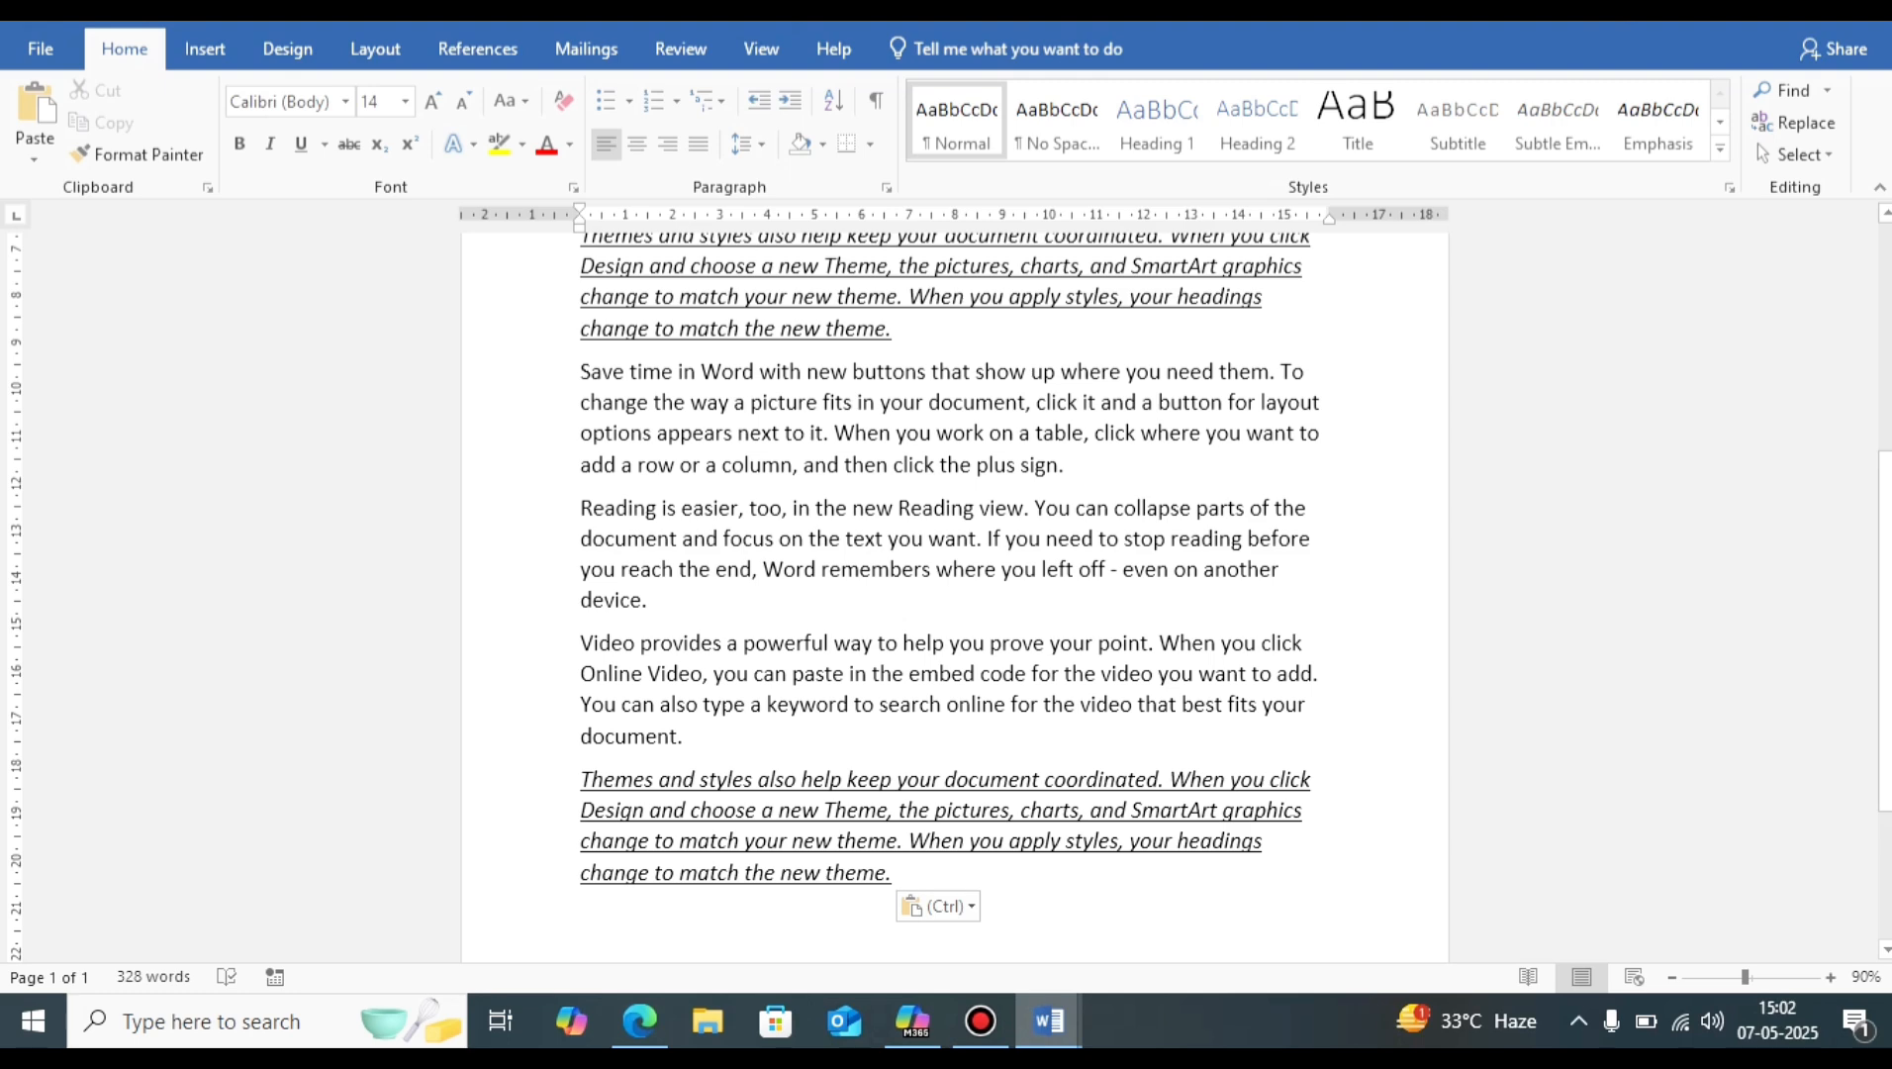
triple_click(772, 674)
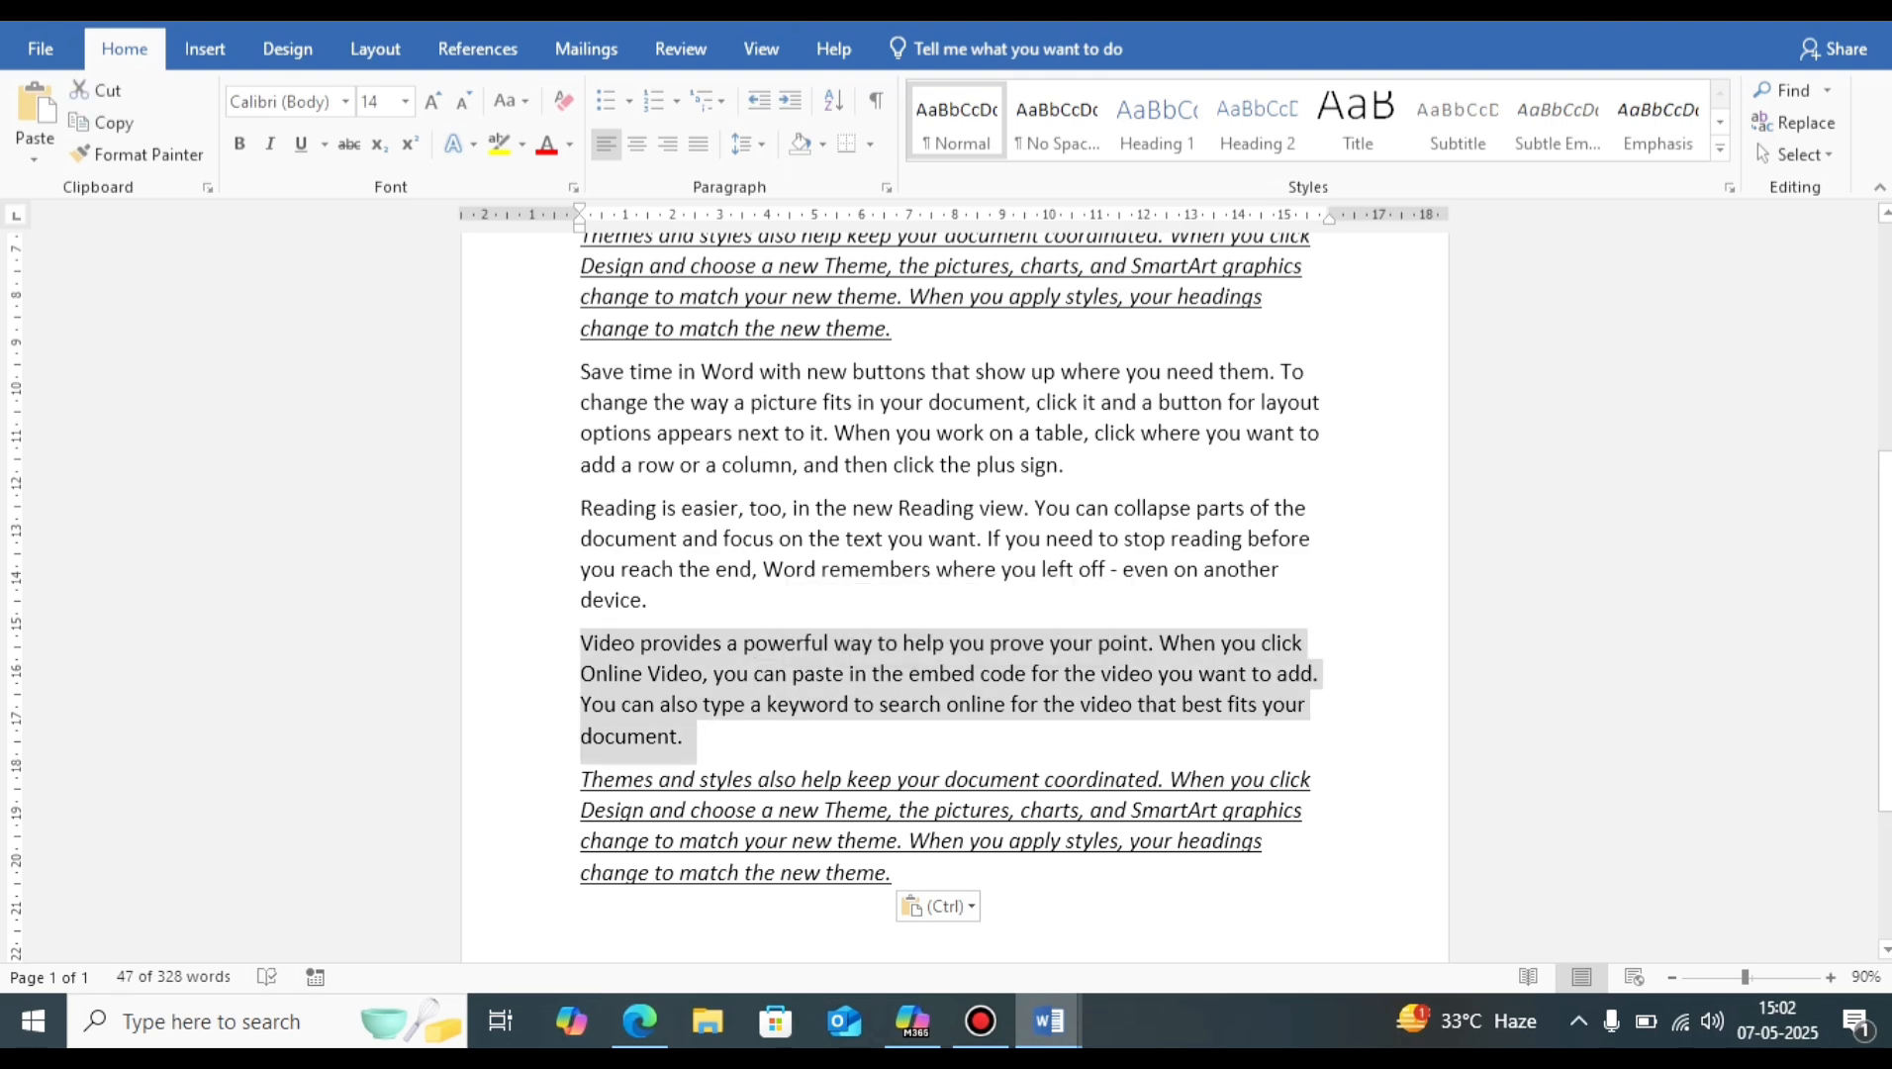
key("Delete")
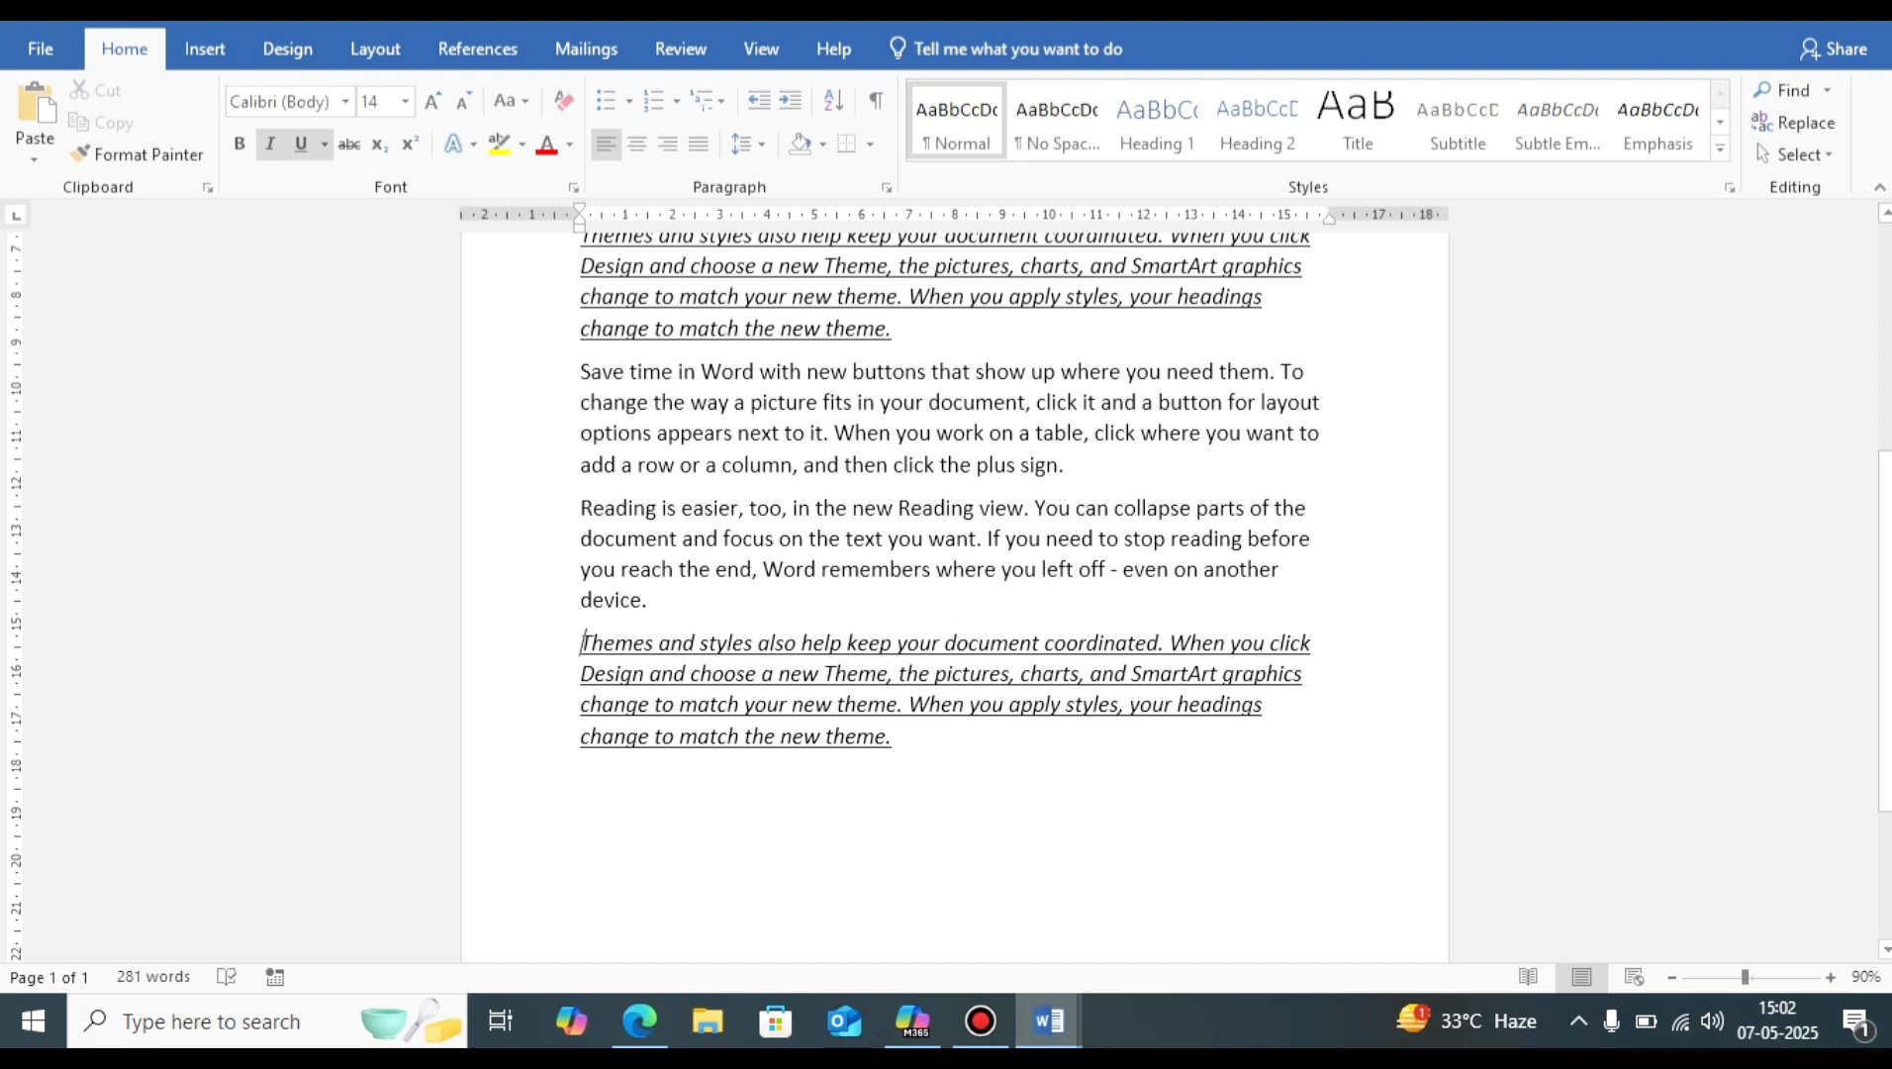
key("ctrl+z")
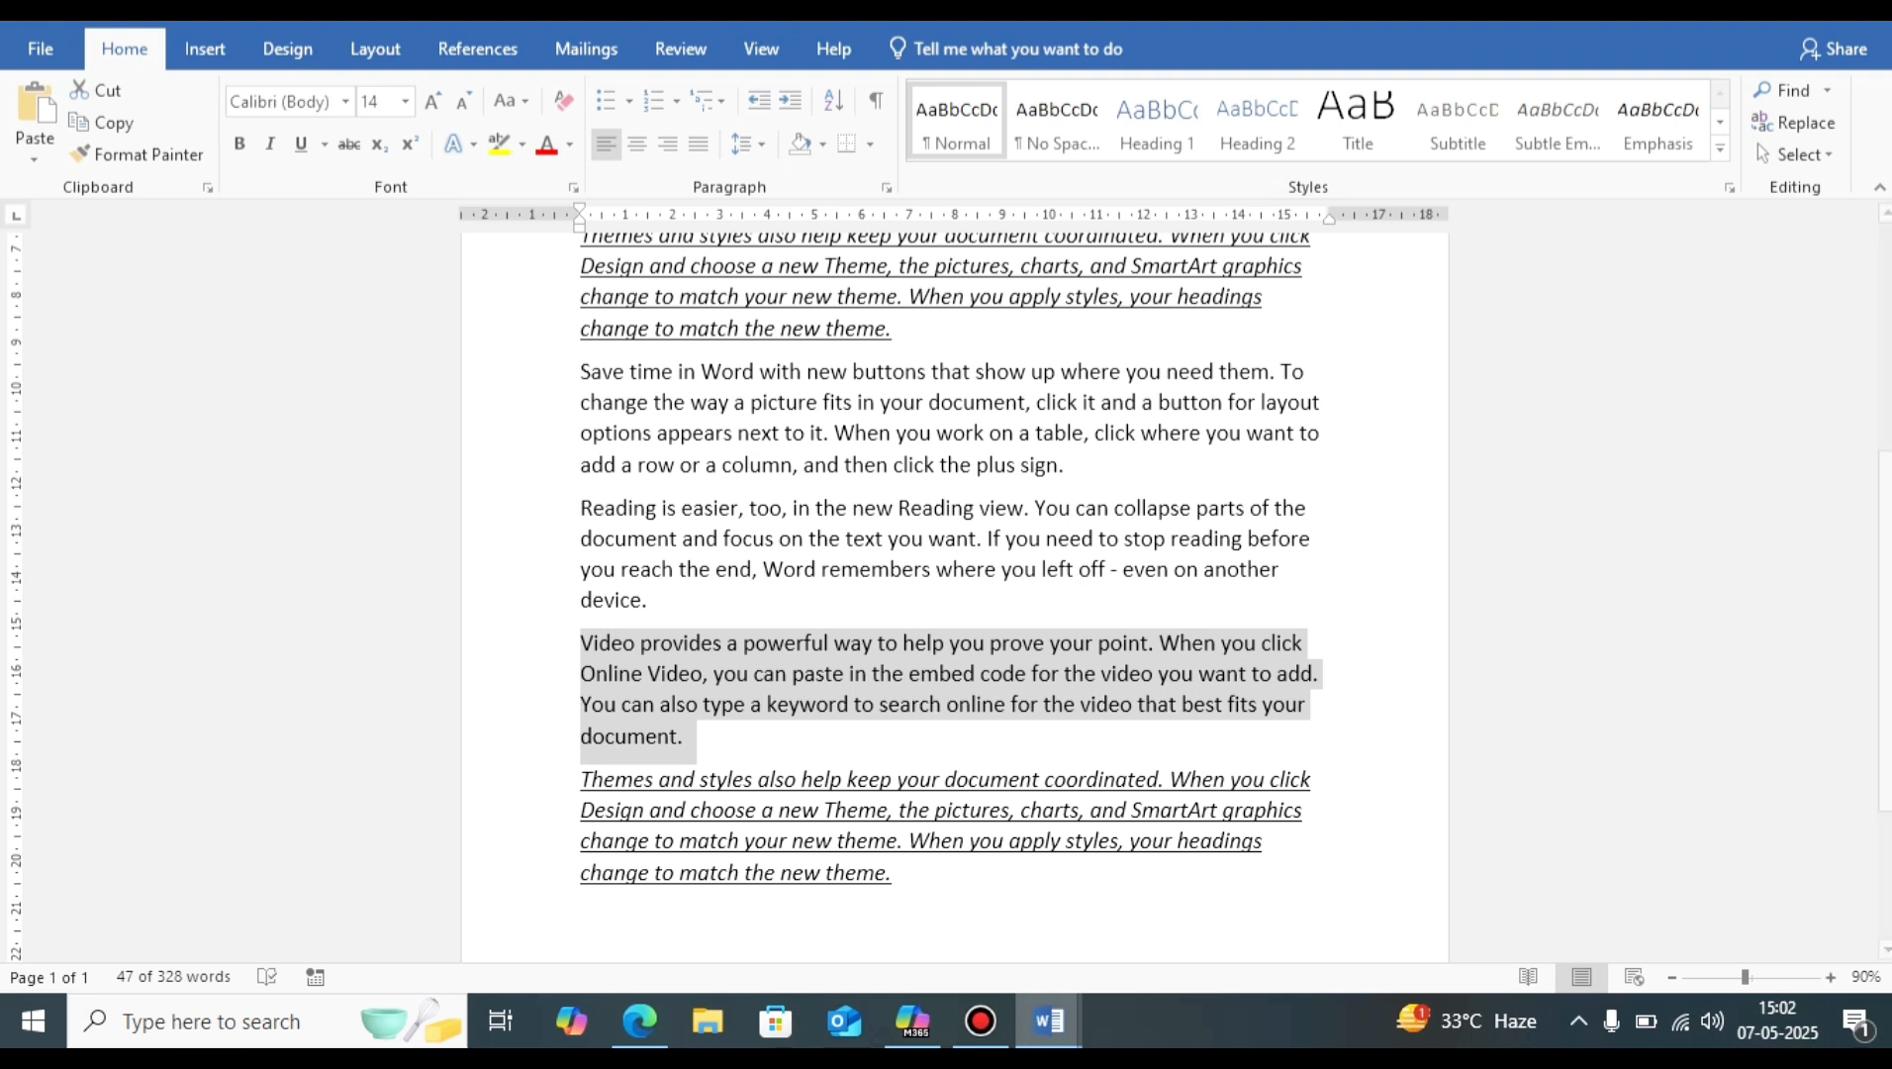
left_click(1289, 674)
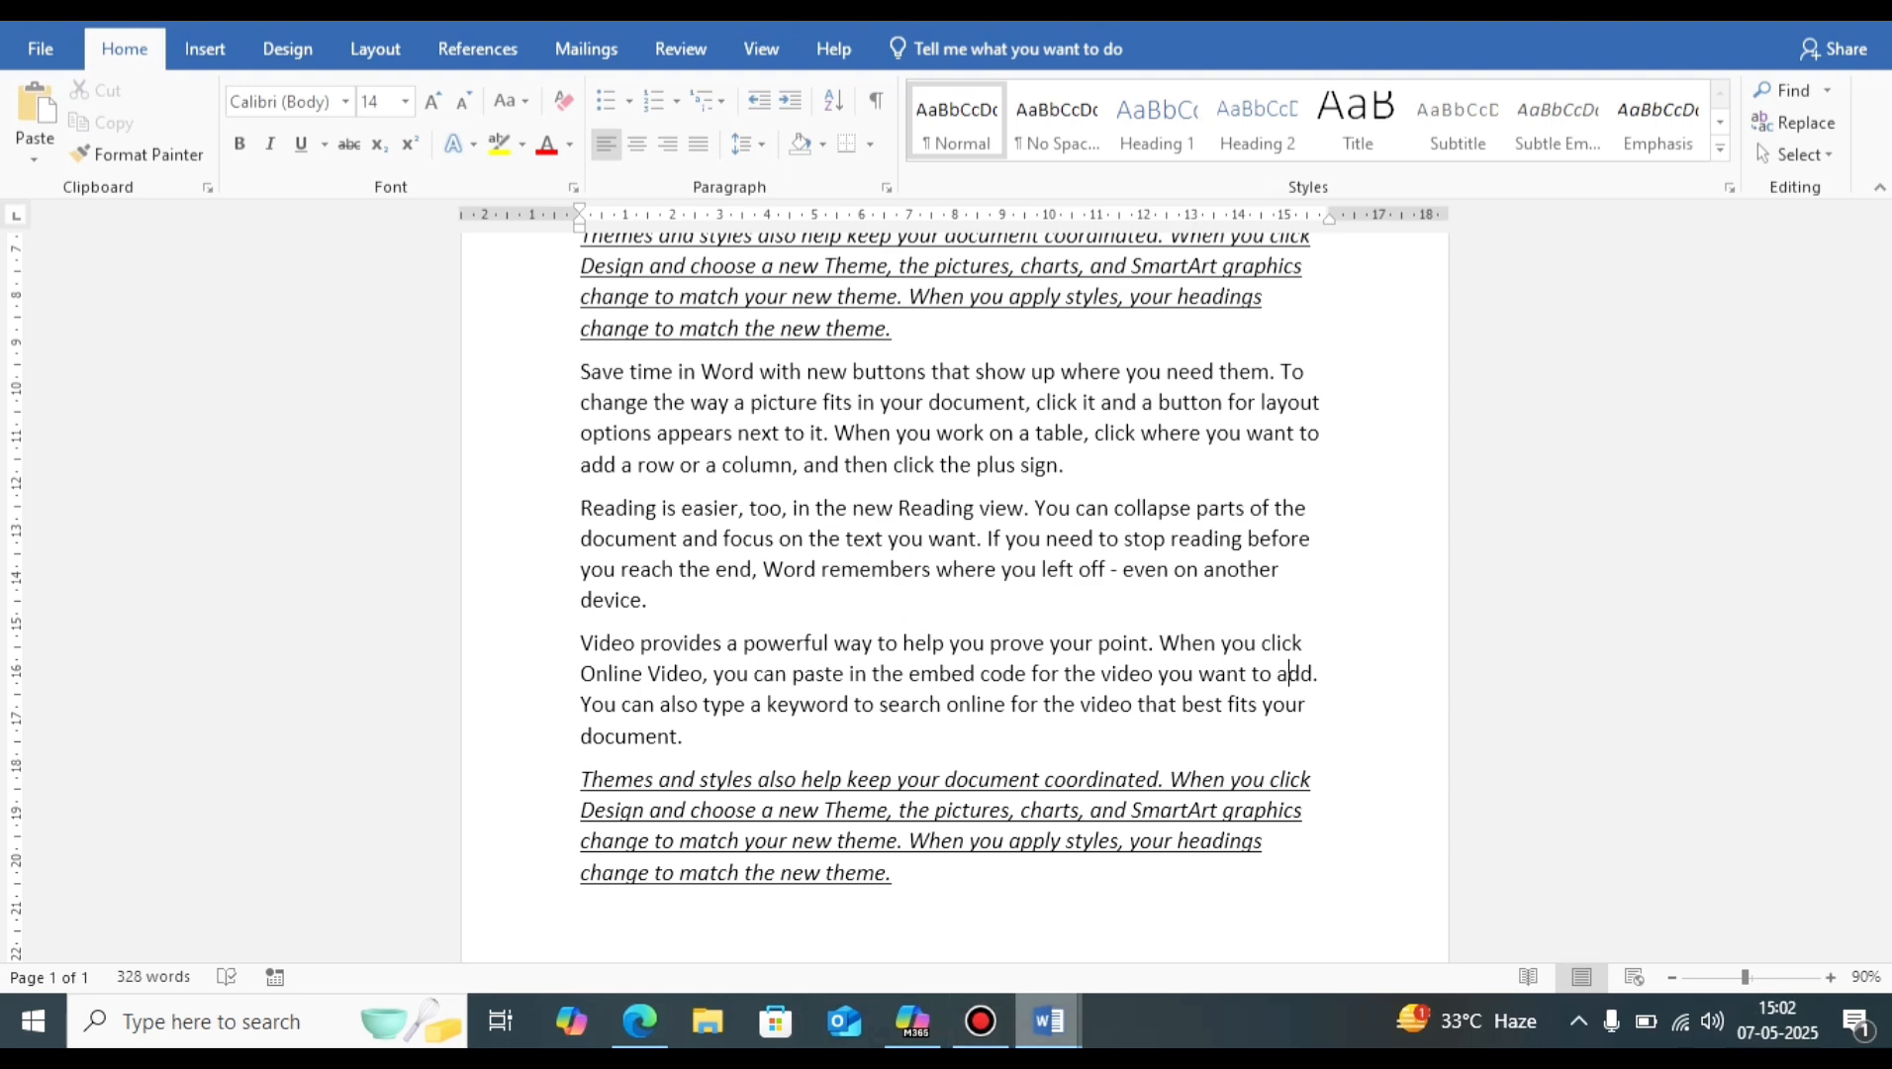
Step: Return to the SHORTCUT KEYS document and select ONE LINE SPACING beside CTRL + 1 to point it out
mouse_move(1049, 1022)
left_click(747, 906)
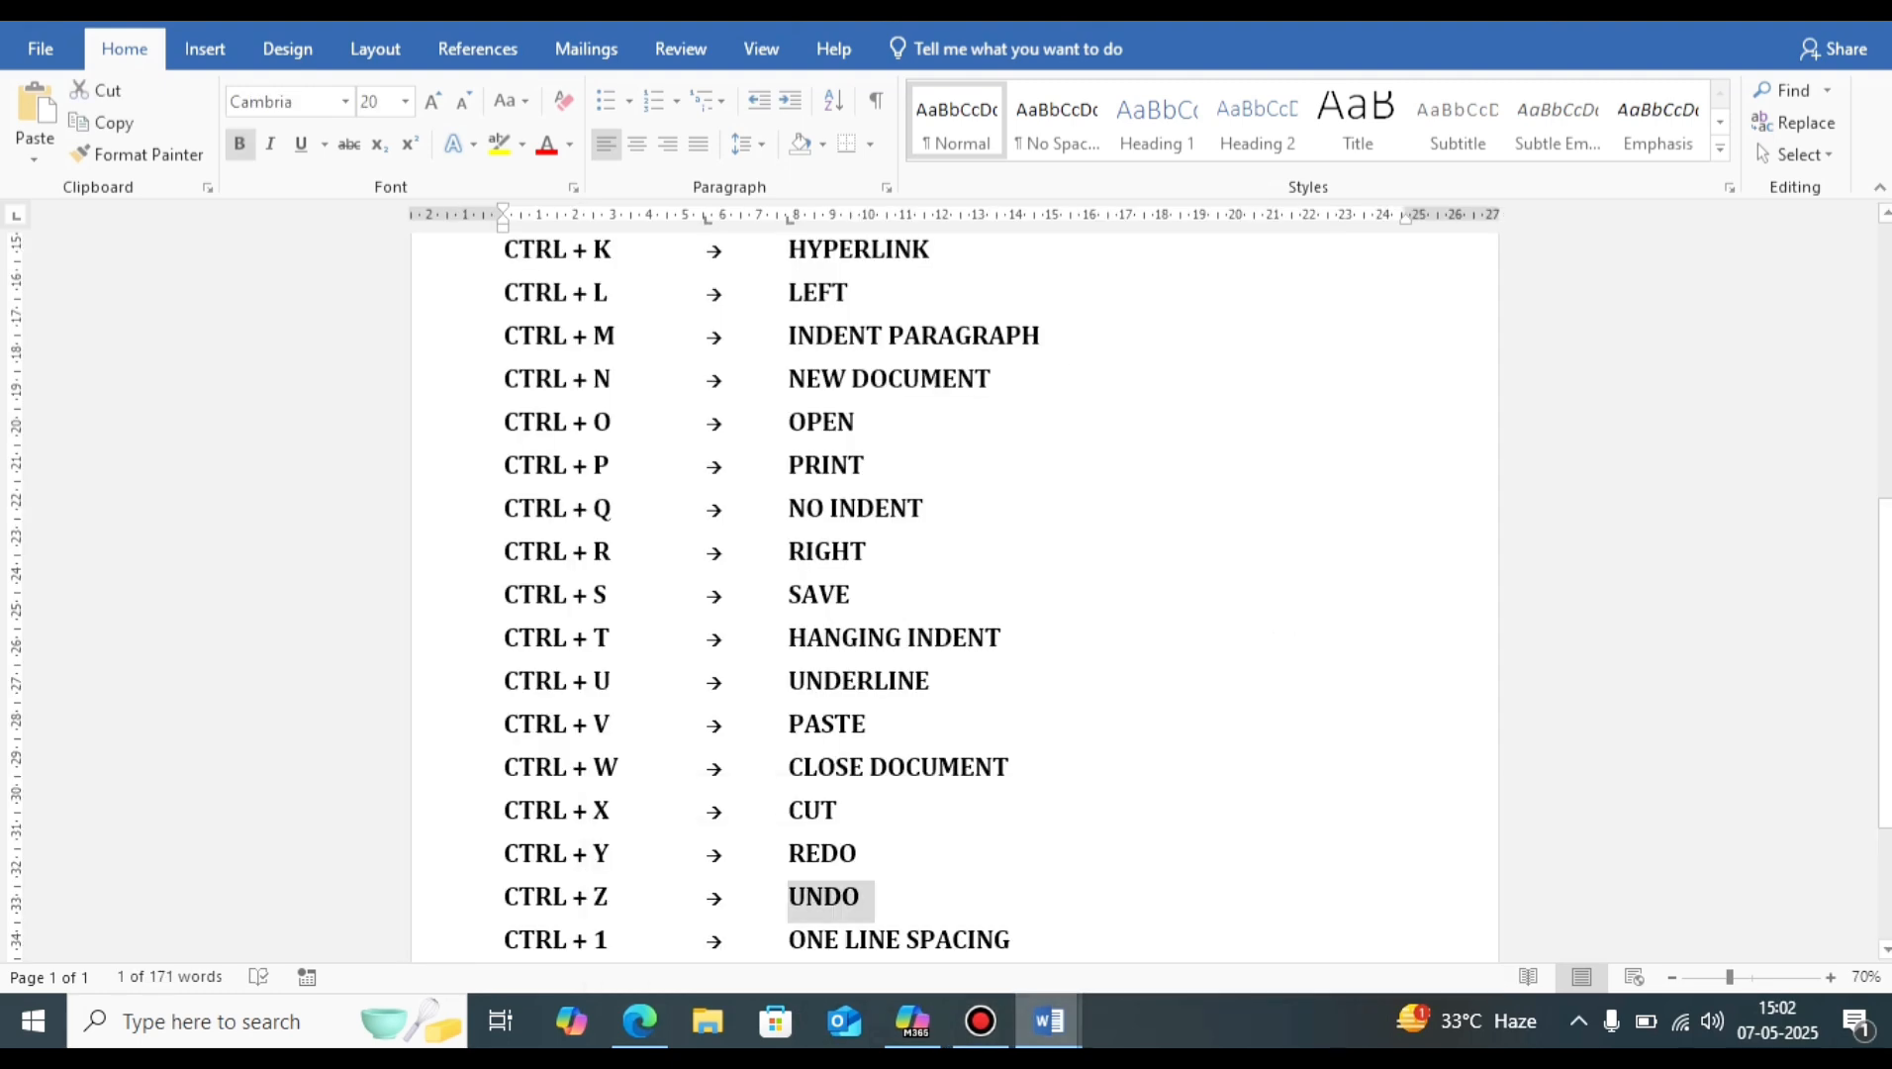
scroll(955, 594, "down", 4)
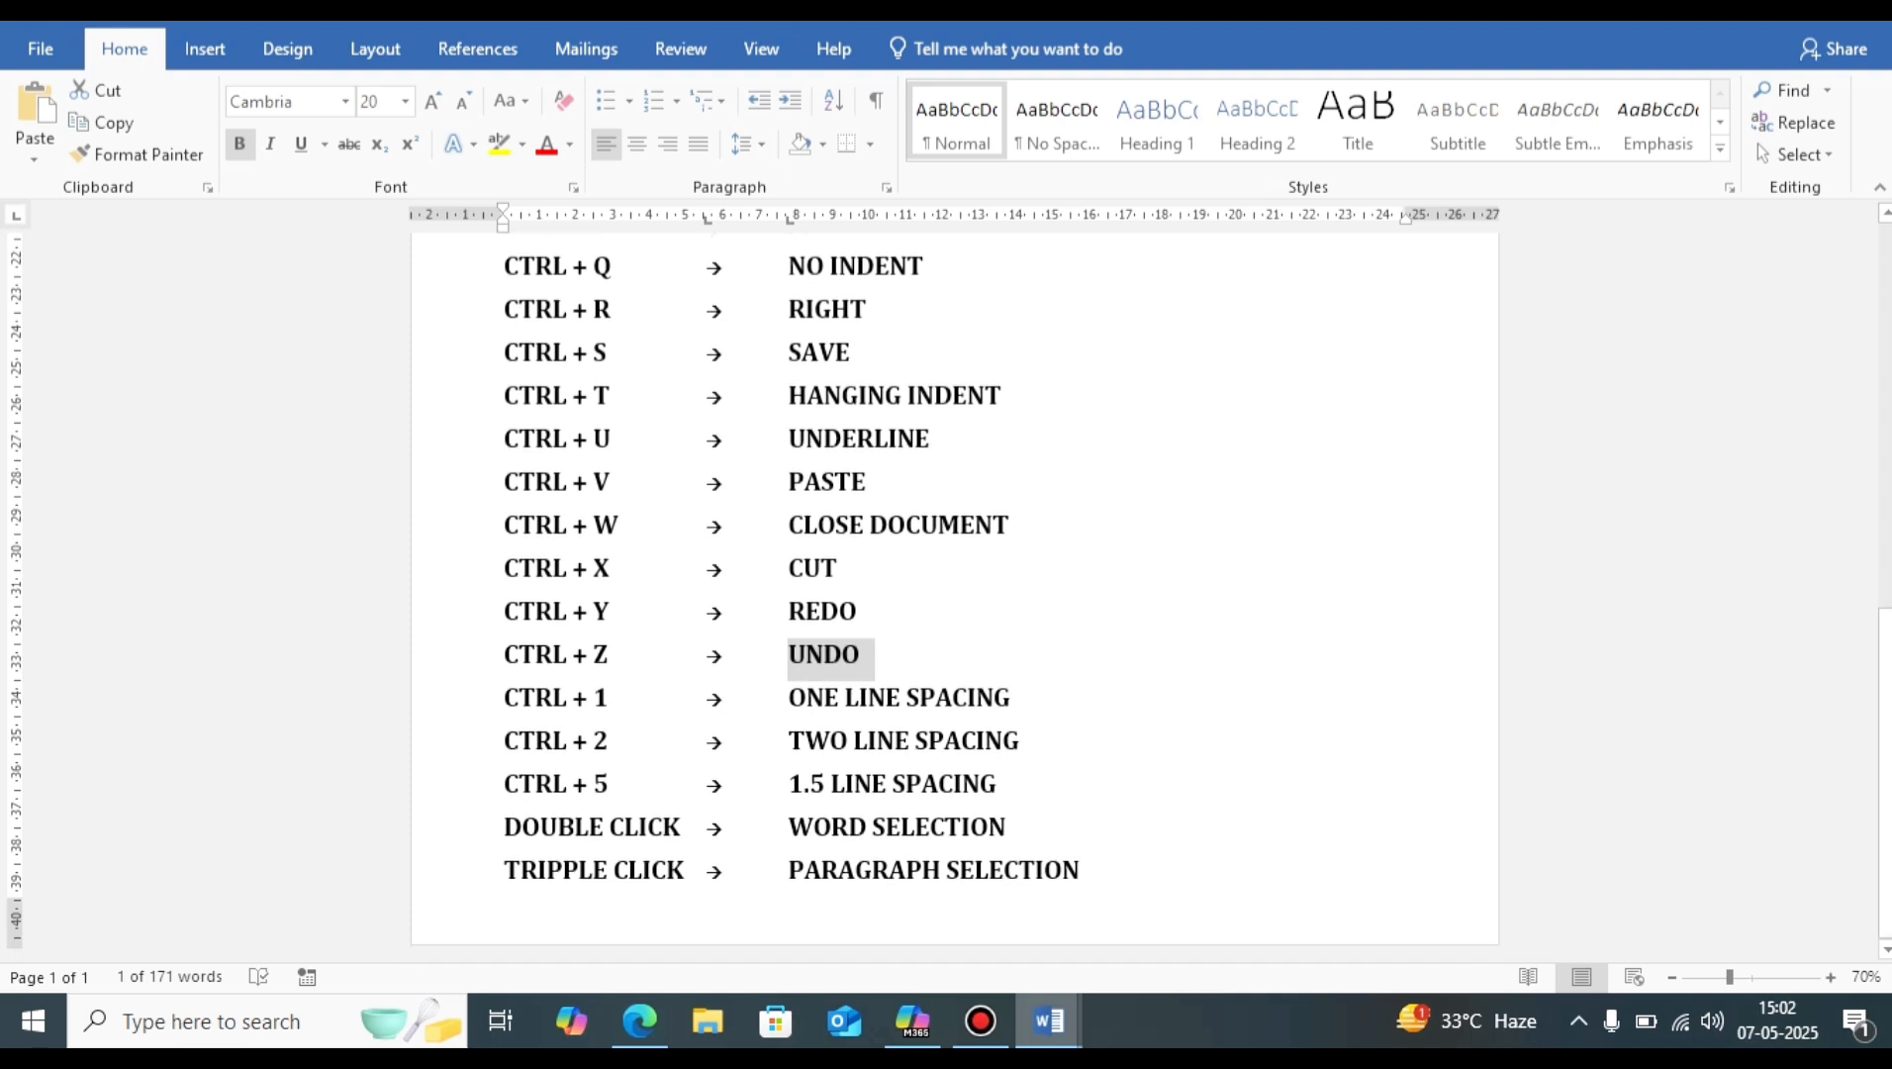
left_click_drag(789, 697, 1010, 698)
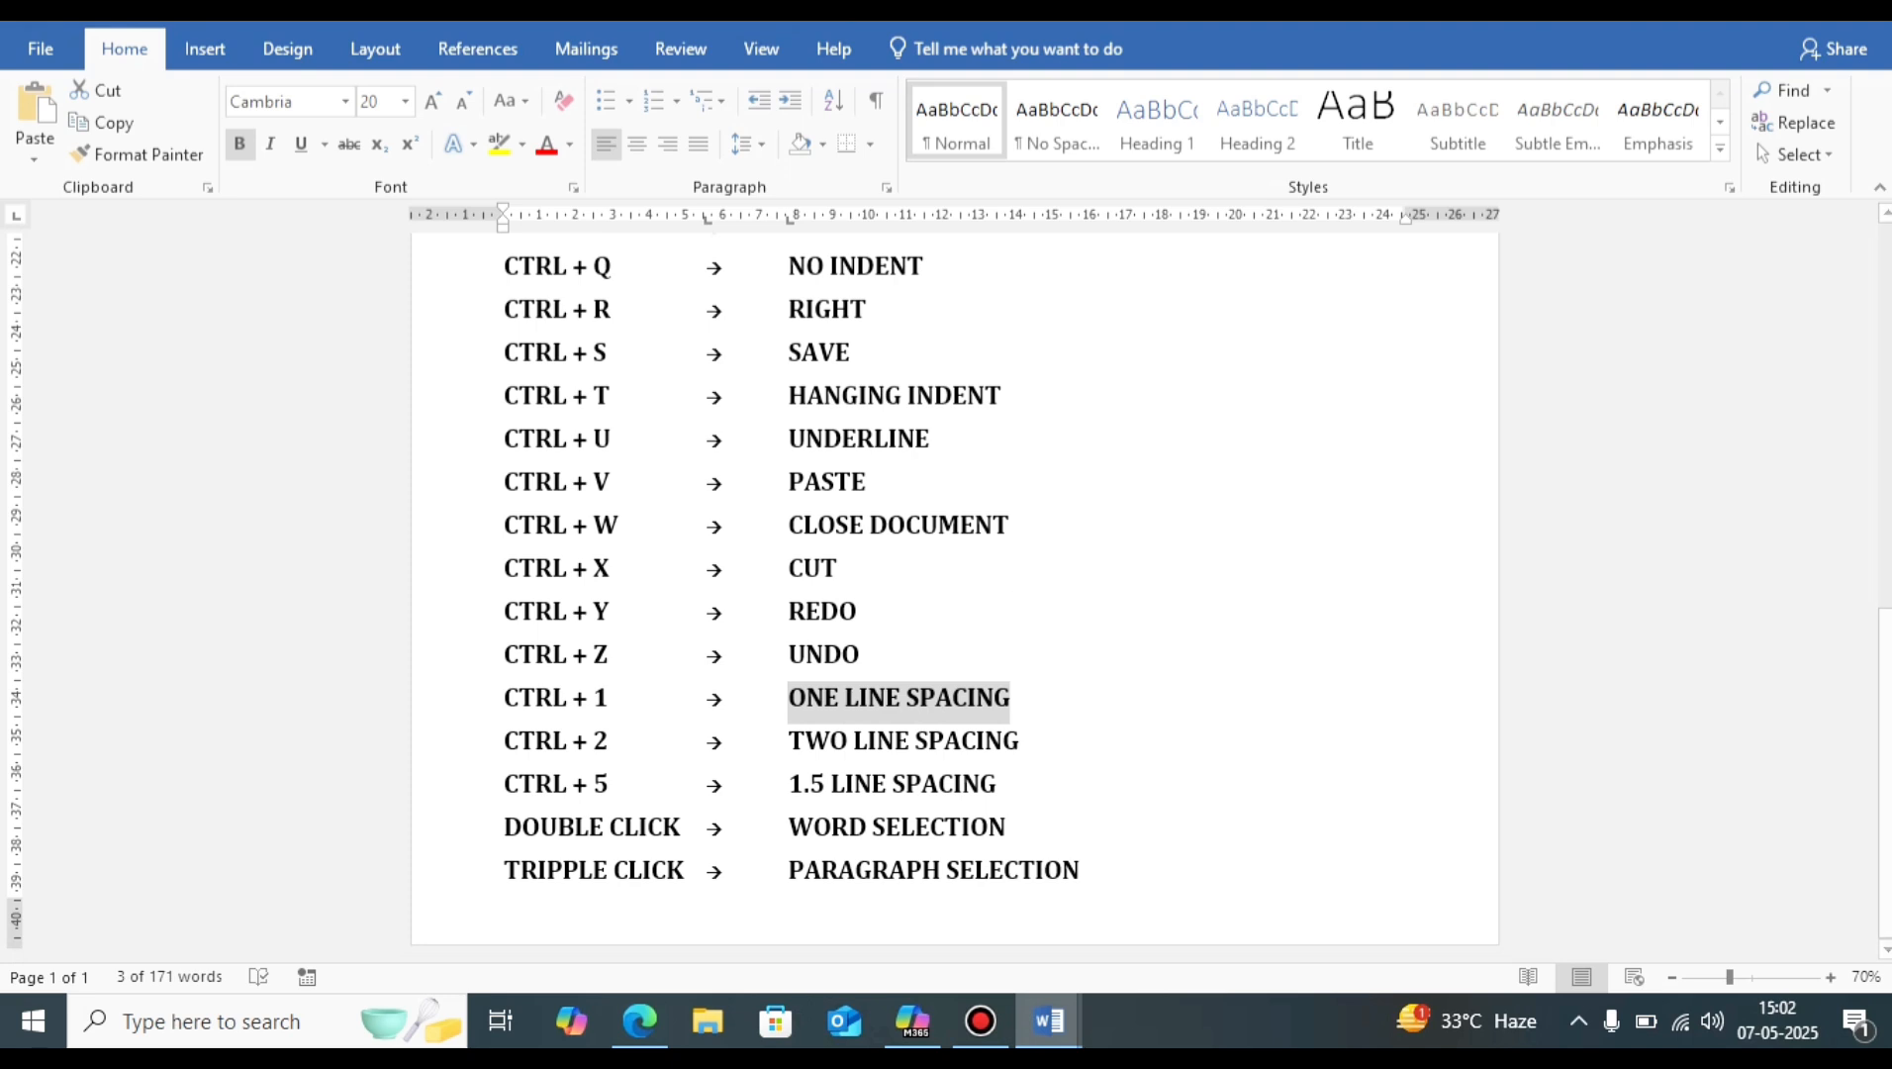
Step: In Document3, select the first two lines of the lower "Video provides a powerful way" paragraph and apply single line spacing
mouse_move(1049, 1020)
left_click(1049, 905)
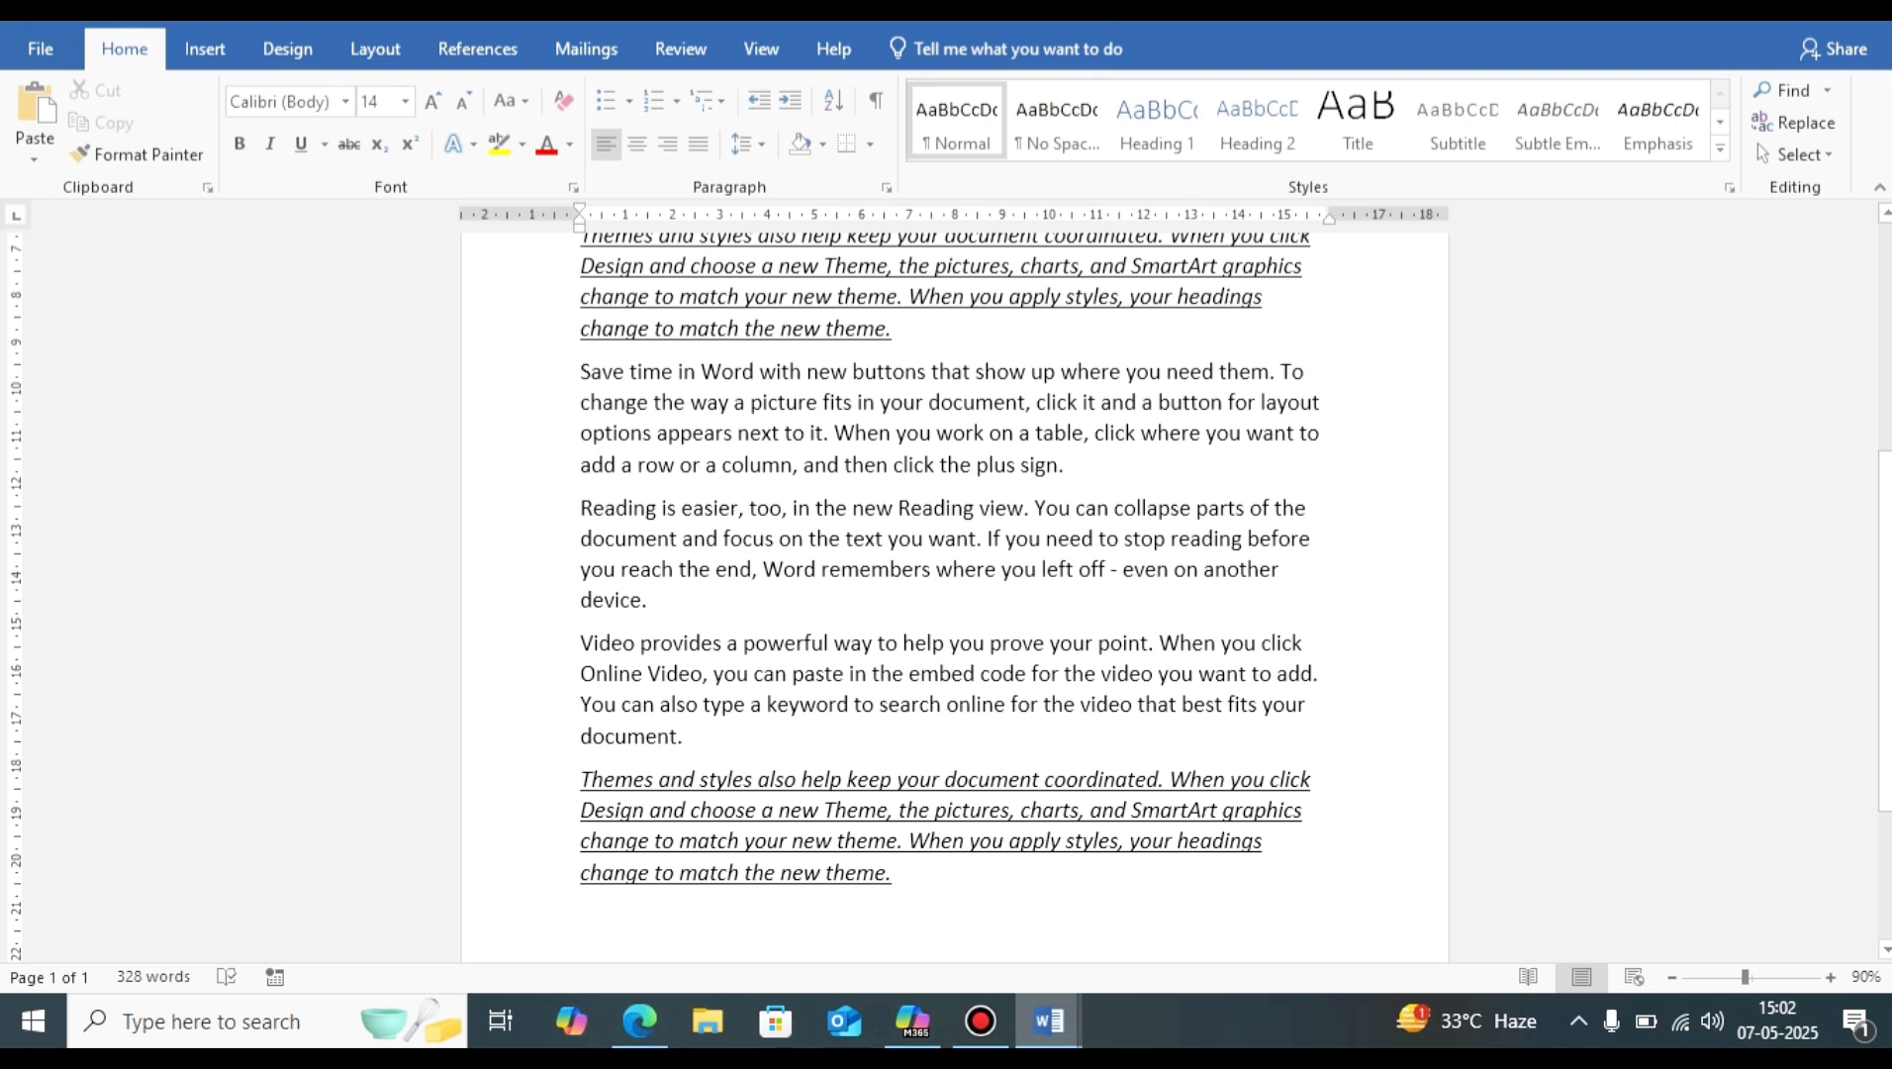
left_click_drag(580, 643, 1029, 674)
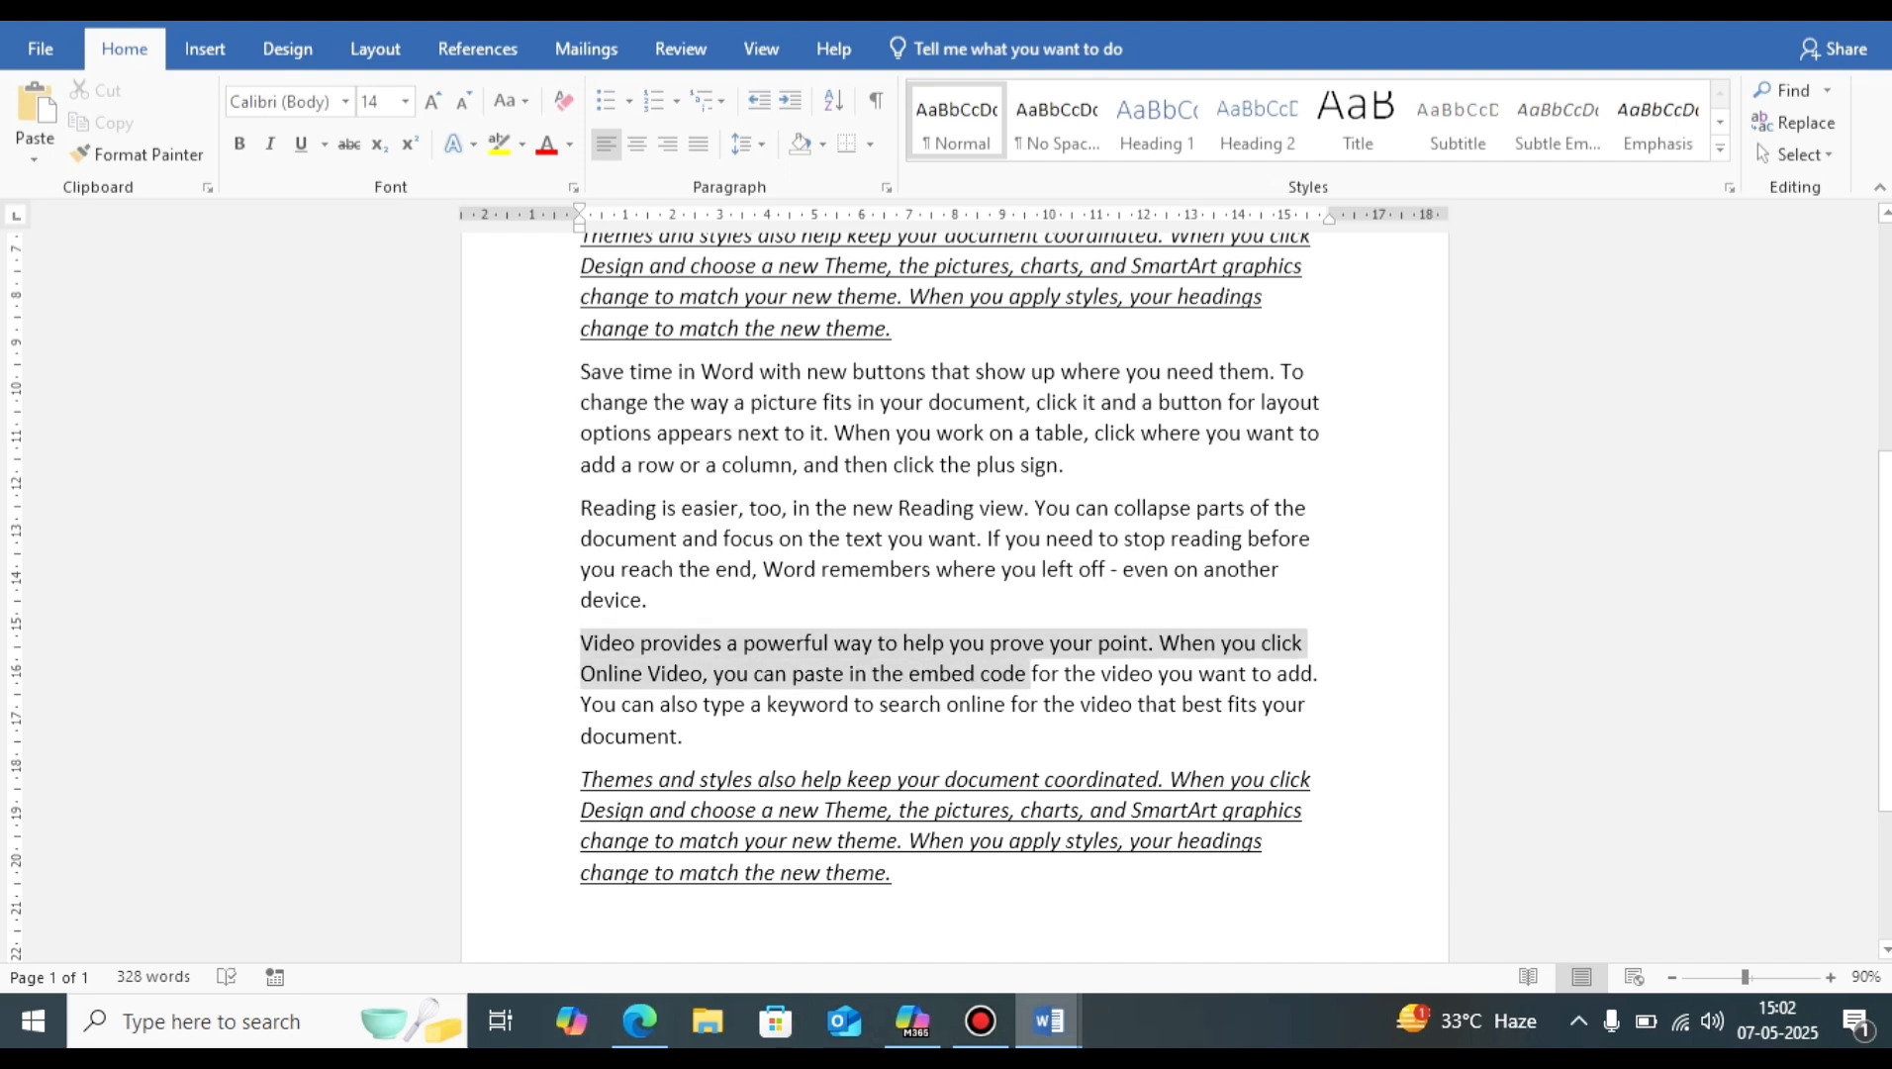
key("shift+Right")
key("shift+Right")
key("shift+Right")
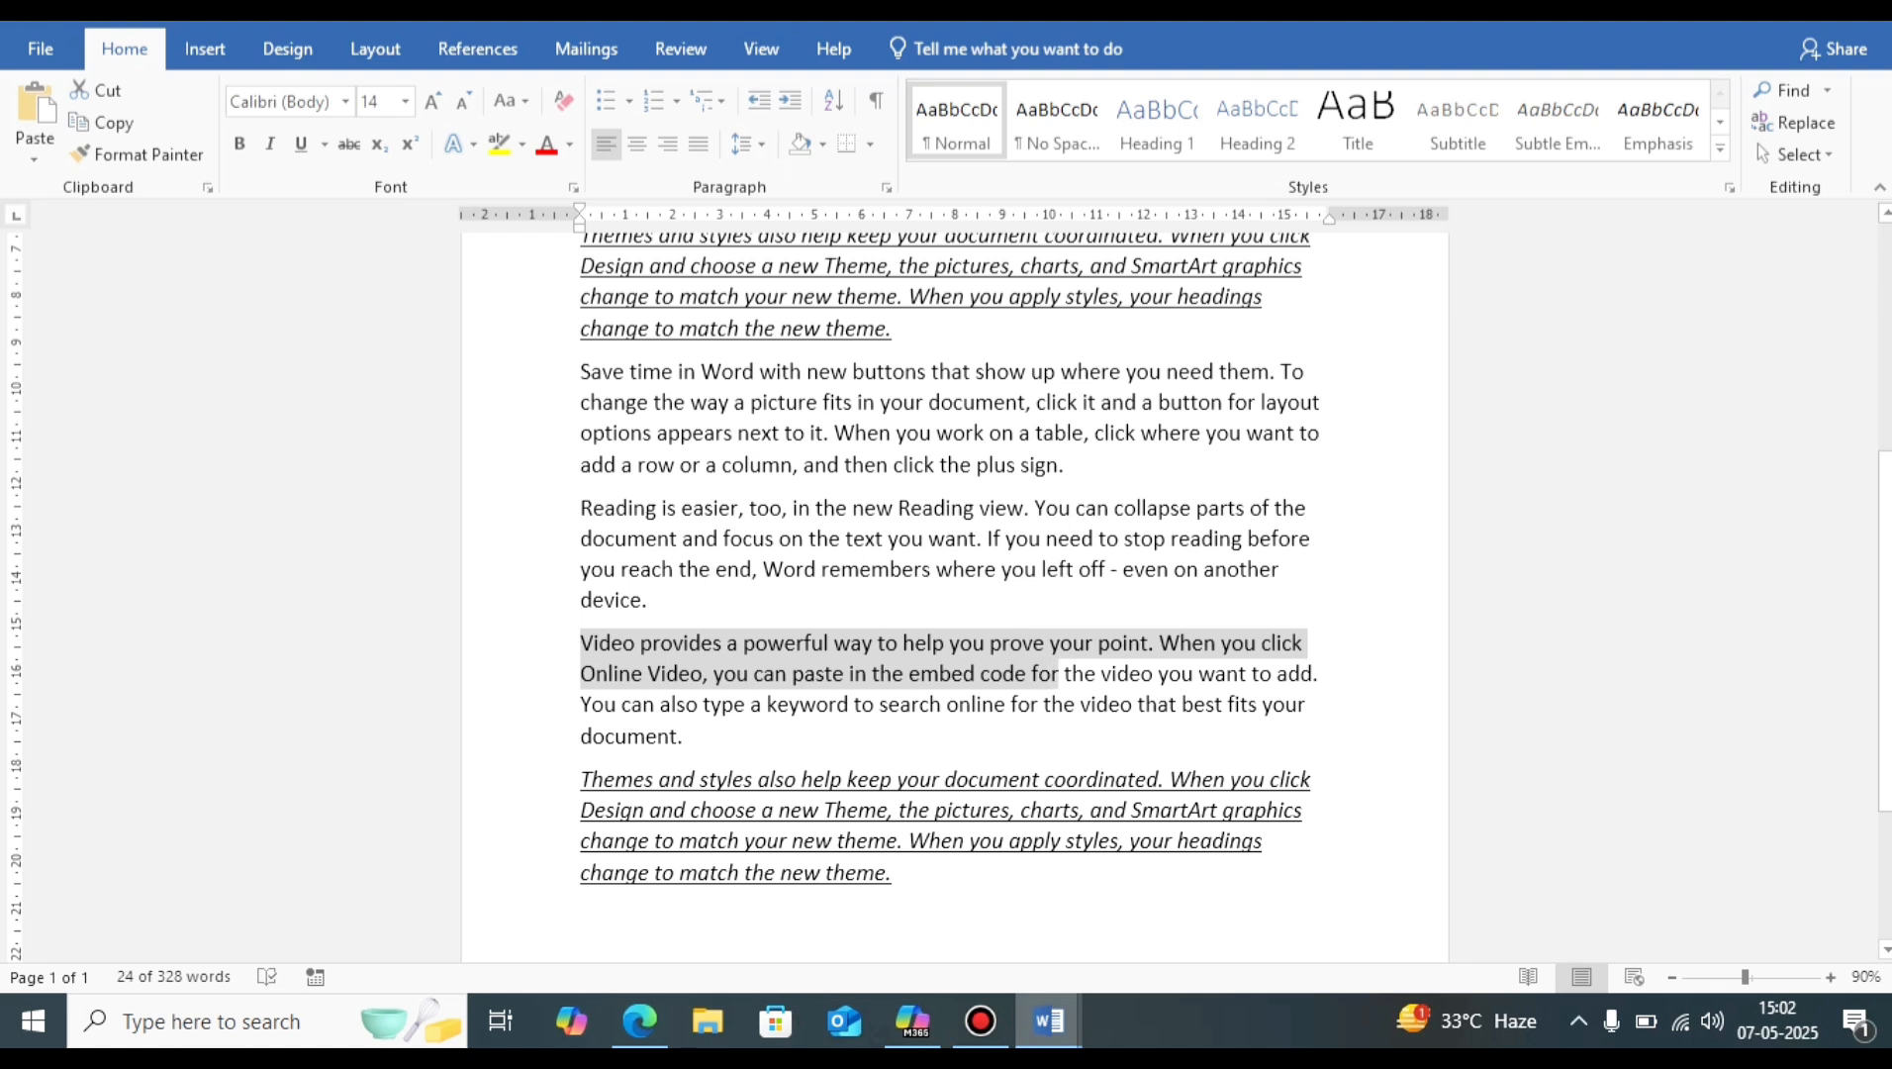
key("shift+Right")
key("shift+Right")
key("shift+Right")
key("shift+Right")
key("shift+Right")
key("shift+Right")
key("shift+Right")
key("shift+Right")
key("shift+Right")
key("shift+Right")
key("shift+Right")
key("shift+Right")
key("shift+Right")
key("shift+Right")
key("shift+Right")
key("shift+Right")
key("shift+Right")
key("shift+Right")
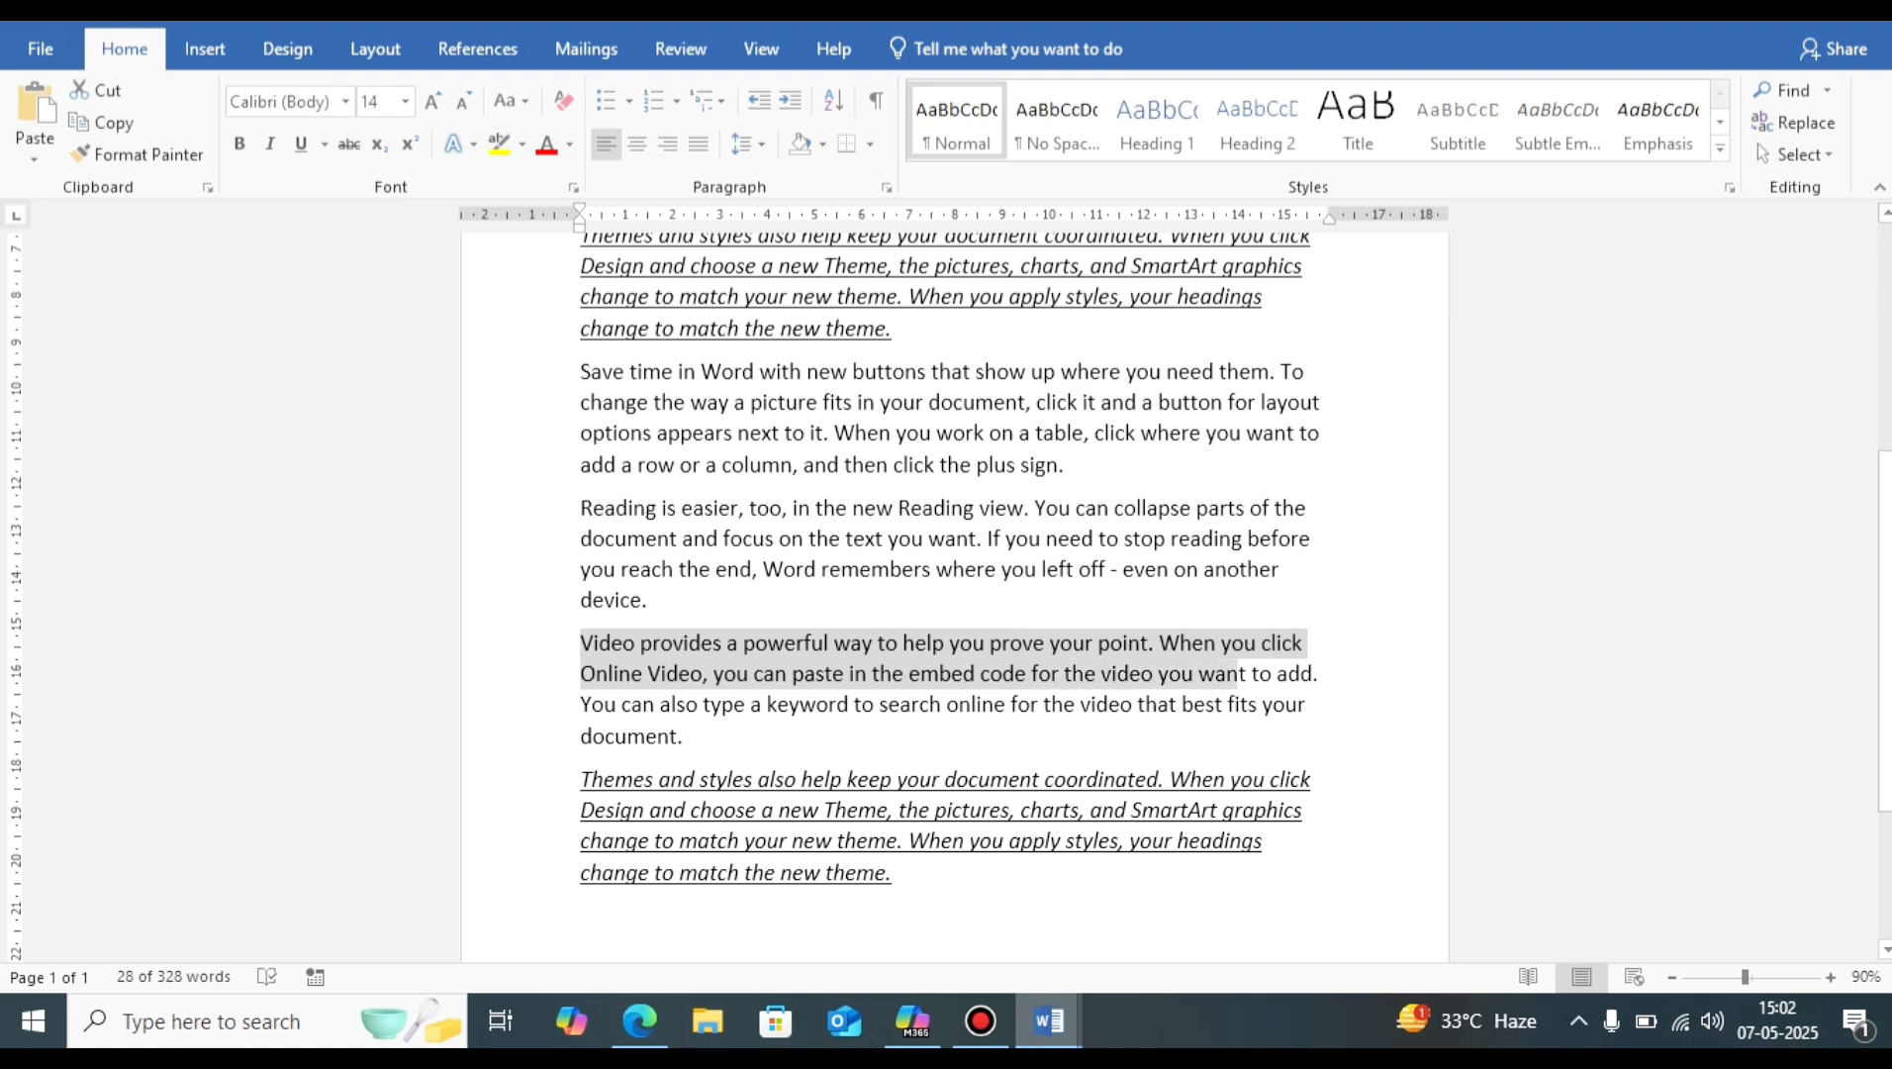
key("shift+Right")
key("shift+Right")
key("shift+Right")
key("shift+Right")
key("shift+Right")
key("shift+Right")
key("shift+Right")
key("shift+Right")
key("shift+Right")
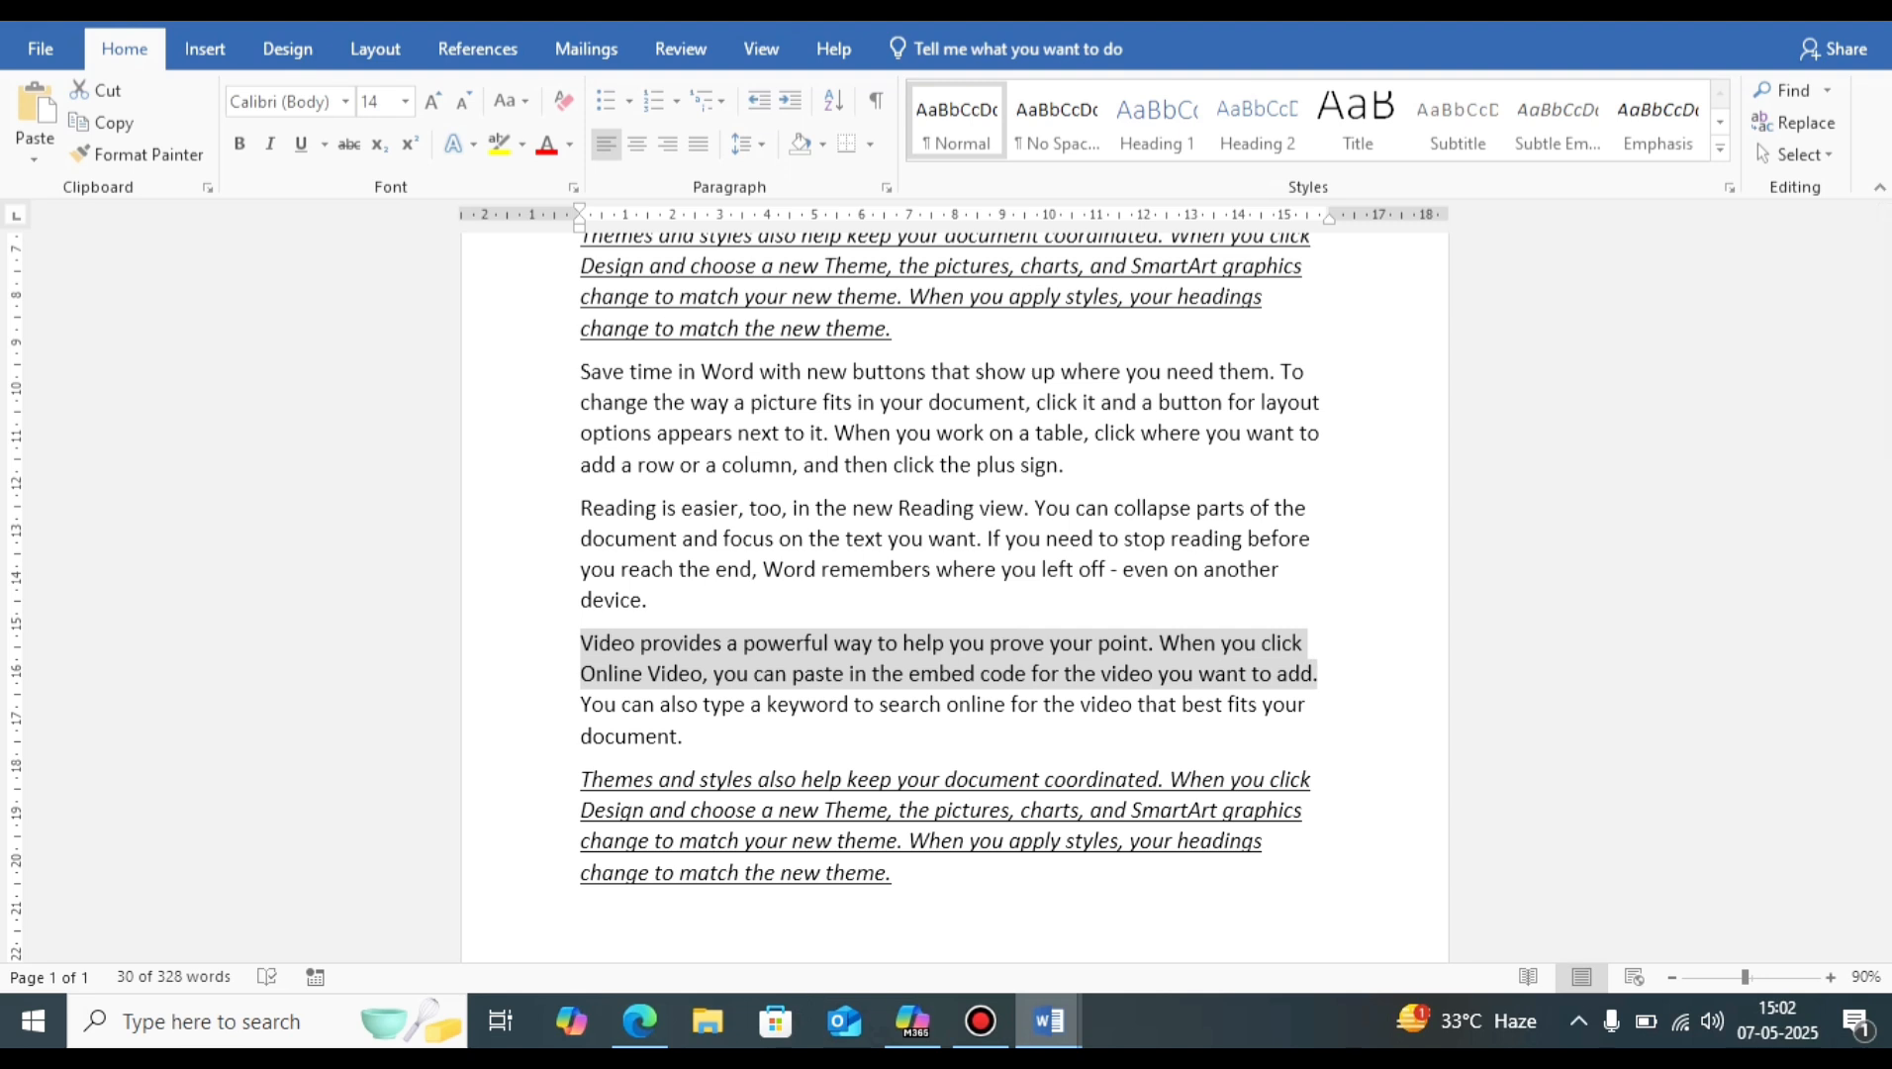
key("ctrl+1")
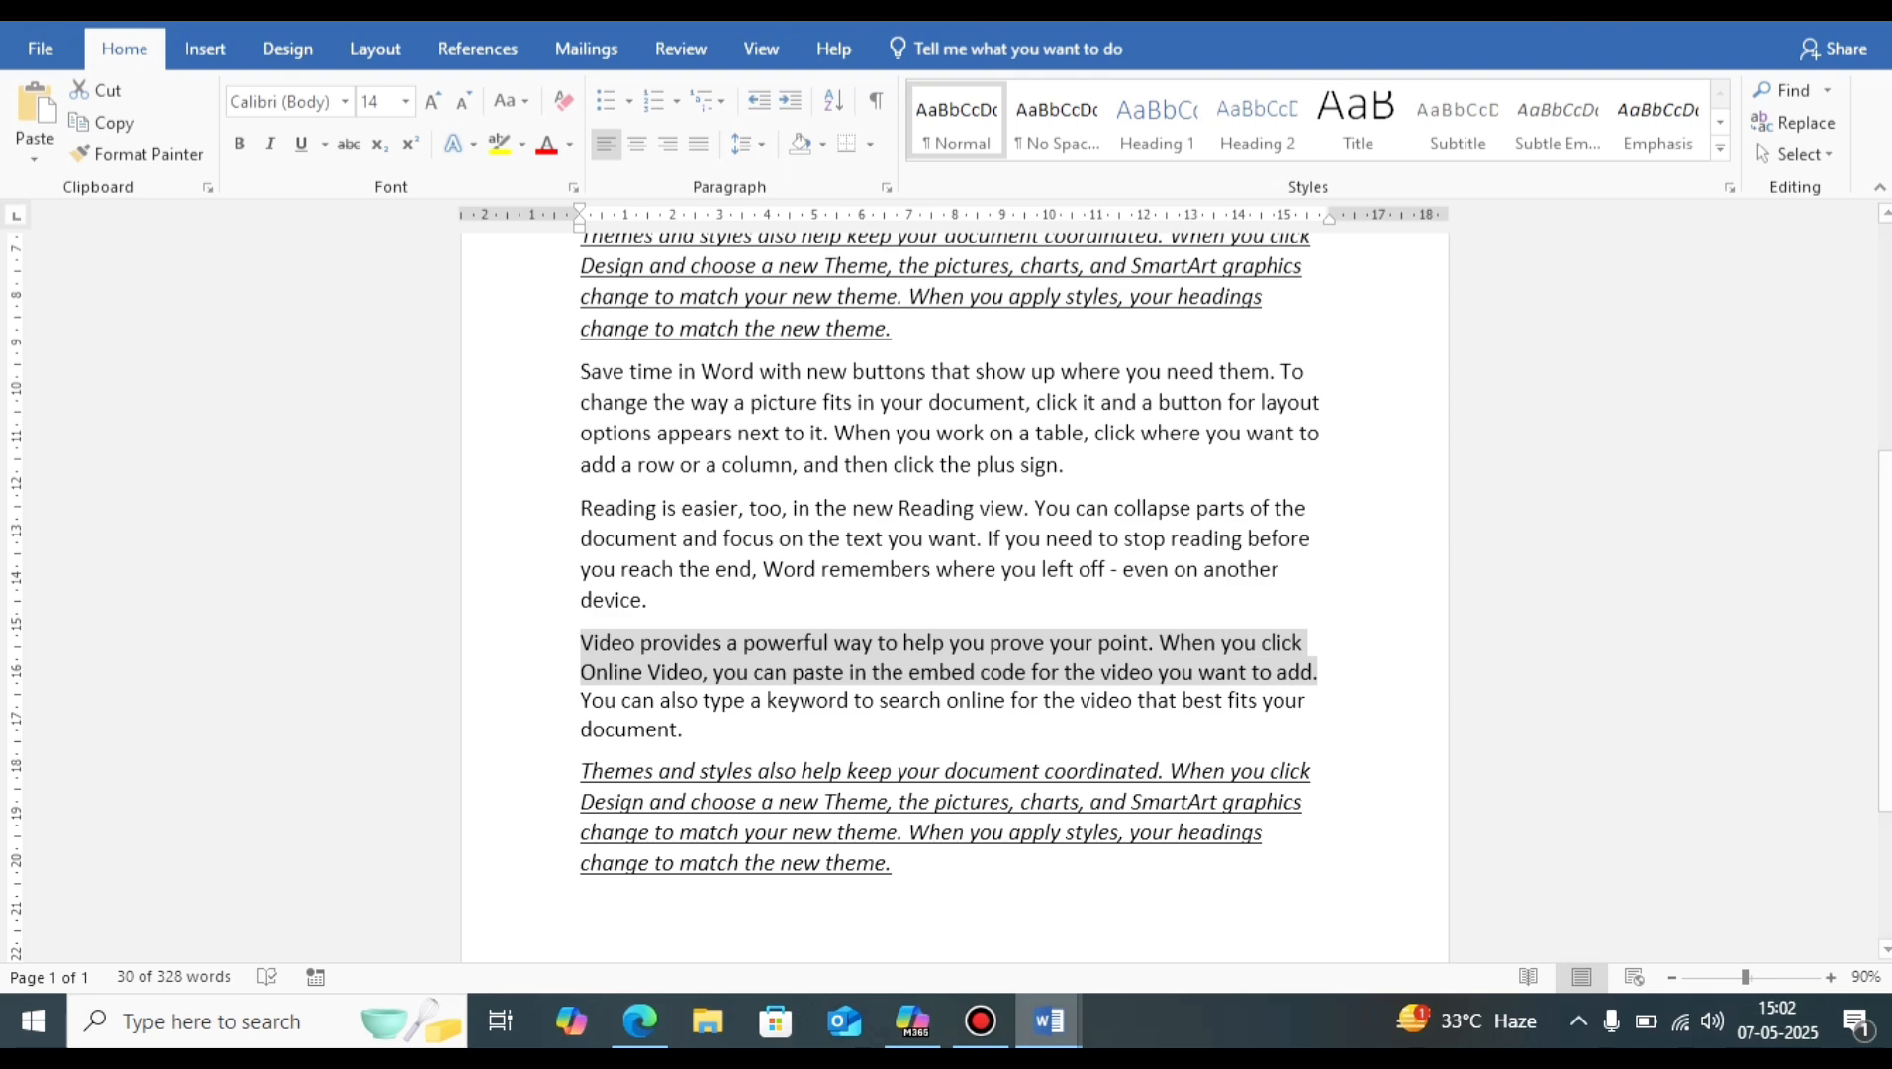
Step: Return to the SHORTCUT KEYS document and select TWO LINE SPACING beside CTRL + 2 to point it out
mouse_move(1049, 1020)
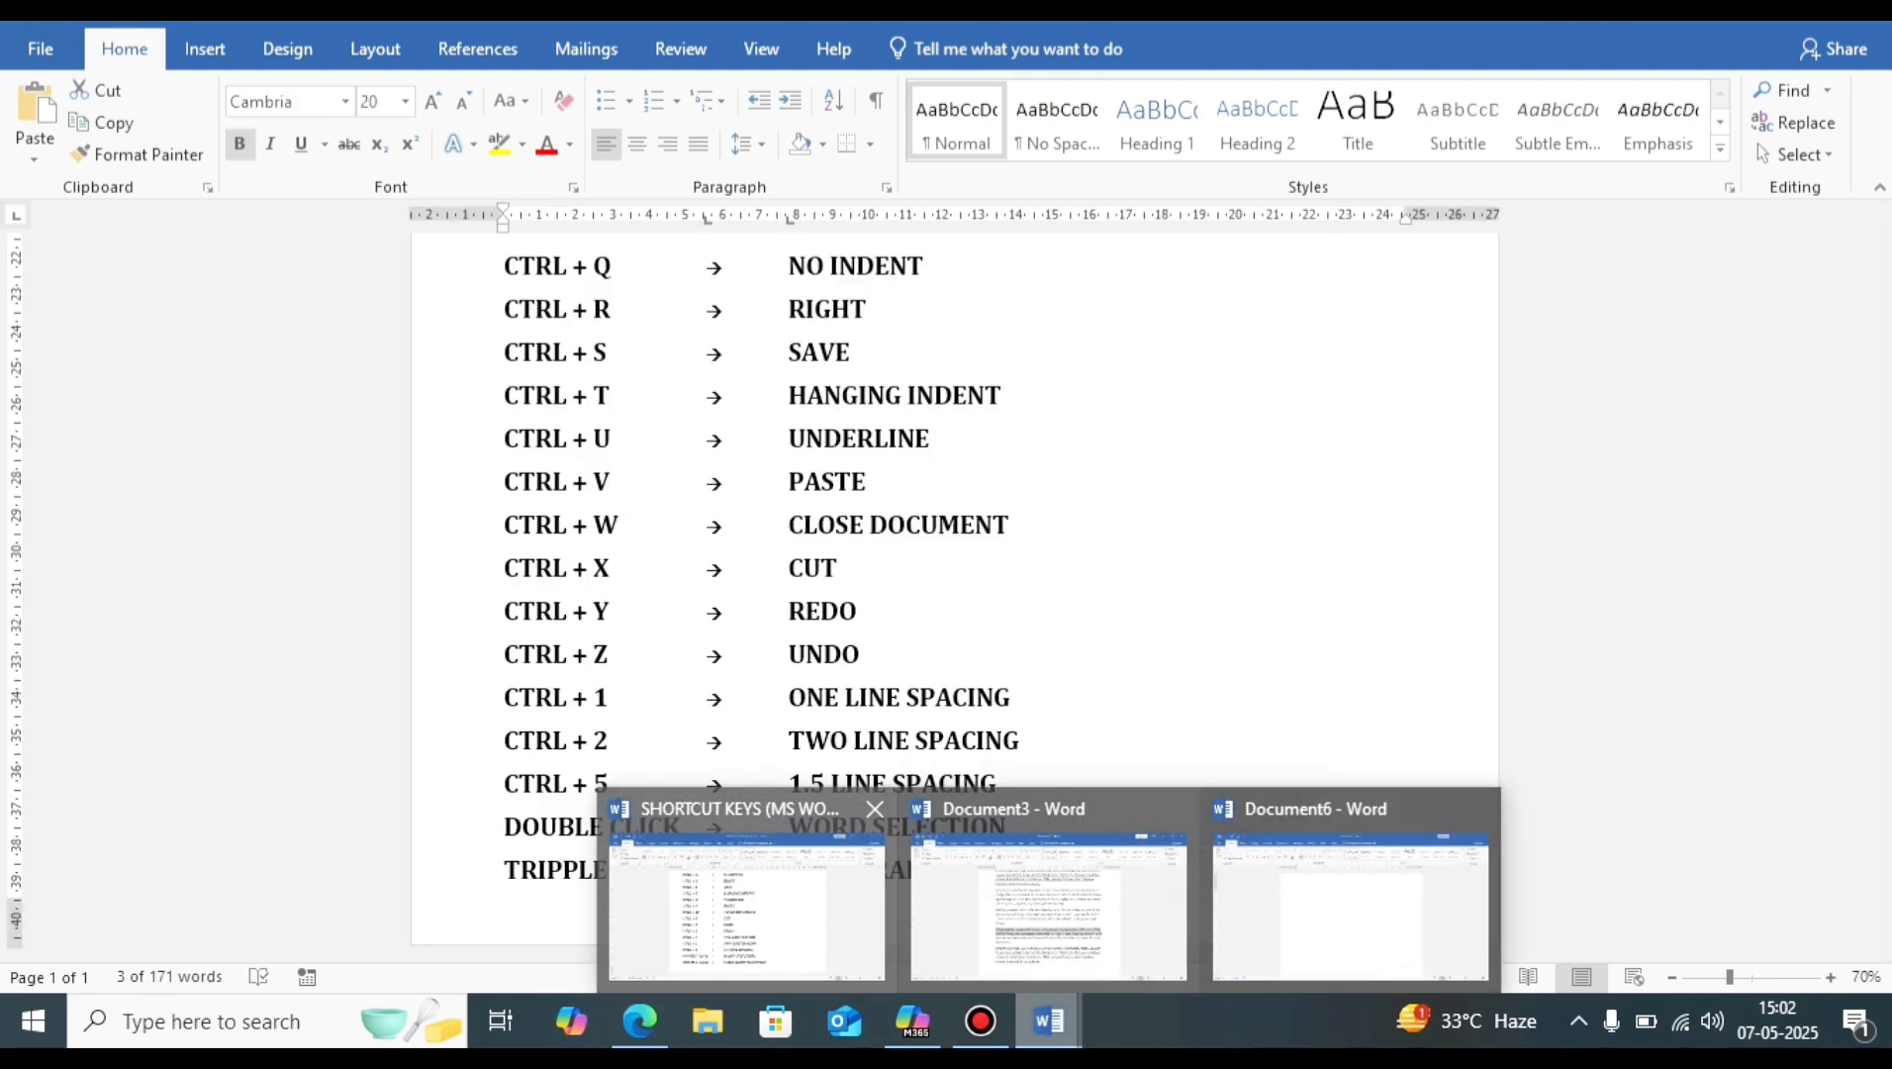
left_click(747, 905)
left_click_drag(790, 740, 1030, 738)
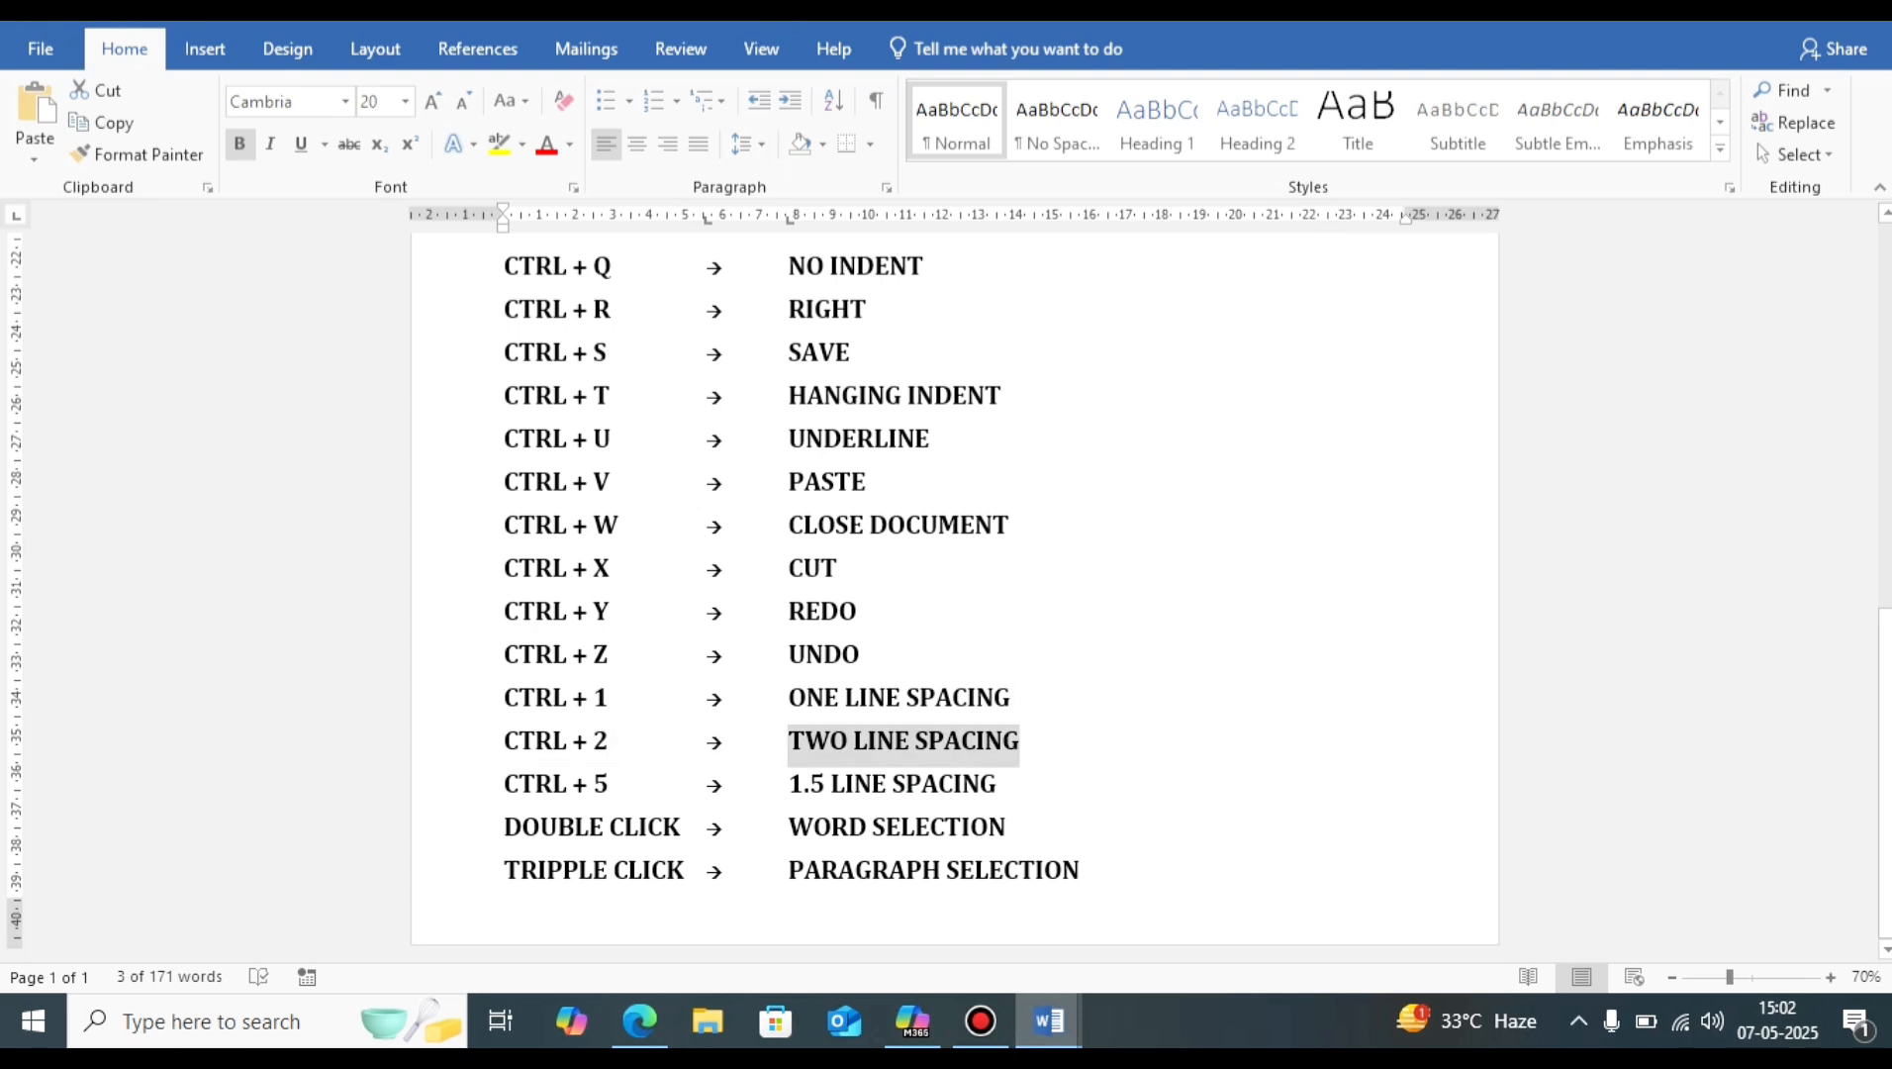
Step: In Document3, apply double line spacing to the paragraph with the selected "Video provides a powerful way" lines
mouse_move(1049, 1020)
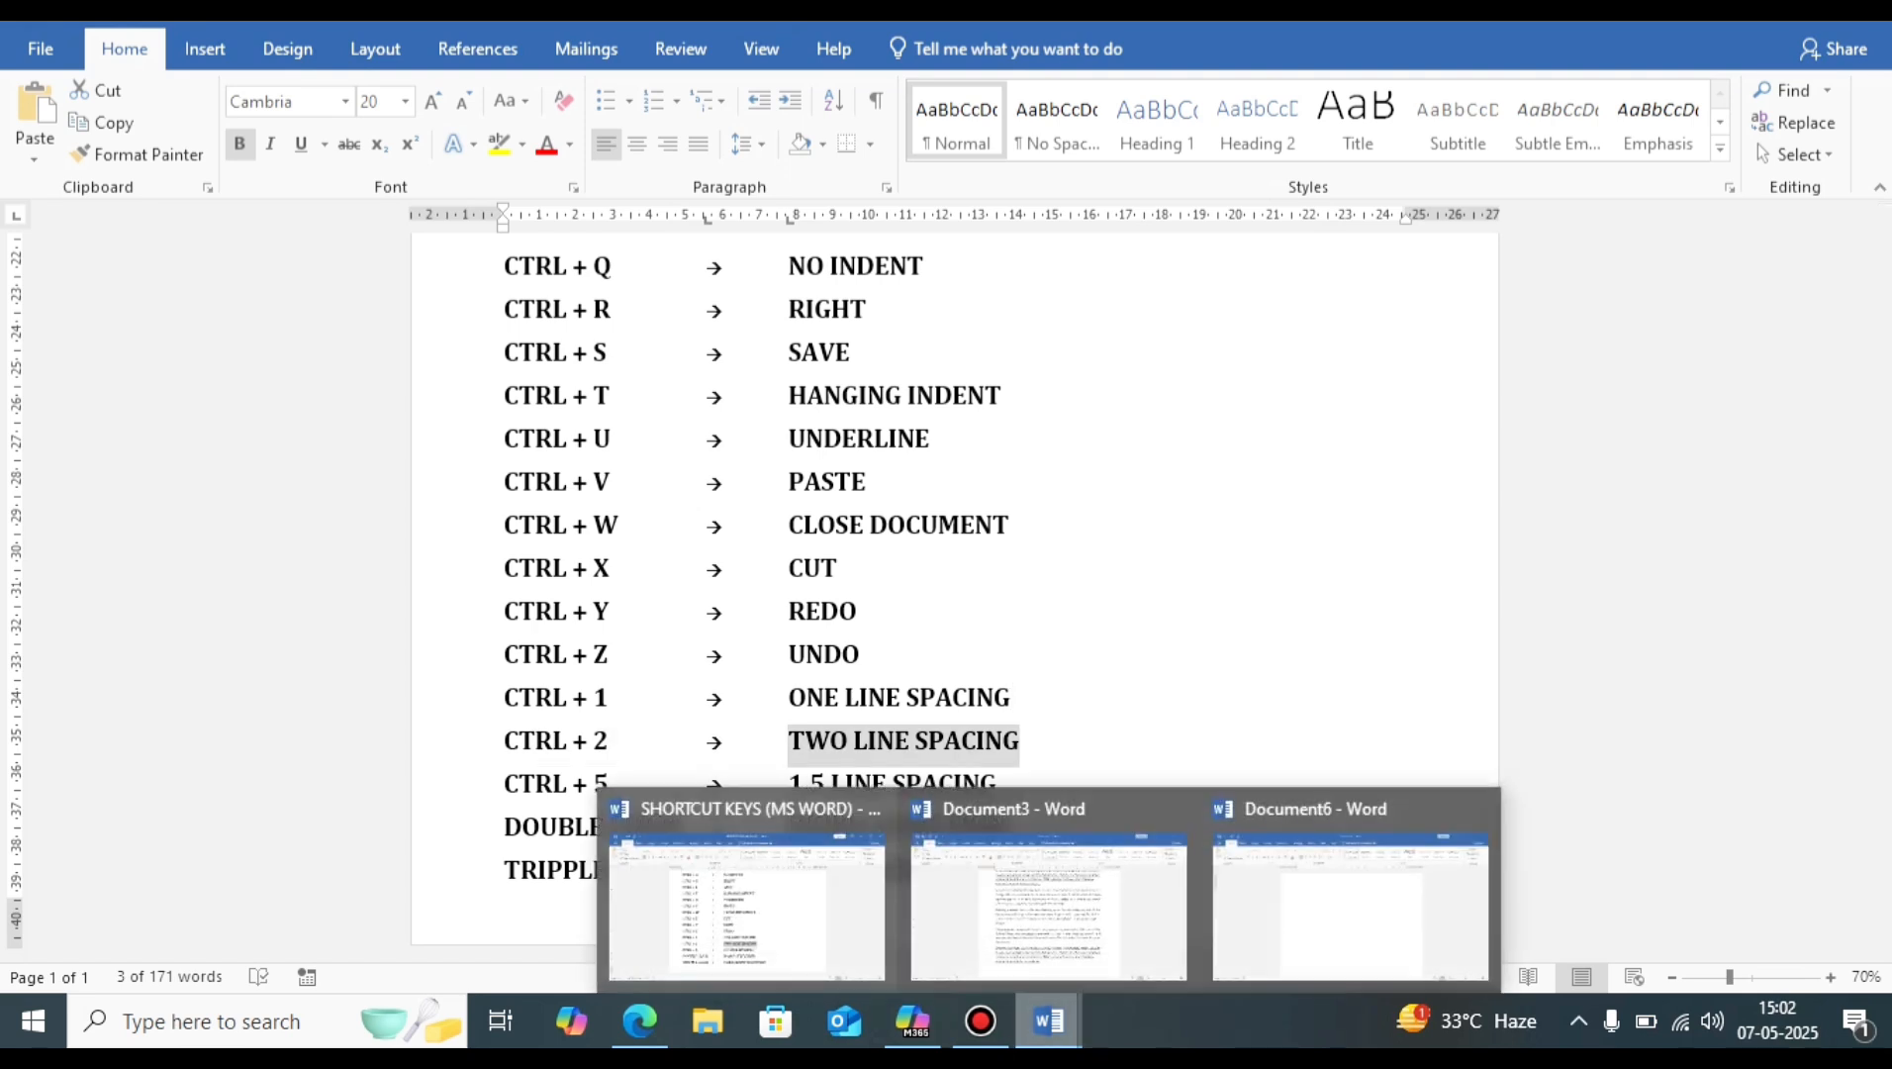
left_click(1054, 916)
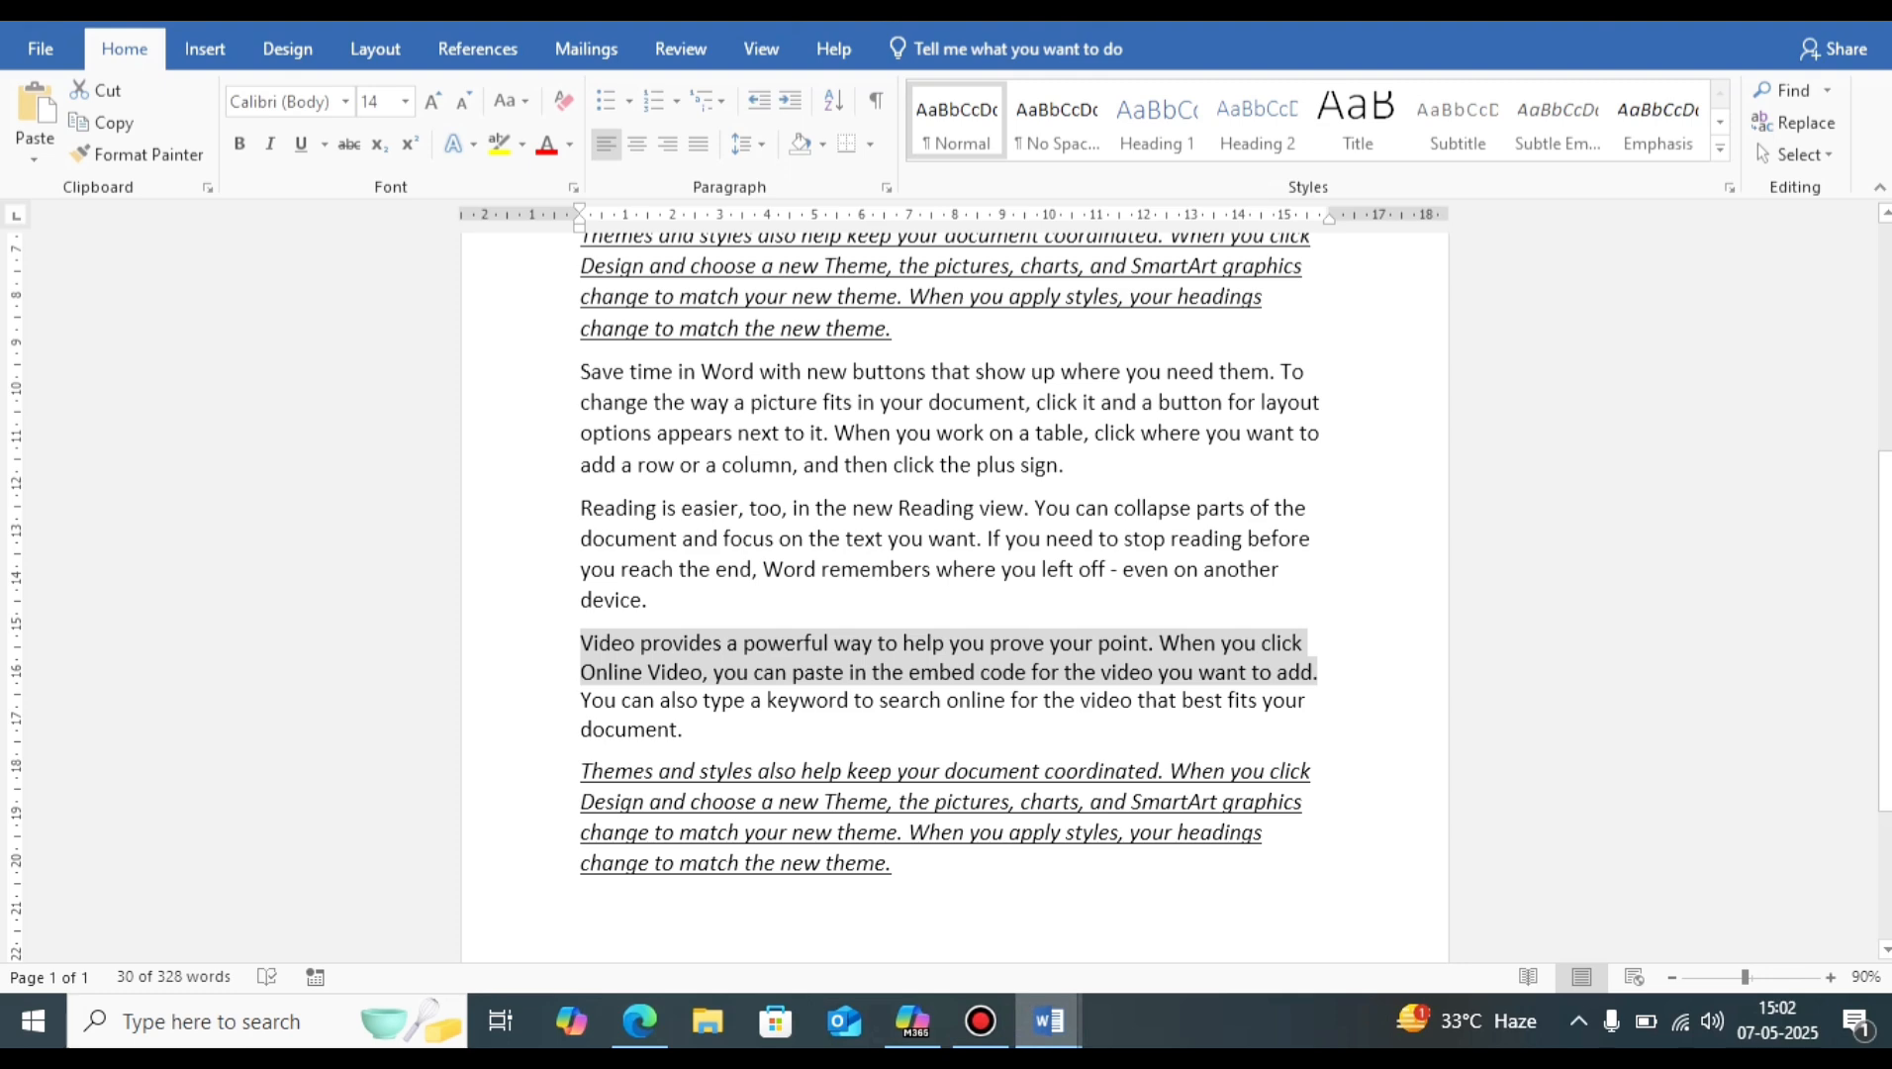
key("ctrl+2")
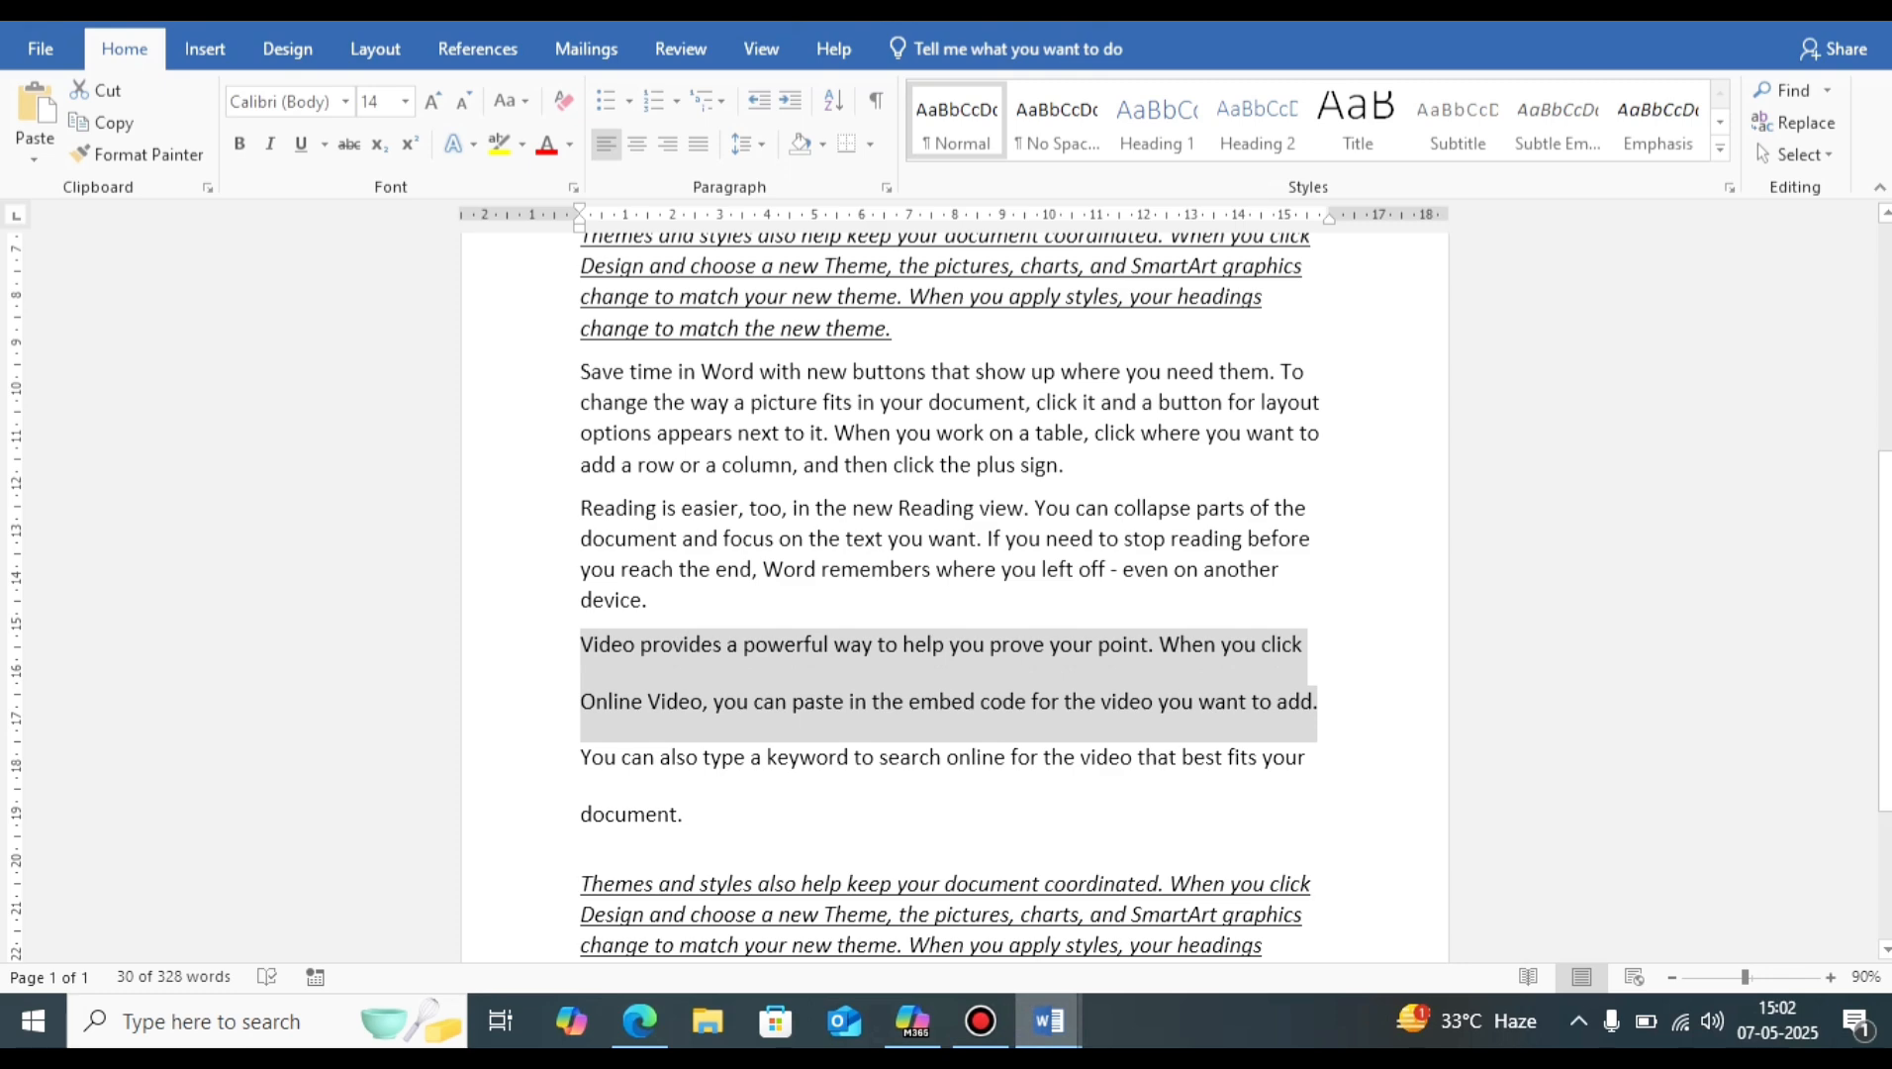
Step: Return to the SHORTCUT KEYS document and select 1.5 LINE SPACING beside CTRL + 5 to point it out
mouse_move(1049, 1020)
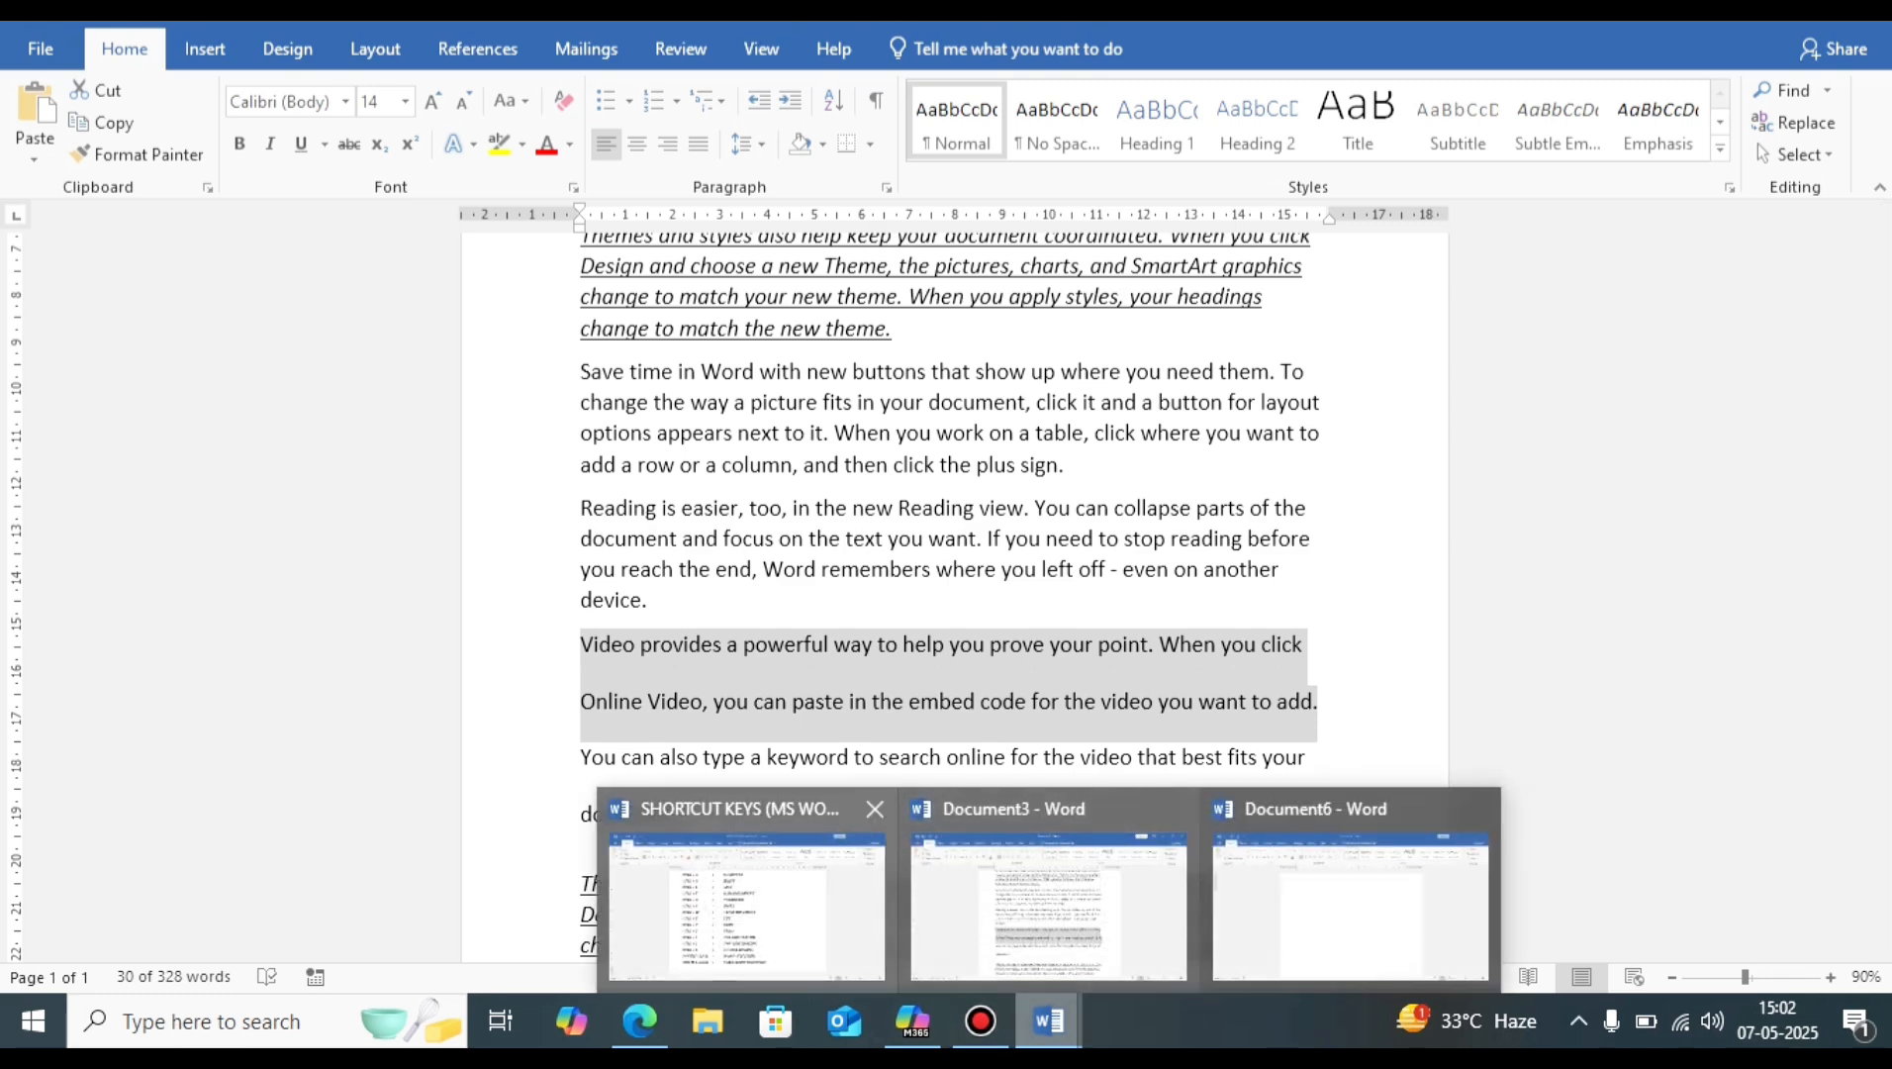
left_click(752, 921)
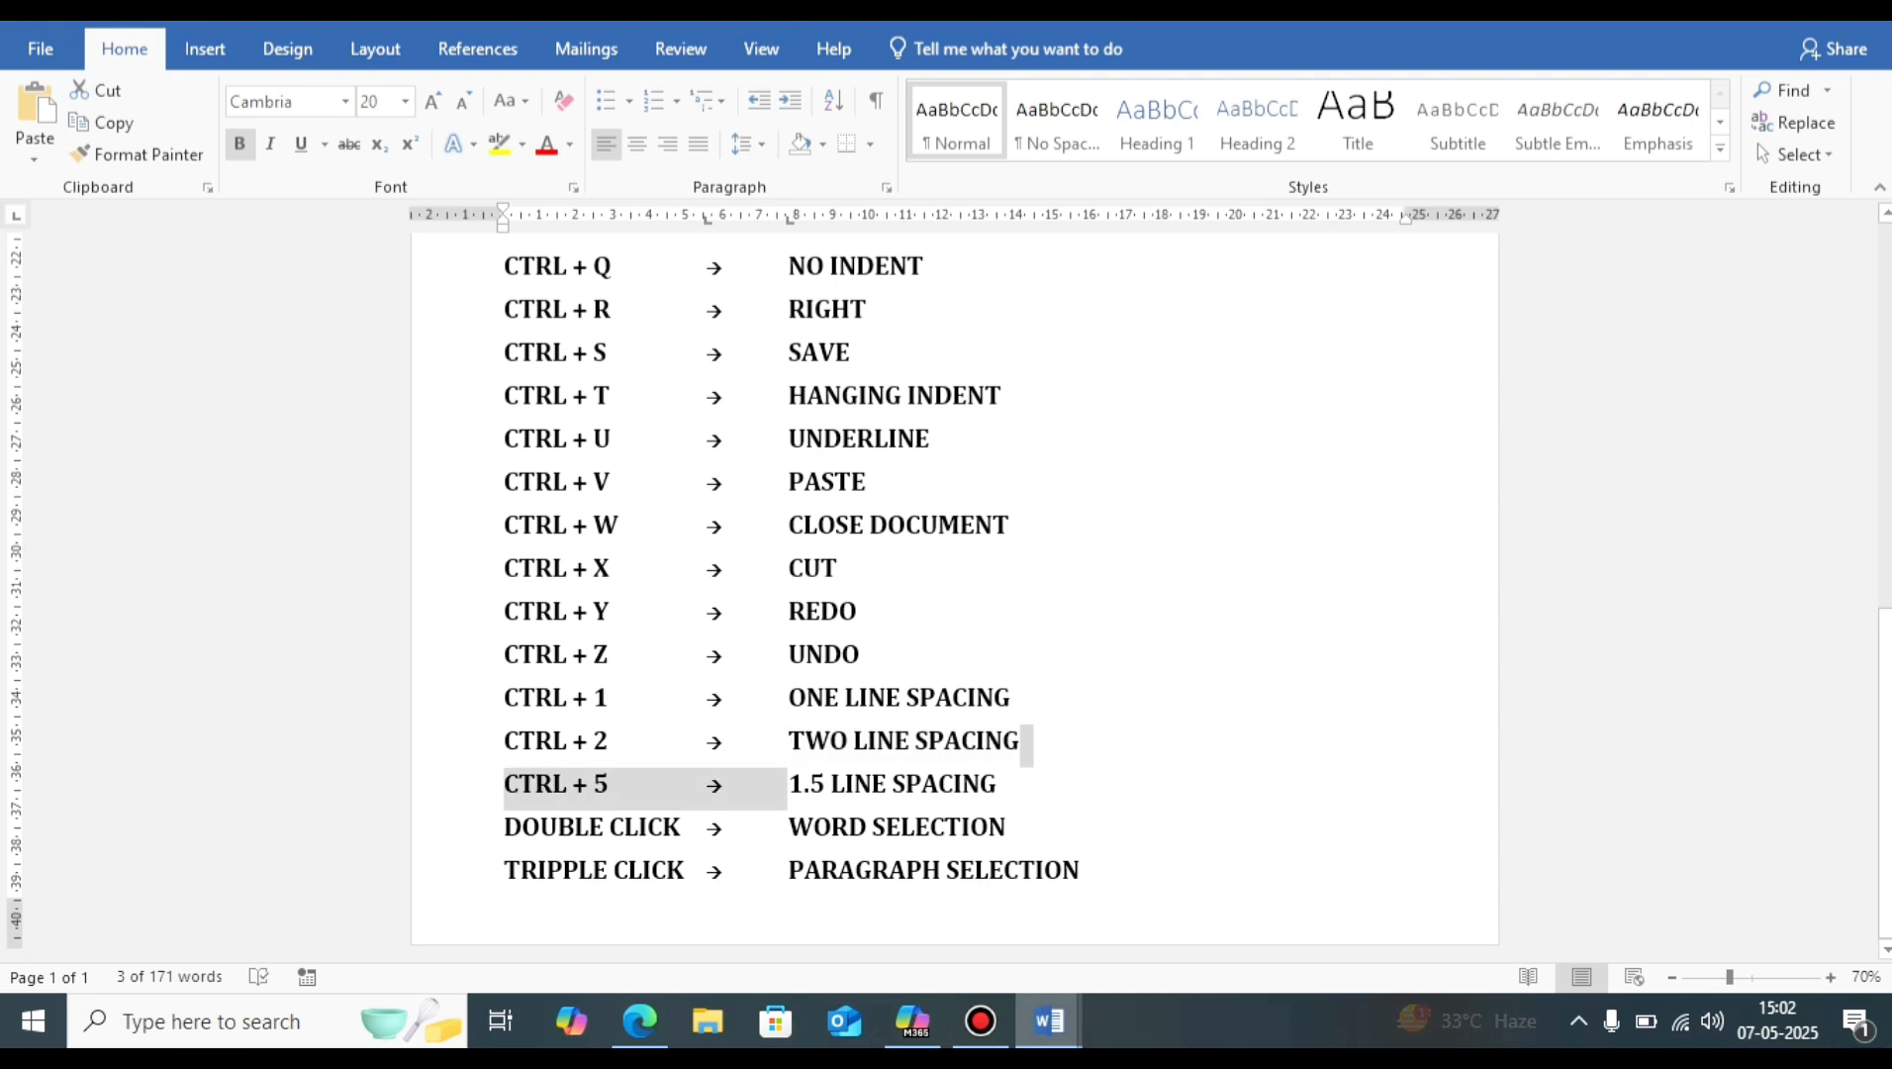
left_click_drag(789, 784, 996, 783)
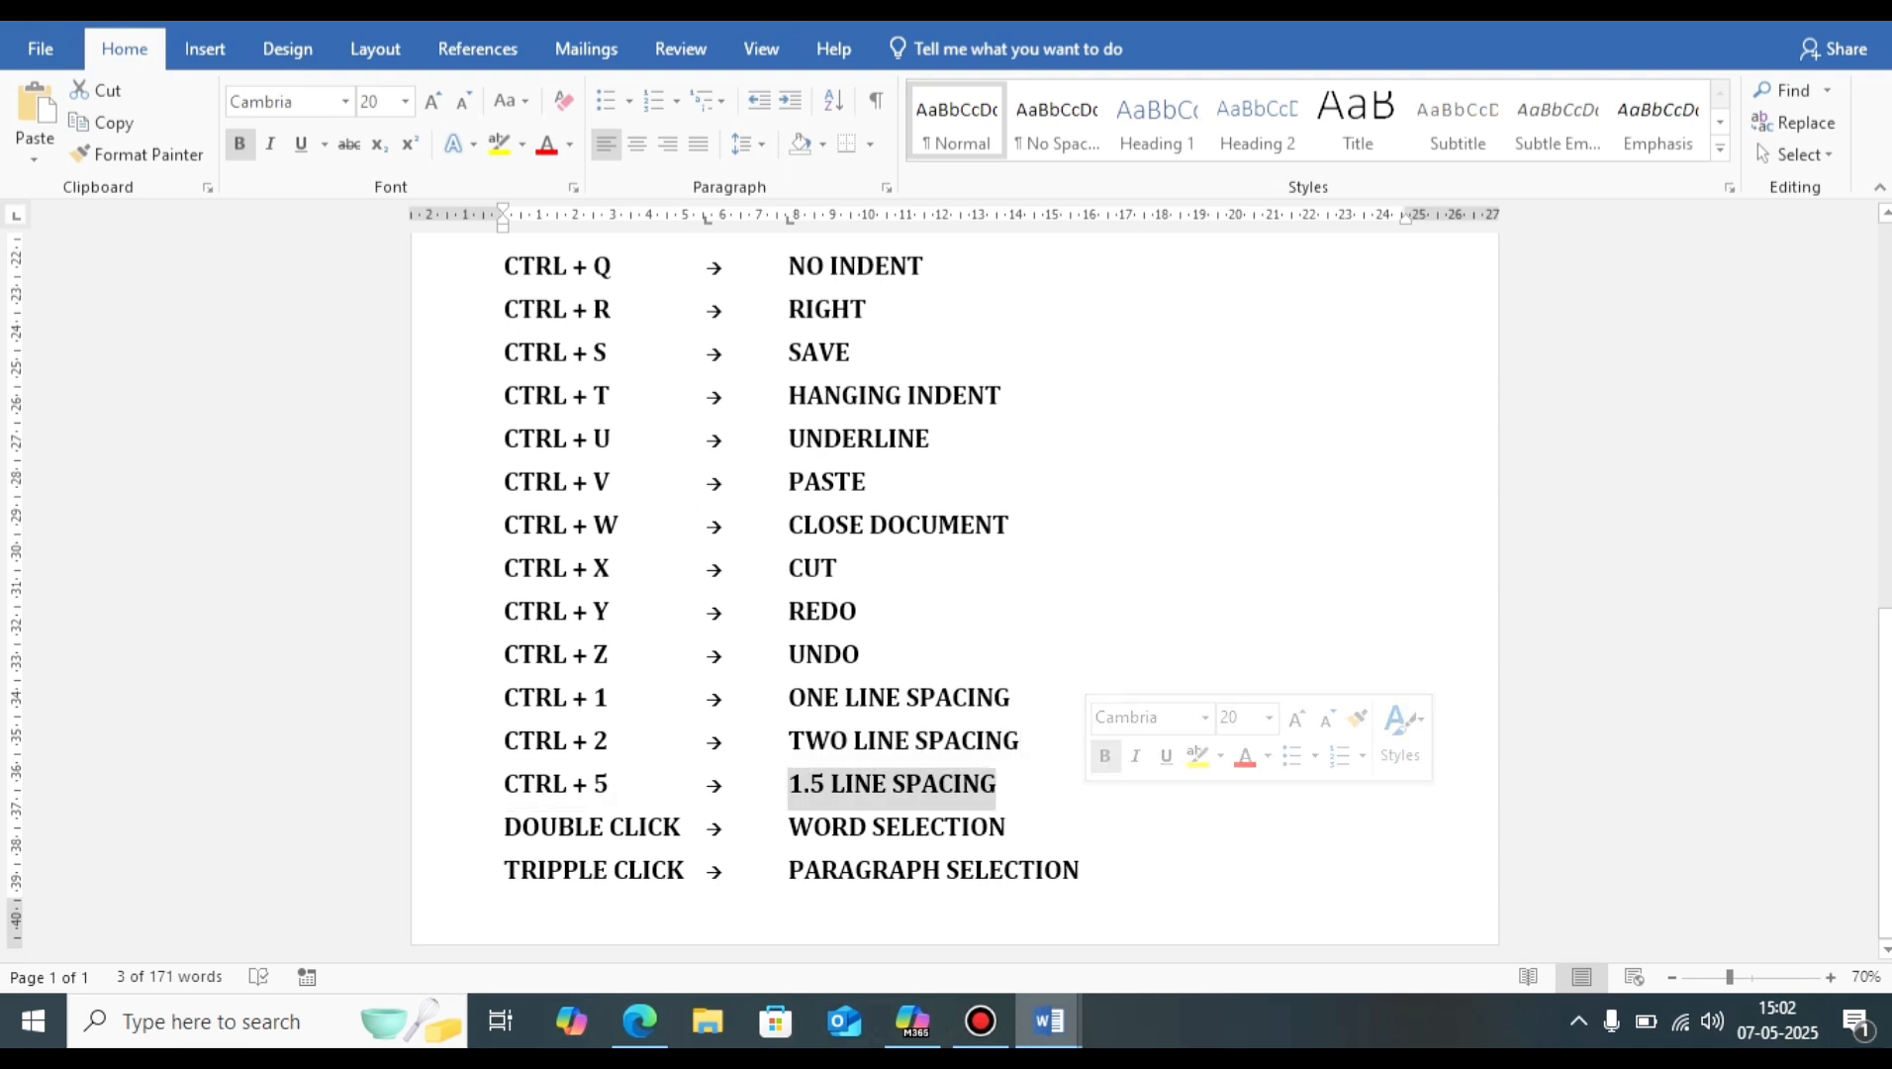
Step: In Document3, set the line spacing of the selected "Video provides a powerful way" paragraph to 1.5 lines
mouse_move(1049, 1020)
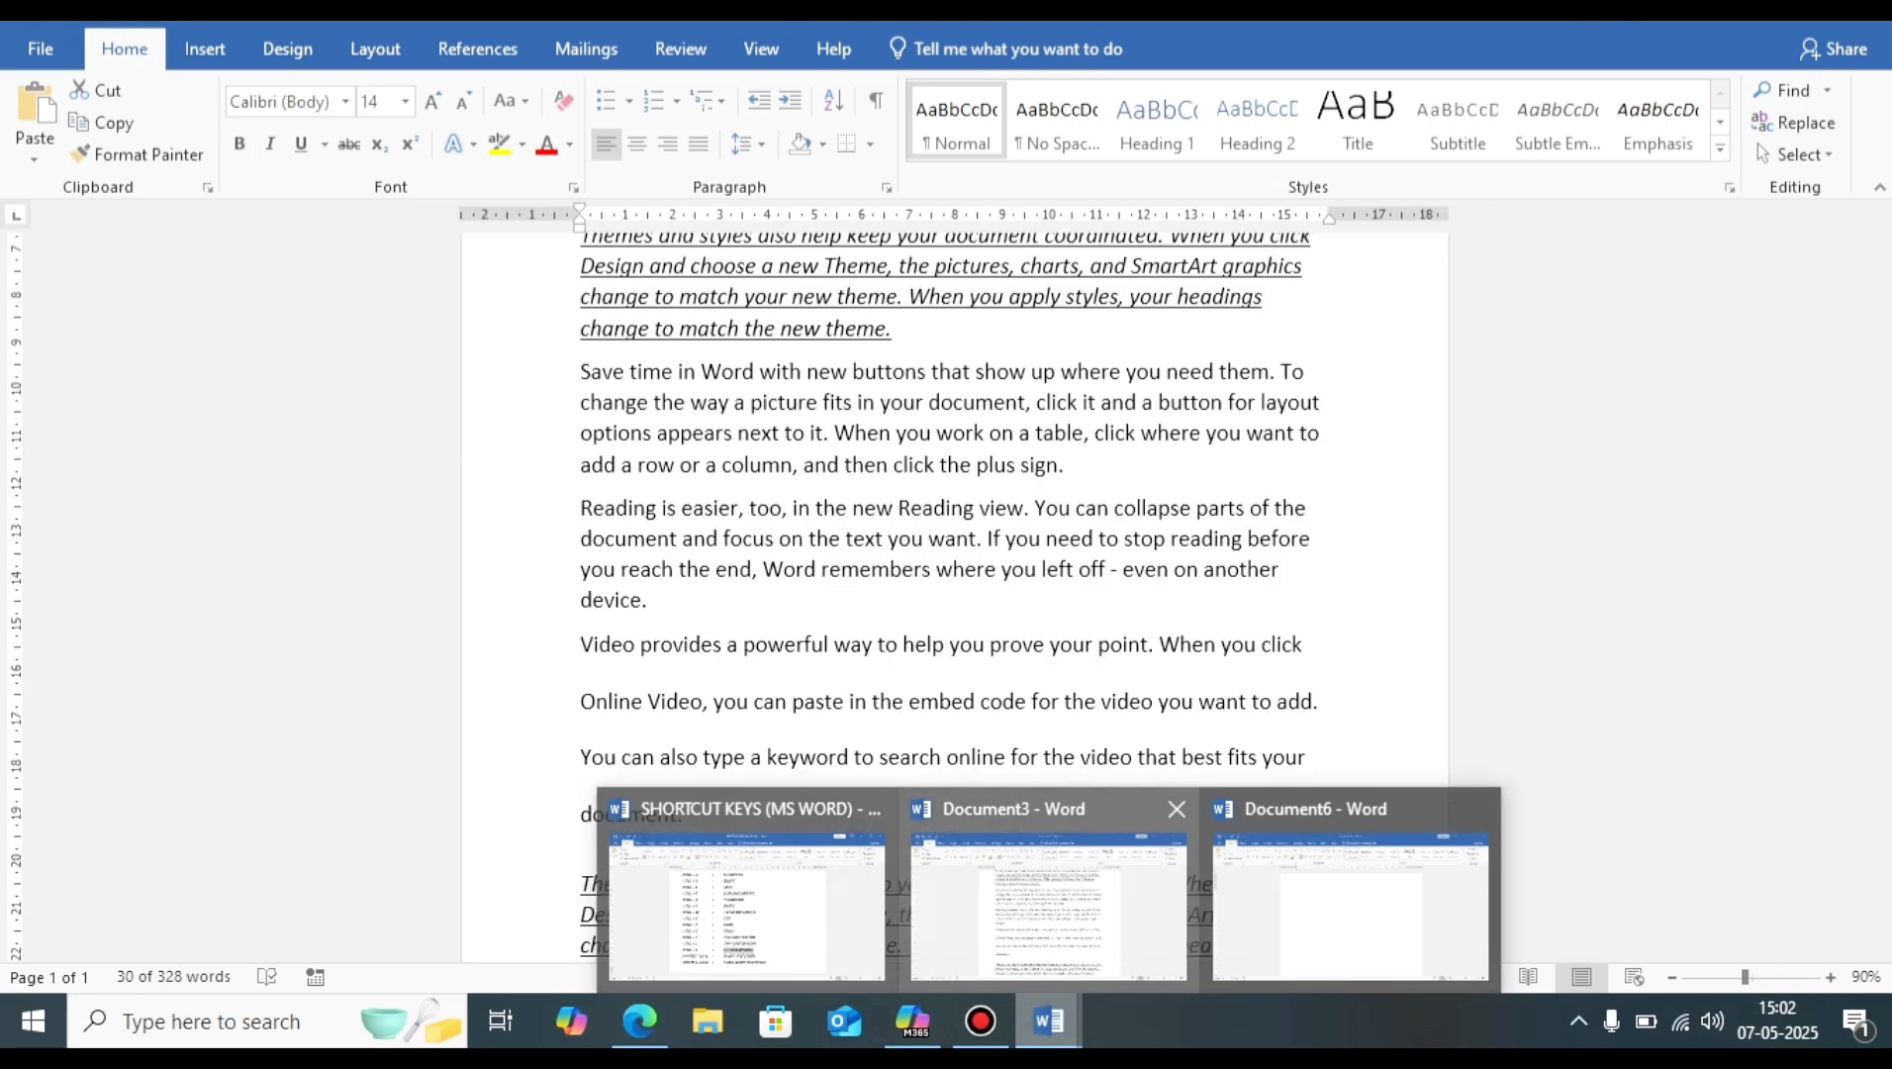
left_click(1049, 906)
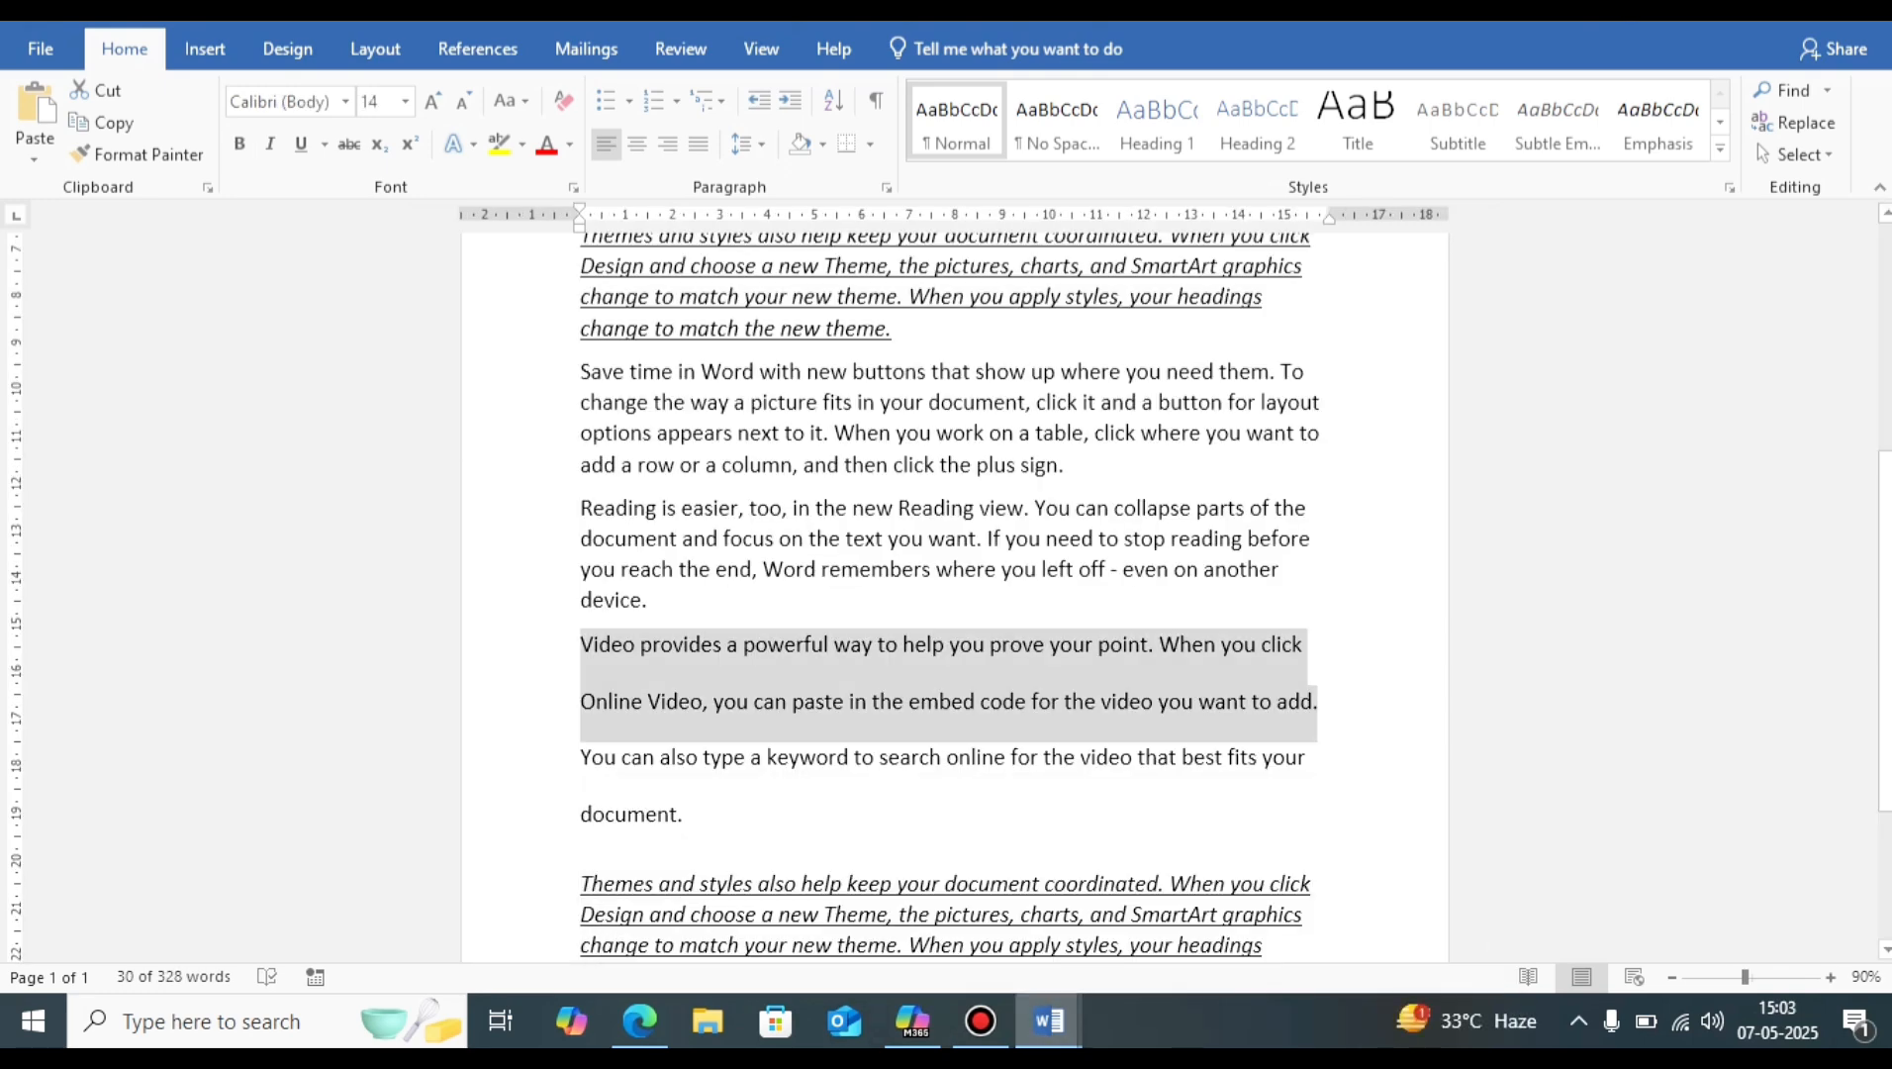
key("ctrl+5")
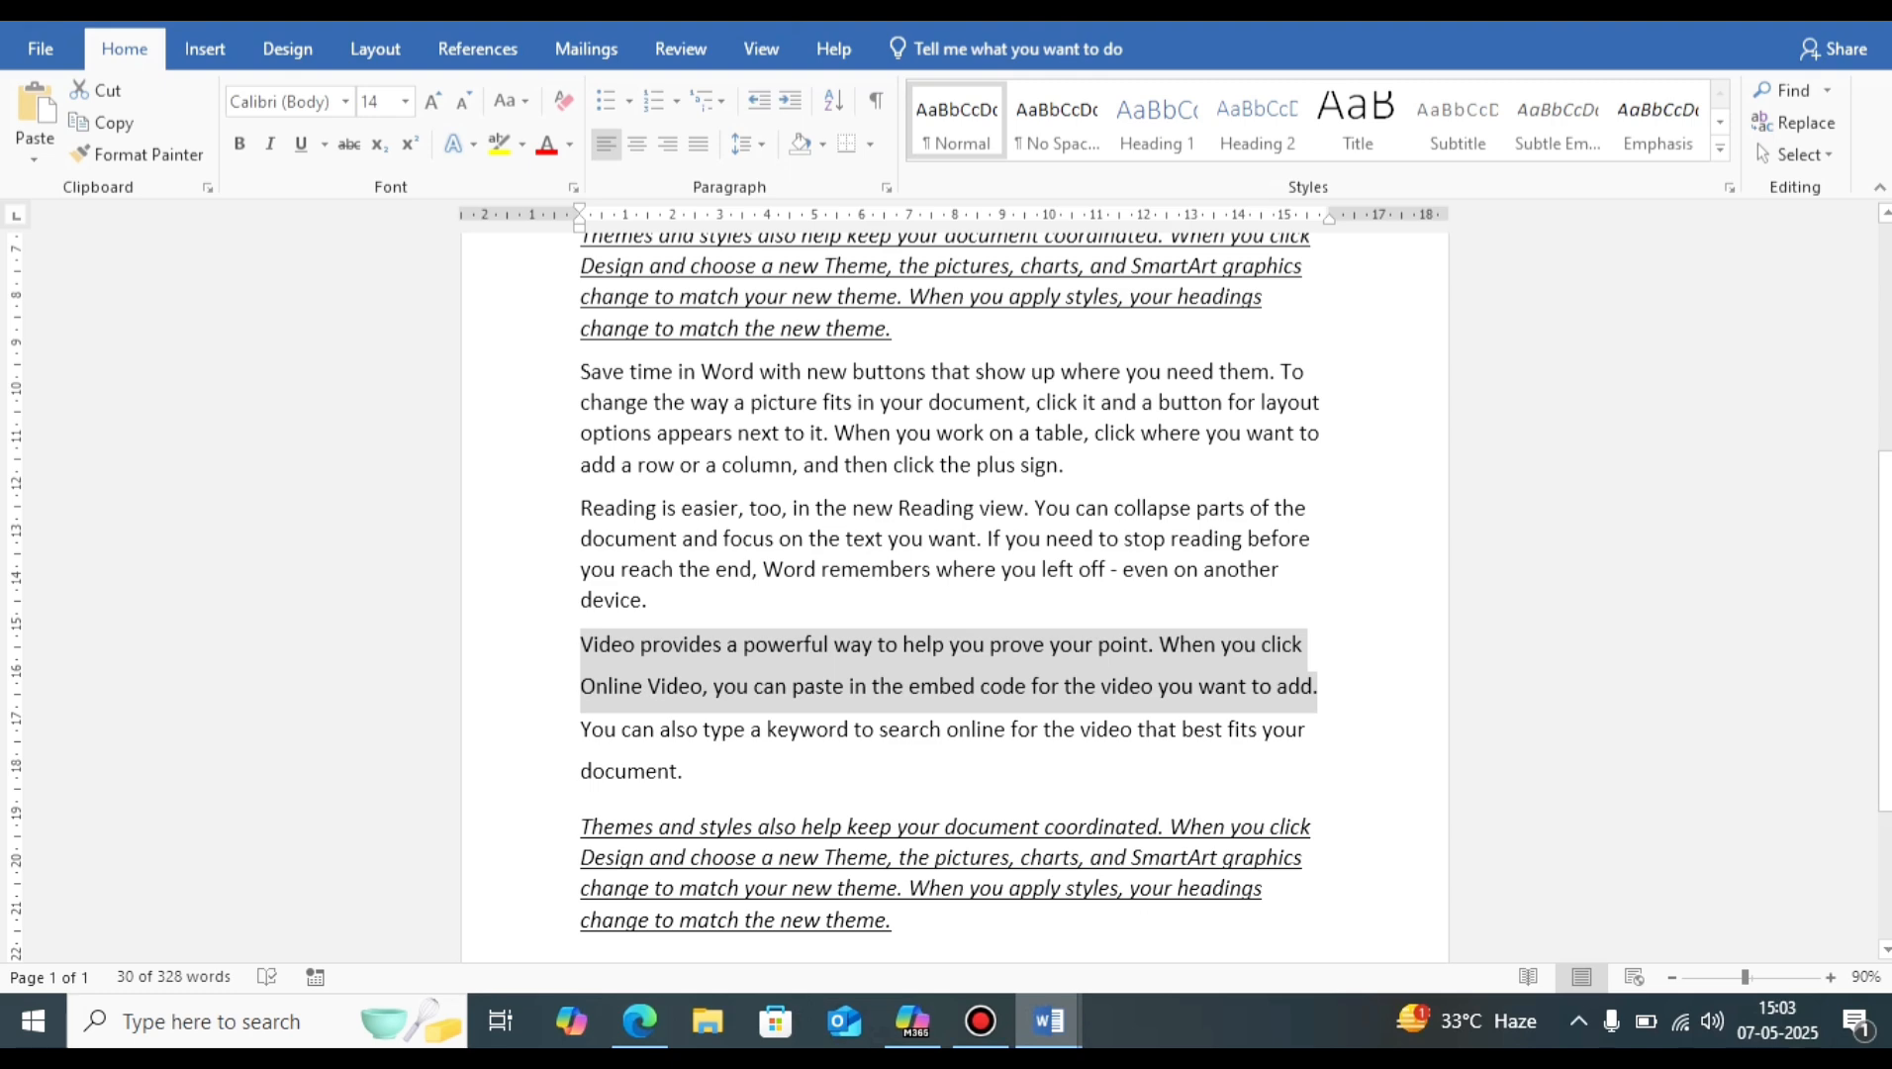
Step: Return to the SHORTCUT KEYS document, place the cursor before WORD SELECTION and look back over the earlier shortcuts
mouse_move(1049, 1021)
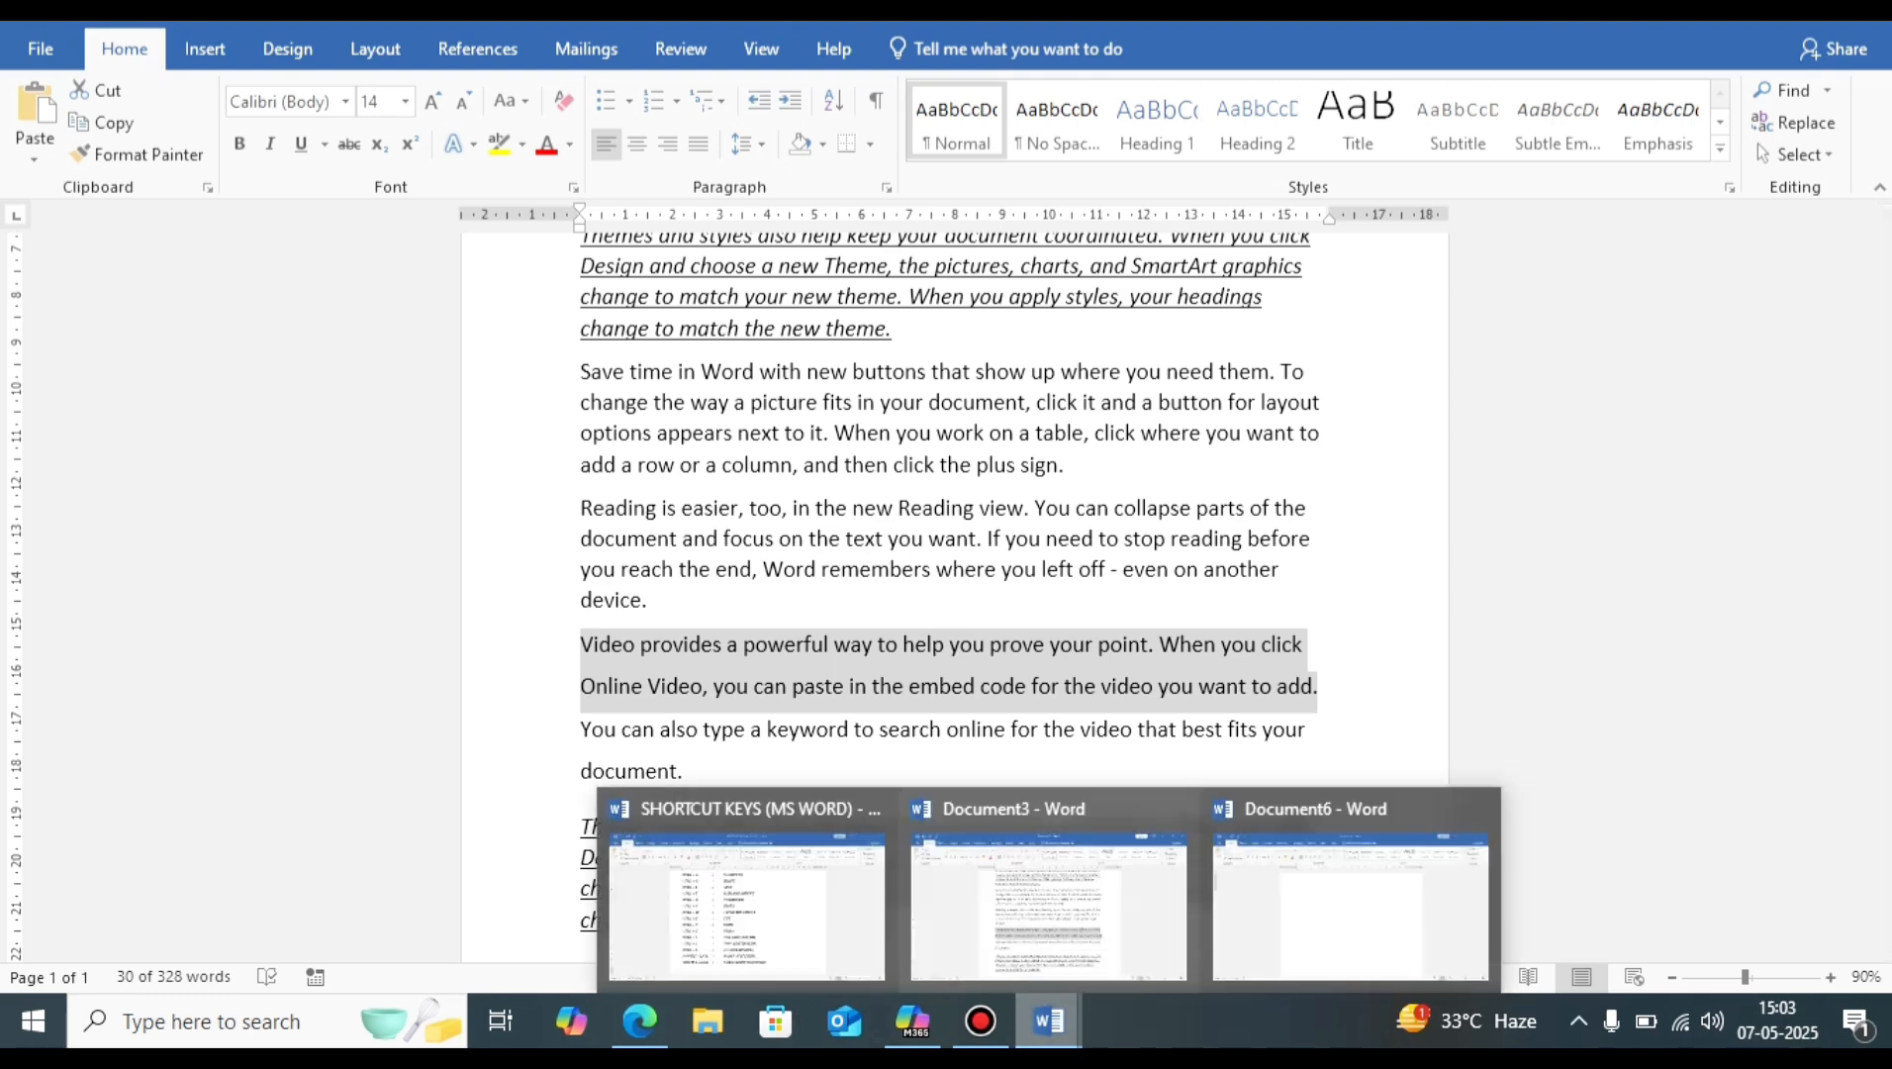
left_click(747, 906)
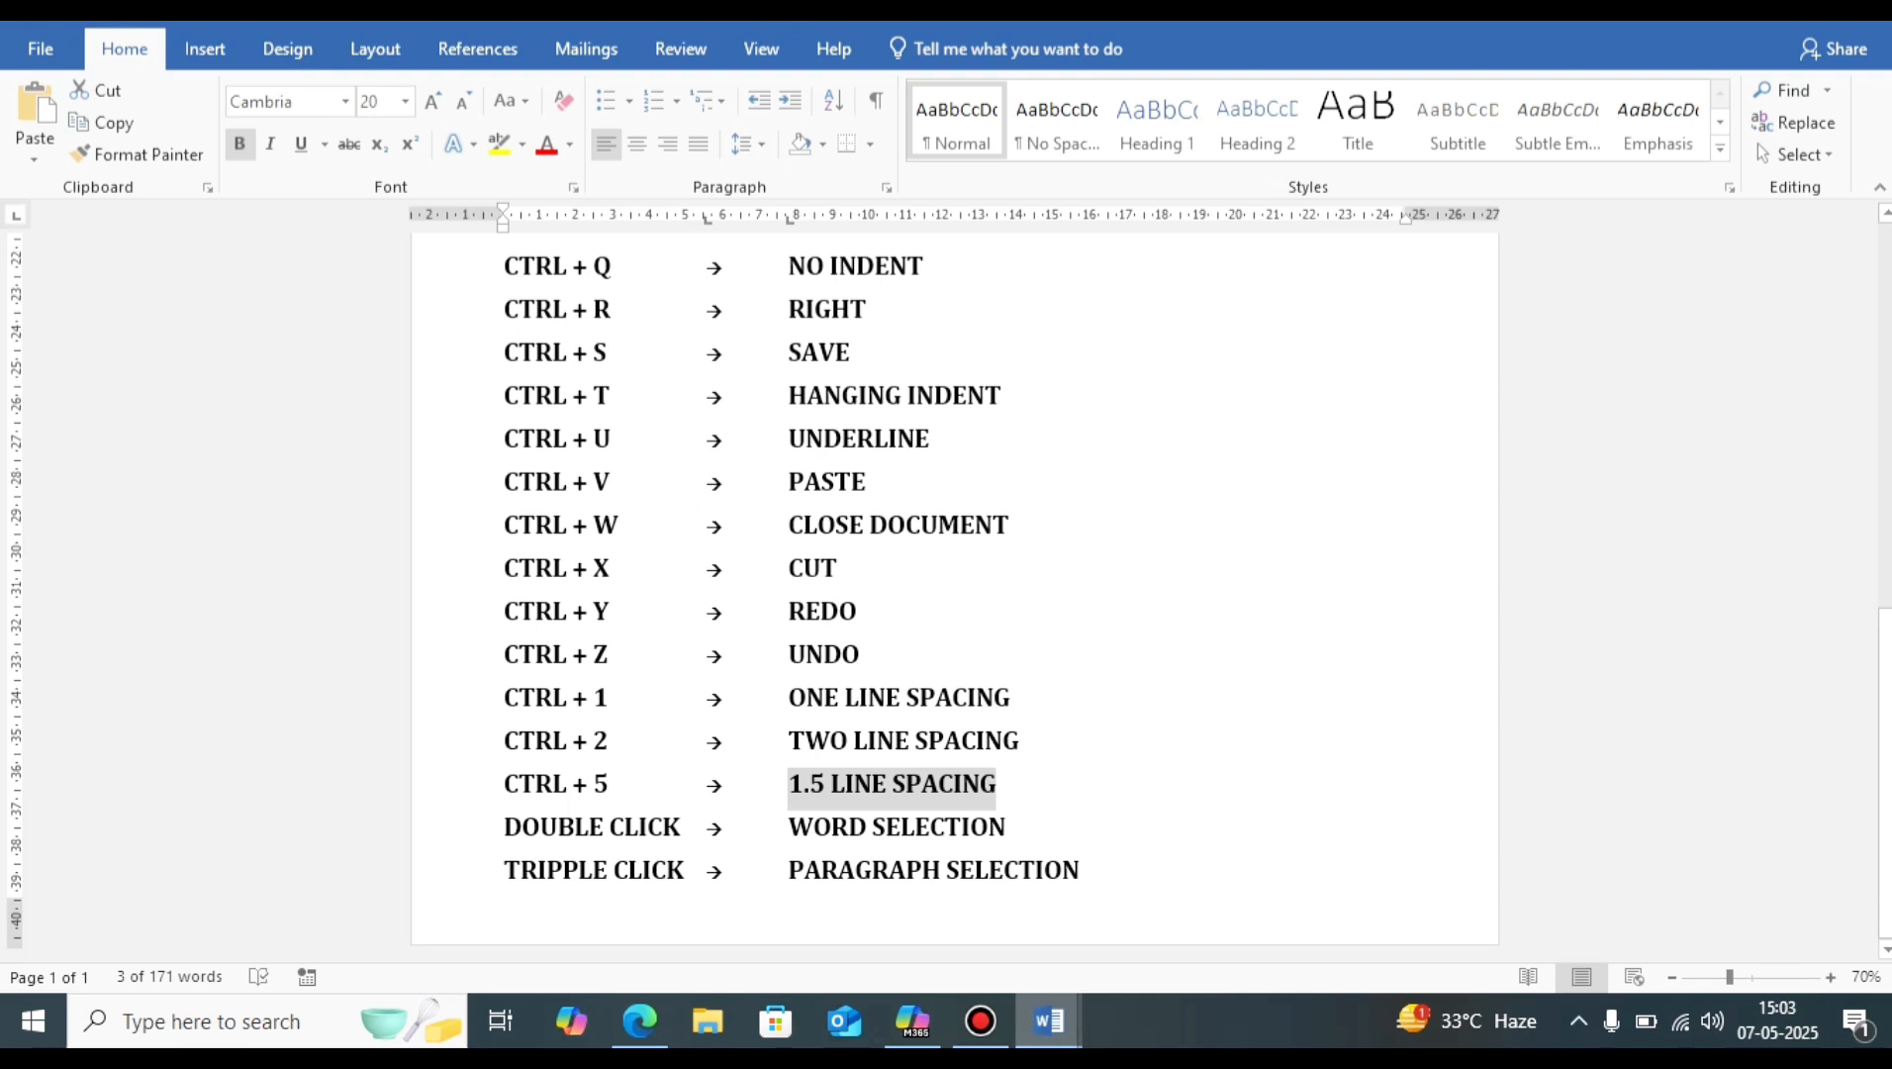
left_click(788, 828)
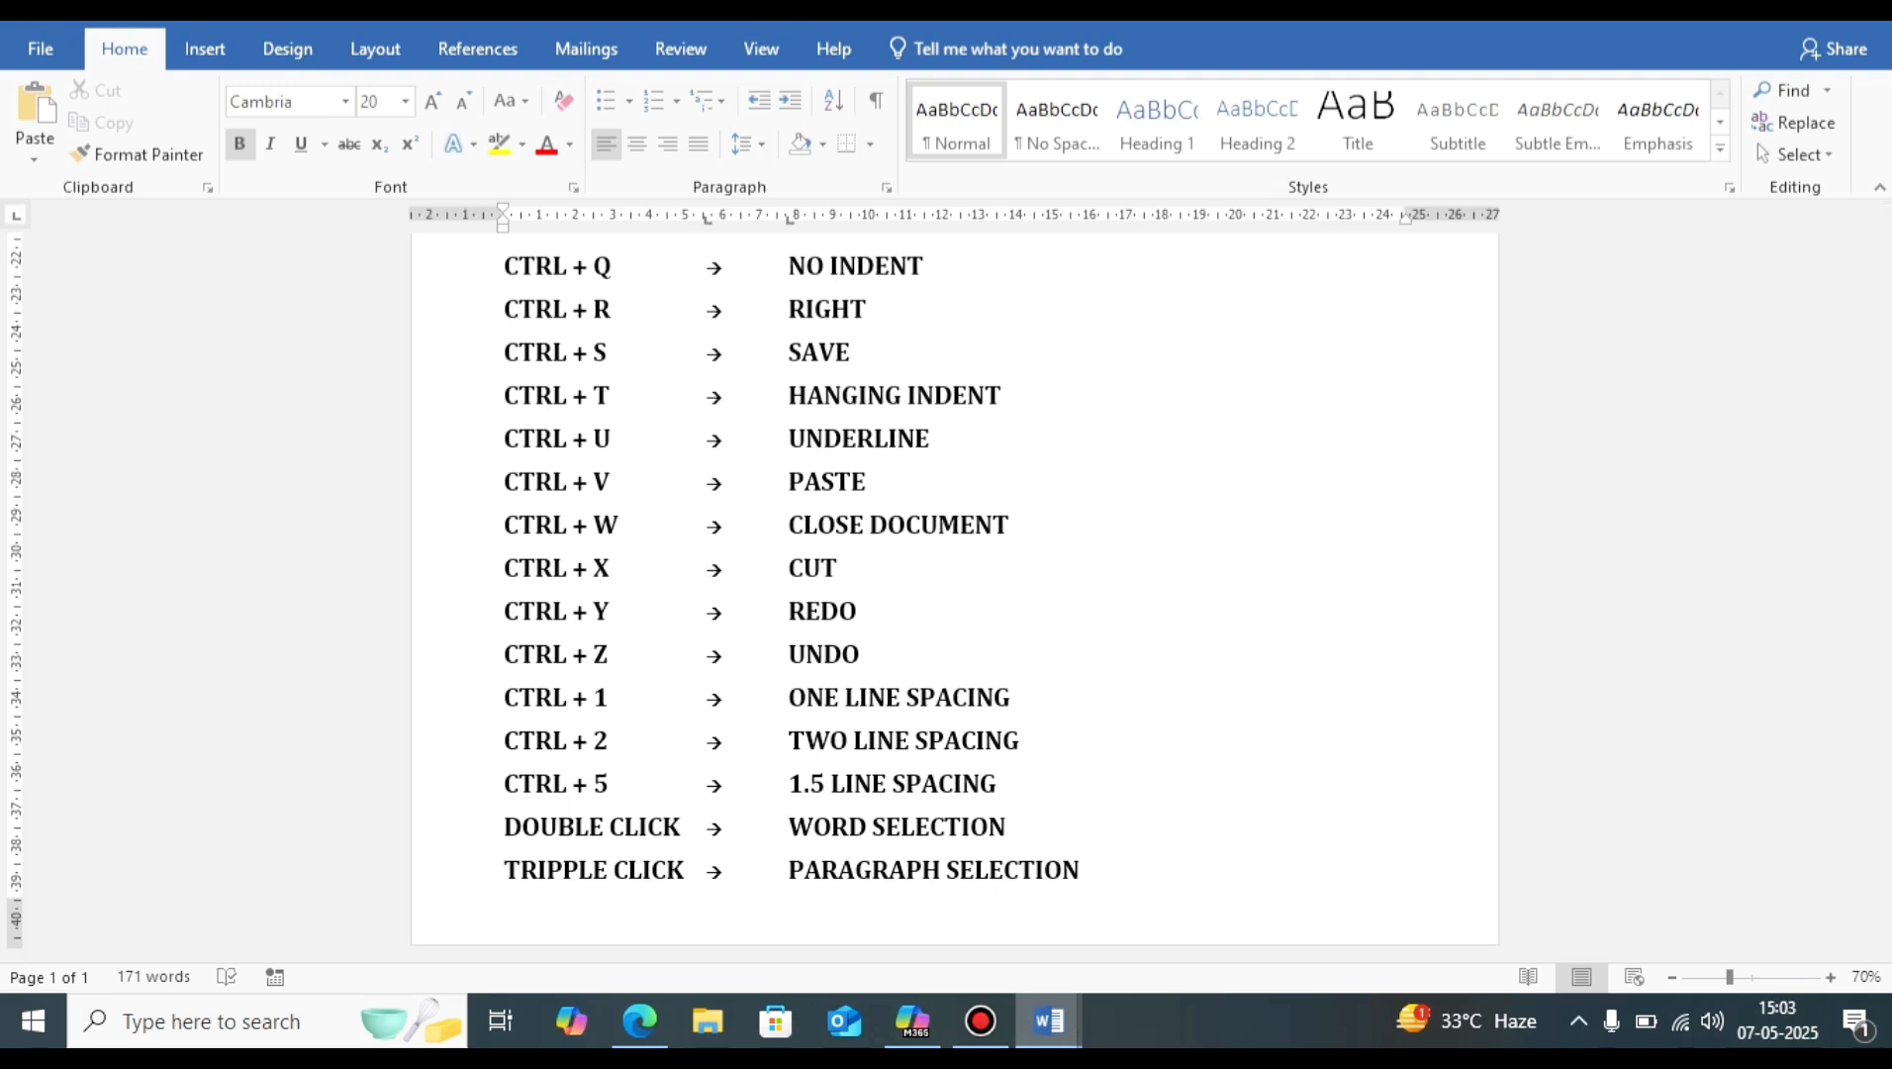
scroll(950, 574, "up", 3)
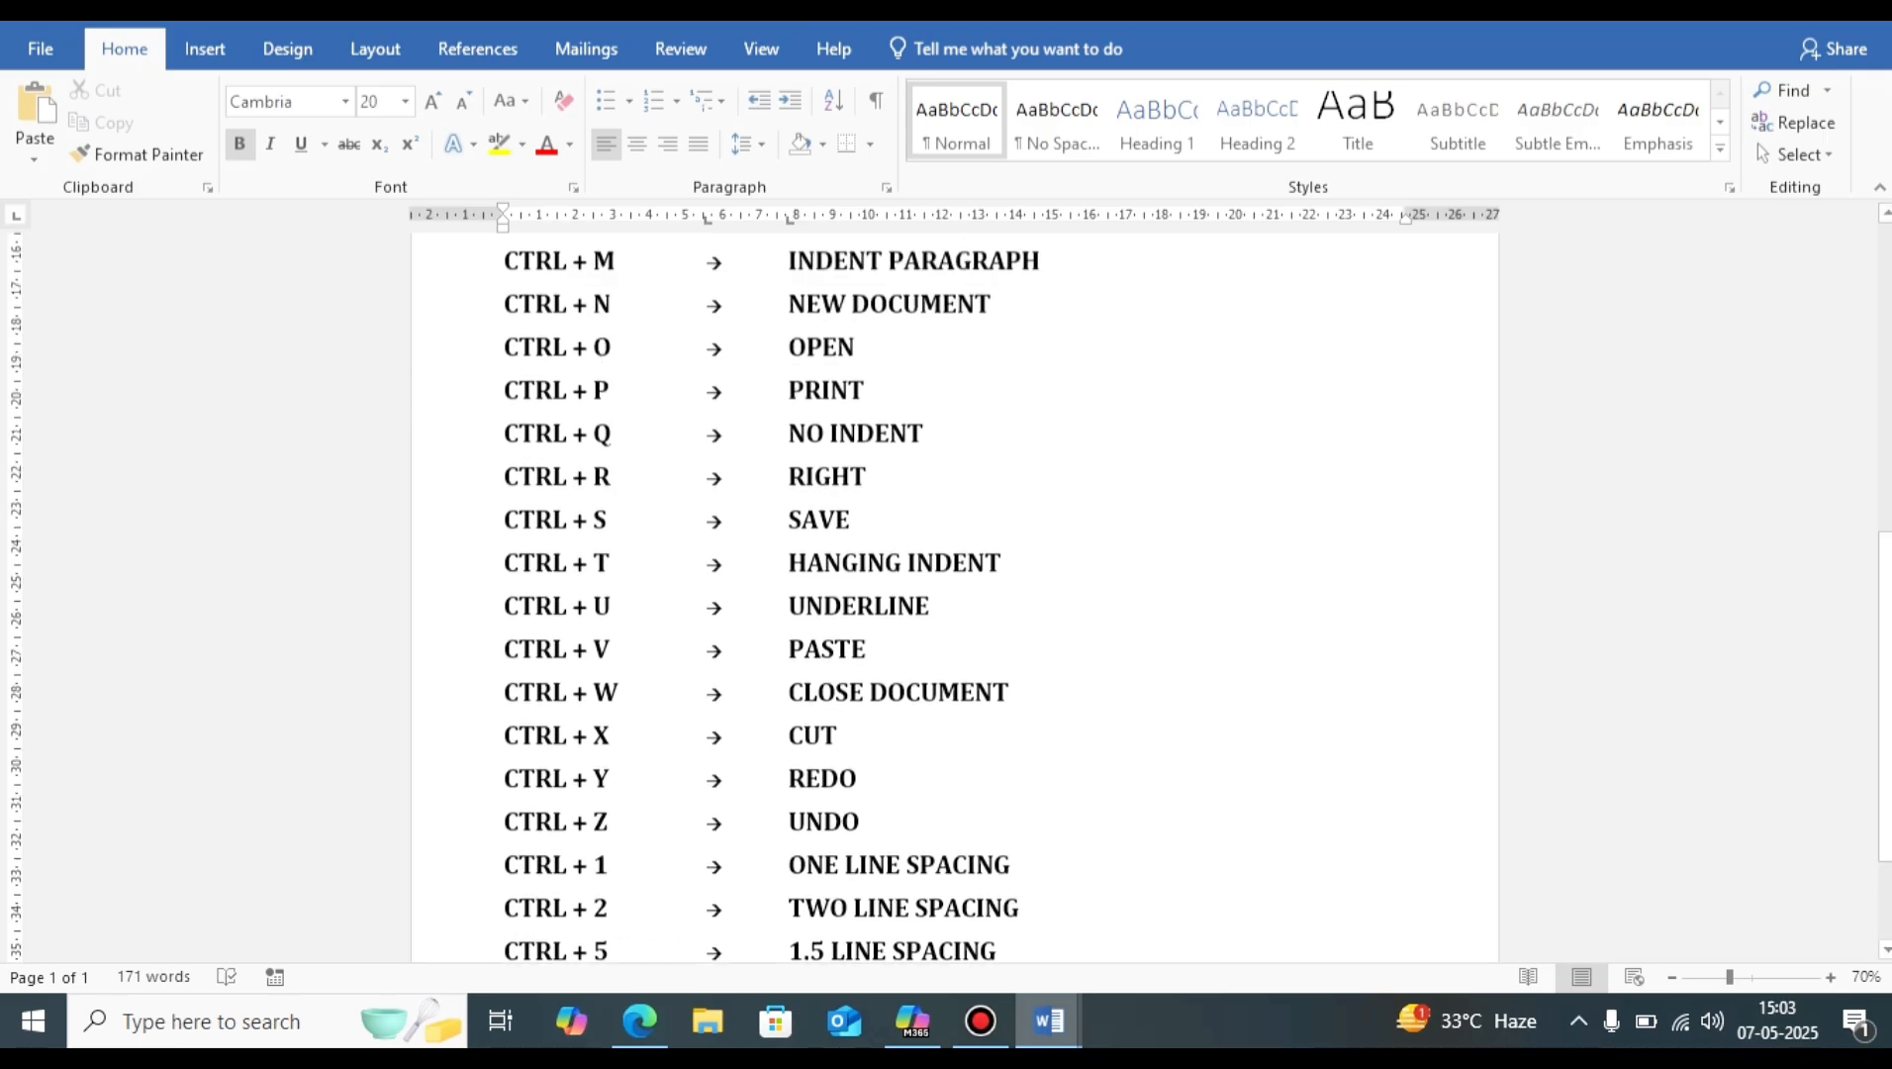